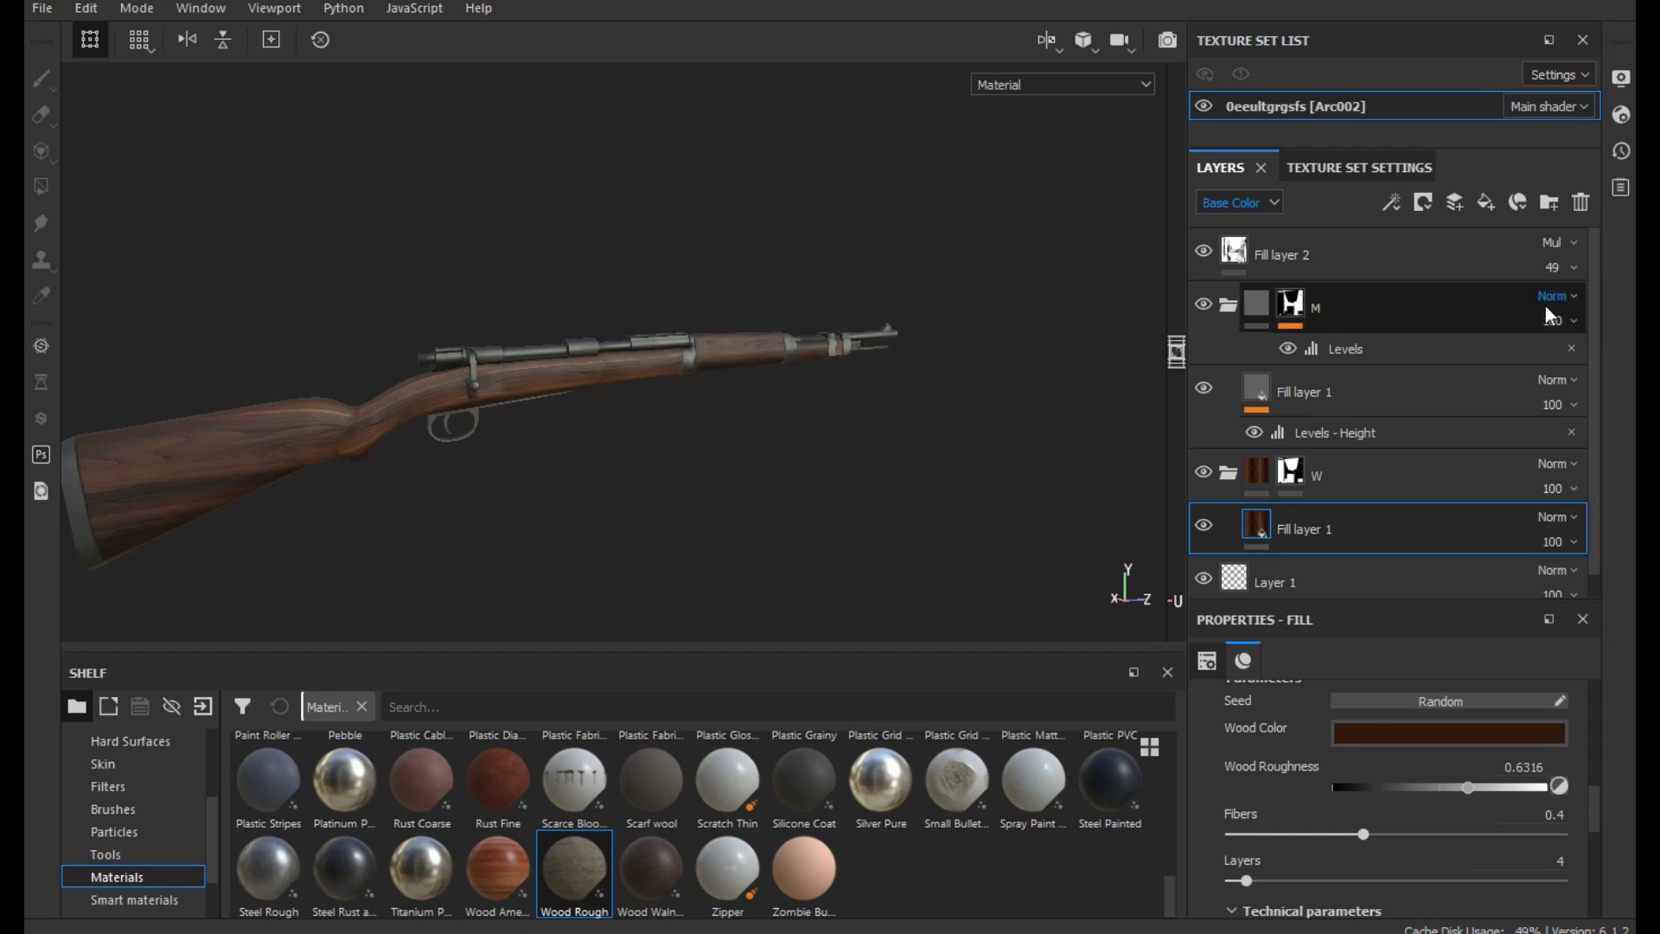
Duplicate the metal fill layer and delete the copy's Levels - Height effect
click(1395, 399)
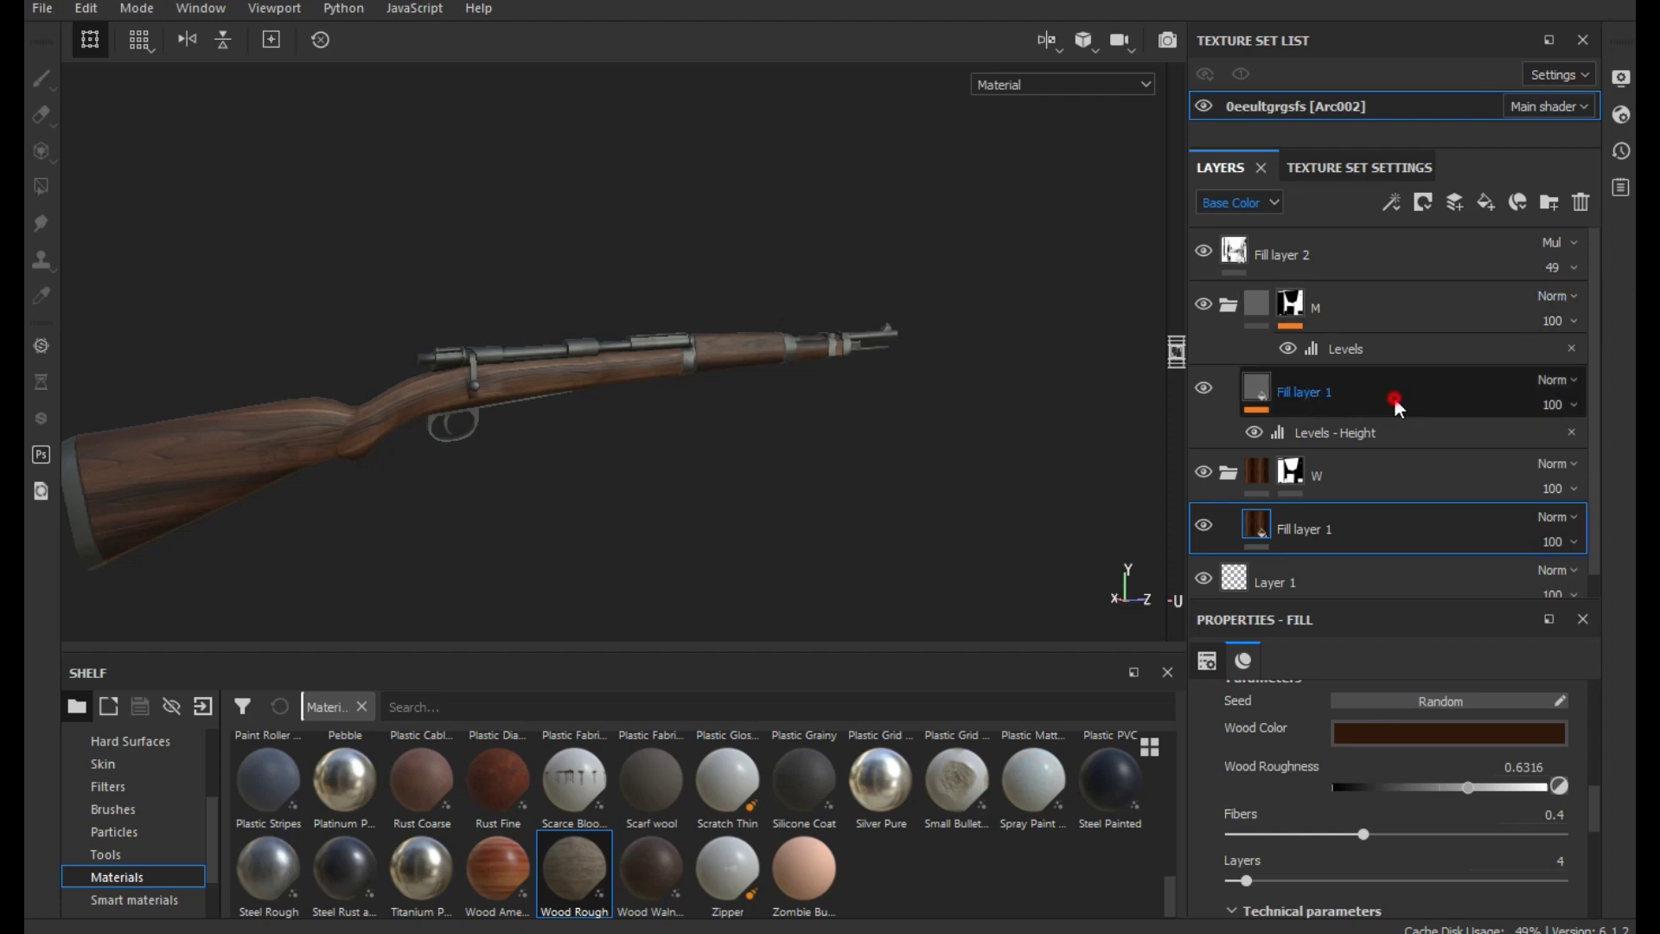
right_click(1374, 372)
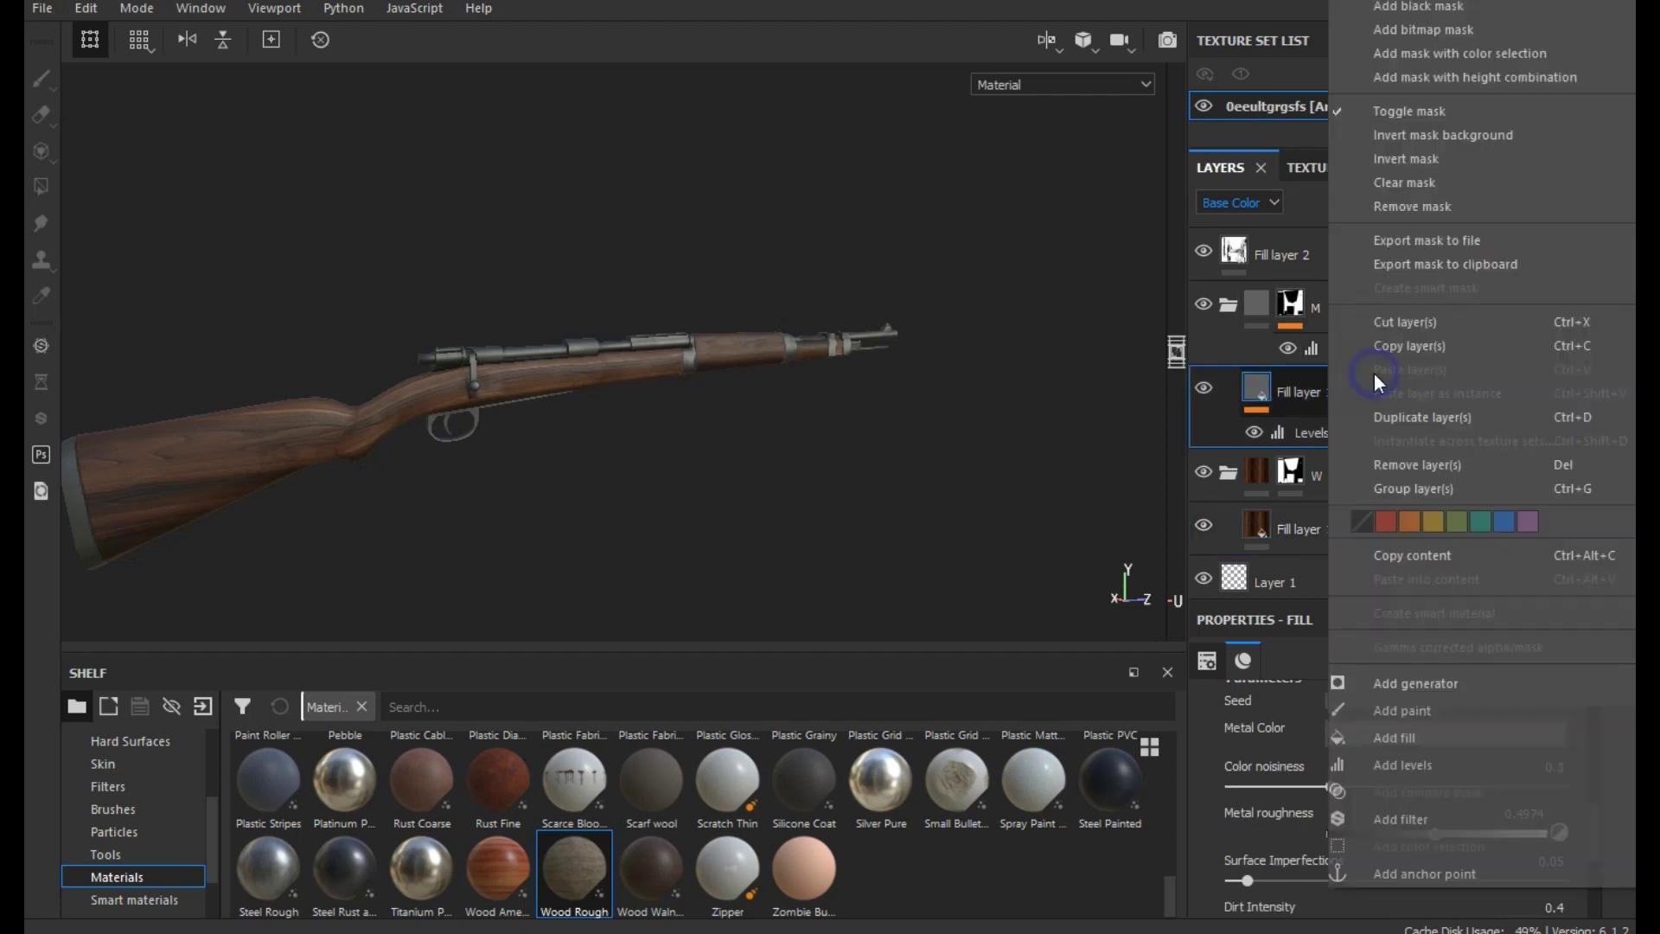
click(1453, 416)
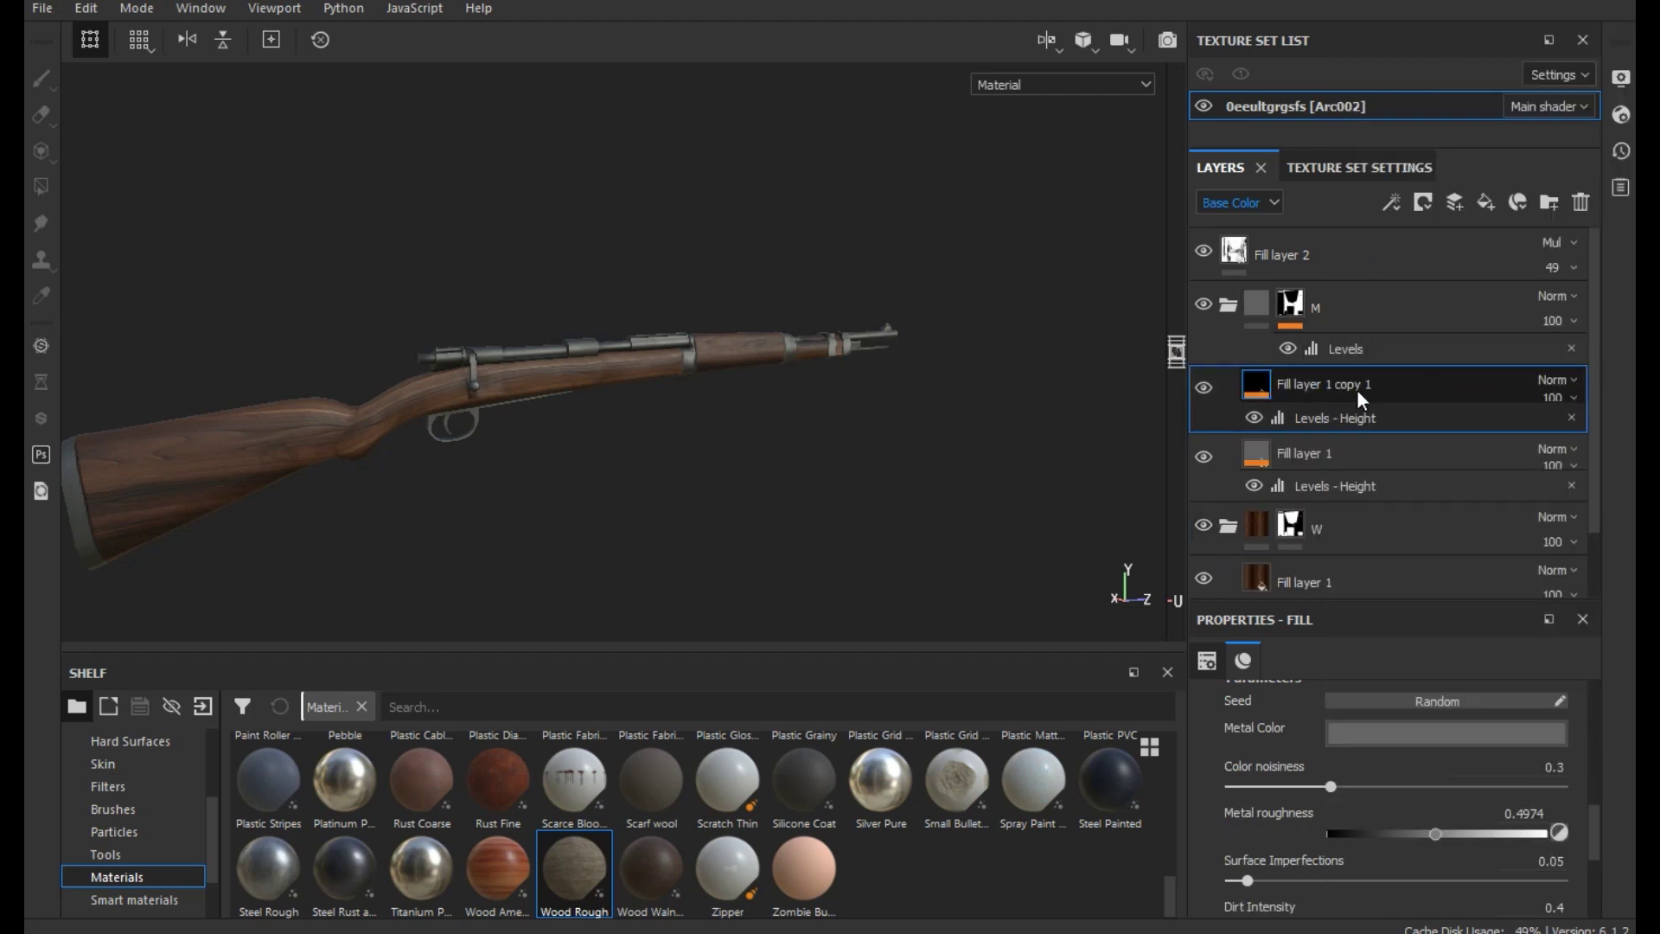
click(1571, 433)
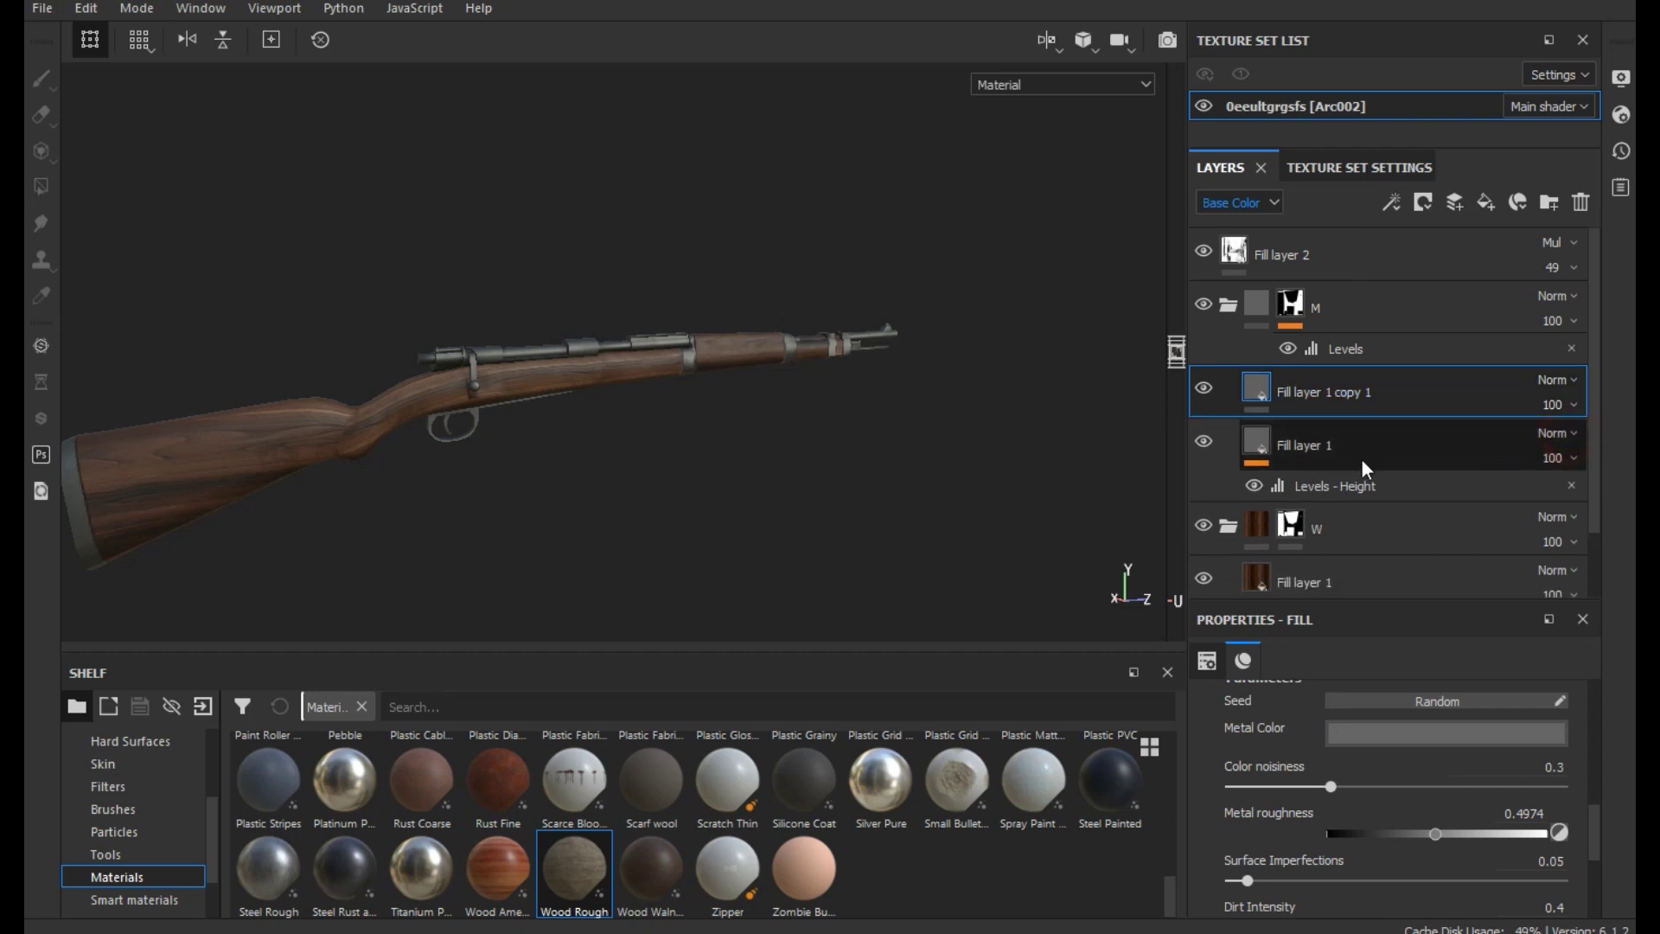
double_click(1362, 393)
Give the copy a black mask and add a Metal Edge Wear generator to it
right_click(1361, 387)
click(1423, 14)
right_click(1290, 387)
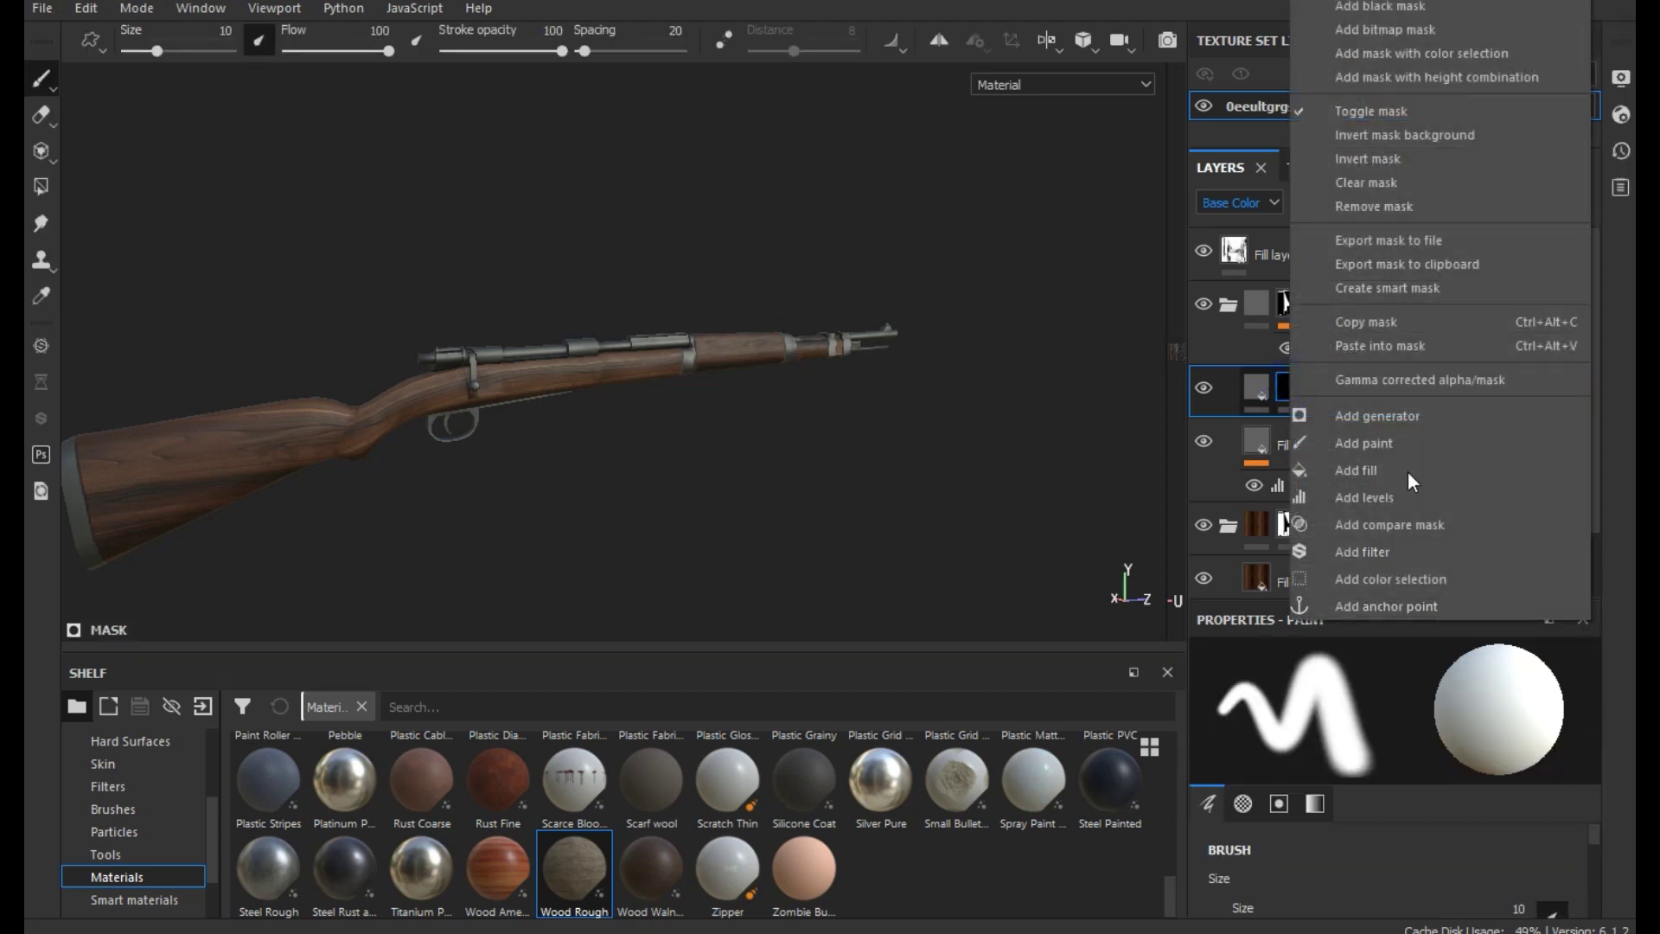
click(1408, 413)
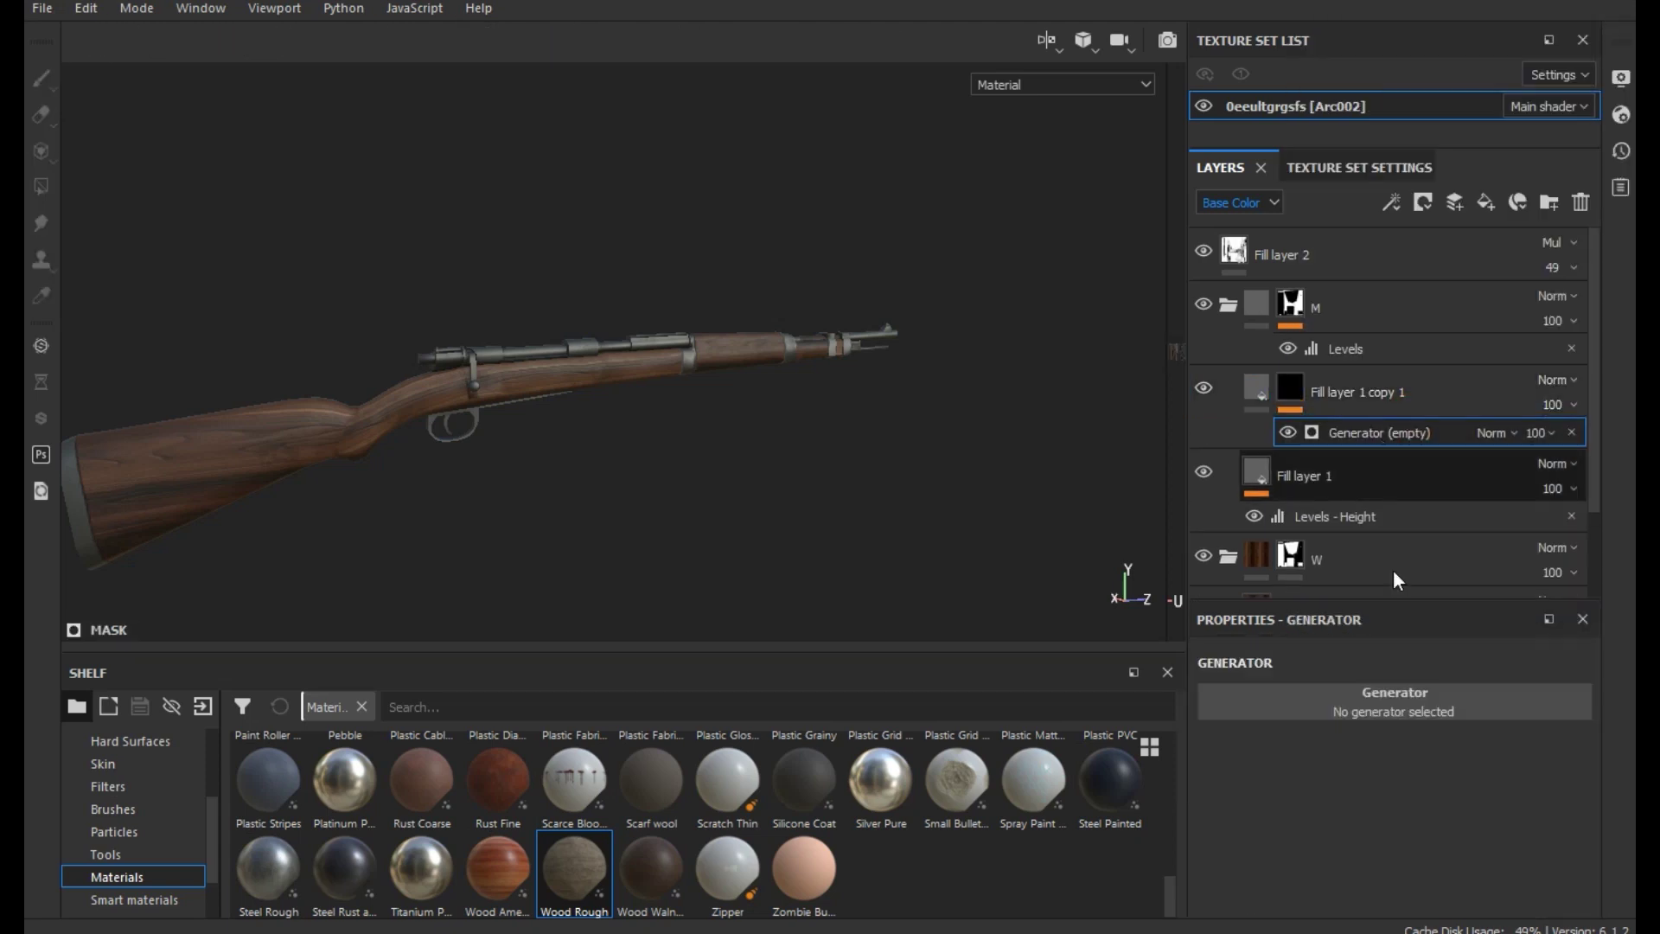
click(1393, 711)
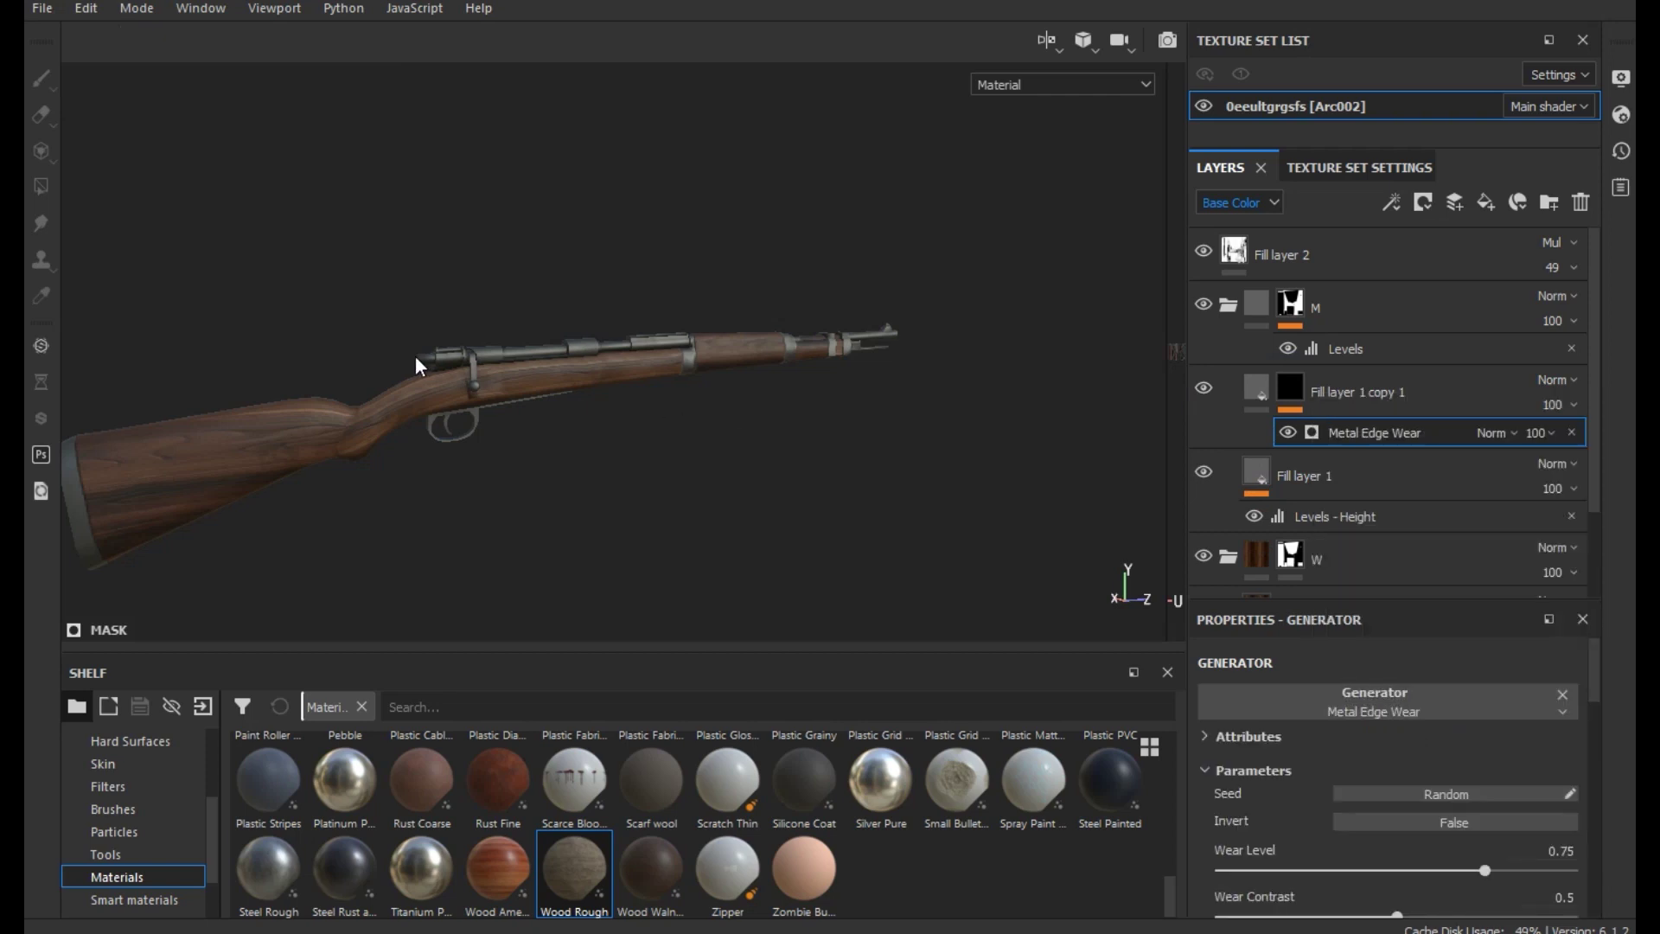
scroll(415, 356, up, 3)
scroll(360, 339, up, 3)
scroll(360, 342, up, 3)
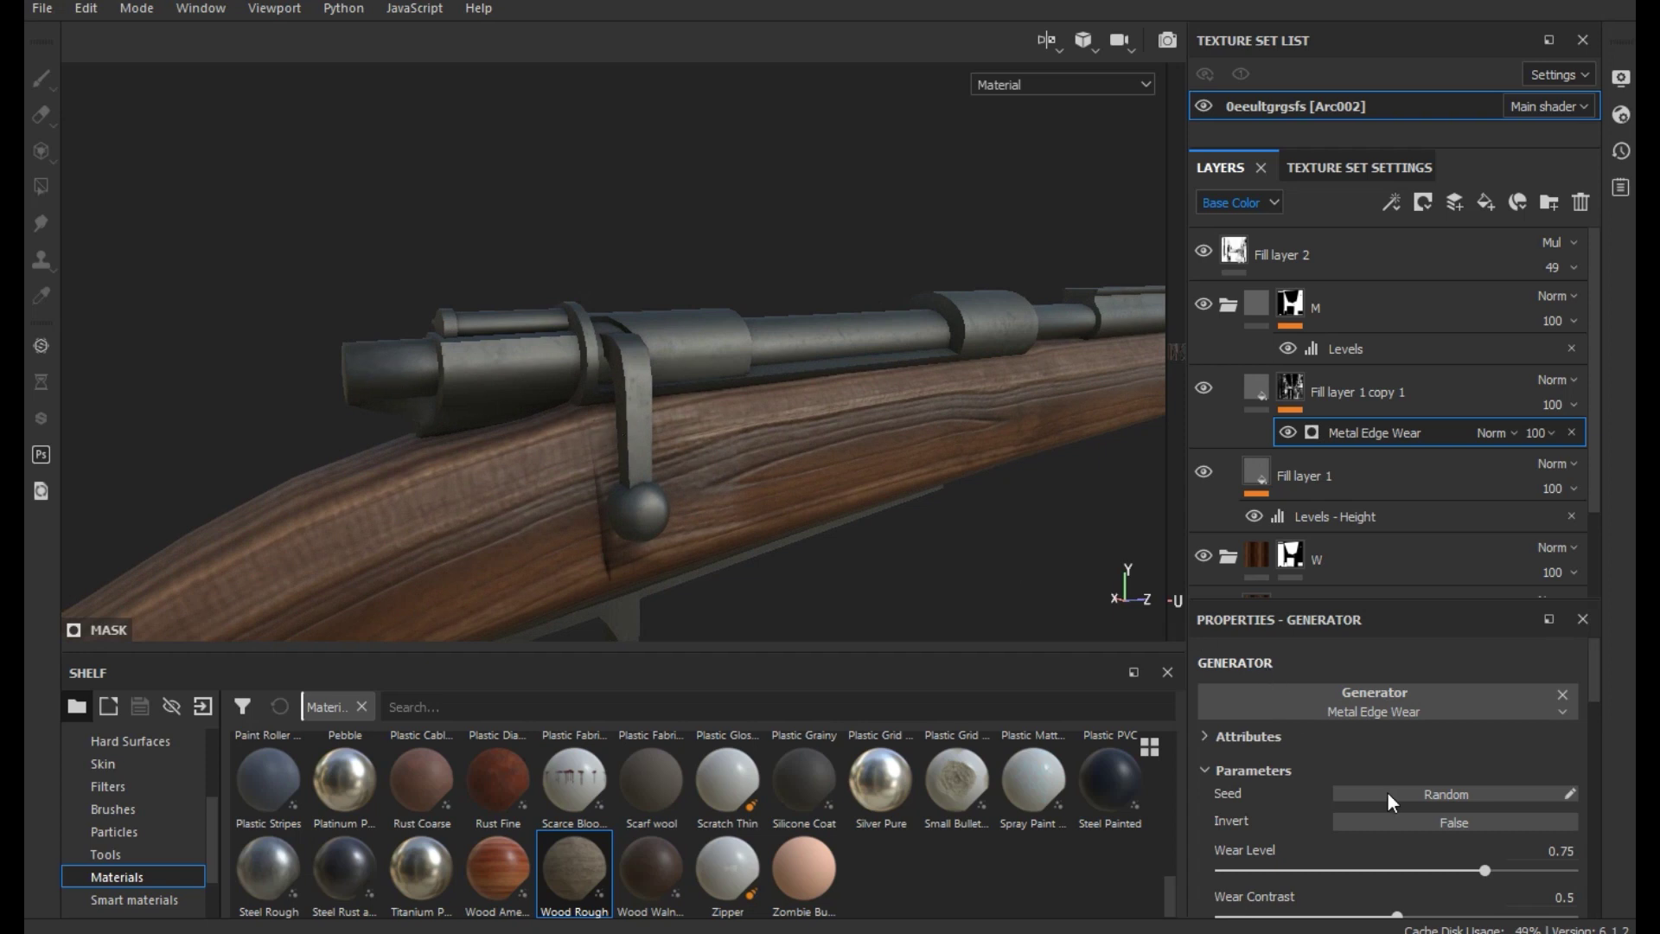
scroll(1375, 794, down, 1)
scroll(1401, 808, up, 1)
Lighten the edge-wear copy's Metal Color to about 0.695 grey
click(1258, 399)
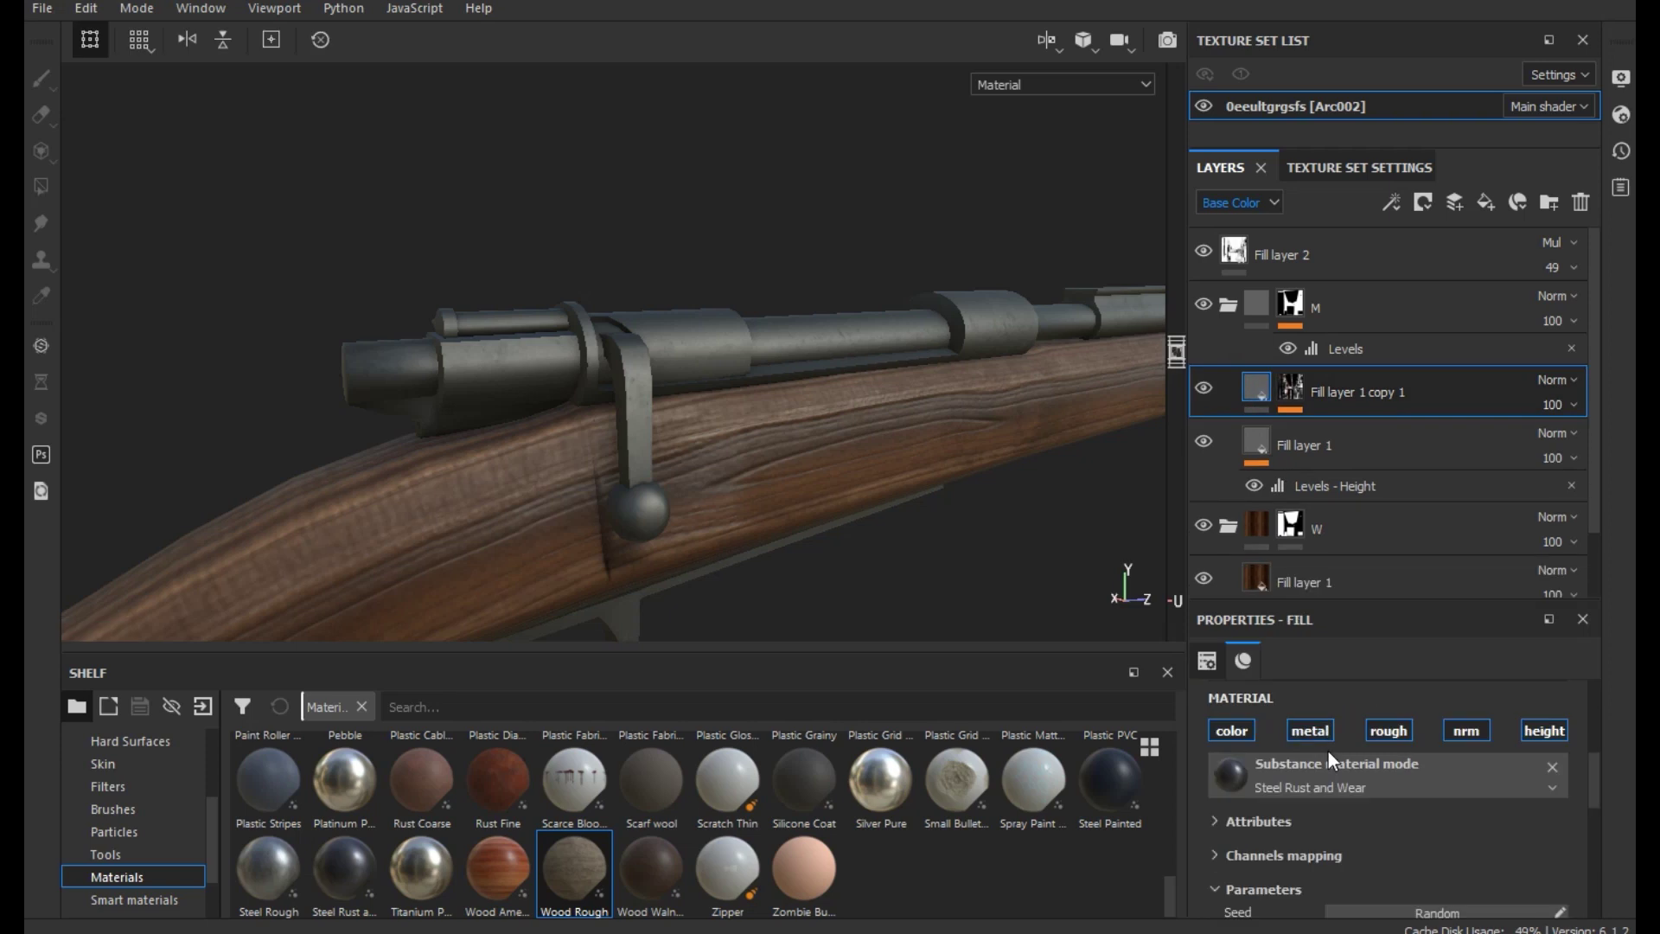
scroll(1361, 826, down, 1)
click(1371, 878)
drag(1336, 730, 1305, 694)
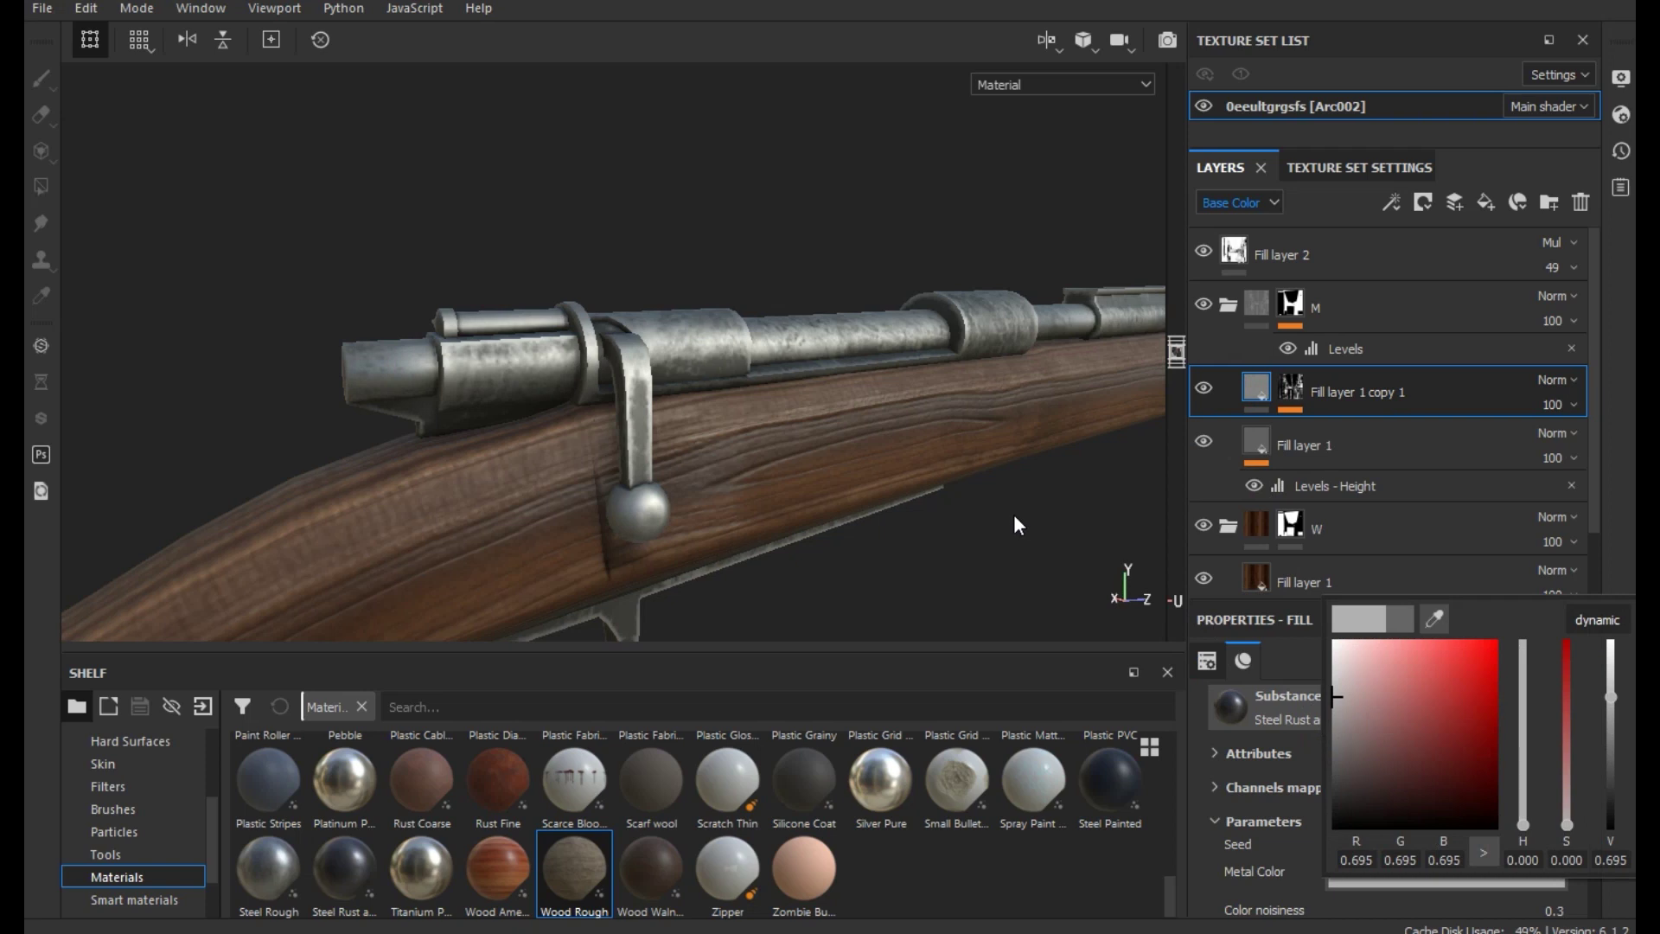
mouse_move(1014, 514)
alt+right_down()
mouse_move(630, 440)
mouse_move(948, 556)
alt+right_up()
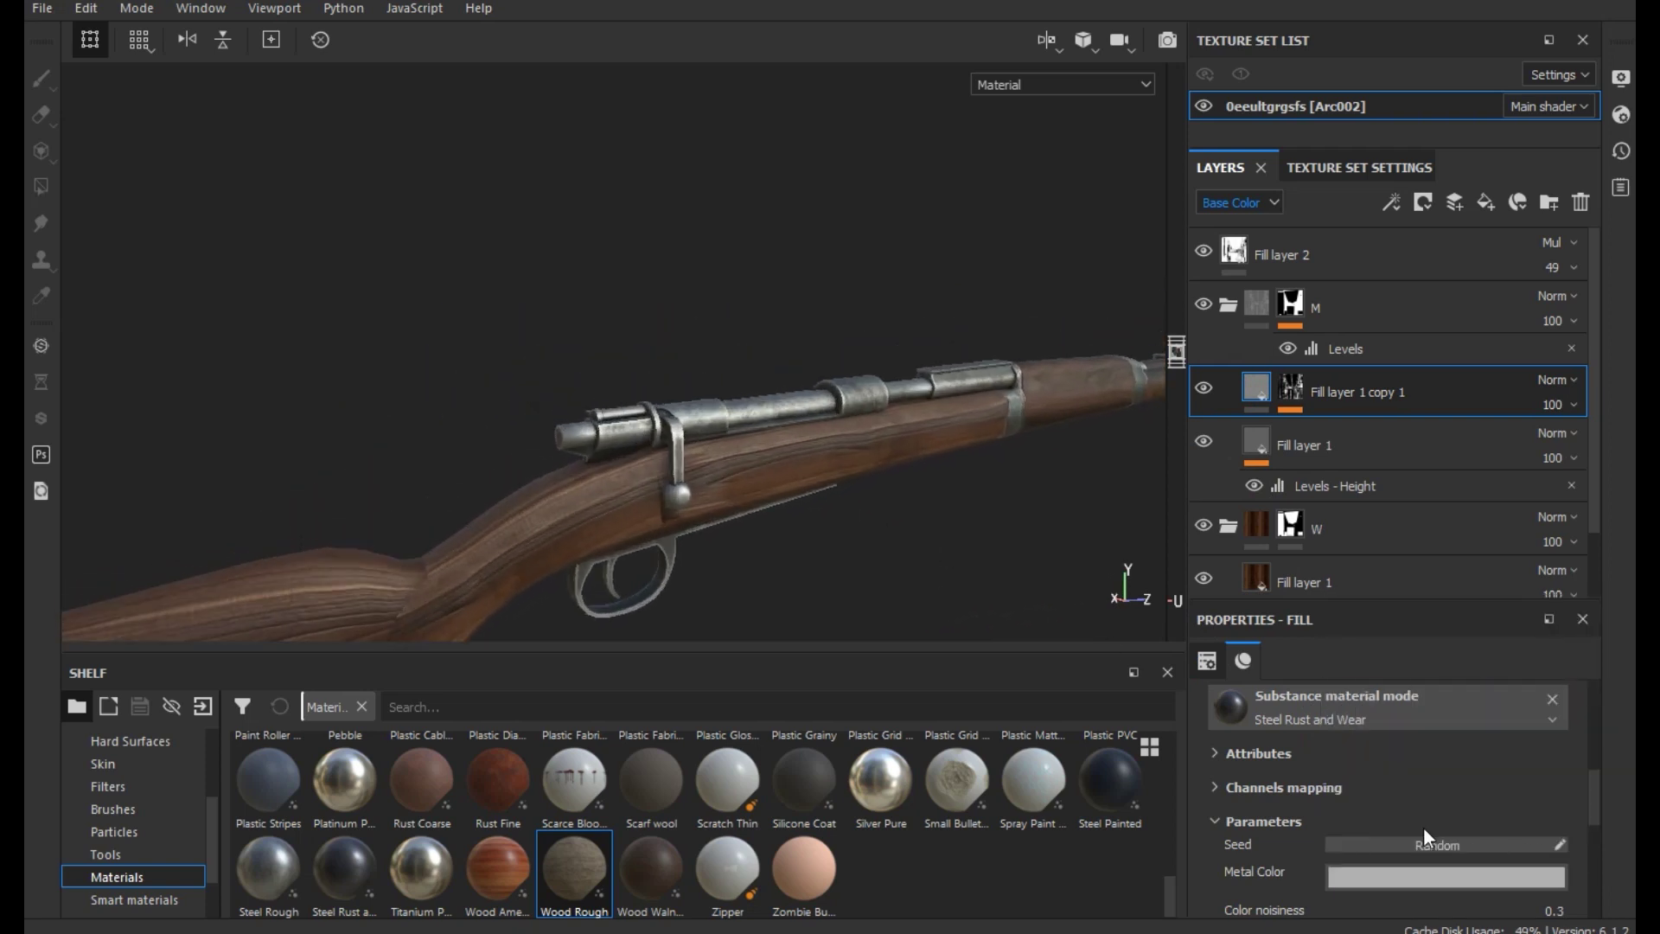
scroll(1423, 827, down, 5)
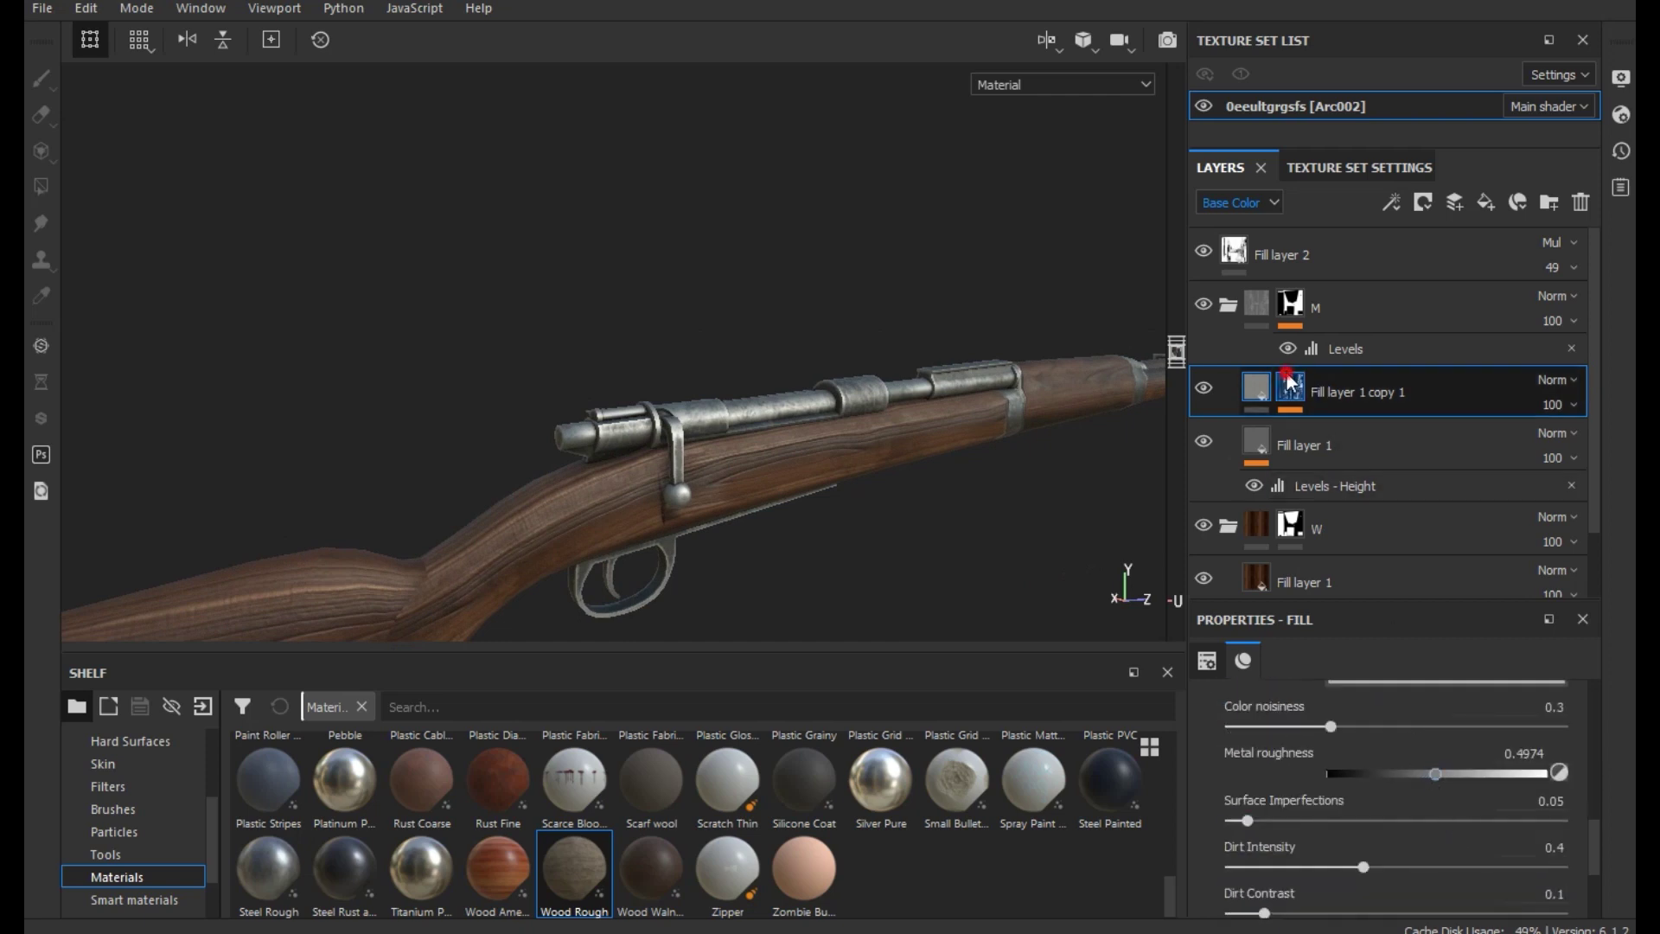
Lower the Metal Edge Wear's Wear Level and Wear Contrast, checking the bolt and stock
click(1371, 431)
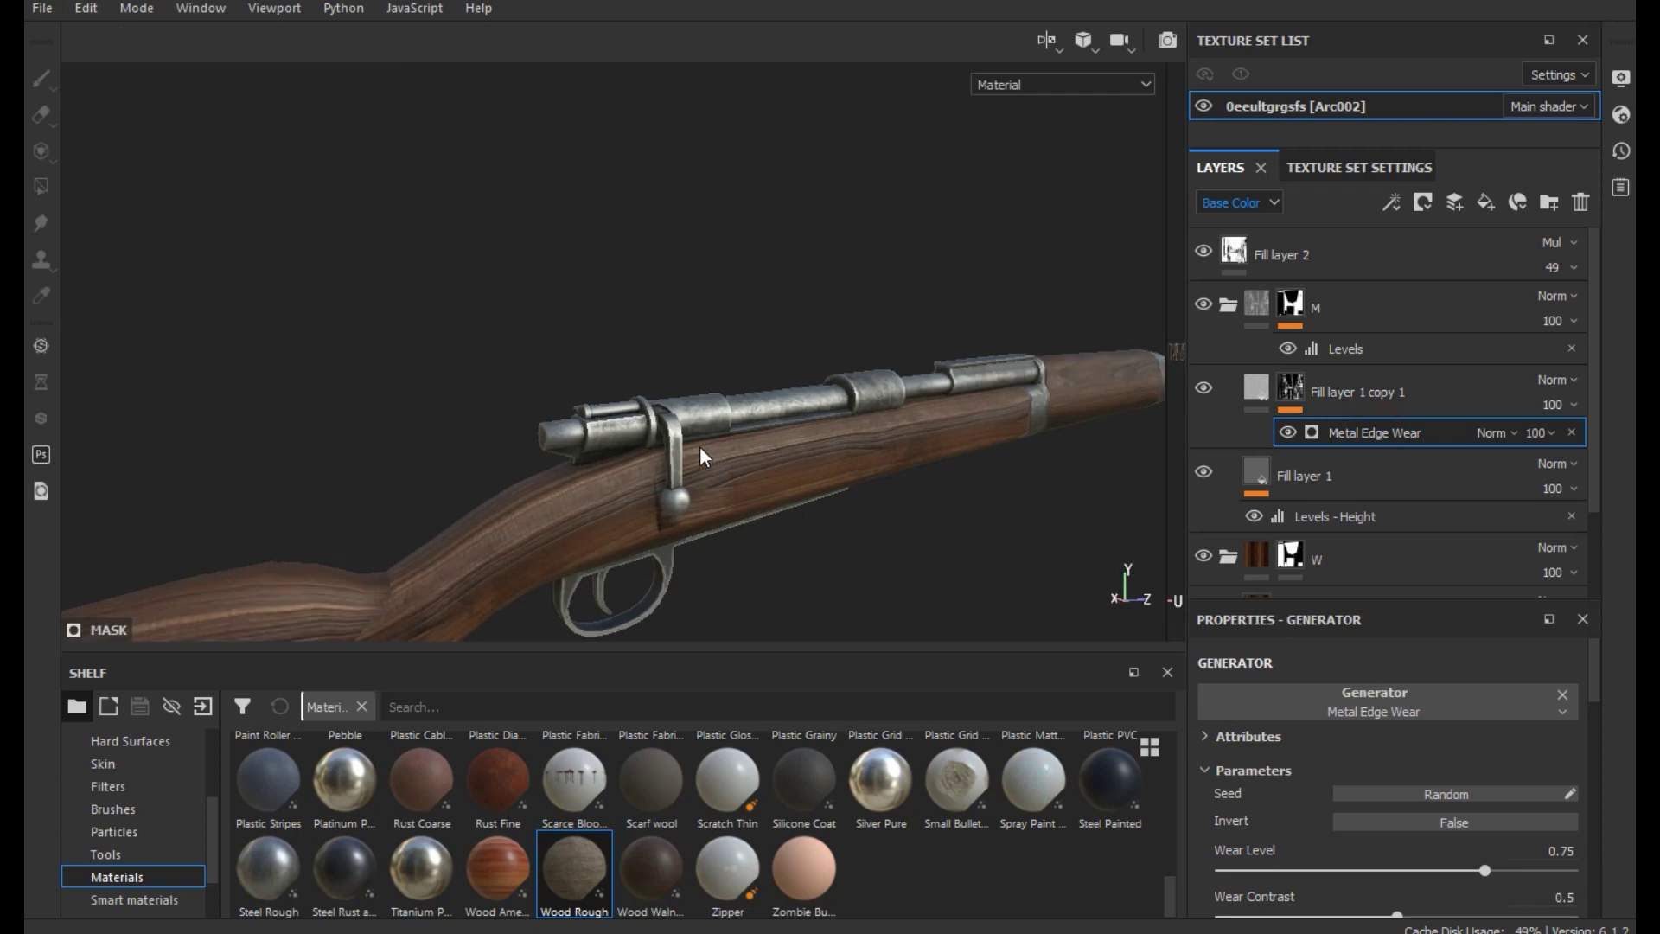
scroll(701, 448, up, 2)
scroll(700, 448, up, 2)
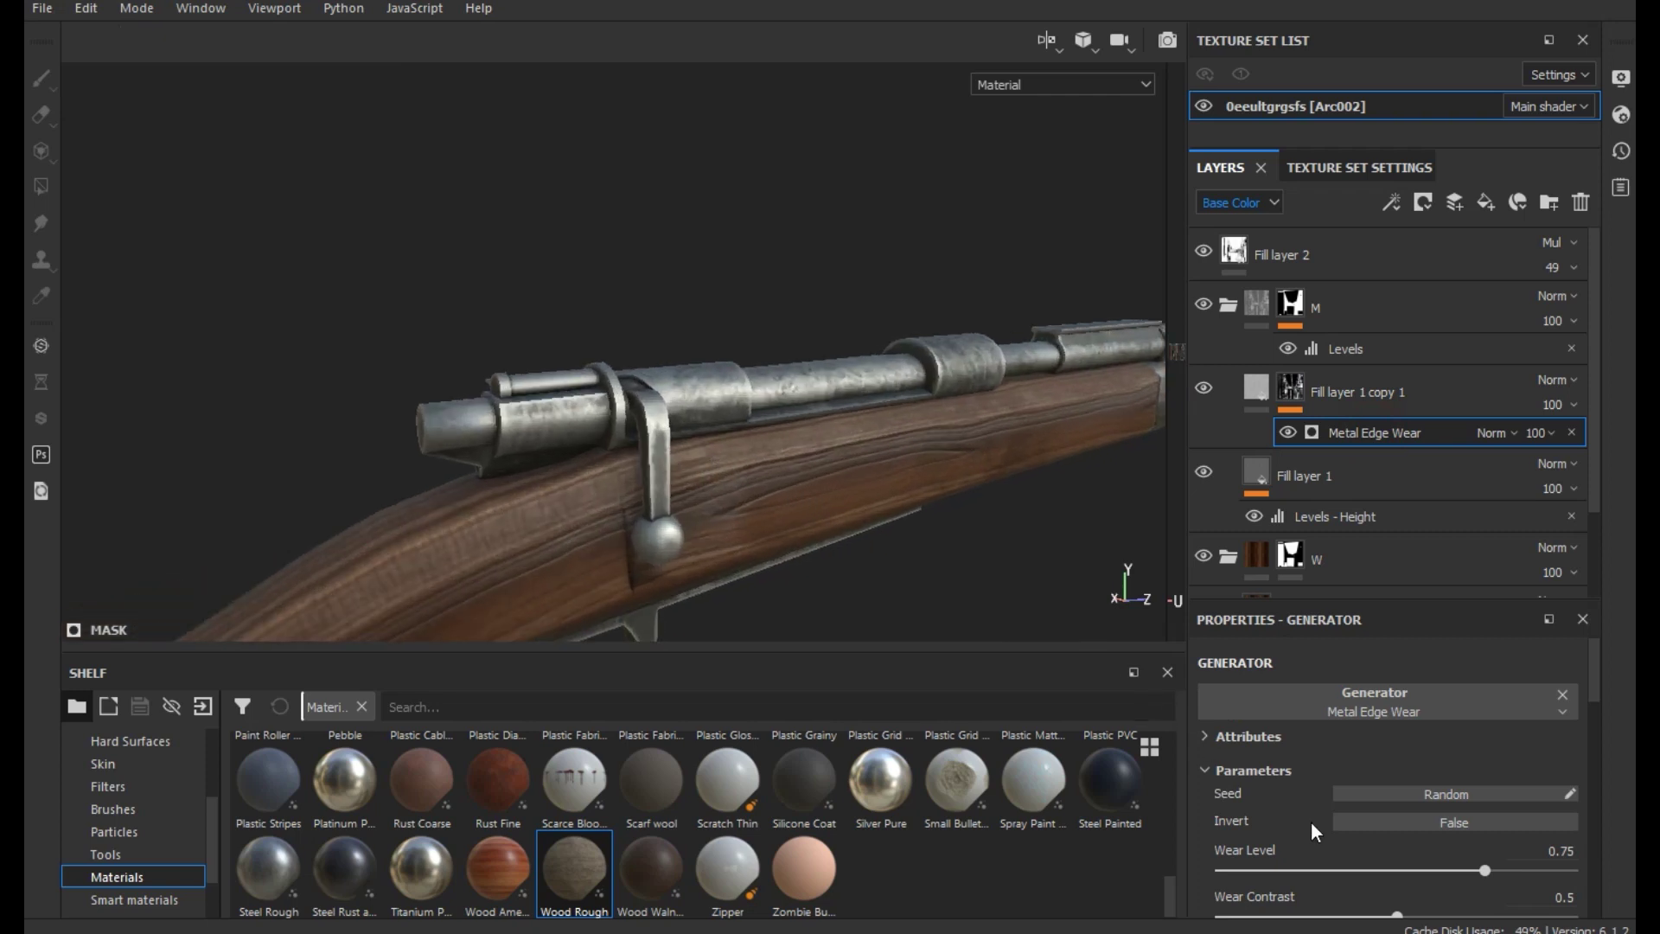
scroll(1311, 826, down, 2)
drag(1397, 847, 1541, 851)
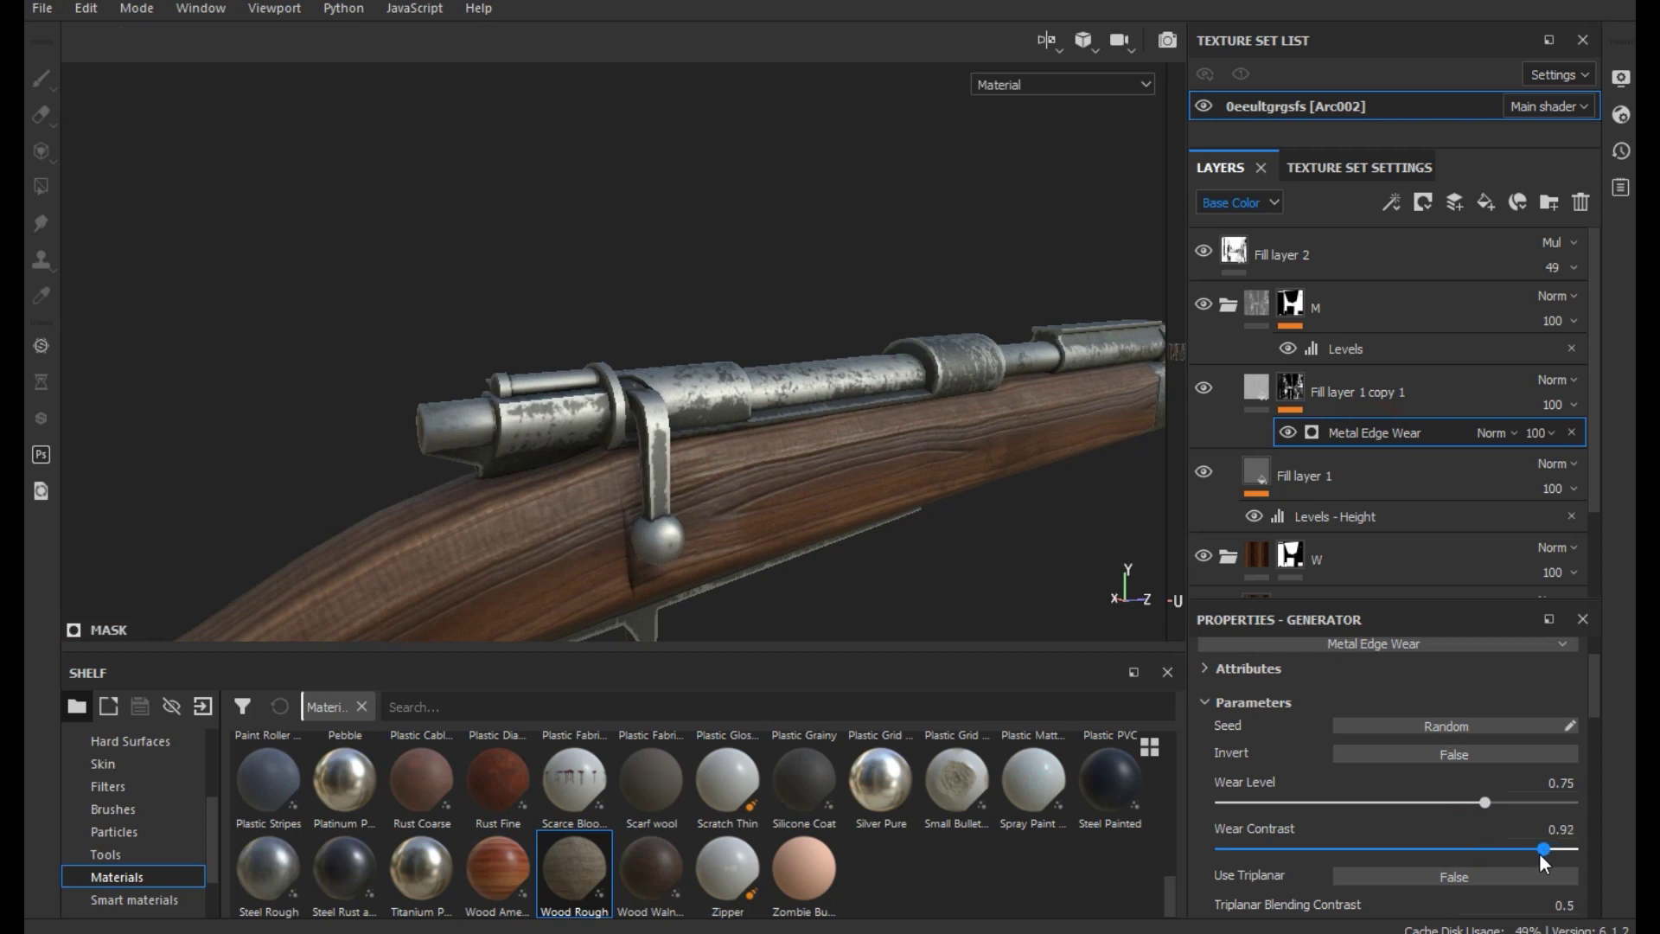
mouse_move(1402, 804)
mouse_down()
mouse_move(1365, 802)
mouse_move(1404, 801)
mouse_up()
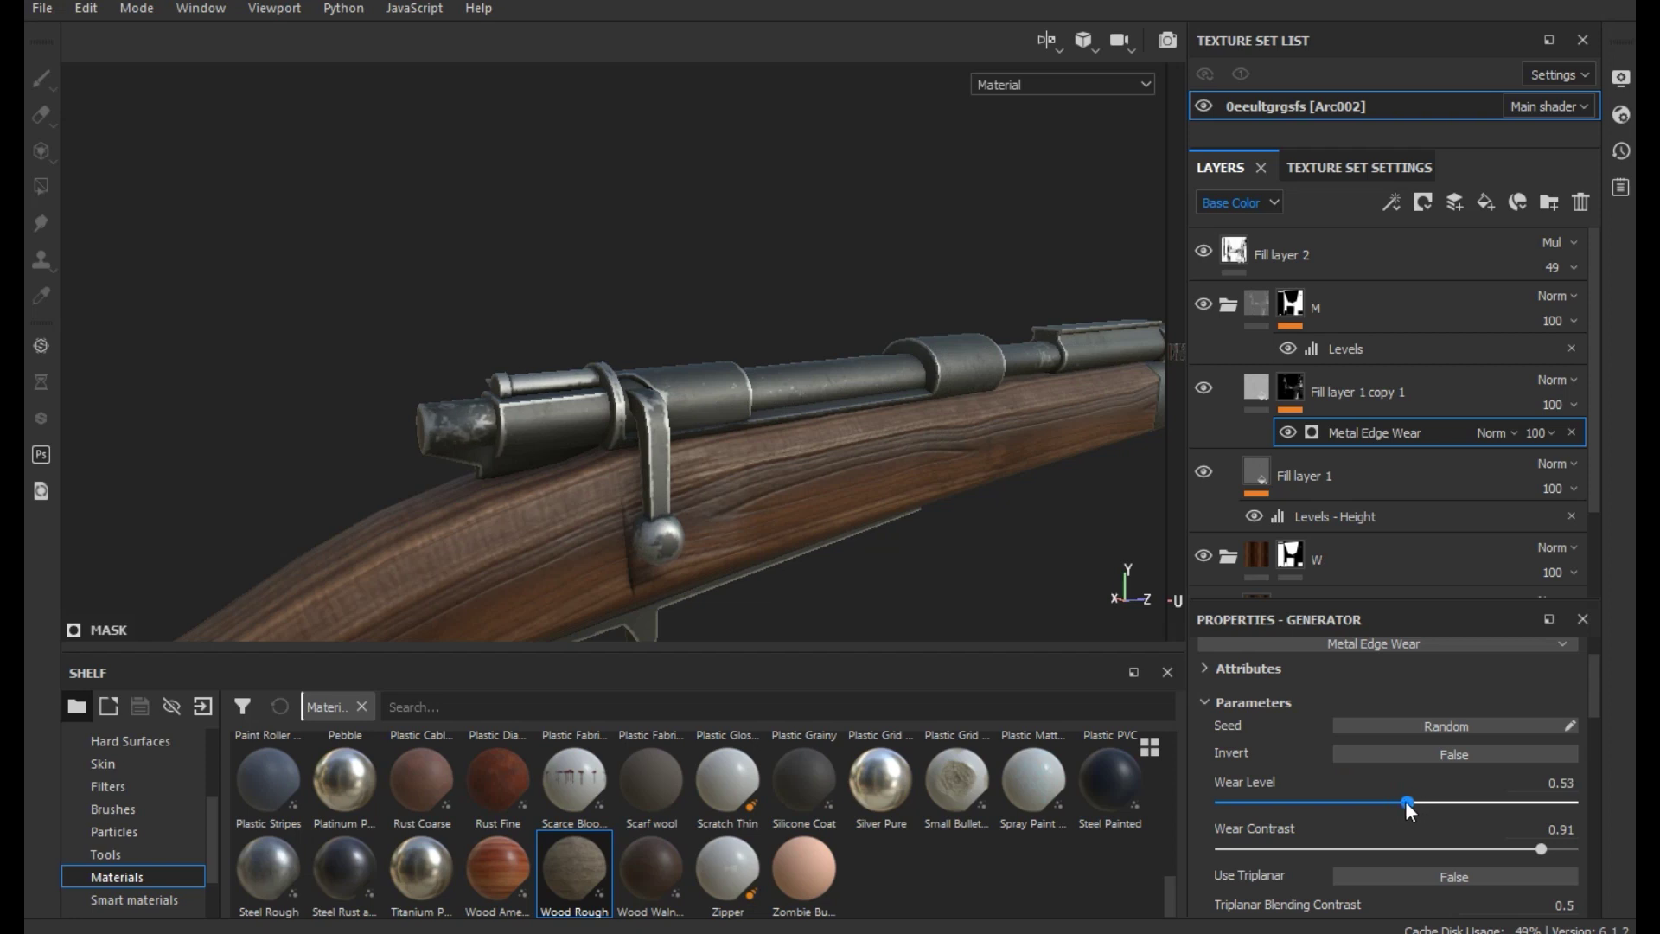
drag(1340, 849, 1468, 850)
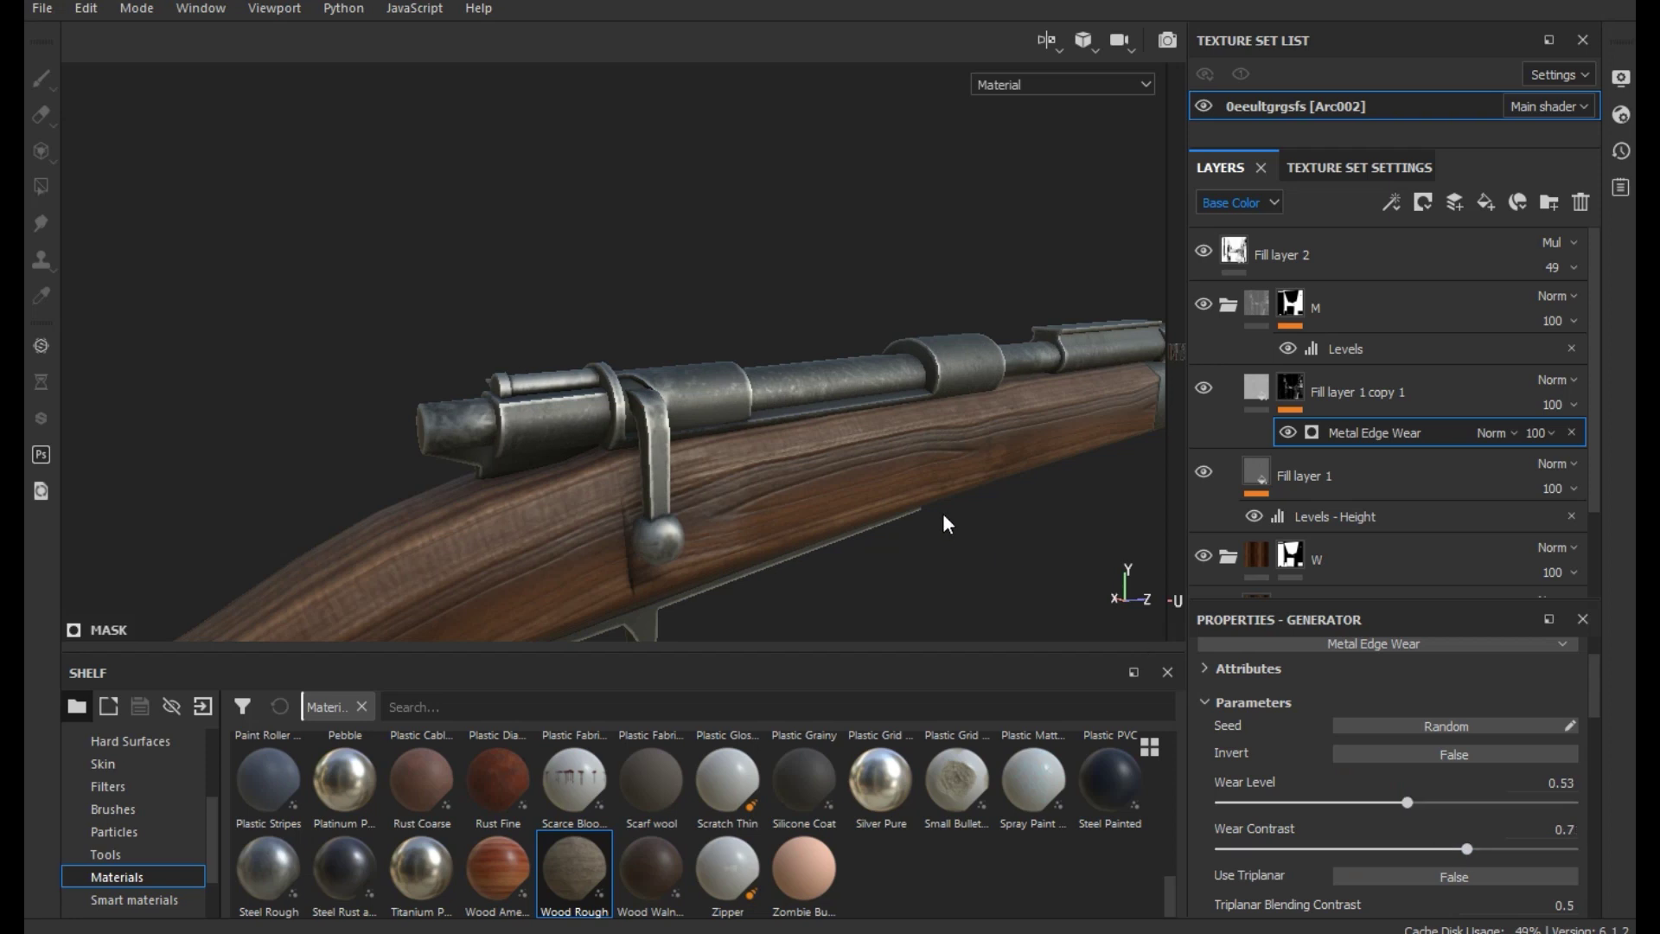
alt+drag(943, 512, 712, 467)
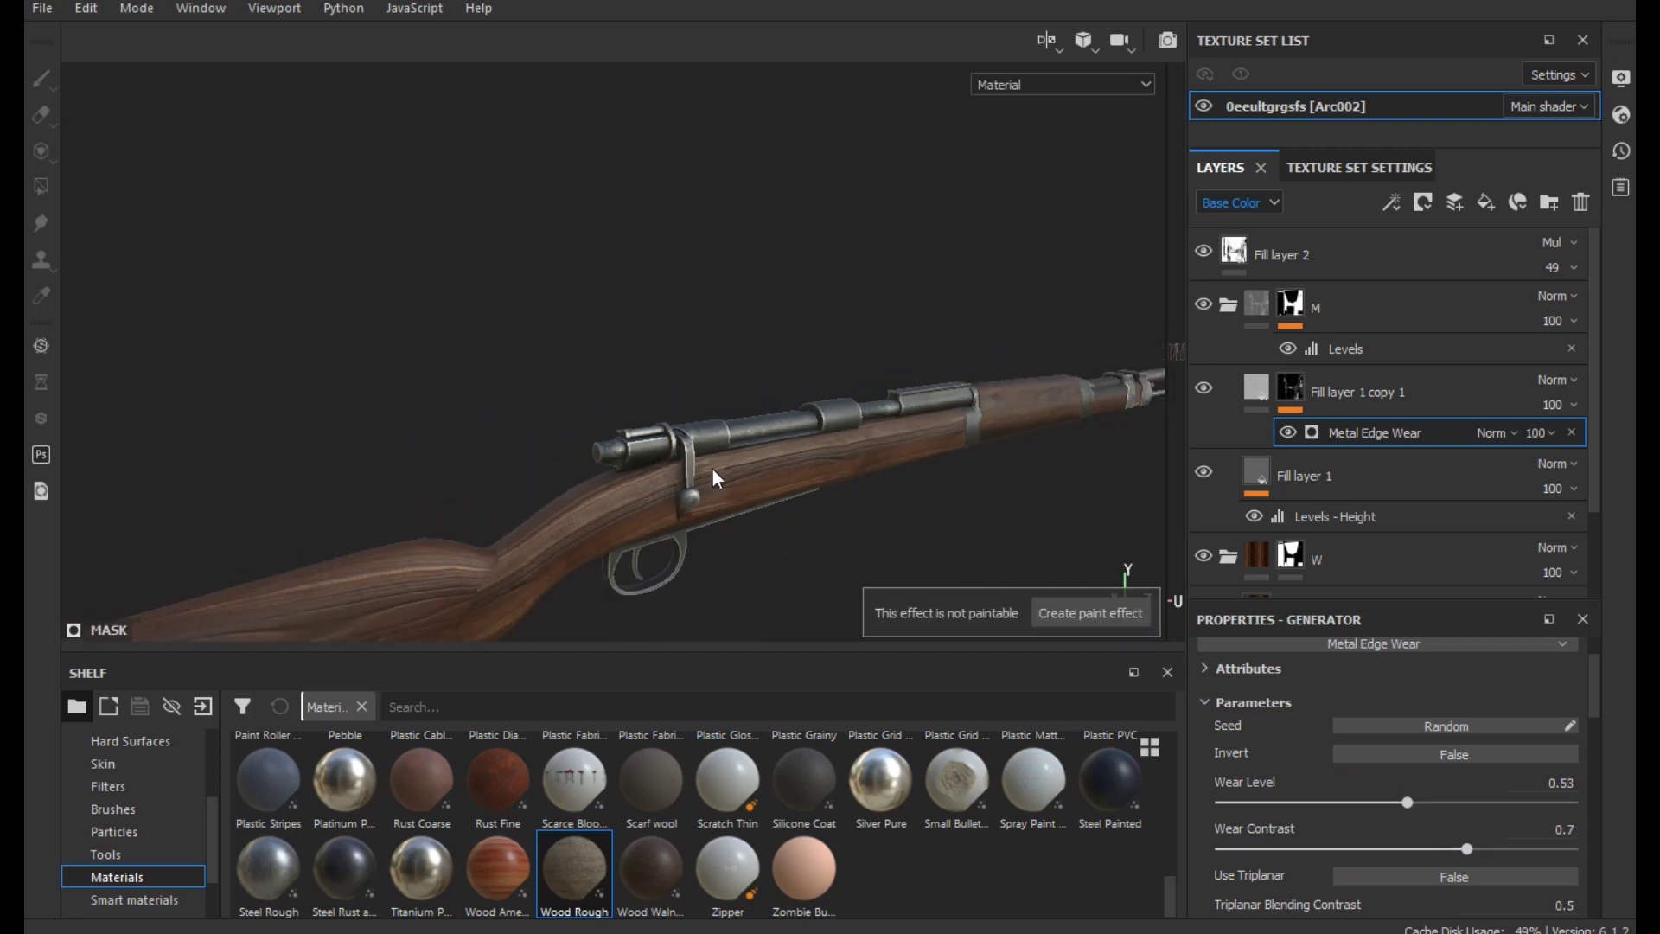
mouse_move(712, 467)
alt+mouse_down()
mouse_move(691, 534)
mouse_move(767, 501)
mouse_move(771, 475)
alt+mouse_up()
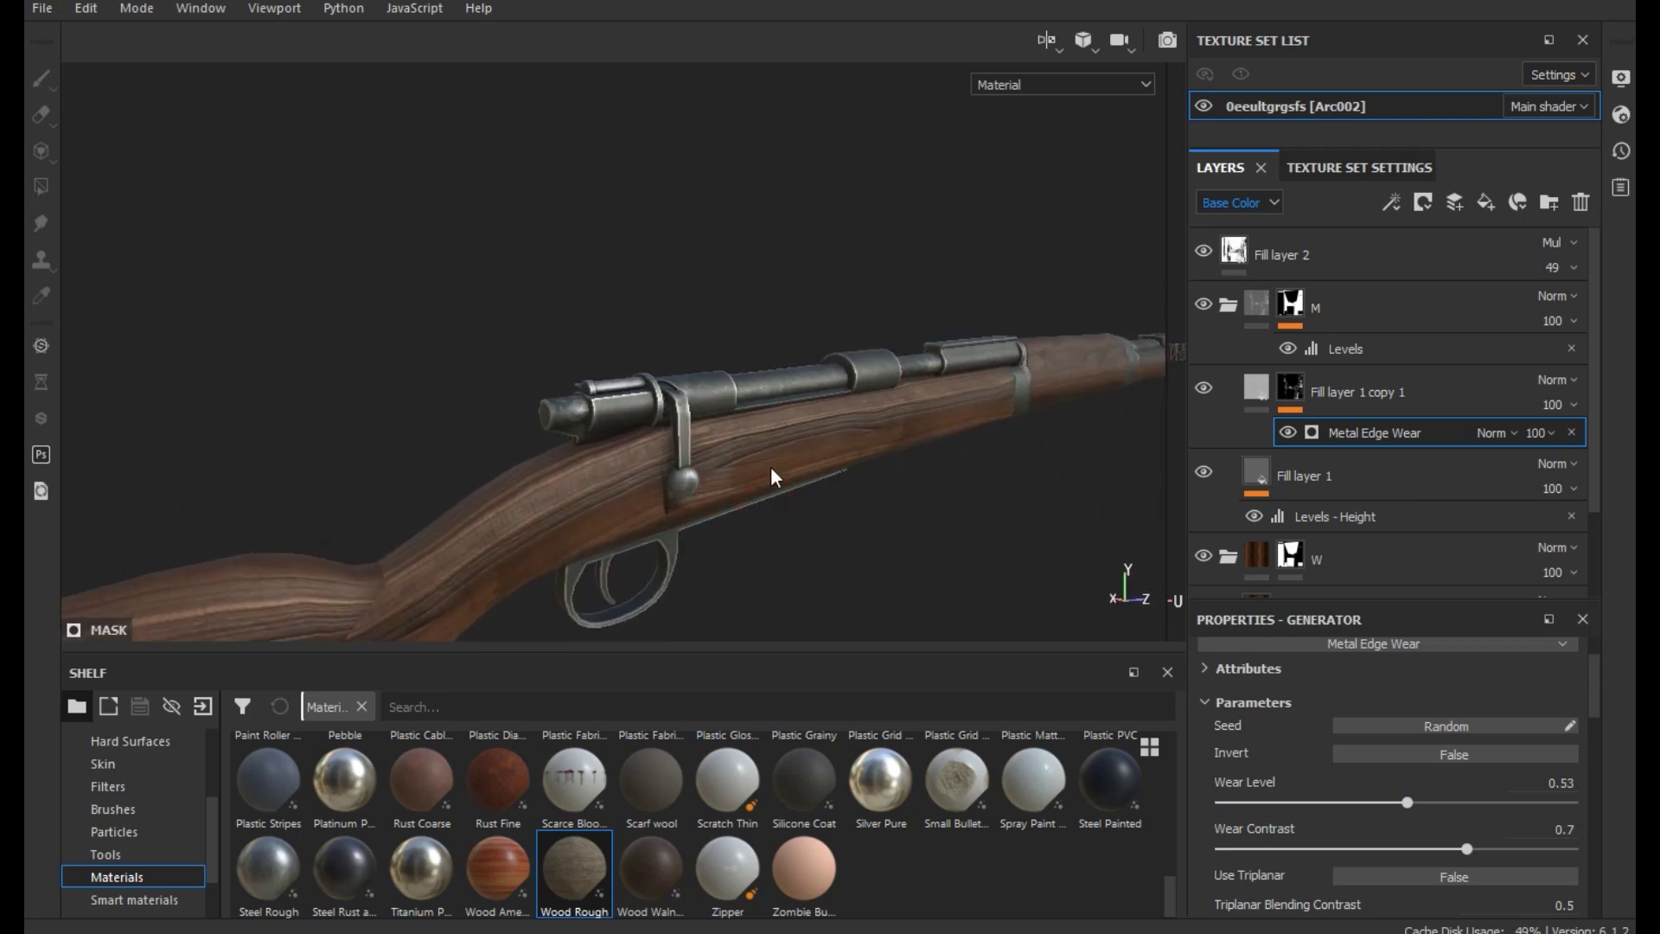
alt+middle_drag(770, 474, 625, 445)
scroll(625, 445, down, 3)
mouse_move(619, 448)
alt+mouse_down()
mouse_move(683, 455)
mouse_move(386, 476)
mouse_move(660, 492)
mouse_move(671, 508)
alt+mouse_up()
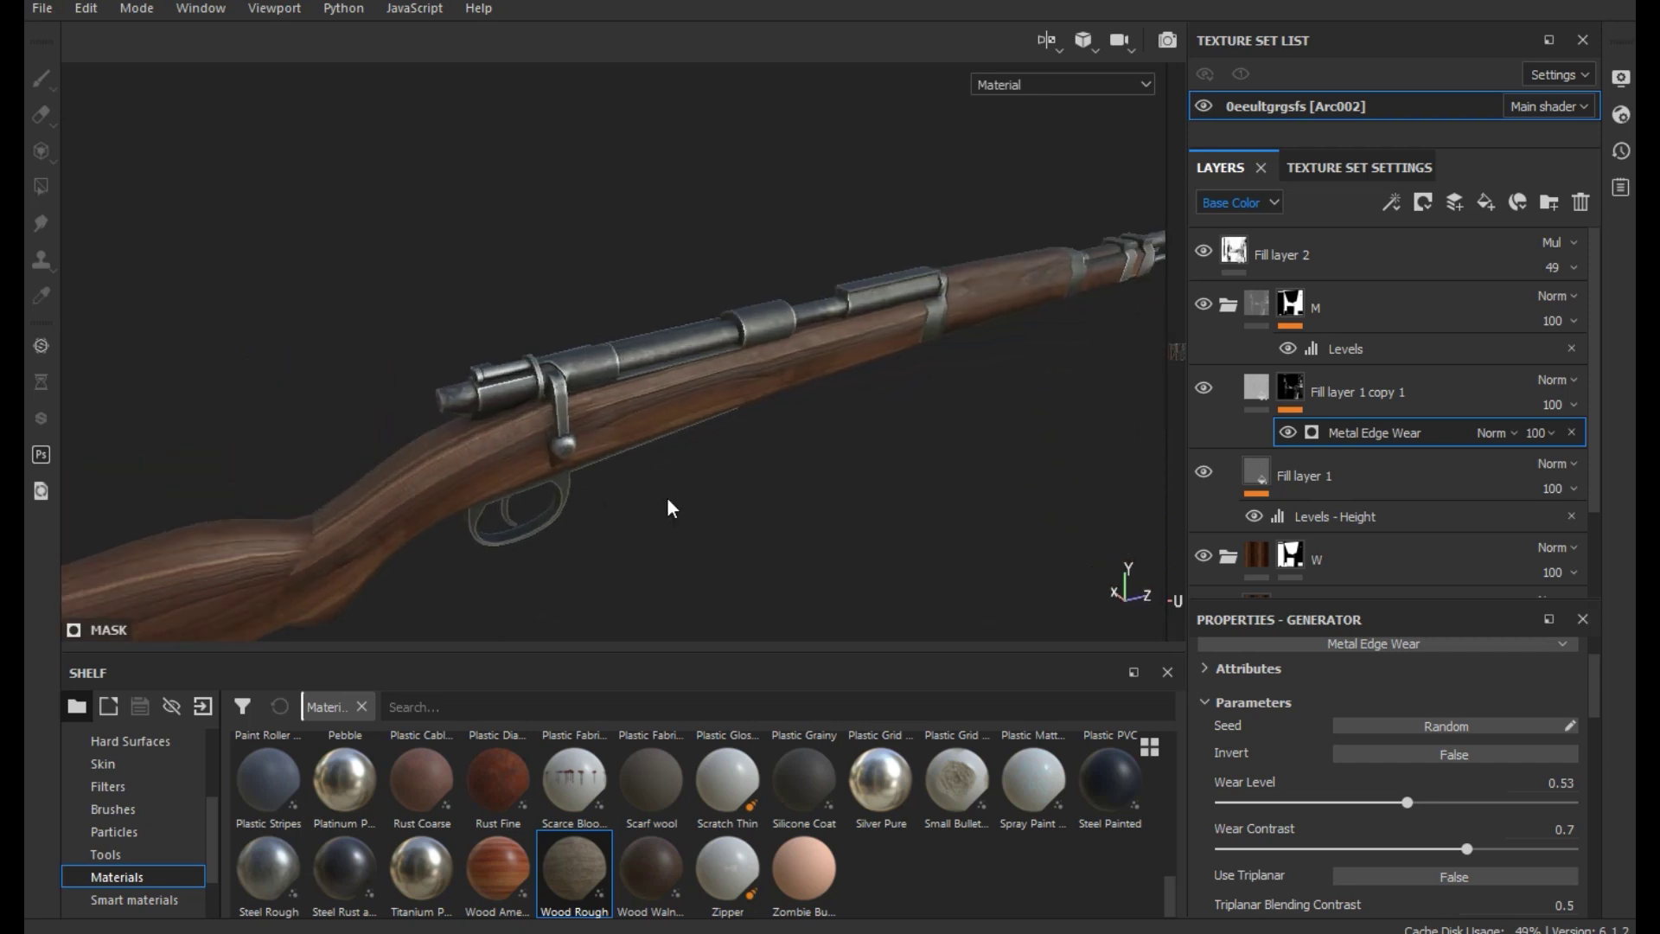
scroll(671, 508, up, 3)
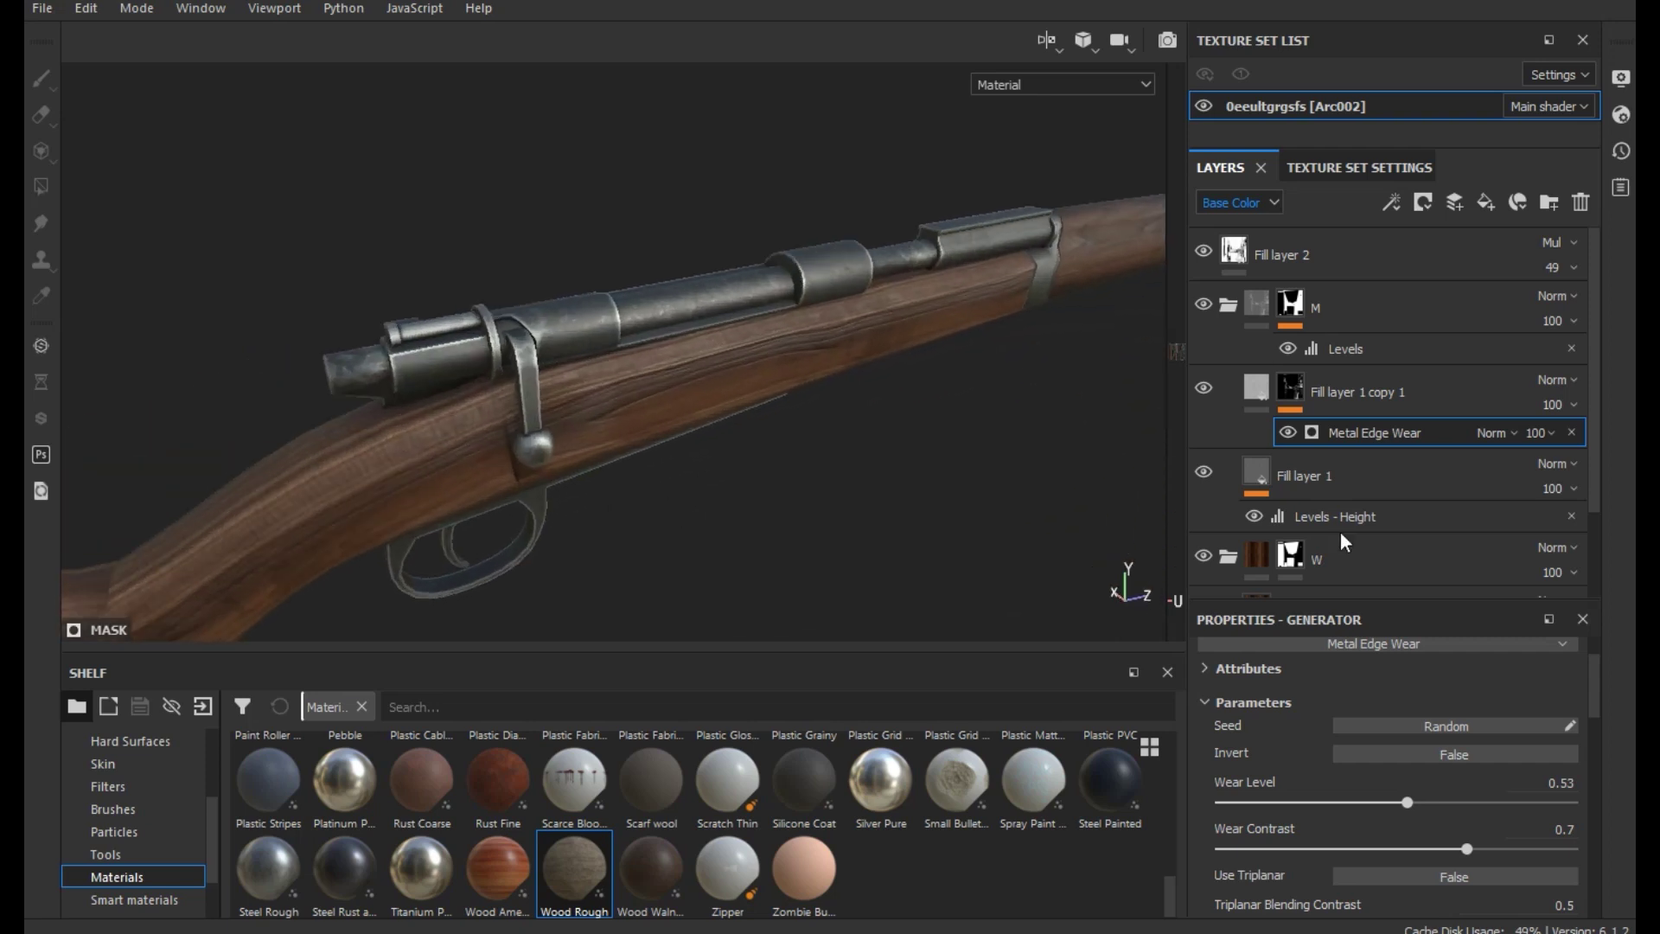
Fine-tune the edge wear to Wear Level 0.55 and Wear Contrast 0.82
click(1537, 849)
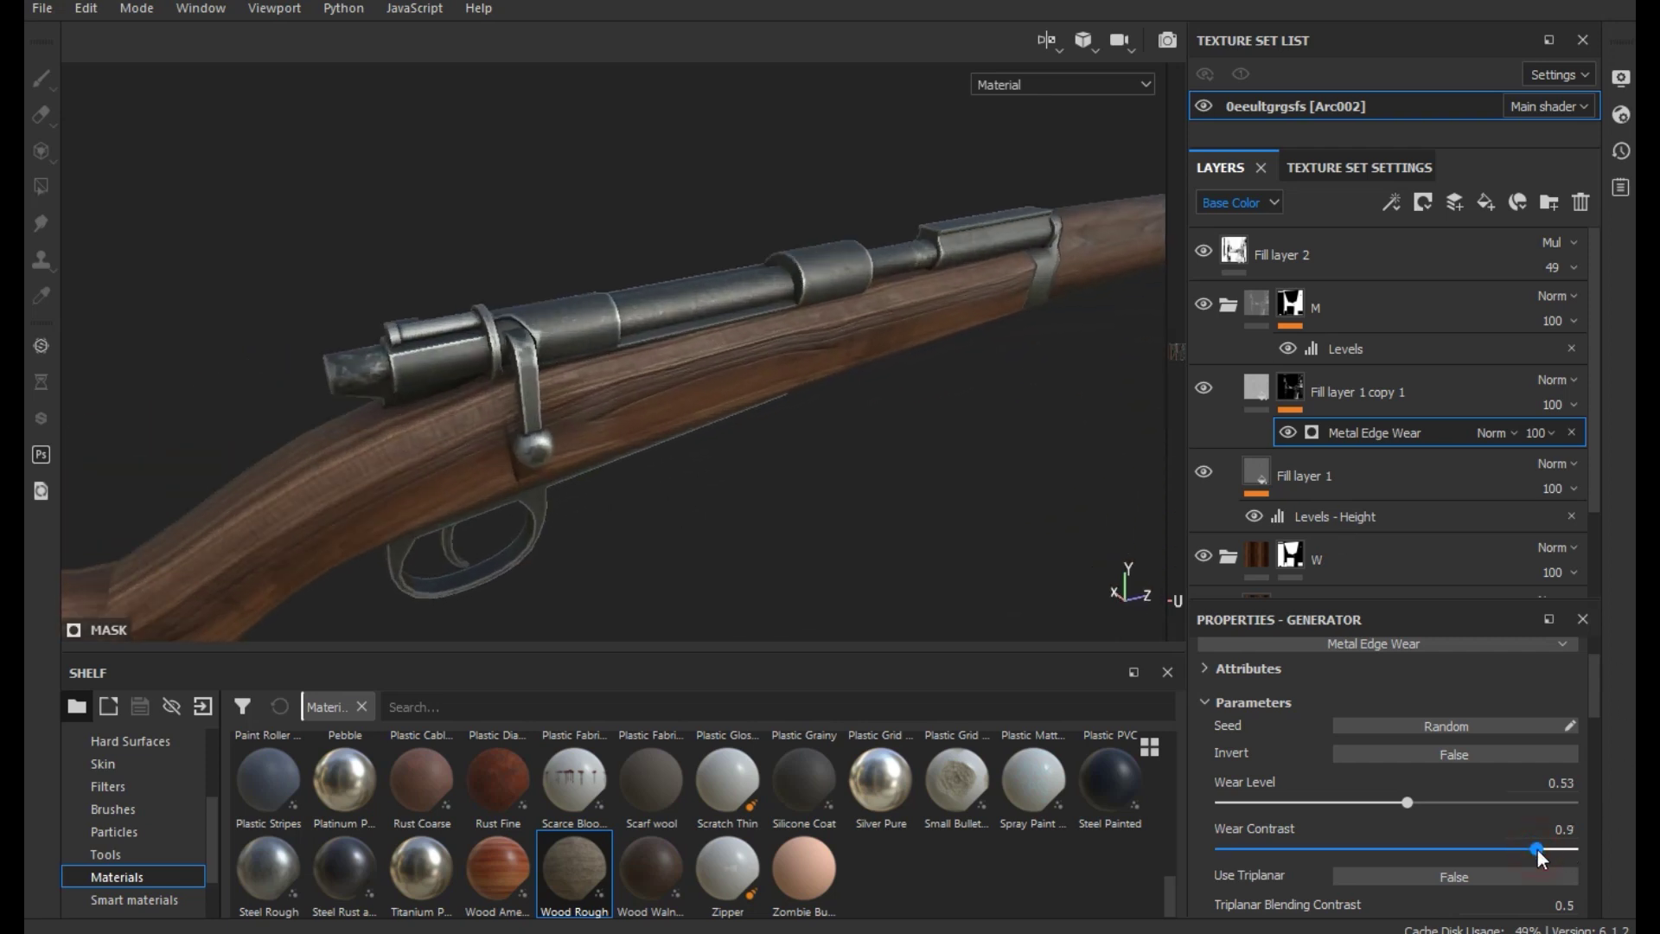
drag(1538, 849, 1515, 849)
click(1450, 799)
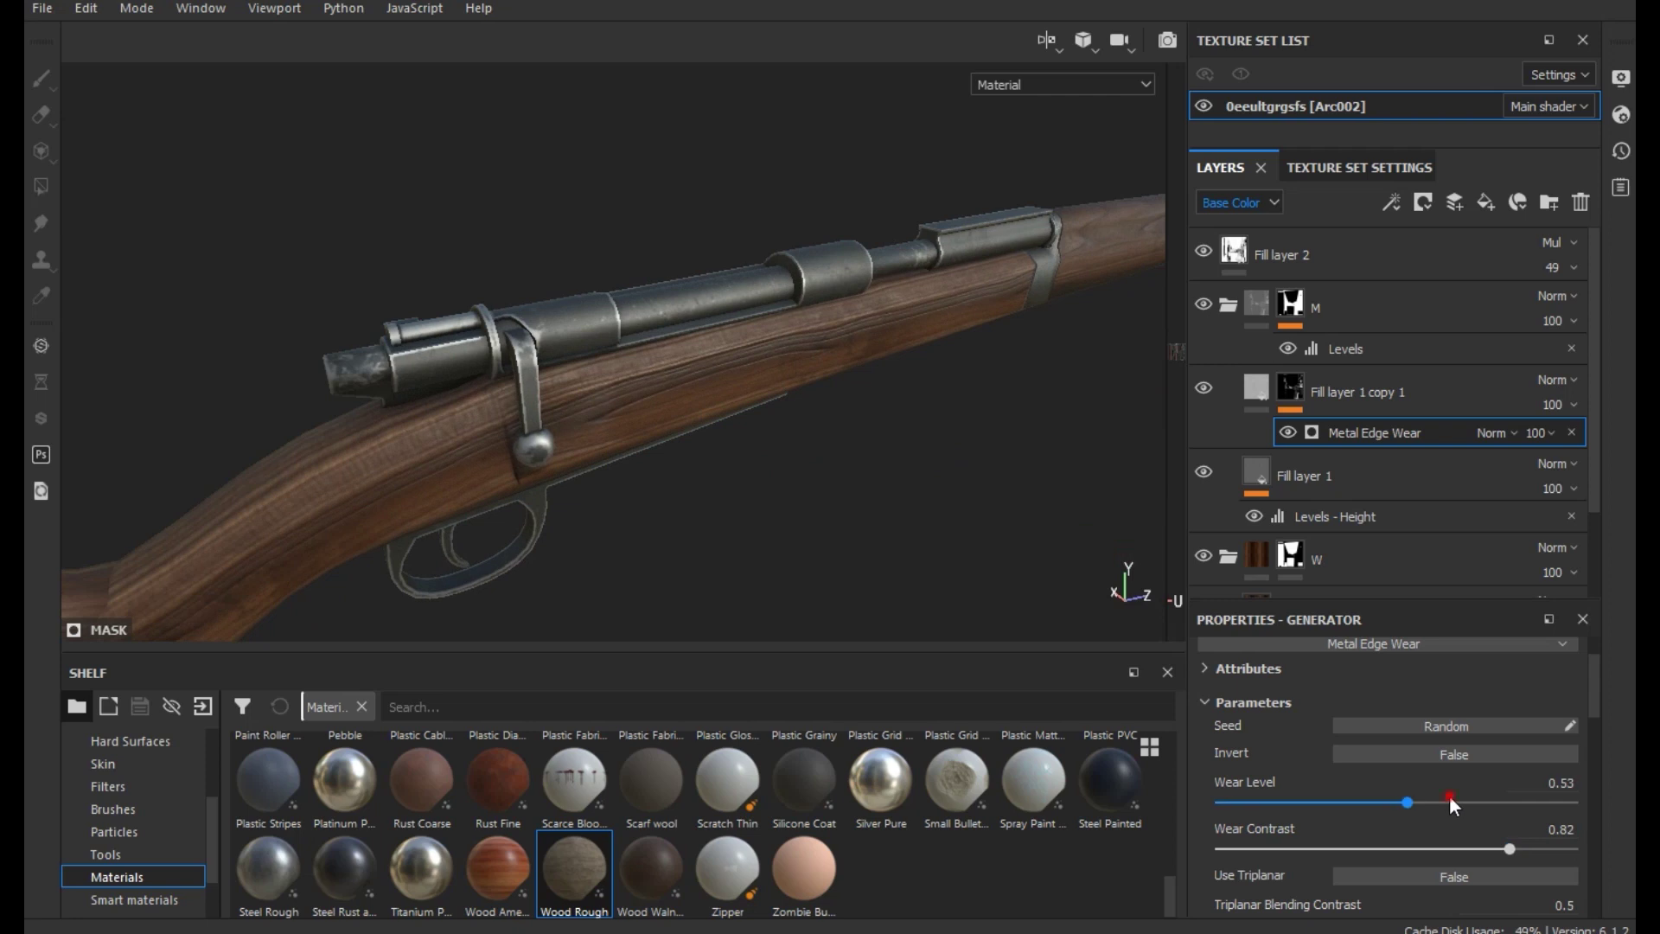
drag(1443, 796, 1413, 795)
mouse_move(558, 365)
alt+mouse_down()
mouse_move(539, 355)
mouse_move(593, 370)
mouse_move(475, 382)
mouse_move(738, 426)
alt+mouse_up()
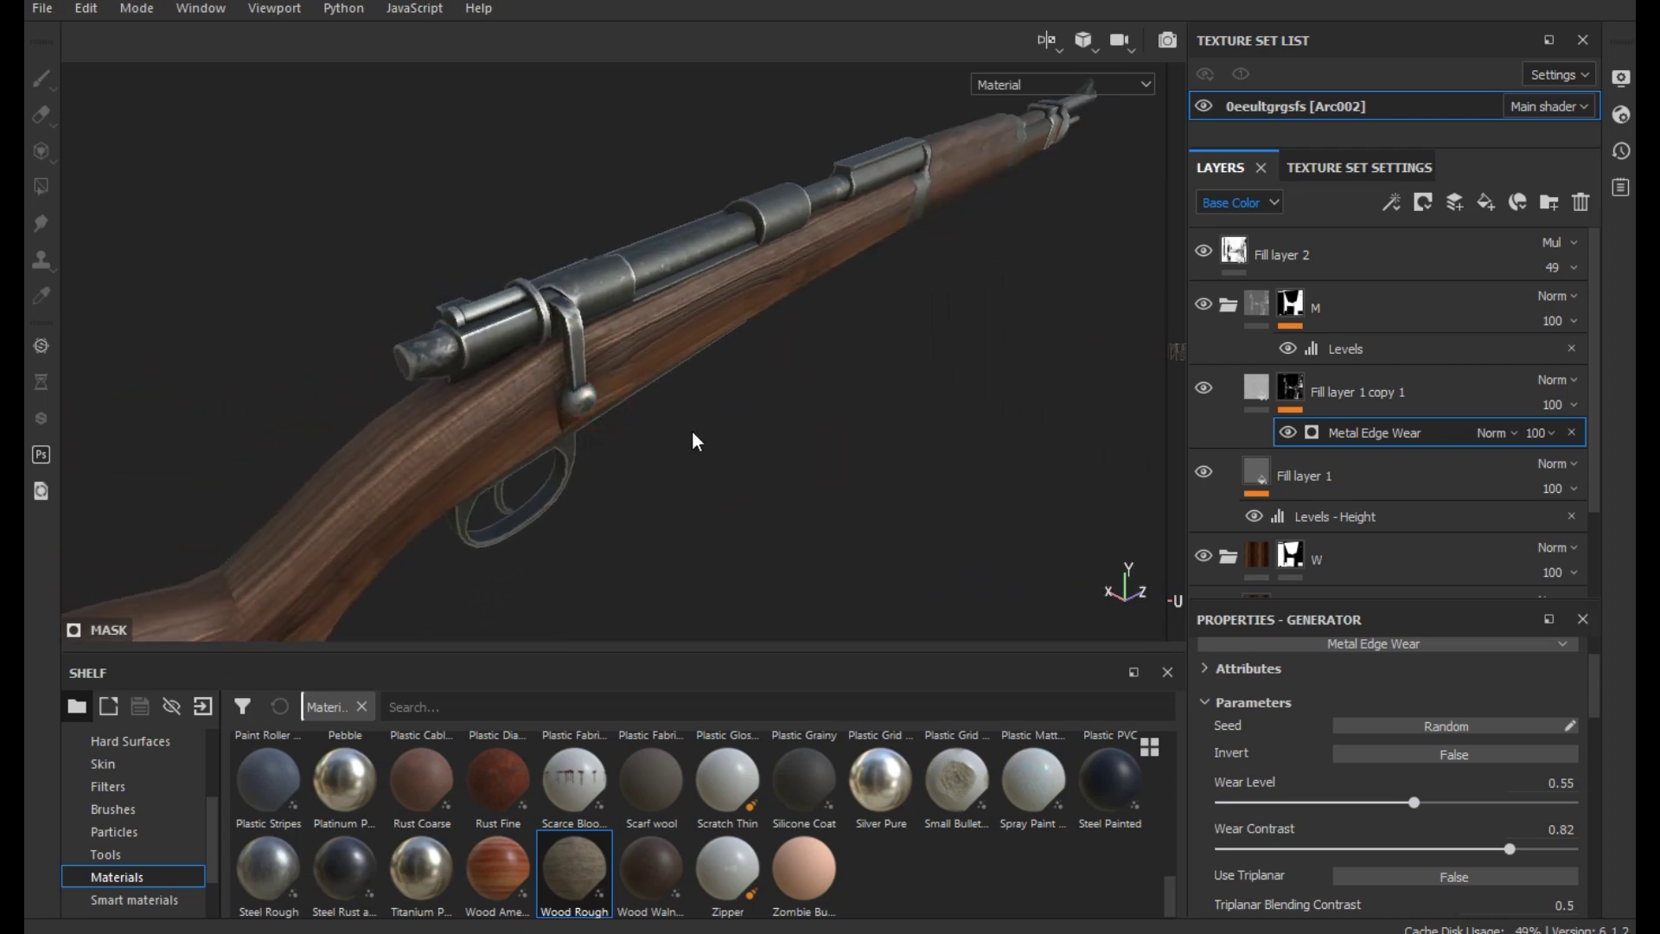
right_click(1424, 400)
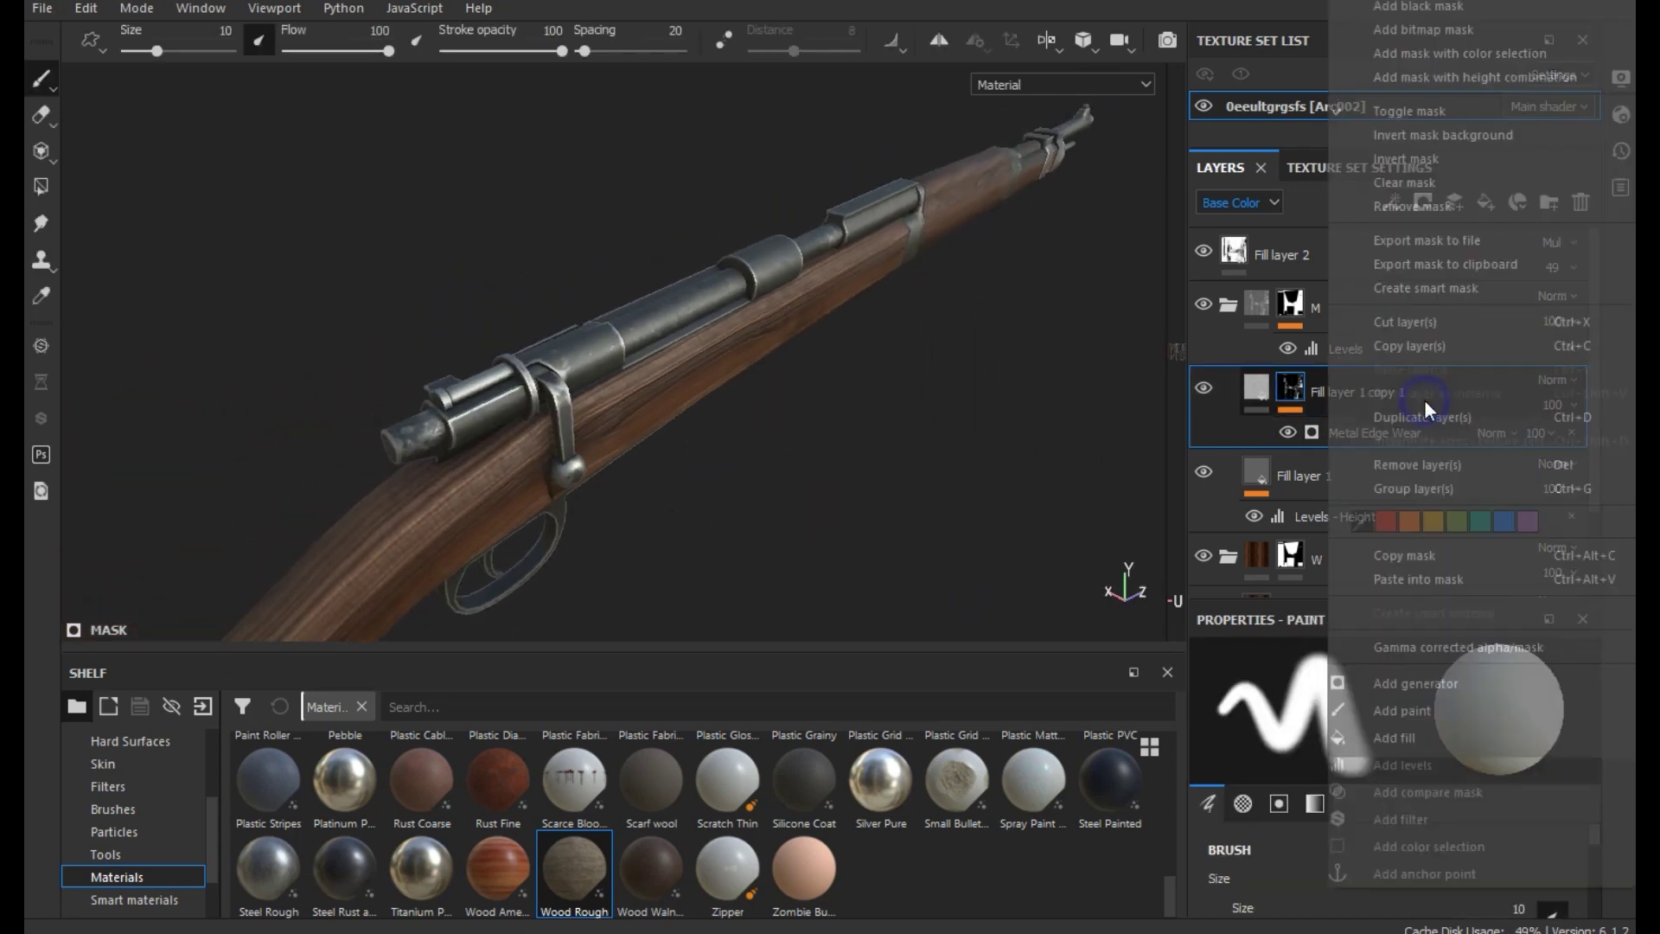
Duplicate the edge-wear layer, clear its mask and apply the Cavity Rust smart mask
click(1399, 415)
right_click(1350, 392)
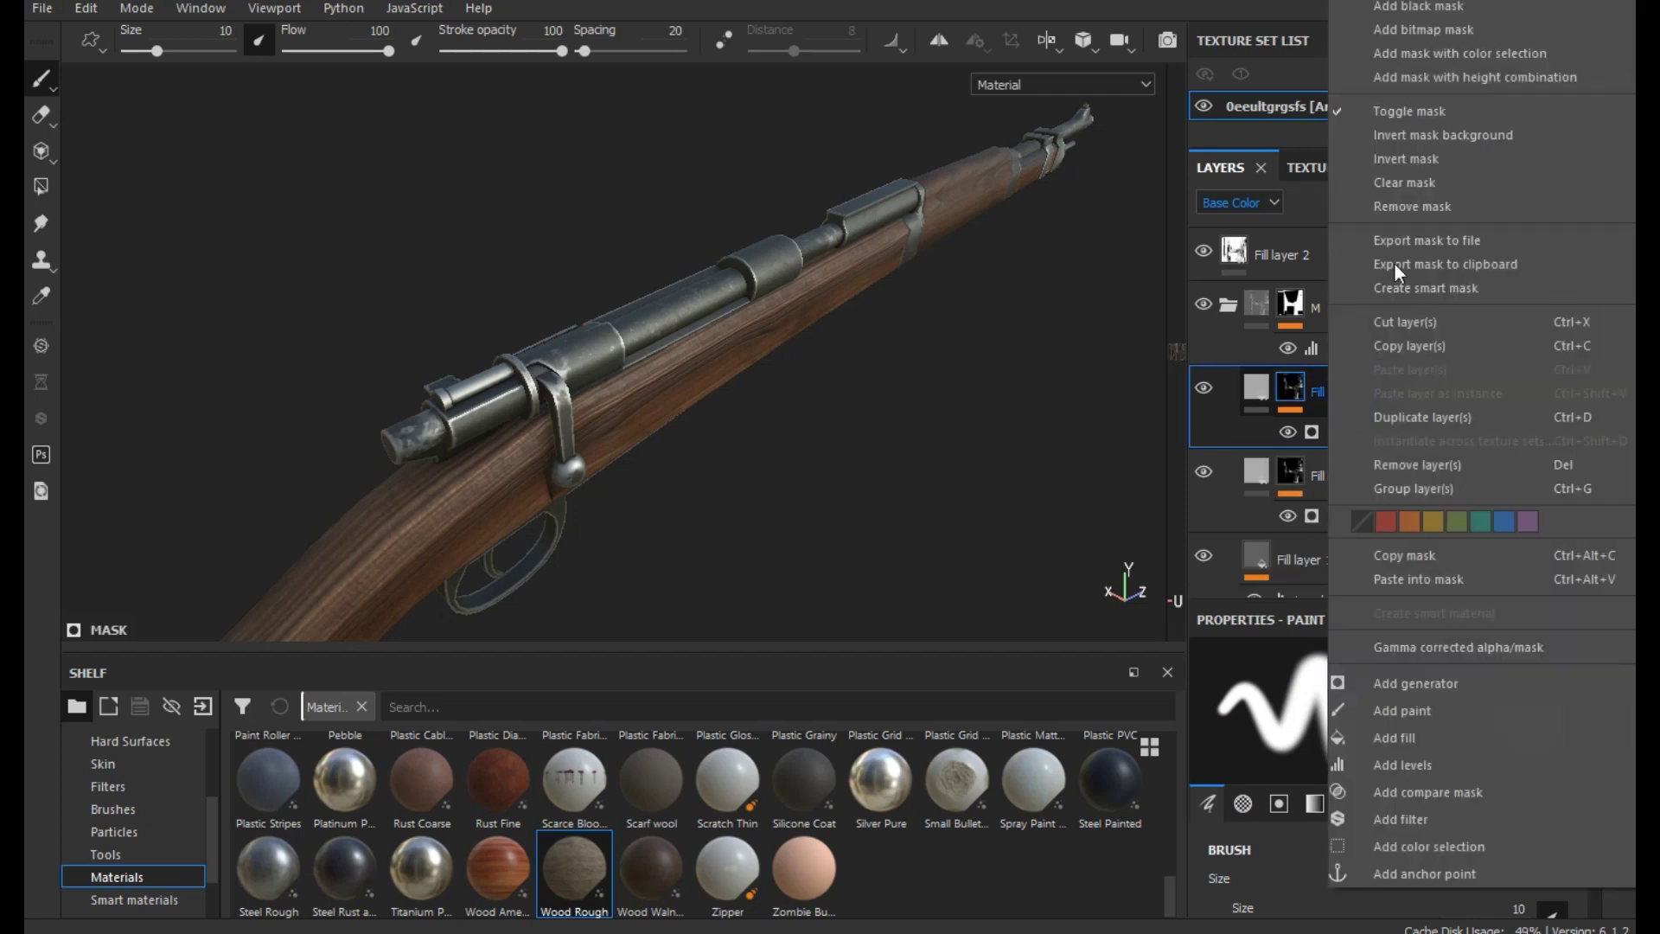
click(1418, 173)
scroll(155, 874, down, 3)
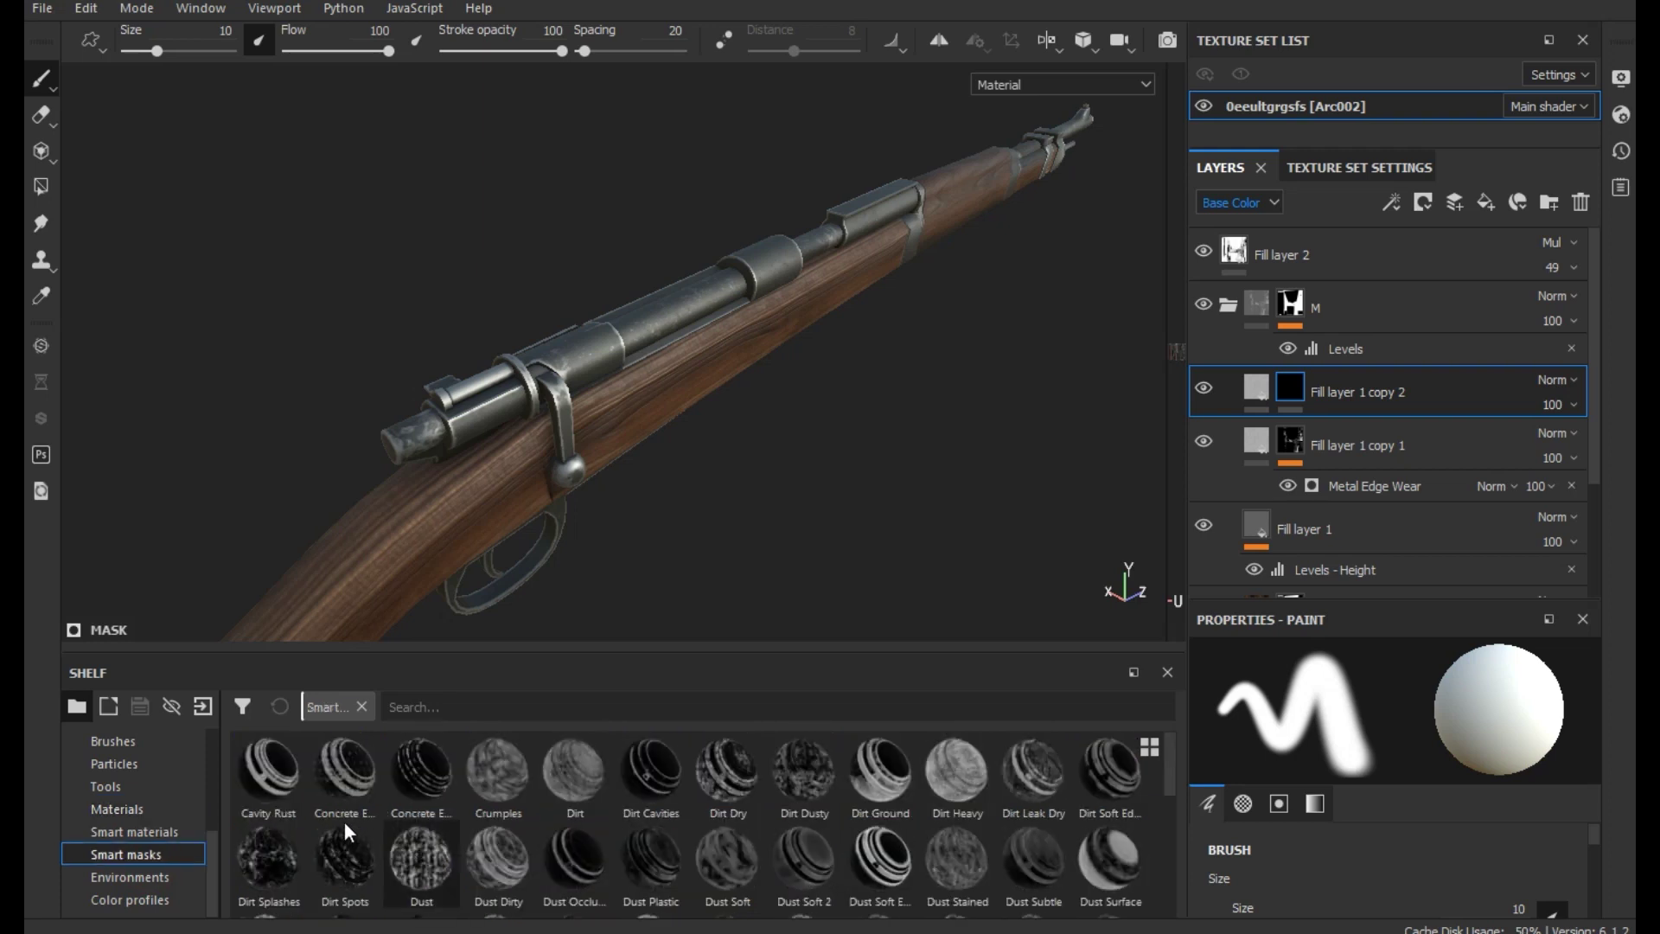
mouse_move(289, 798)
mouse_down()
mouse_move(1397, 334)
mouse_move(1373, 391)
mouse_up()
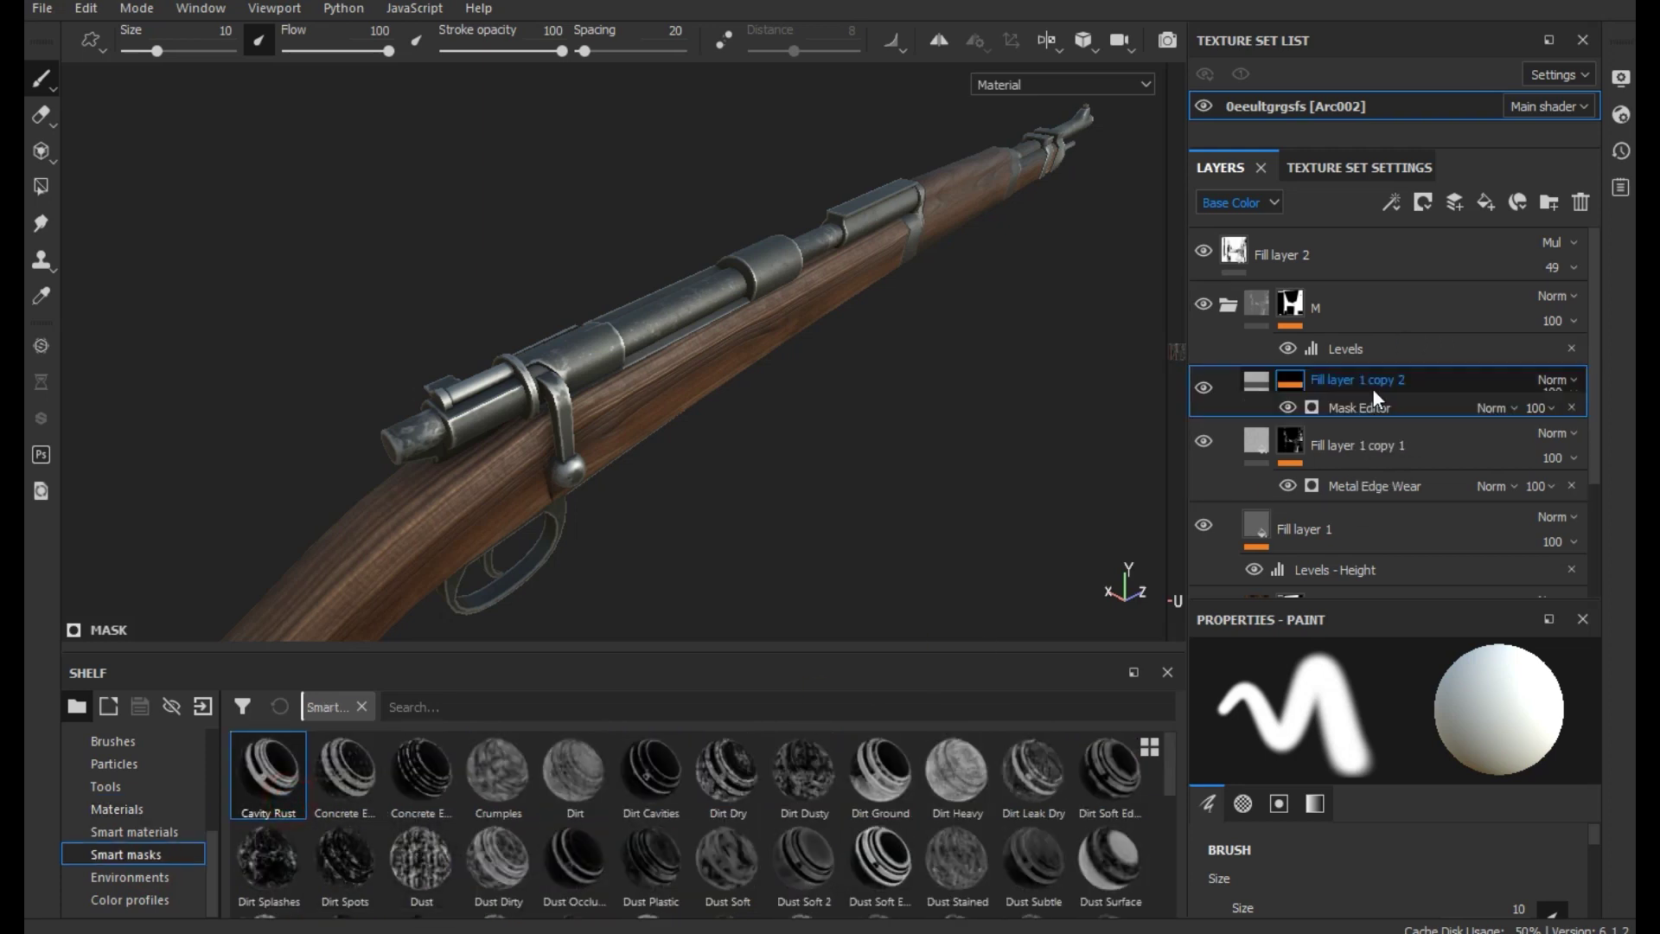
mouse_move(564, 393)
alt+mouse_down()
mouse_move(553, 378)
mouse_move(605, 363)
alt+mouse_up()
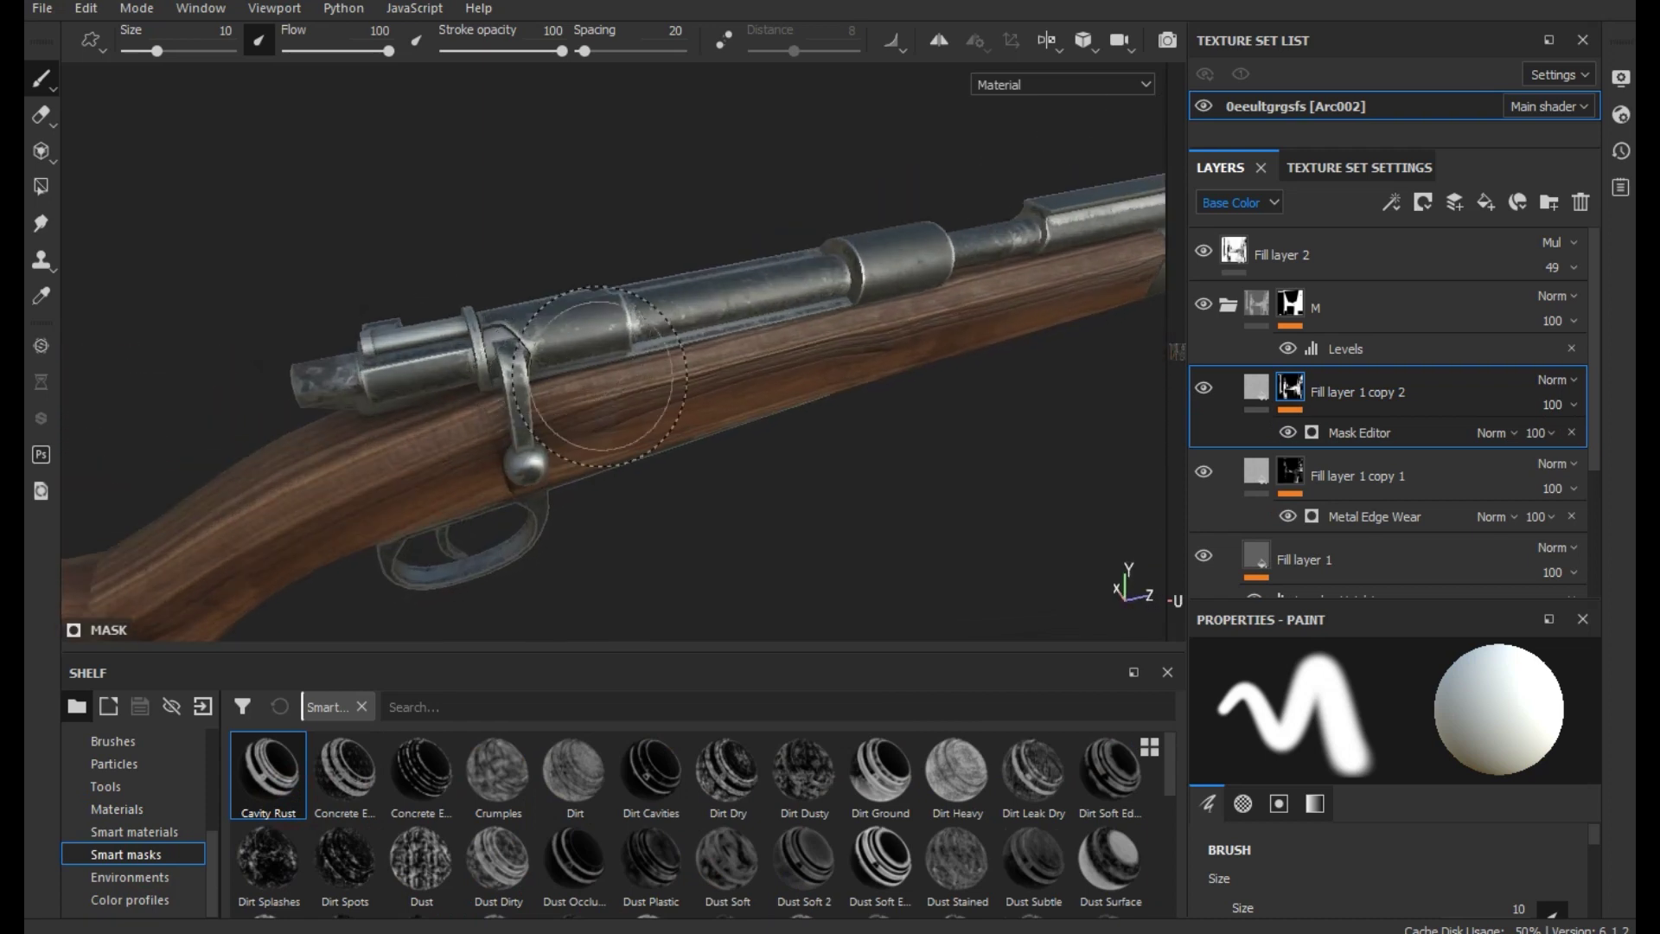
Set the rust mask's Mask Editor to Global Balance 0.78 and Global Contrast 0.49
click(1258, 388)
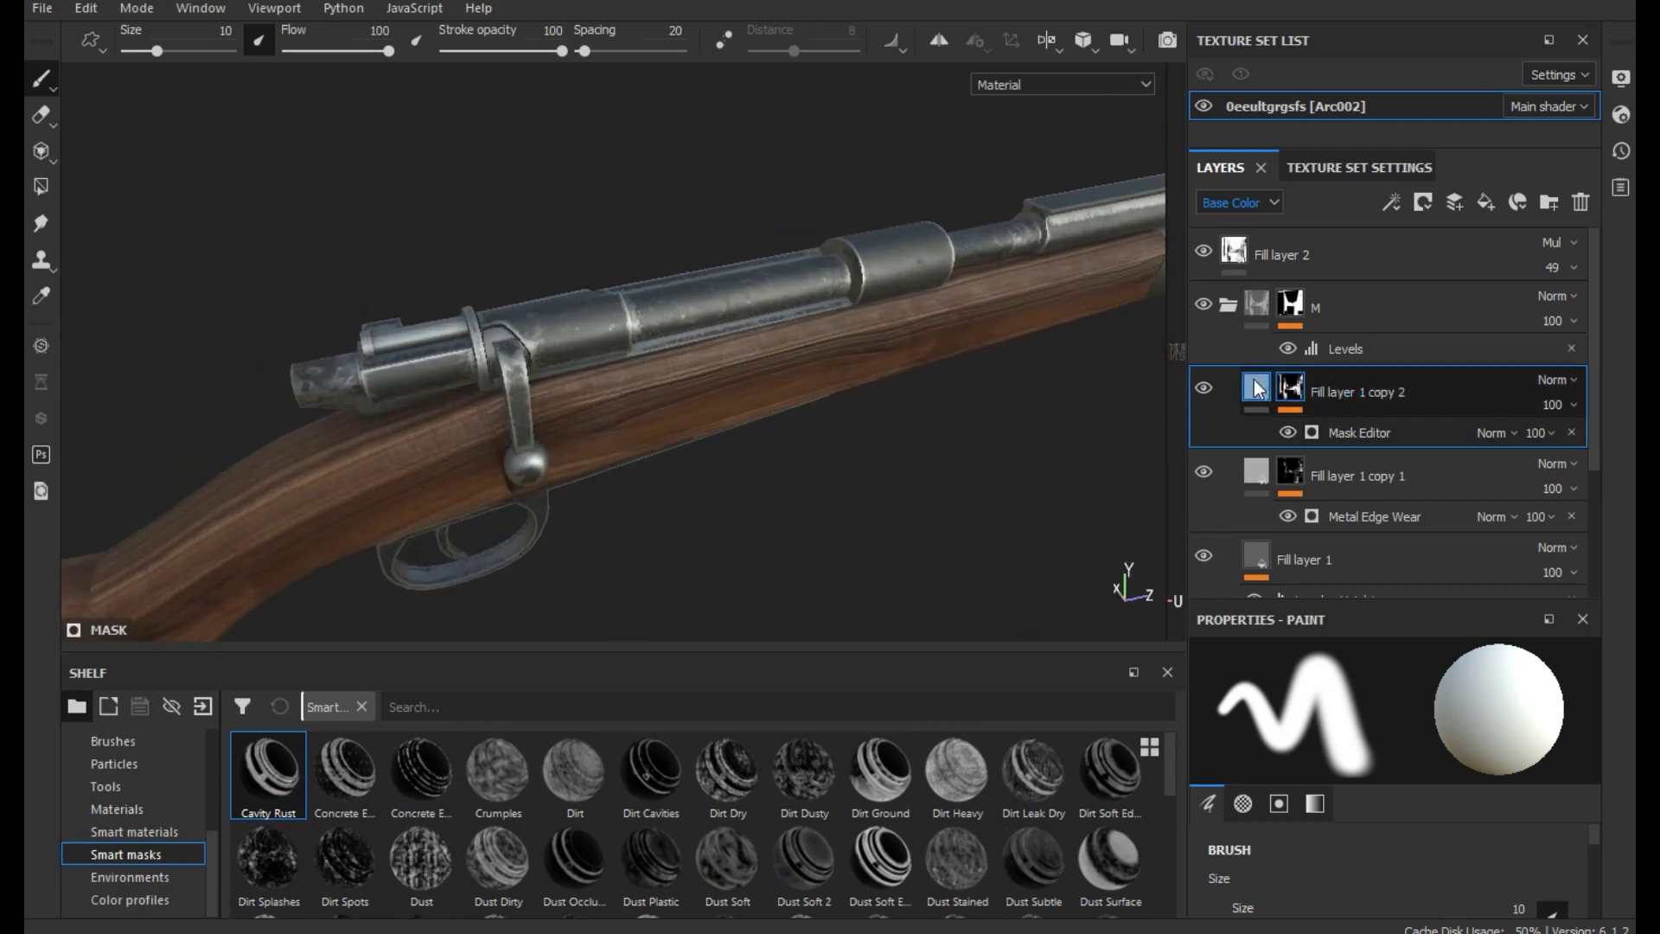
click(1350, 427)
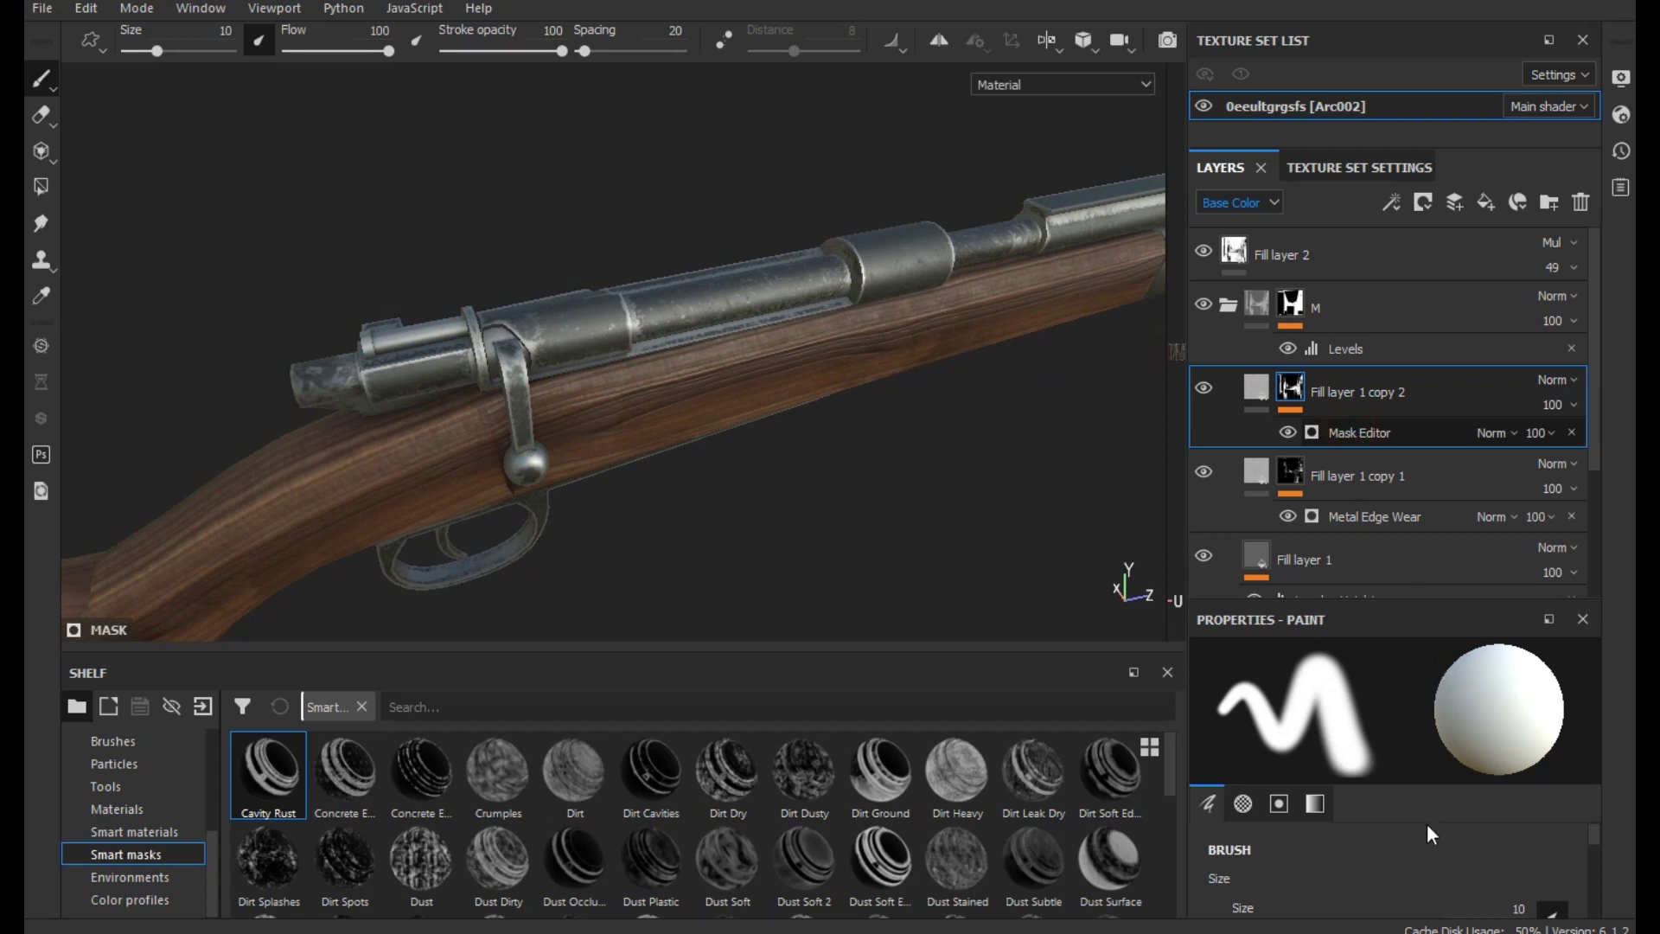
click(1494, 822)
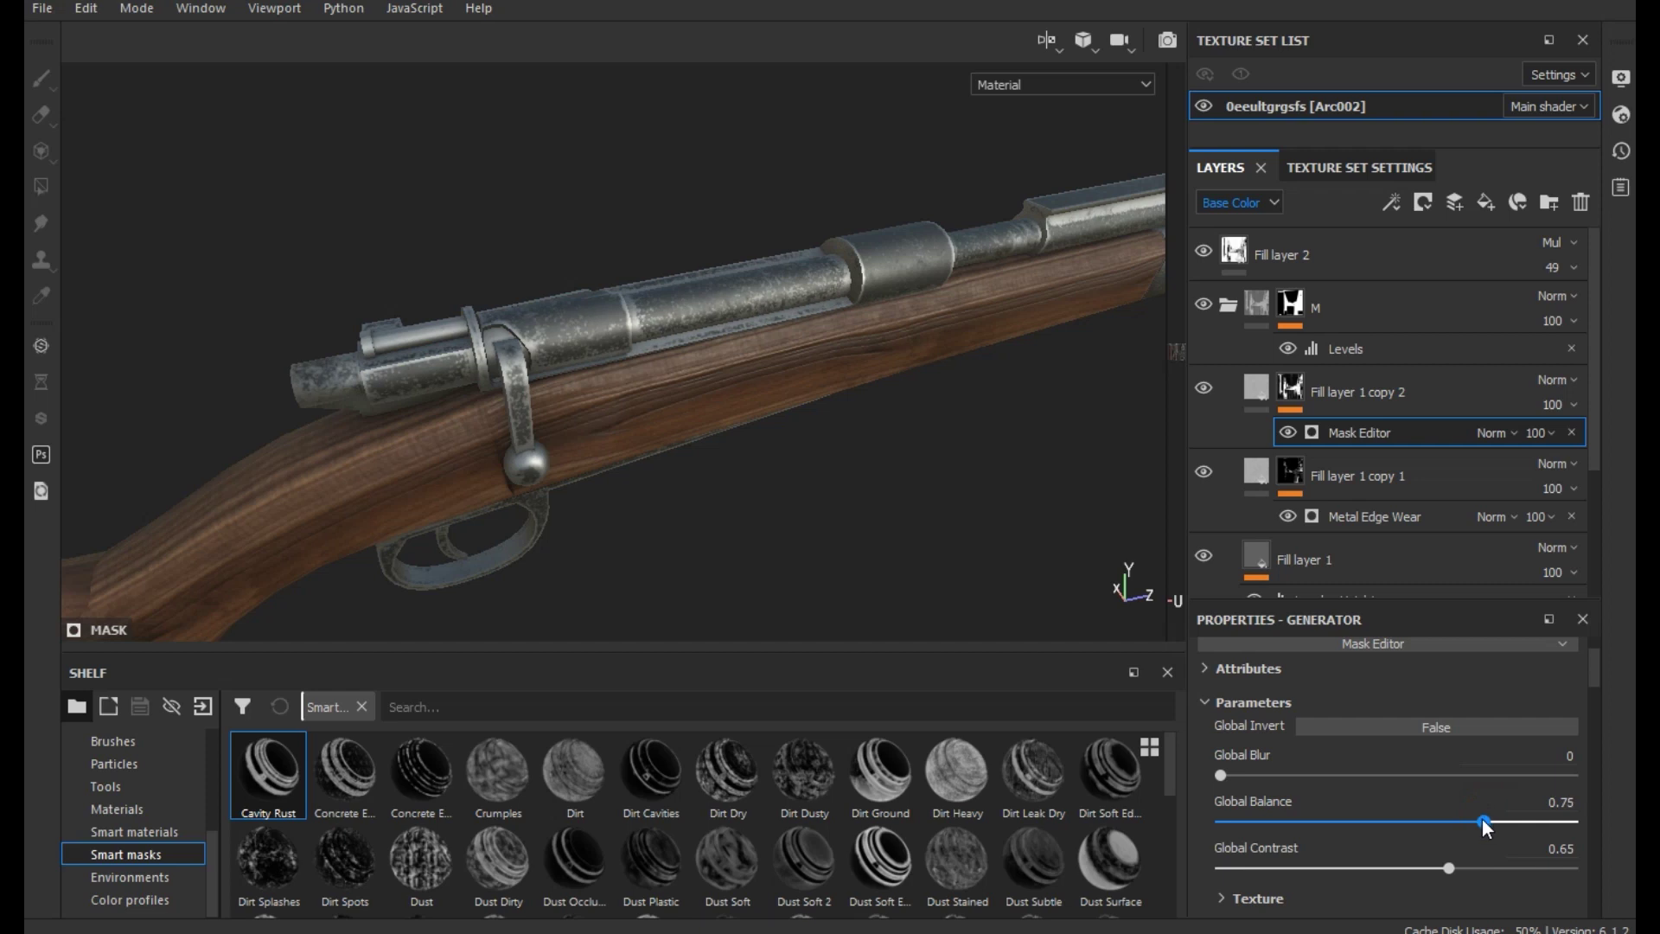
drag(1411, 868, 1393, 867)
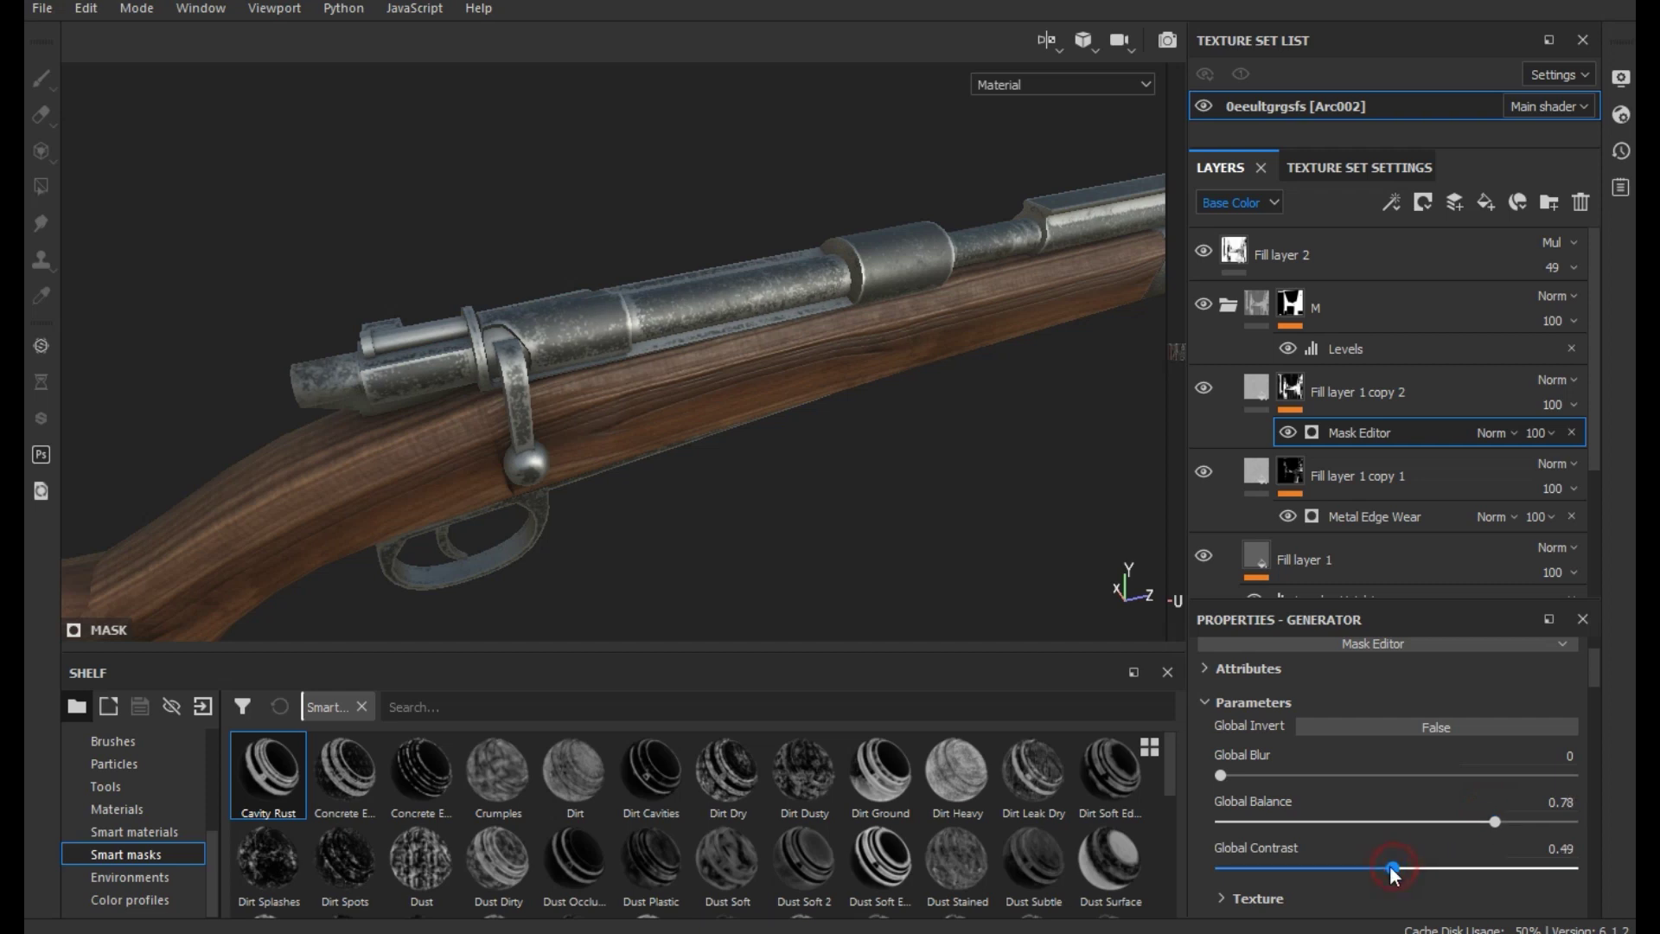
key(Delete)
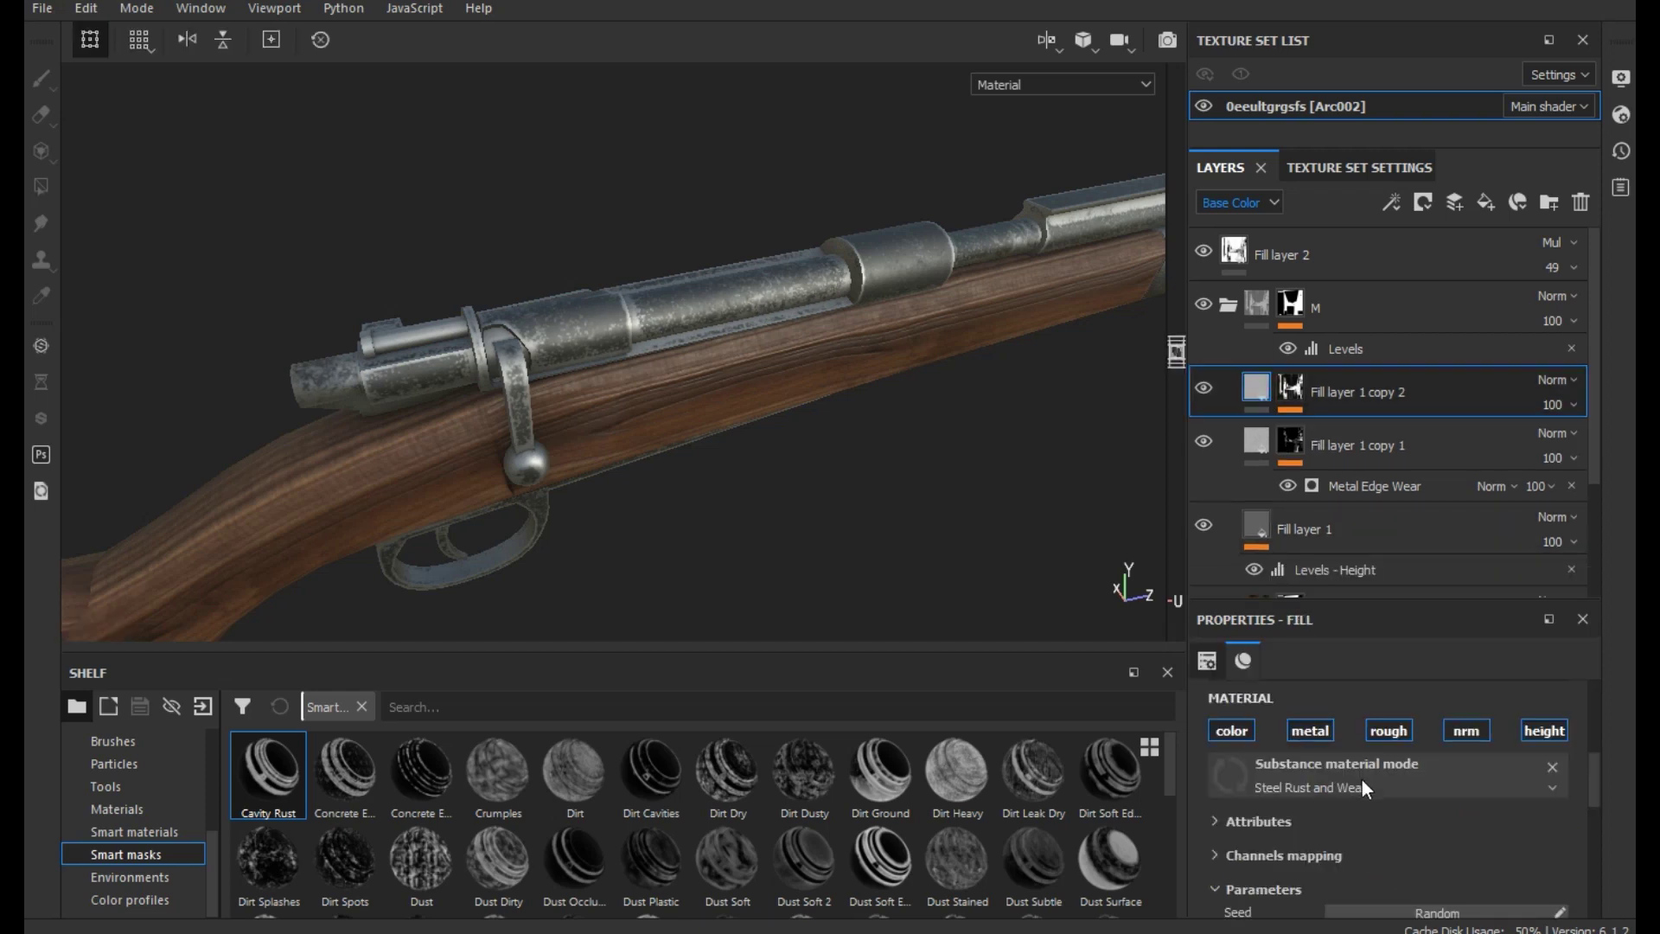
Tint Fill layer 1 copy 2's Metal Color dark orange-brown (0.407, 0.311, 0.199)
scroll(1349, 817, down, 3)
click(1341, 808)
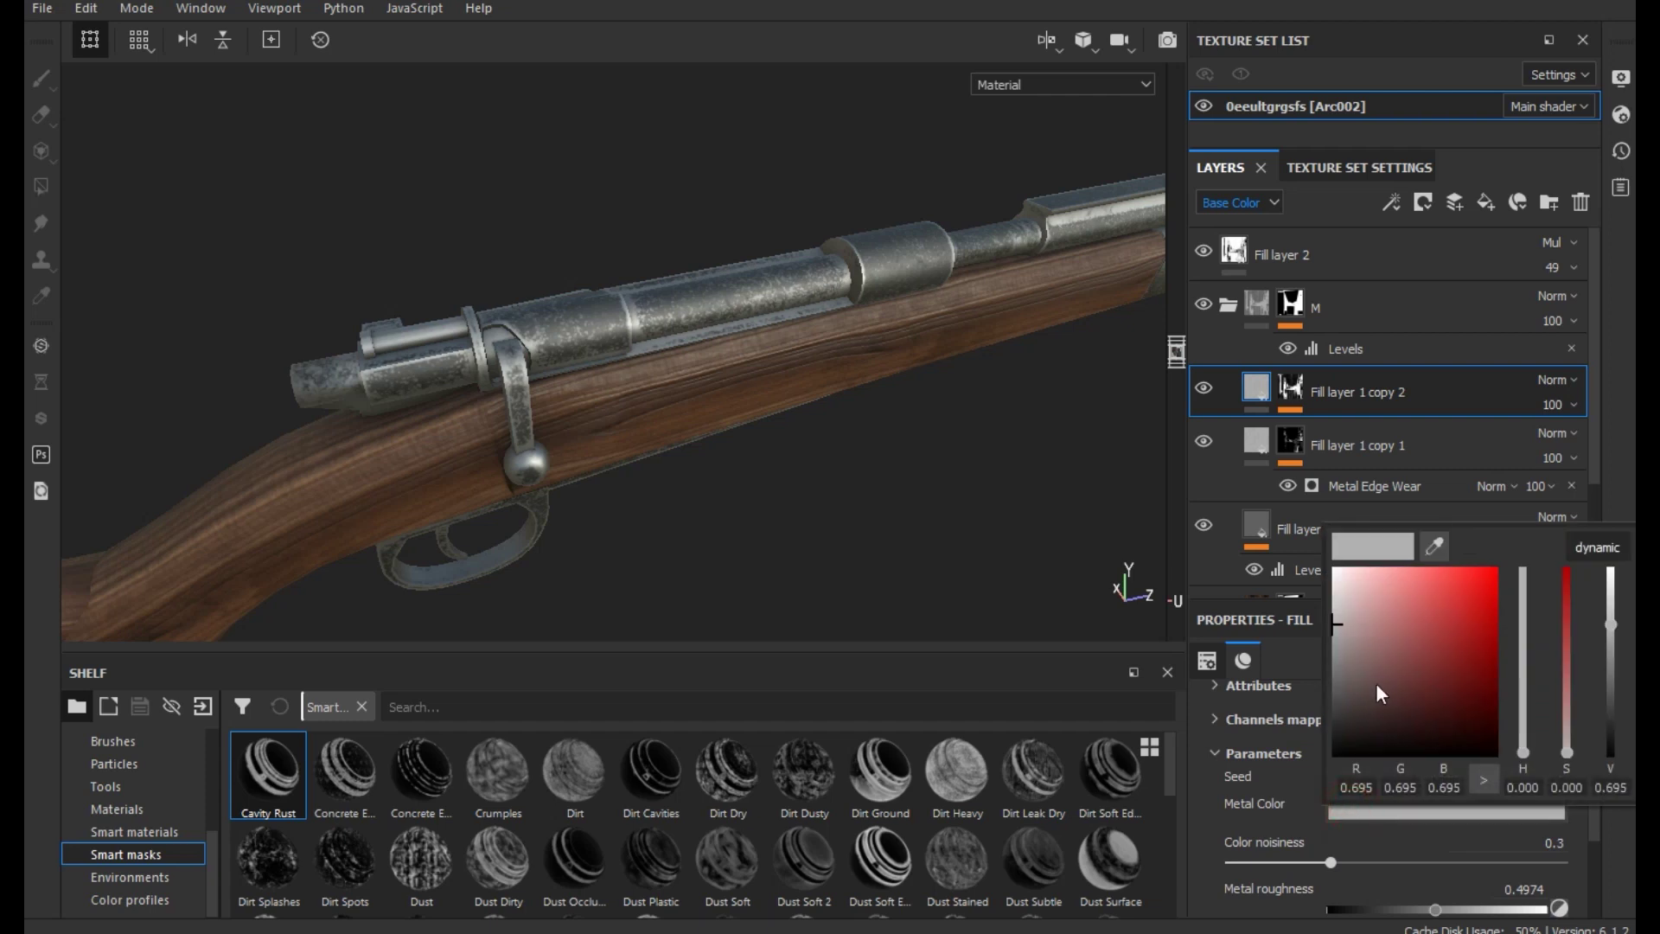
click(1402, 644)
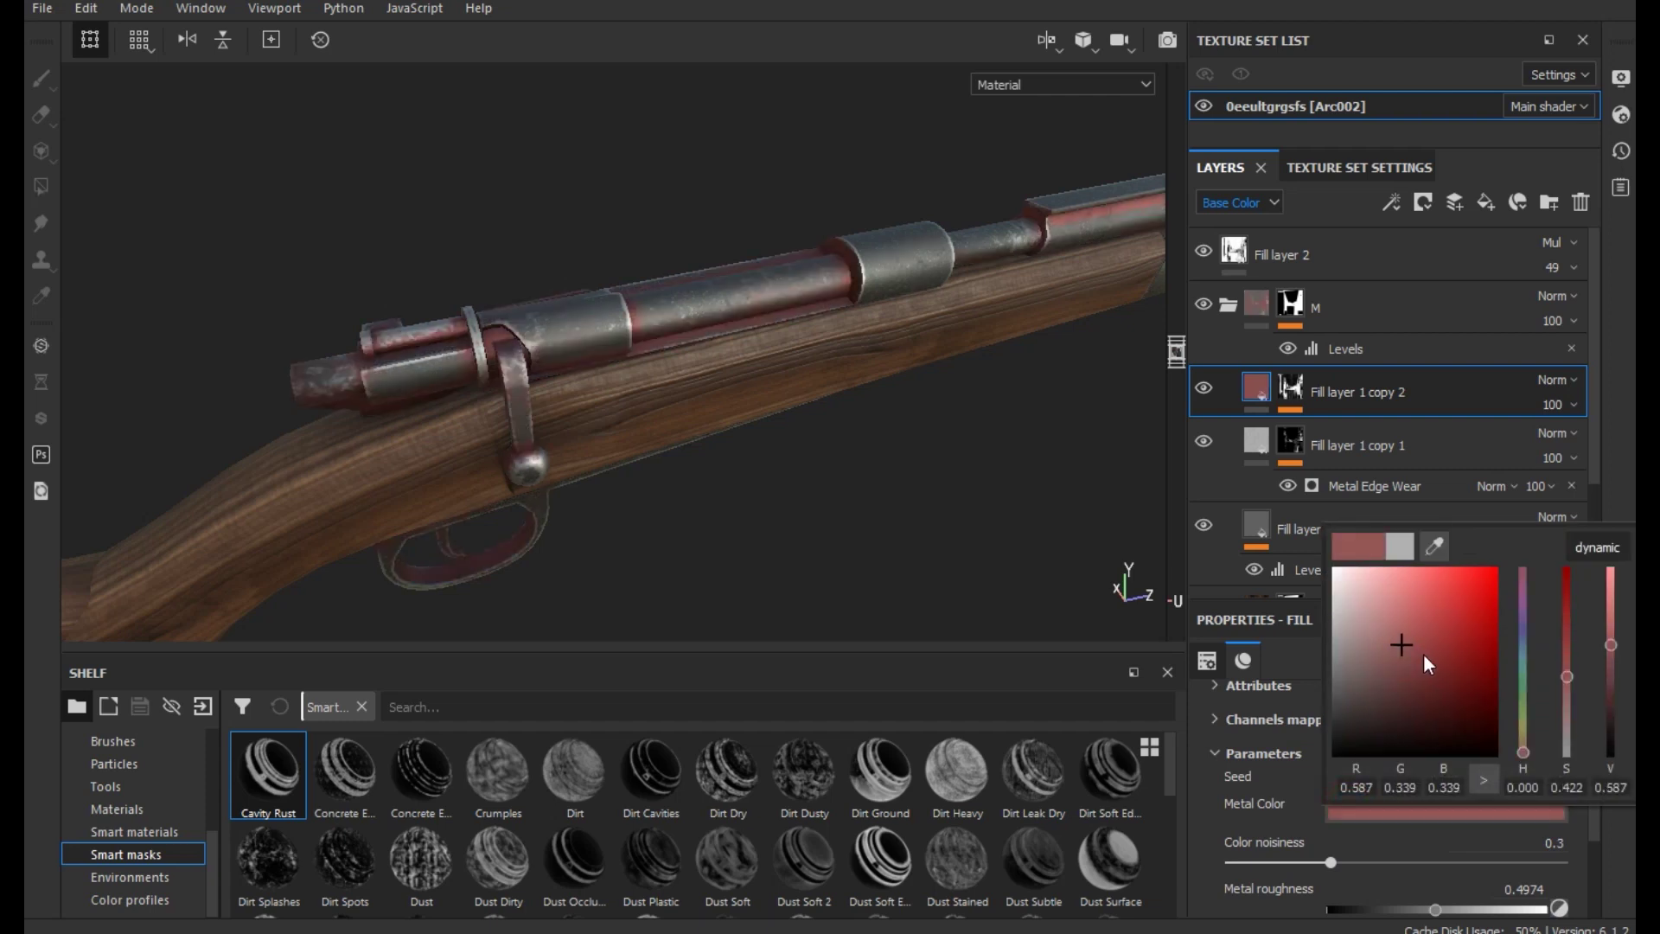
drag(1523, 750, 1510, 740)
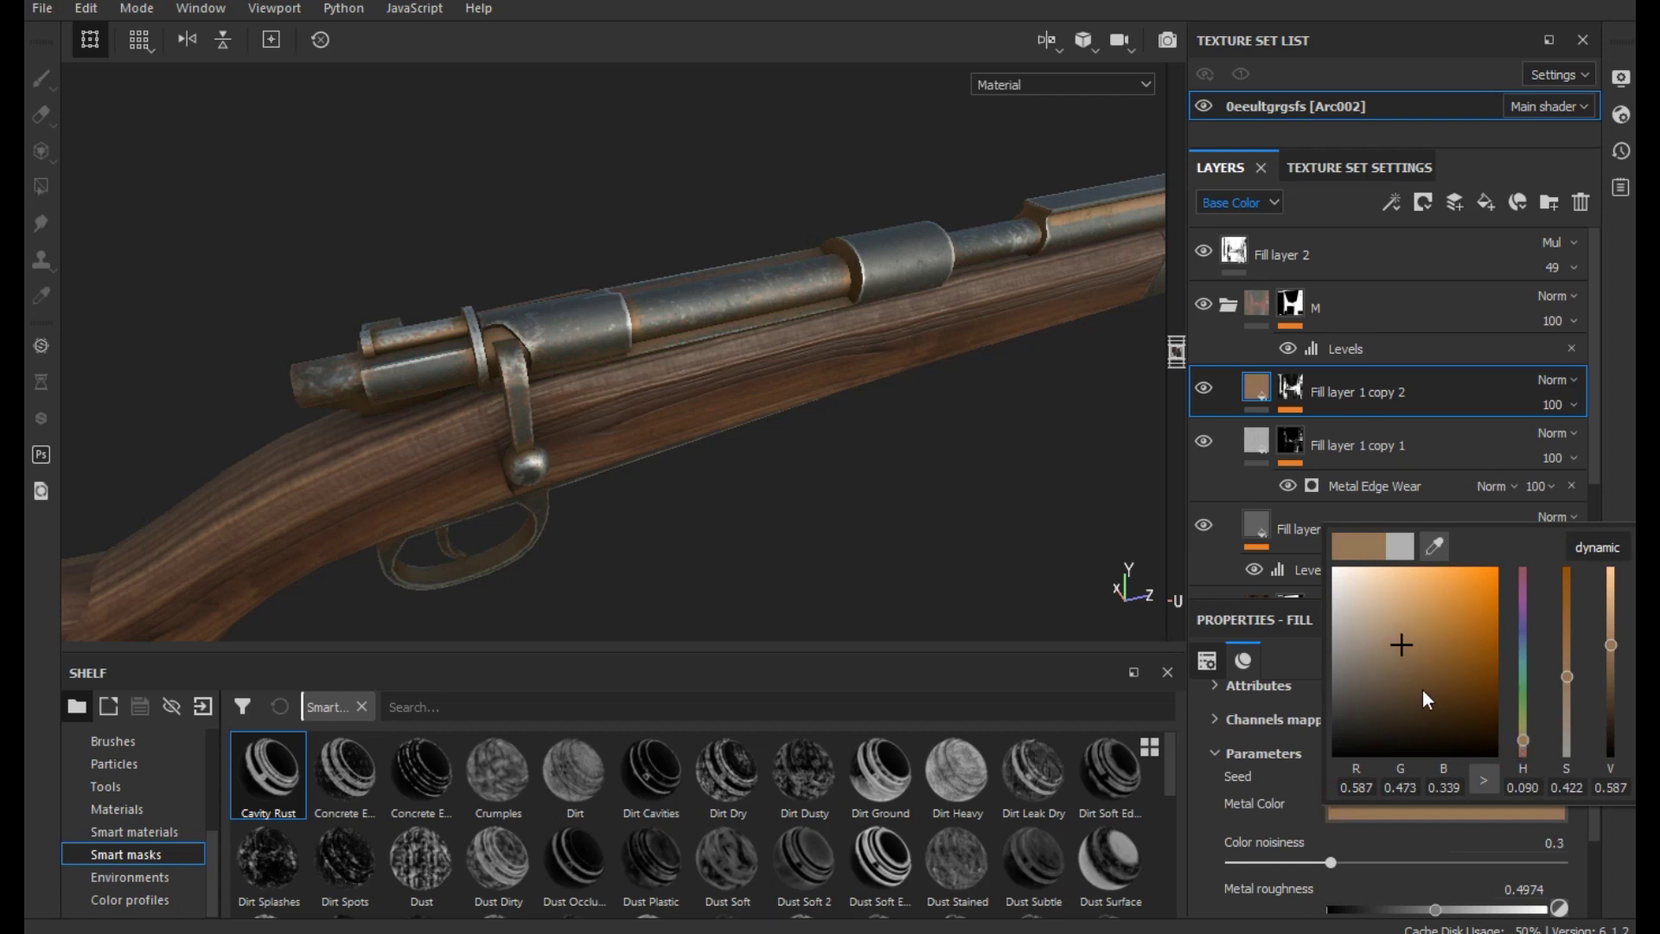
drag(1423, 691, 1416, 679)
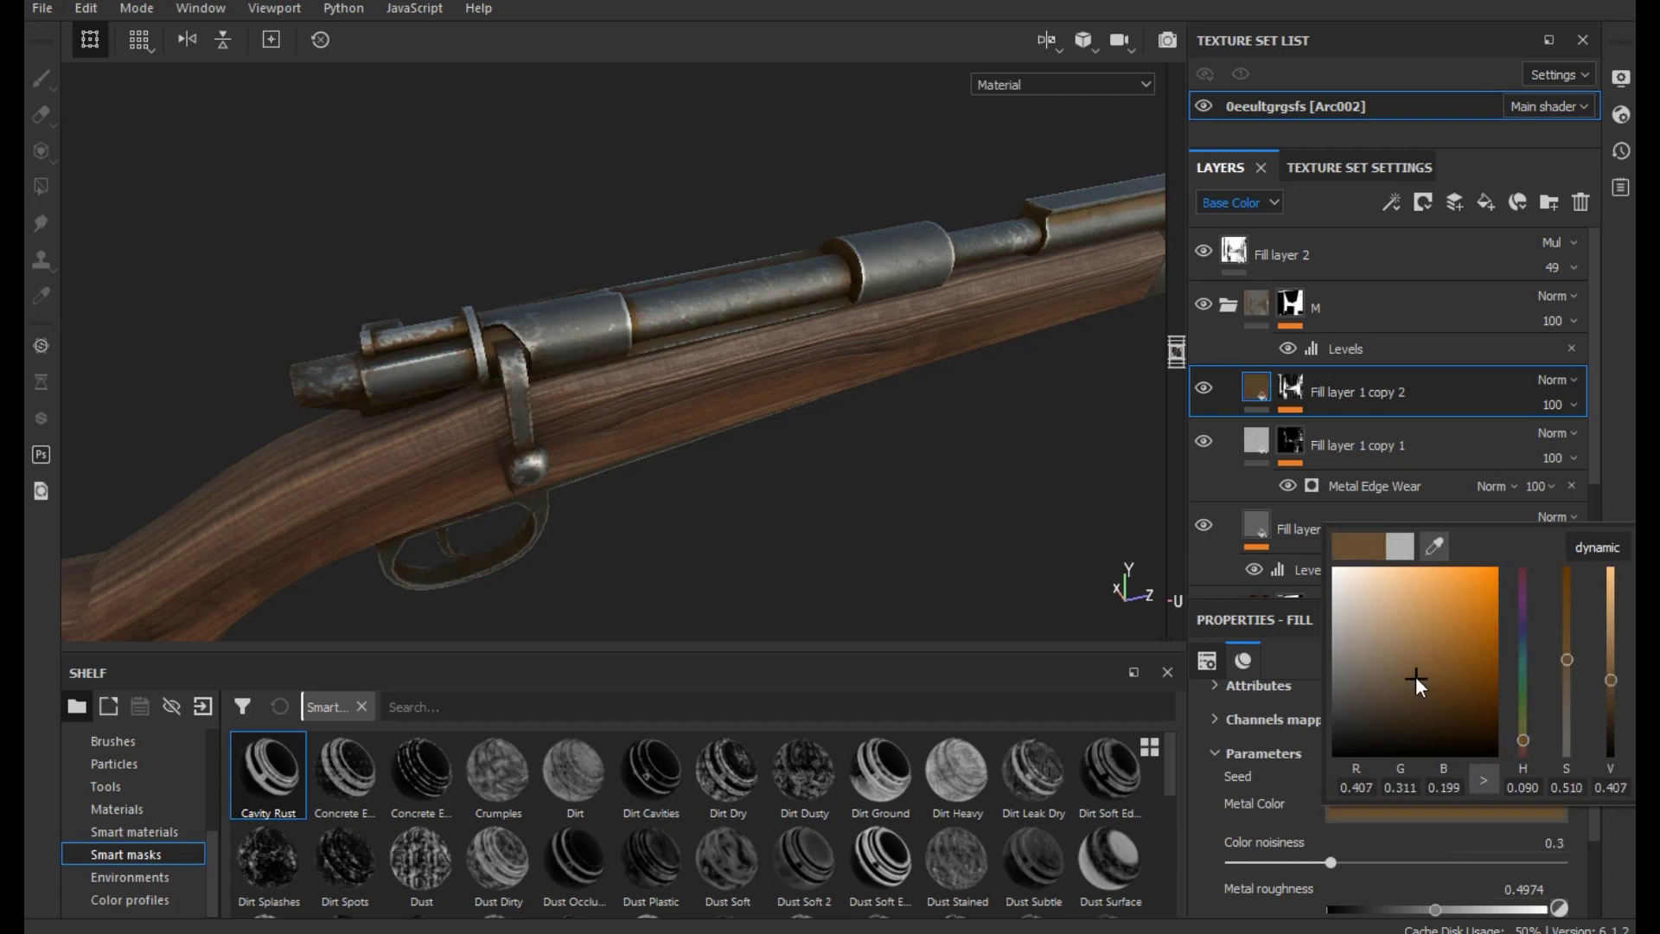
mouse_move(830, 474)
alt+mouse_down()
mouse_move(666, 399)
mouse_move(861, 428)
alt+mouse_up()
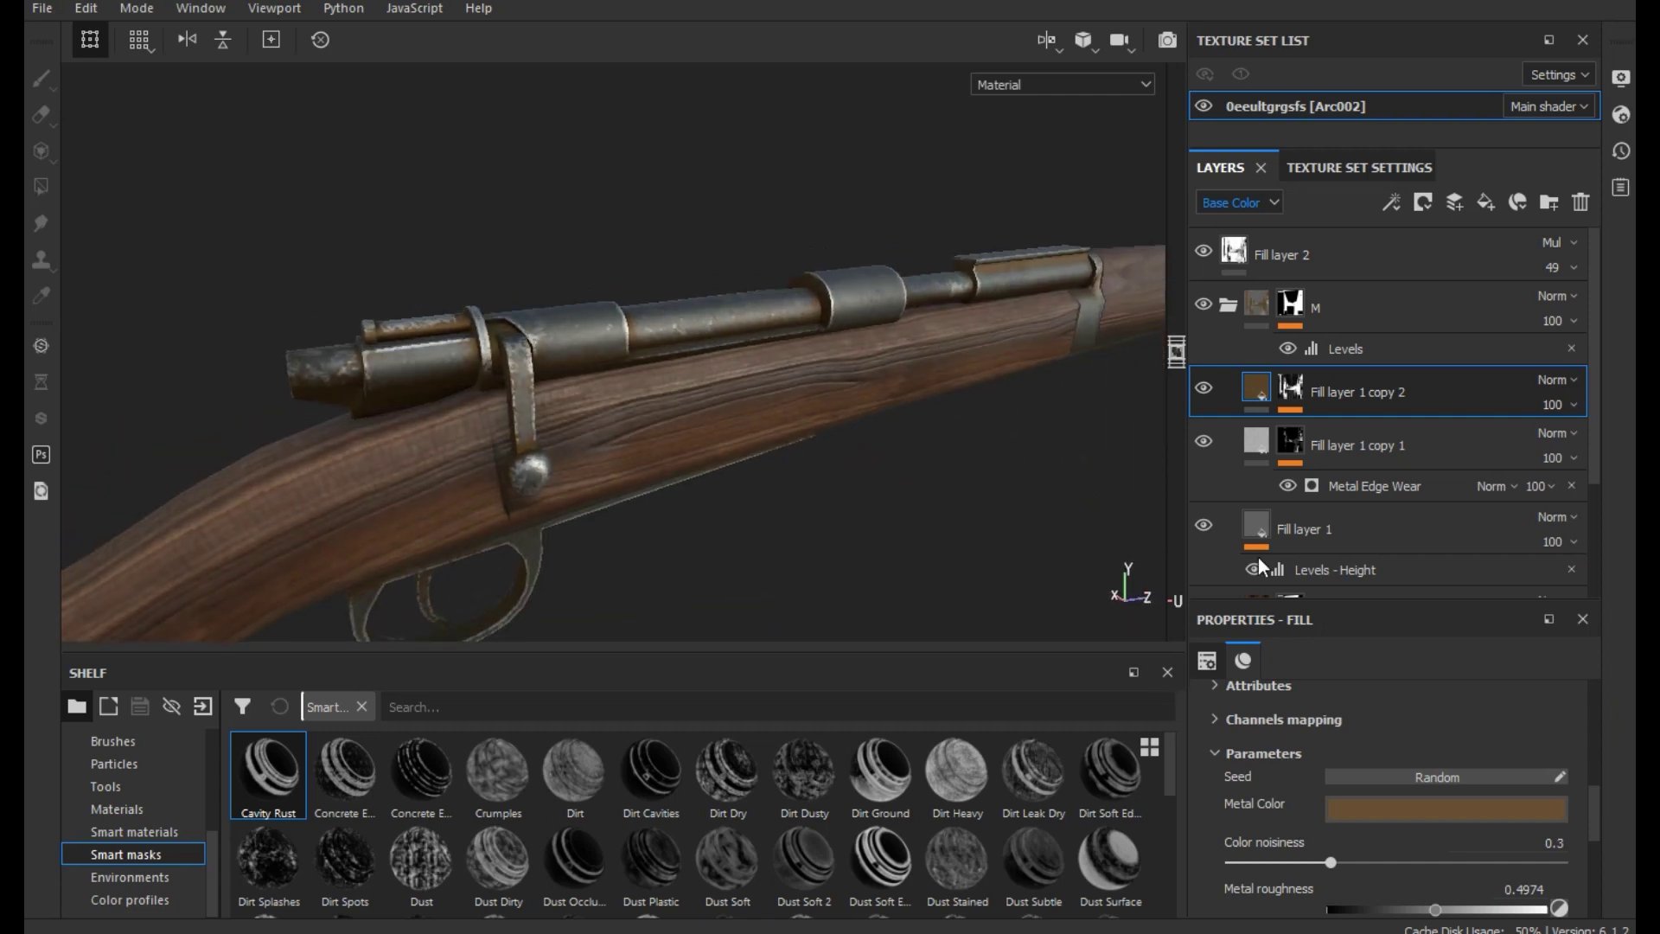
scroll(1309, 743, down, 3)
scroll(1309, 744, down, 2)
click(1312, 865)
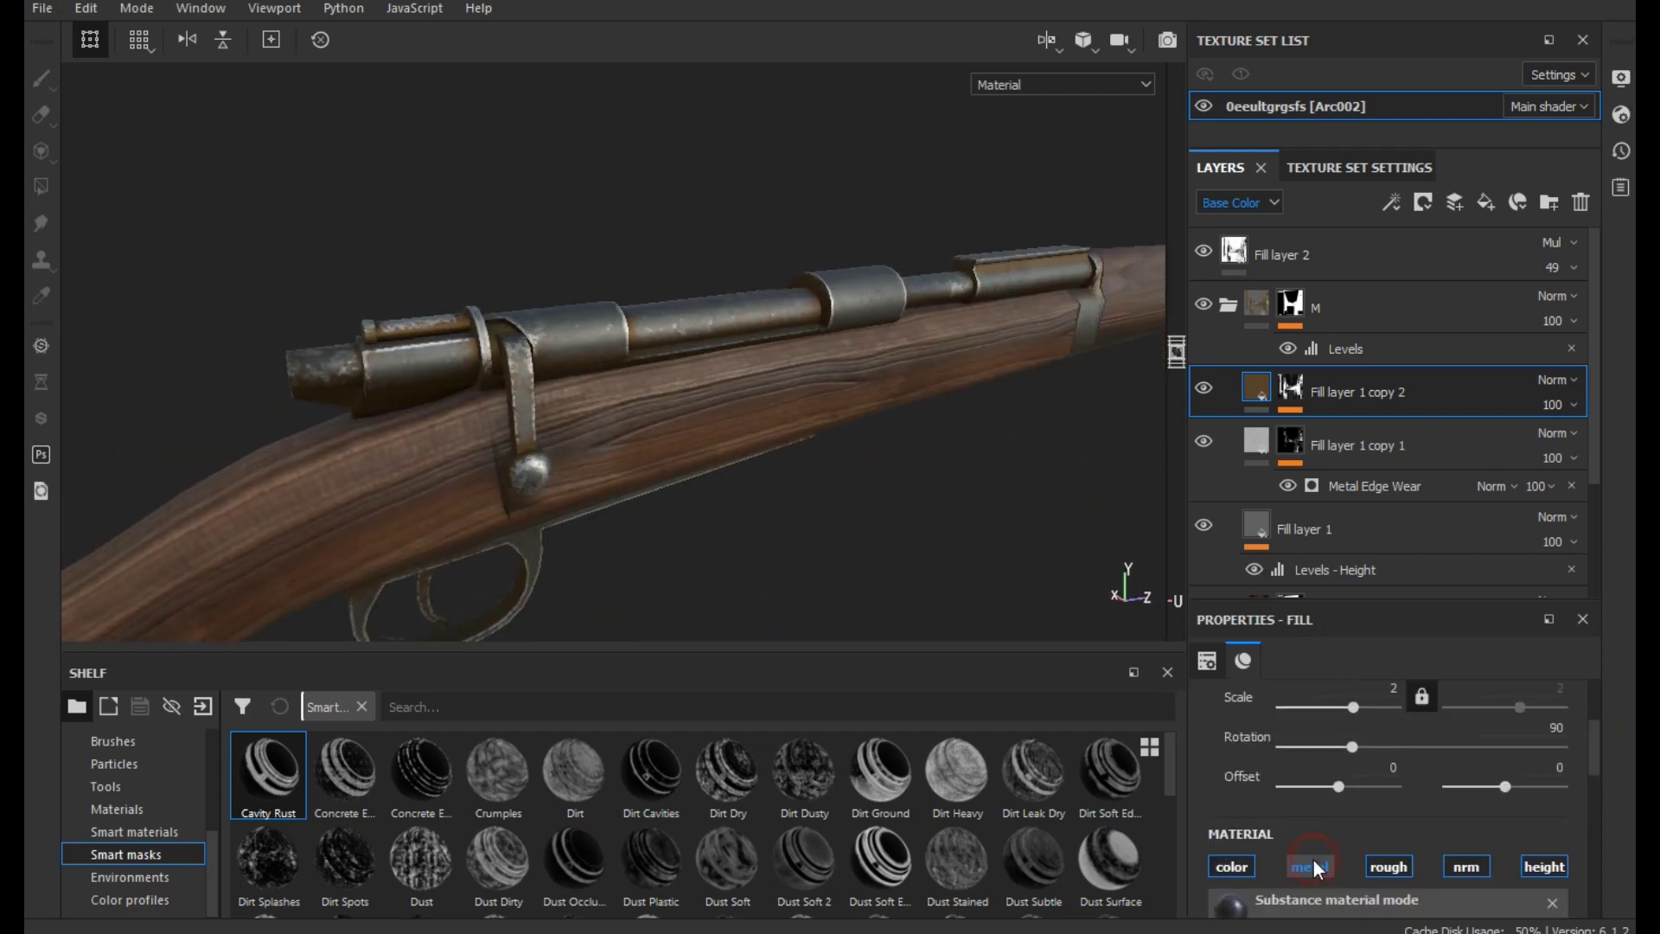
Re-enable the fill's metal channel and switch the layer stack view to Metallic
mouse_move(554, 406)
alt+mouse_down()
mouse_move(359, 406)
mouse_move(585, 421)
alt+mouse_up()
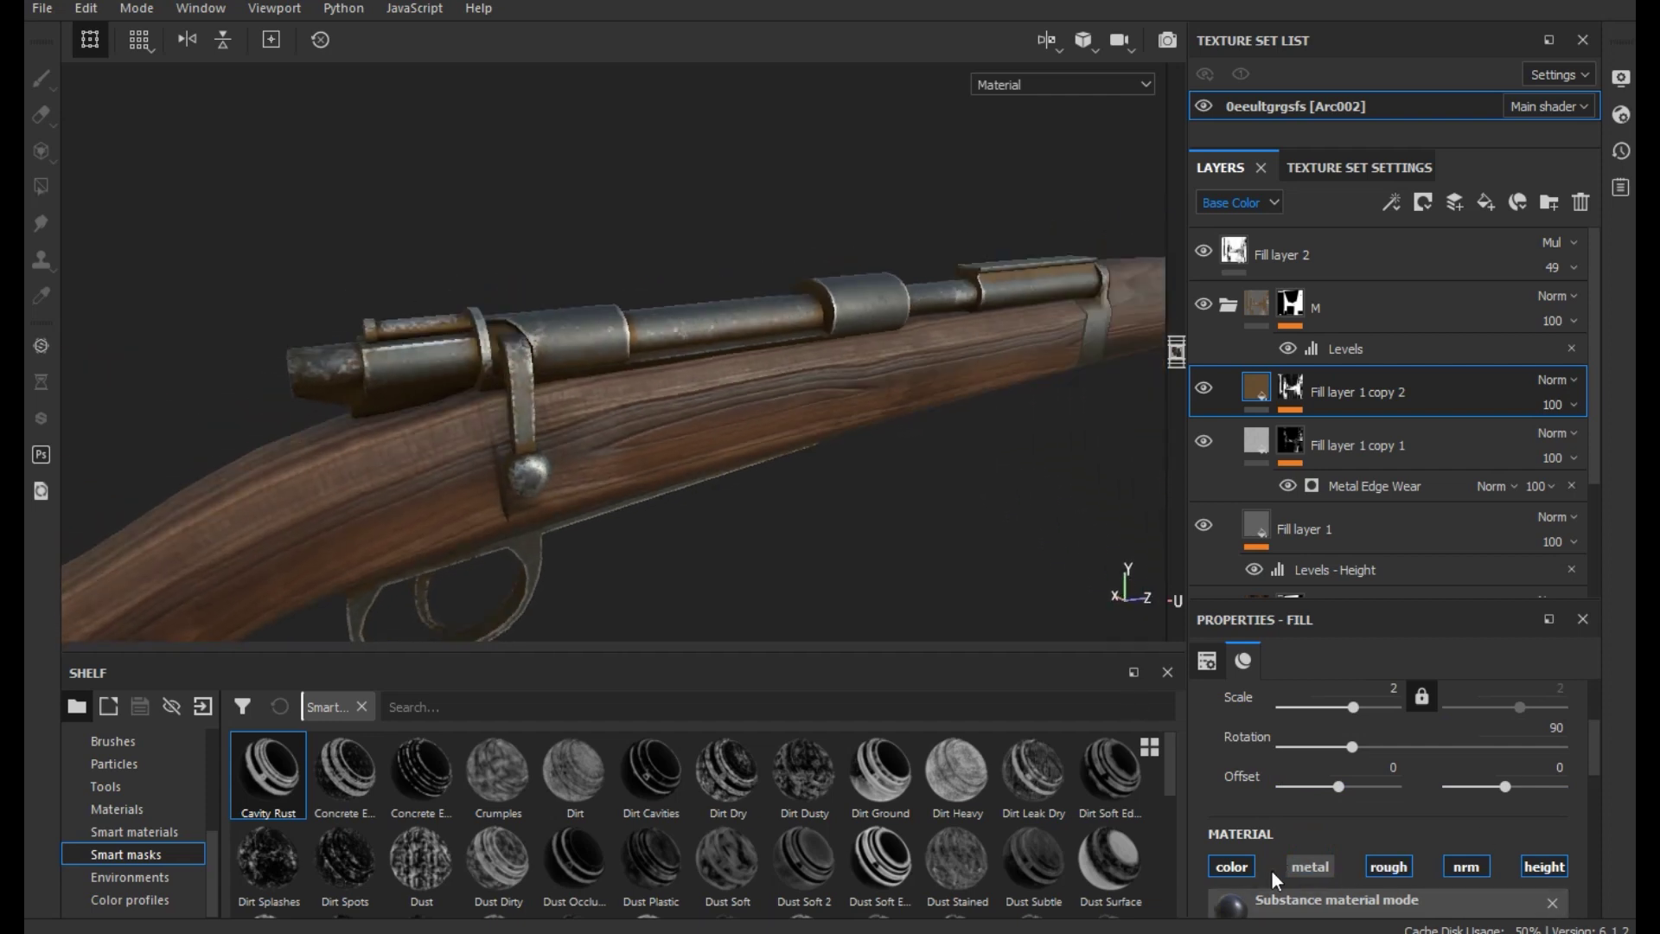
click(1297, 868)
scroll(1371, 744, down, 1)
scroll(1372, 743, down, 1)
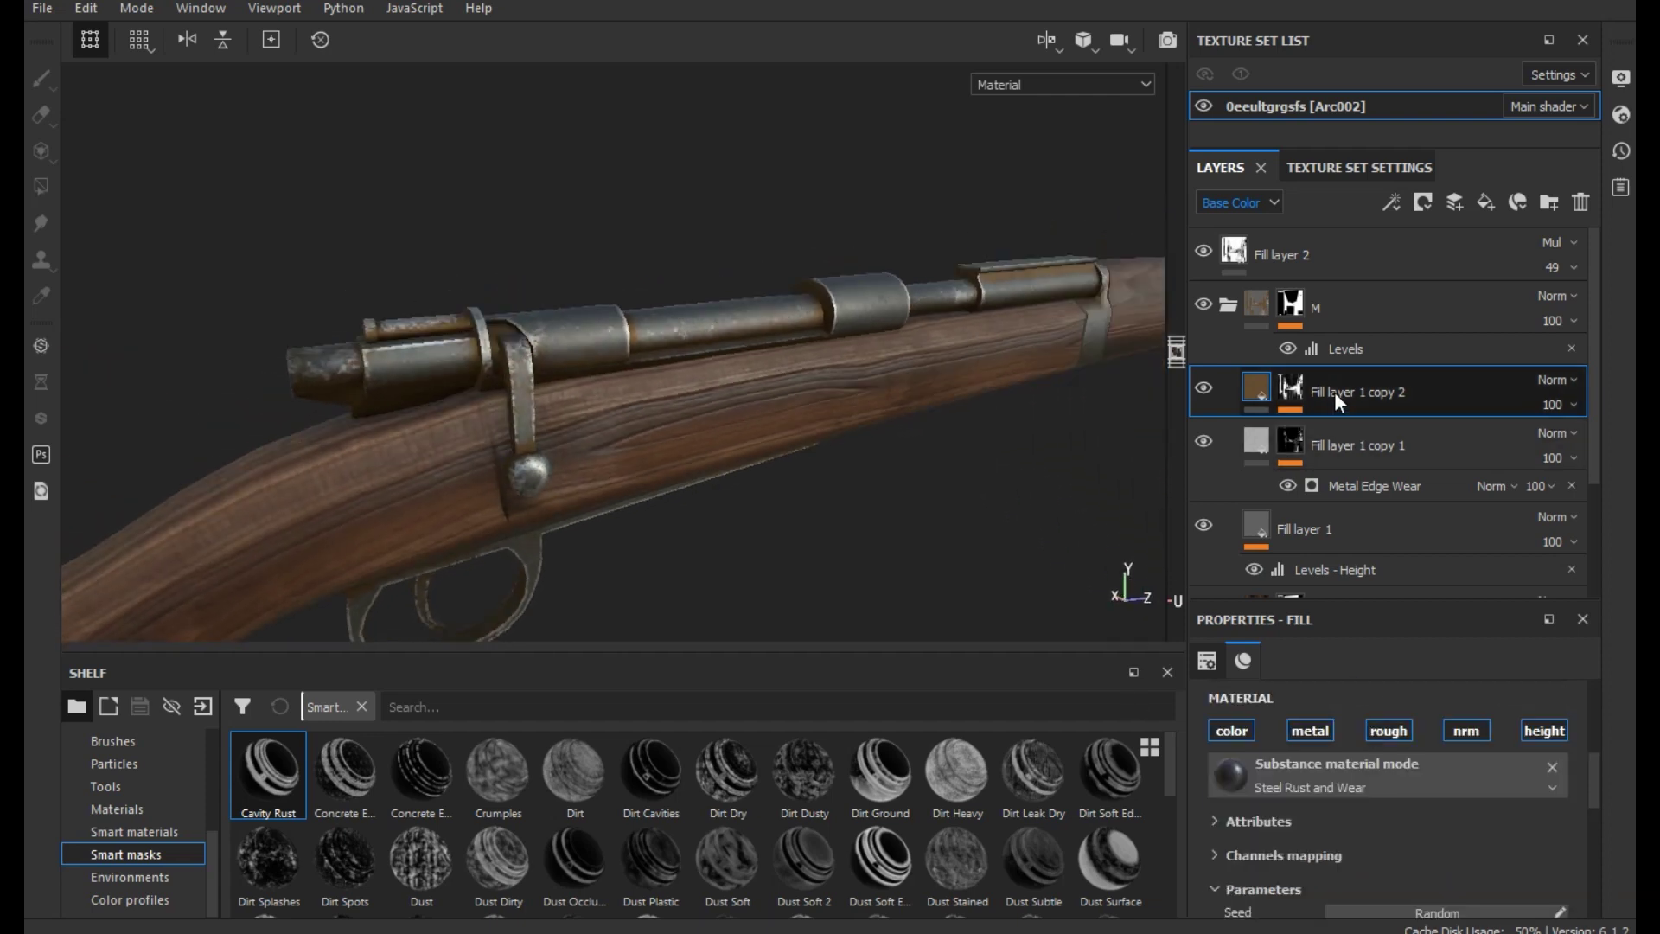
click(1240, 203)
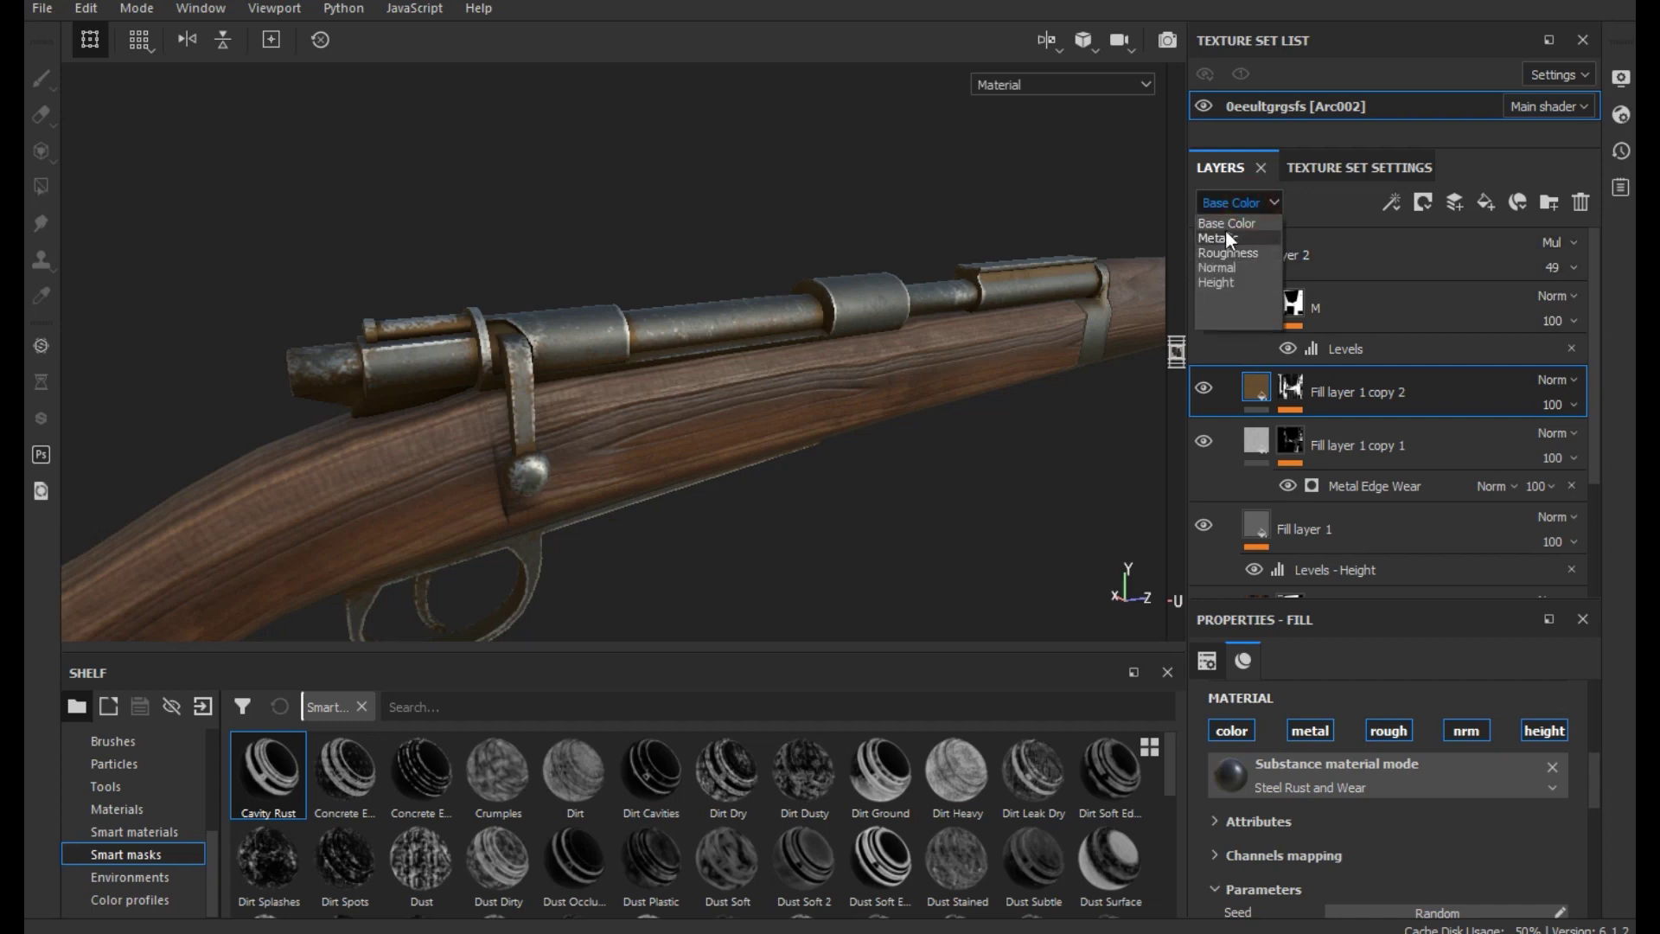
click(1228, 235)
Drop Fill layer 1 copy 2's opacity from 100 to 38
click(1553, 405)
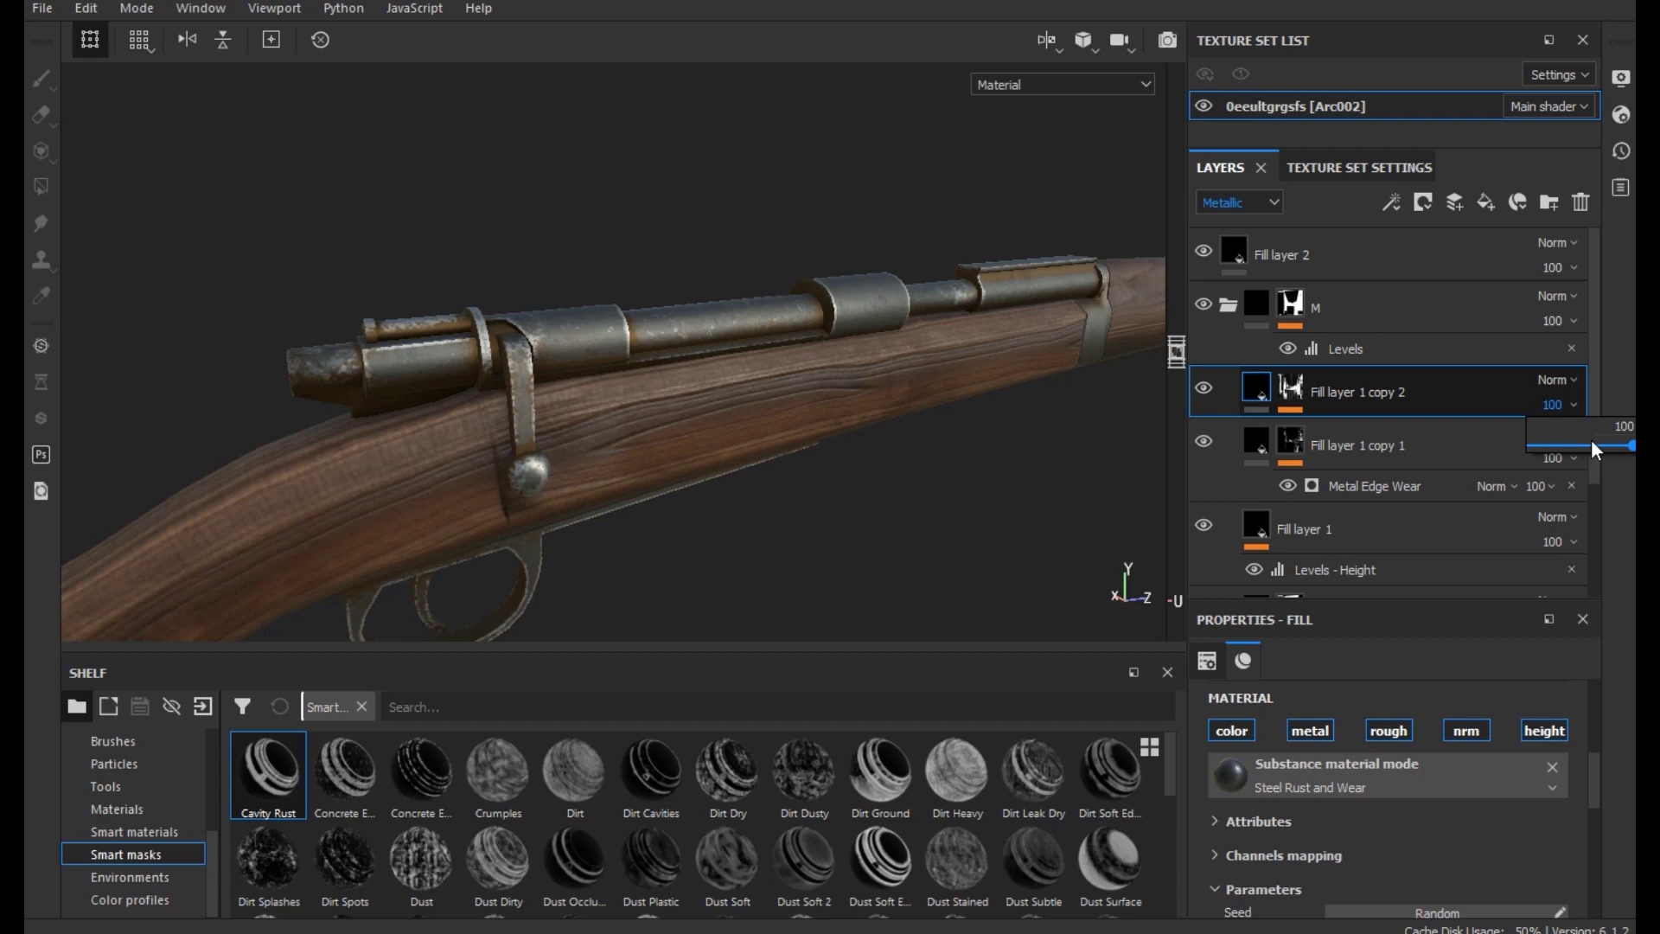
drag(1596, 450, 1591, 439)
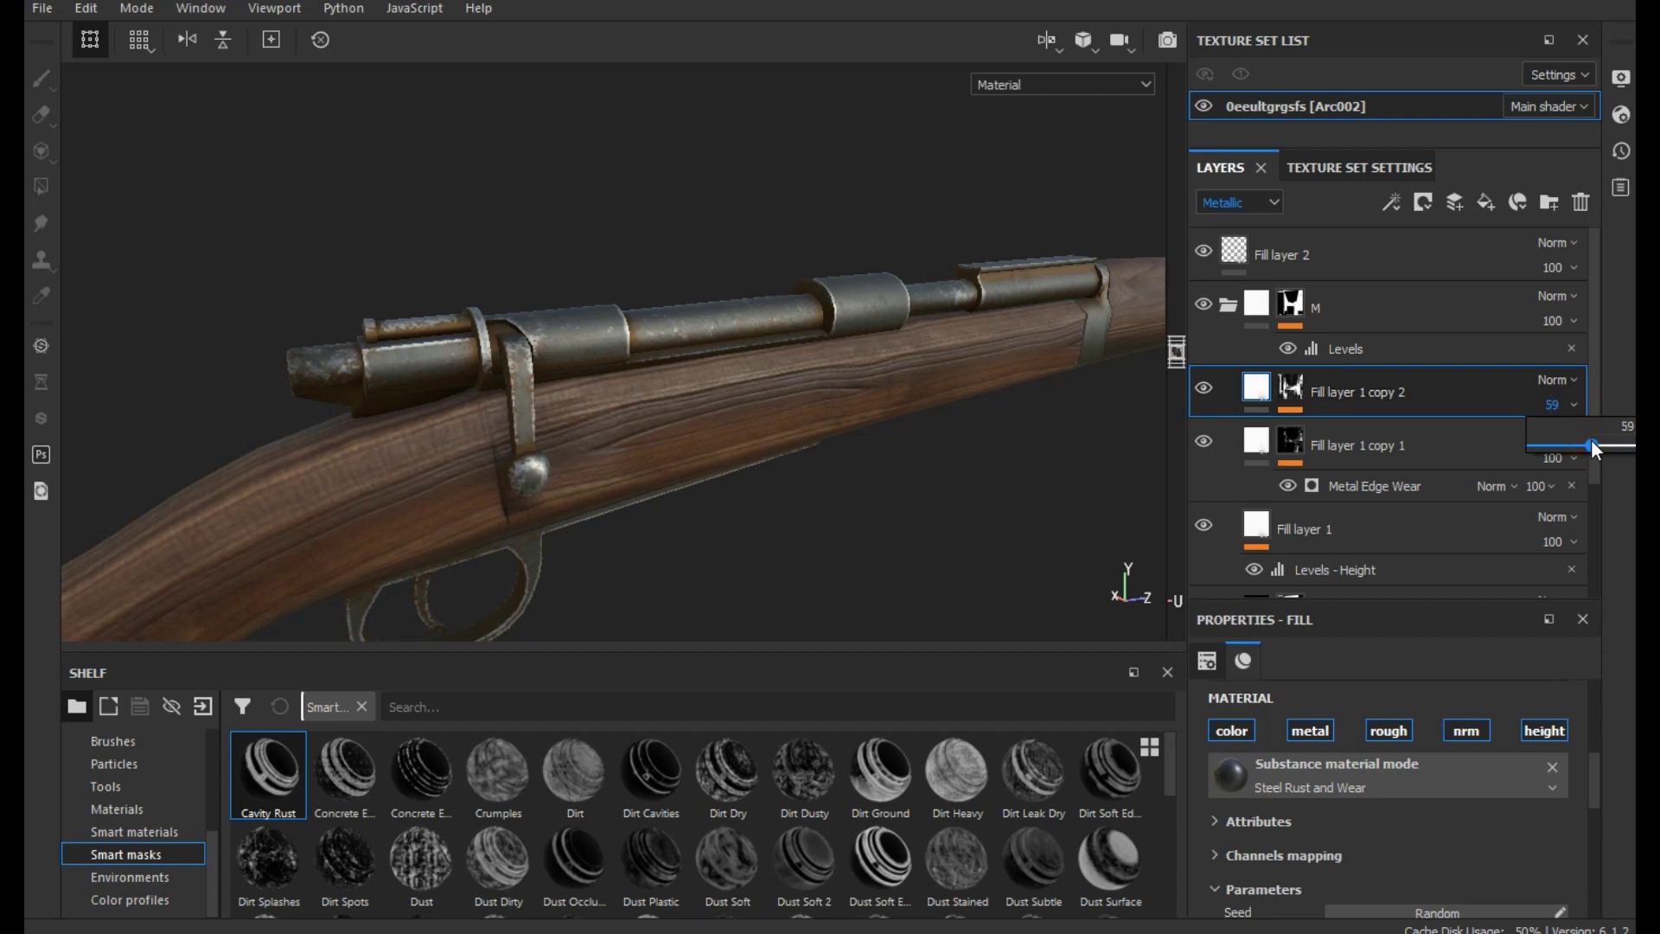
click(1552, 405)
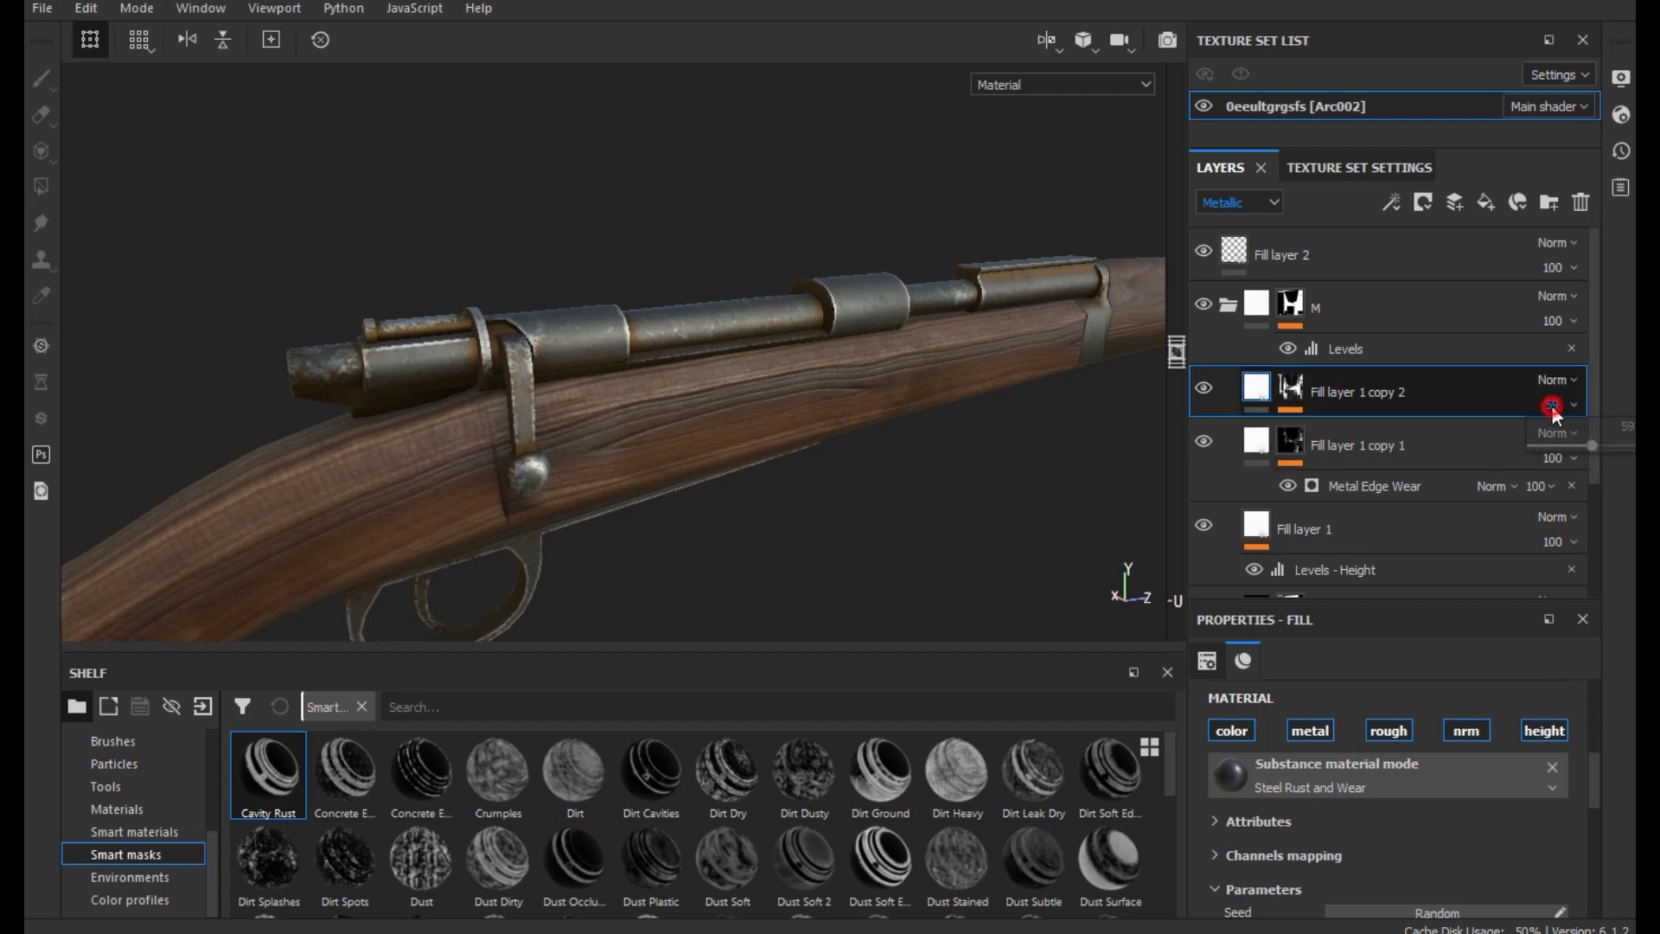
drag(1589, 446, 1509, 456)
drag(1633, 455, 1419, 450)
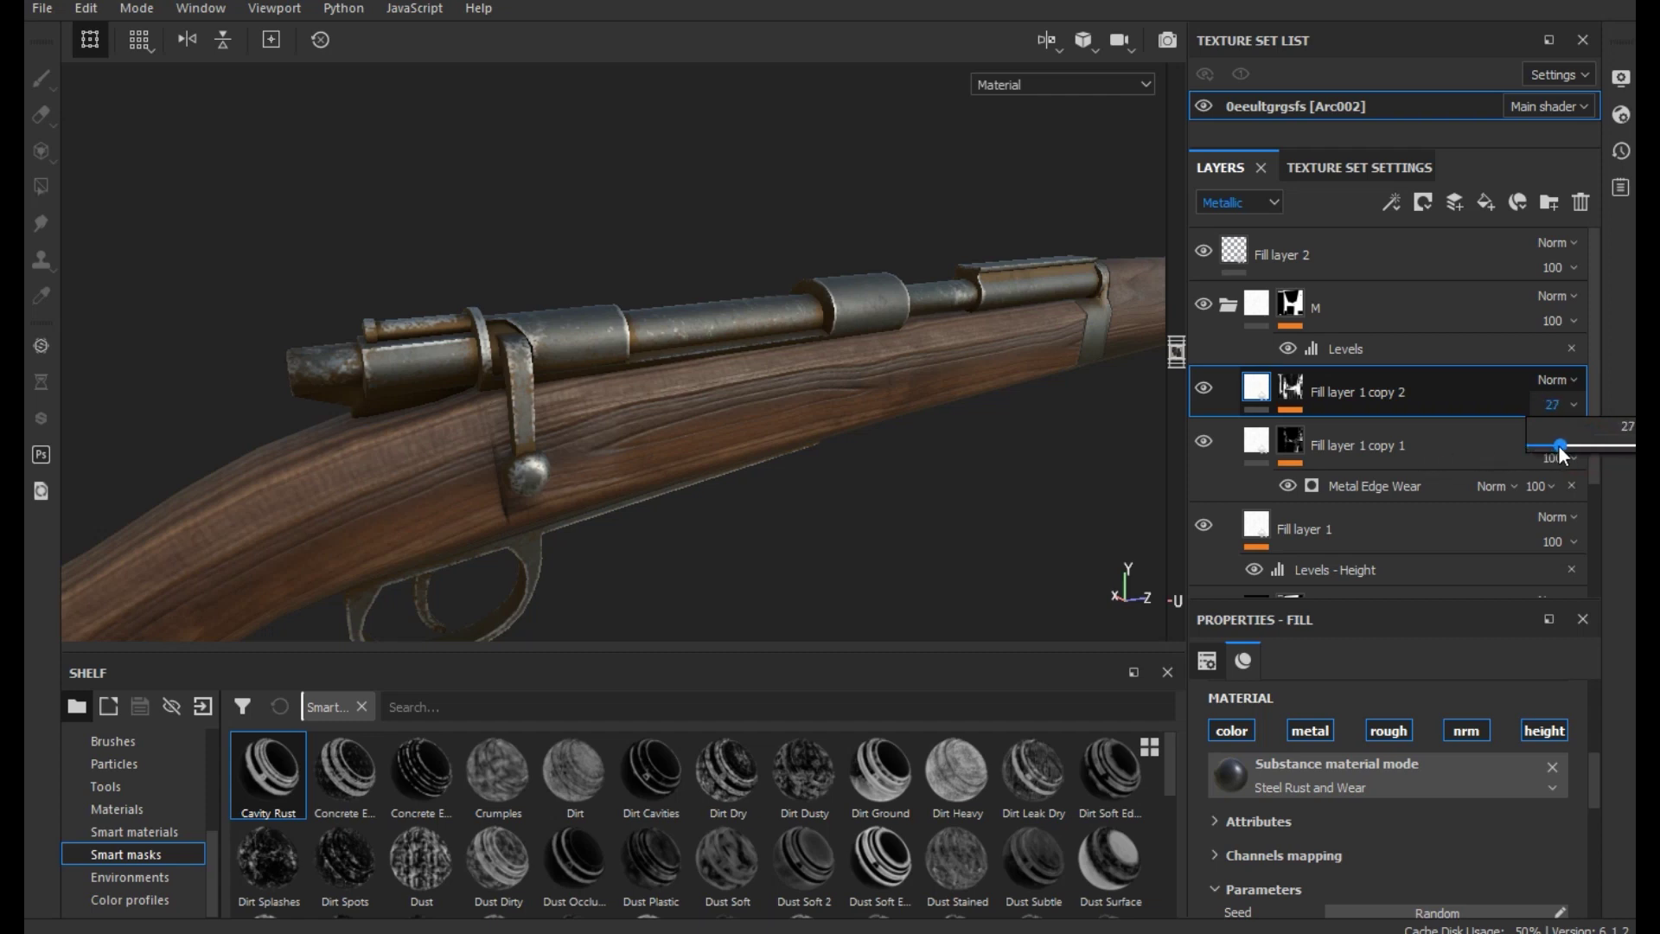
drag(1568, 444, 1574, 444)
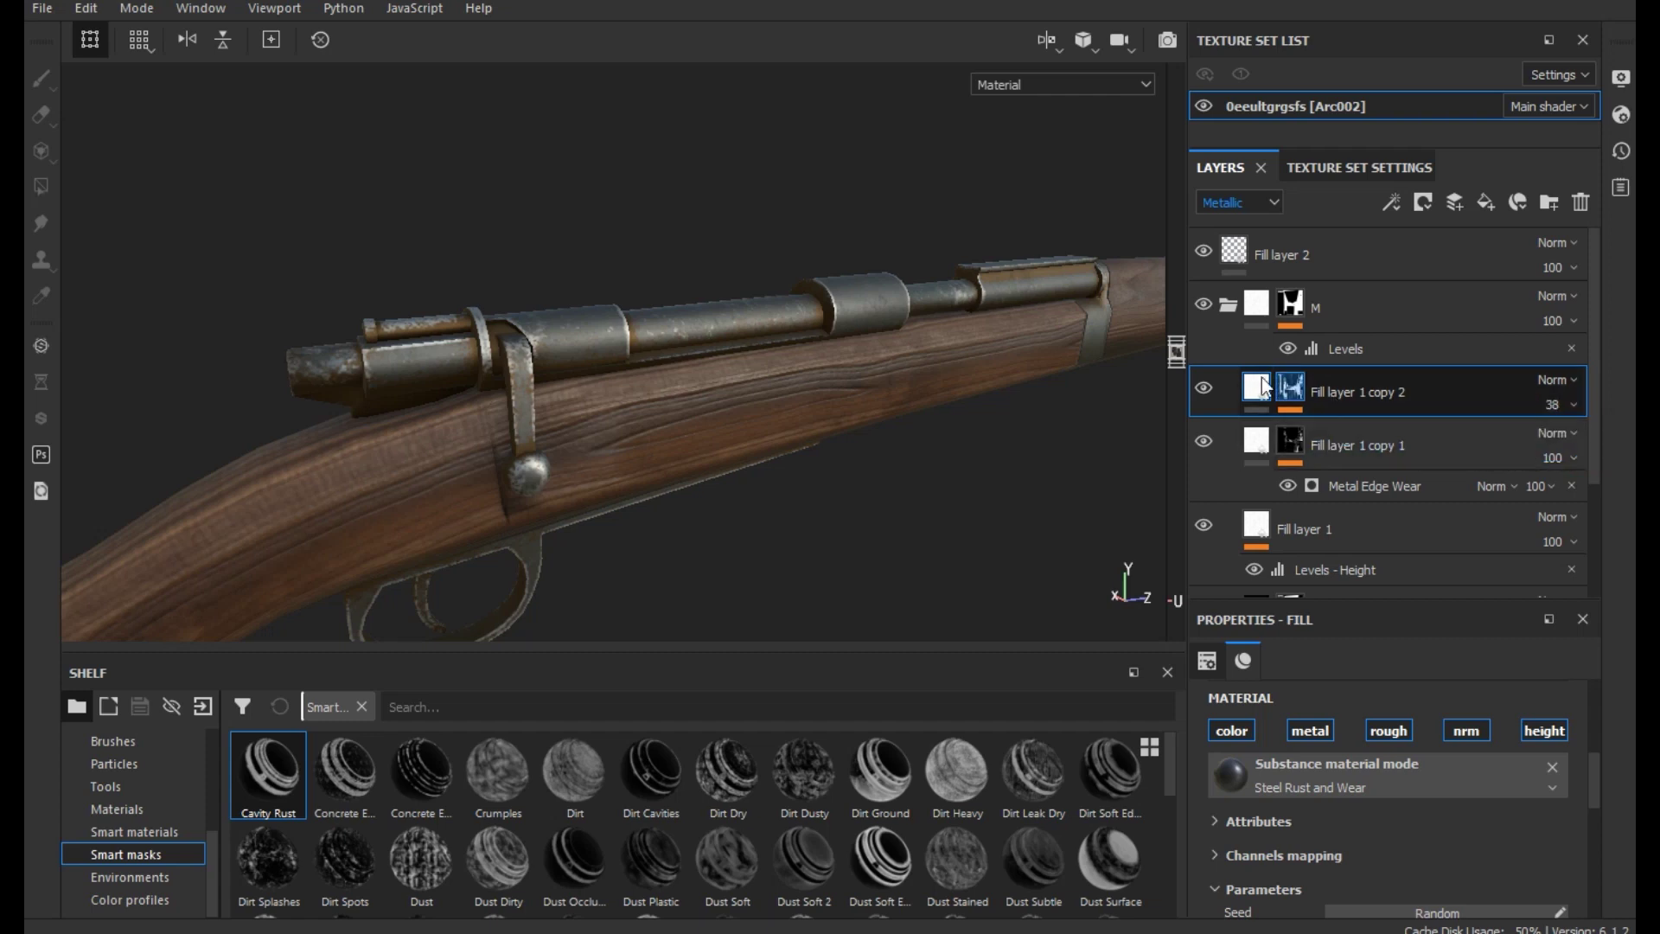
scroll(1406, 808, down, 2)
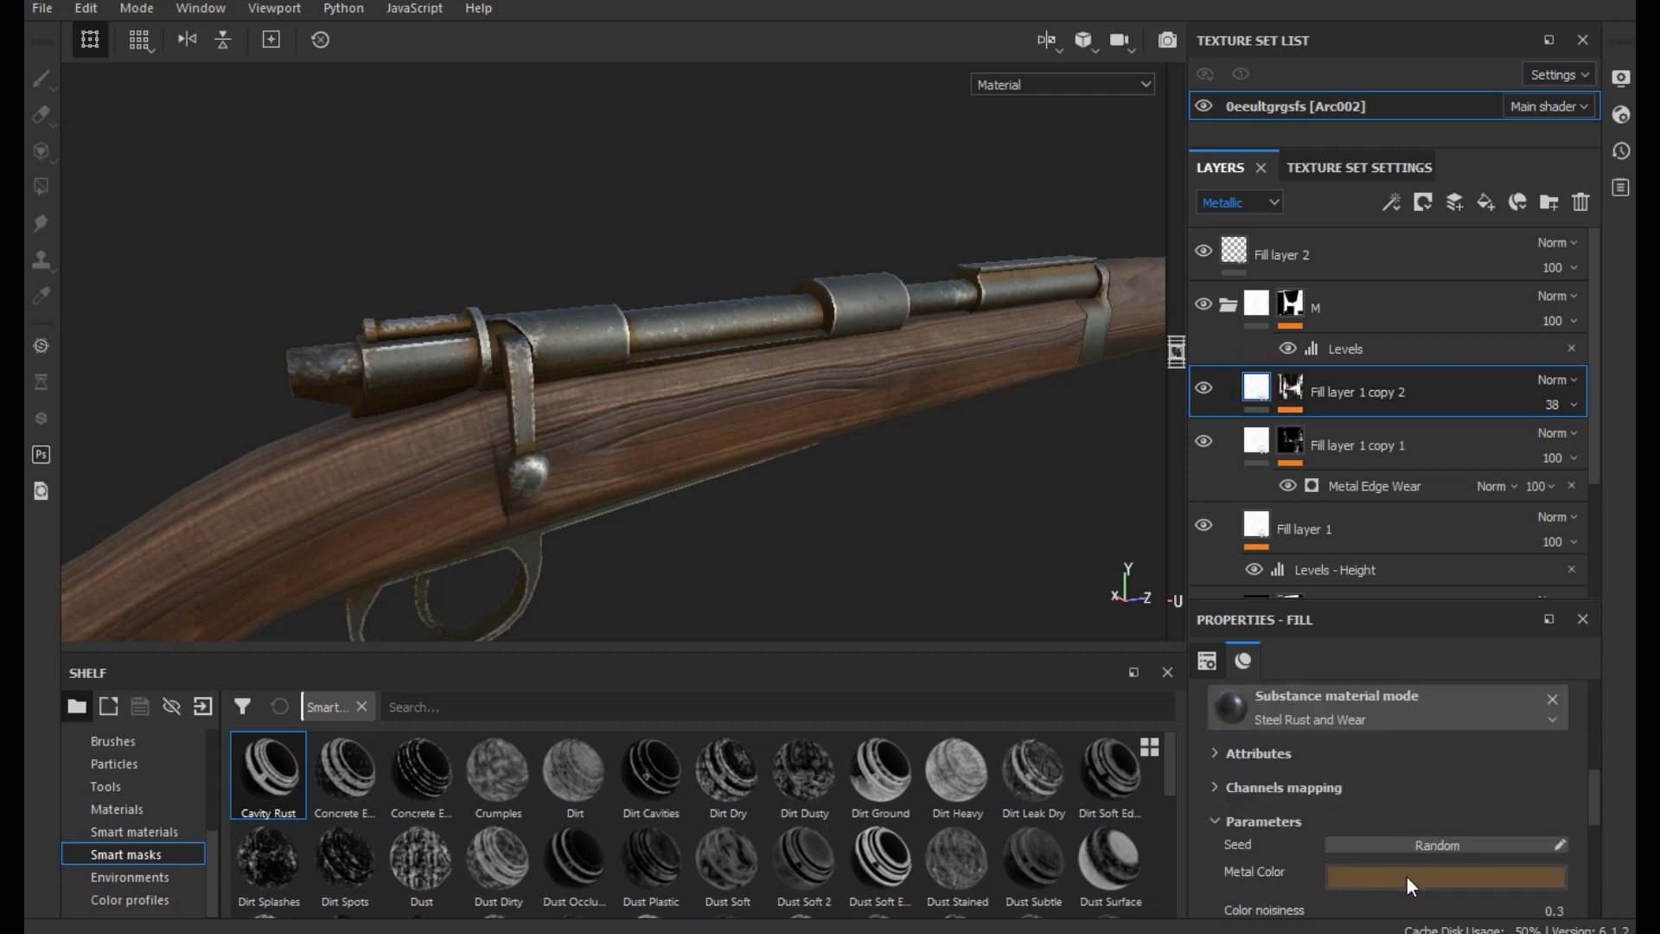
Make Metal Color pale tan-brown (0.611, 0.478, 0.391) and lower layer opacity to about 17
click(1407, 879)
drag(1430, 744, 1394, 739)
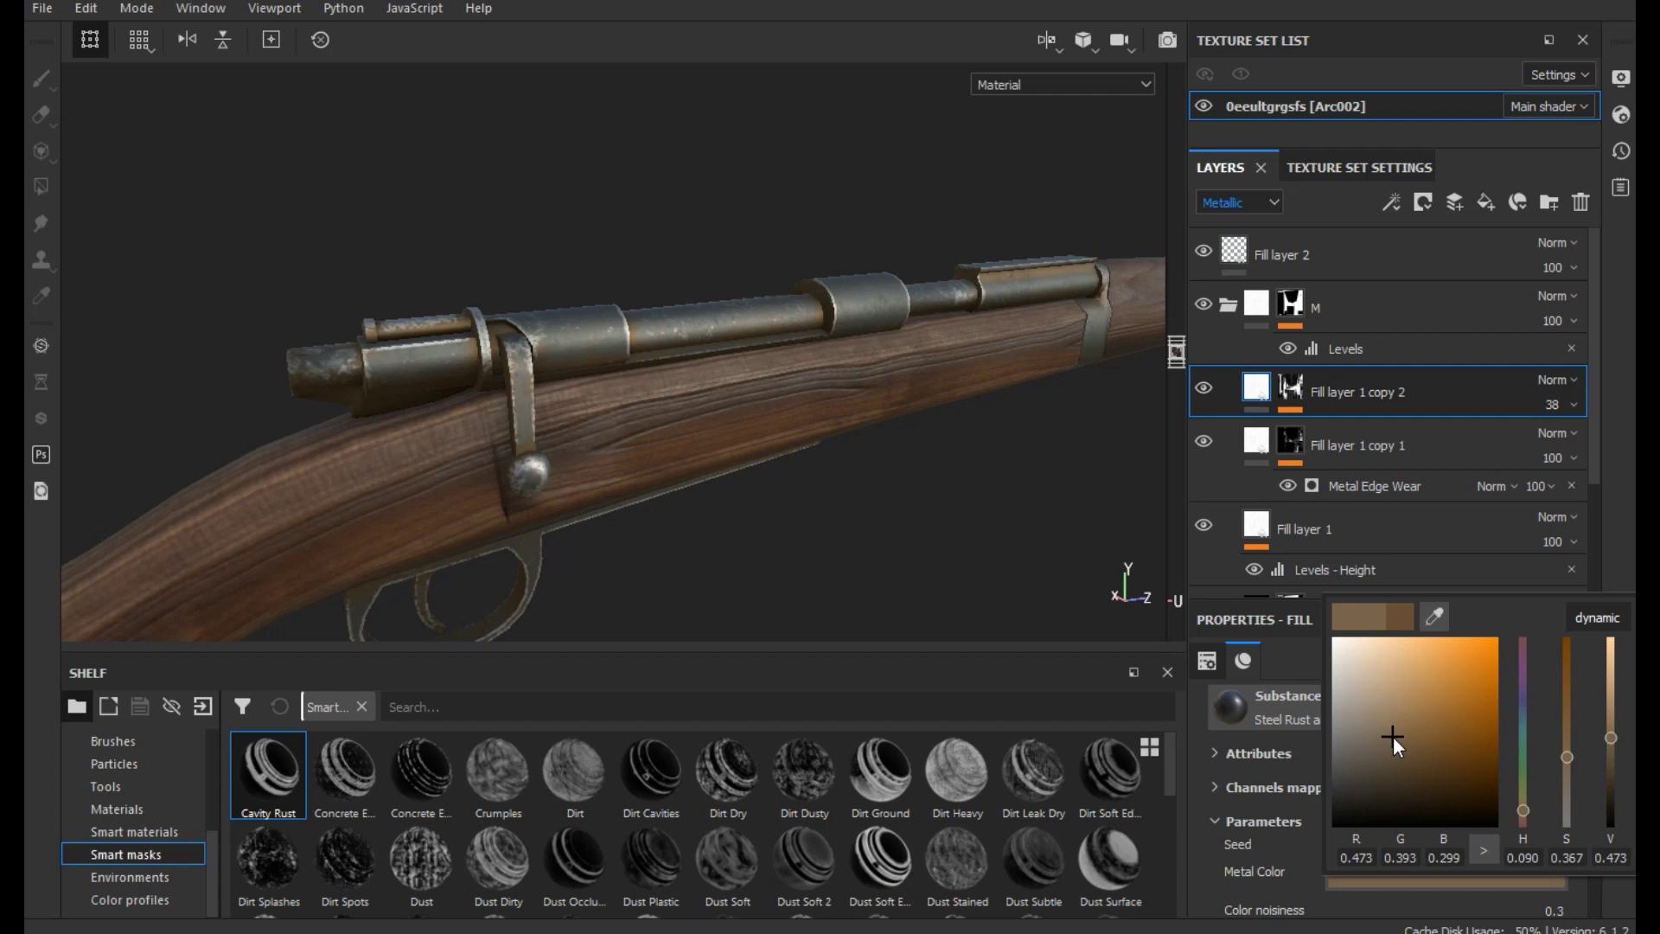
click(1516, 816)
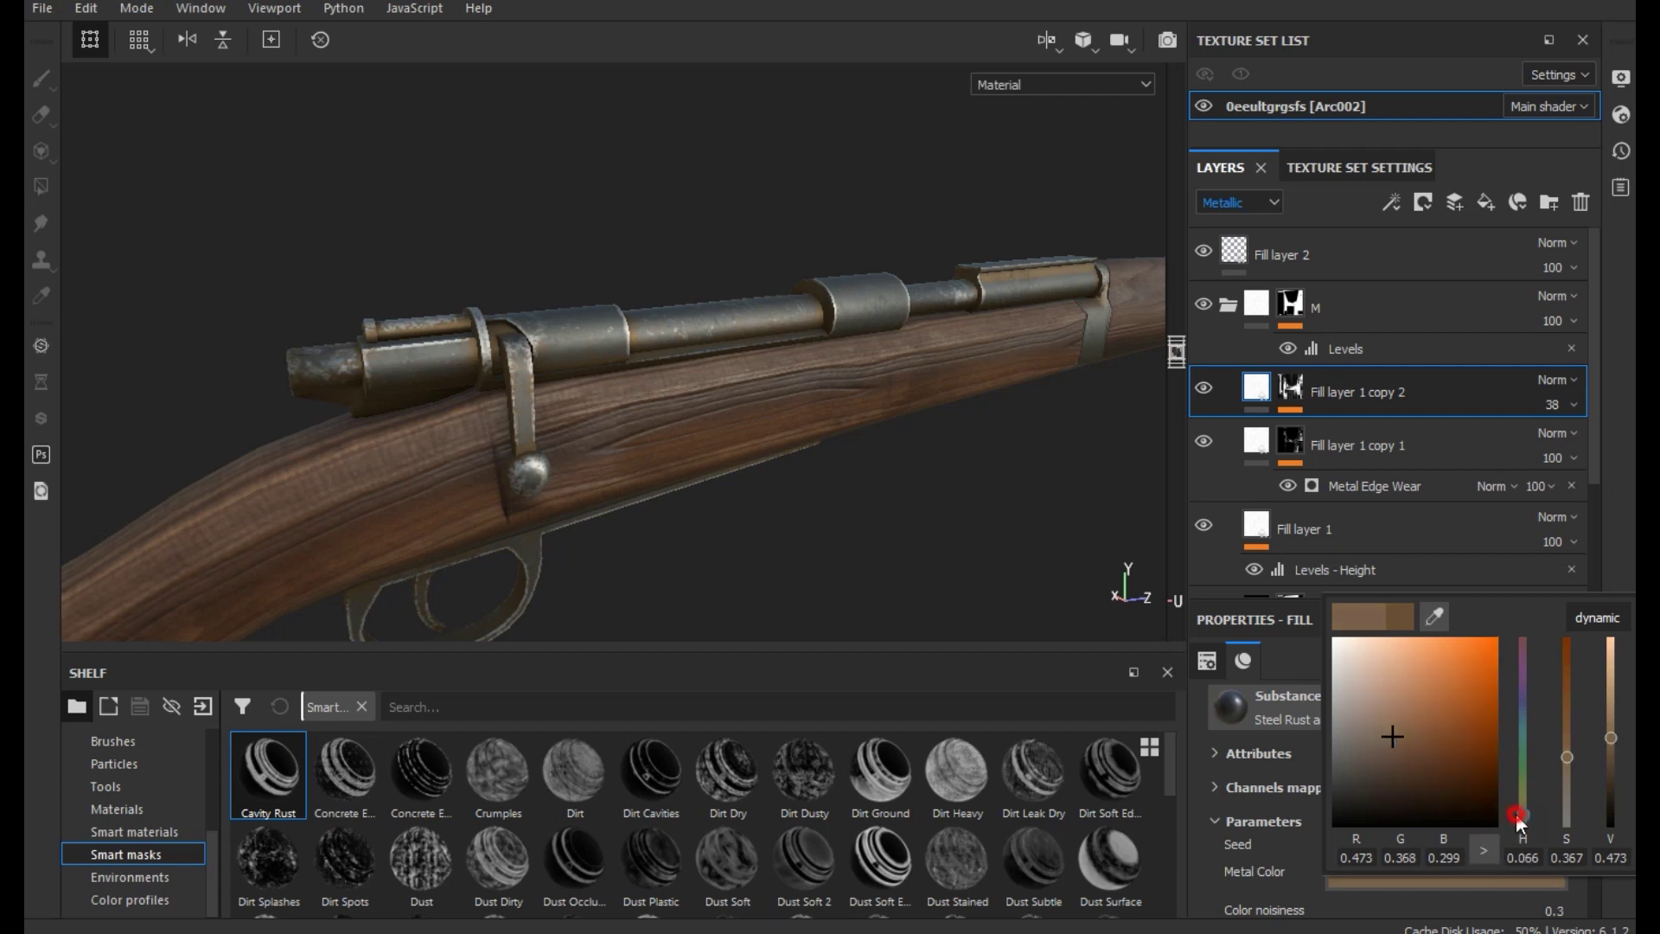
drag(1398, 742, 1392, 711)
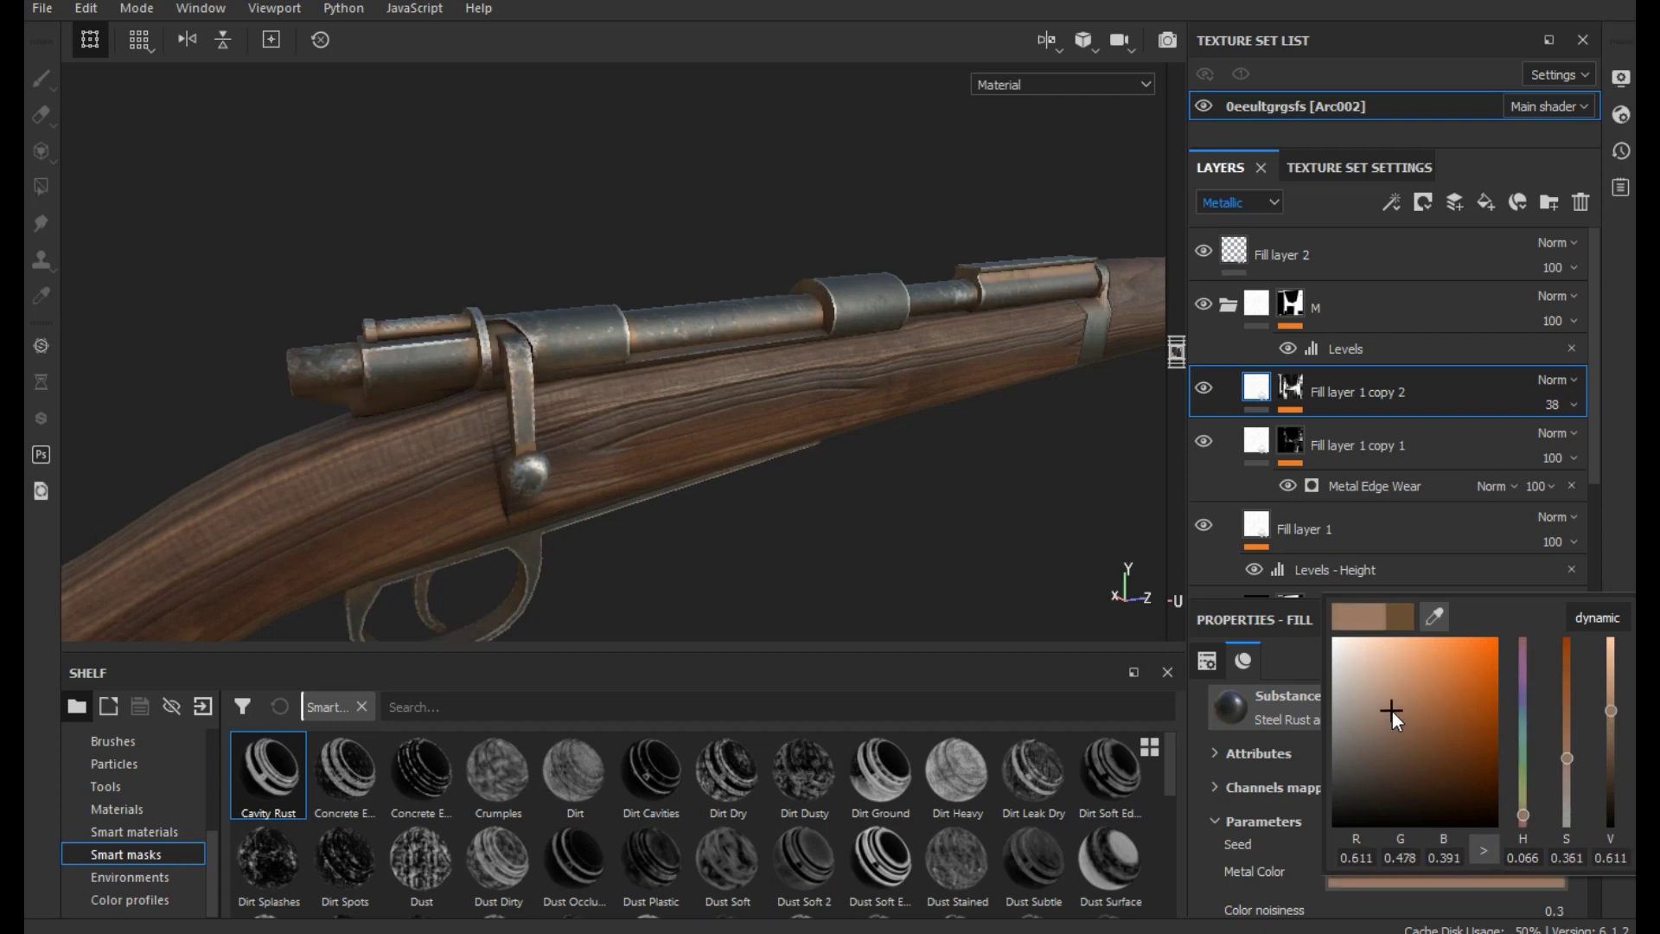
click(996, 564)
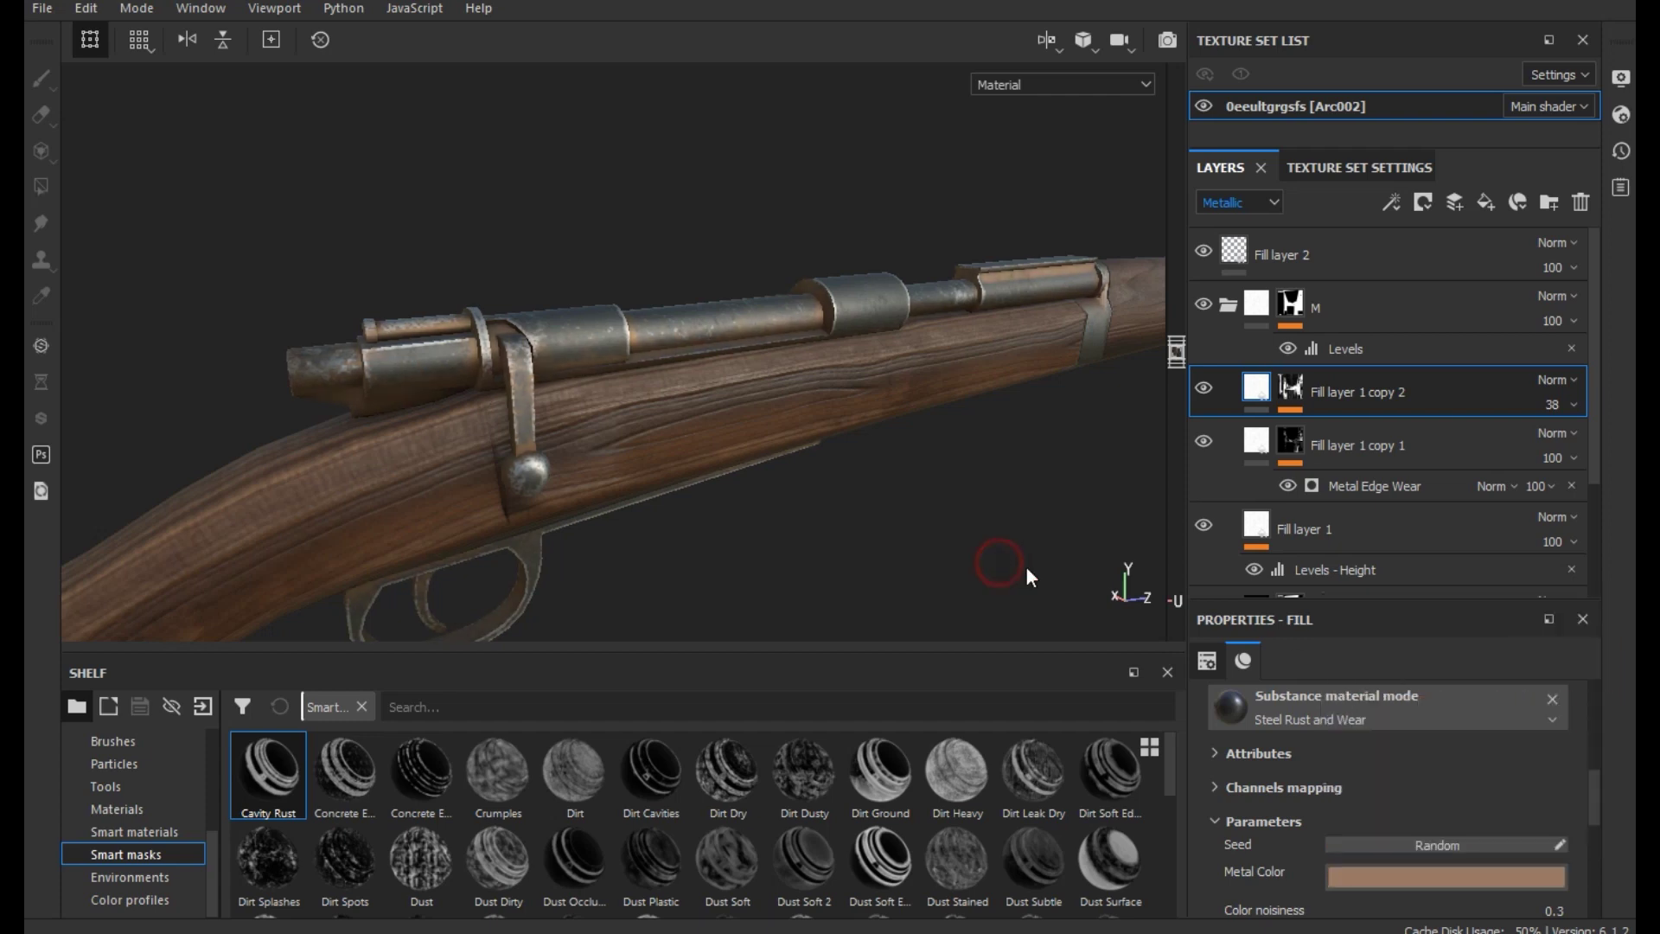
click(1554, 409)
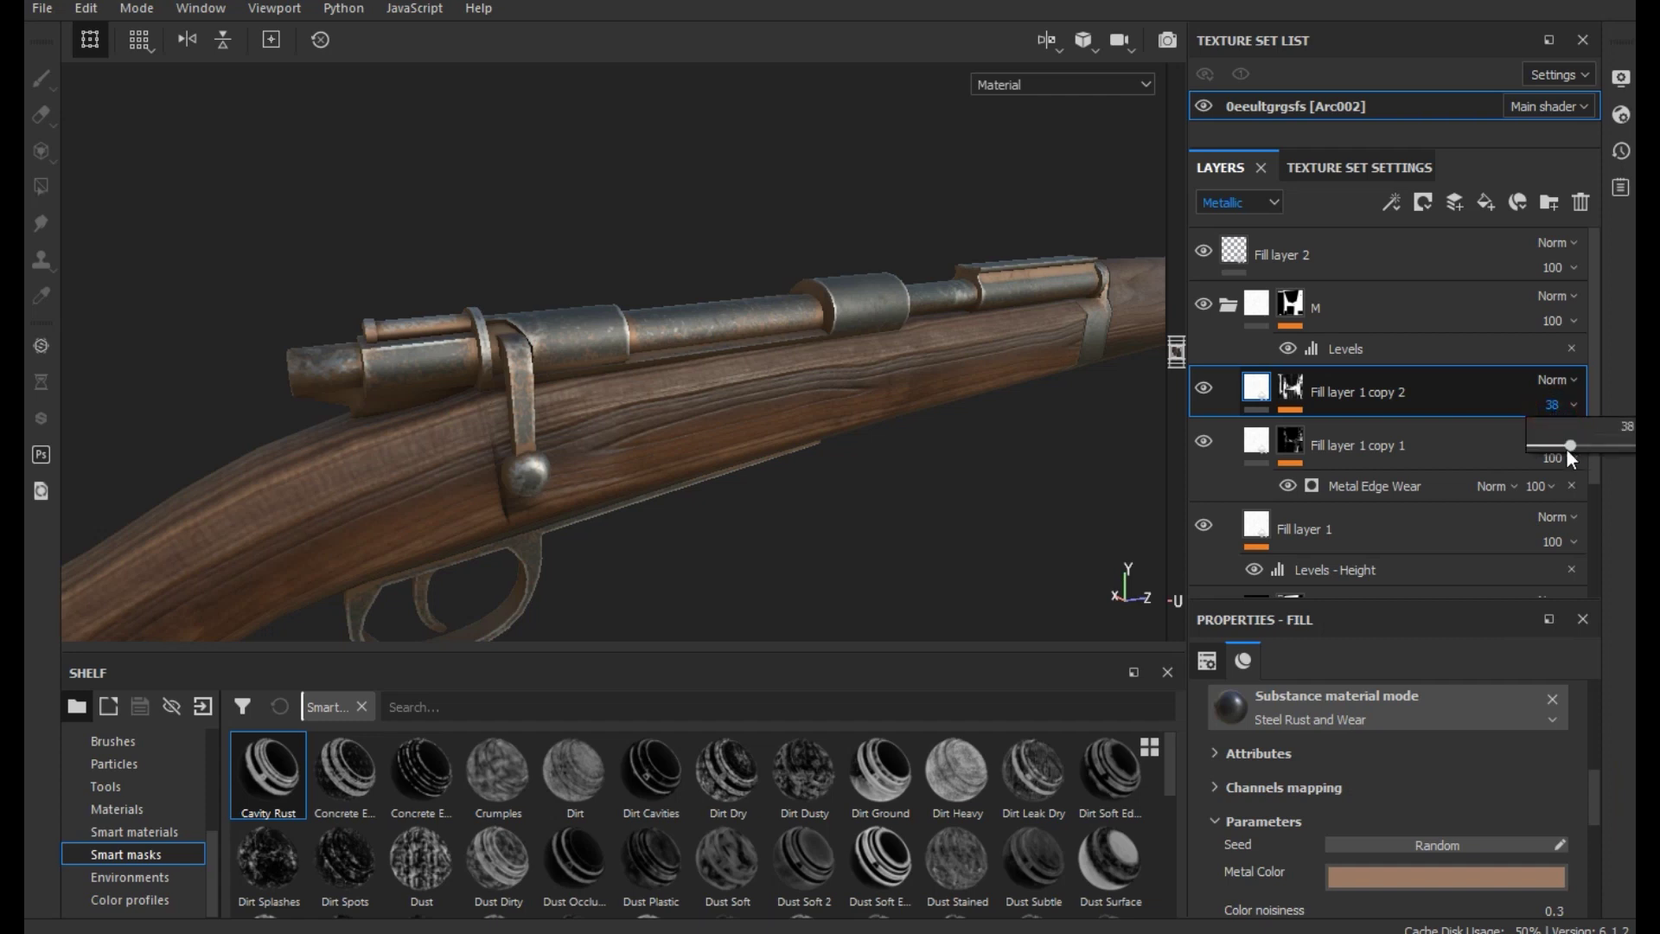
drag(1569, 447, 1554, 447)
Ease the Mask Editor balance down and restore the layer's metallic opacity to 100
click(1355, 433)
mouse_move(1495, 821)
mouse_down()
mouse_move(1432, 822)
mouse_move(1476, 822)
mouse_up()
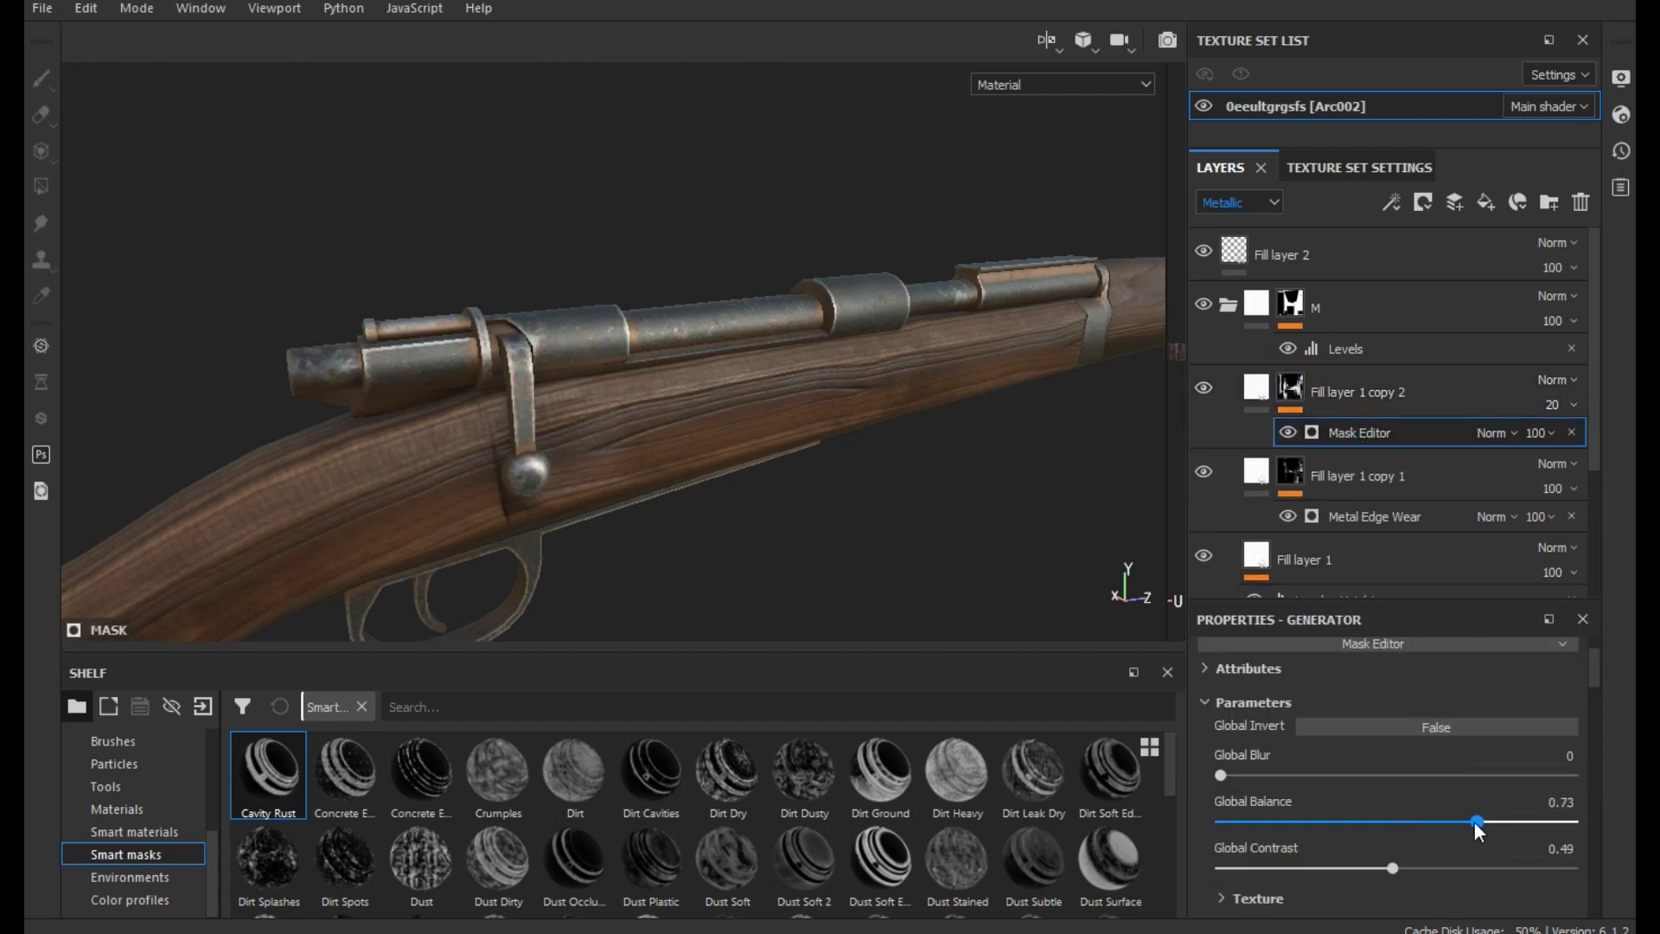
mouse_move(752, 542)
alt+mouse_down()
mouse_move(638, 445)
mouse_move(712, 463)
mouse_move(407, 463)
mouse_move(934, 529)
alt+mouse_up()
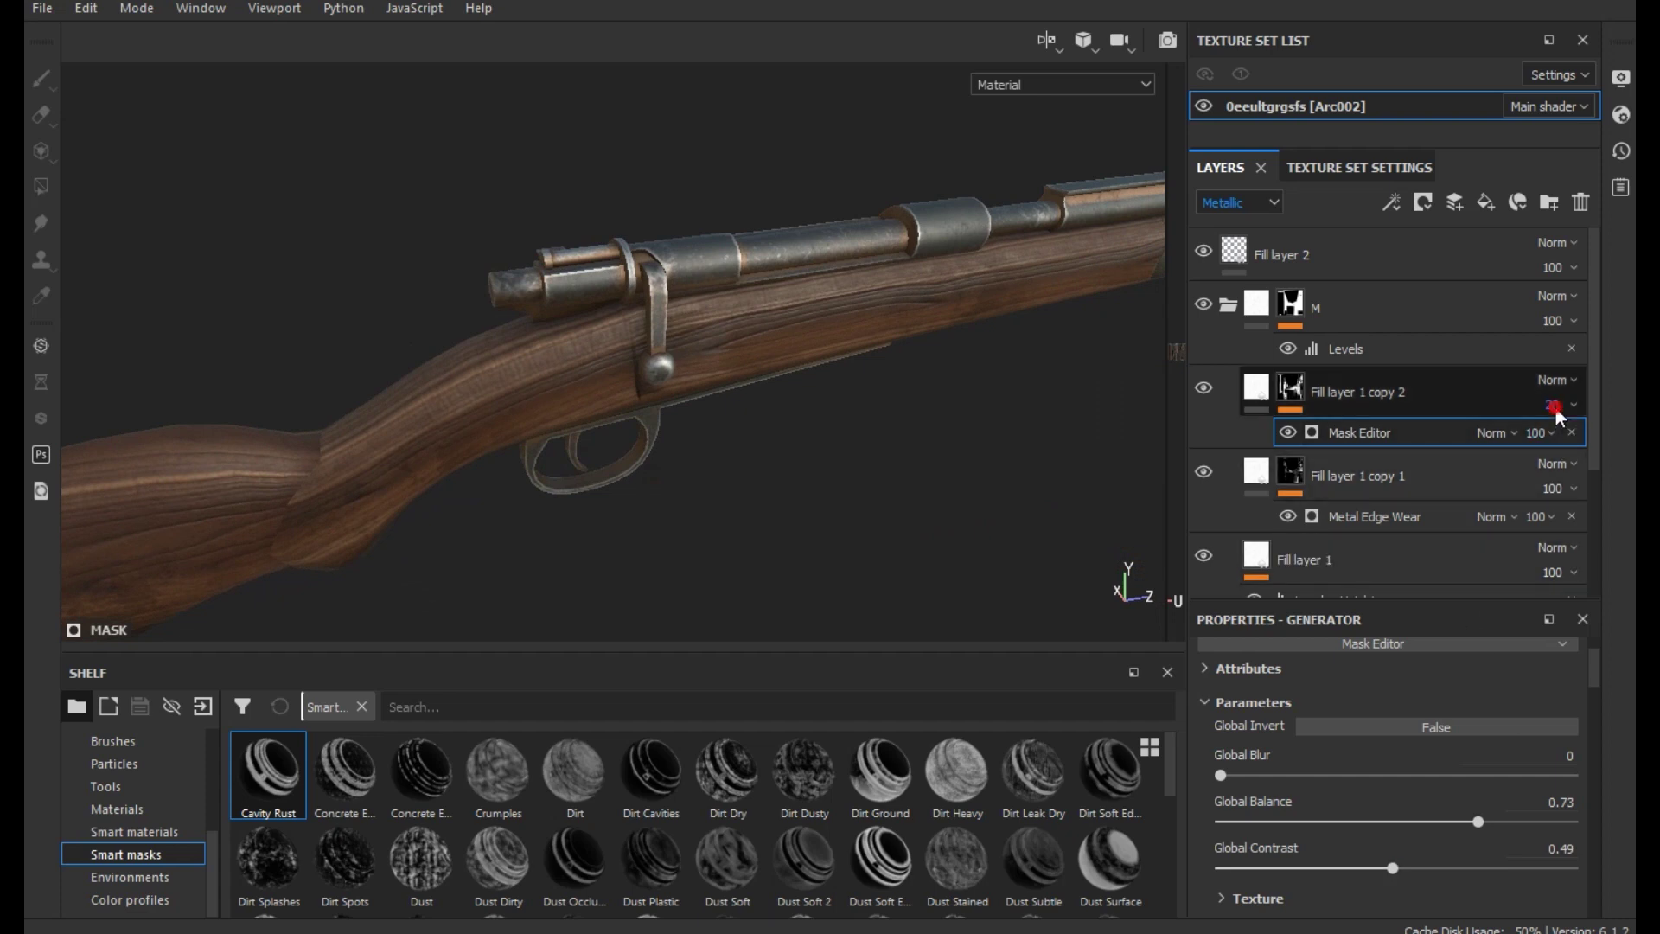
drag(1555, 407, 1560, 441)
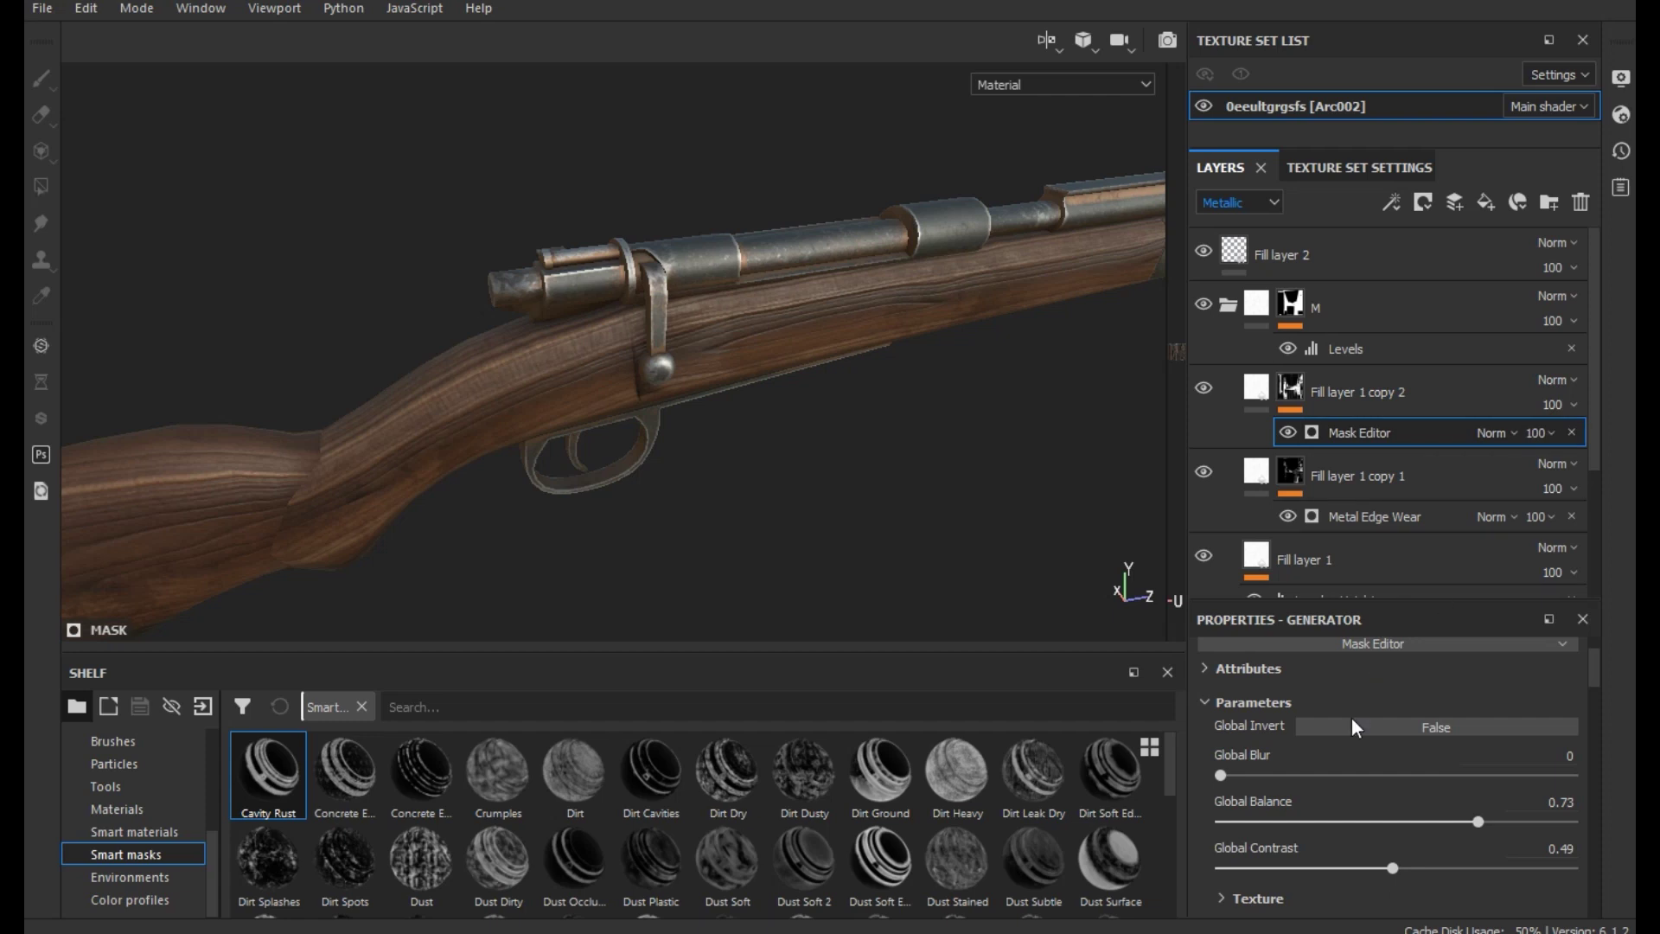
scroll(1343, 769, up, 2)
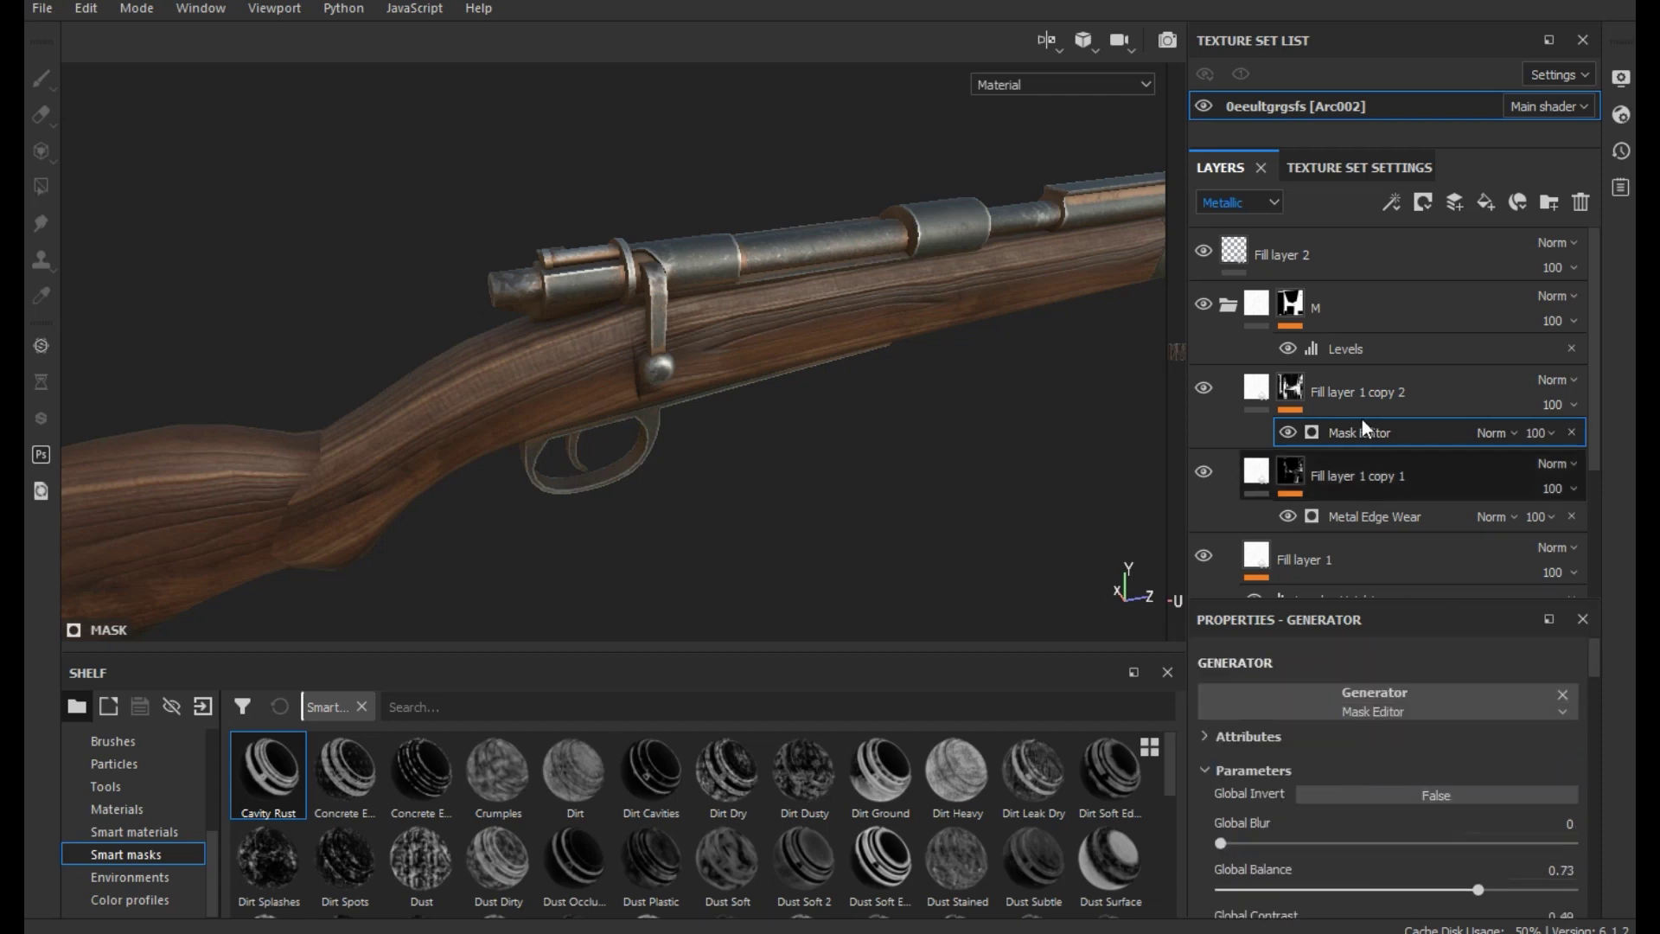
Switch the layer view back to Base Color and set Global Balance to 0.59
click(1271, 373)
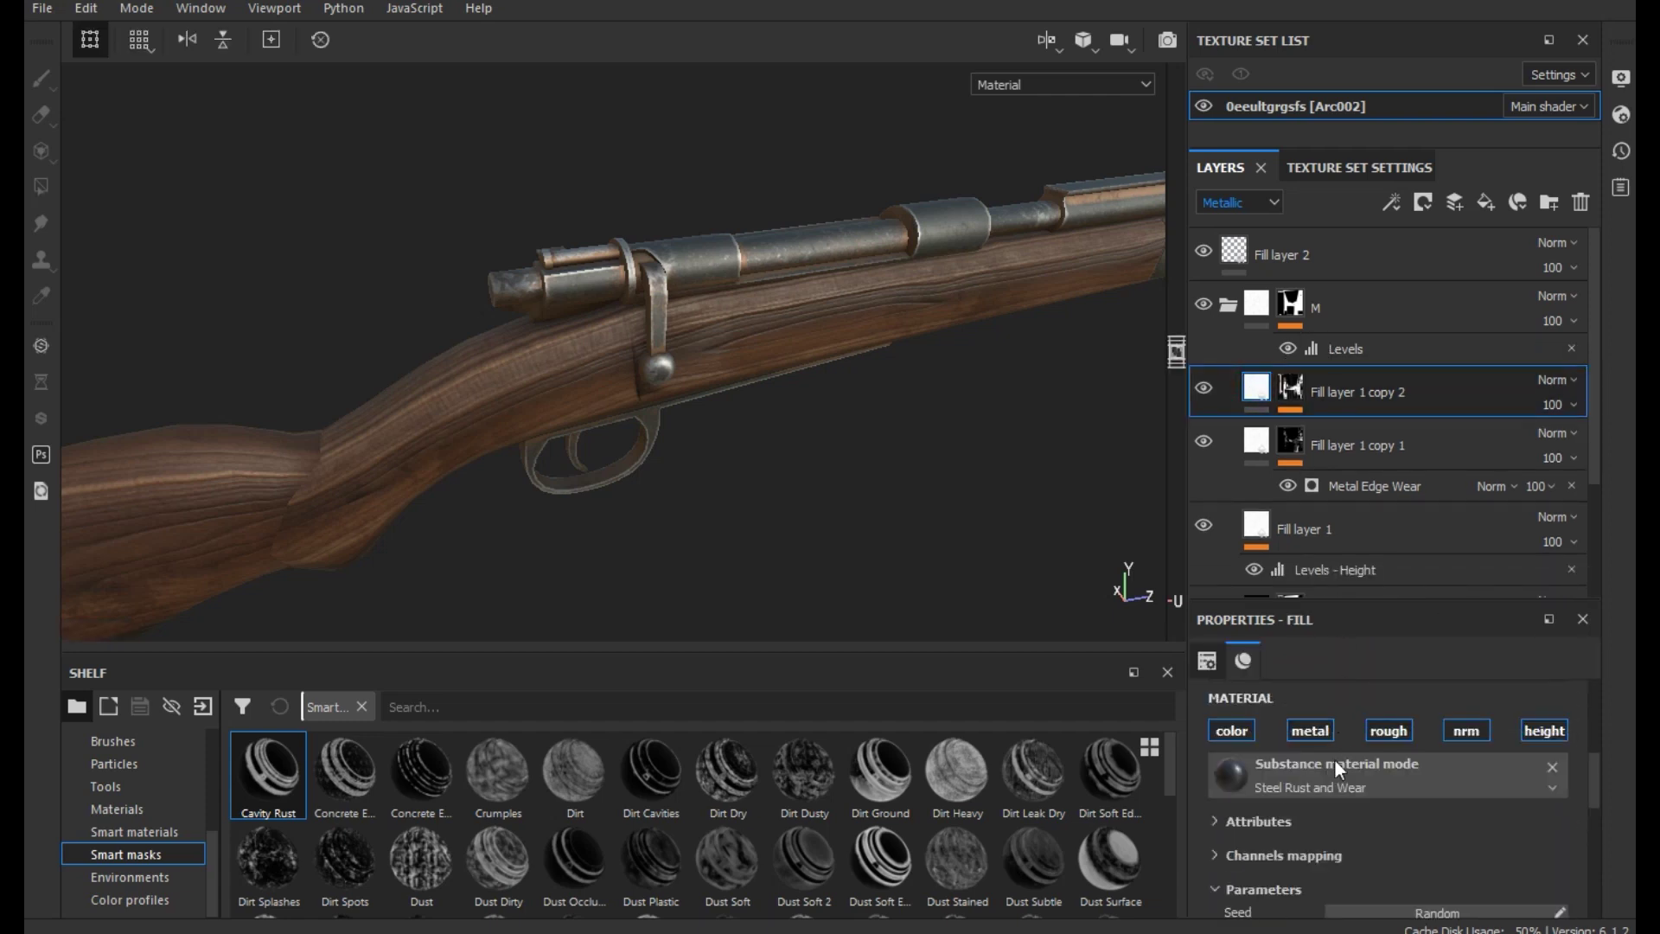
scroll(1335, 790, down, 1)
scroll(661, 344, up, 1)
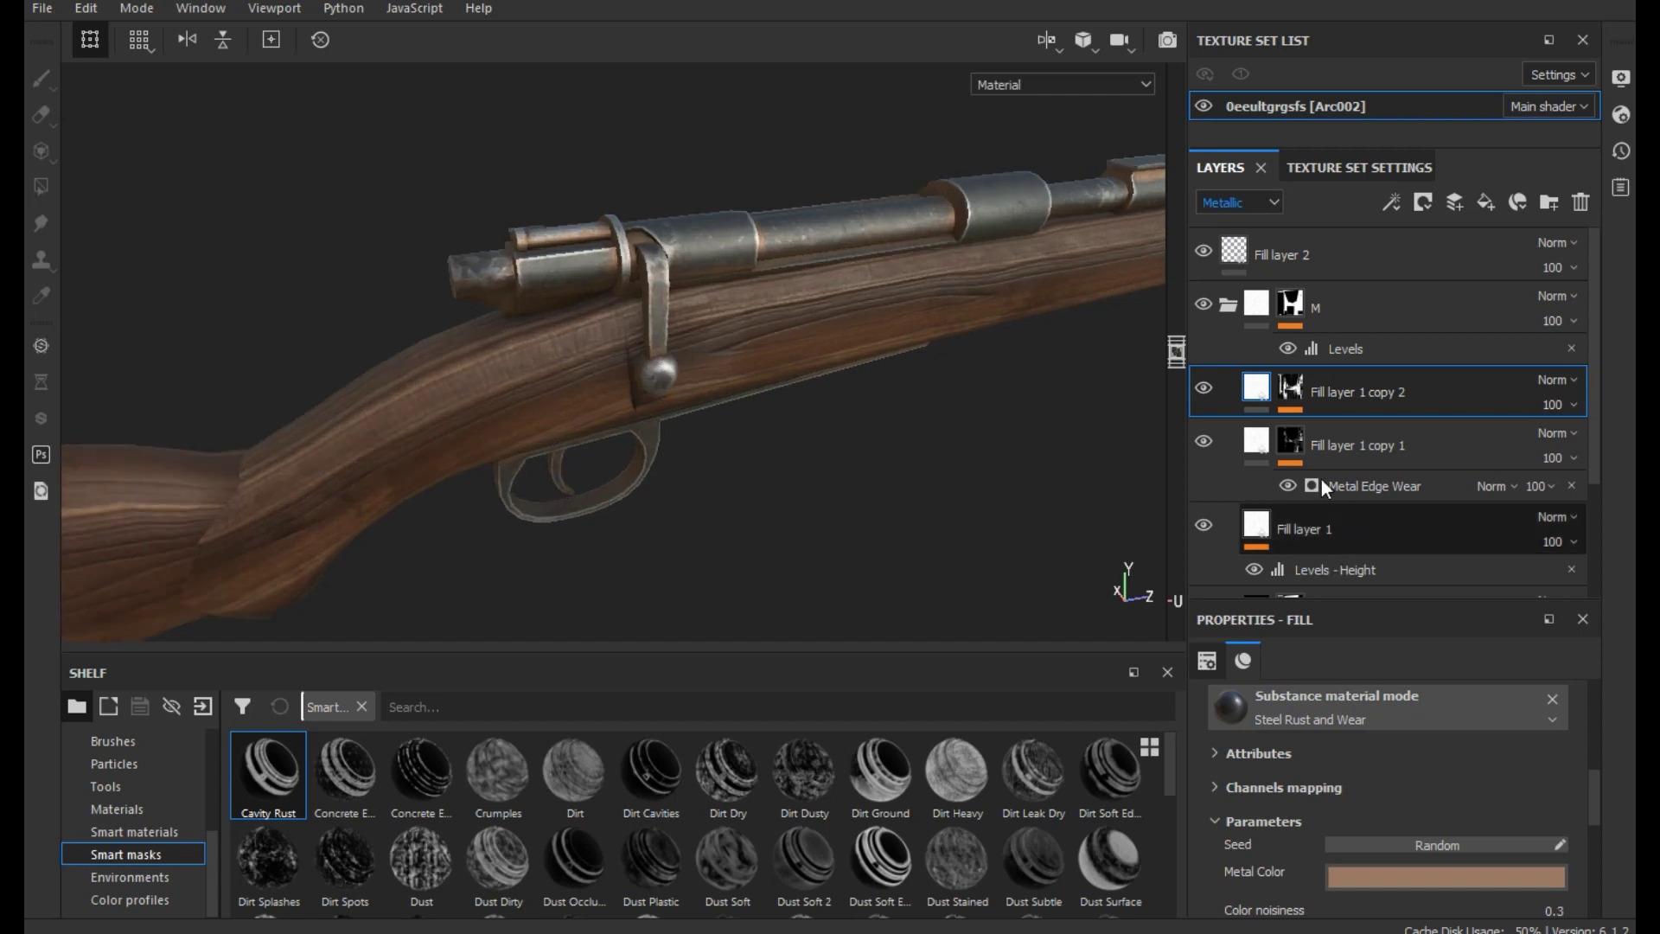
click(1367, 424)
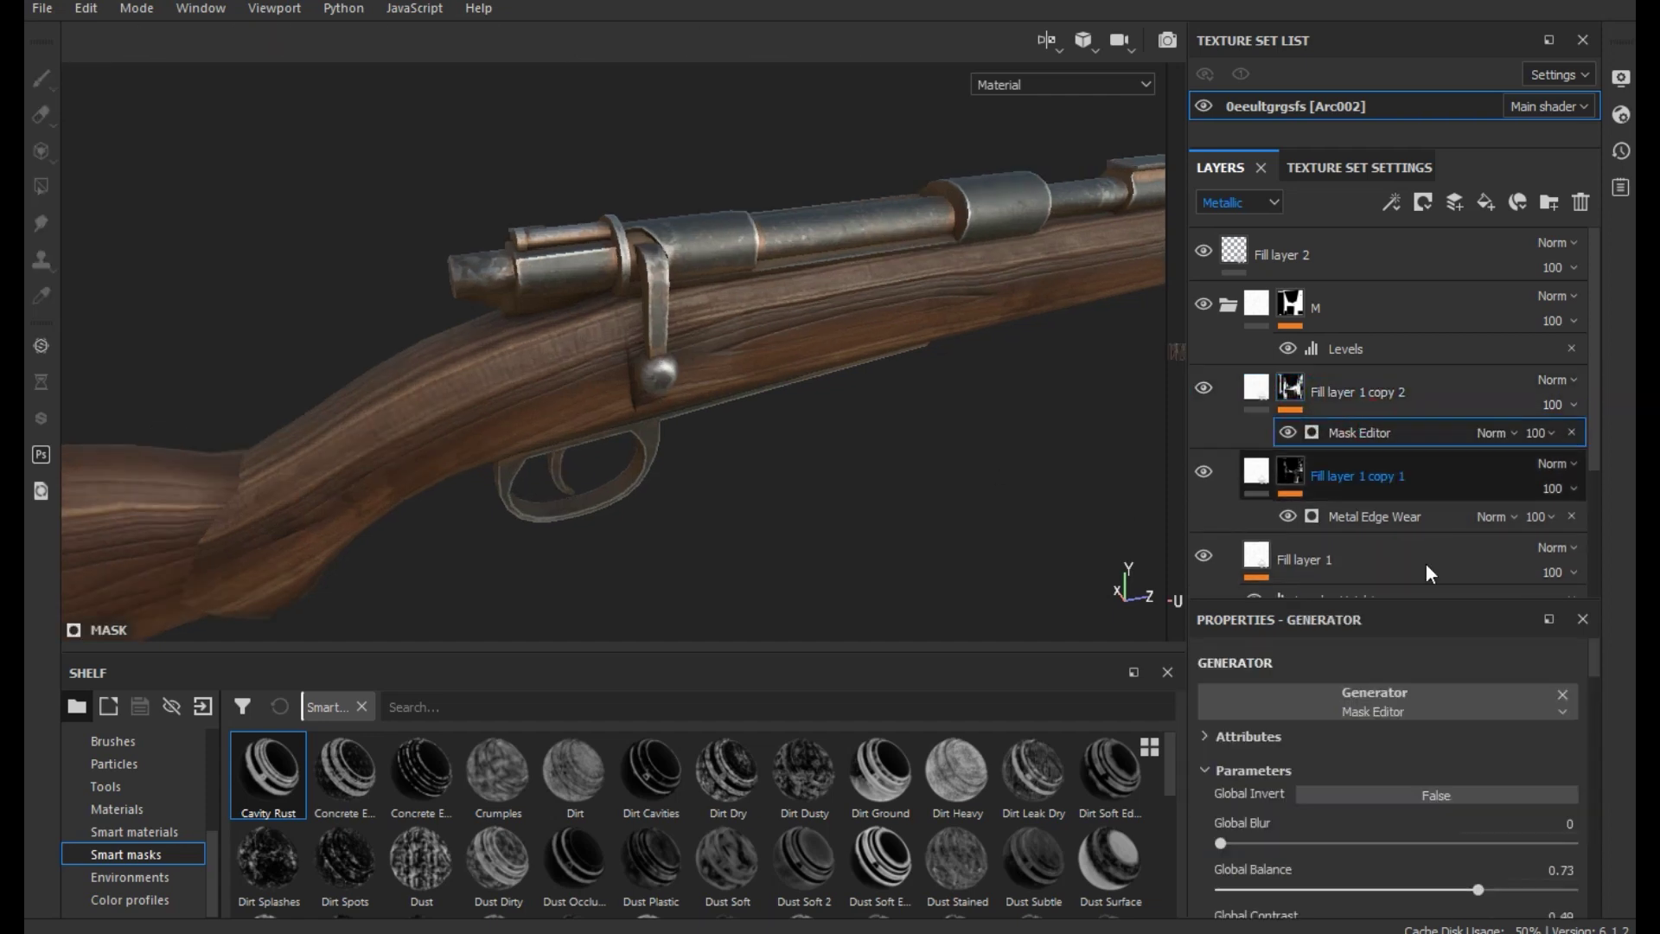
click(1222, 202)
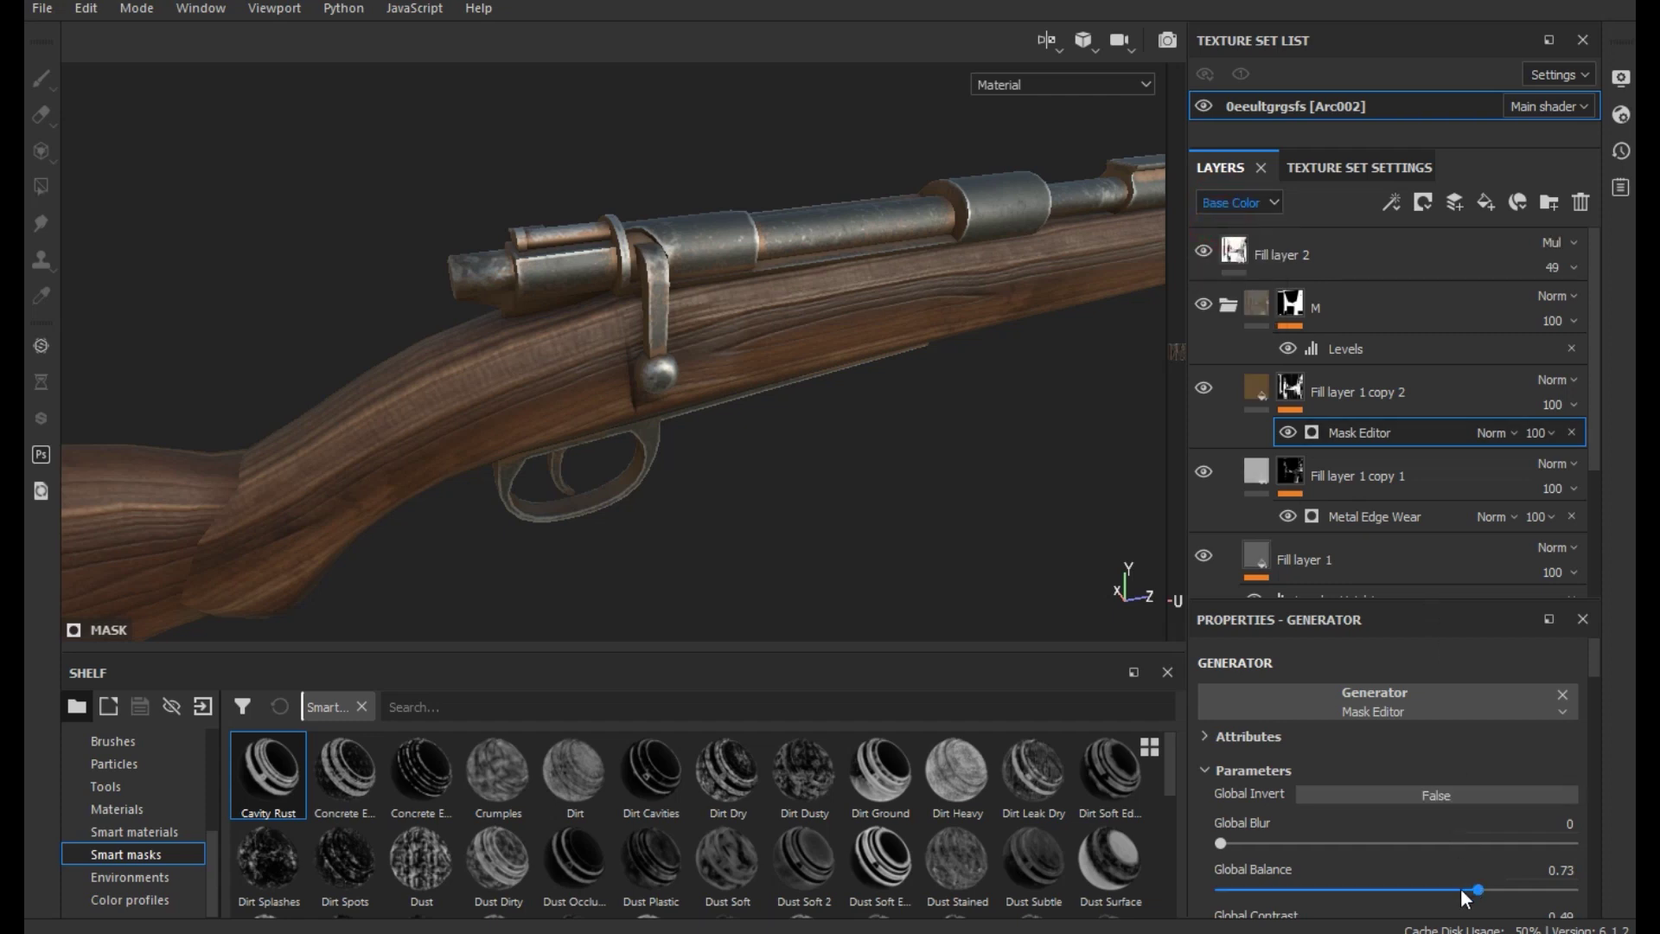
drag(1436, 892, 1428, 891)
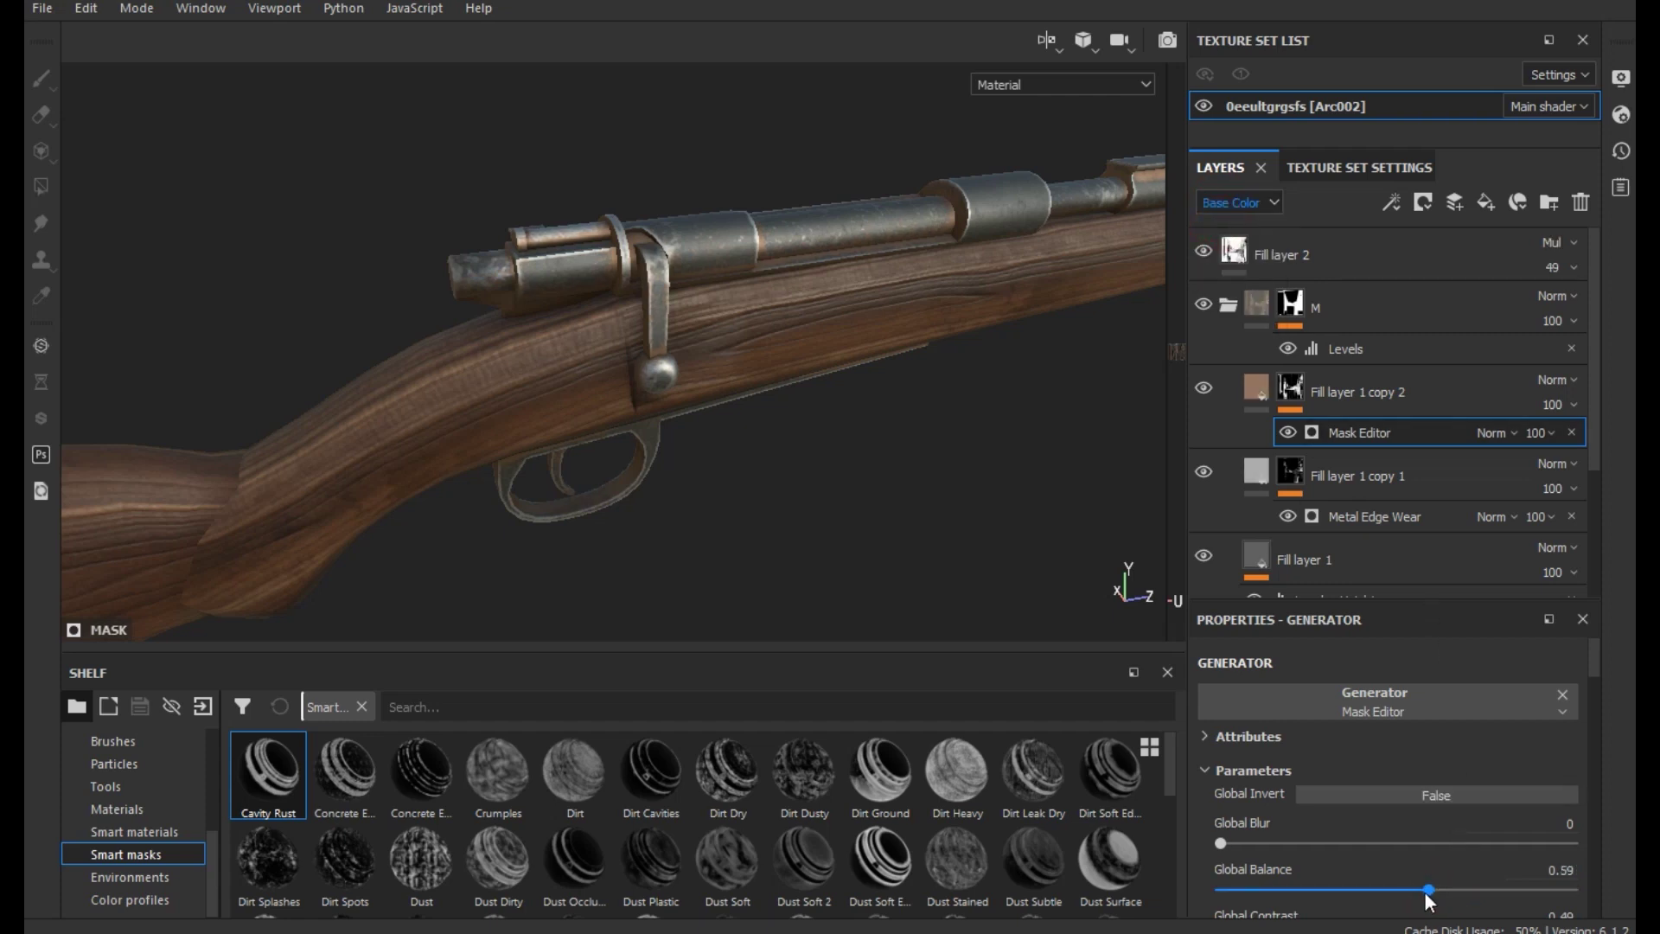
scroll(741, 193, up, 2)
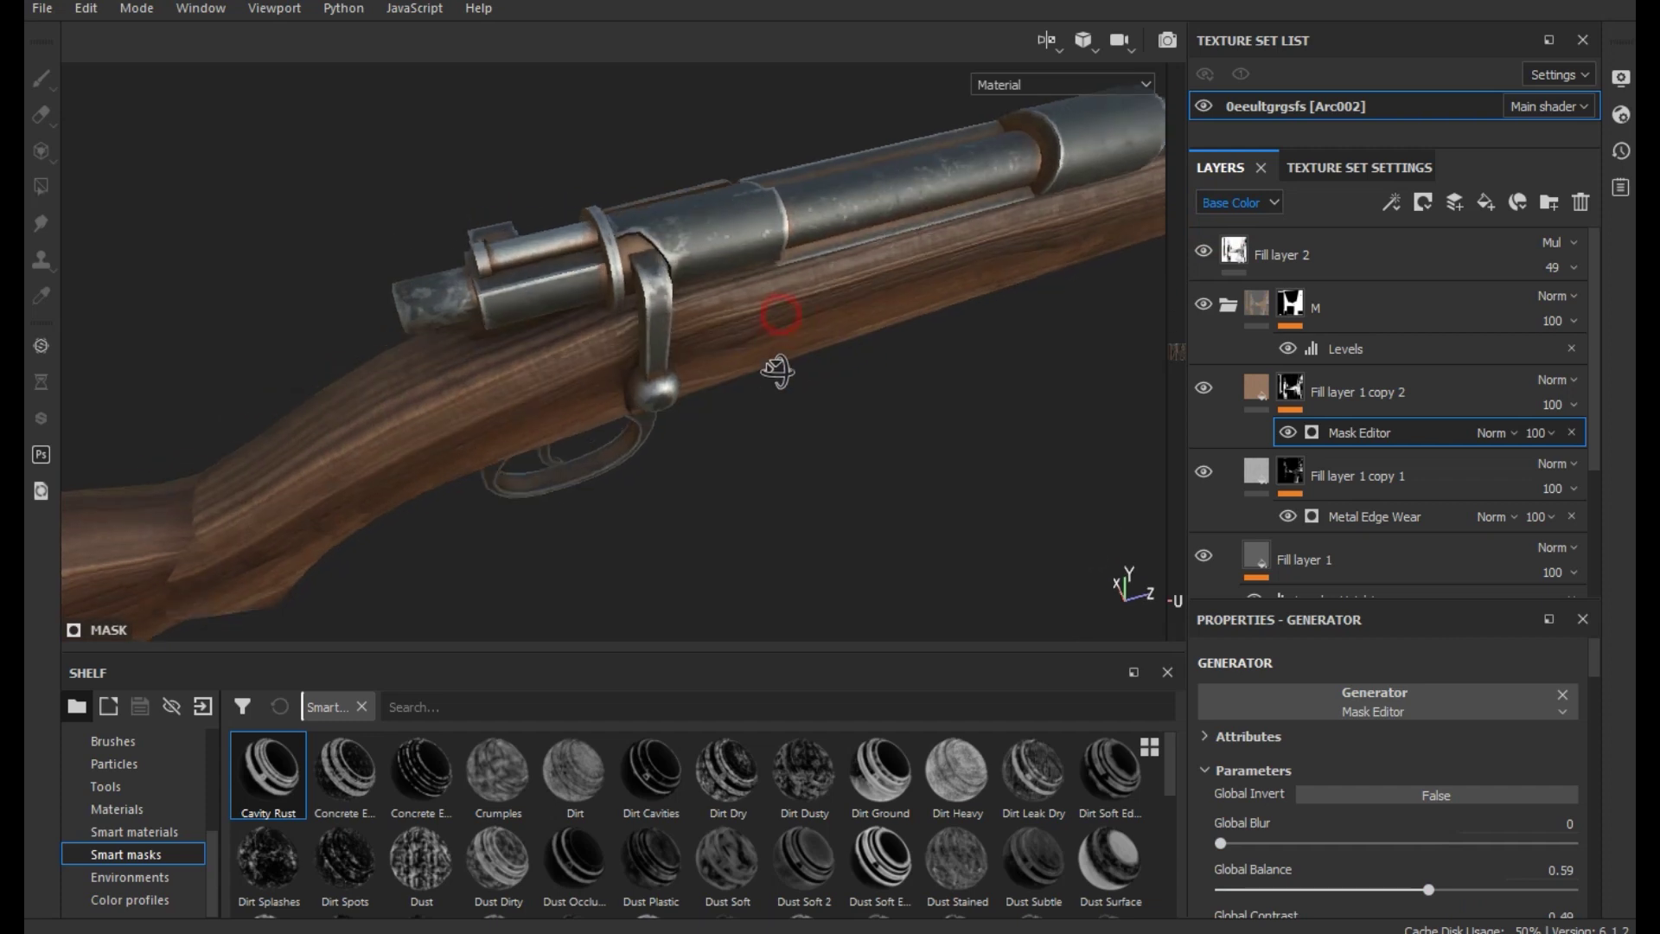
mouse_move(778, 320)
alt+mouse_down()
mouse_move(770, 391)
mouse_move(831, 372)
alt+mouse_up()
scroll(1427, 880, down, 2)
scroll(1426, 880, up, 2)
click(1256, 389)
Pick a slightly lighter metal shade and toggle the layer's visibility to compare
scroll(1398, 879, down, 2)
scroll(1398, 878, down, 2)
click(1382, 813)
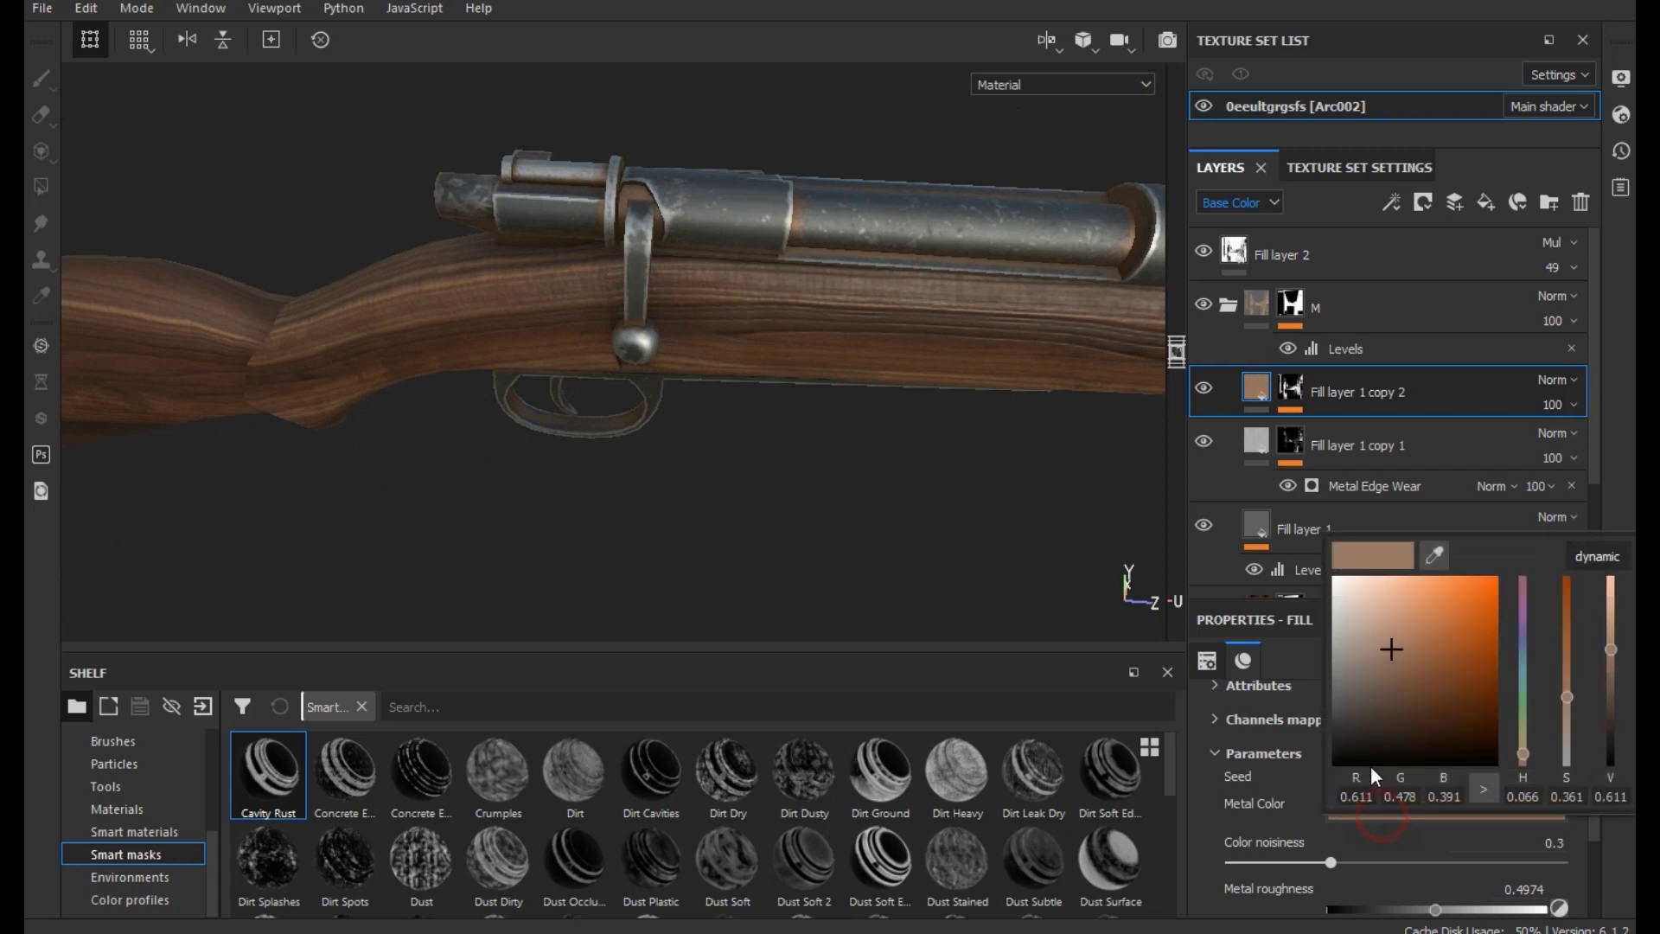
click(1347, 726)
drag(1345, 727, 1335, 720)
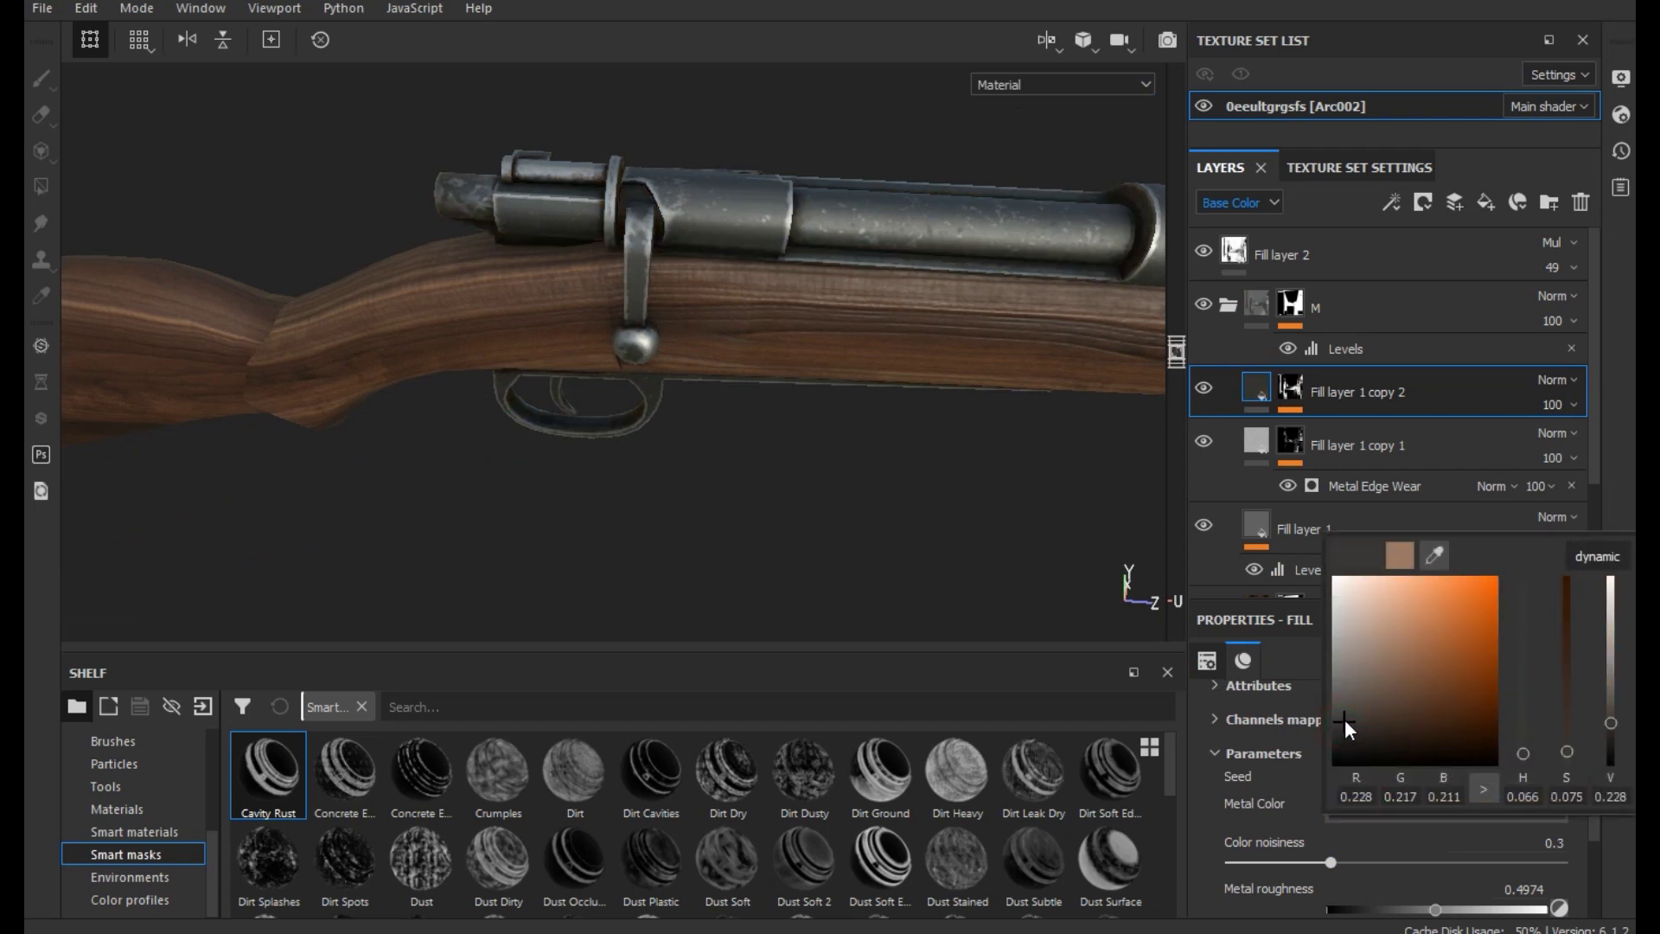
mouse_move(826, 606)
alt+mouse_down()
mouse_move(882, 433)
mouse_move(979, 386)
mouse_move(932, 414)
alt+mouse_up()
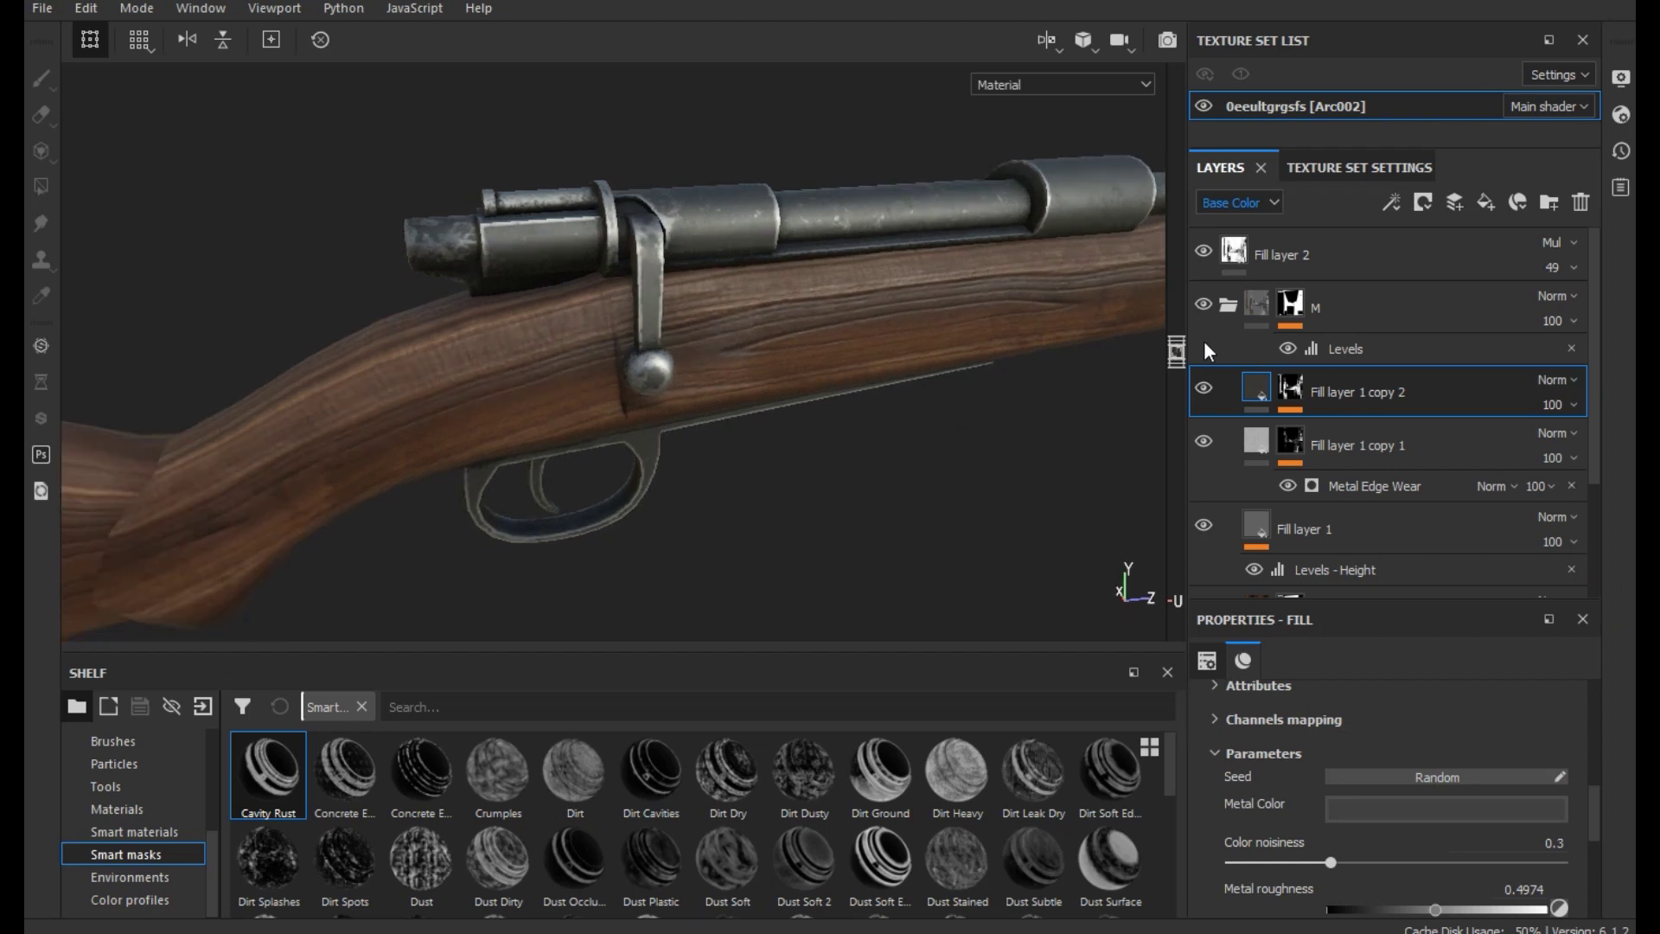
click(1204, 389)
click(1204, 392)
mouse_move(582, 458)
alt+mouse_down()
mouse_move(731, 471)
mouse_move(493, 426)
mouse_move(623, 380)
mouse_move(724, 467)
alt+mouse_up()
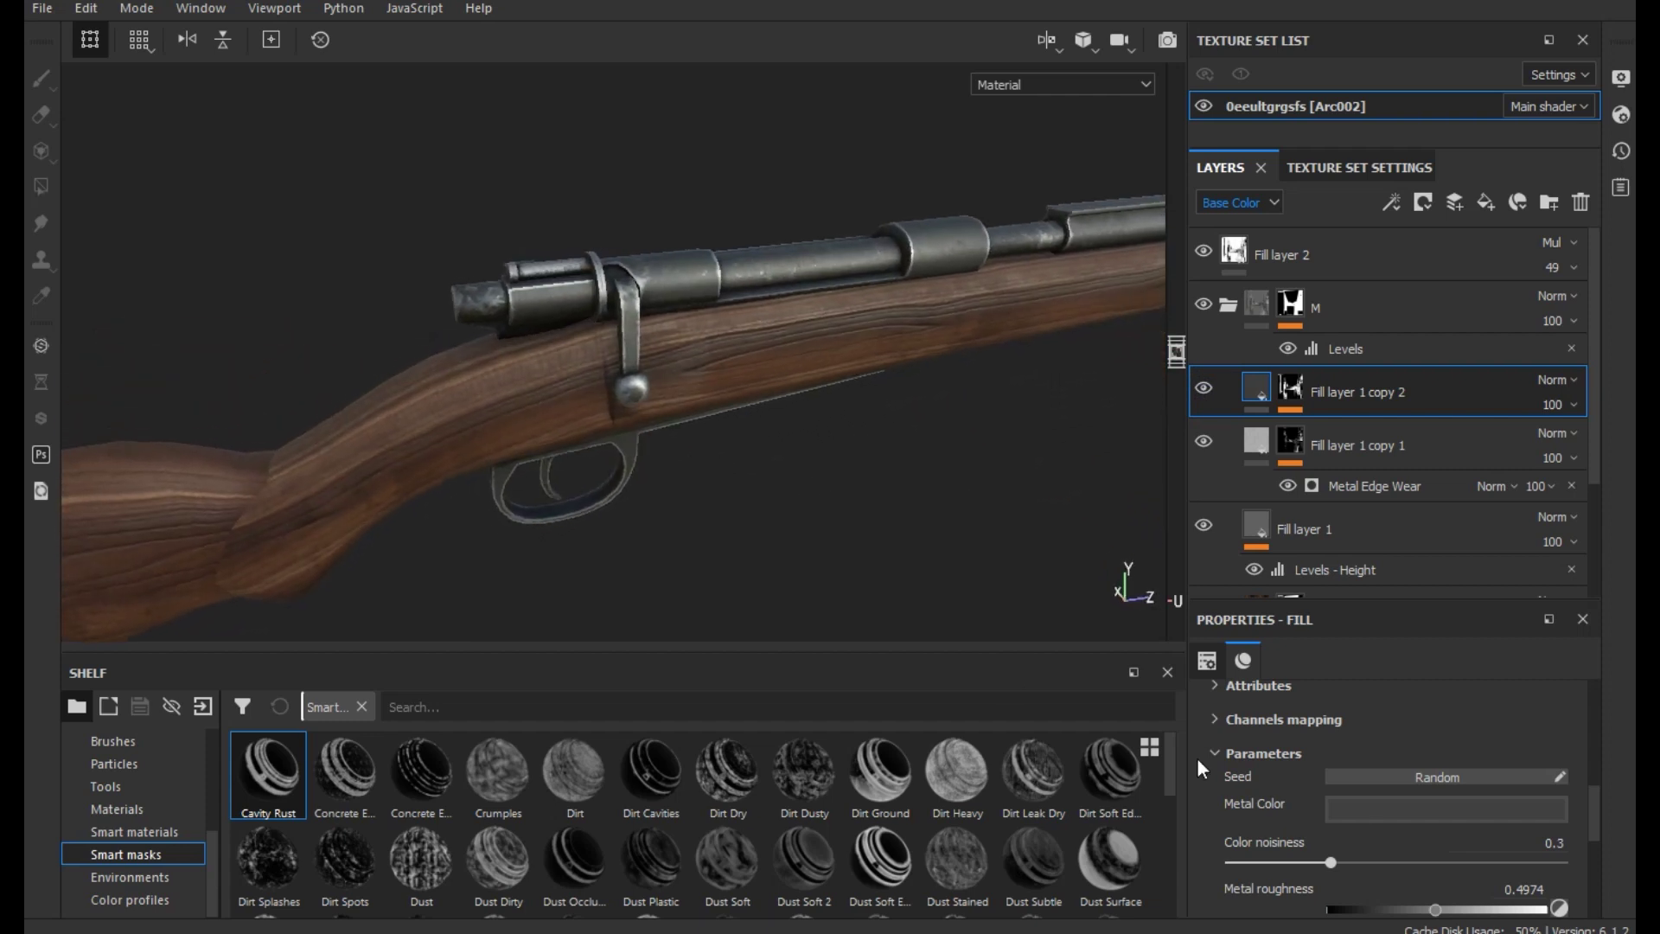
Raise Color noisiness to 0.43 and set Metal Color to 0.287 grey
scroll(1388, 874, down, 1)
click(1373, 794)
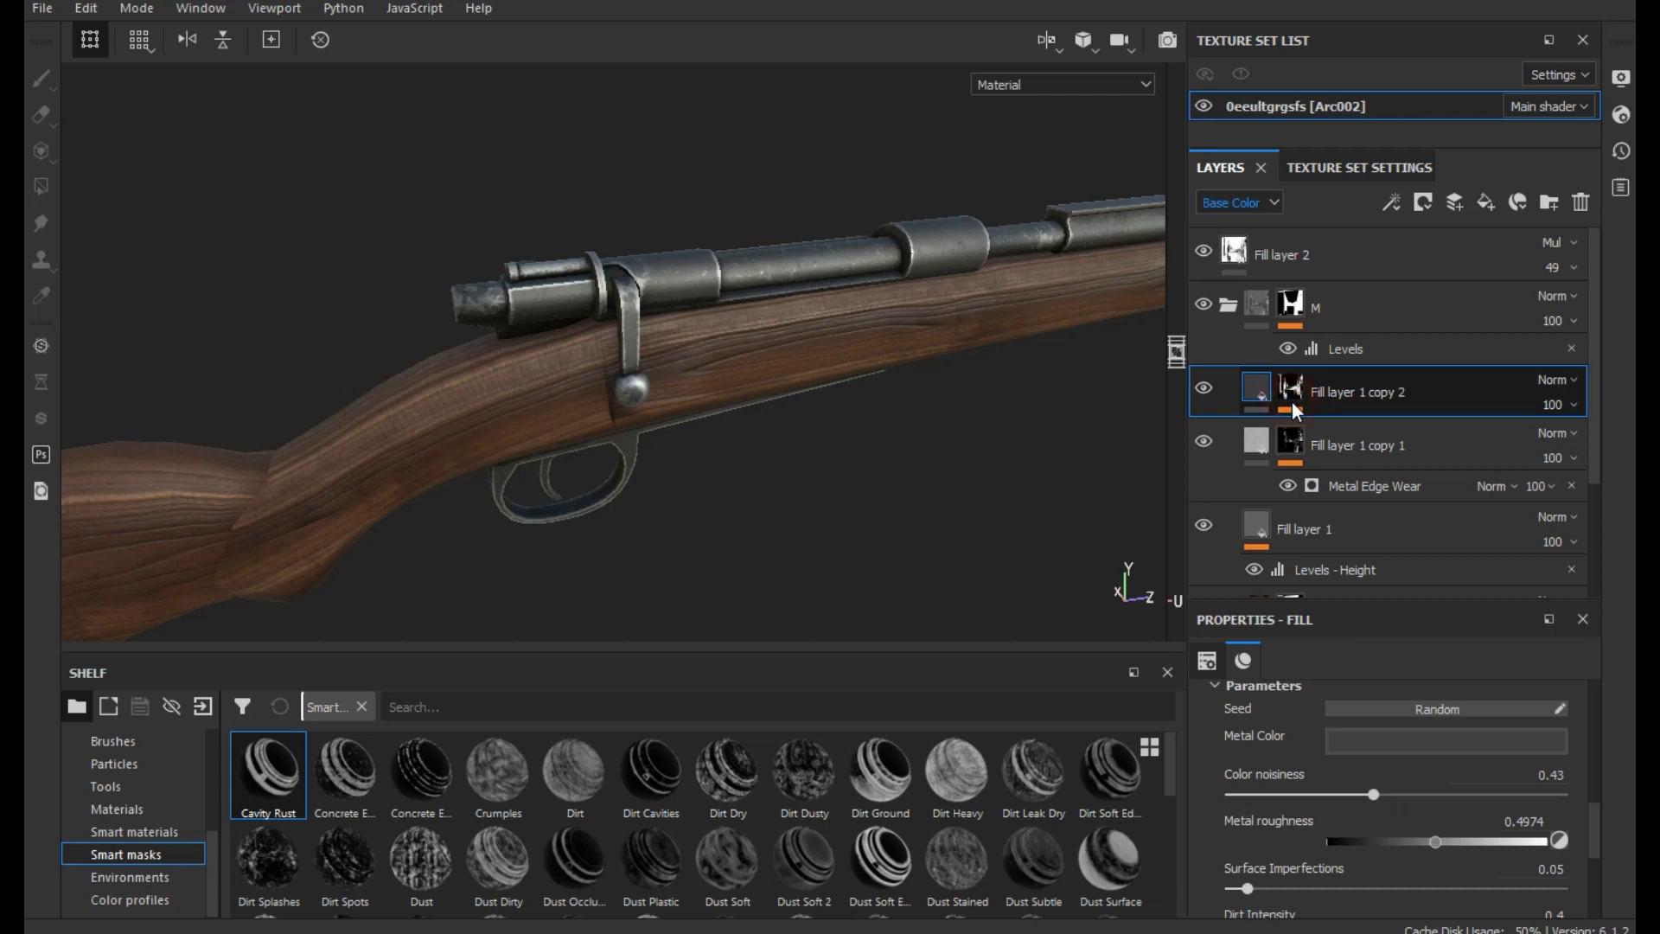
click(1353, 741)
drag(1343, 610, 1338, 633)
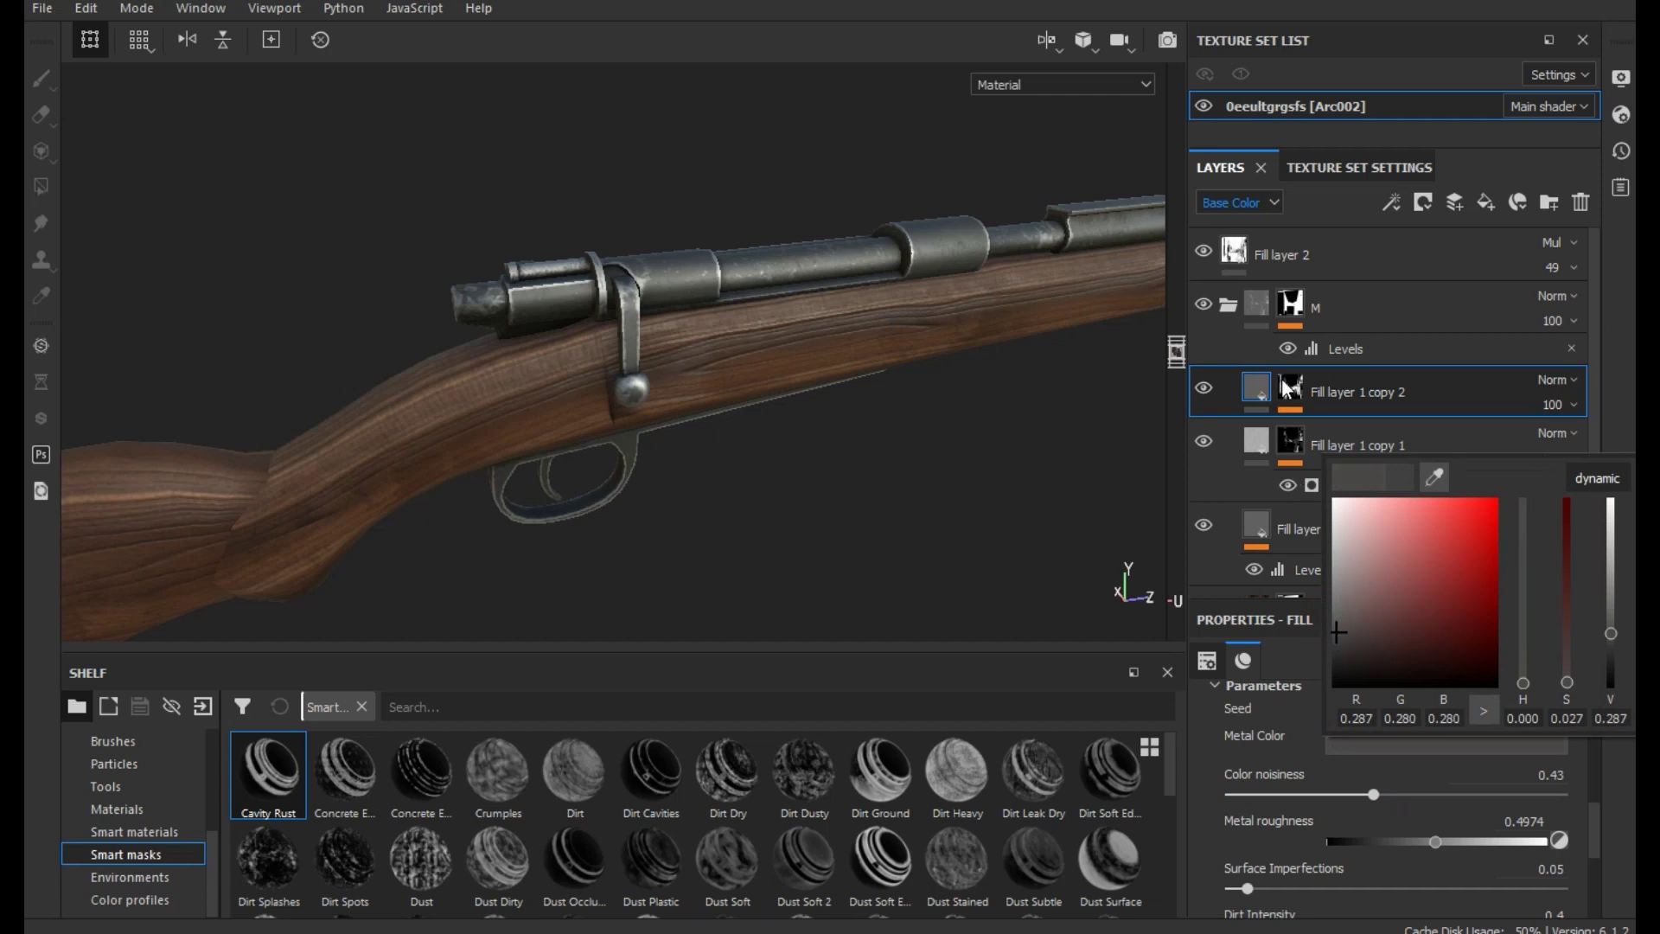
Set Fill layer 1 copy 2's mask to global balance 0.77 and global contrast 0.52
click(1290, 389)
click(1349, 432)
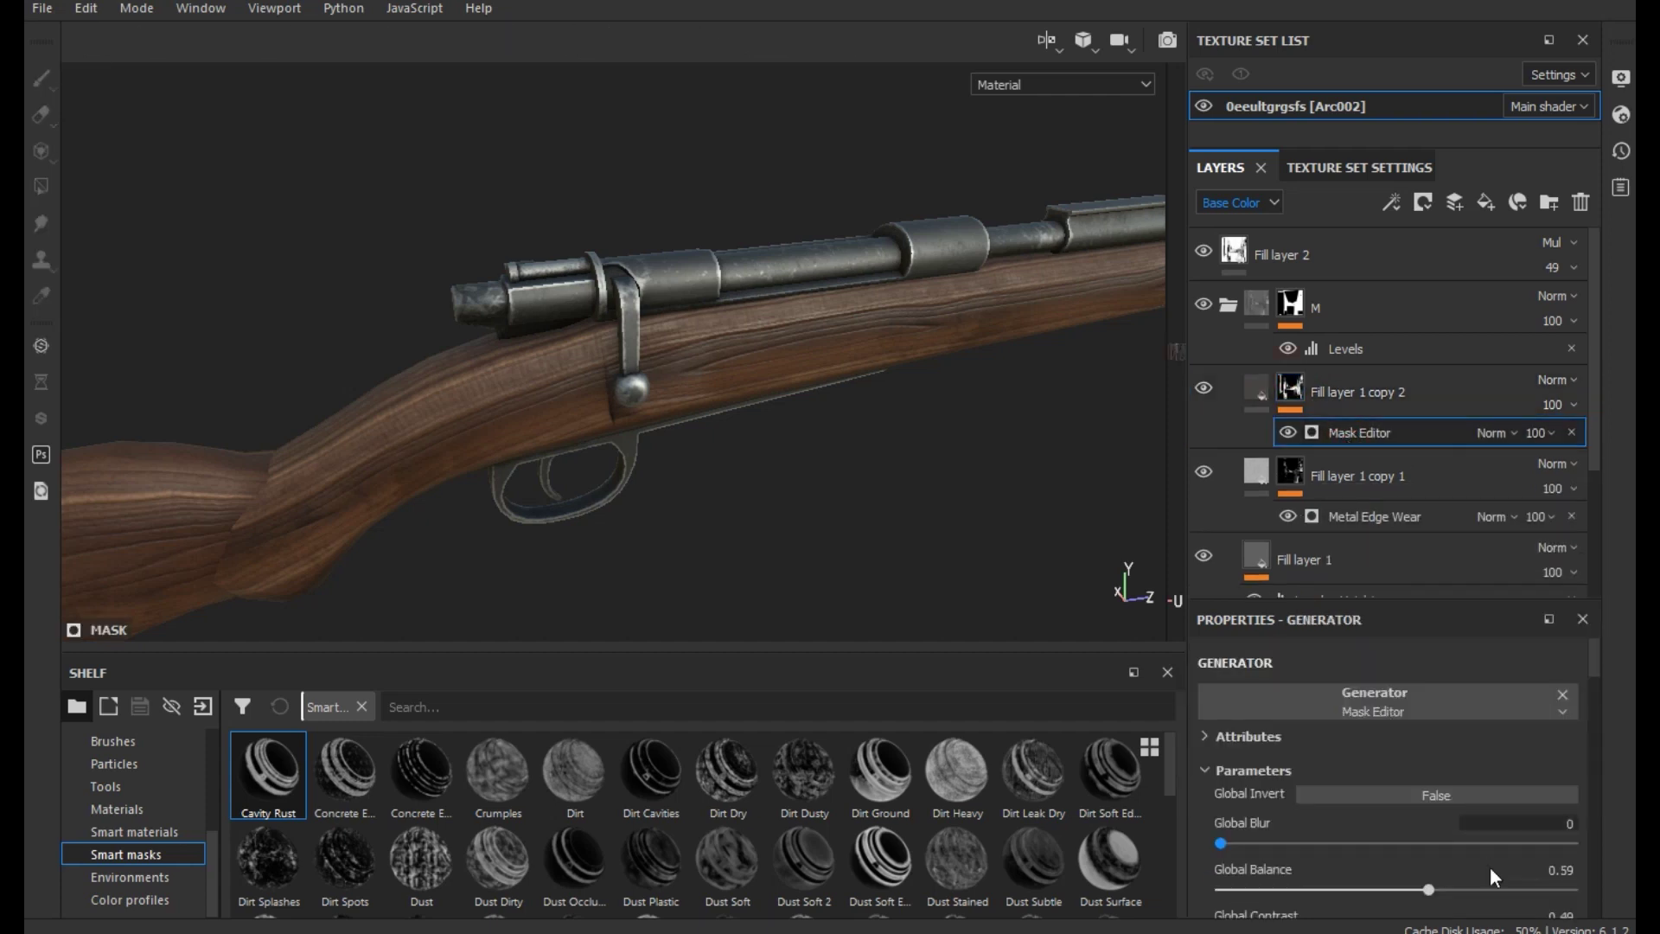
drag(1491, 885, 1485, 885)
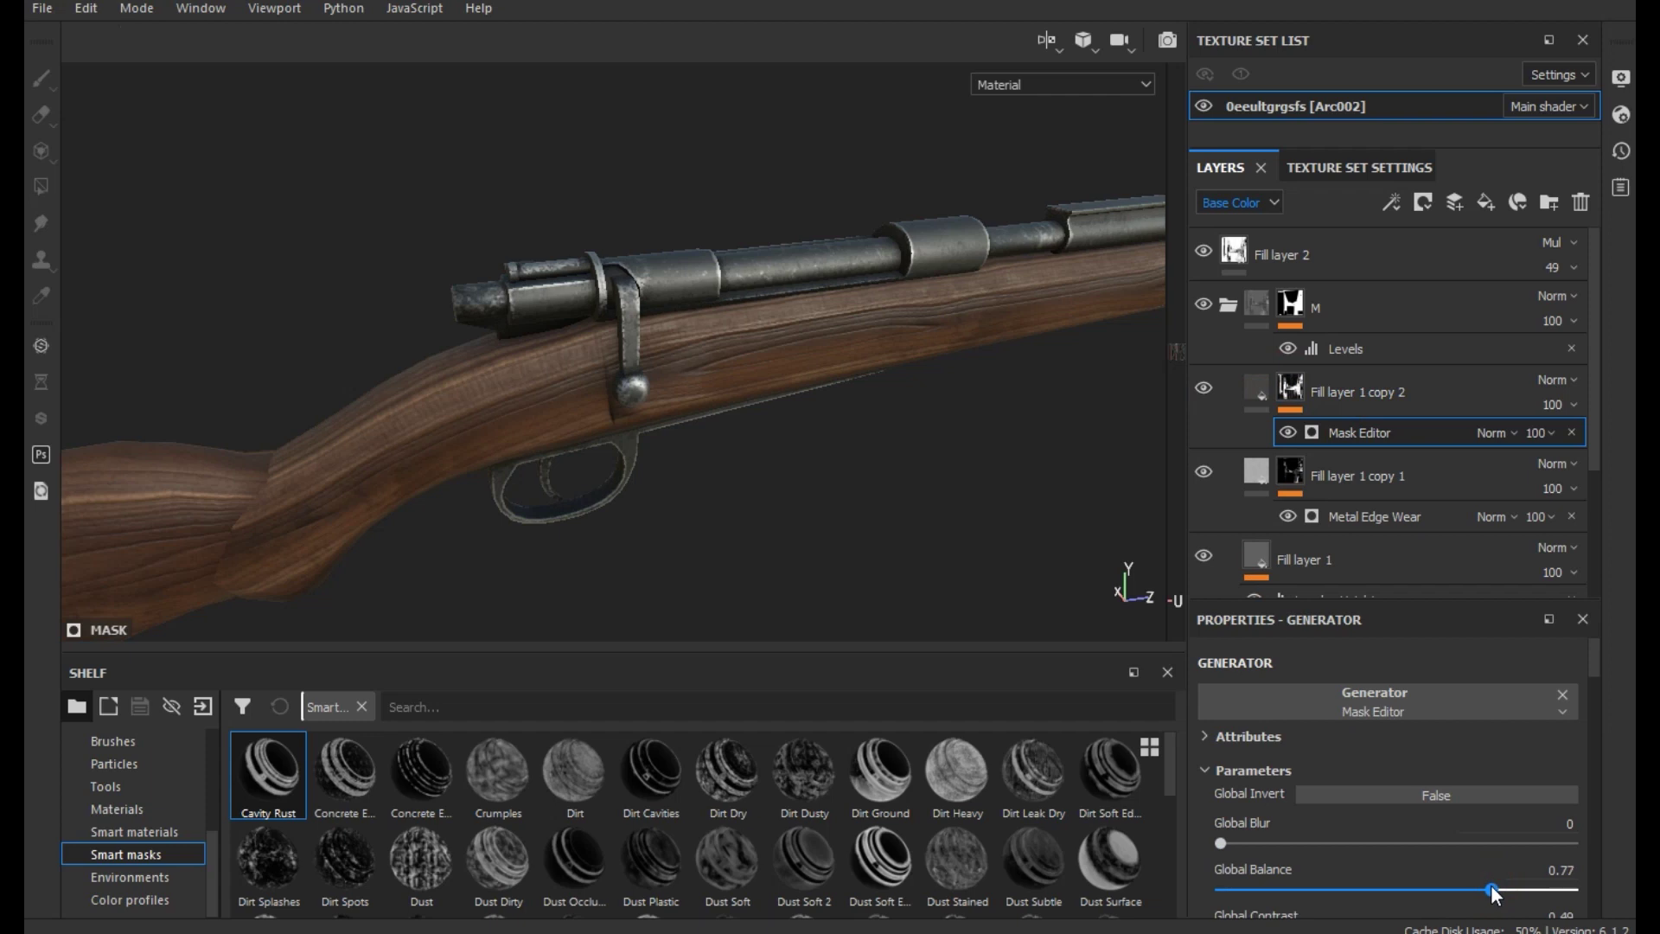
alt+drag(605, 337, 657, 333)
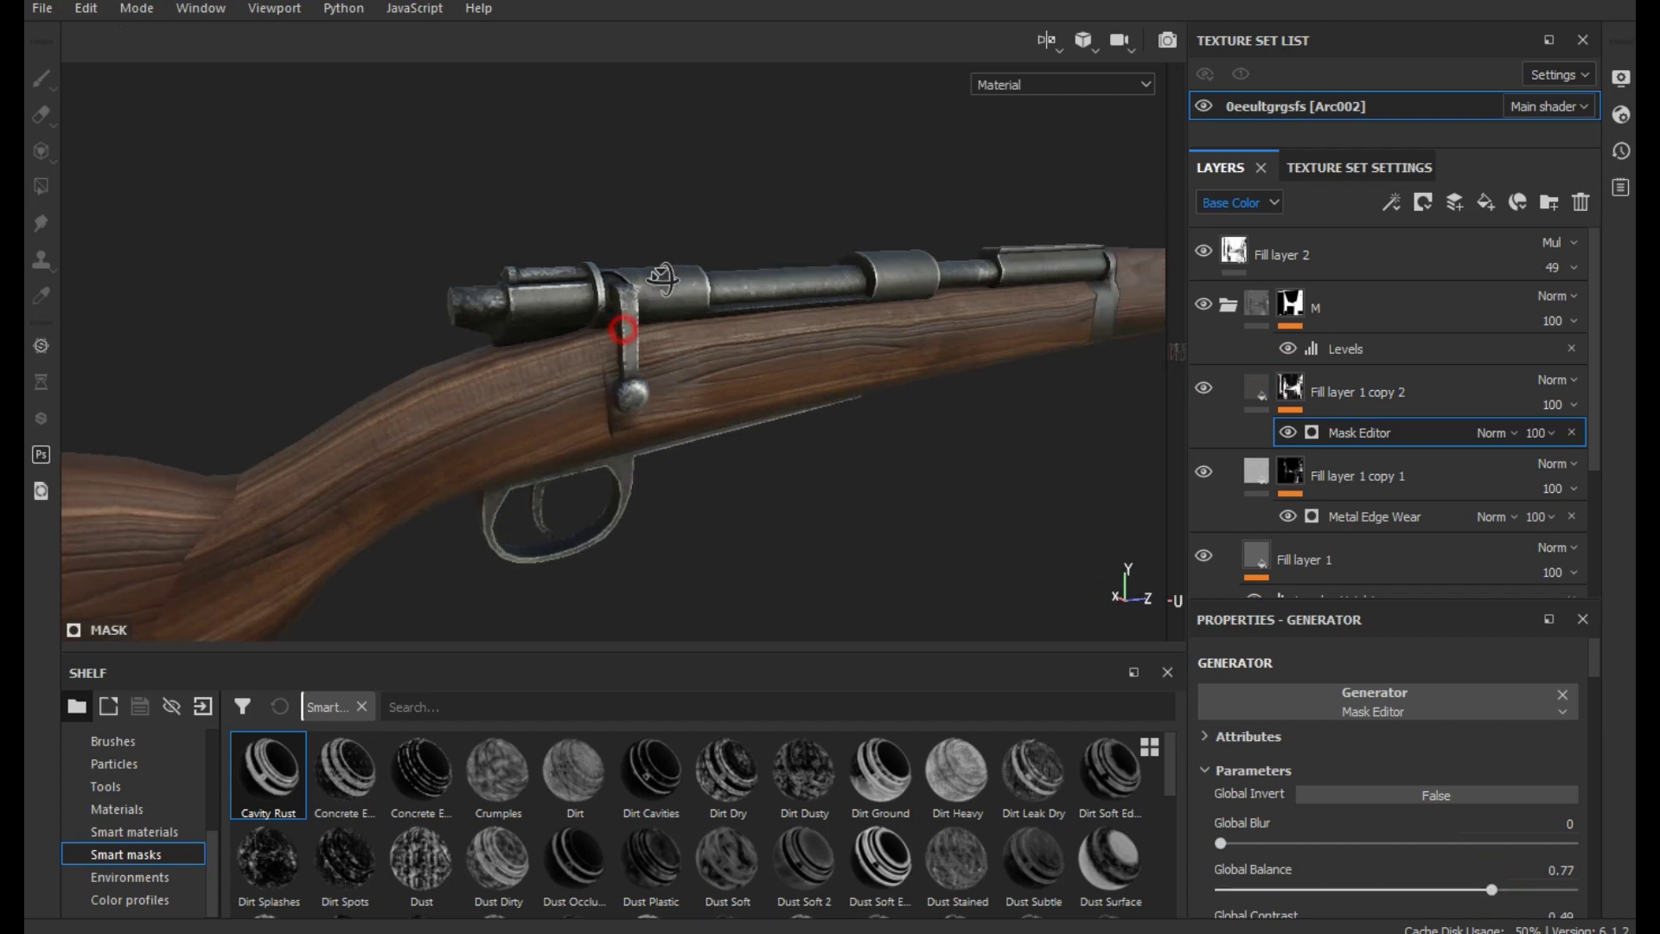
scroll(1271, 798, down, 2)
drag(1461, 866, 1397, 891)
alt+drag(899, 476, 878, 530)
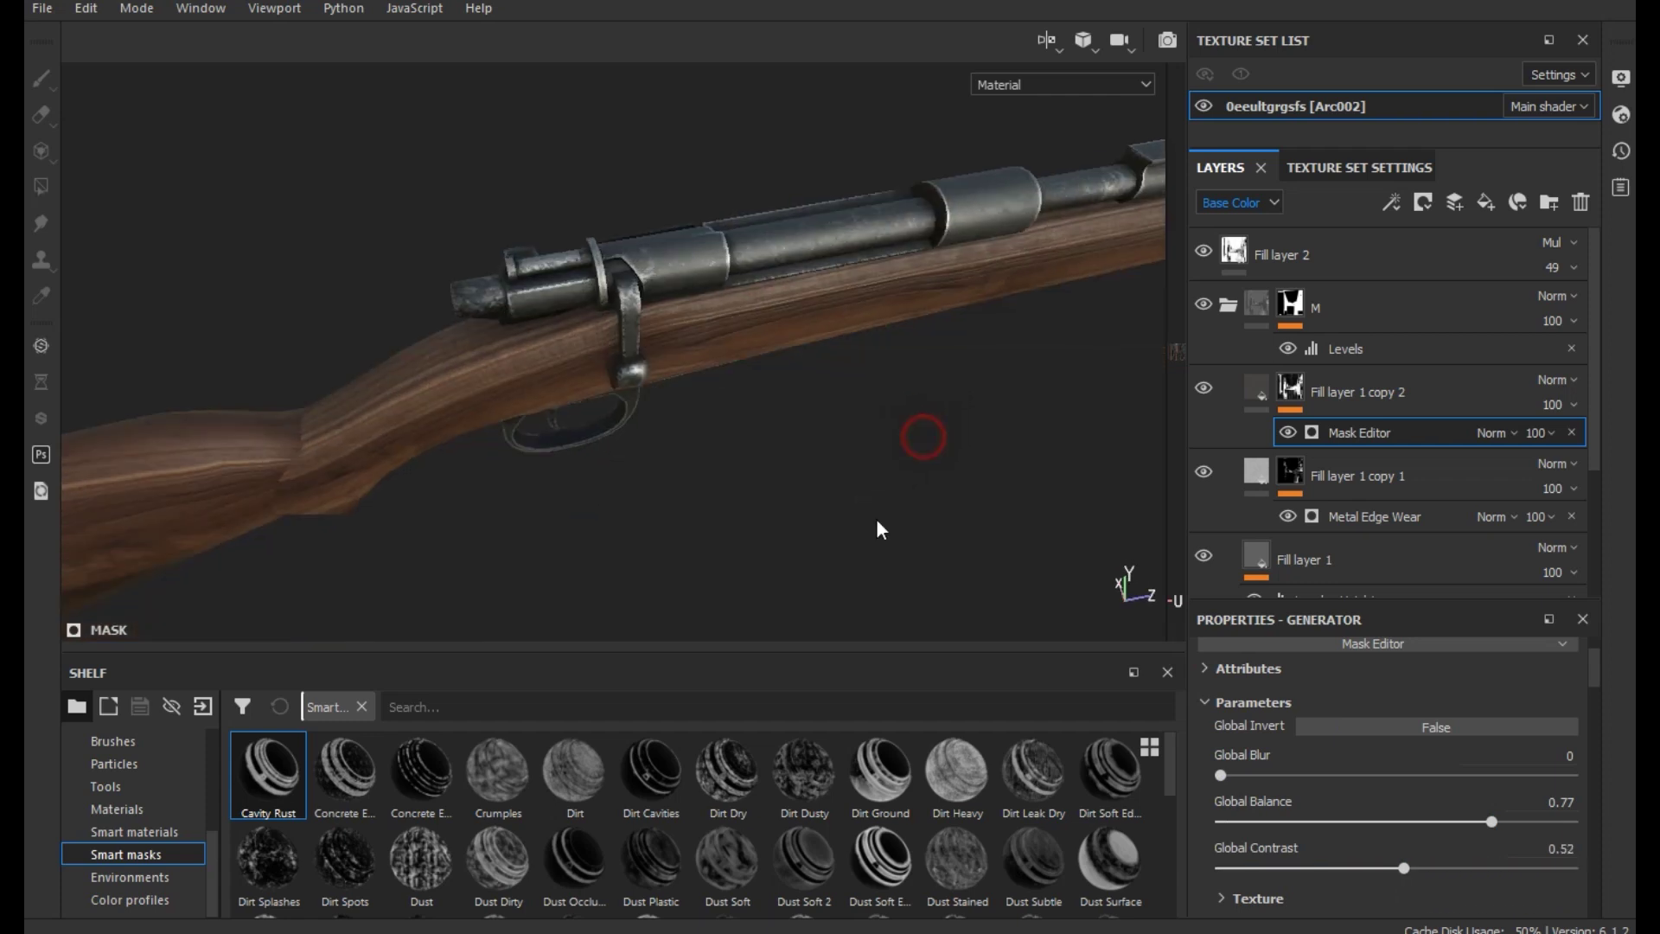
click(1202, 389)
alt+drag(623, 449, 778, 333)
Lower Fill layer 1 copy 1's metal roughness to 0.42
click(1258, 389)
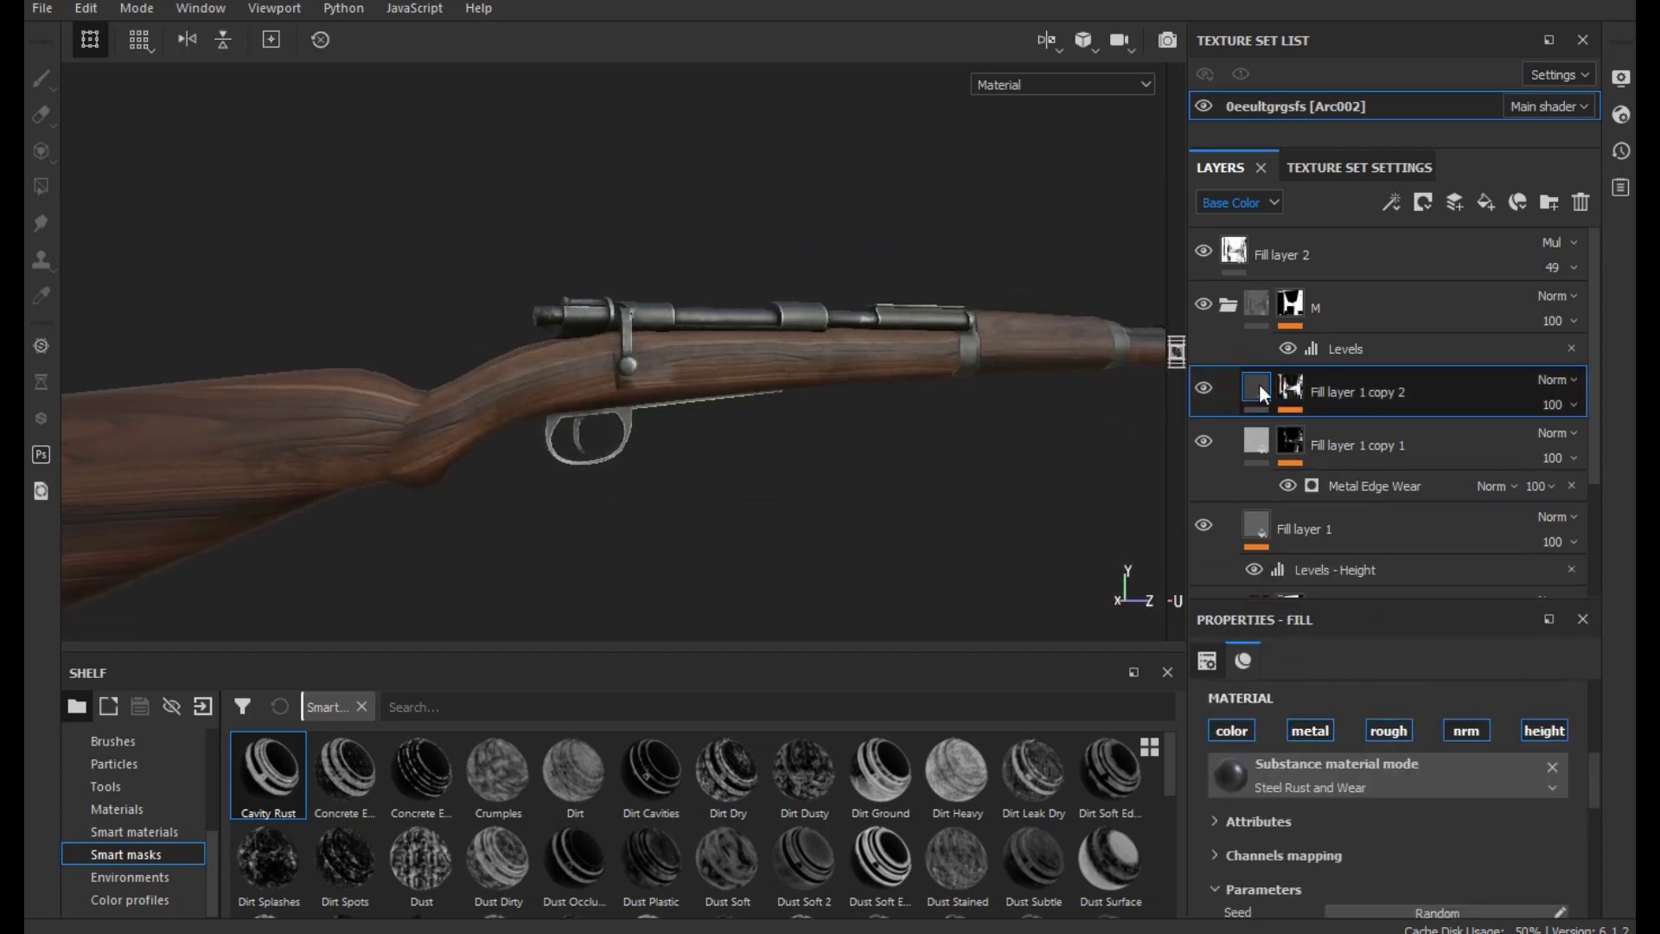
click(1258, 439)
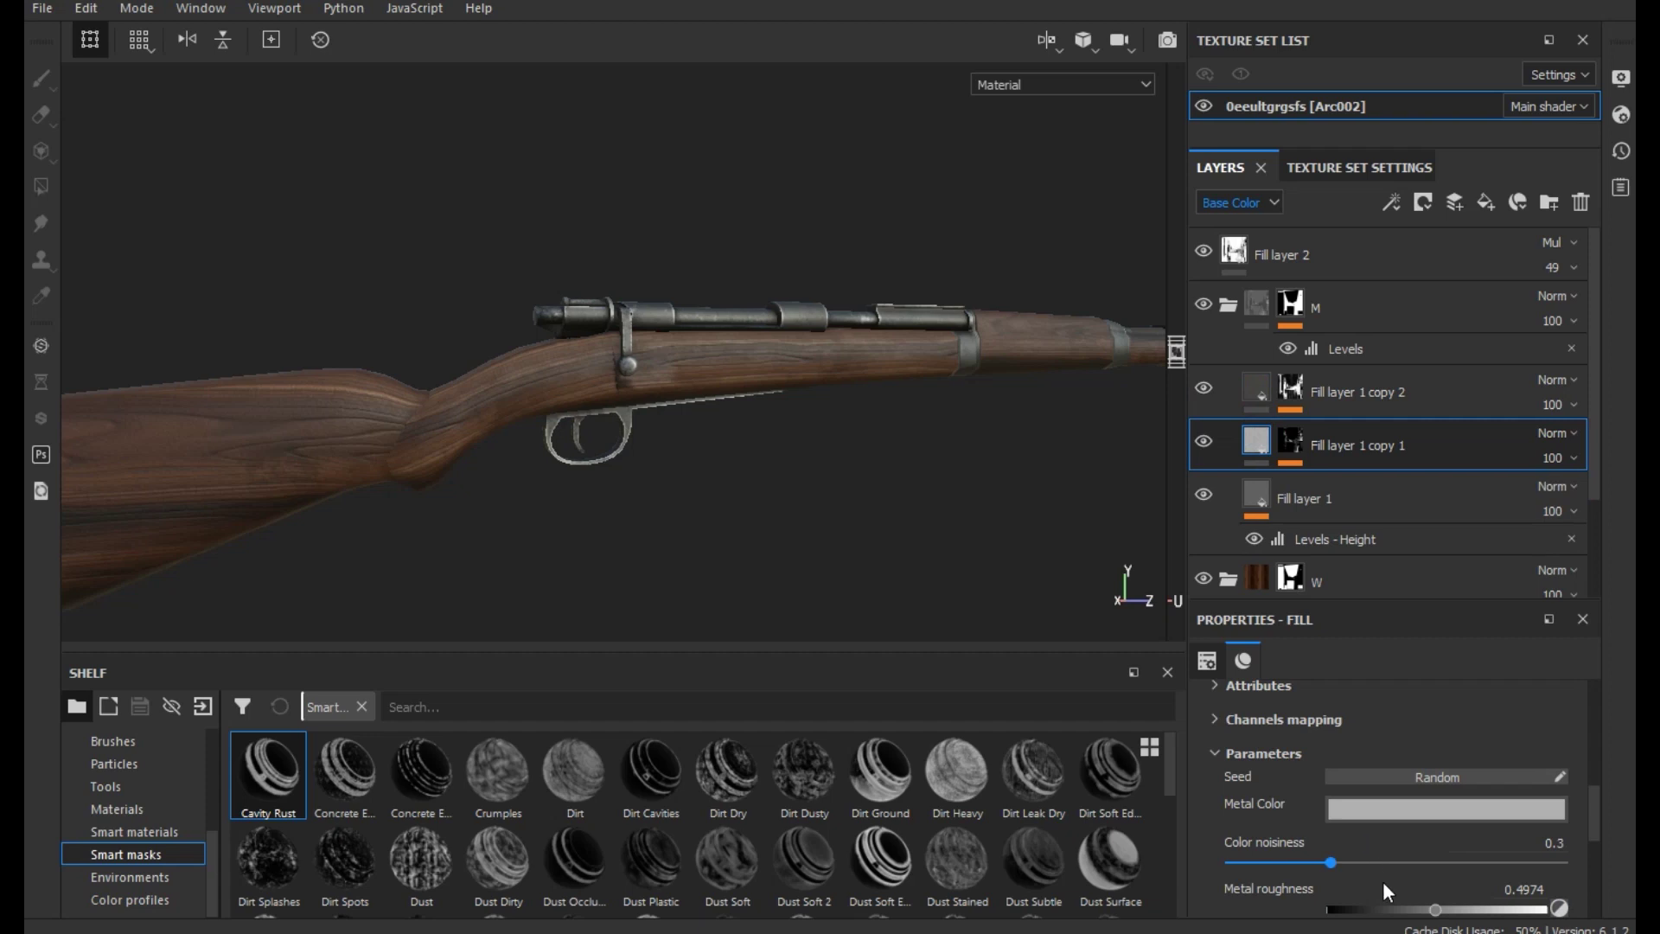
drag(1394, 910, 1418, 910)
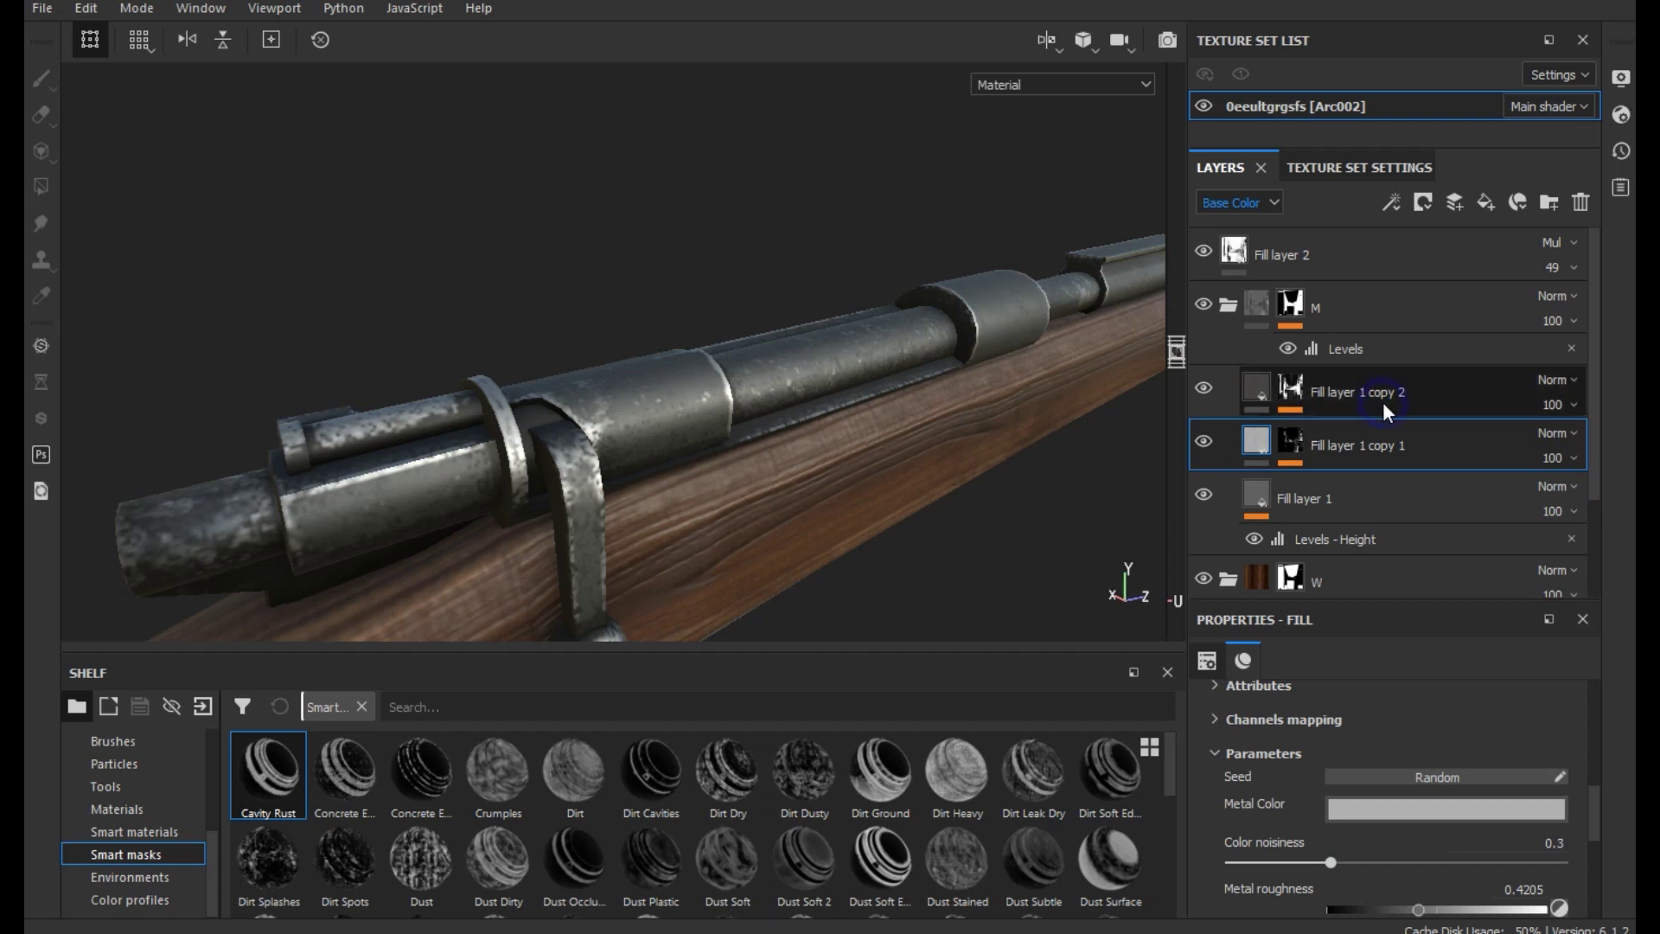
Duplicate Fill layer 1 copy 2 to create Fill layer 1 copy 3
right_click(1383, 401)
click(1416, 412)
right_click(1353, 406)
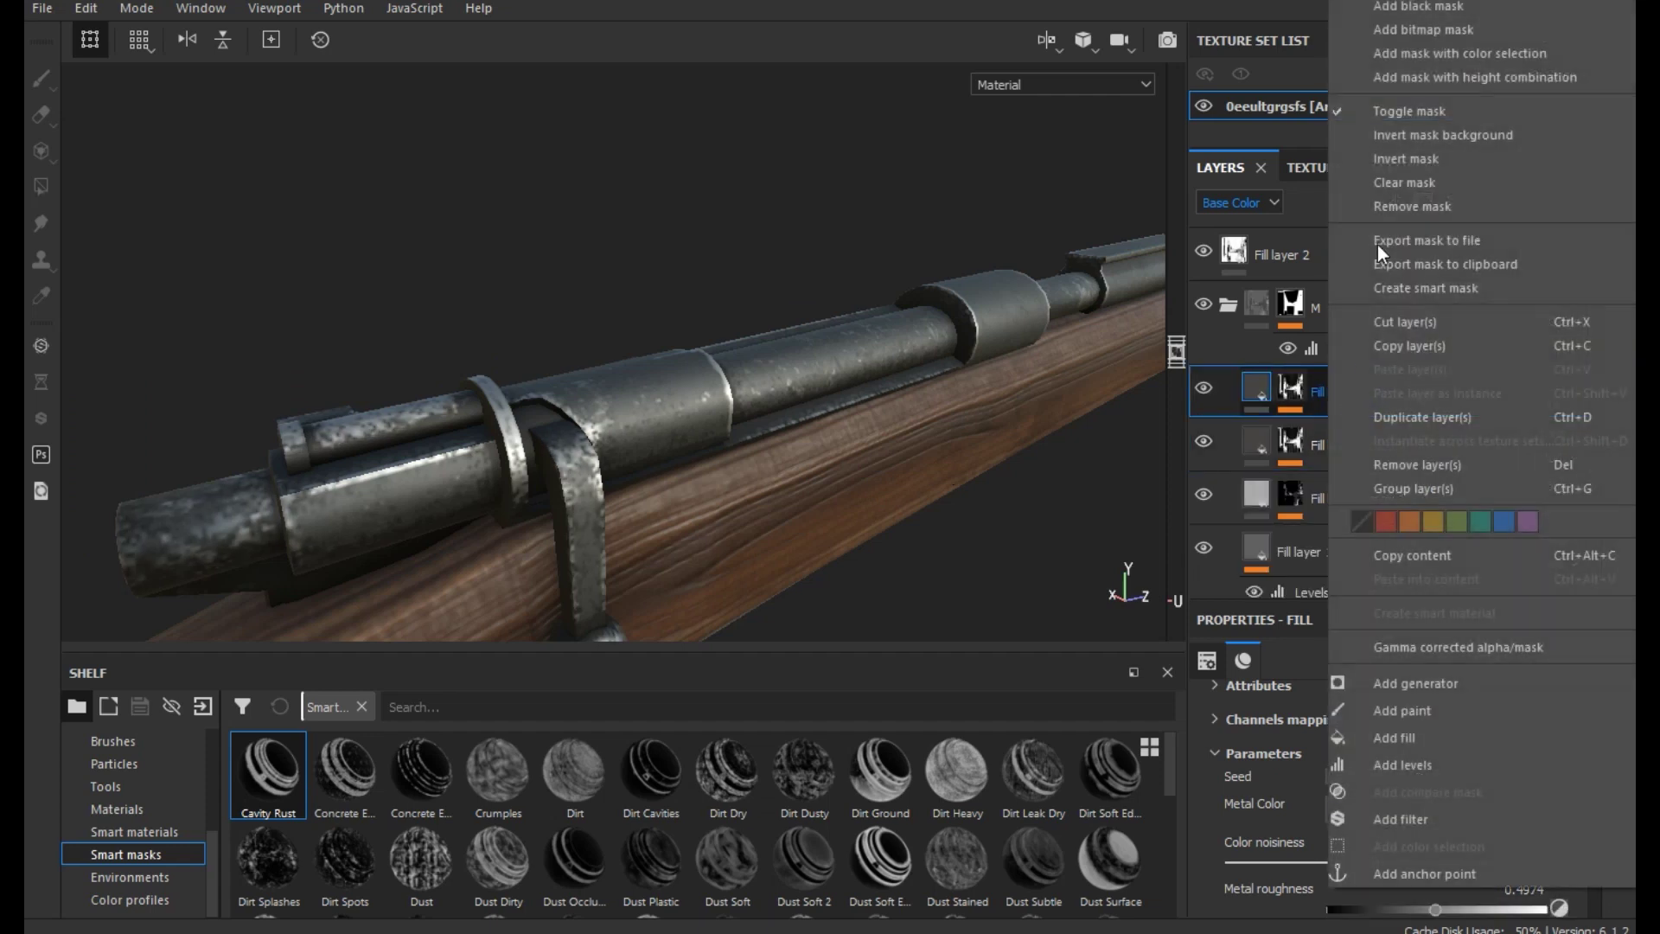
click(1403, 185)
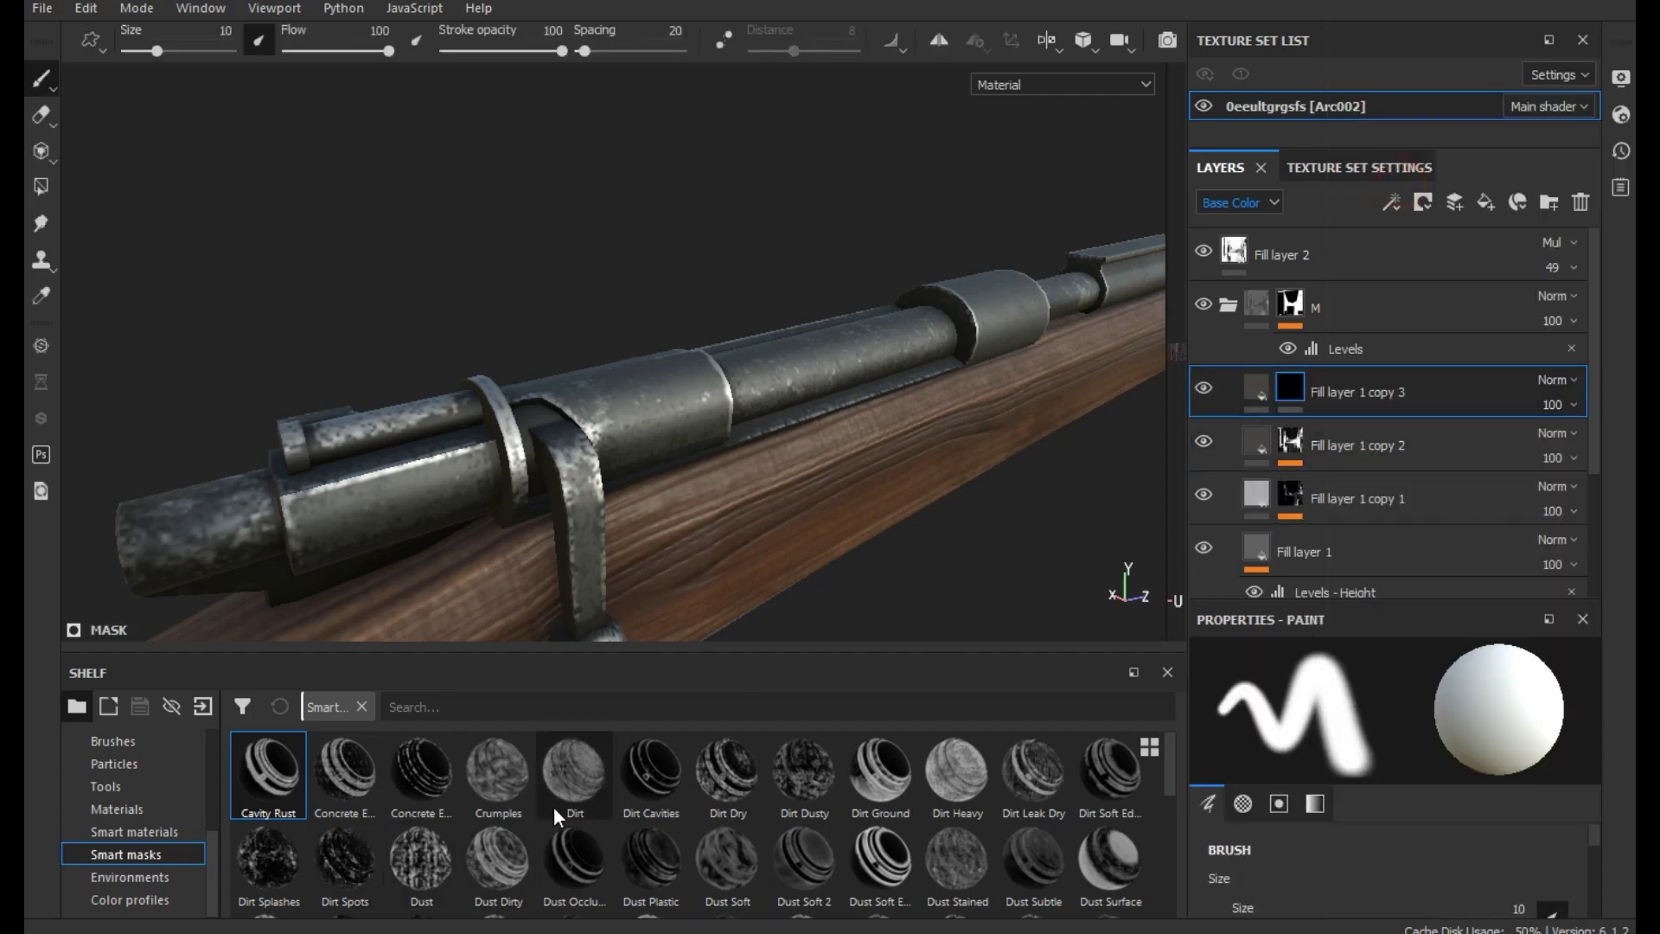
Apply the Dirt smart mask from the shelf to Fill layer 1 copy 3
drag(601, 807, 1314, 386)
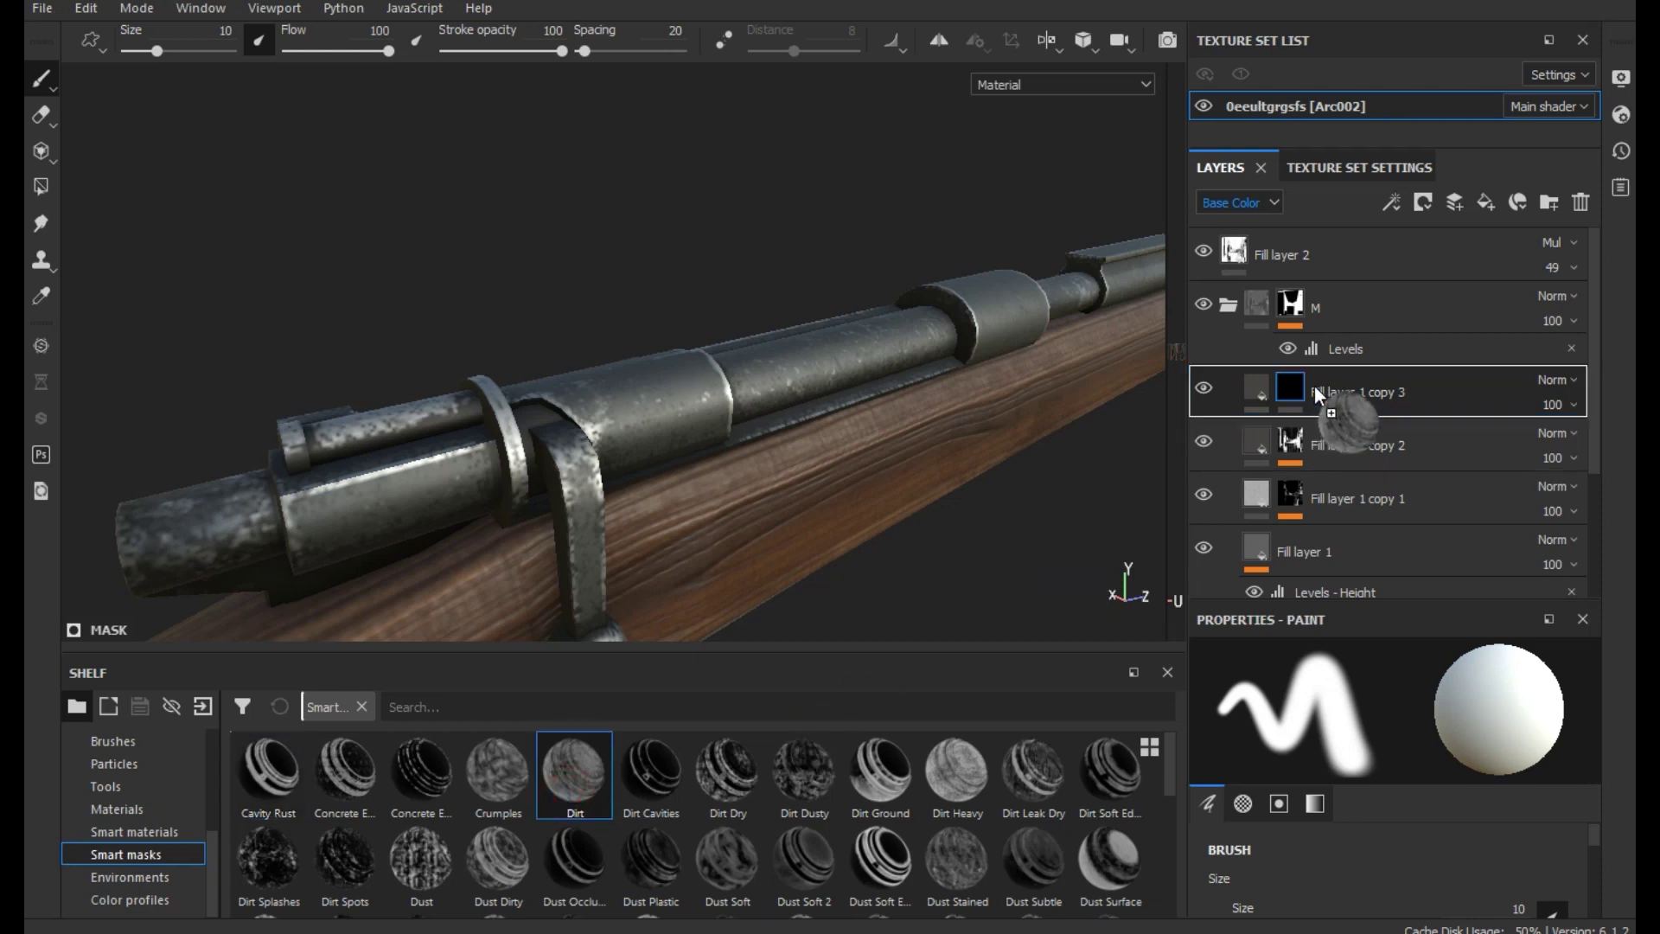
drag(1315, 386, 1314, 386)
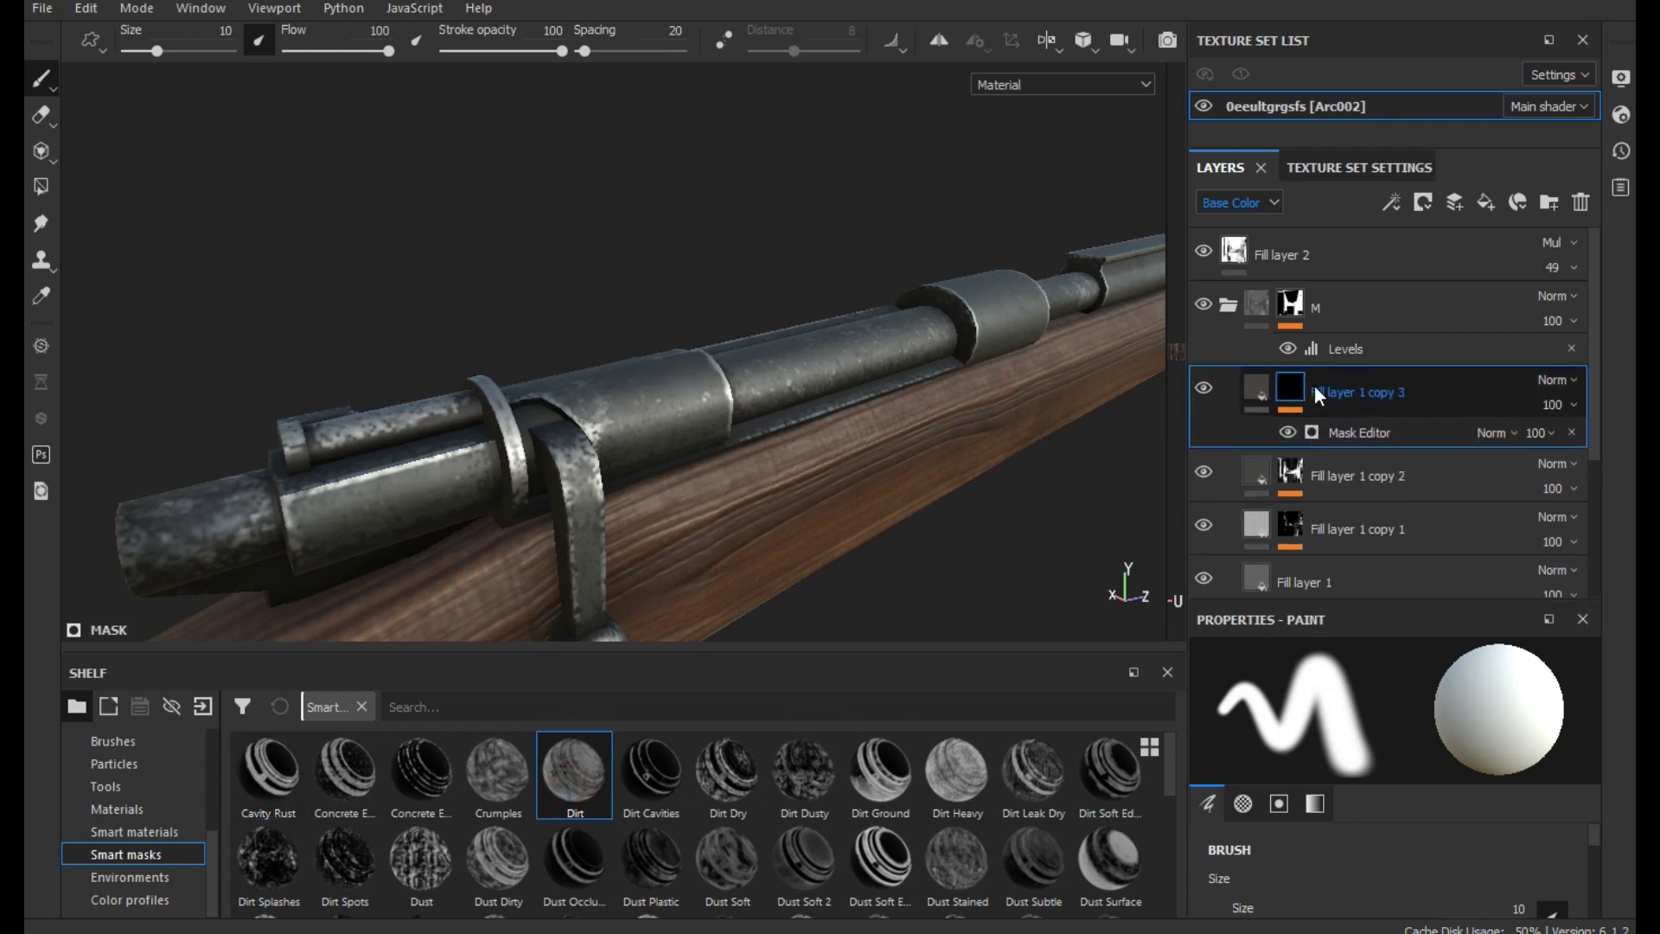
click(1257, 396)
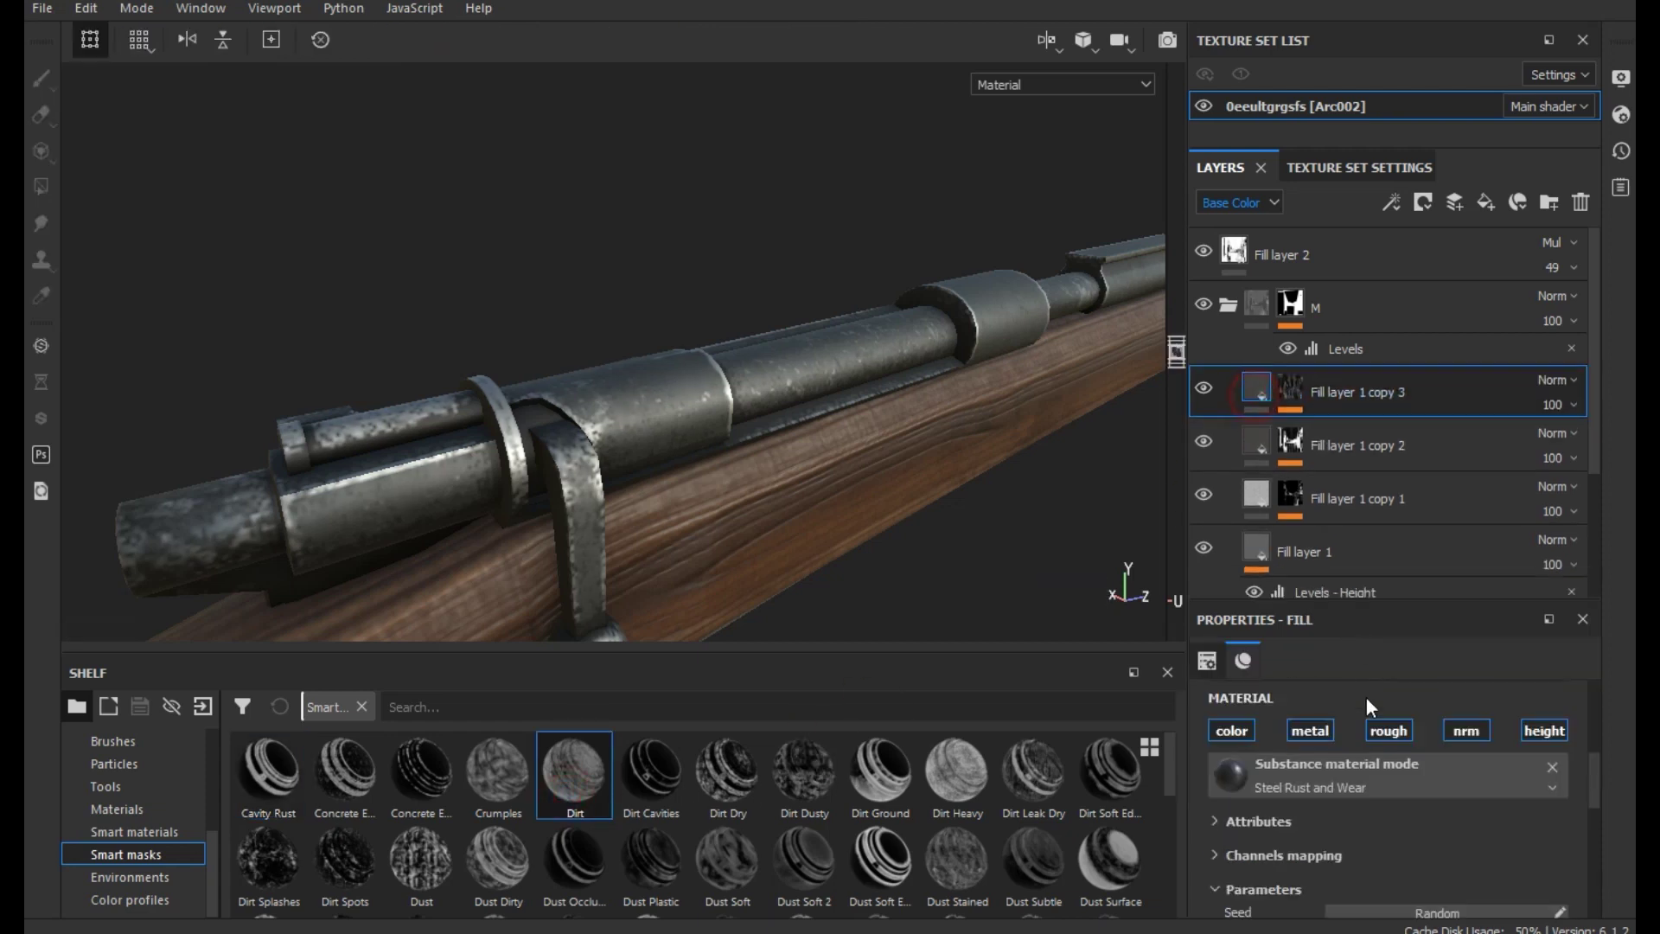
Make Fill layer 1 copy 3's metal colour pure black and compare the layer on and off
scroll(1391, 822, down, 3)
click(1377, 817)
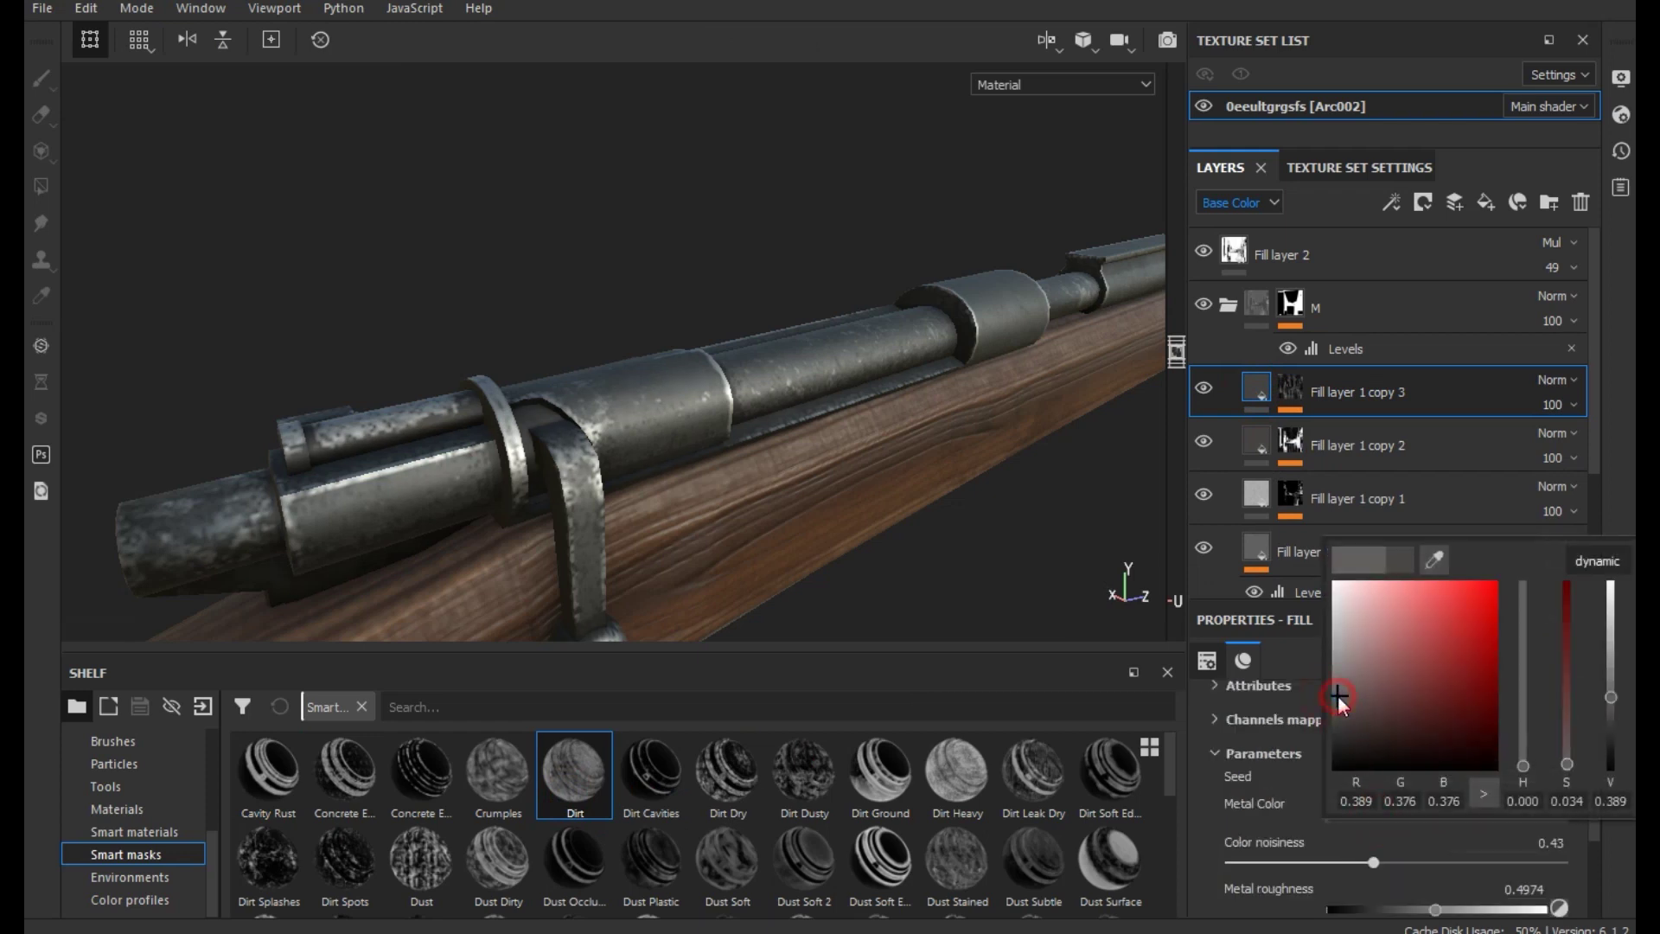
drag(1337, 695, 1323, 624)
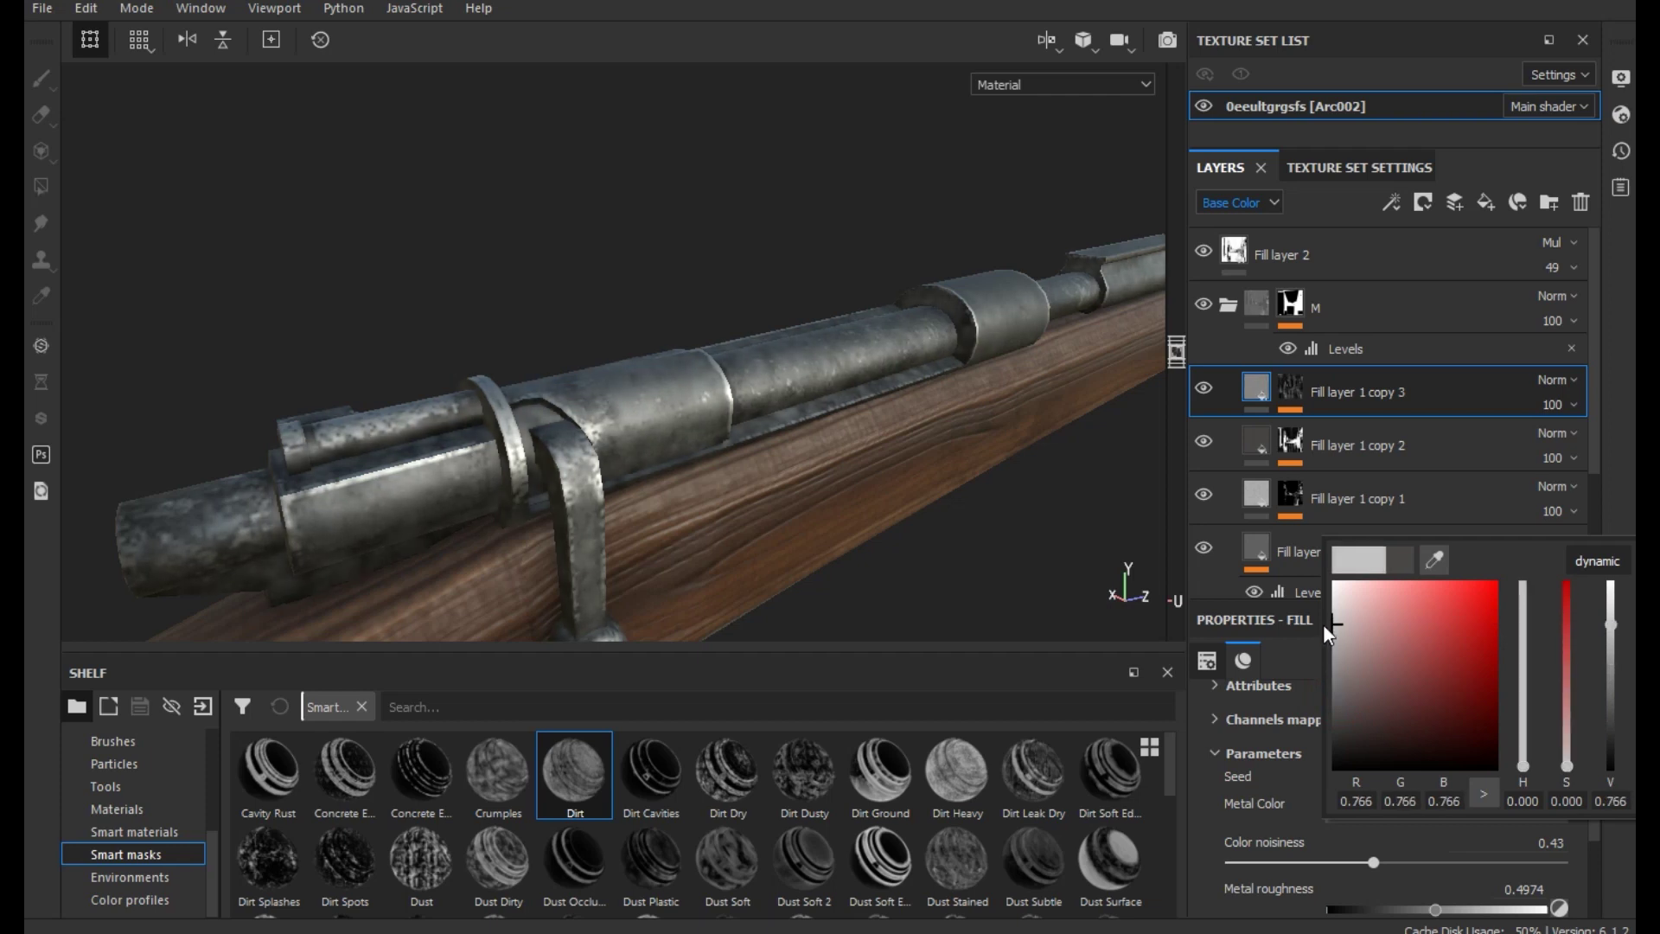
click(946, 550)
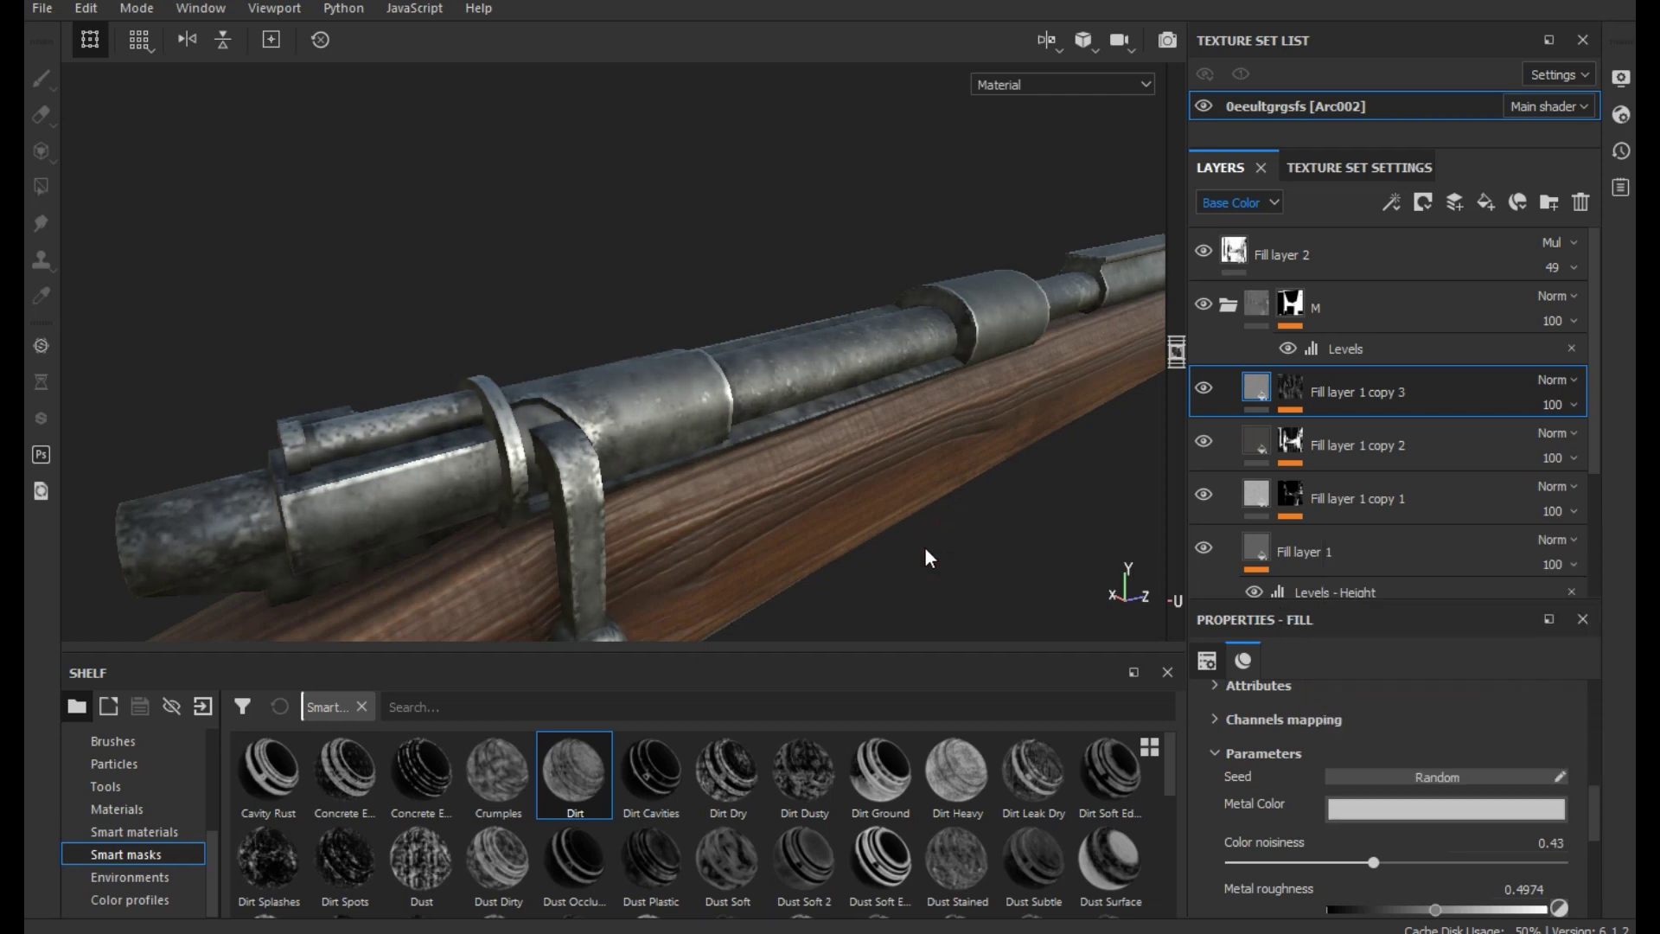
alt+drag(925, 547, 918, 612)
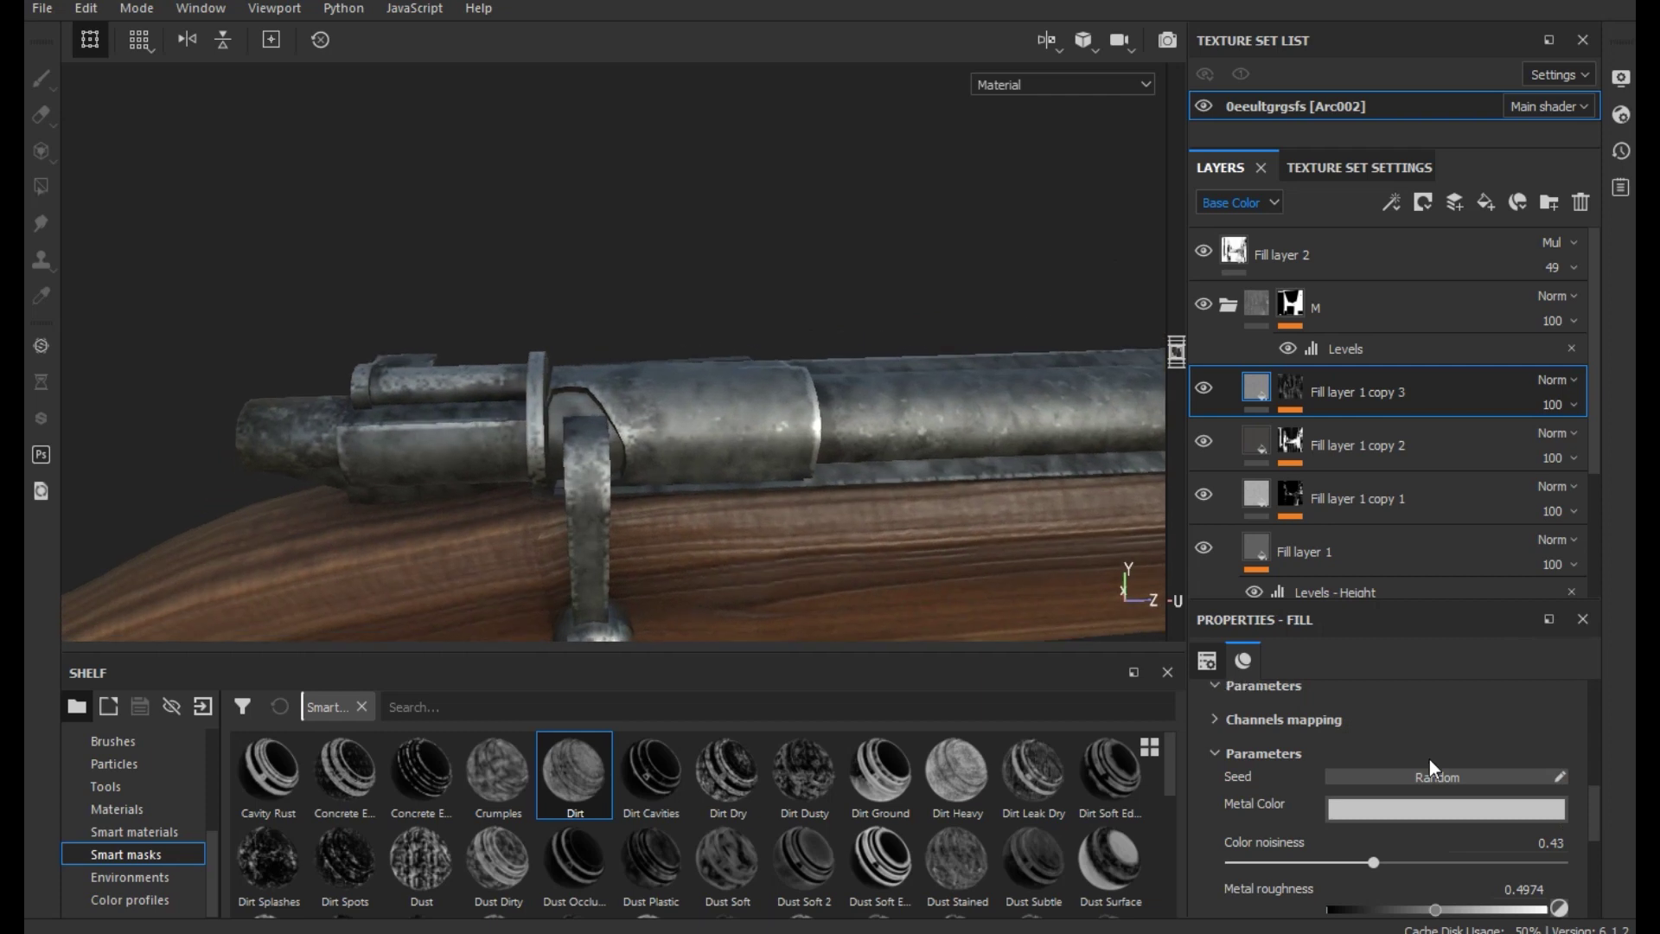
scroll(1429, 759, down, 2)
click(1409, 740)
mouse_move(1335, 573)
mouse_down()
mouse_move(1342, 679)
mouse_move(1328, 579)
mouse_move(1327, 688)
mouse_up()
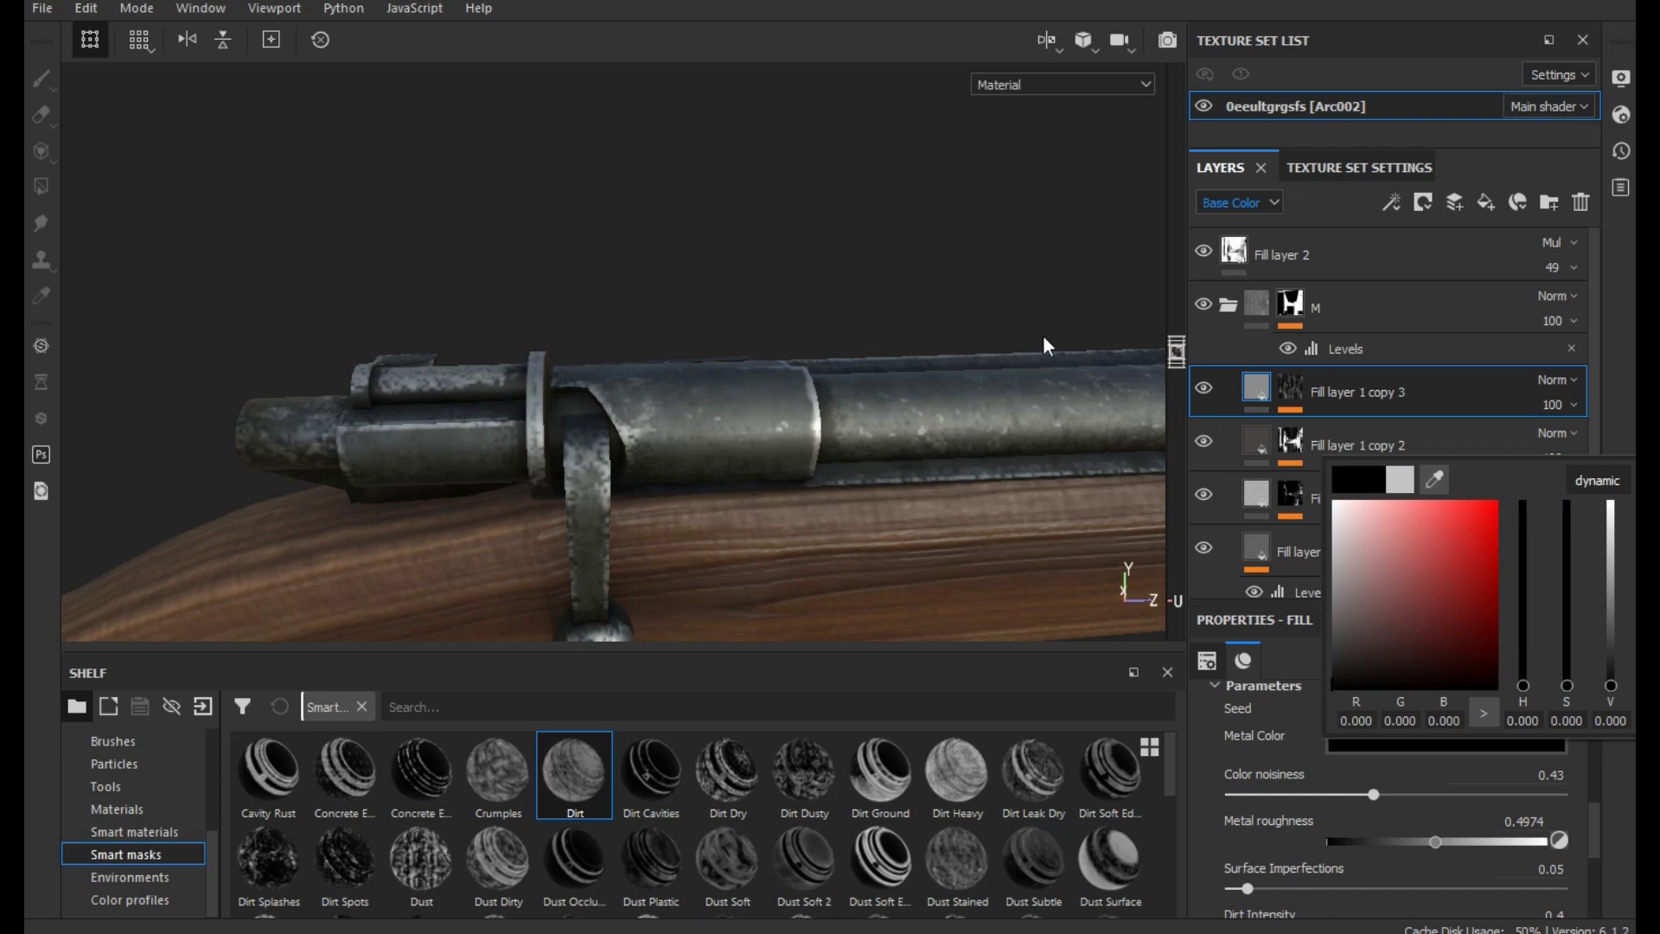
click(1204, 391)
click(1205, 391)
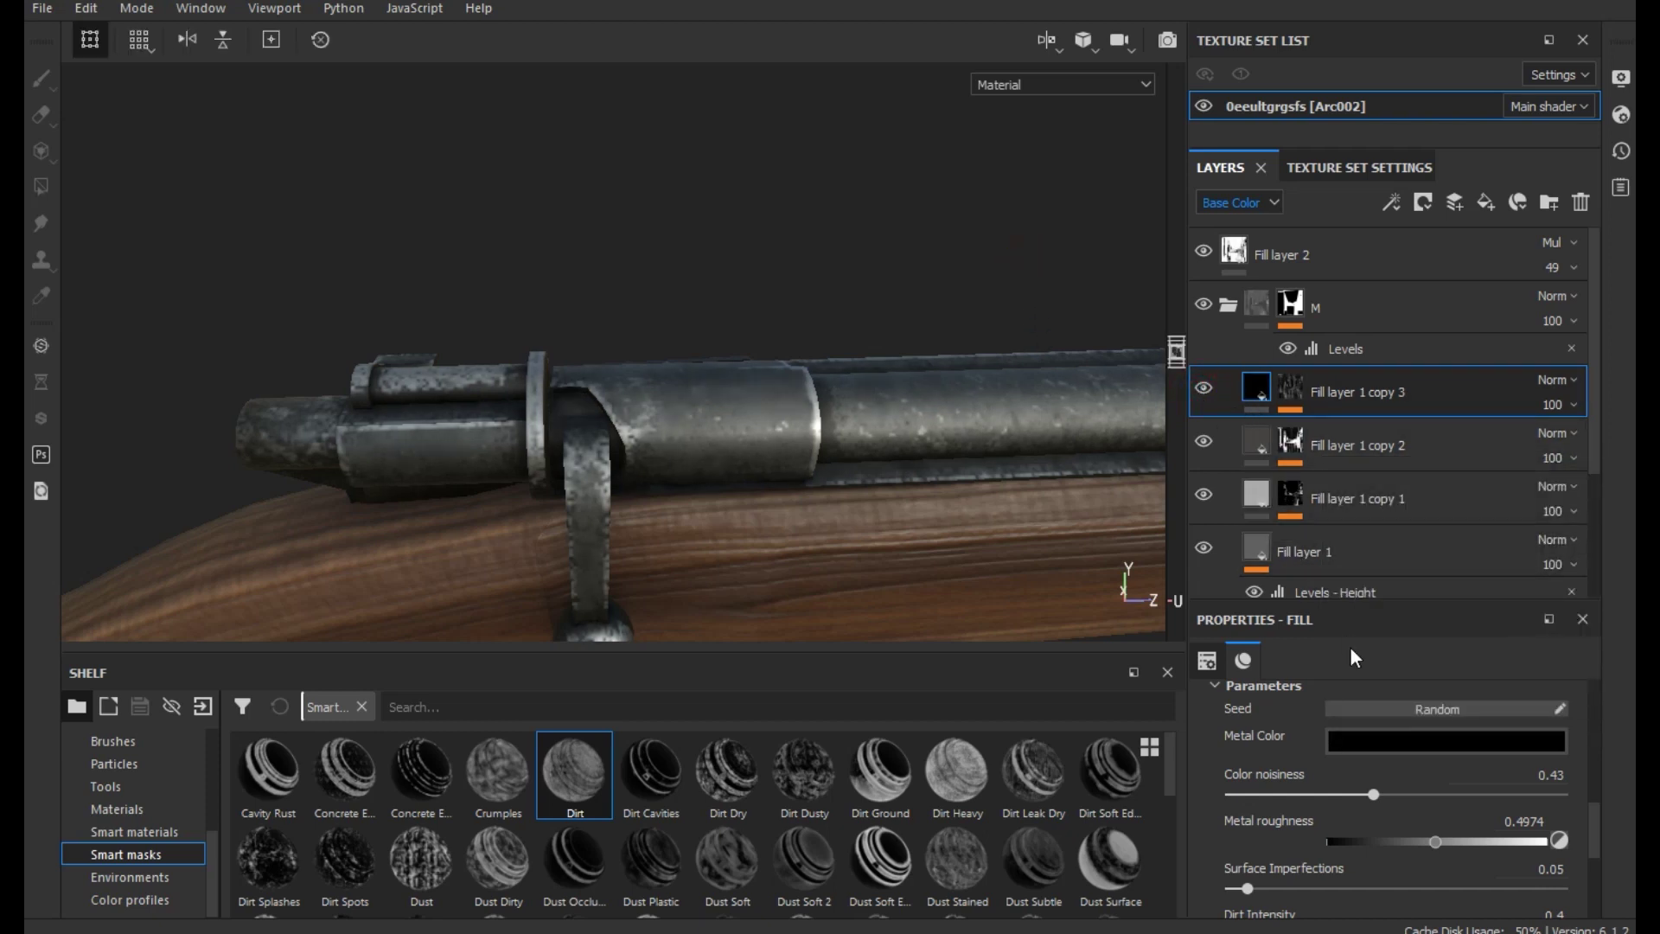
Tune the copy 3 Dirt mask to balance 0.78 and contrast 0.69, checking the dirt on the bolt
click(1297, 396)
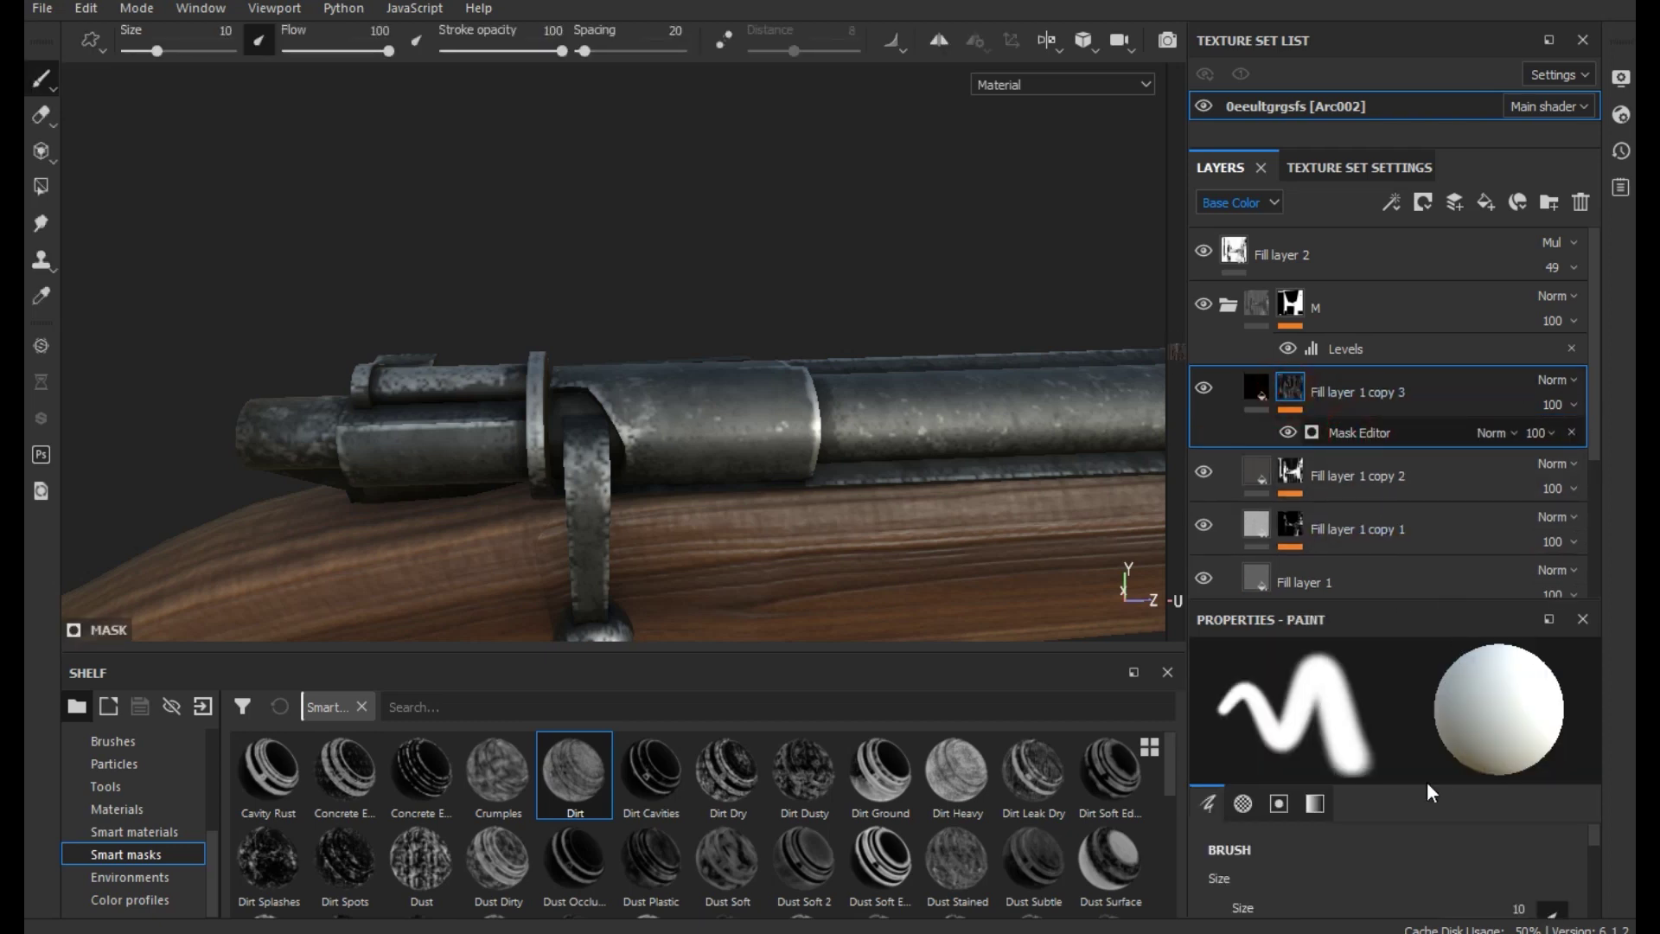
click(1394, 866)
drag(1330, 866, 1295, 866)
drag(1409, 823, 1495, 823)
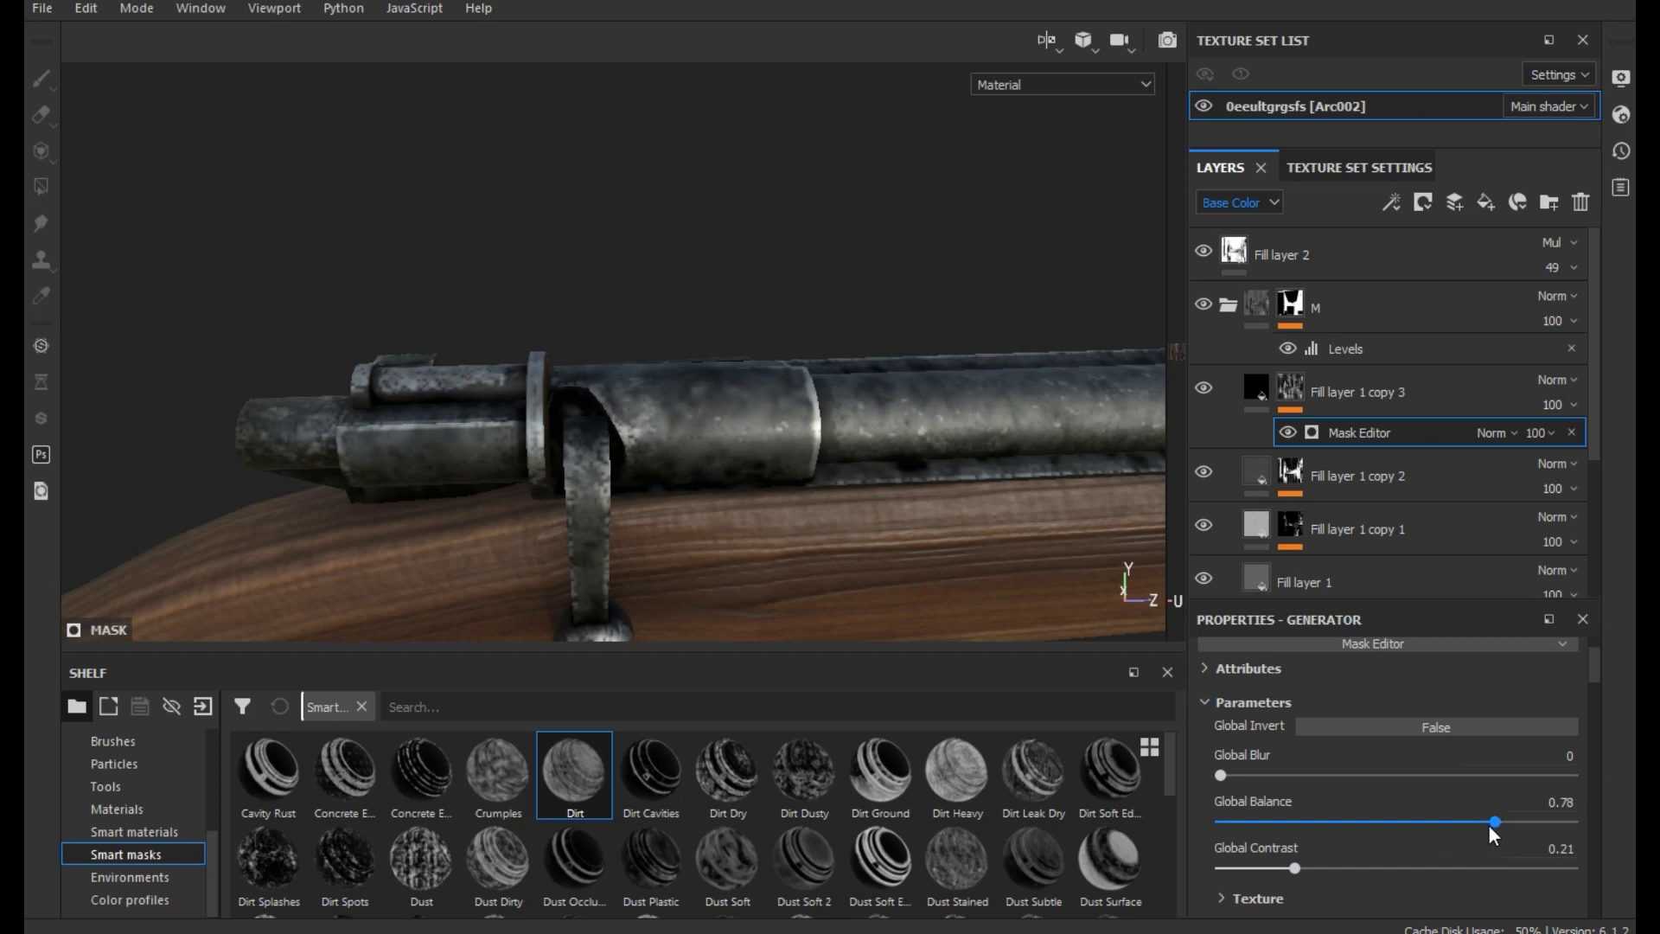
drag(1294, 869, 1424, 869)
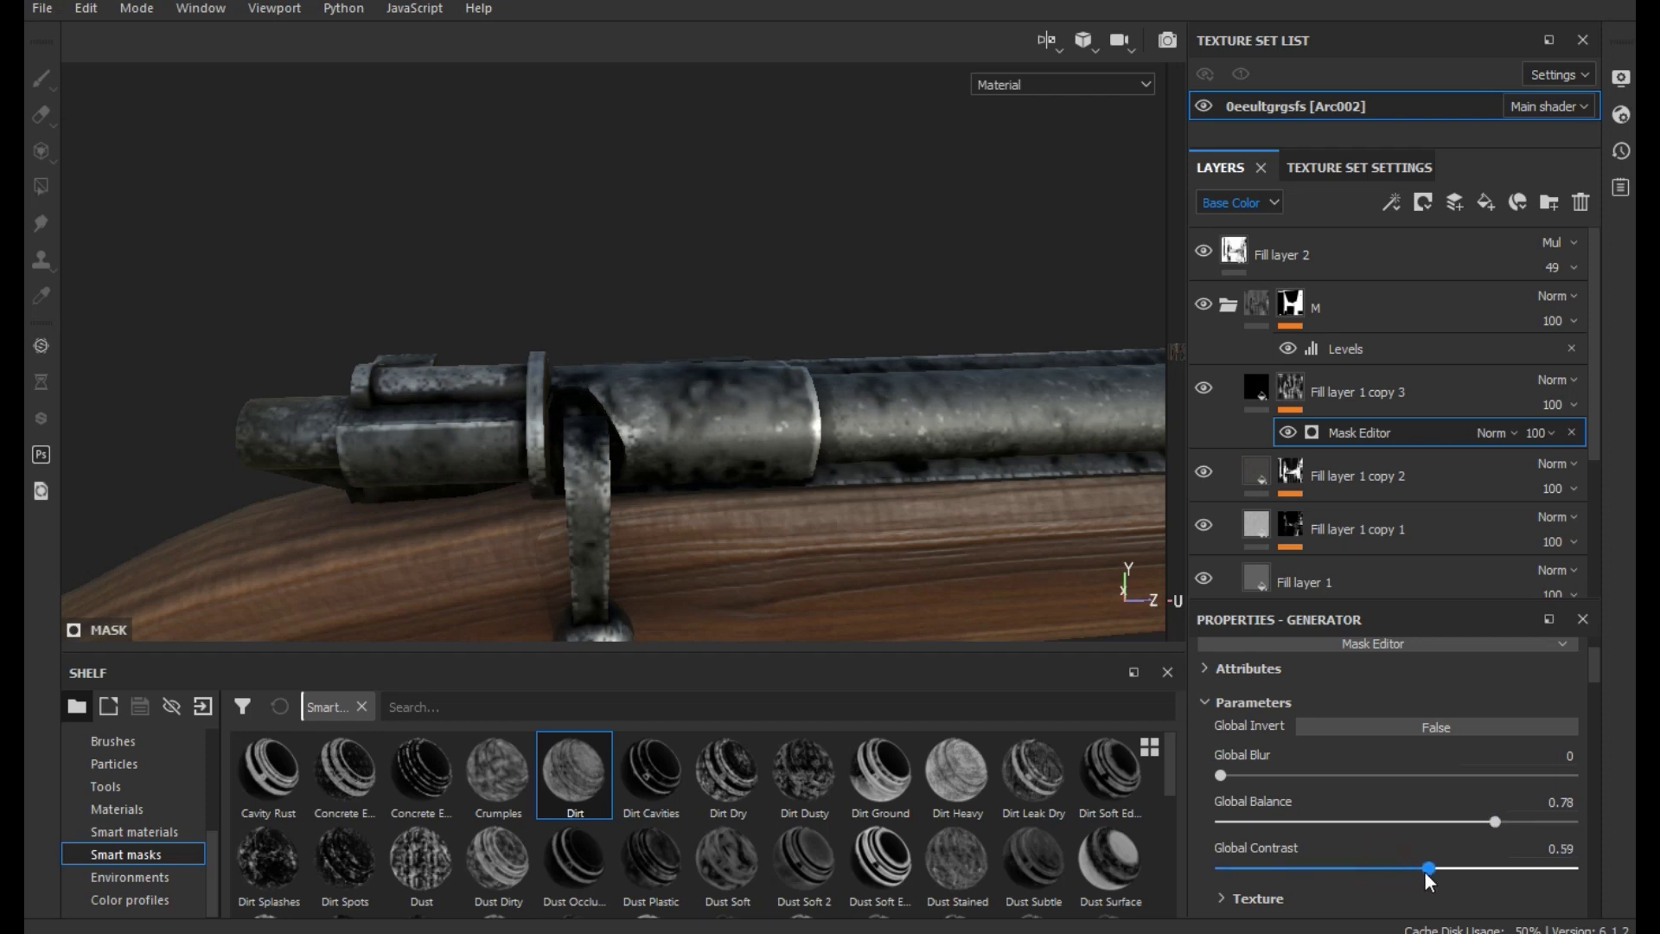
click(1463, 869)
mouse_move(645, 234)
alt+mouse_down()
mouse_move(688, 404)
mouse_move(603, 574)
alt+mouse_up()
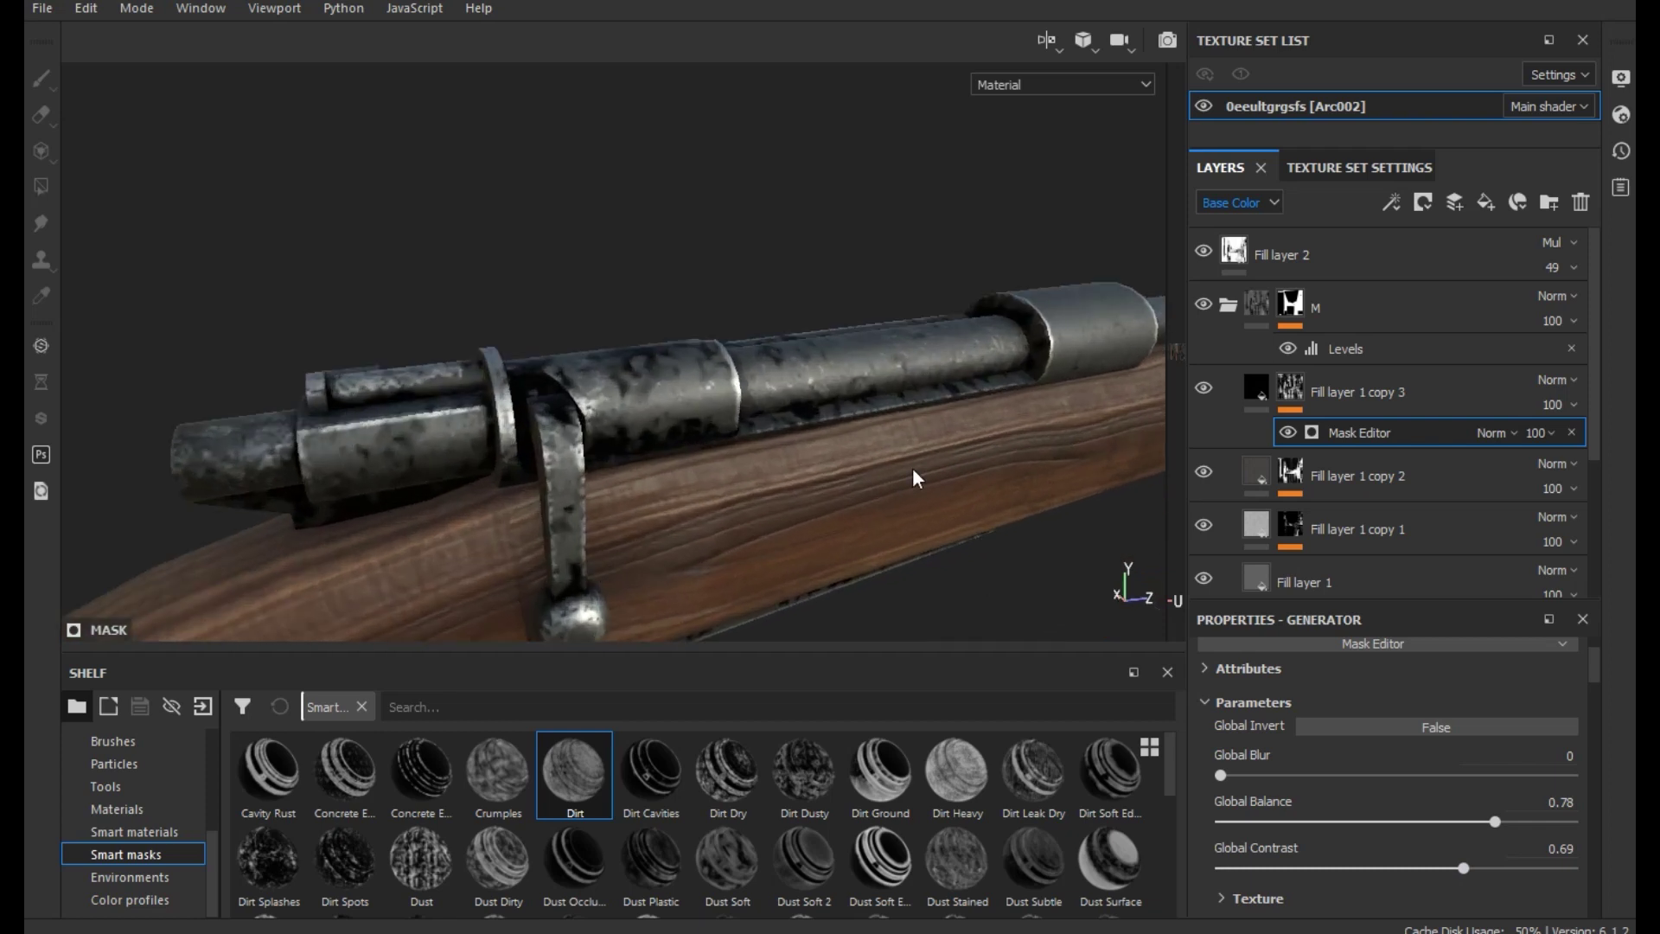
alt+drag(912, 475, 1128, 599)
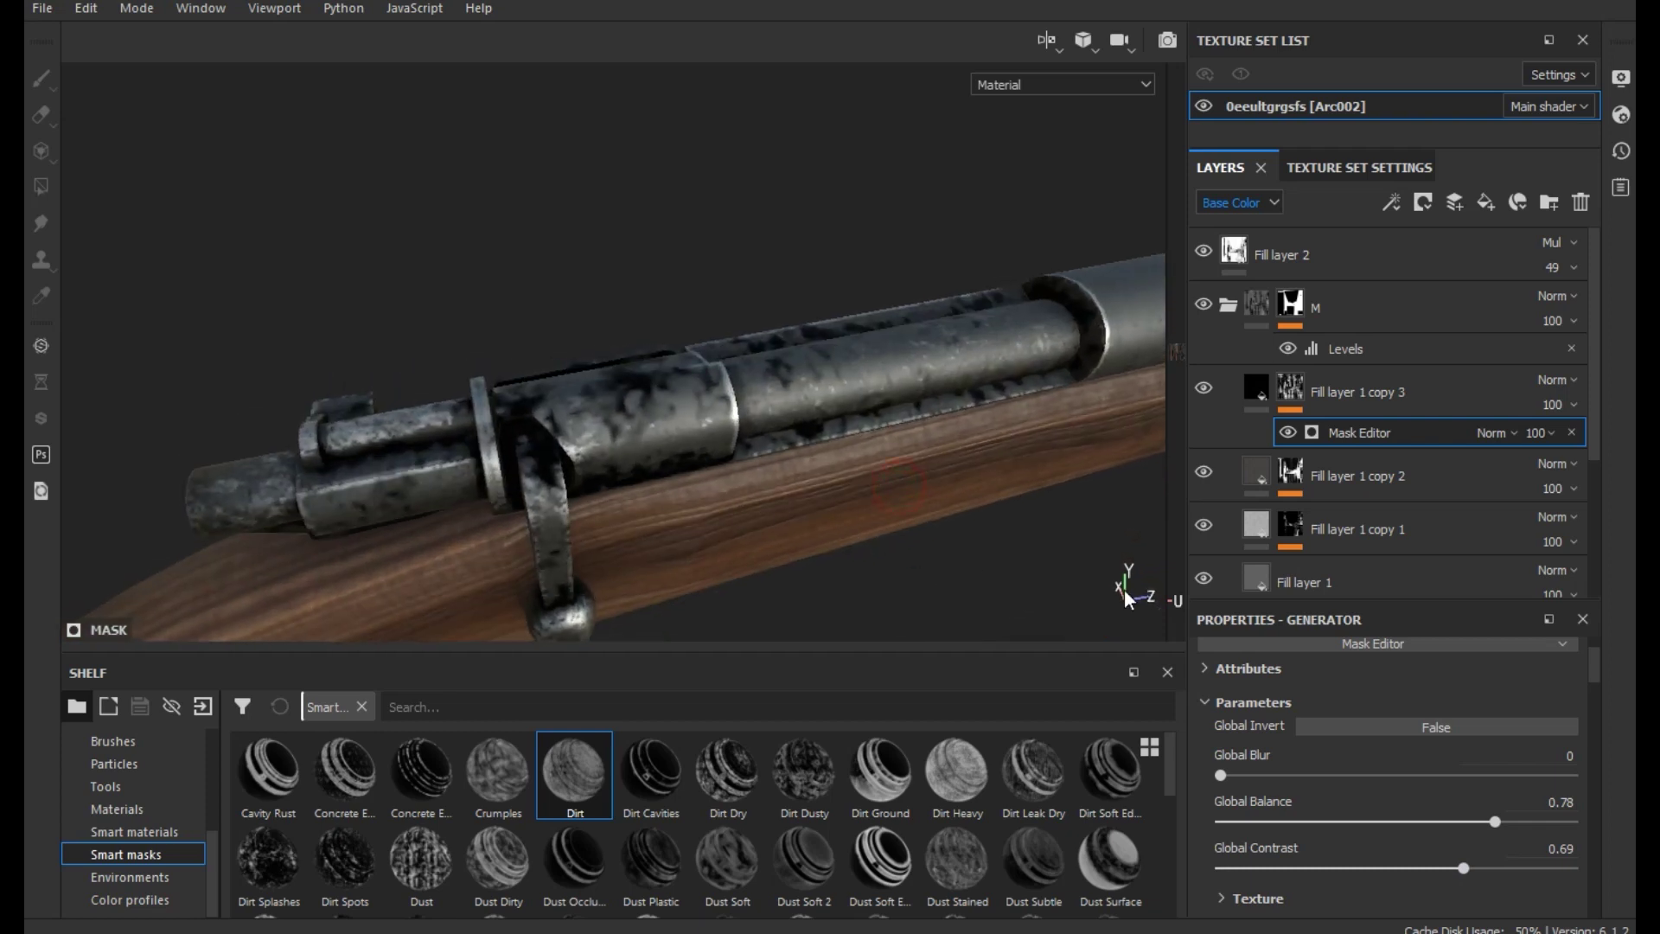
click(1257, 386)
scroll(1368, 917, down, 1)
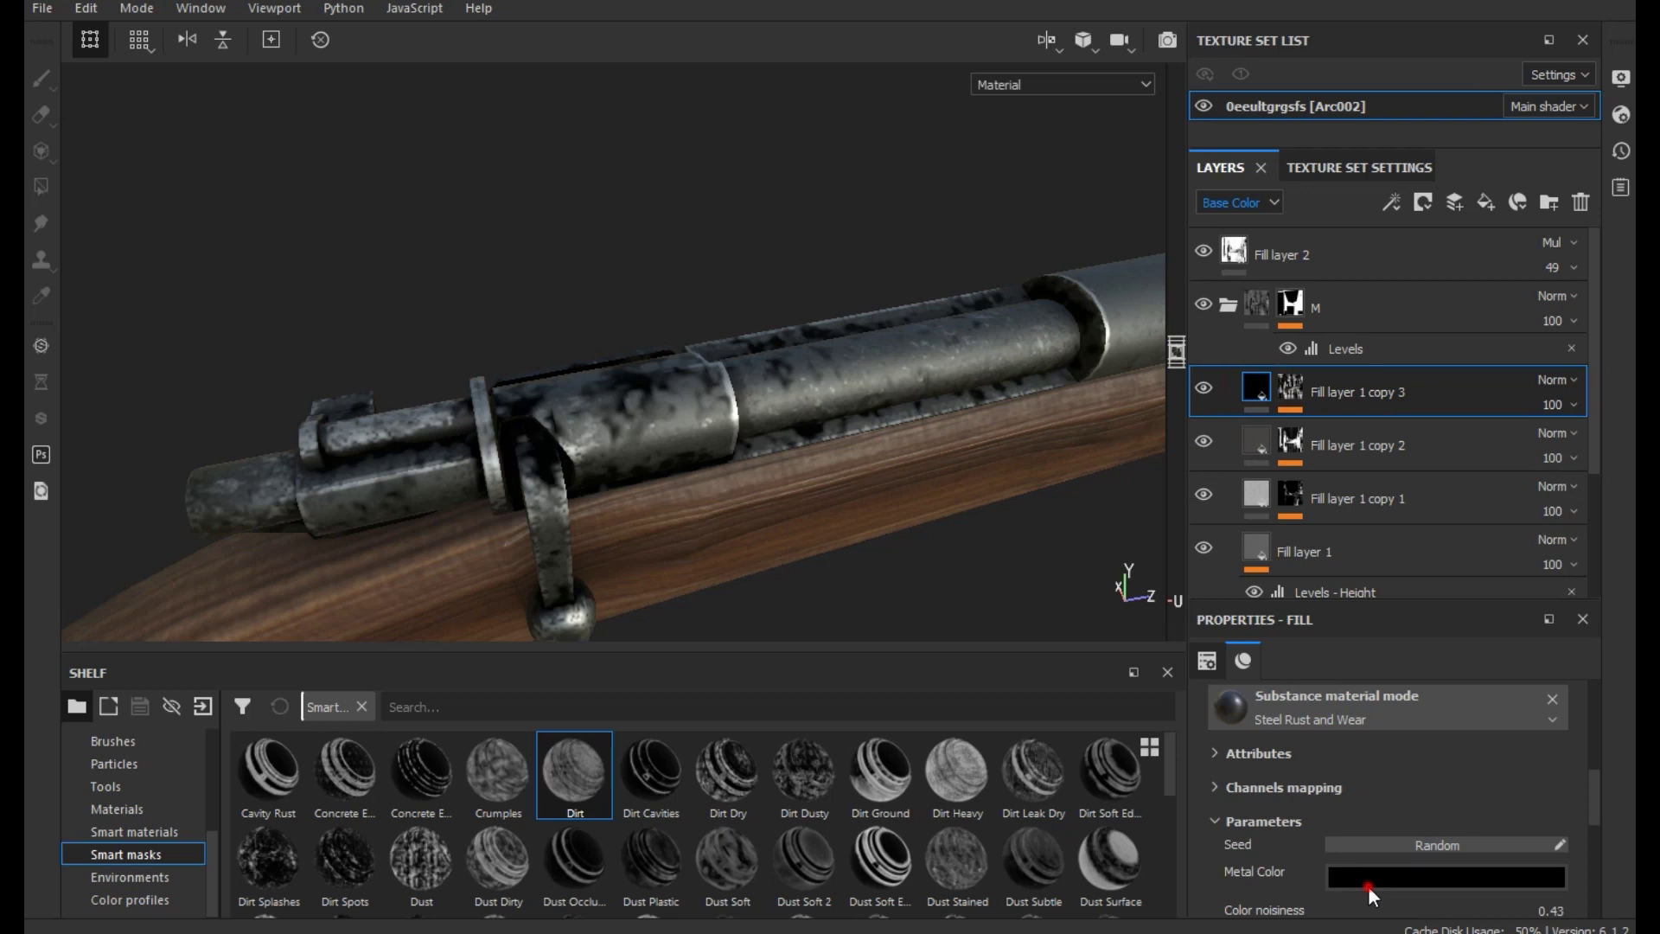
Lighten Fill layer 1 copy 3's metal colour to a dark grey
click(1368, 885)
drag(1336, 808, 1330, 778)
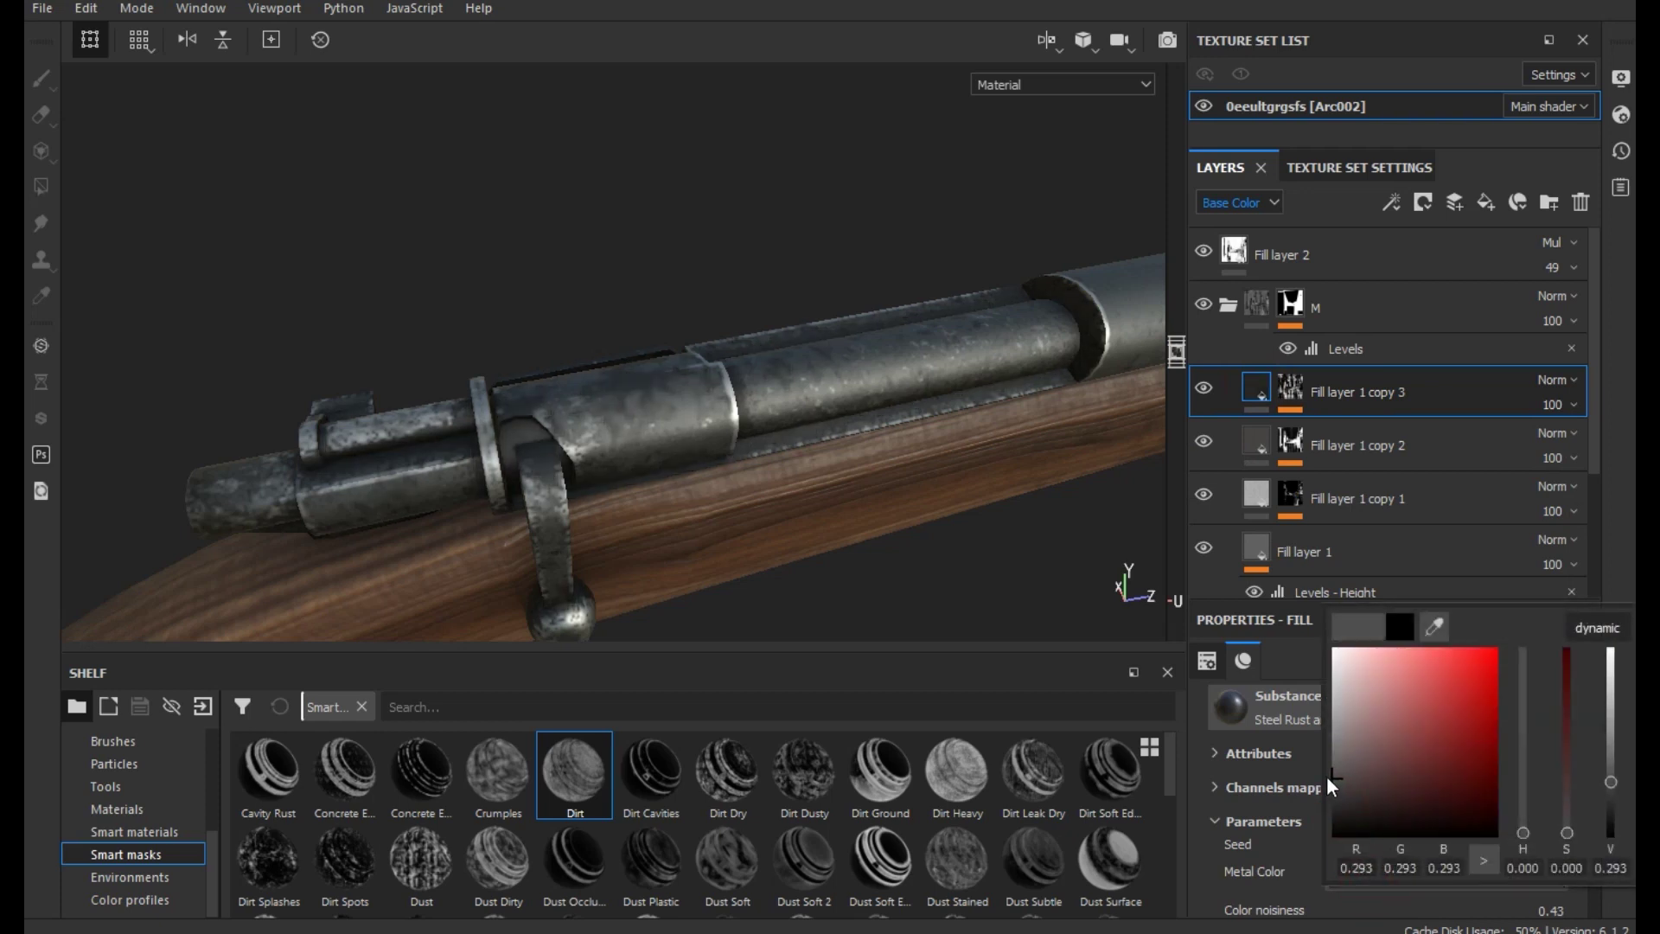
click(1003, 556)
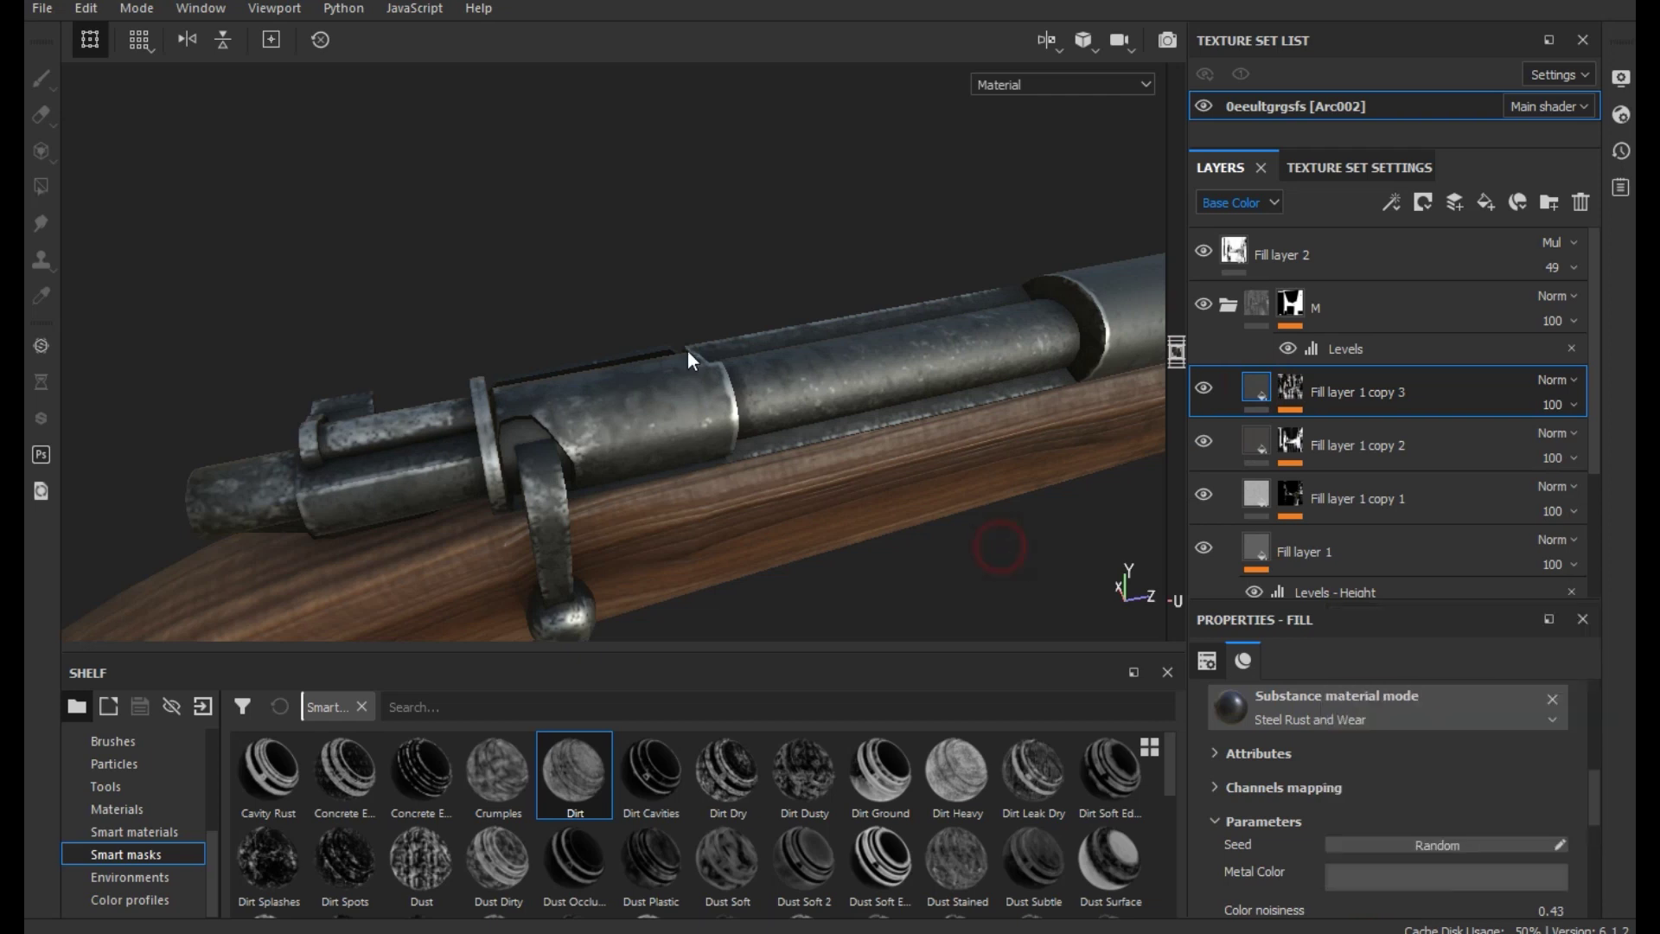
Zoom and orbit for close views of the barrel, receiver and stock
alt+drag(985, 530, 674, 415)
scroll(657, 411, up, 2)
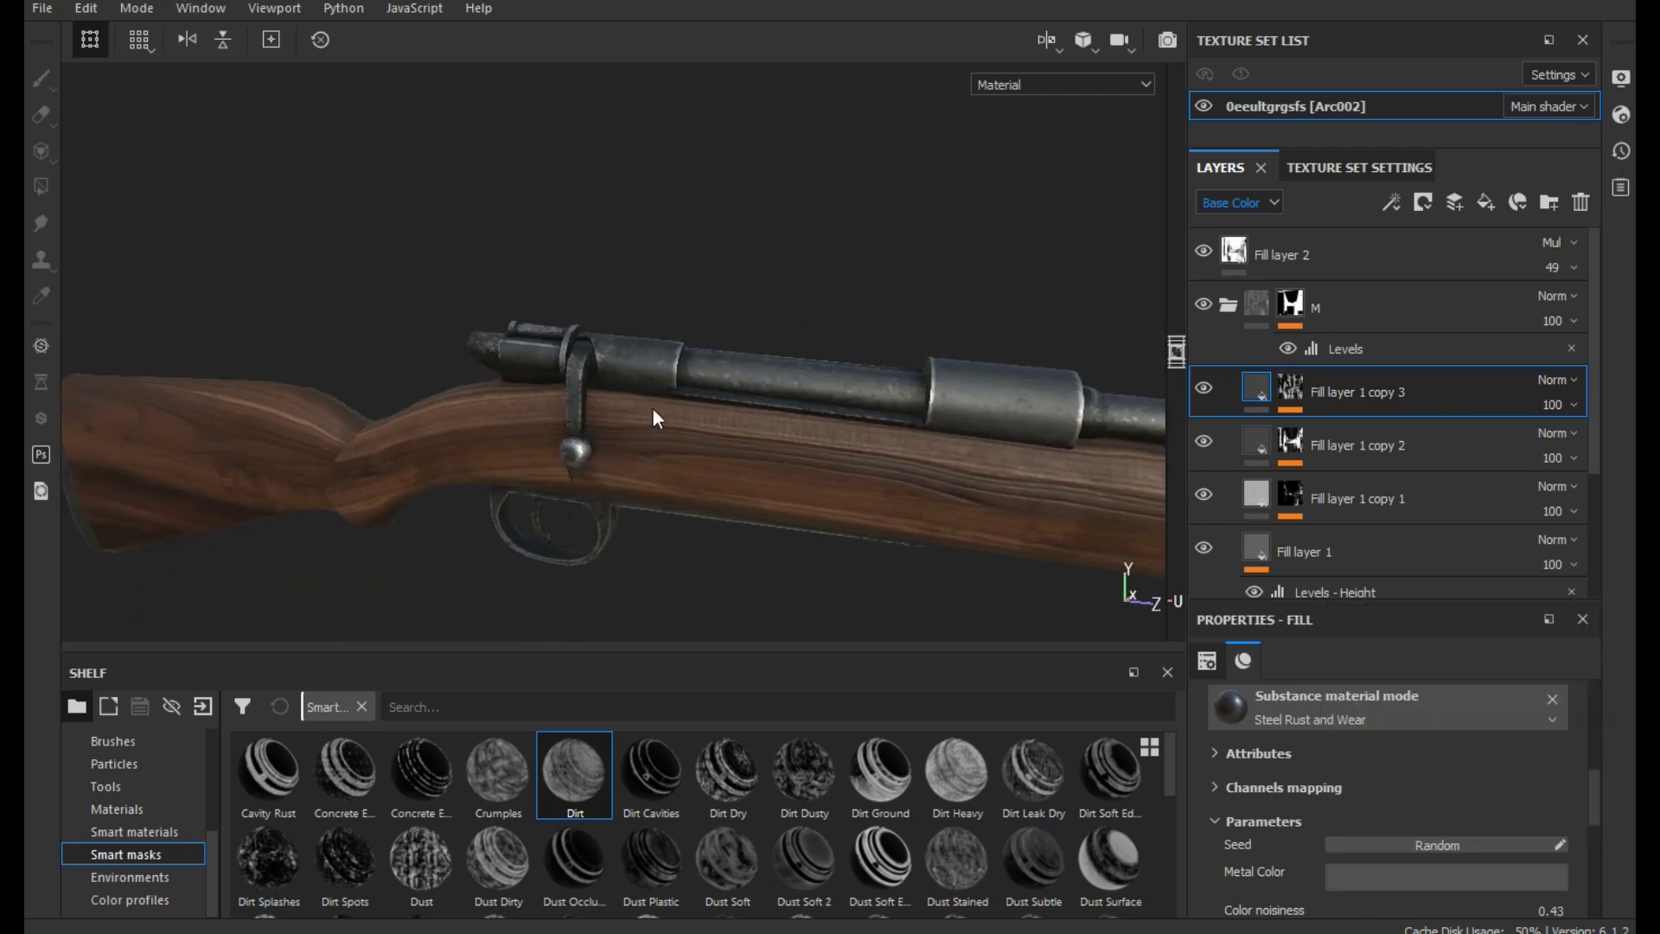
scroll(652, 407, up, 2)
scroll(652, 407, up, 2)
mouse_move(688, 391)
alt+mouse_down()
mouse_move(997, 444)
mouse_move(951, 445)
alt+mouse_up()
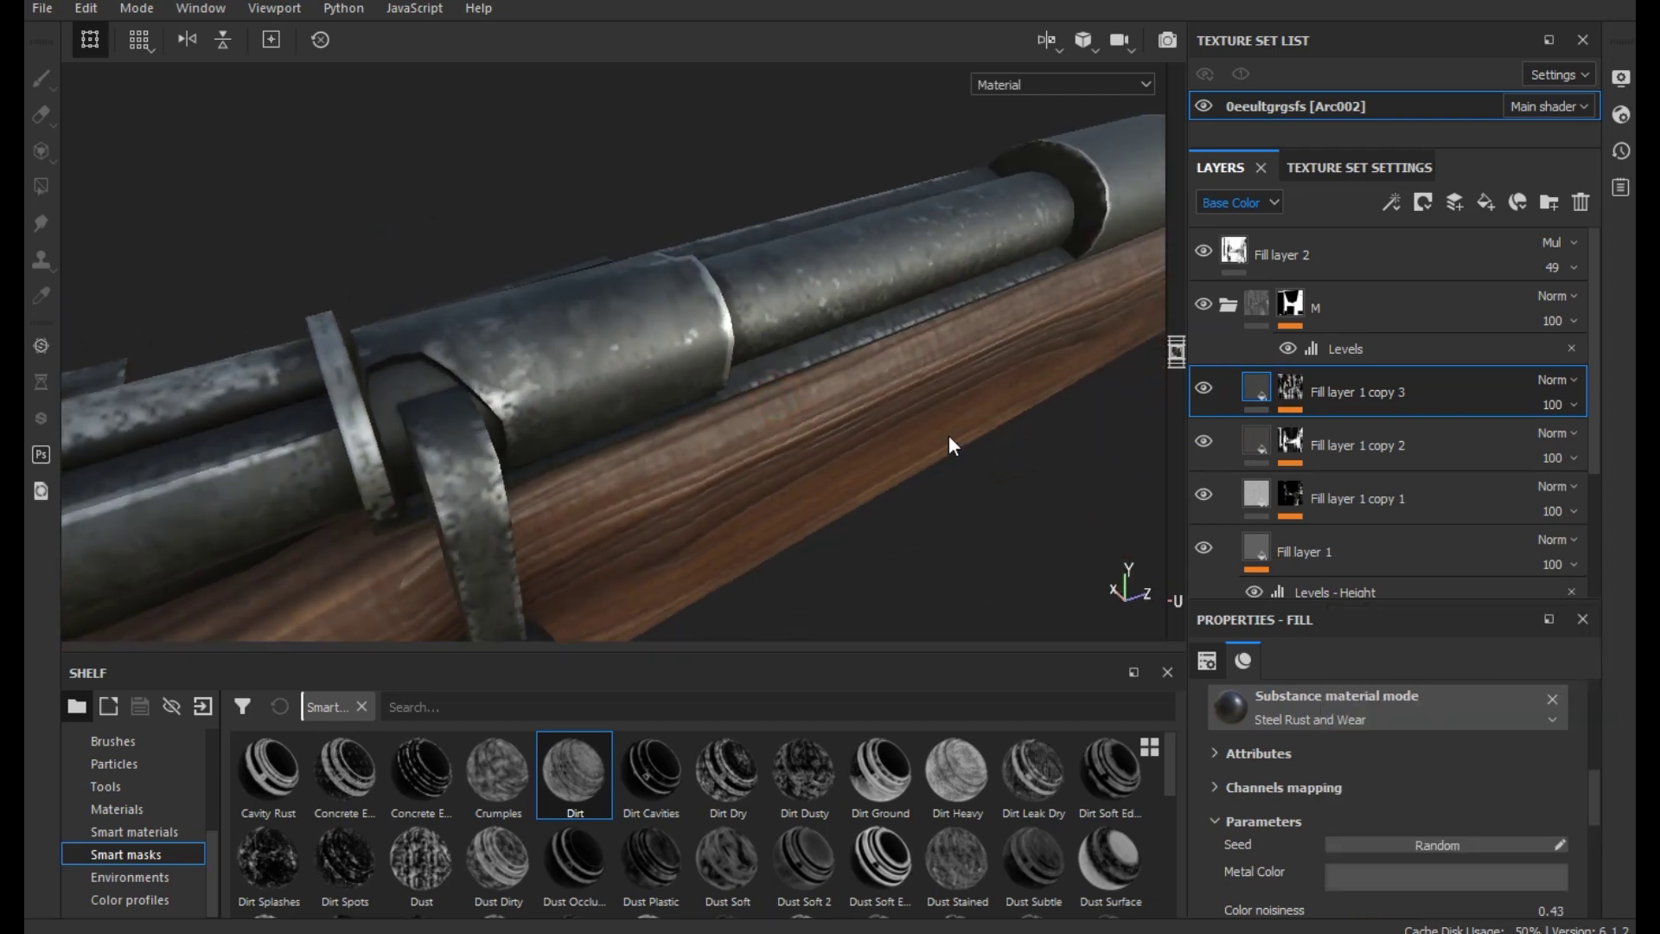
scroll(402, 287, down, 3)
alt+drag(402, 287, 749, 357)
Inspect the receiver at an angle, then select Fill layer 1 copy 3's mask
scroll(1003, 328, up, 3)
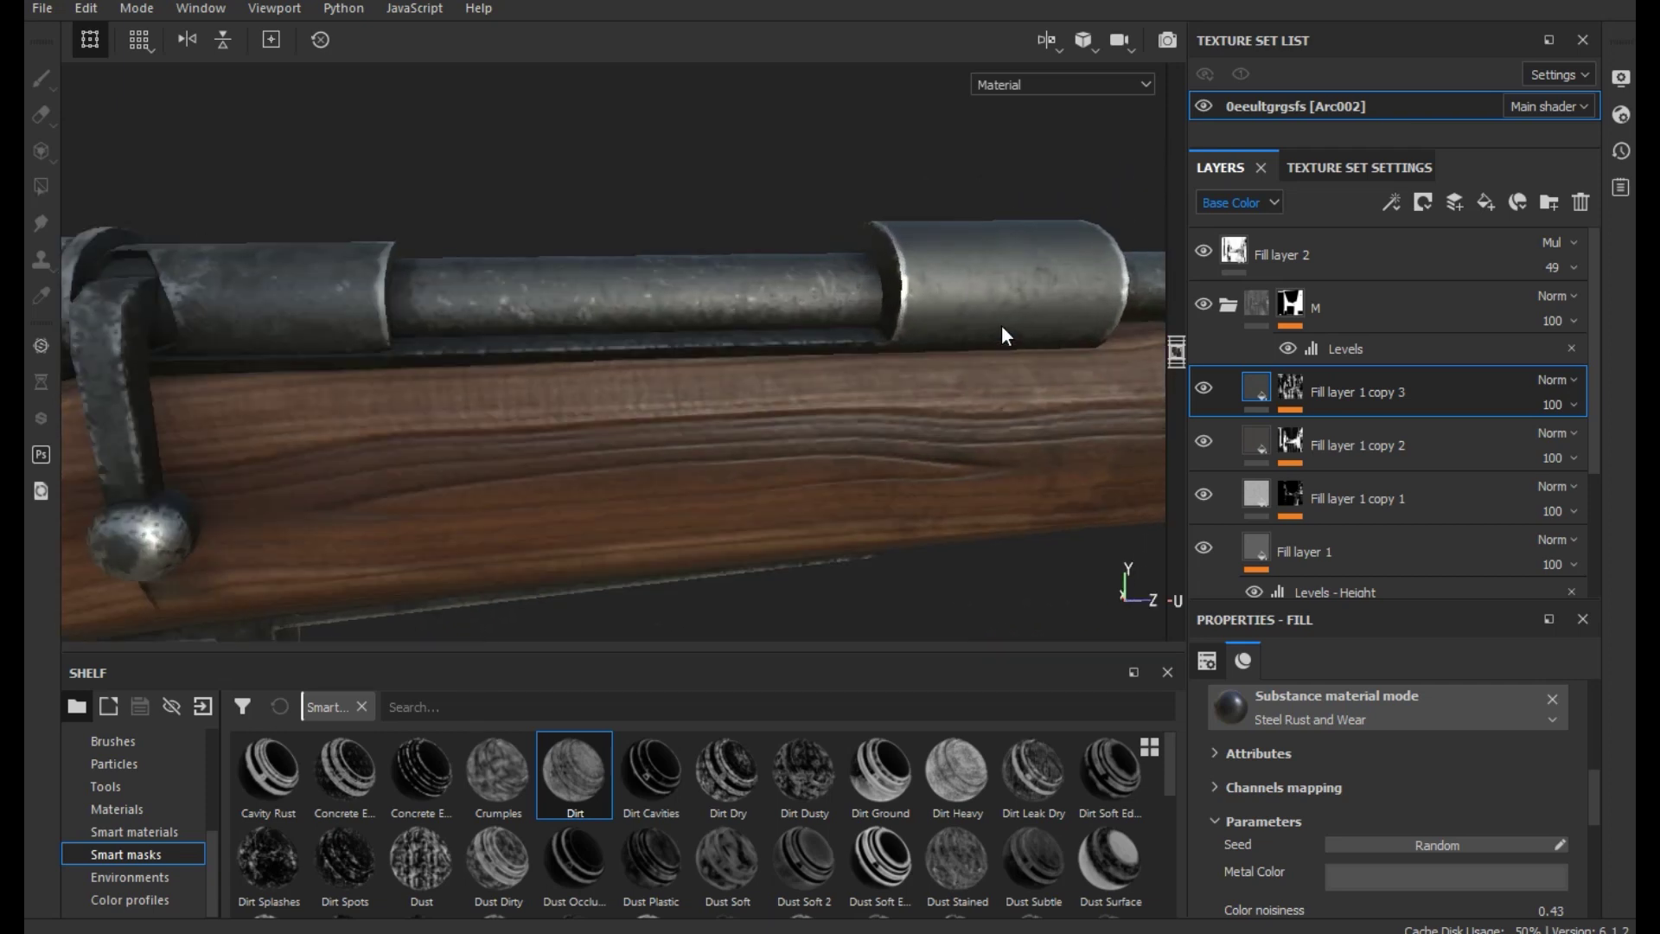
scroll(1003, 328, up, 2)
scroll(1001, 324, down, 3)
mouse_move(1001, 324)
alt+mouse_down()
mouse_move(1011, 425)
mouse_move(760, 485)
alt+mouse_up()
scroll(760, 485, up, 2)
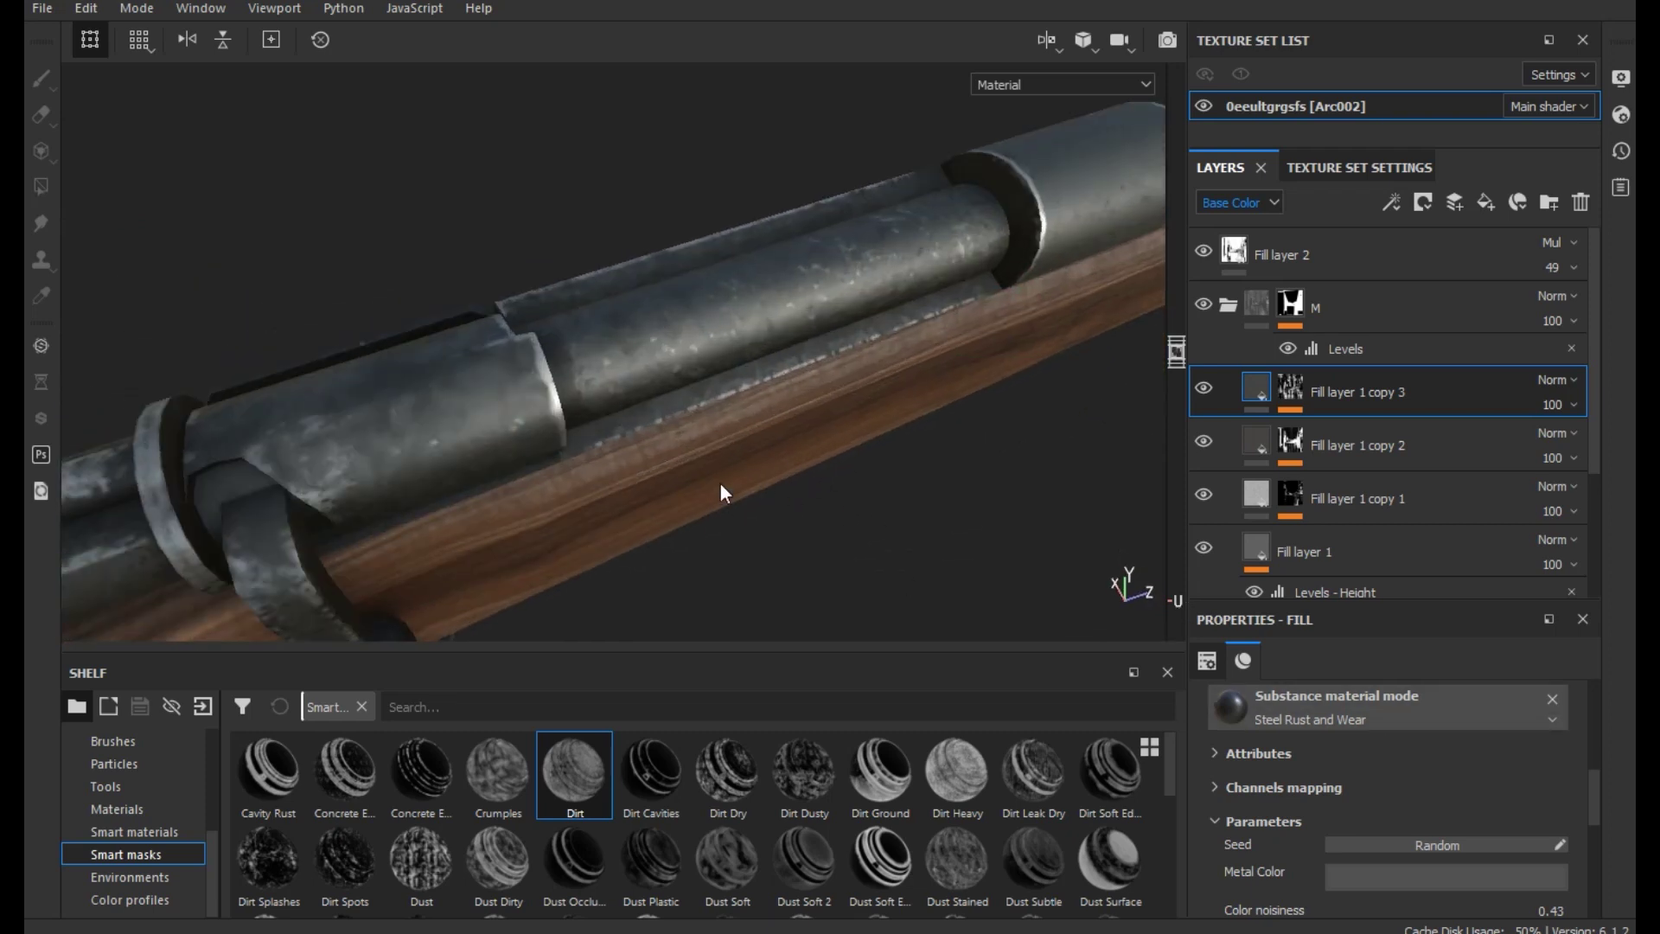
scroll(835, 476, up, 1)
click(1290, 389)
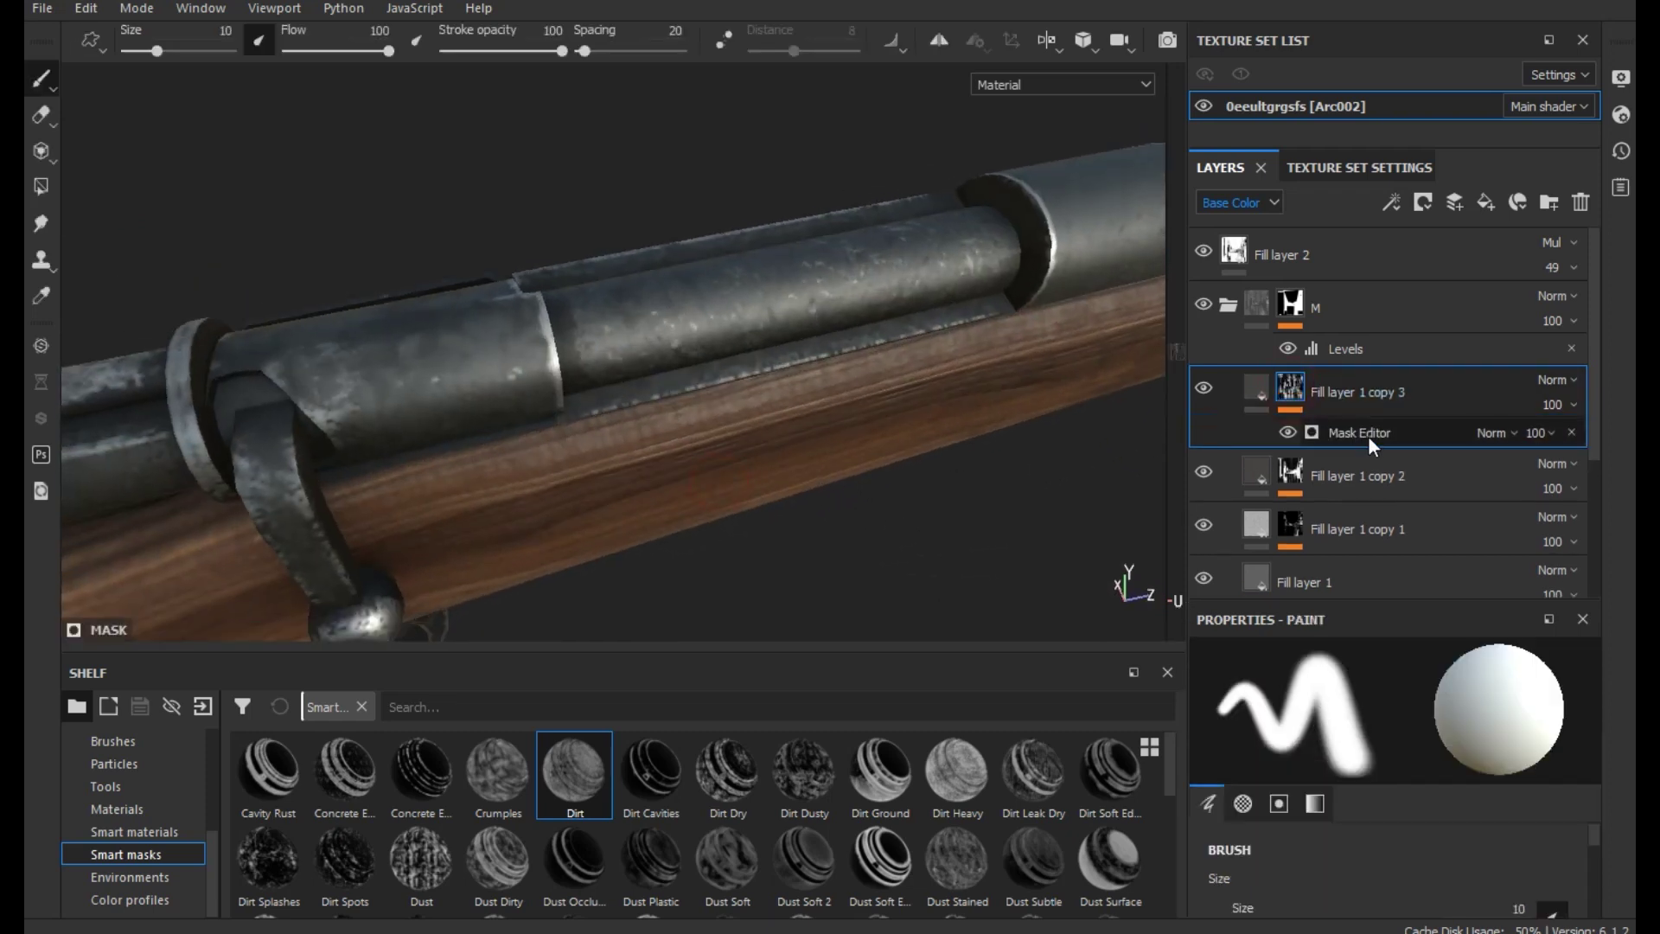
Adjust the Dirt mask's global contrast to 0.63, checking the rifle's side profile
click(1371, 437)
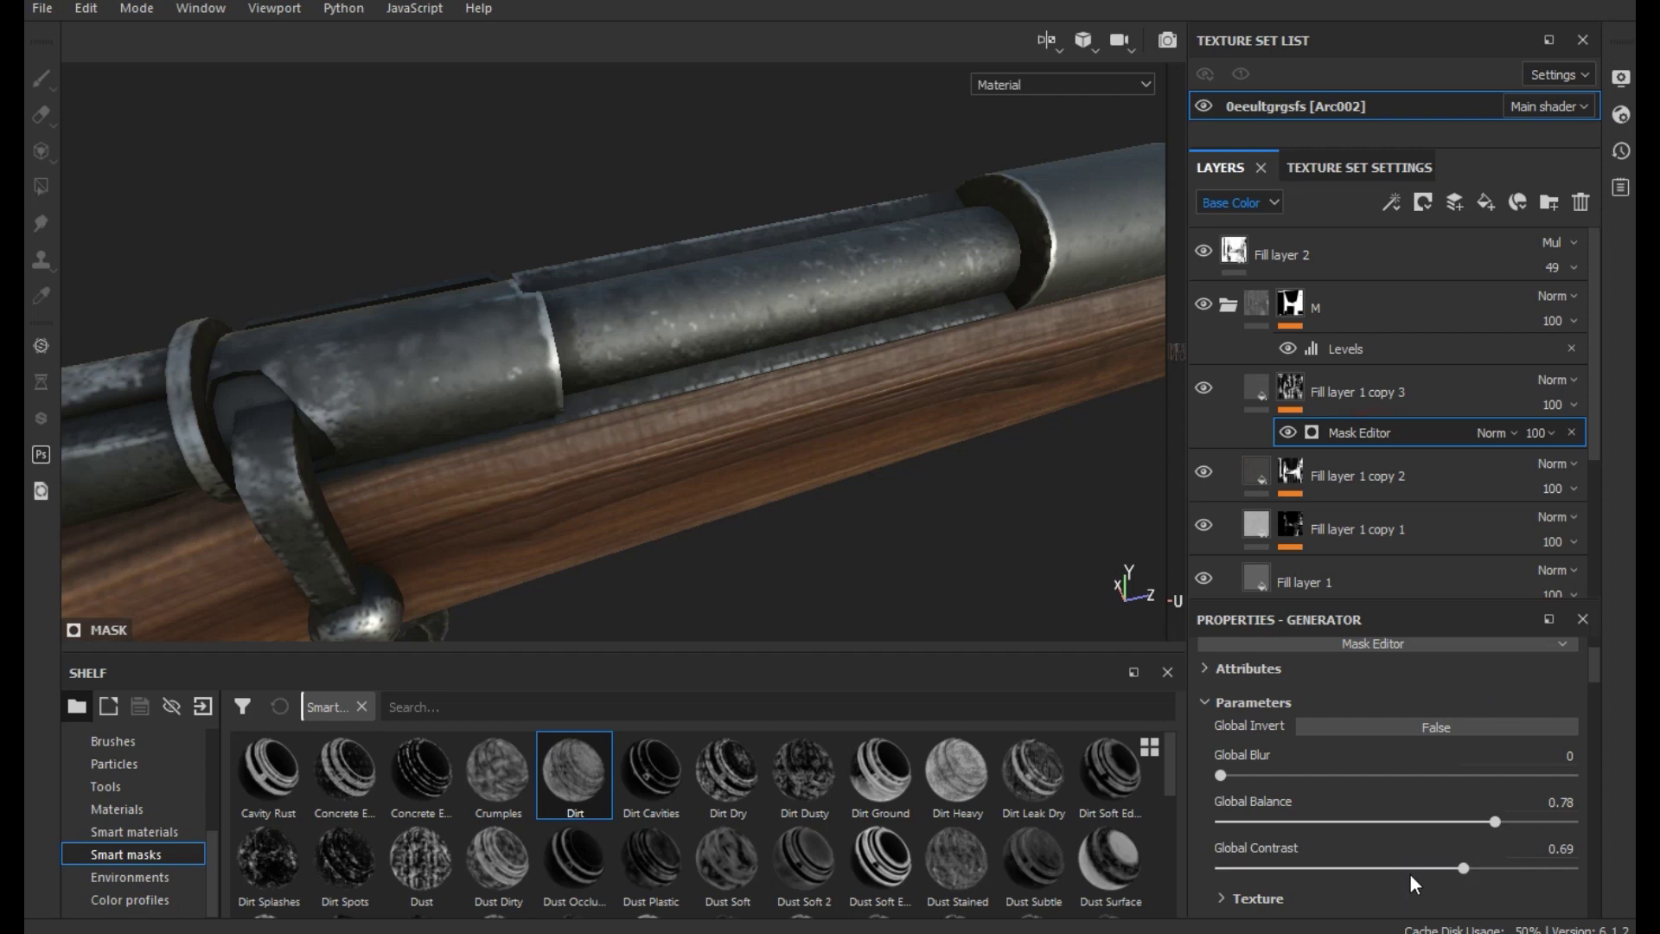
mouse_move(1463, 867)
mouse_down()
mouse_move(1519, 868)
mouse_move(1519, 822)
mouse_up()
drag(1519, 868, 1441, 868)
scroll(737, 320, down, 3)
mouse_move(736, 321)
alt+mouse_down()
mouse_move(823, 434)
mouse_move(697, 341)
mouse_move(745, 356)
alt+mouse_up()
scroll(748, 356, up, 2)
Nudge the mask's global balance to 0.85 and review the whole rifle
click(1507, 820)
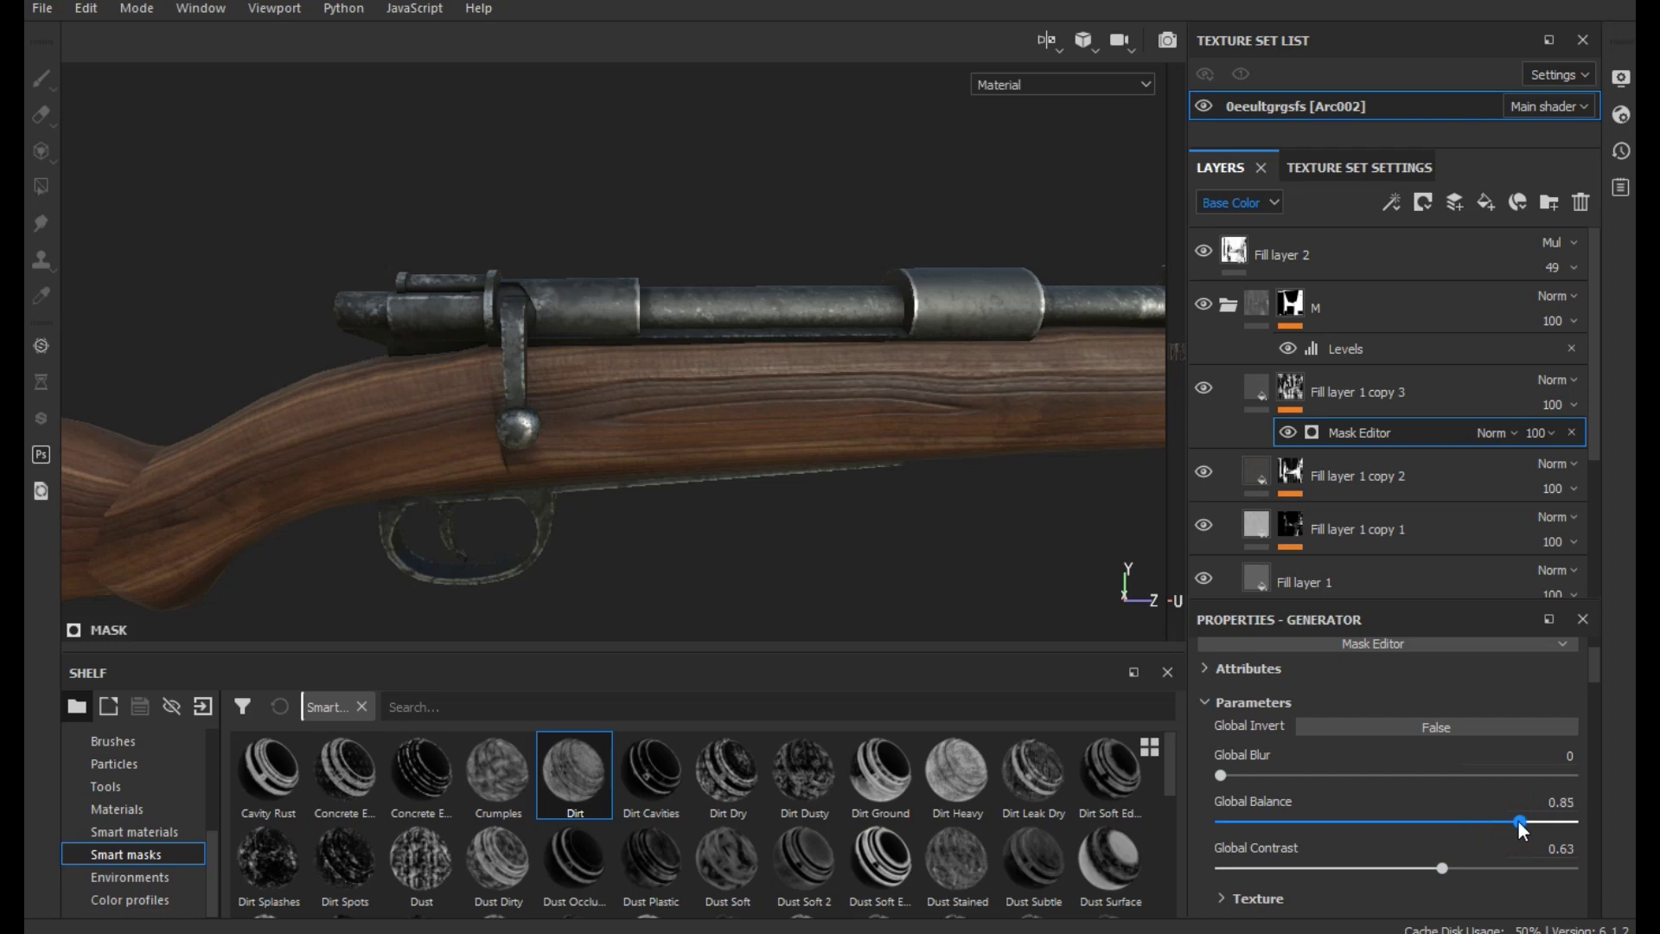
scroll(522, 396, down, 3)
scroll(523, 396, down, 2)
alt+drag(630, 511, 644, 531)
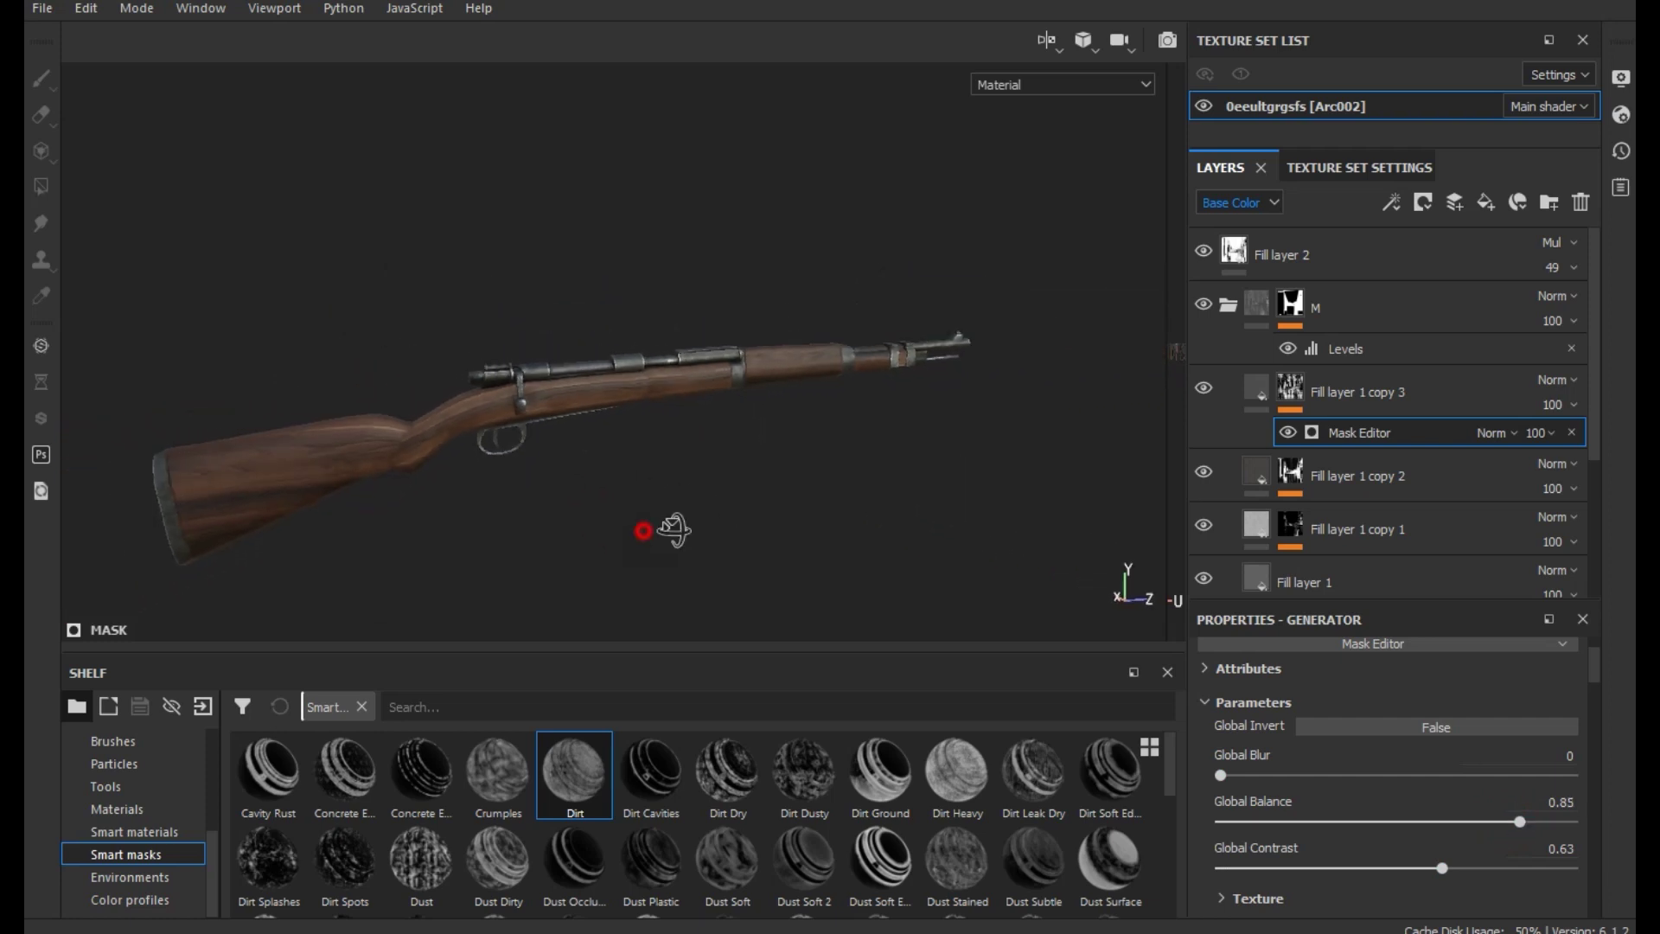
alt+drag(726, 549, 711, 519)
scroll(782, 479, up, 5)
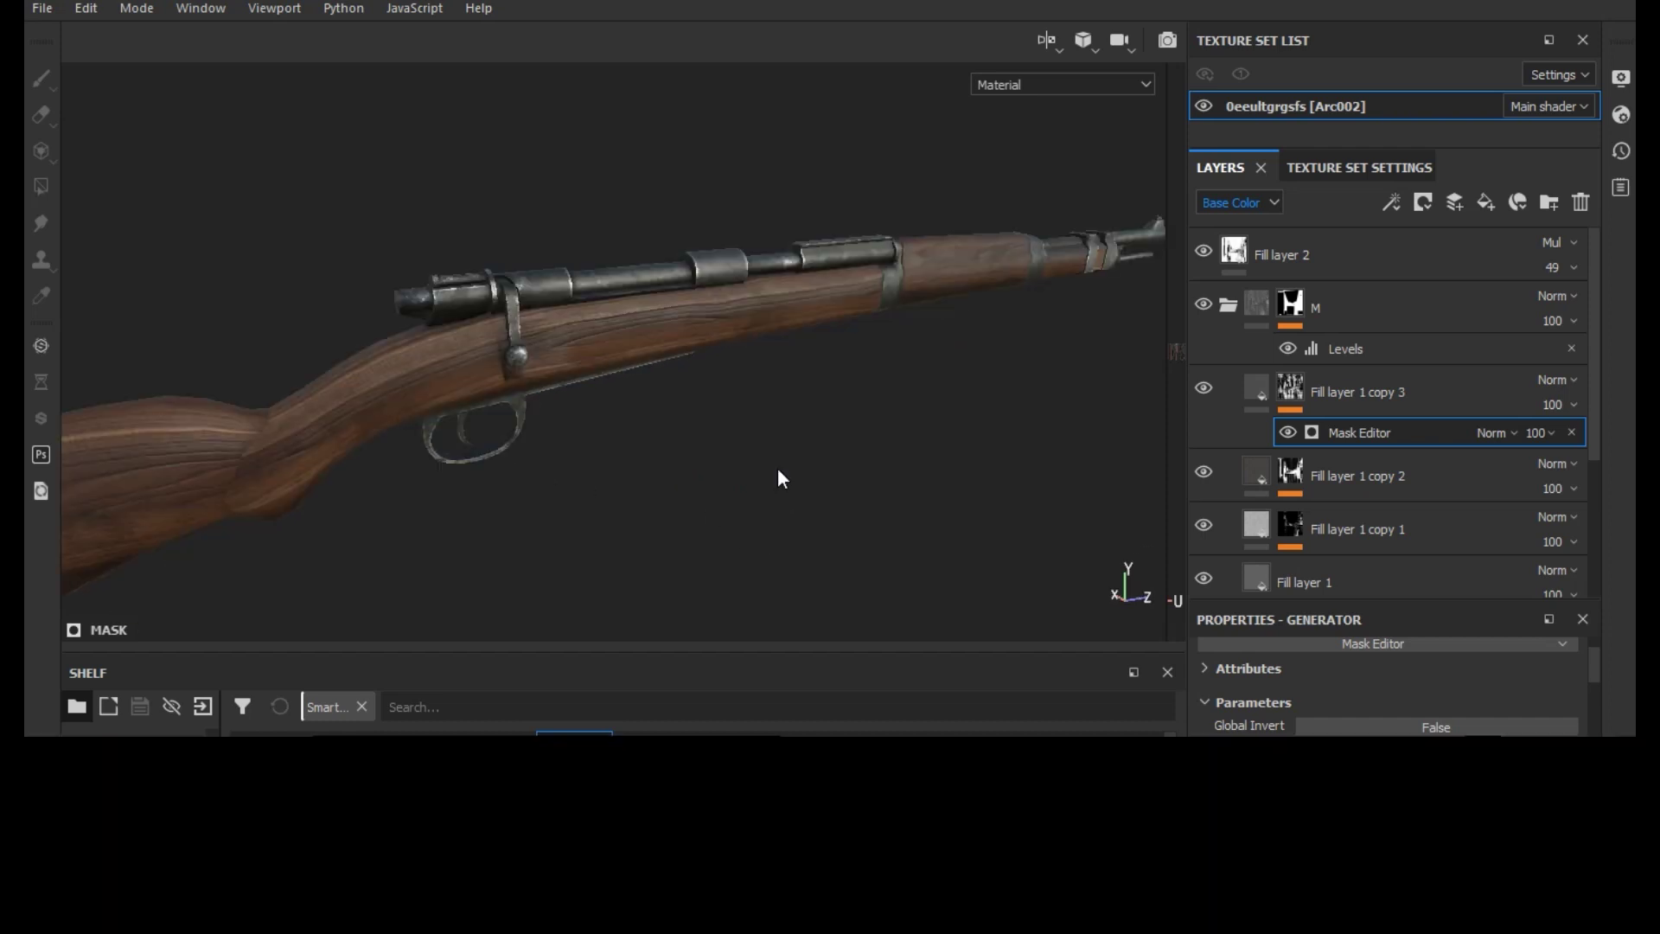
click(1221, 310)
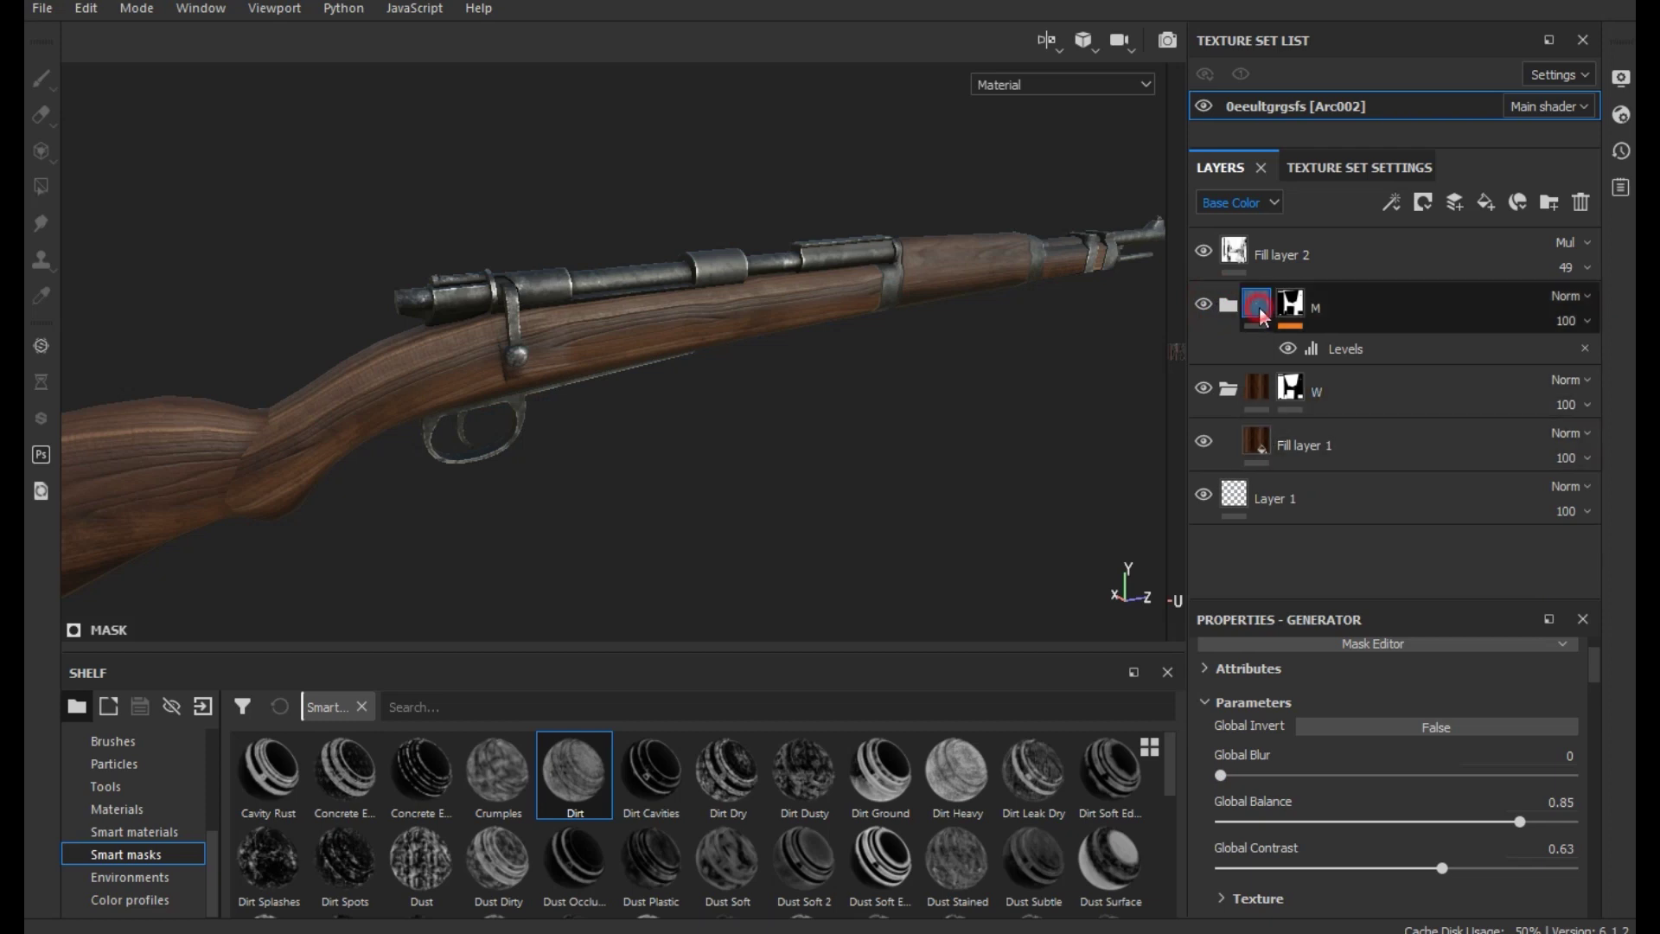
Duplicate the wood layer Fill layer 1 to make Fill layer 1 copy 1
click(1258, 305)
click(1290, 419)
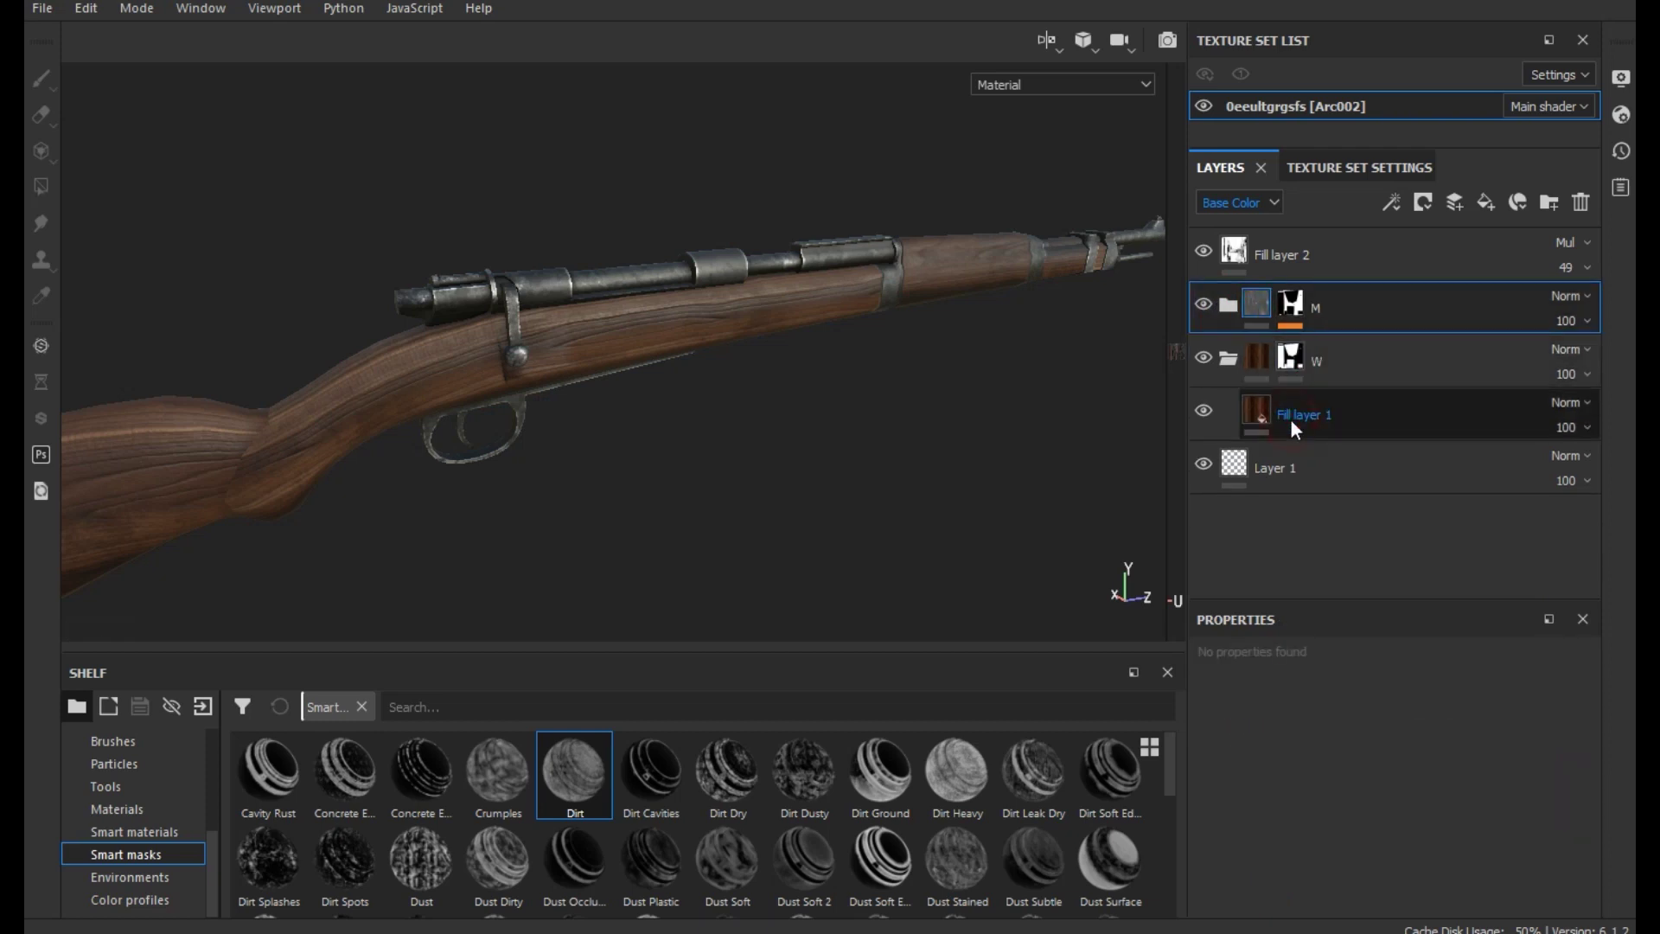
right_click(1292, 421)
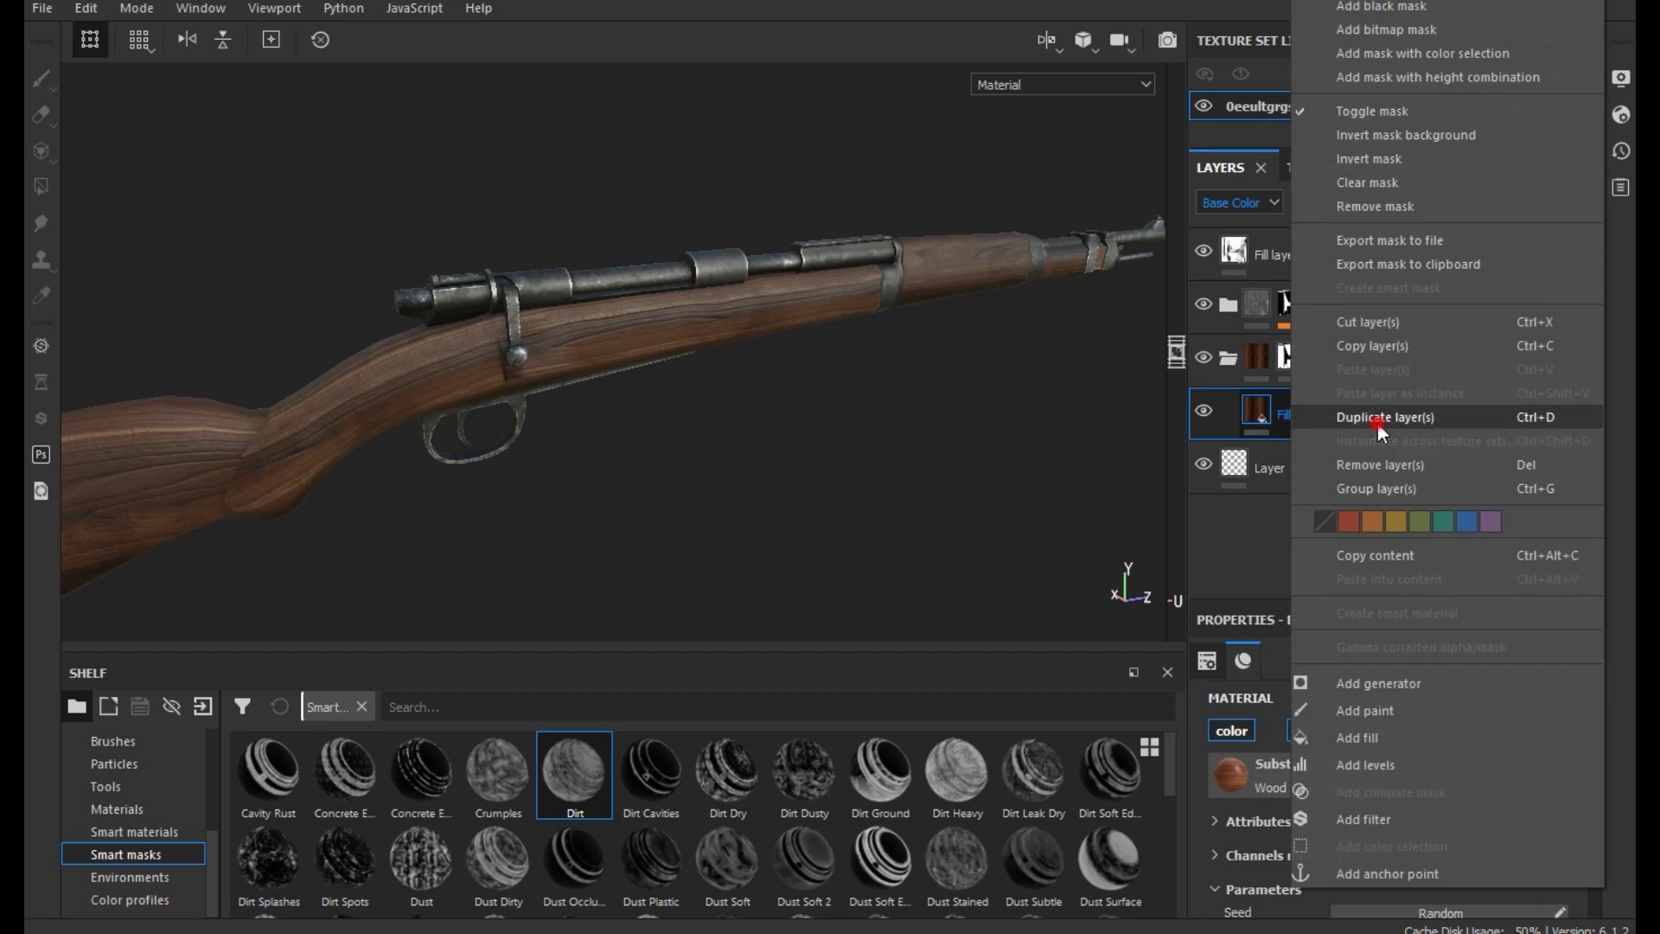
click(1377, 418)
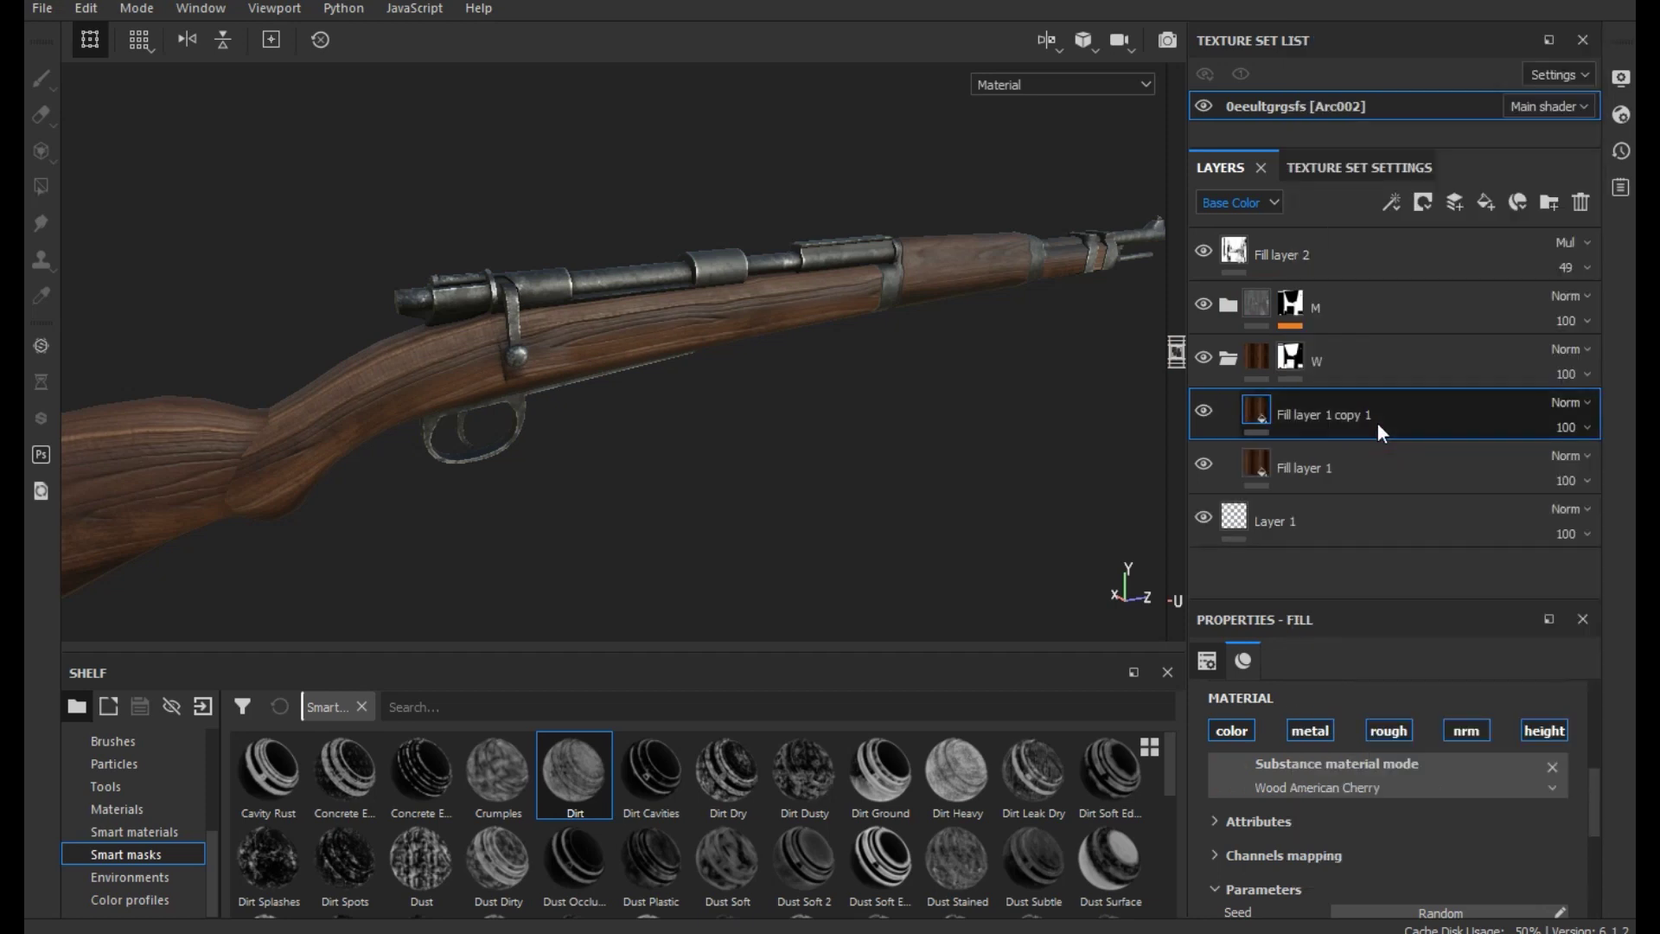
right_click(1377, 433)
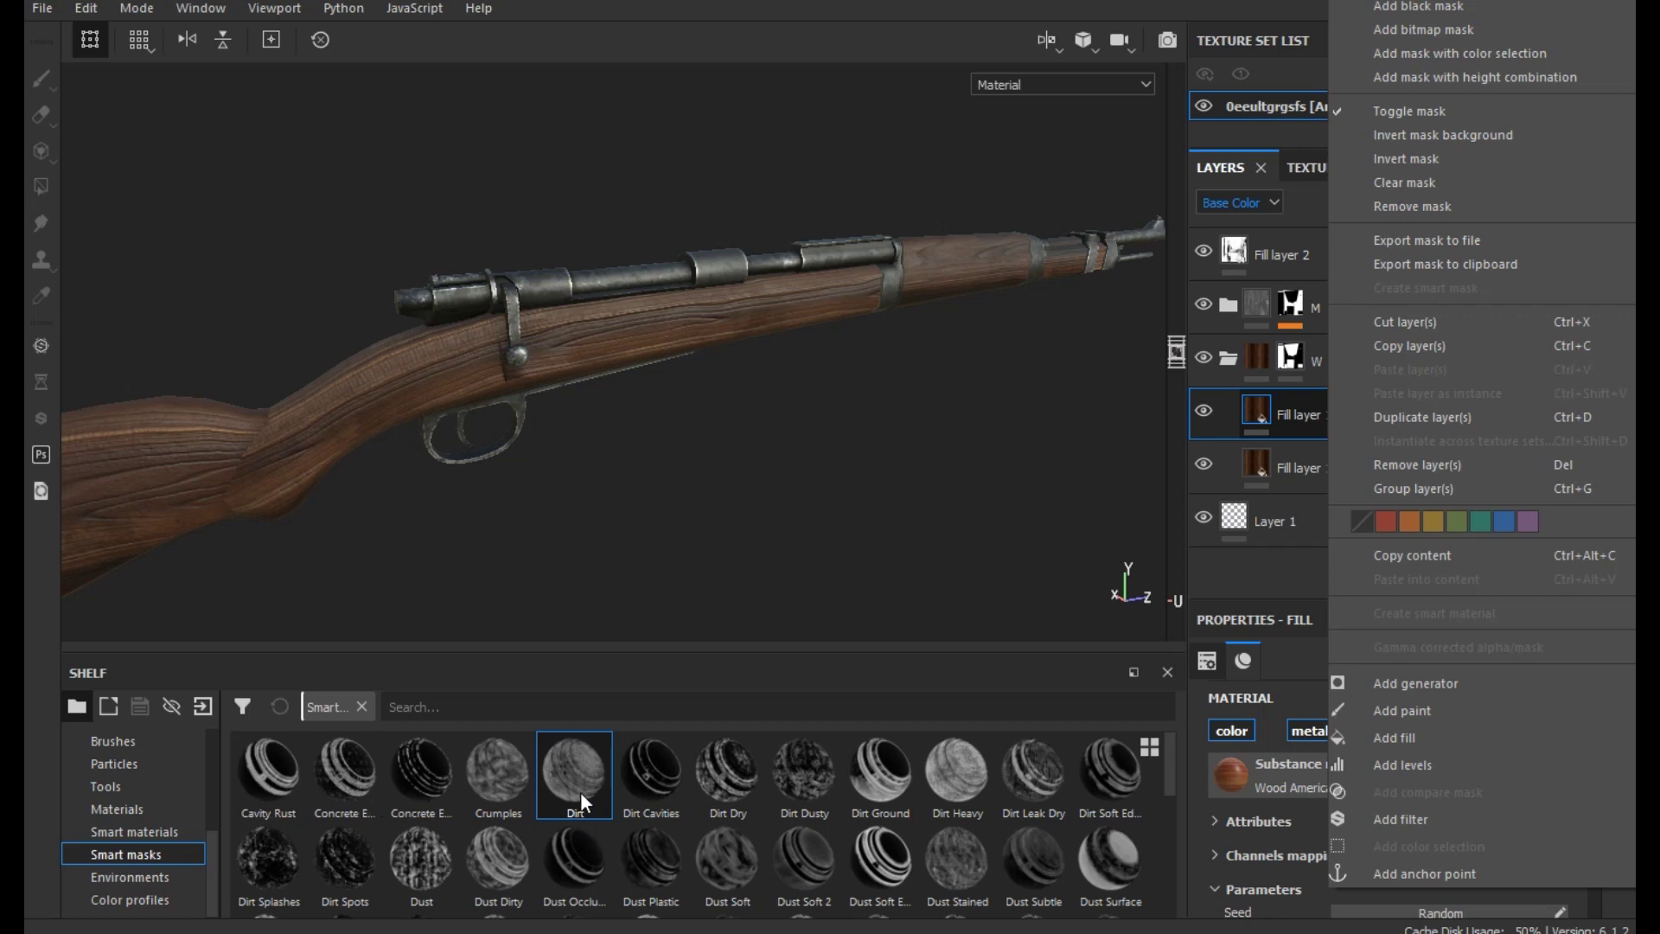
Apply the Dirt smart mask to Fill layer 1 copy 1
drag(579, 791, 1349, 425)
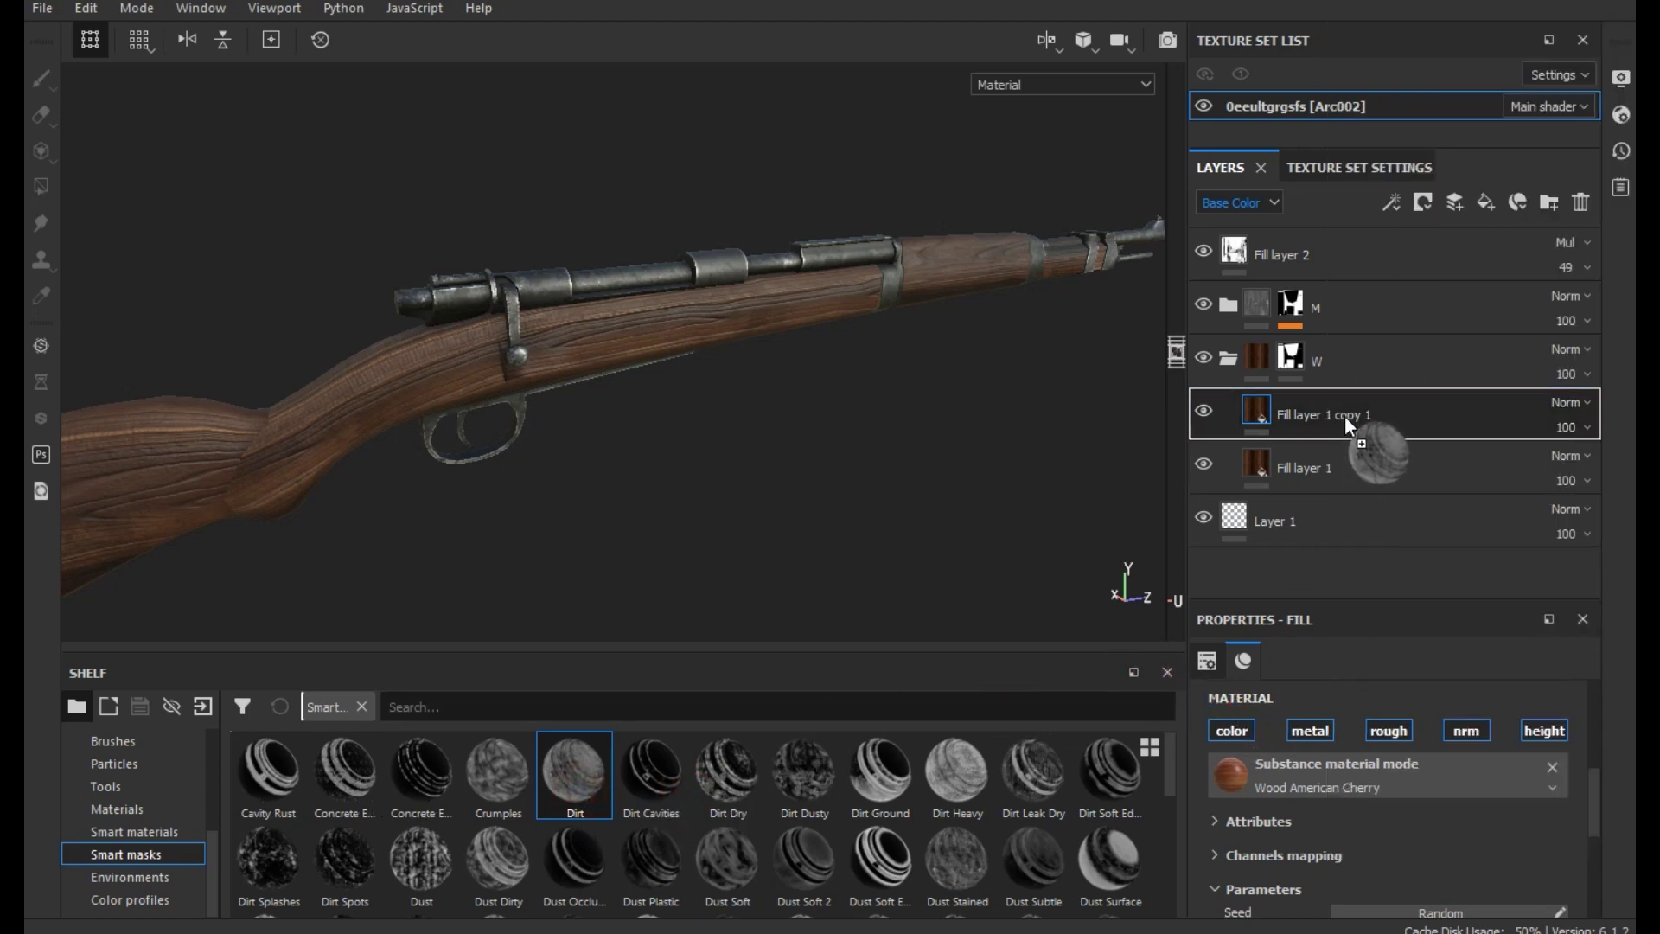
drag(1351, 426, 1351, 428)
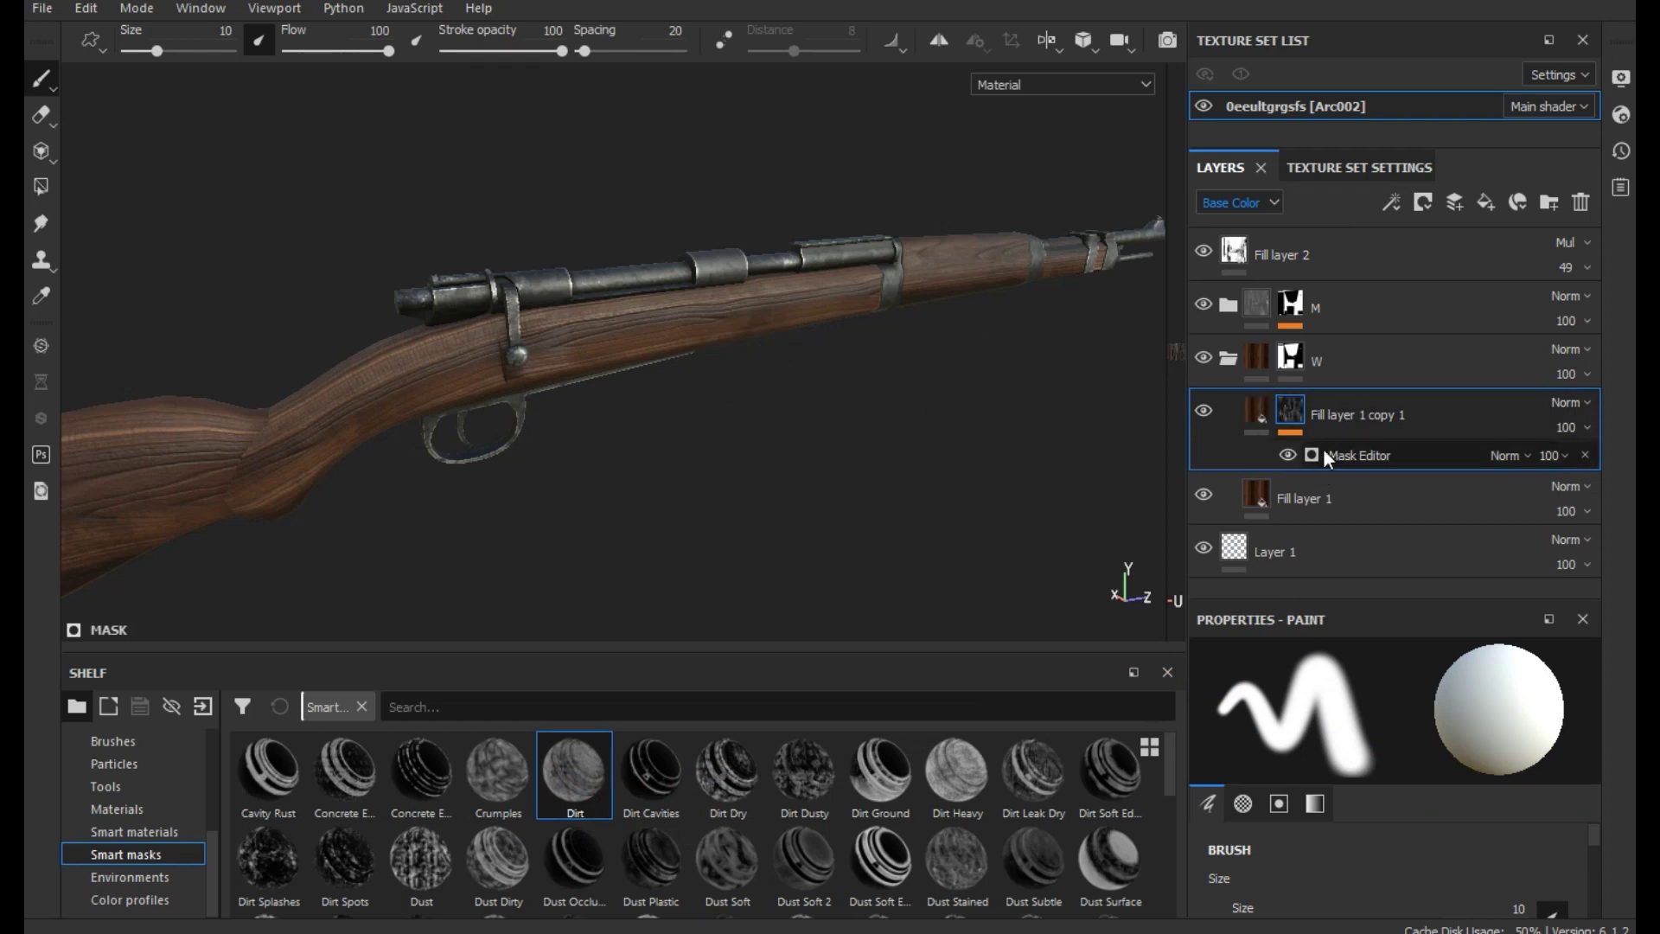
click(1253, 417)
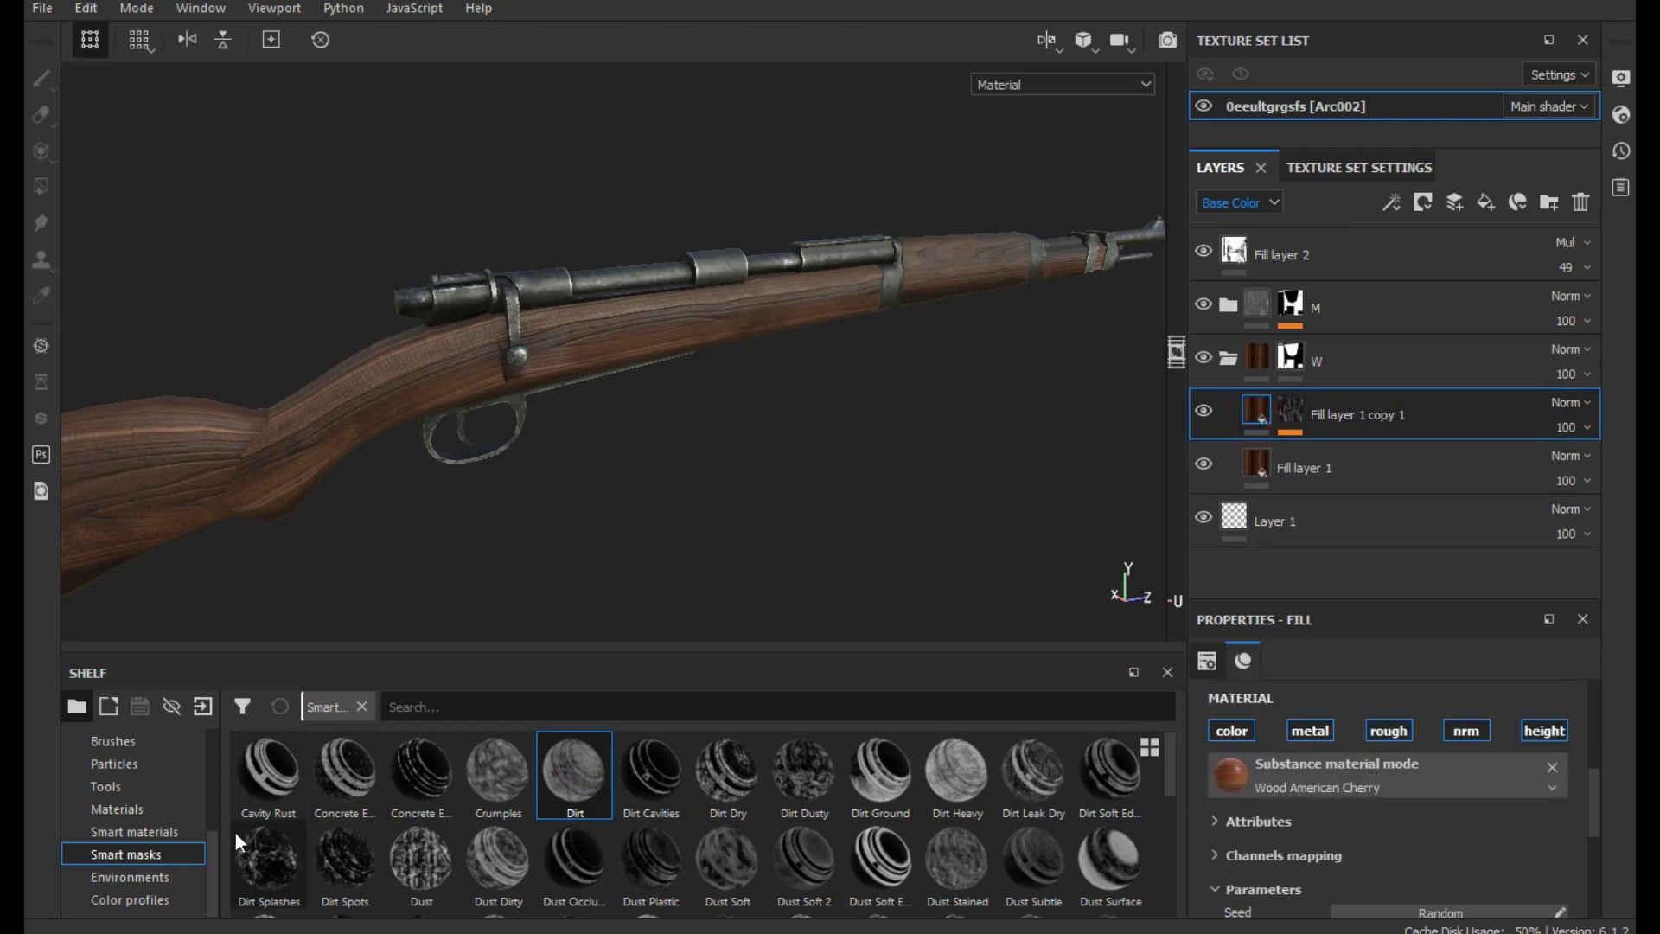
Brighten and saturate the copy's wood colour, then replace its material with Wood Rough
click(145, 808)
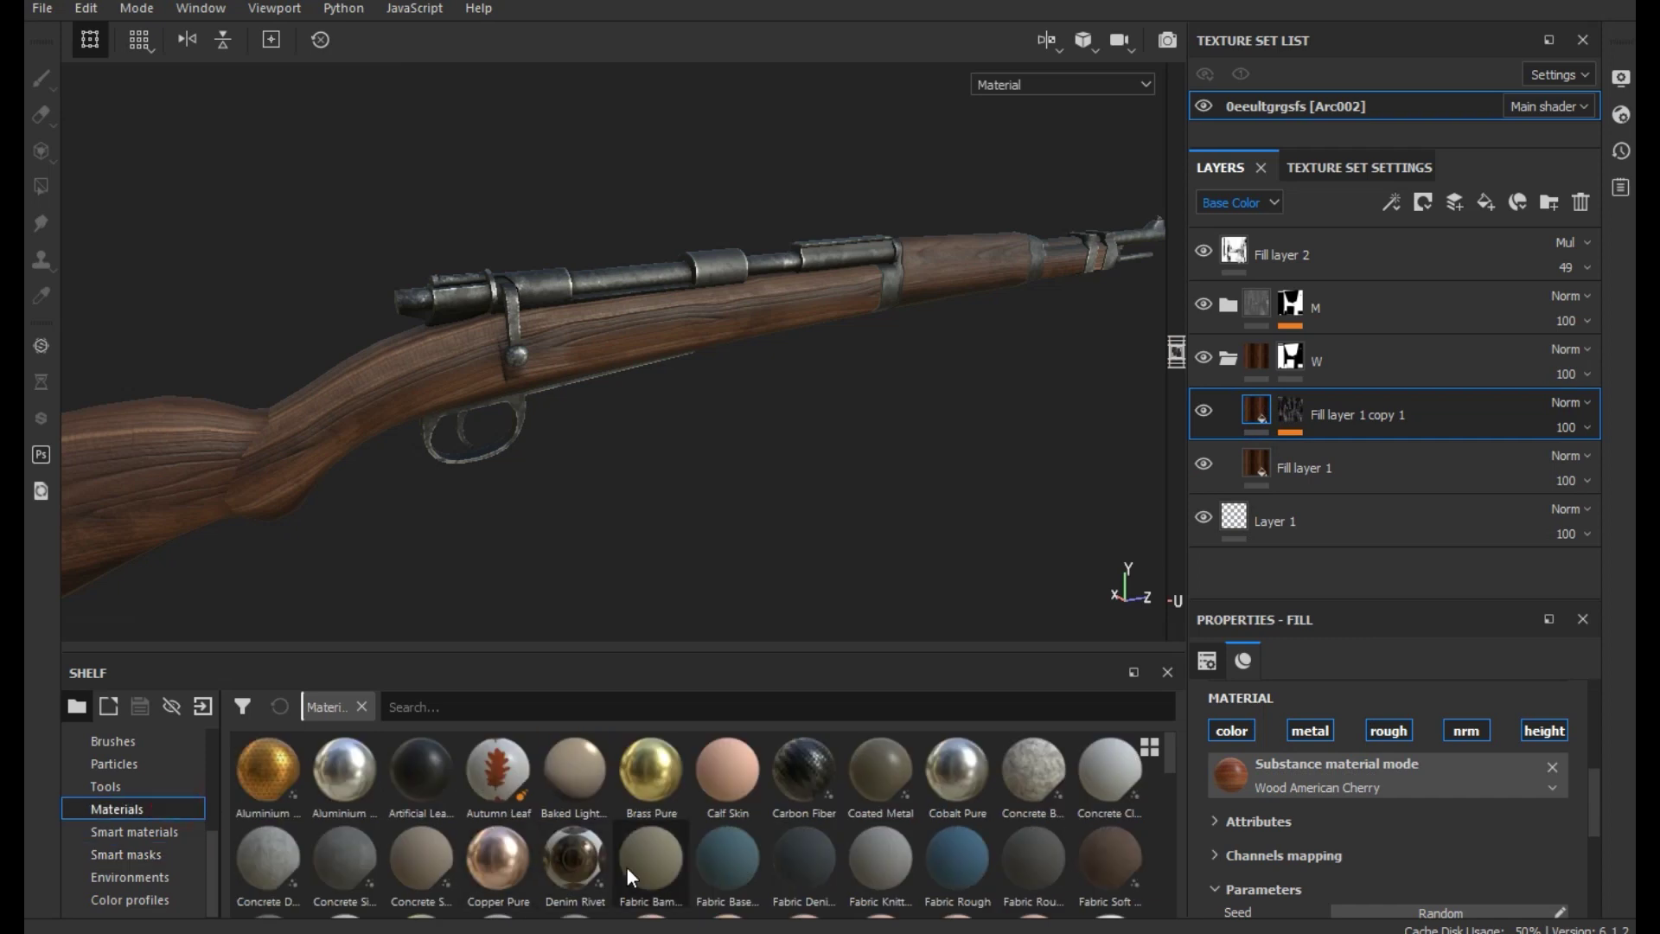
scroll(628, 869, down, 1)
scroll(626, 867, down, 2)
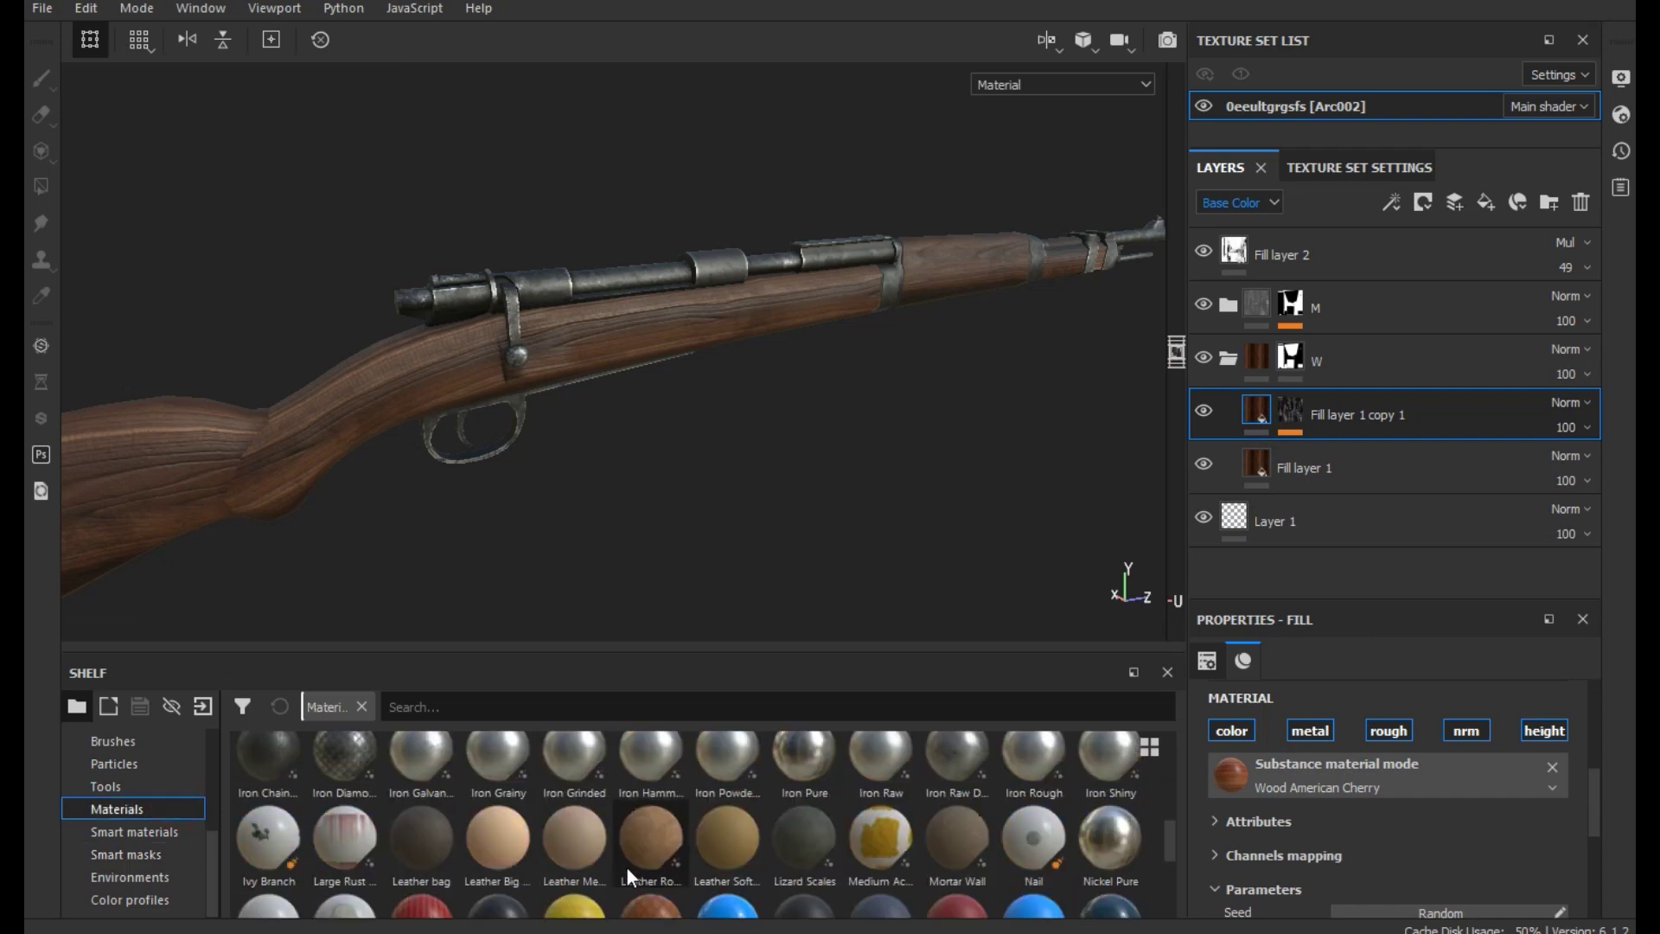
scroll(626, 867, down, 3)
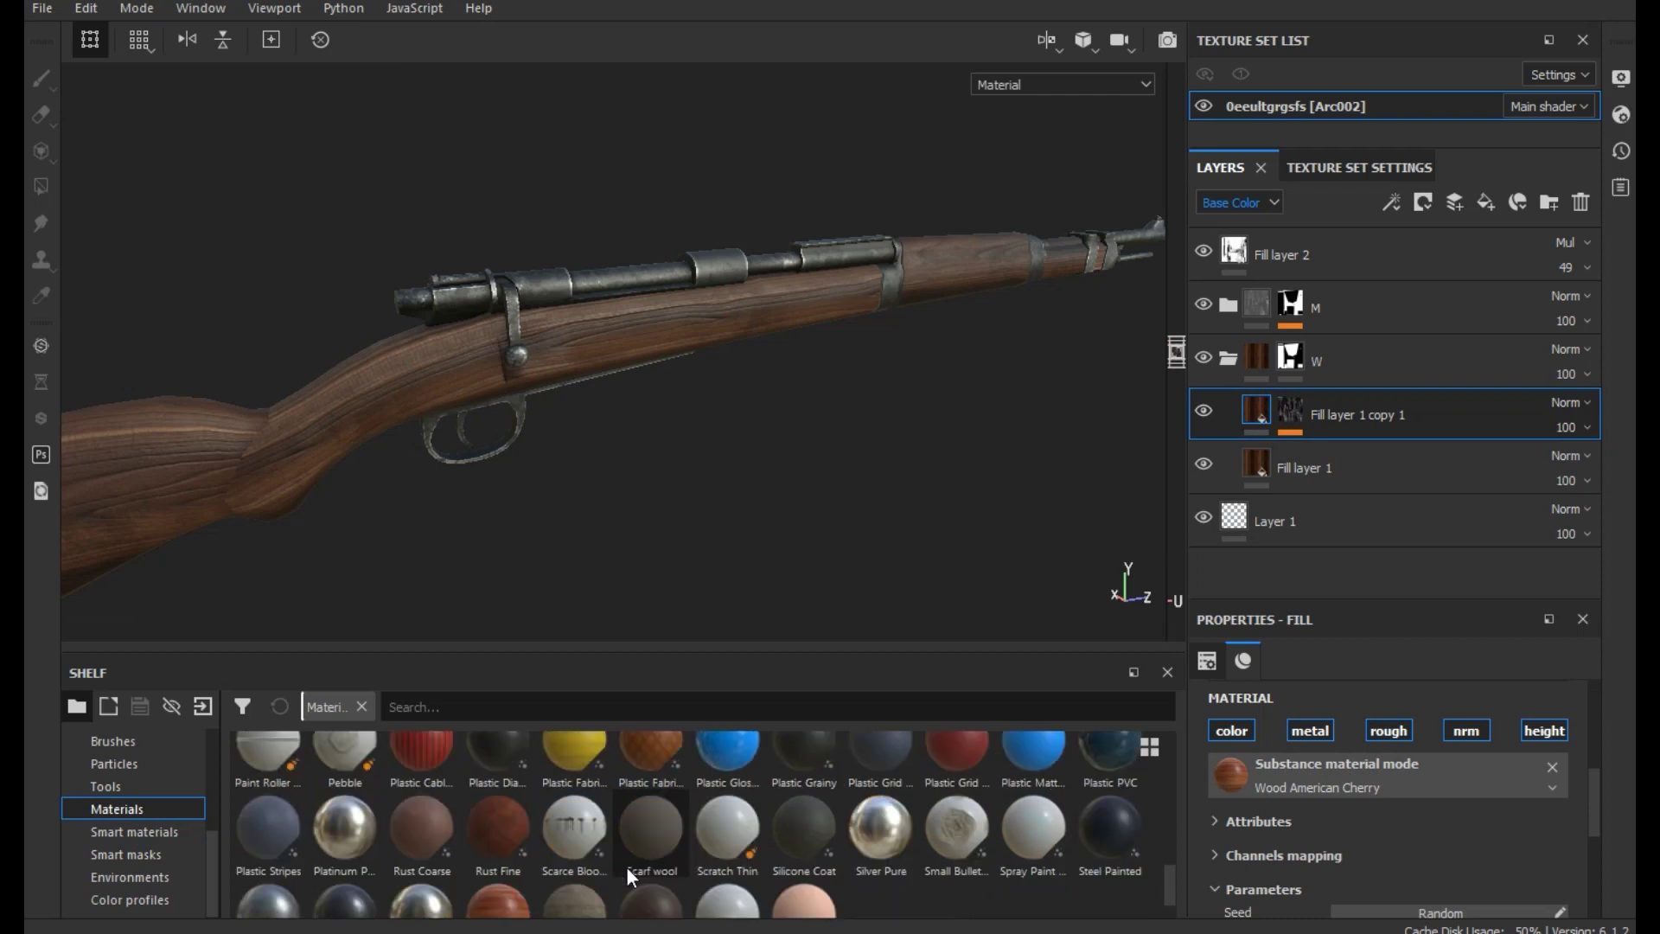
scroll(1436, 794, down, 2)
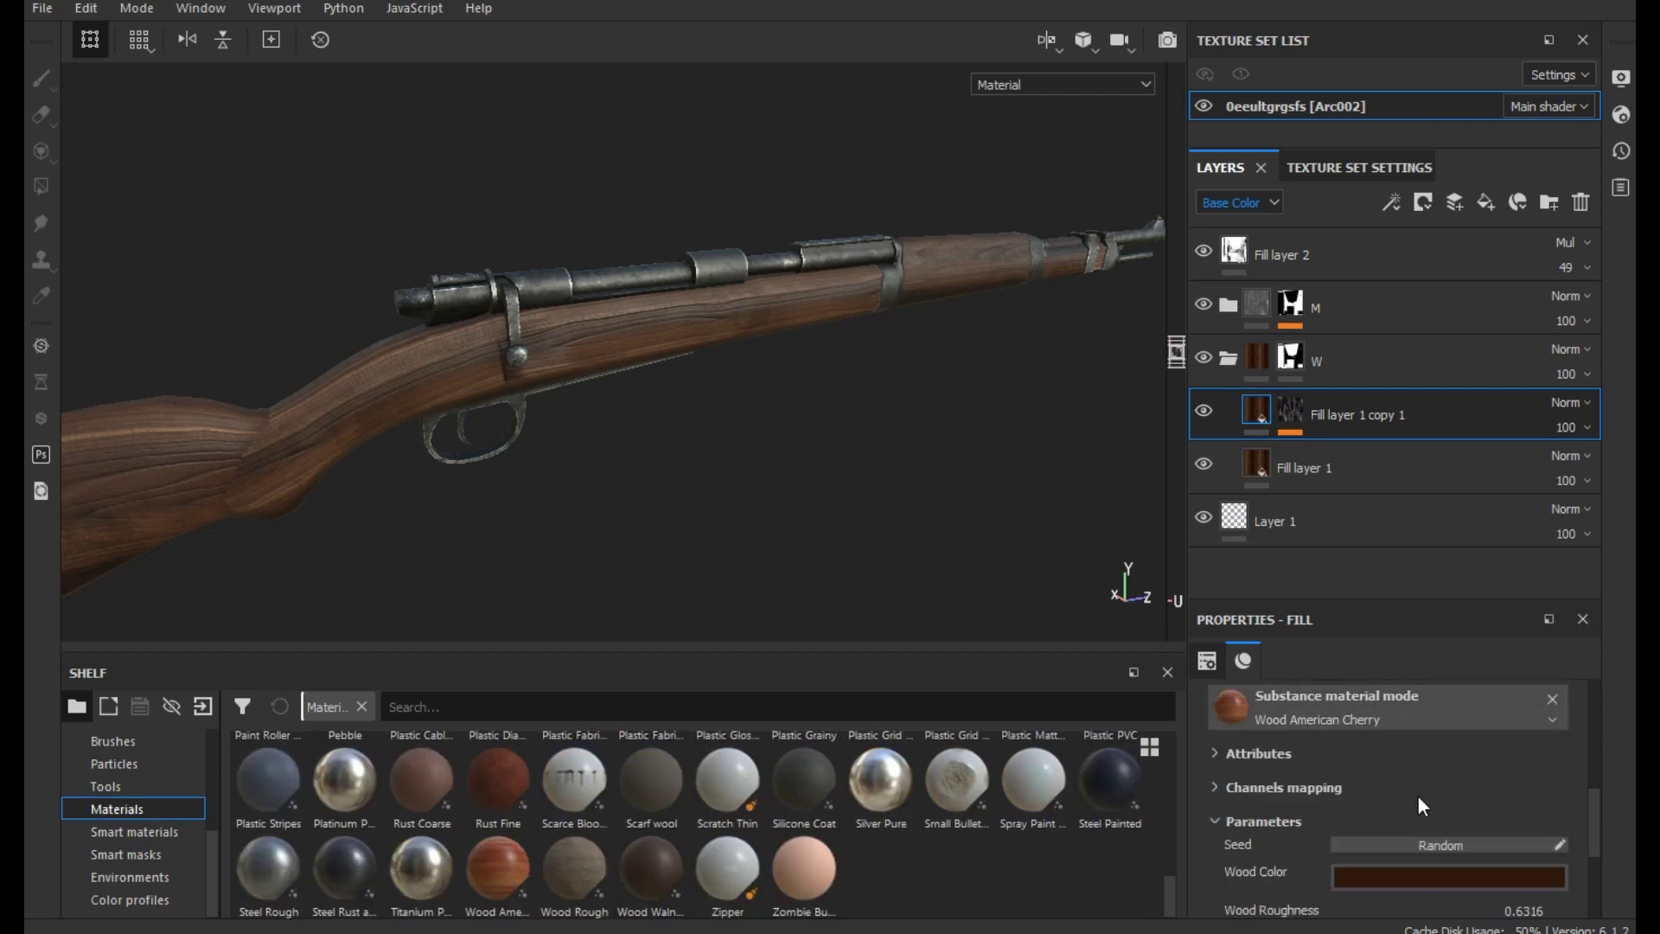
click(1360, 875)
click(1432, 780)
click(1430, 759)
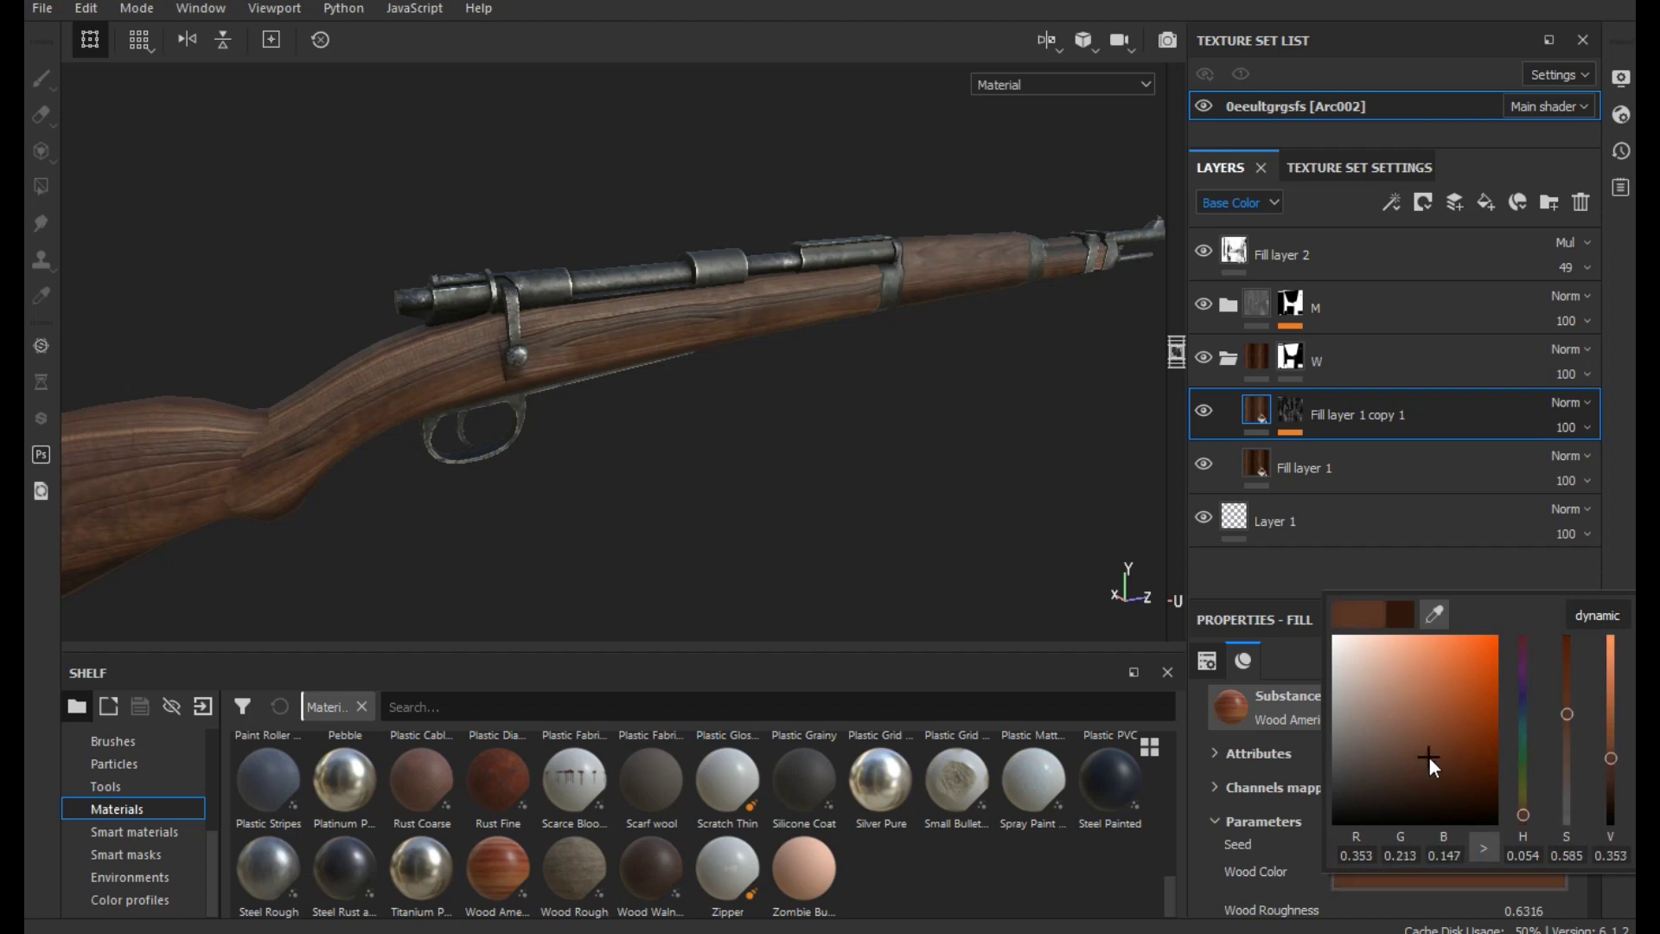
click(1429, 755)
mouse_move(1429, 754)
mouse_down()
mouse_move(1451, 784)
mouse_move(1430, 732)
mouse_up()
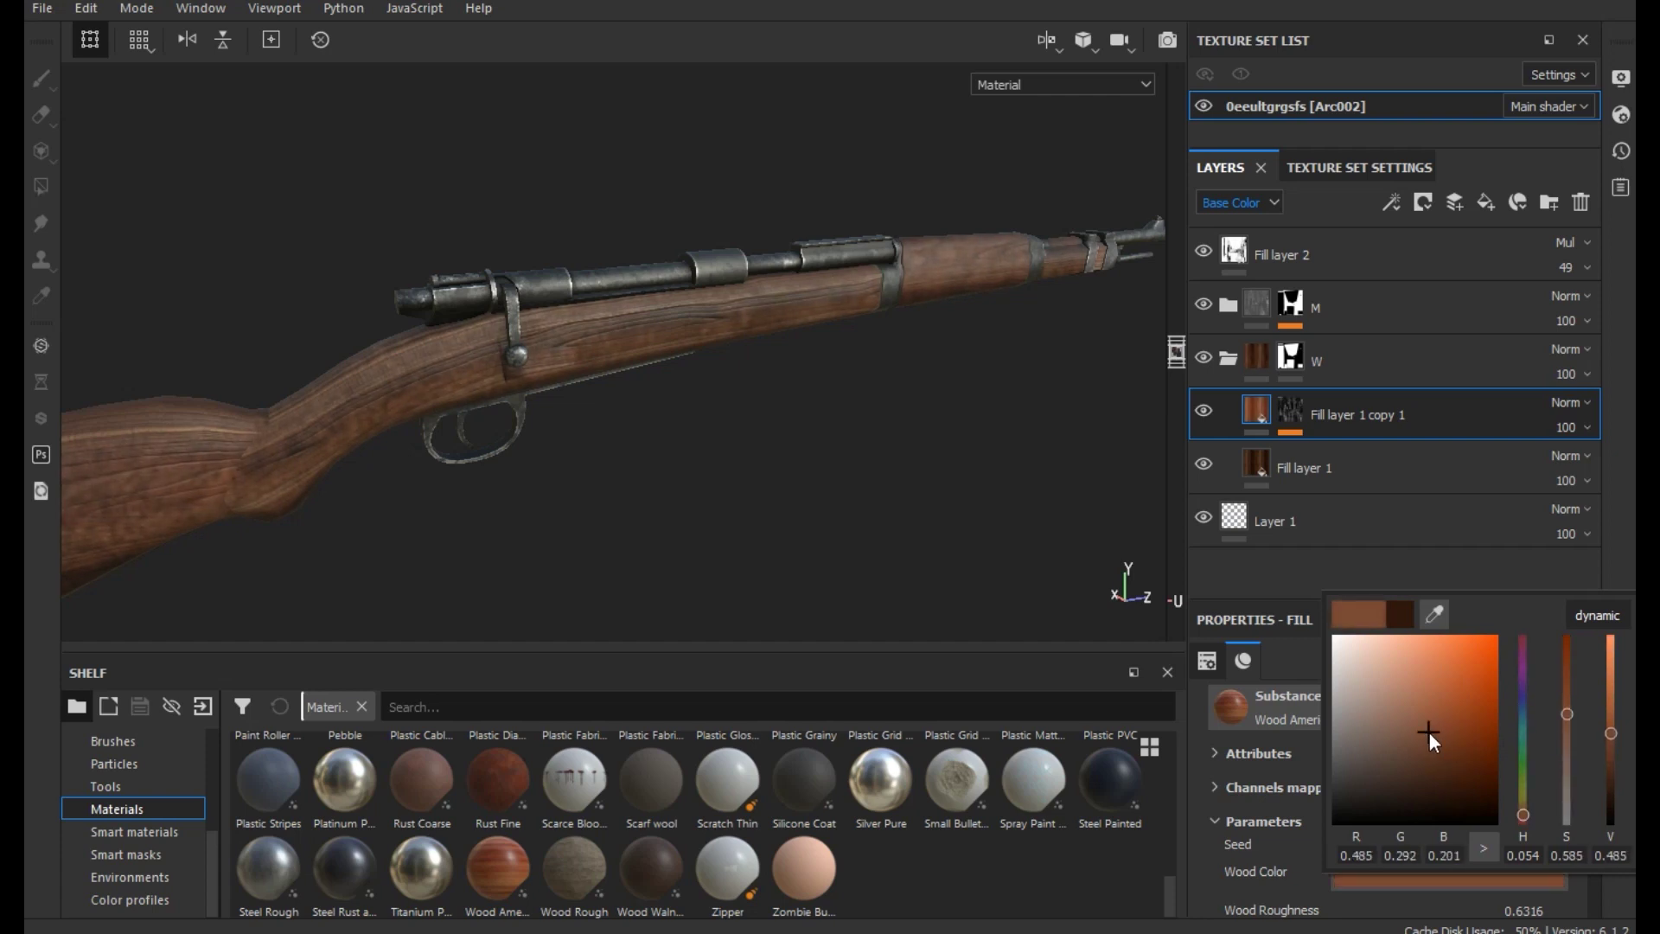
click(945, 544)
mouse_move(840, 537)
alt+mouse_down()
mouse_move(759, 511)
mouse_move(830, 519)
alt+mouse_up()
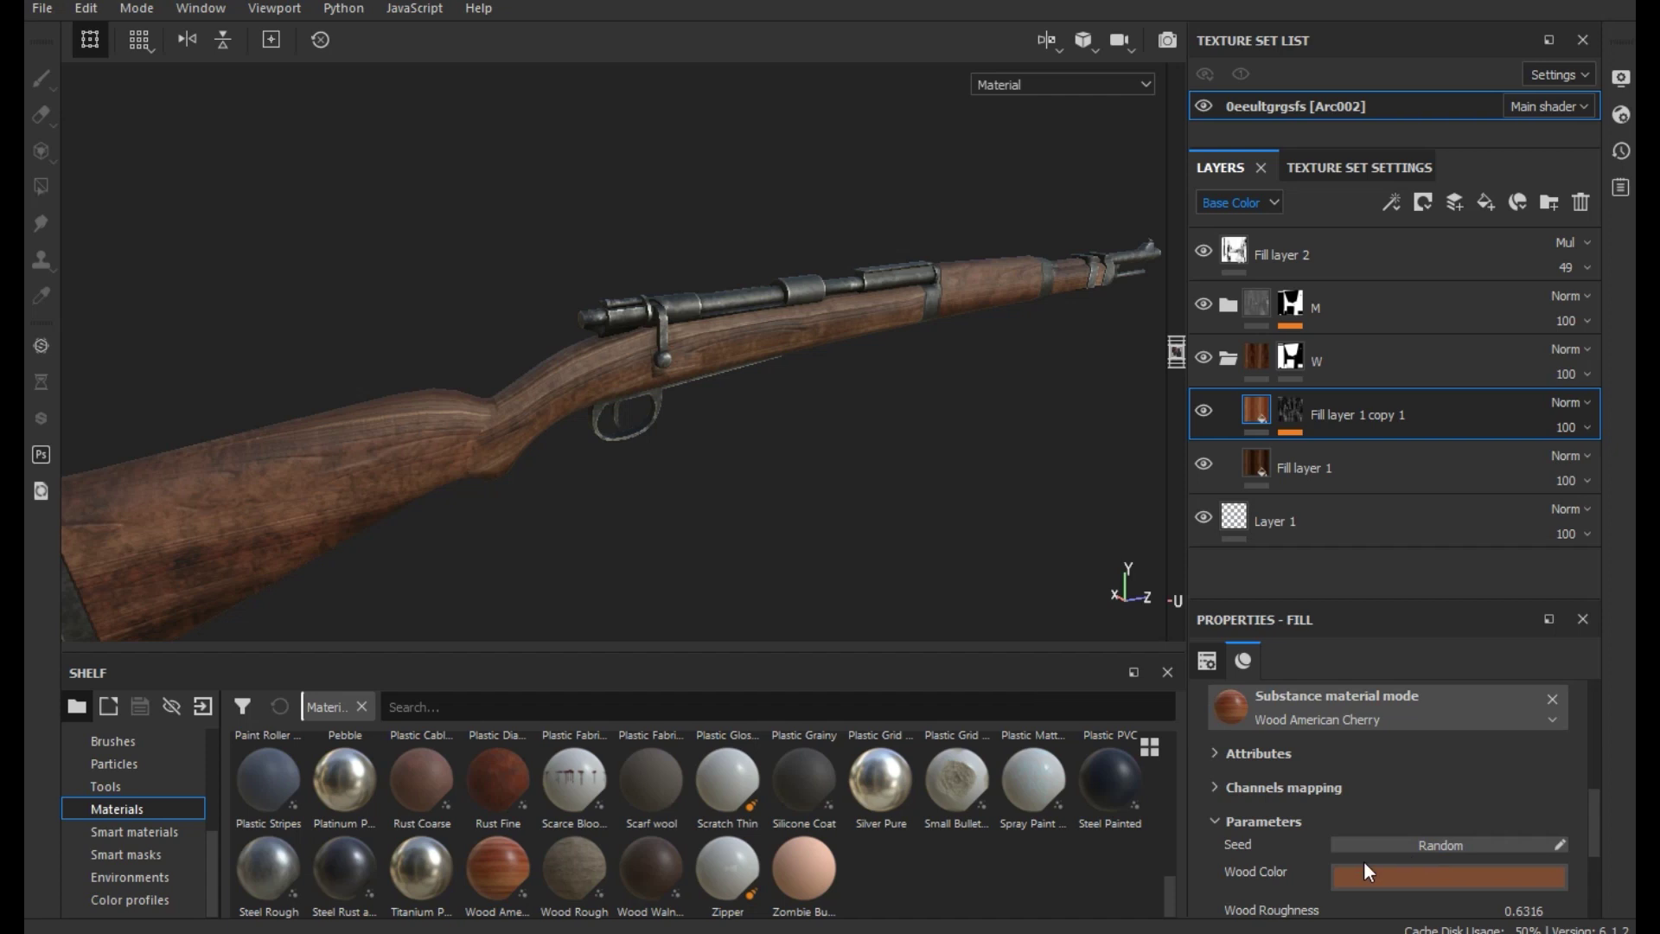
click(601, 867)
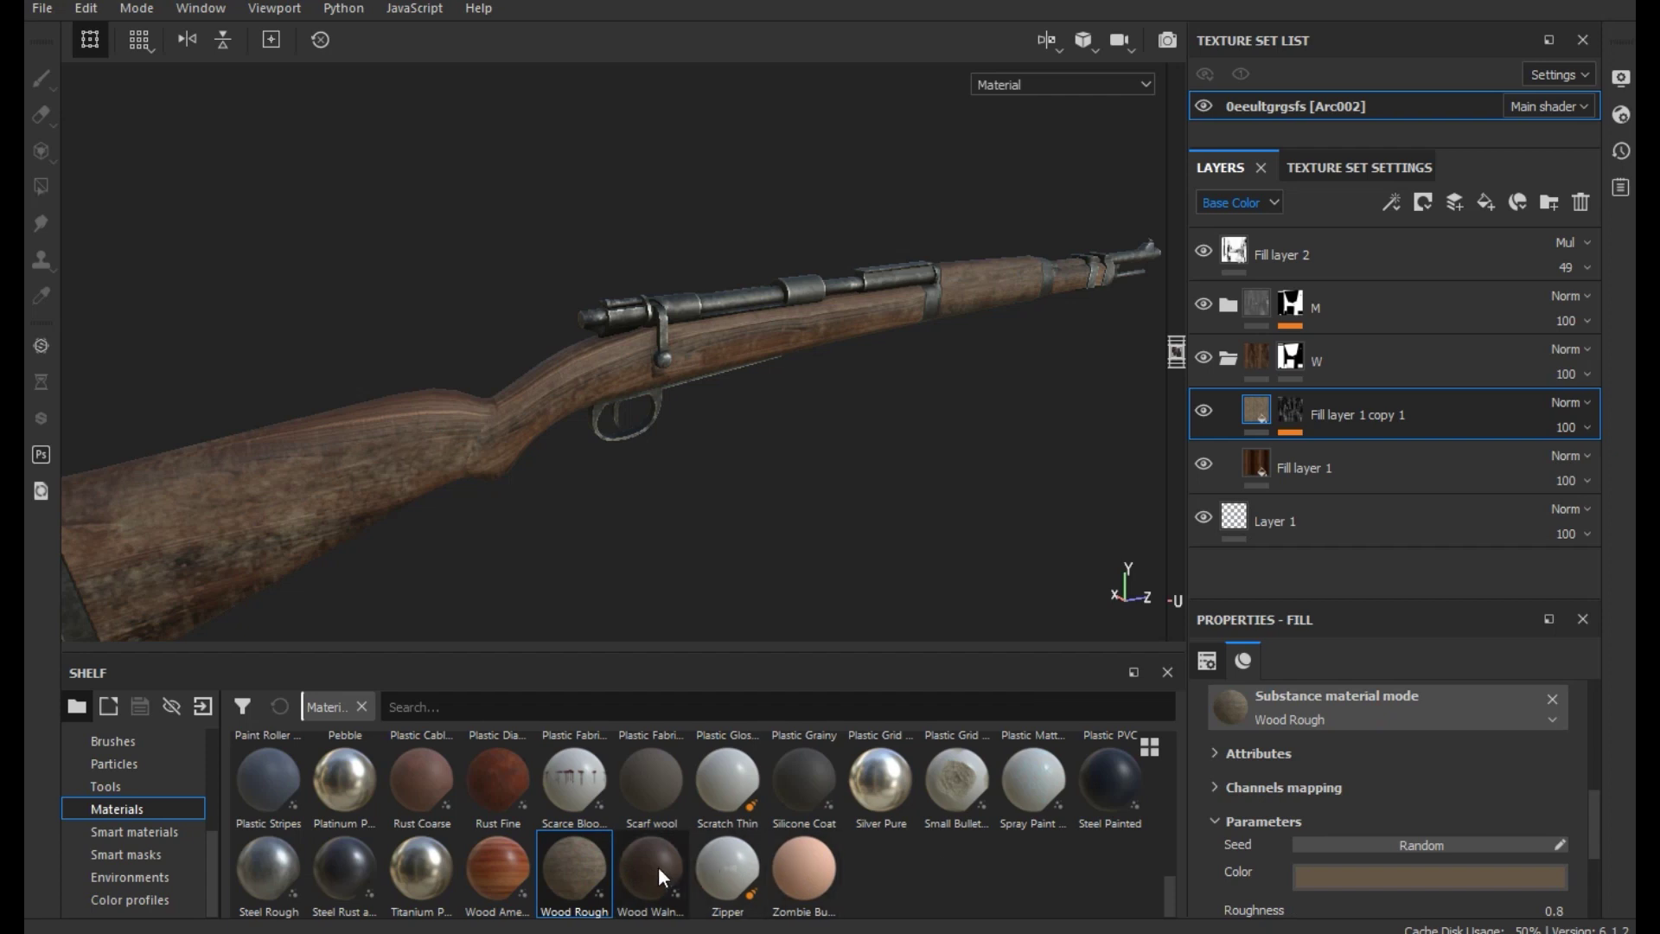
After briefly trying Wood Walnut, tint Wood Rough's colour to reddish brown (0.359, 0.222, 0.166)
click(642, 868)
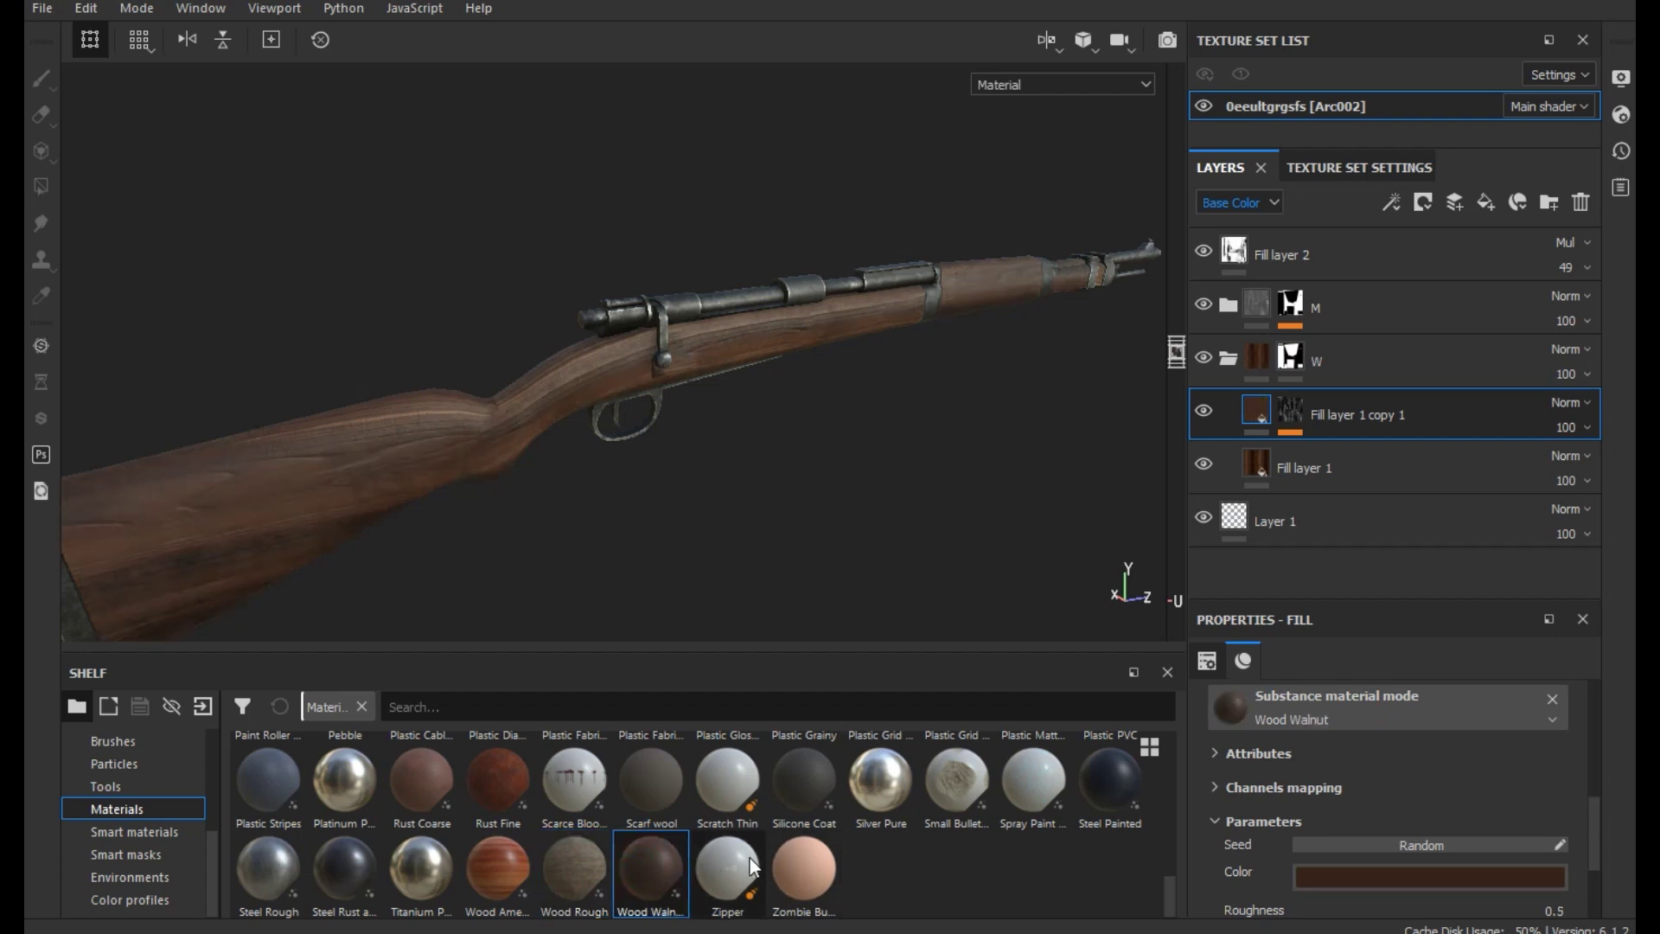
click(598, 886)
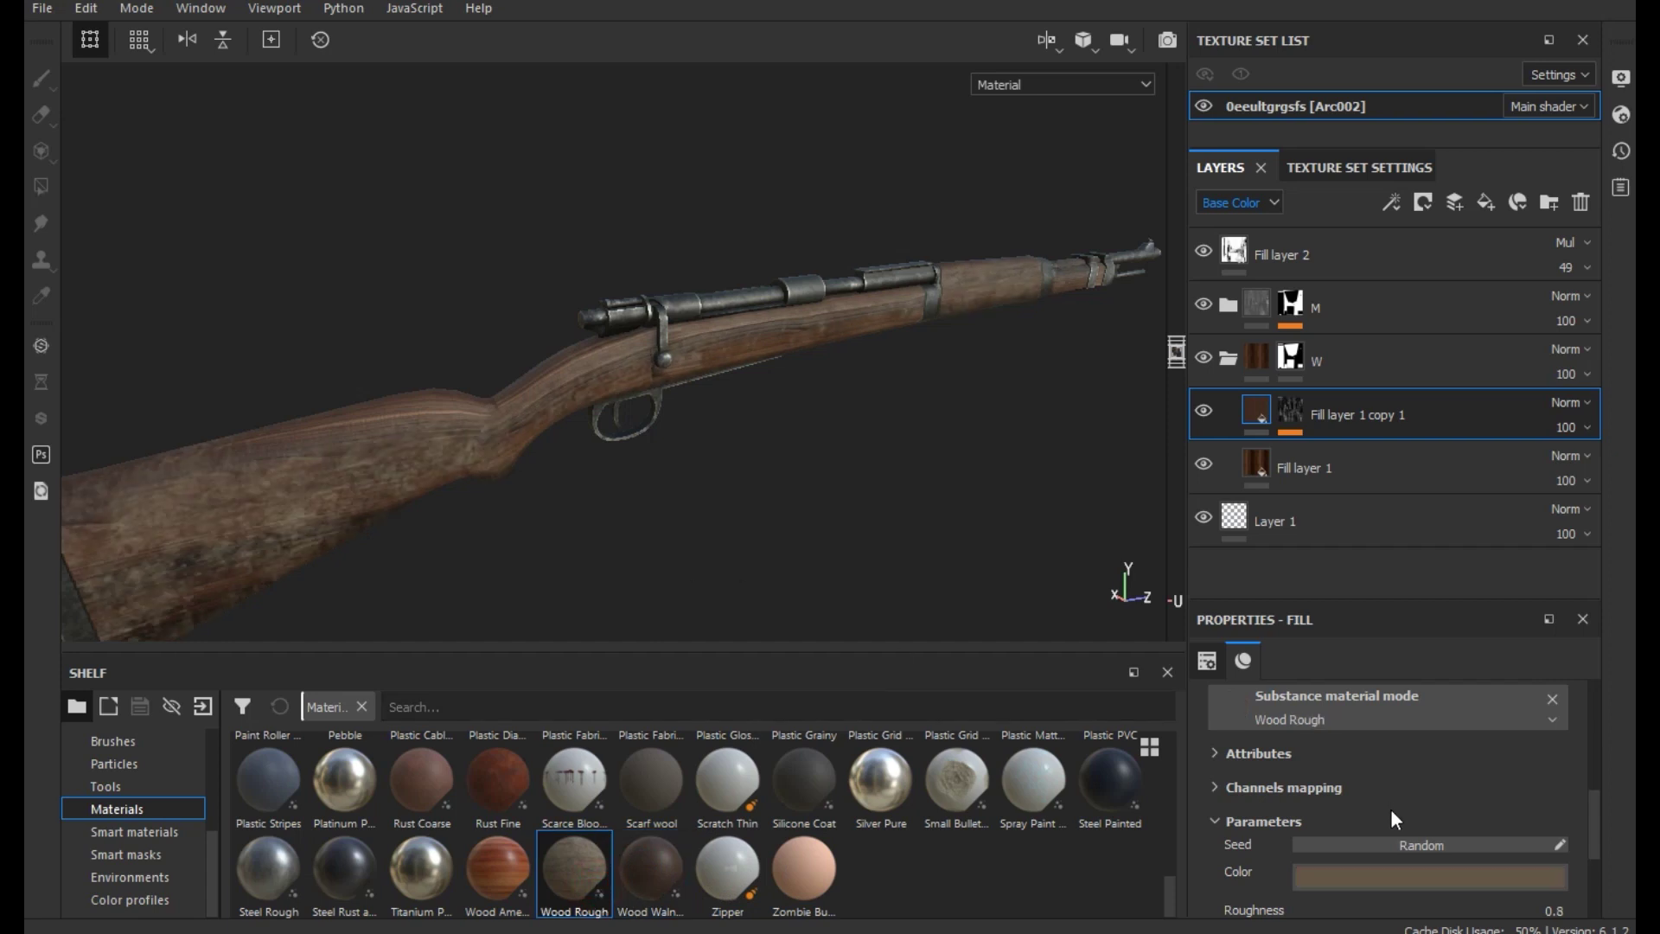
click(1430, 877)
drag(1532, 823, 1527, 827)
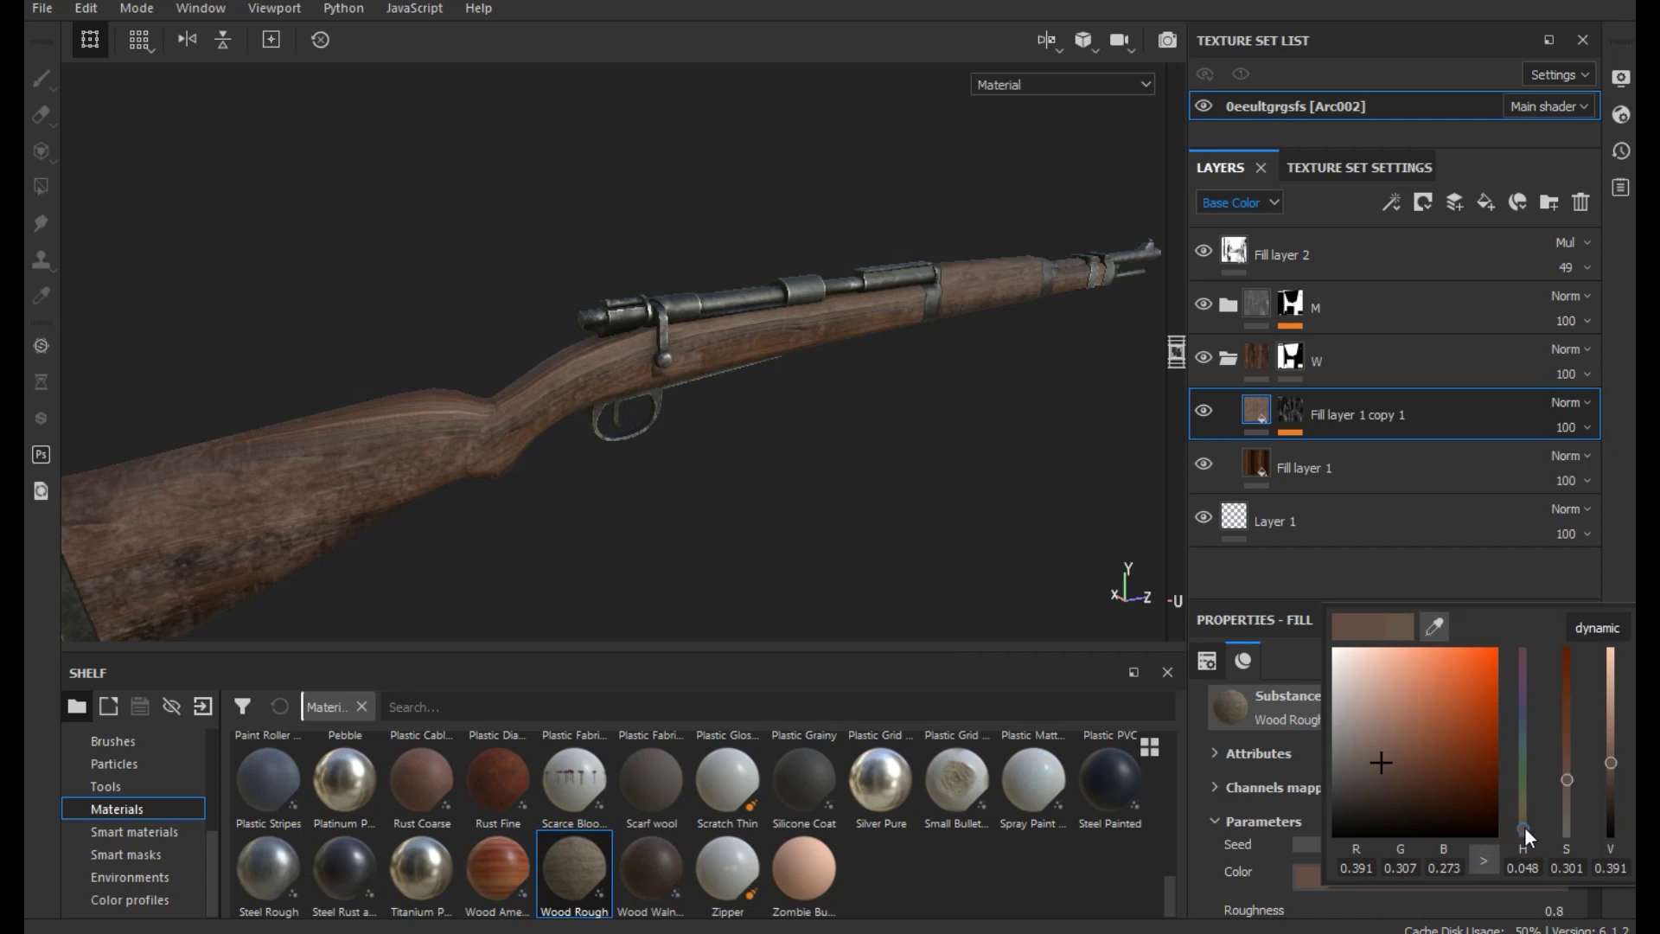
click(1416, 756)
mouse_move(1415, 755)
mouse_down()
mouse_move(1452, 751)
mouse_move(1423, 756)
mouse_move(1415, 826)
mouse_move(1414, 777)
mouse_move(1389, 768)
mouse_move(1420, 768)
mouse_up()
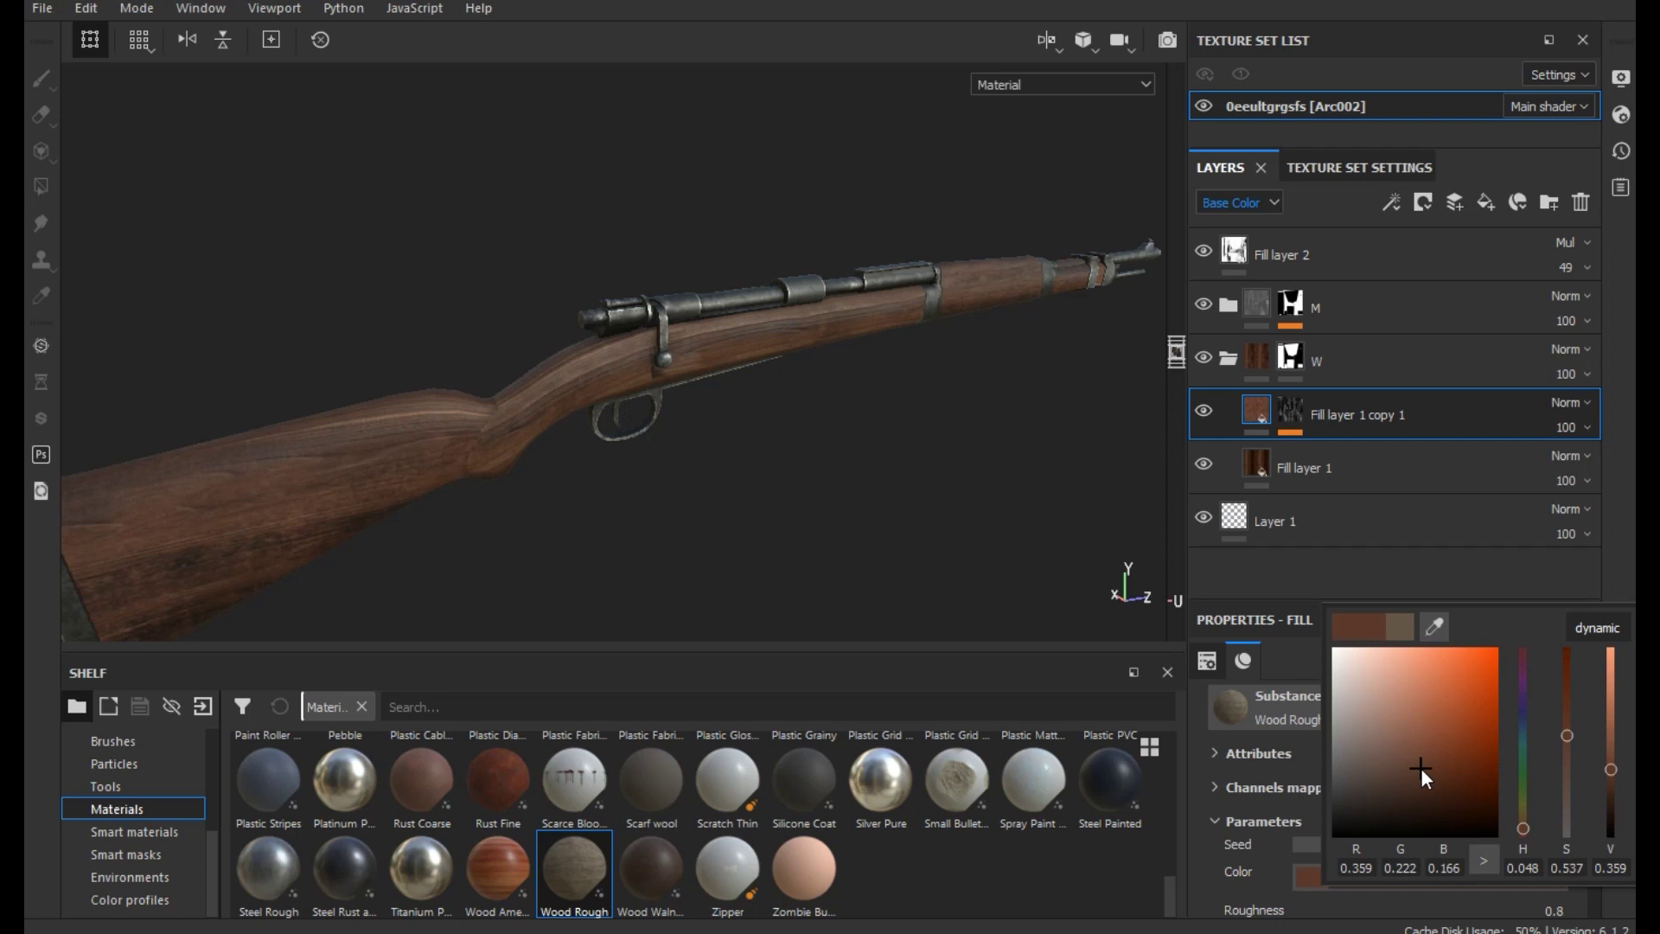
click(856, 507)
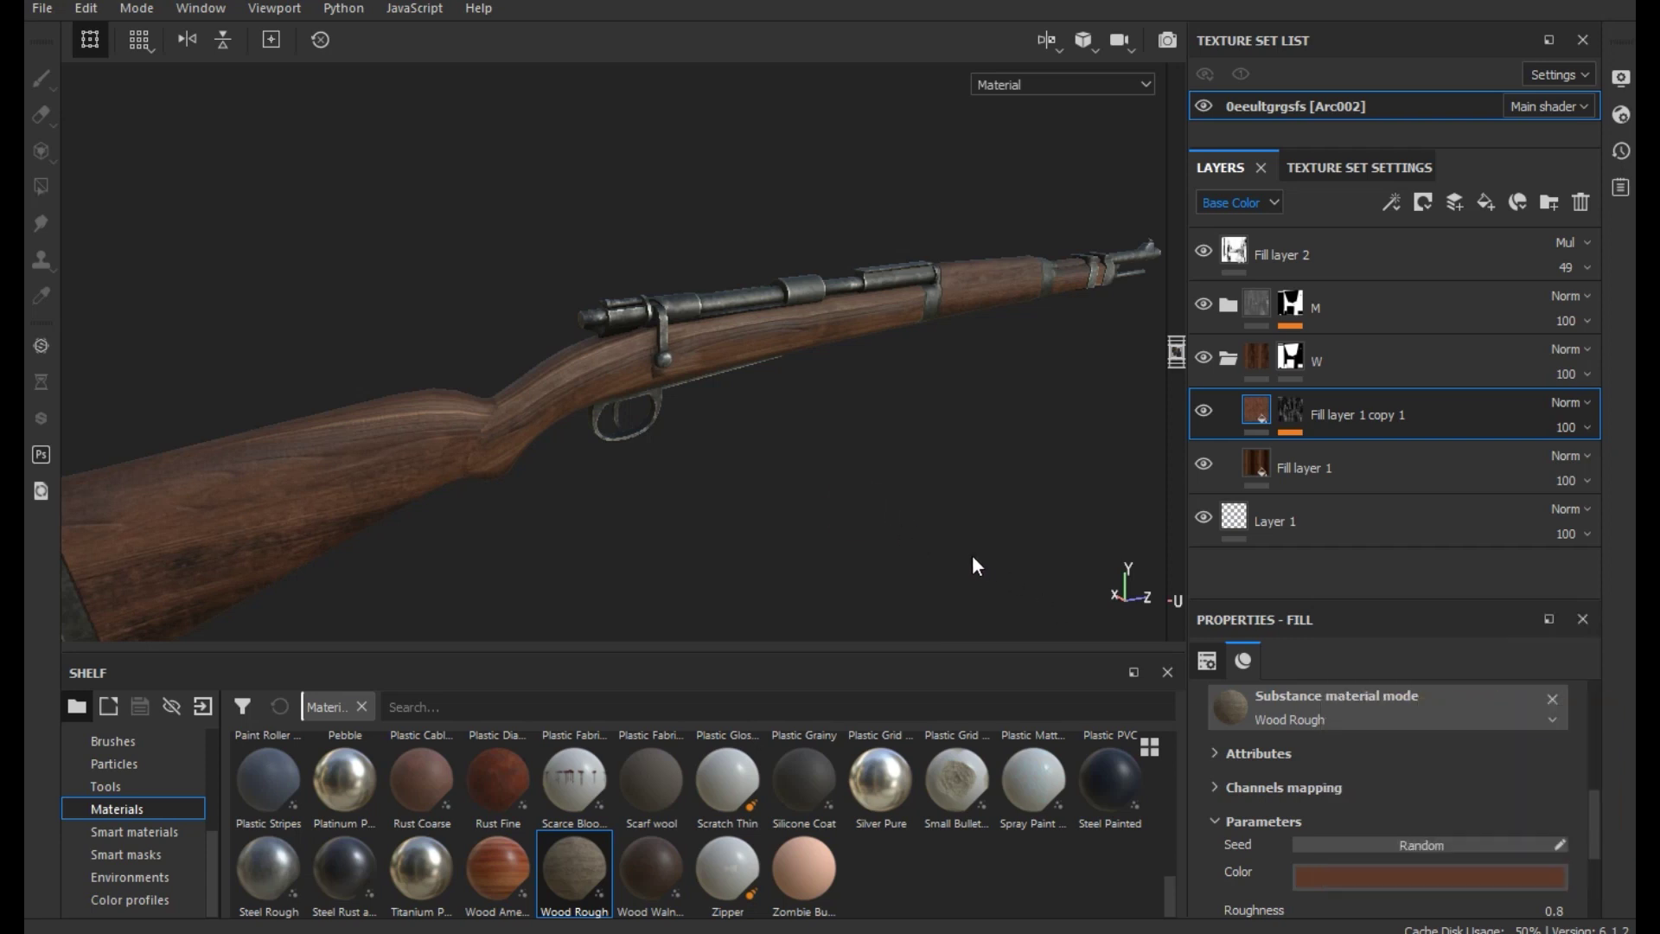
click(1290, 412)
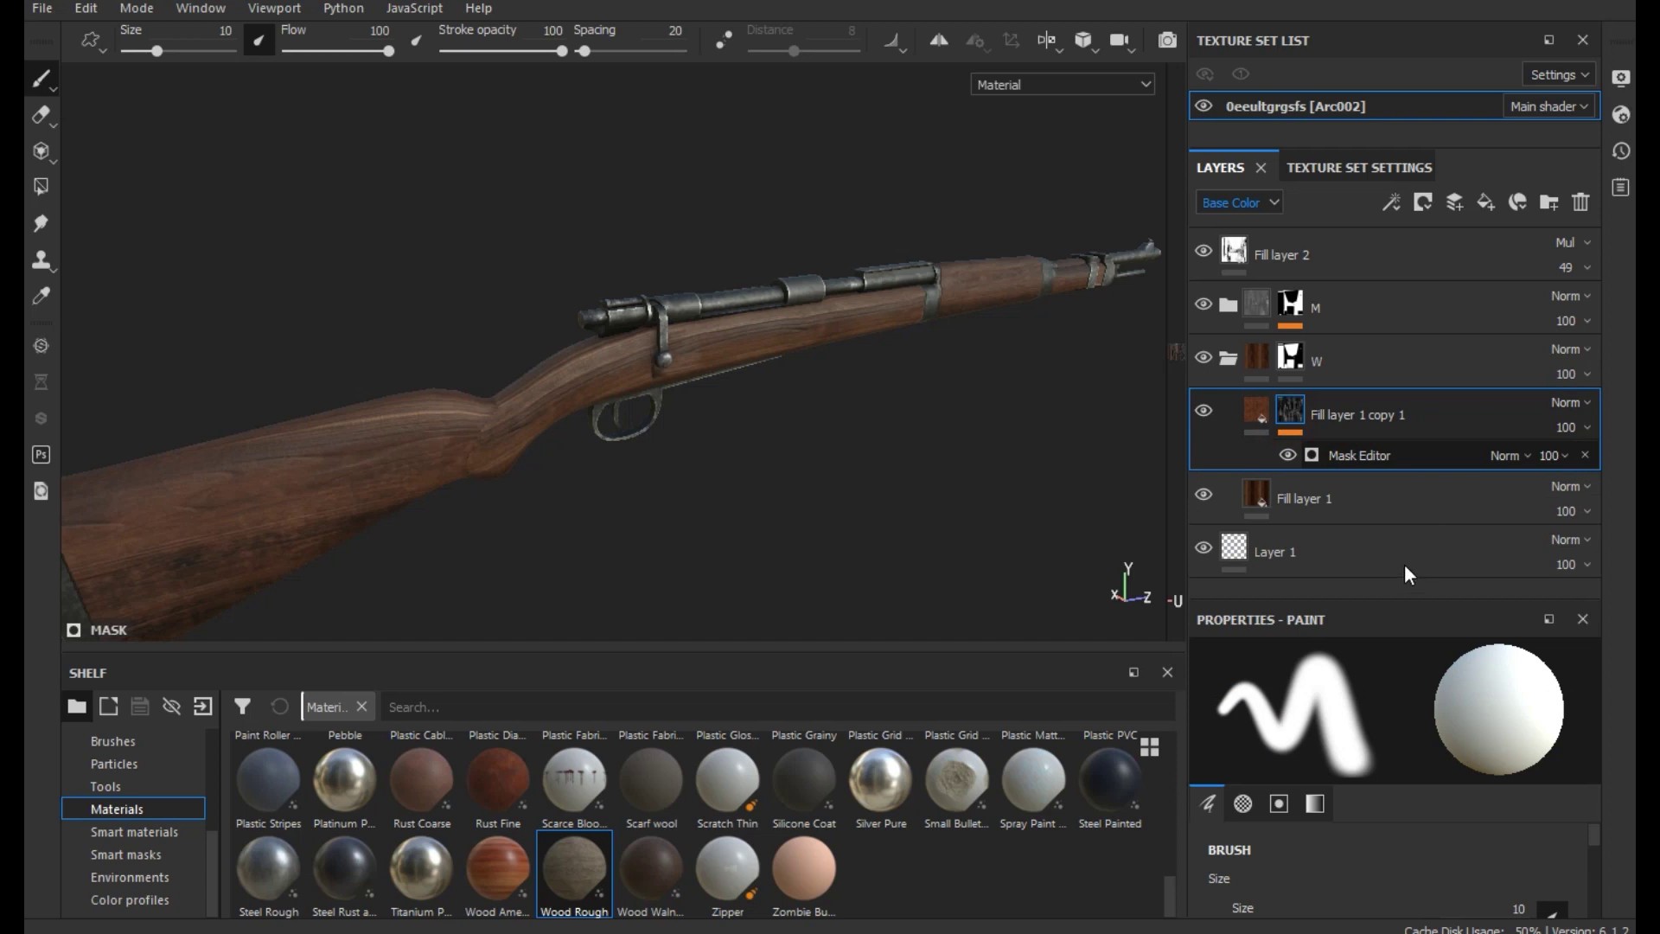
Try dirt mask contrast values between 0.15 and 0.38 while raising the balance
drag(1371, 867, 1346, 867)
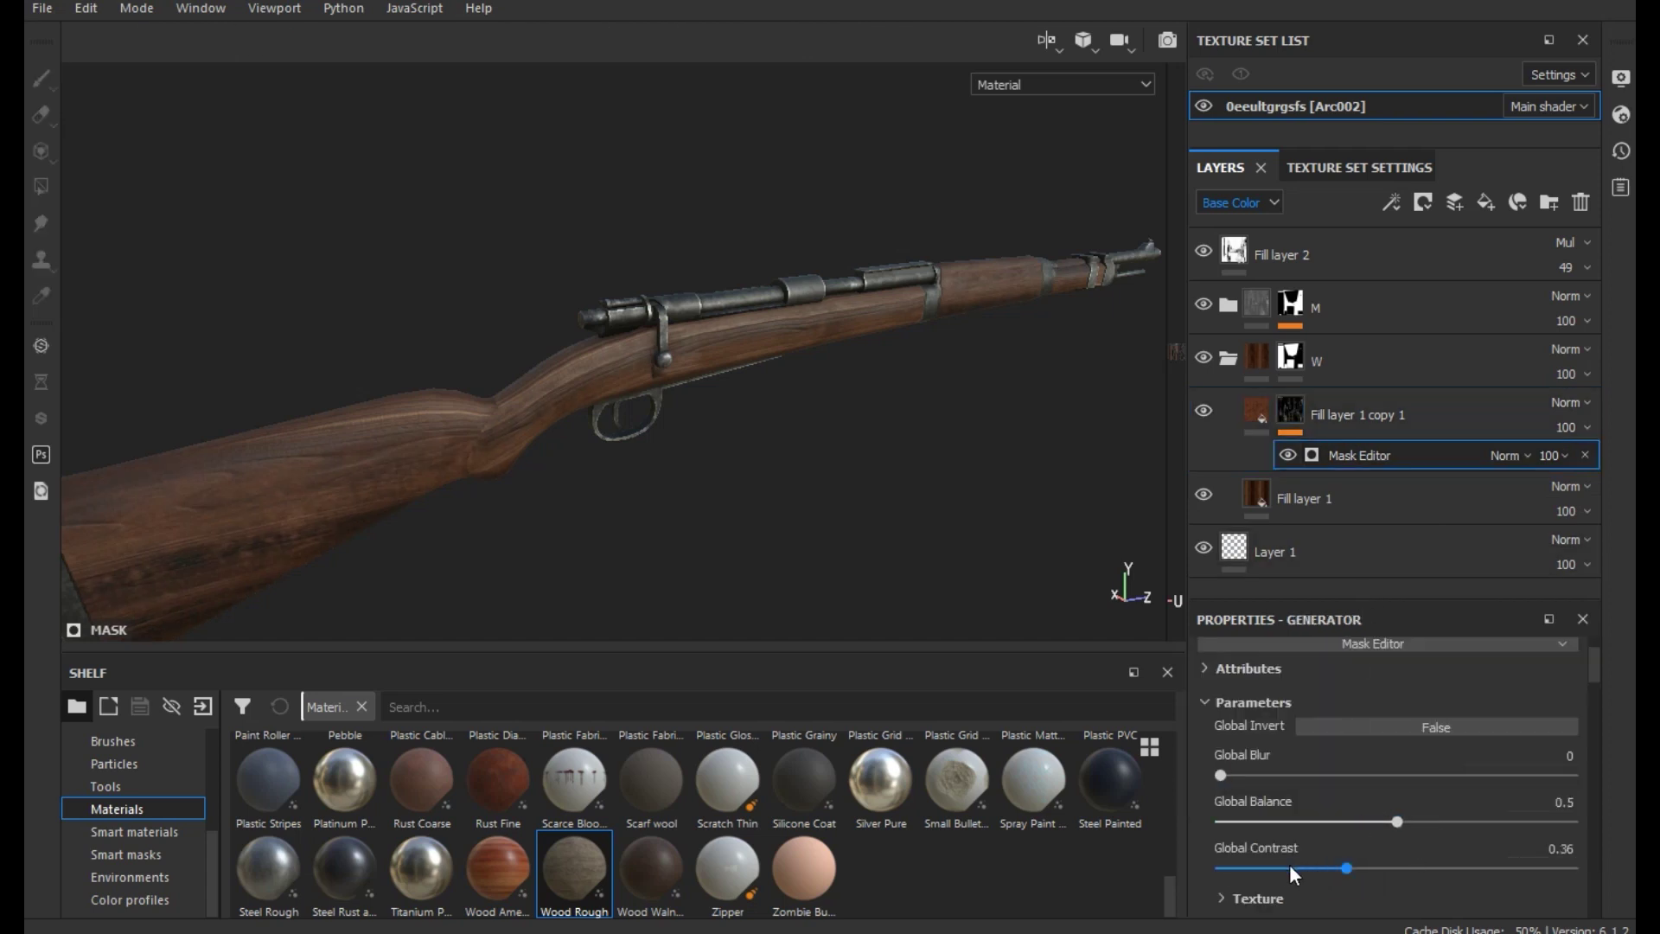
drag(1289, 868, 1272, 869)
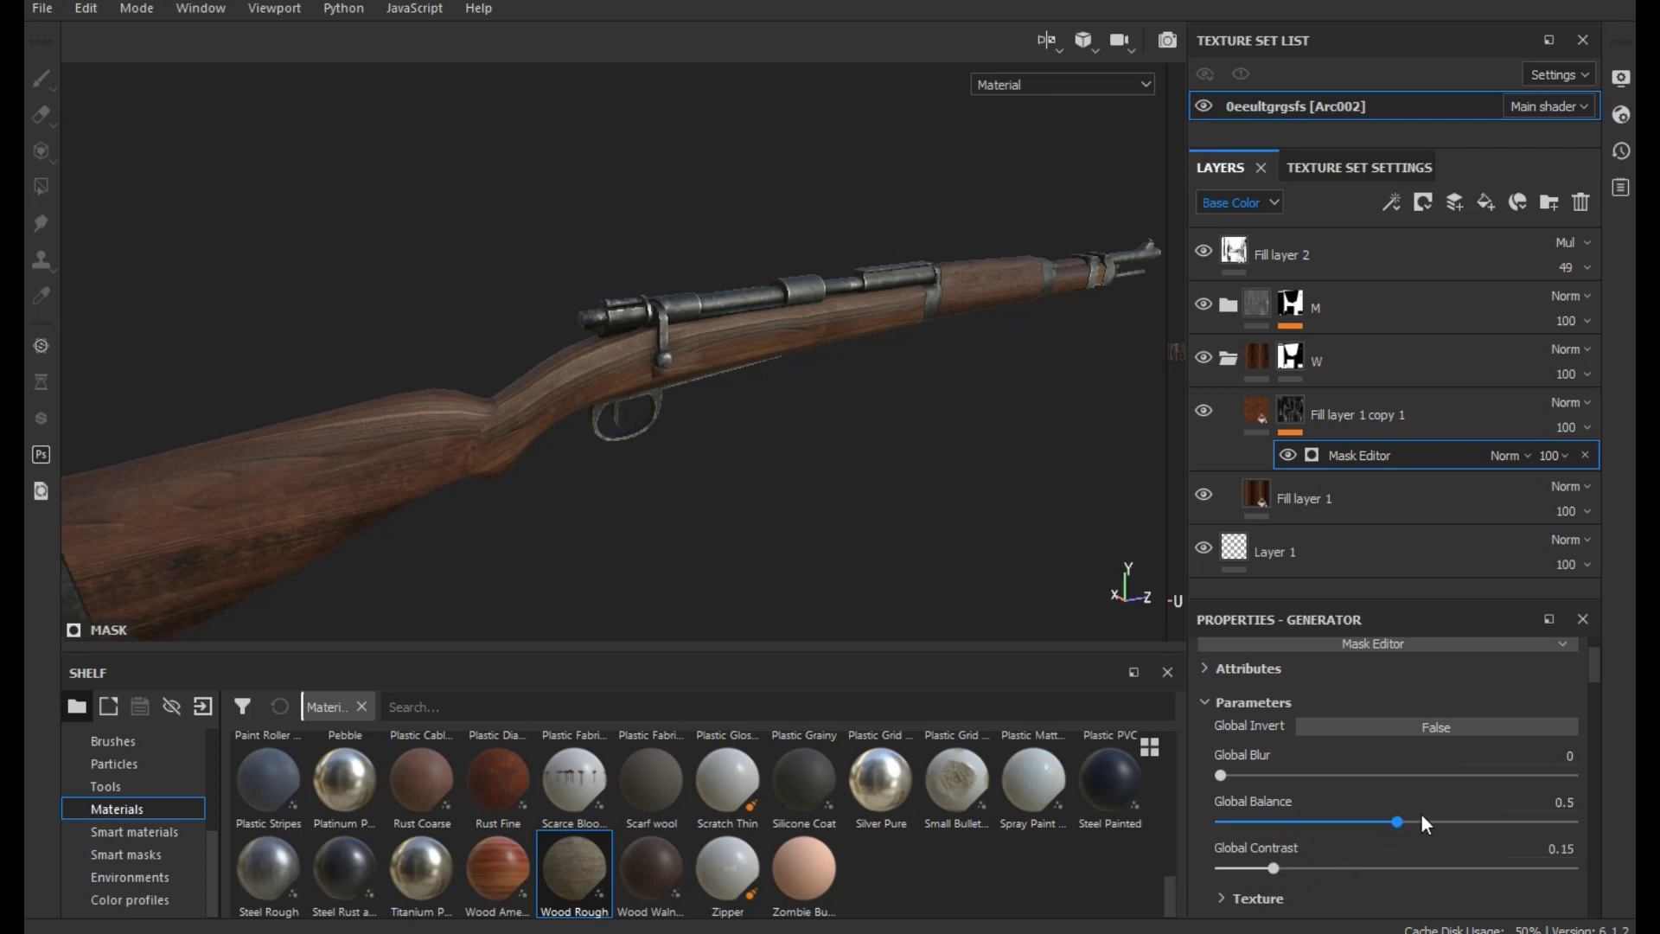
drag(1451, 822, 1477, 821)
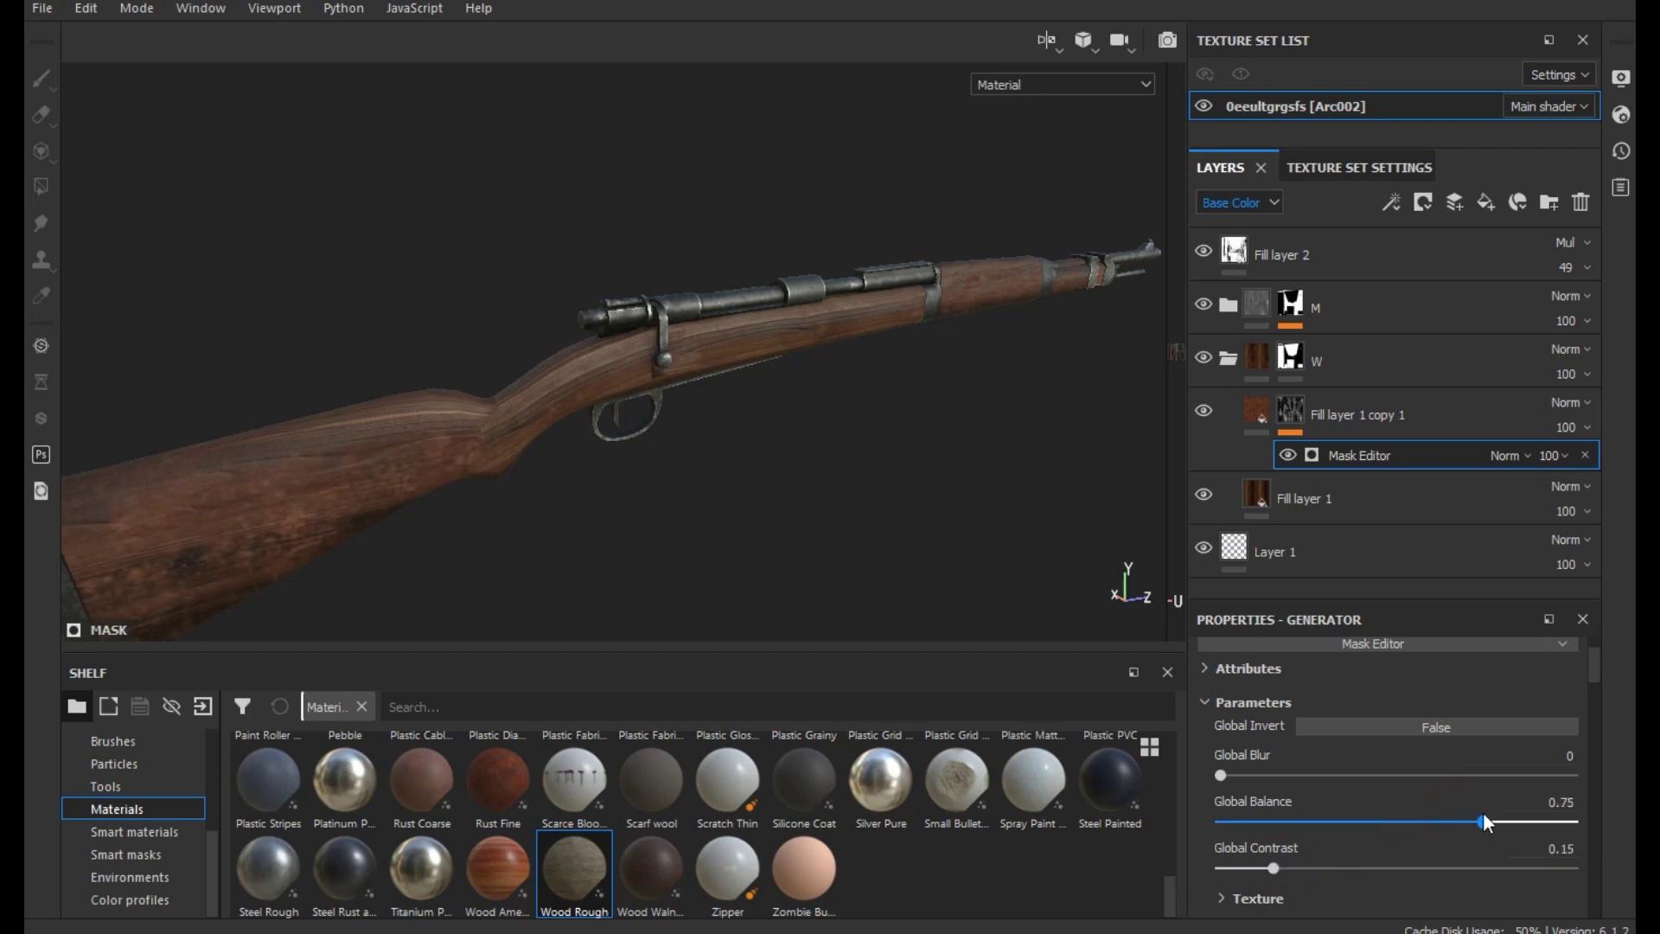
mouse_move(1323, 867)
mouse_down()
mouse_move(1413, 869)
mouse_move(1292, 867)
mouse_up()
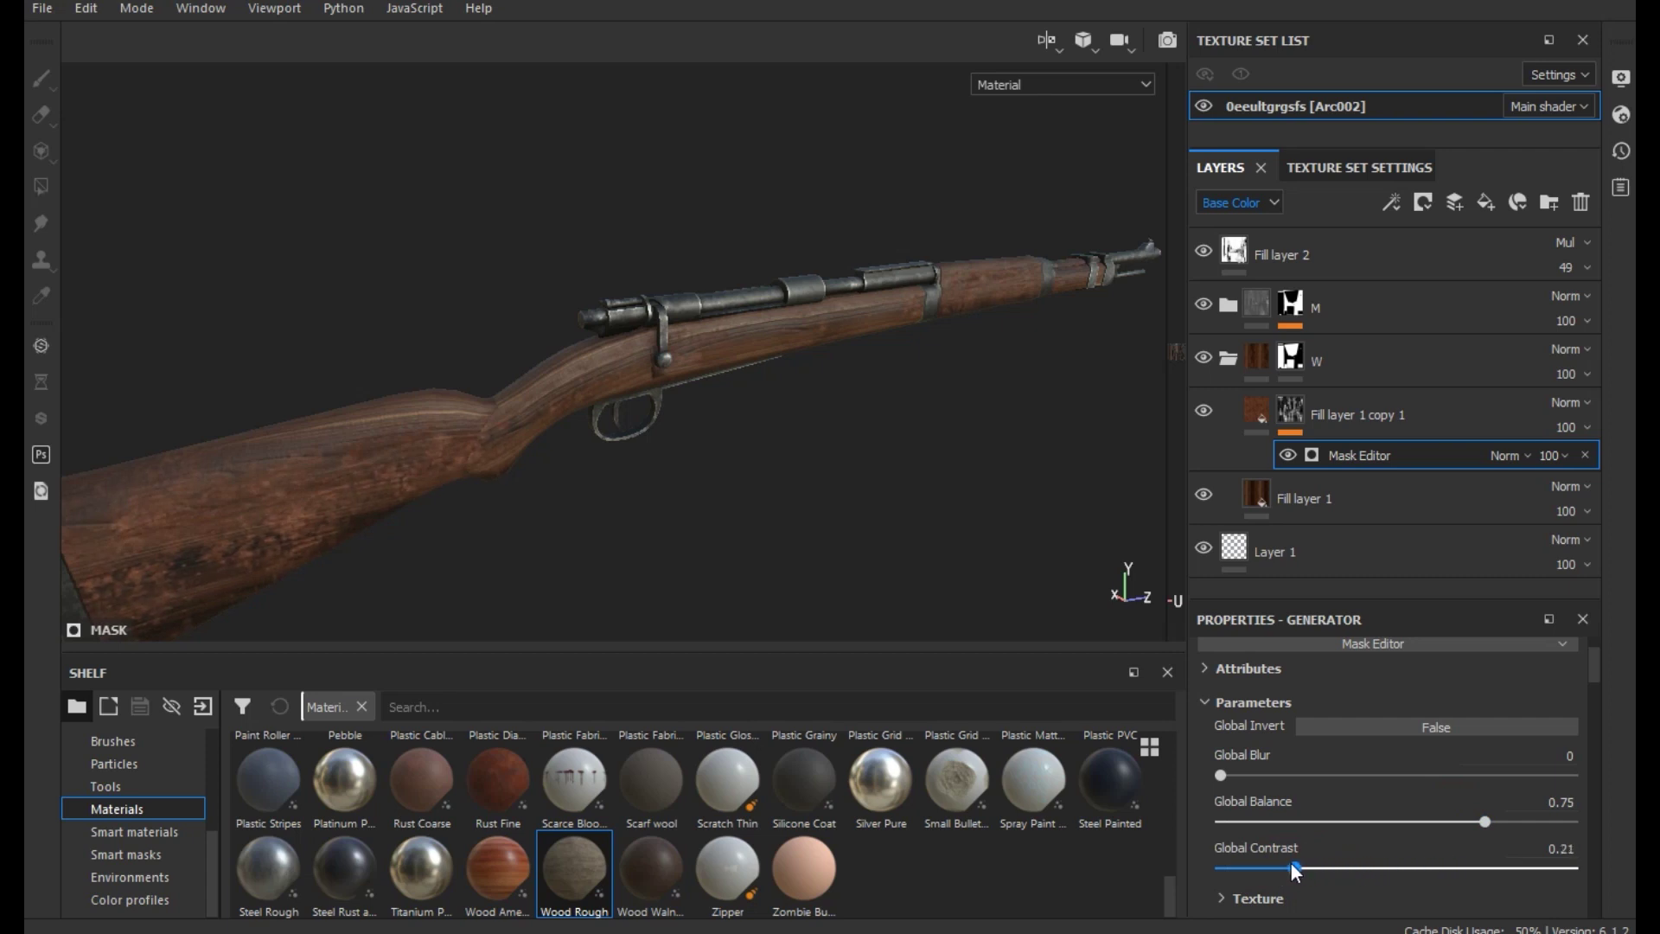
mouse_move(1425, 821)
mouse_down()
mouse_move(1452, 823)
mouse_move(1417, 829)
mouse_up()
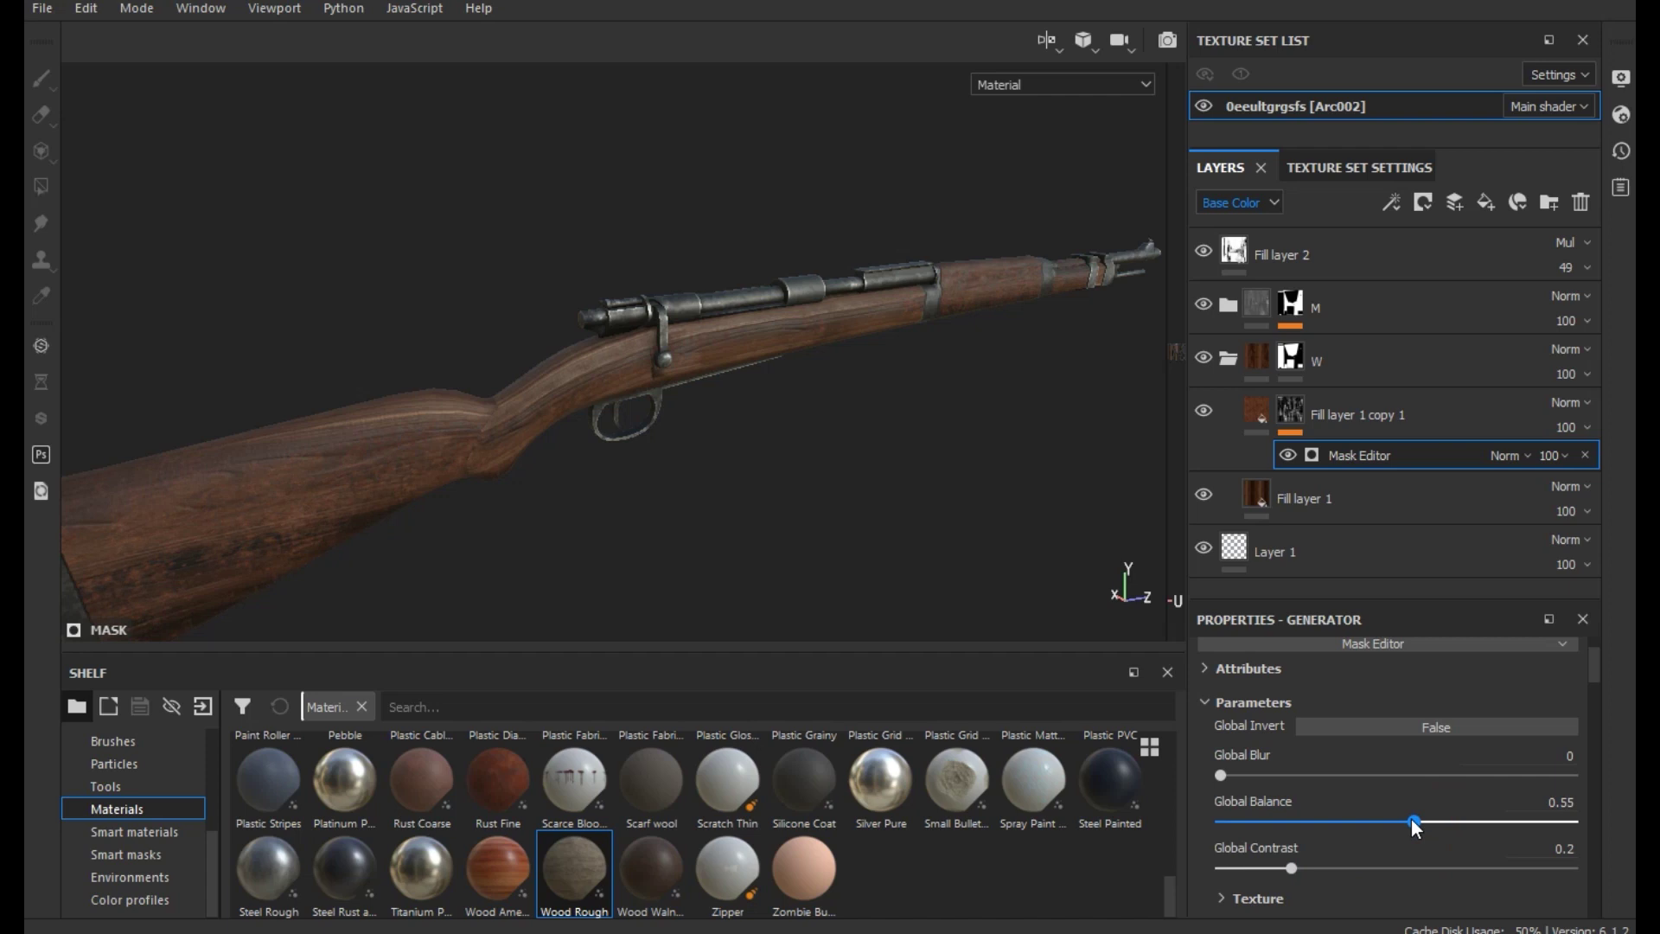
Settle the wood mask at global balance 0.48 and global contrast 0.07
scroll(216, 478, up, 2)
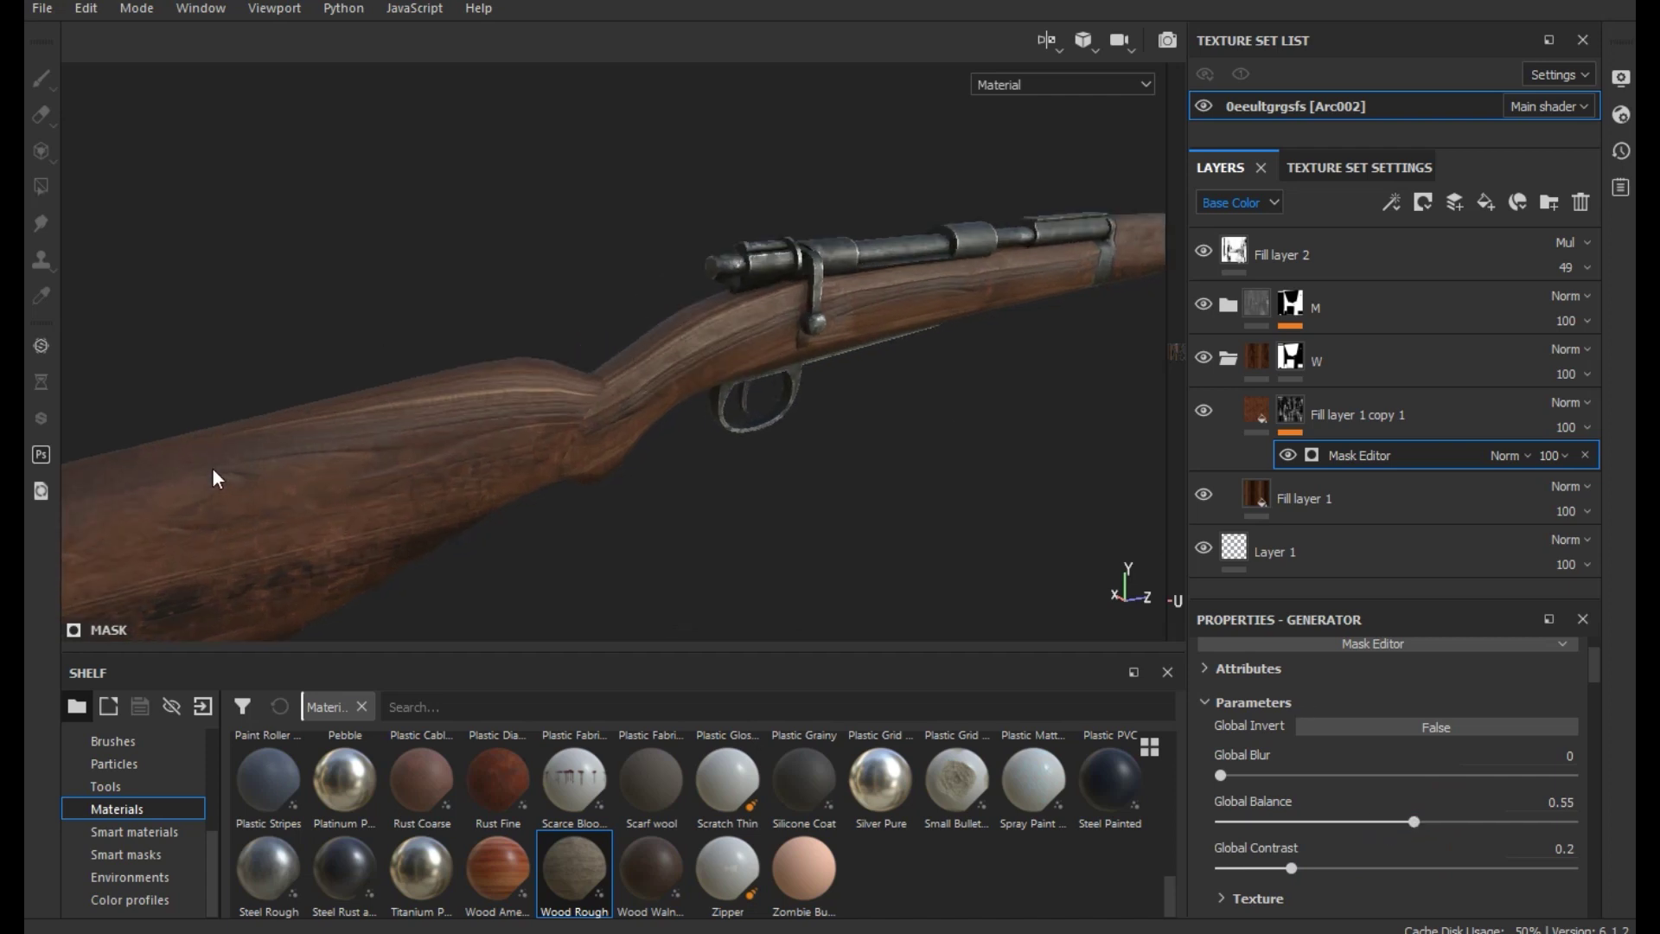
scroll(216, 478, up, 1)
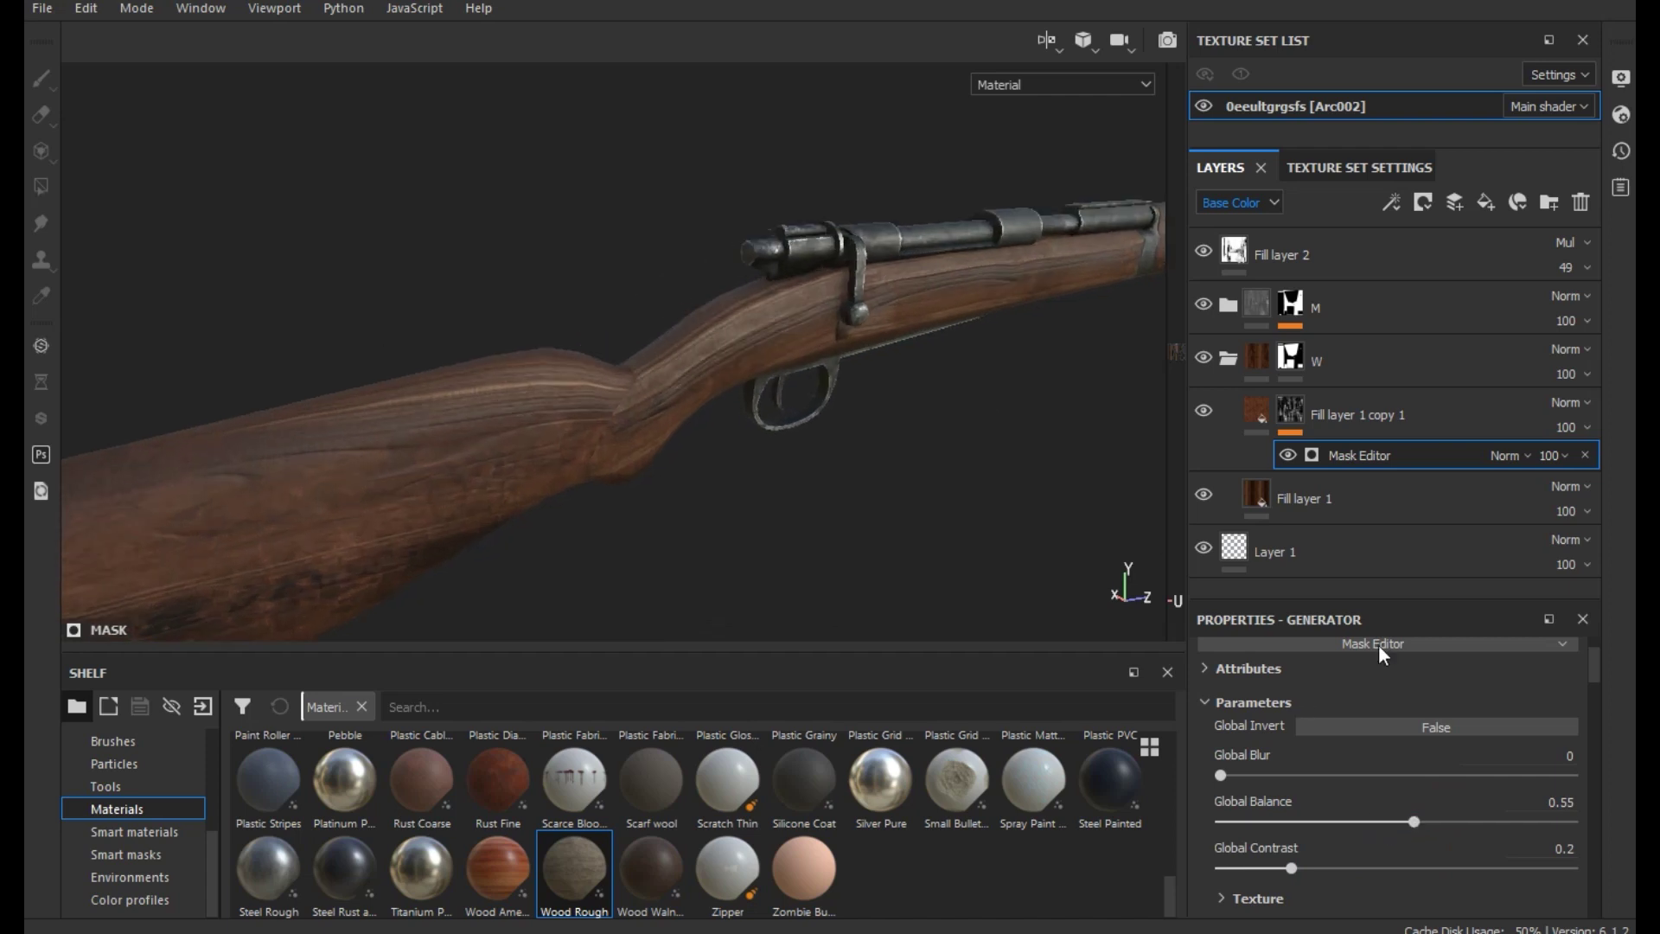
click(1534, 822)
scroll(324, 402, down, 1)
scroll(324, 403, down, 2)
click(1245, 868)
drag(1245, 868, 1225, 868)
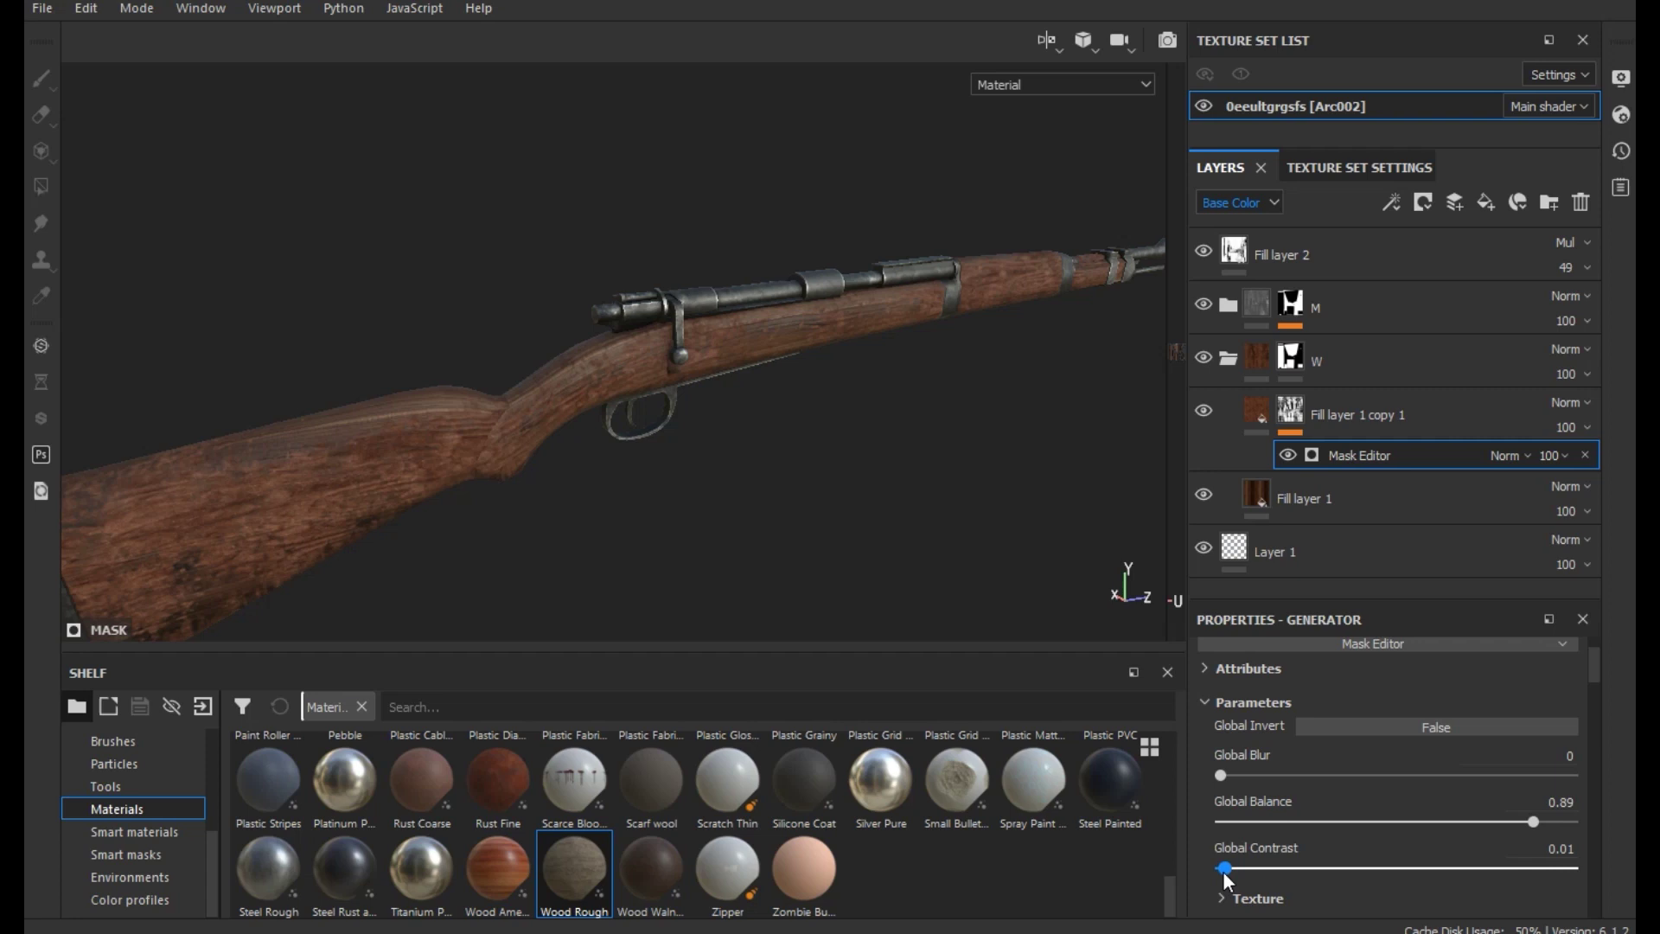
drag(1475, 824, 1441, 823)
drag(1244, 868, 1247, 868)
drag(1439, 823, 1387, 822)
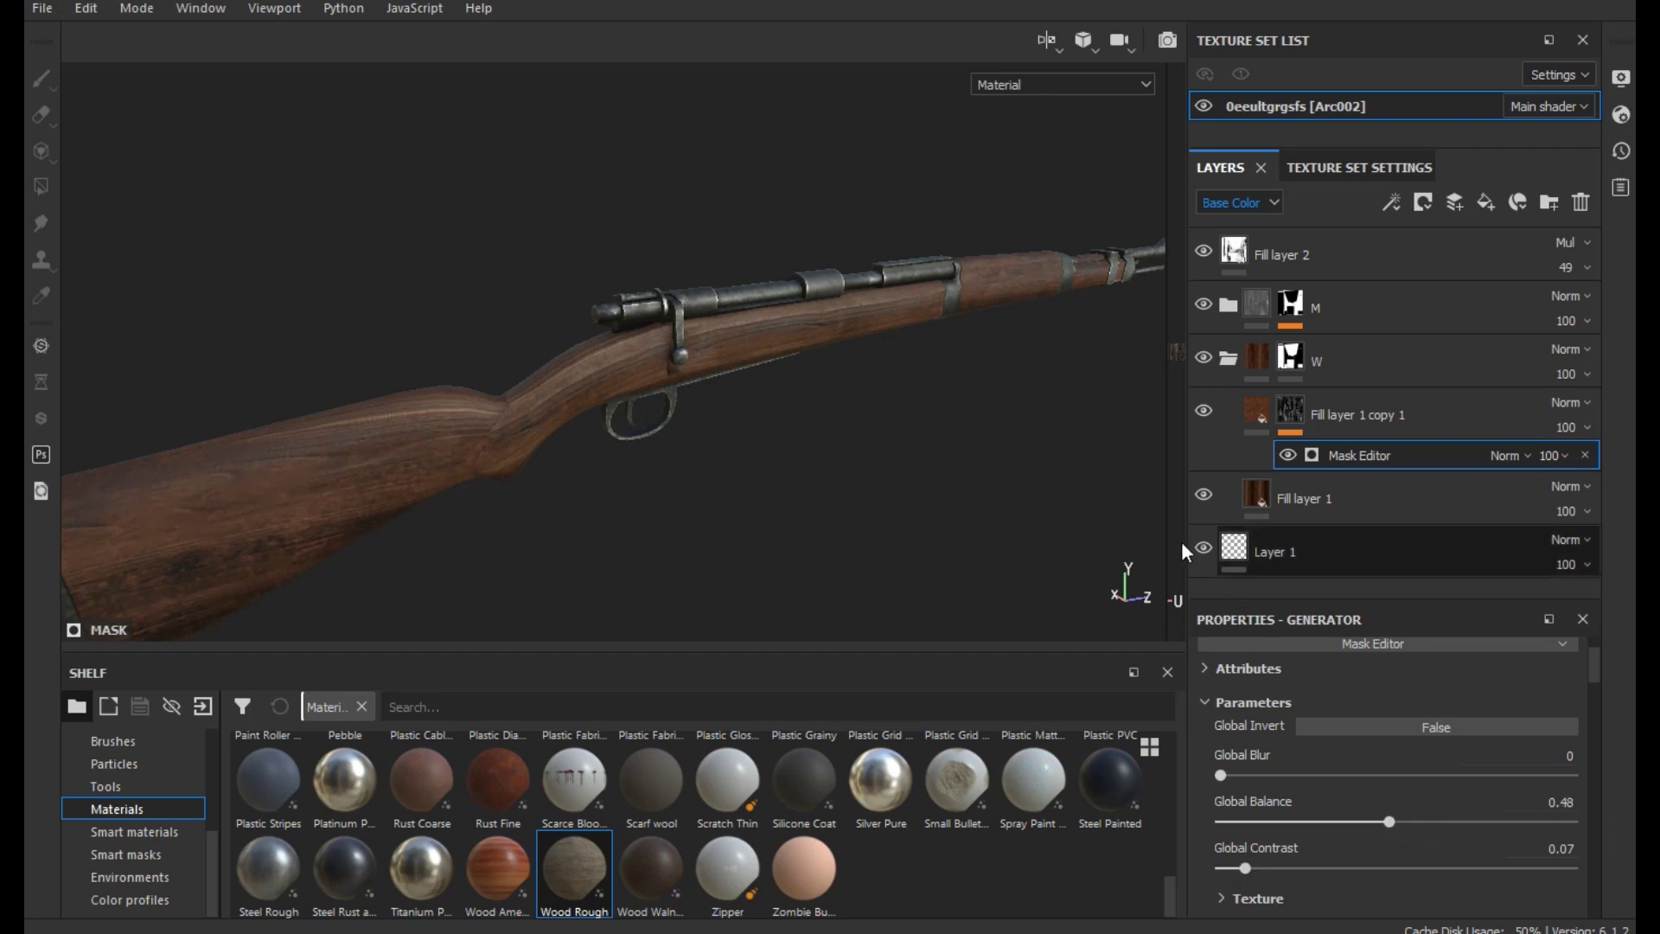
mouse_move(922, 484)
alt+mouse_down()
mouse_move(511, 490)
mouse_move(529, 519)
alt+mouse_up()
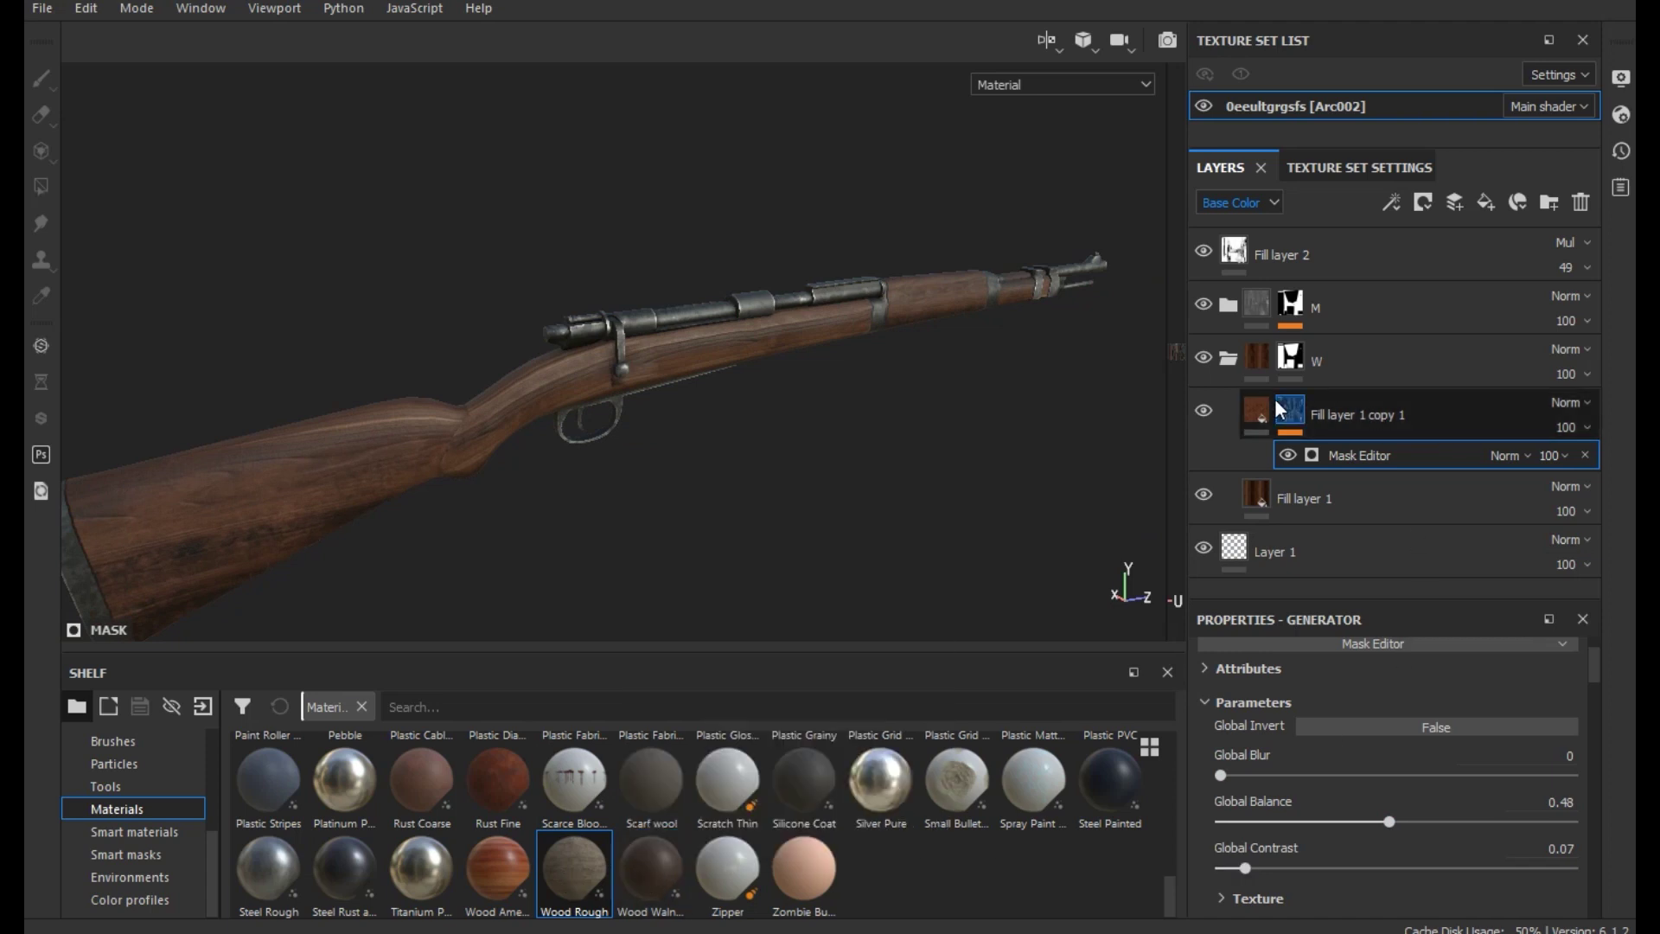
click(1254, 407)
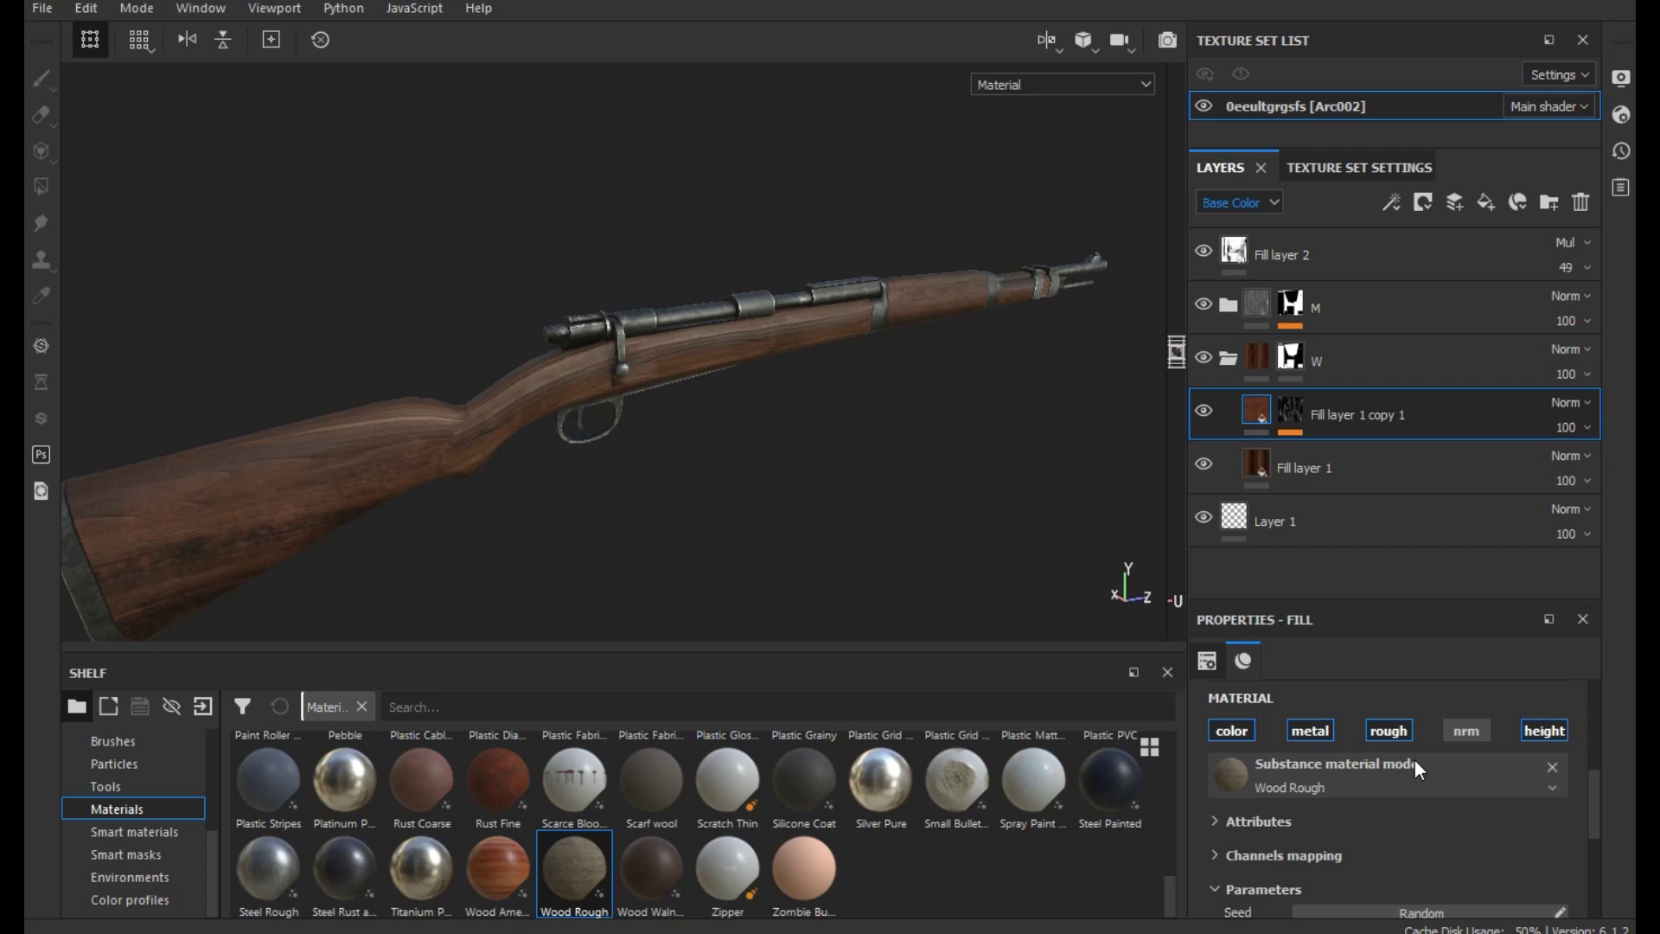
Darken Fill layer 1 copy 1's wood colour to a deeper brown
scroll(1397, 830, down, 1)
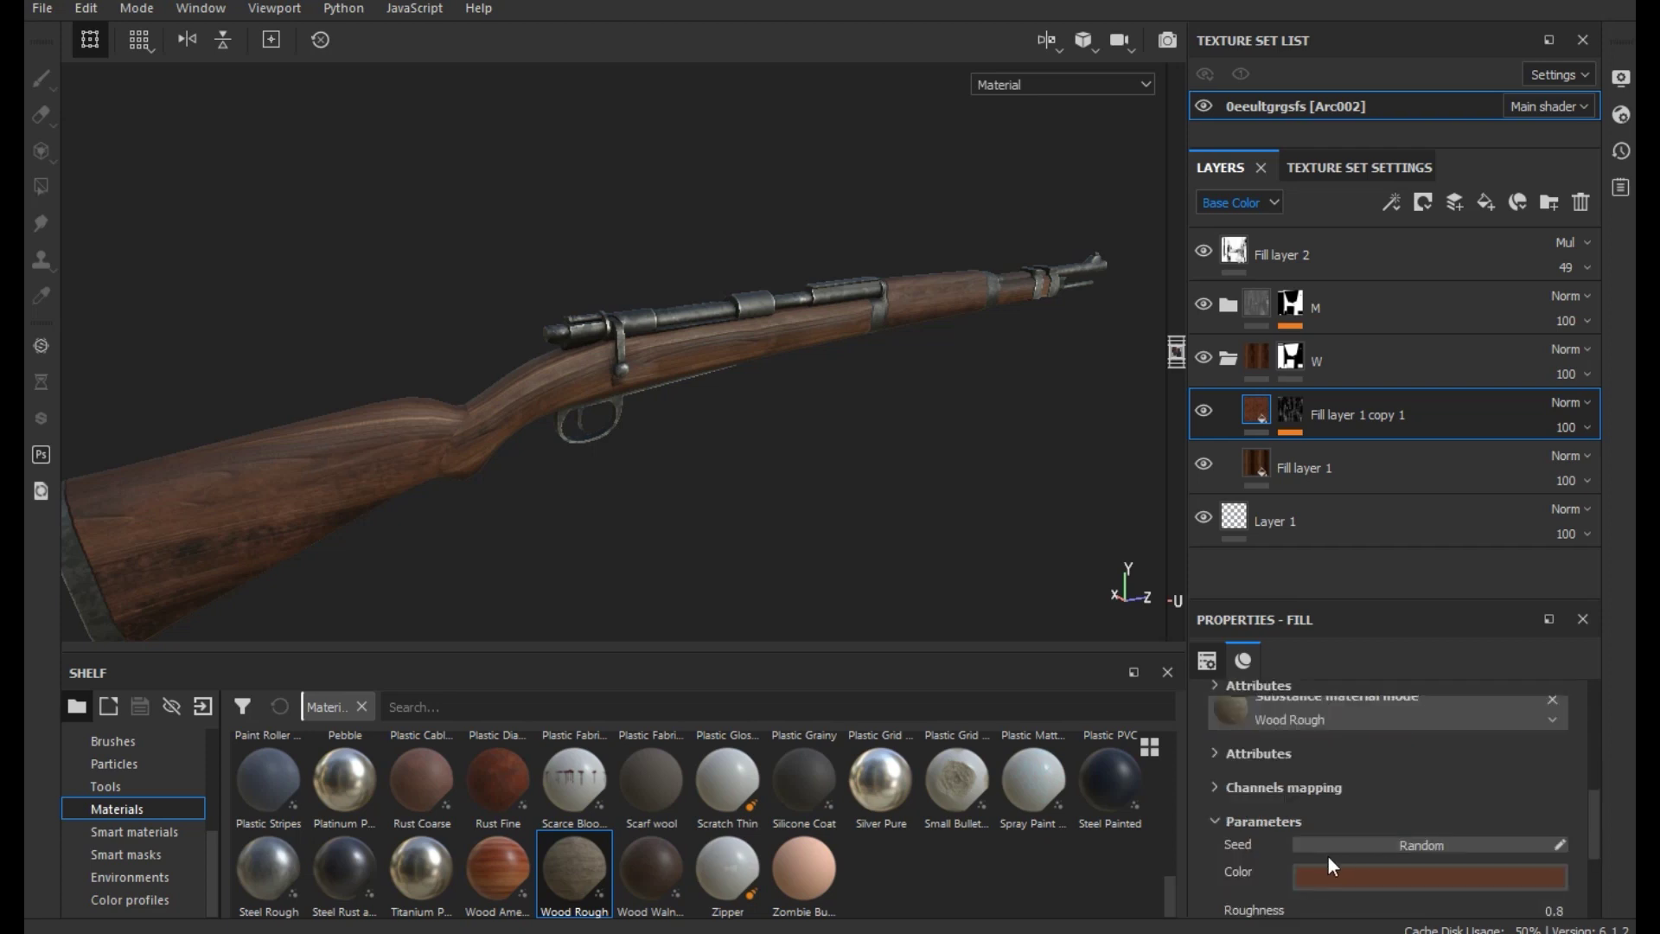
scroll(1328, 858, down, 2)
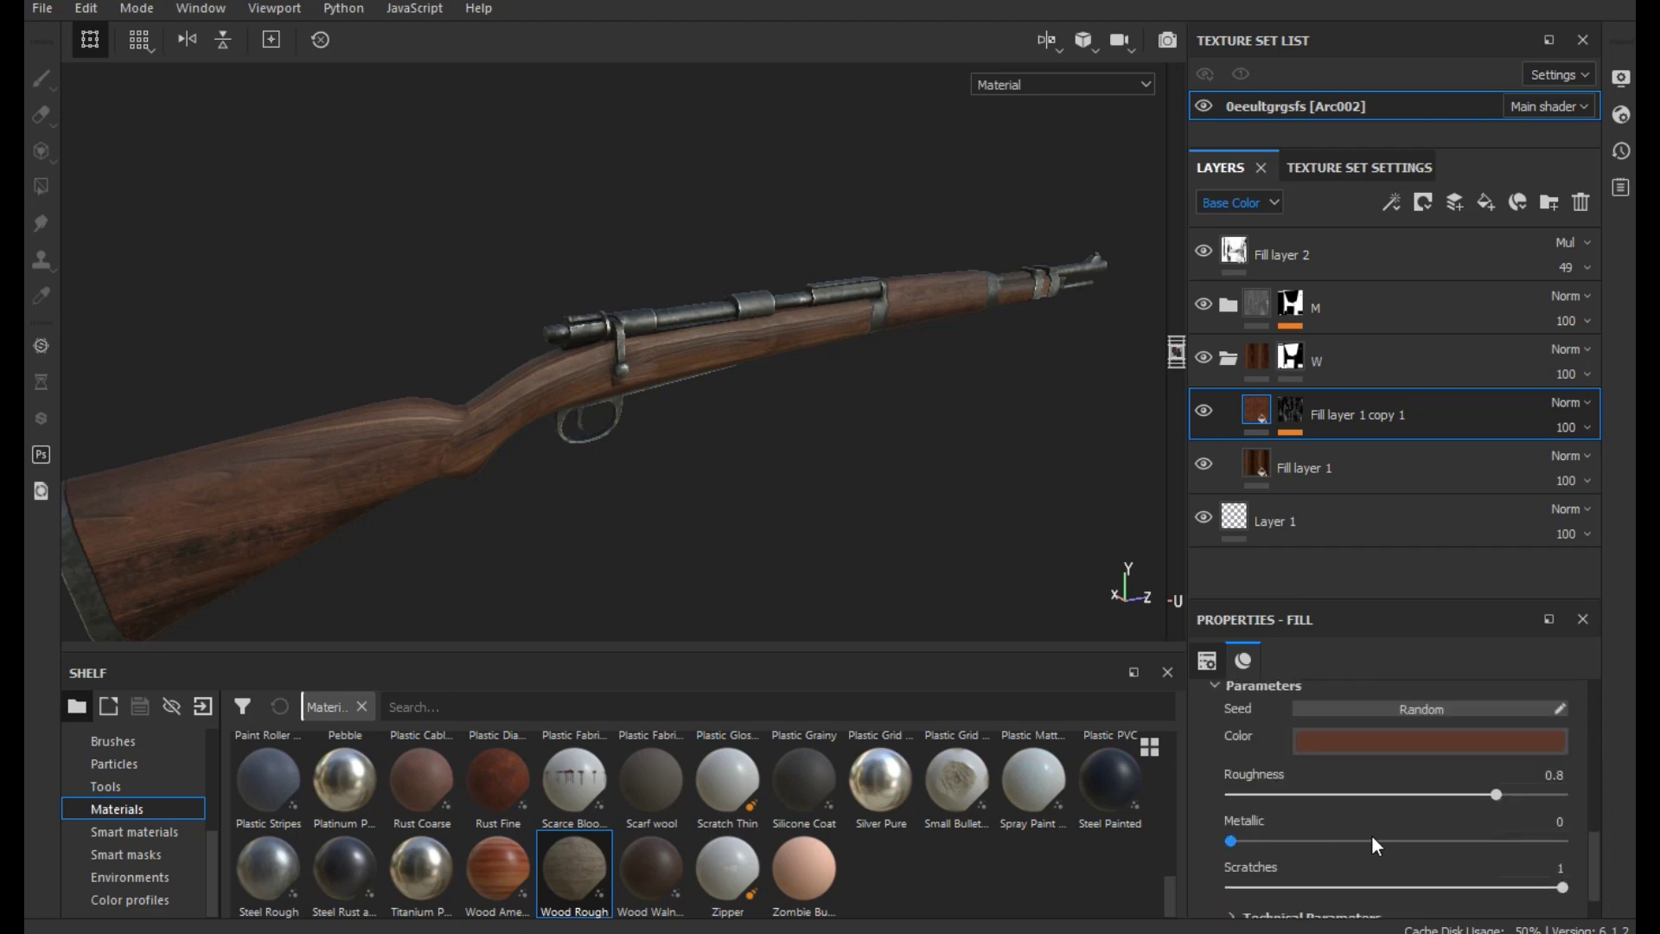
scroll(1373, 839, down, 1)
click(1315, 865)
click(769, 429)
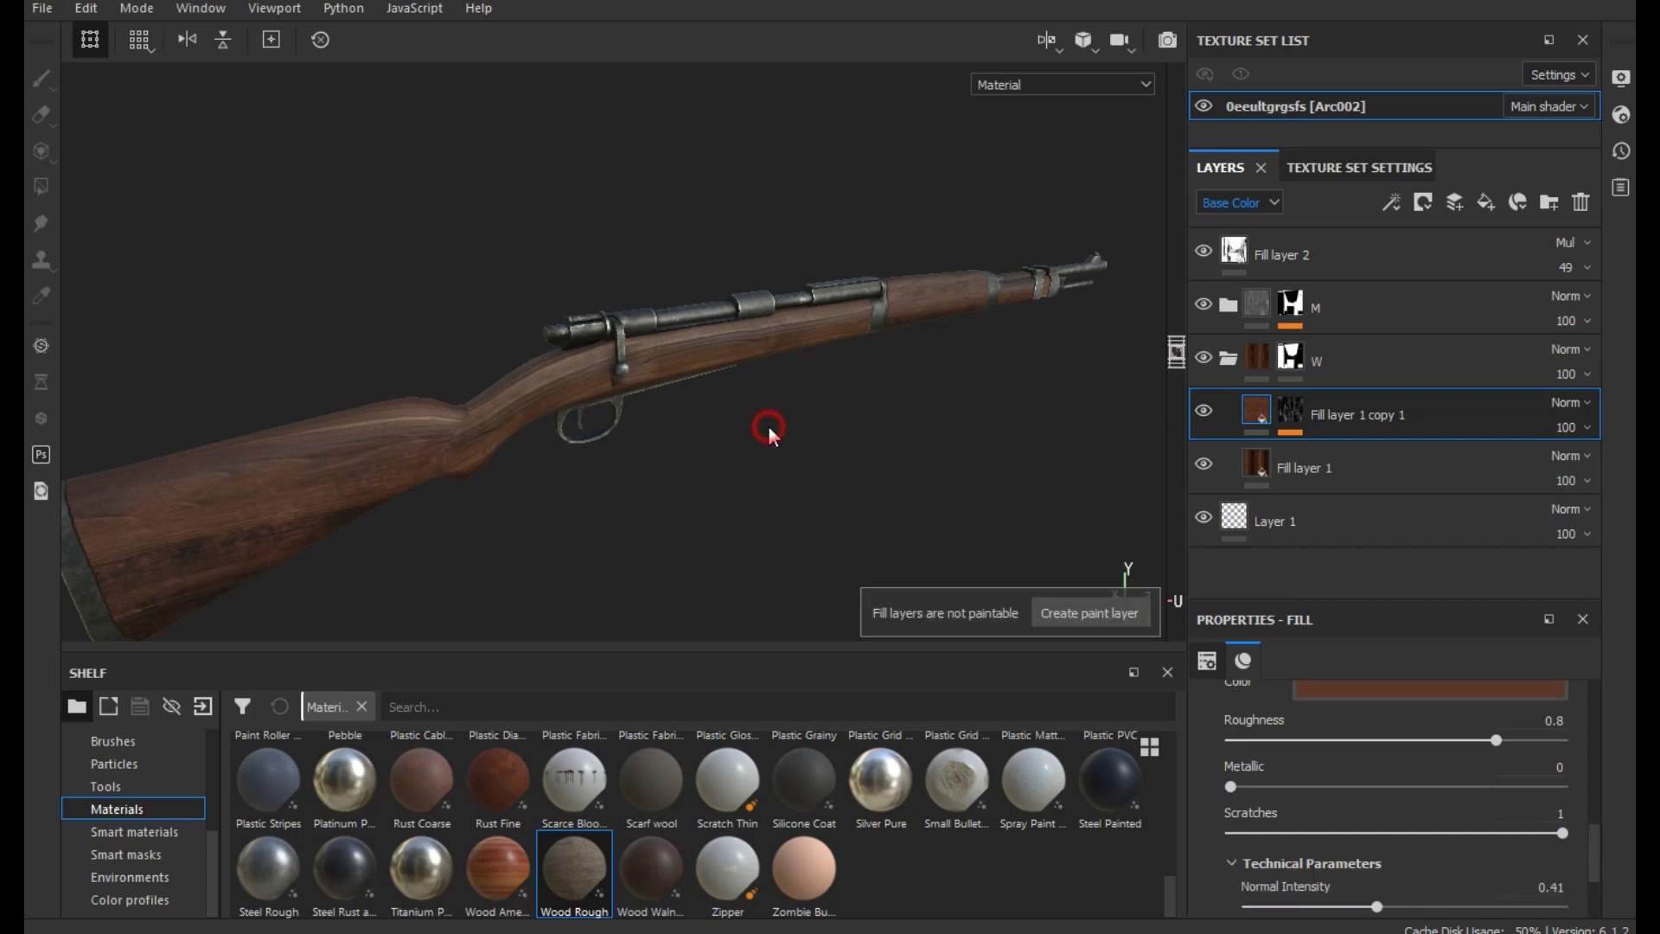
click(1307, 688)
mouse_move(1390, 858)
mouse_down()
mouse_move(1303, 917)
mouse_move(1363, 846)
mouse_move(1378, 867)
mouse_move(1389, 844)
mouse_move(1409, 864)
mouse_up()
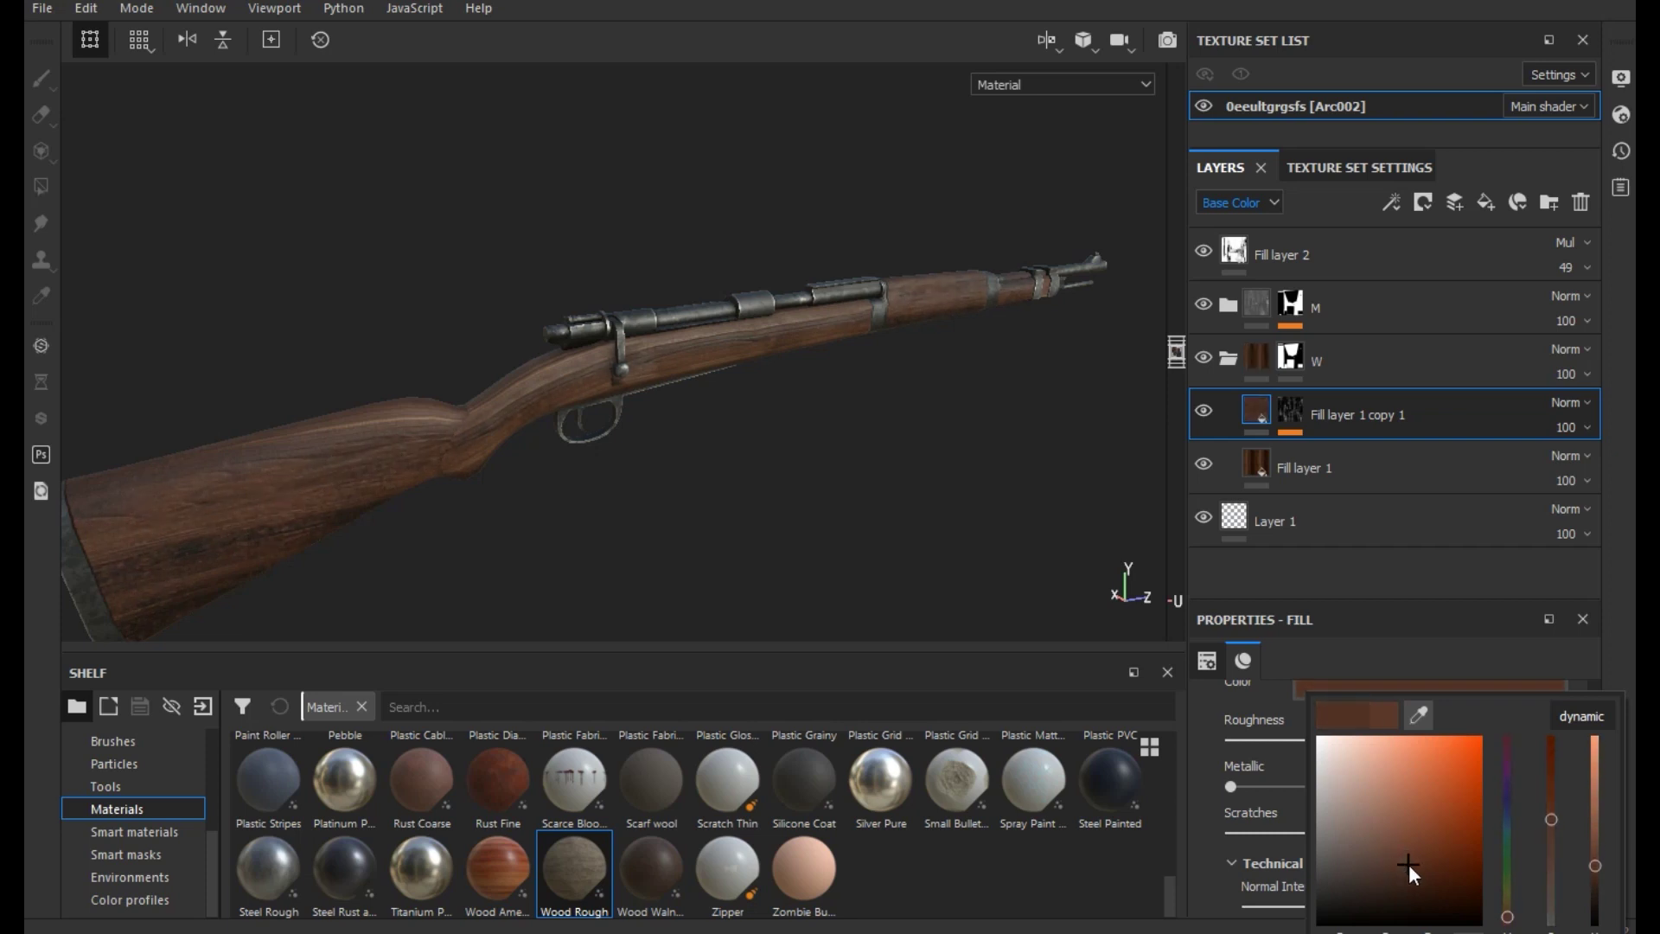
click(860, 506)
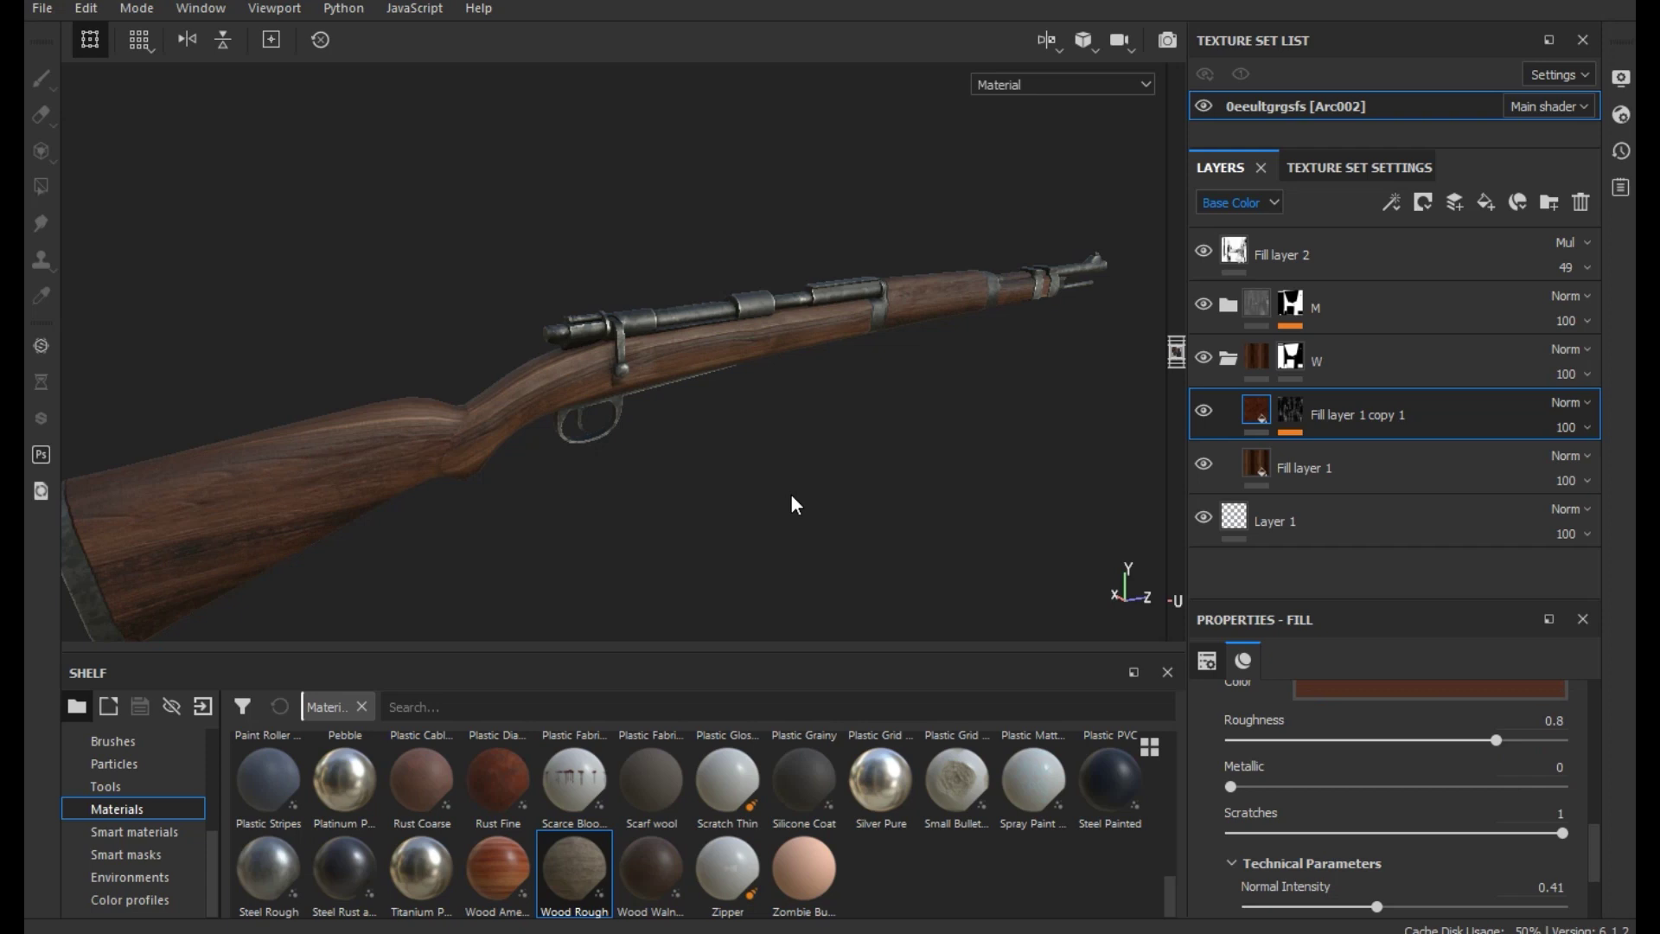
Raise the wood fill's roughness to 0.98 and inspect the matte stock from the side
mouse_move(741, 475)
alt+mouse_down()
mouse_move(702, 387)
mouse_move(919, 401)
mouse_move(863, 452)
mouse_move(589, 508)
mouse_move(713, 424)
mouse_move(501, 511)
alt+mouse_up()
scroll(1383, 804, up, 5)
scroll(1383, 804, down, 2)
scroll(1382, 804, up, 2)
scroll(773, 415, down, 3)
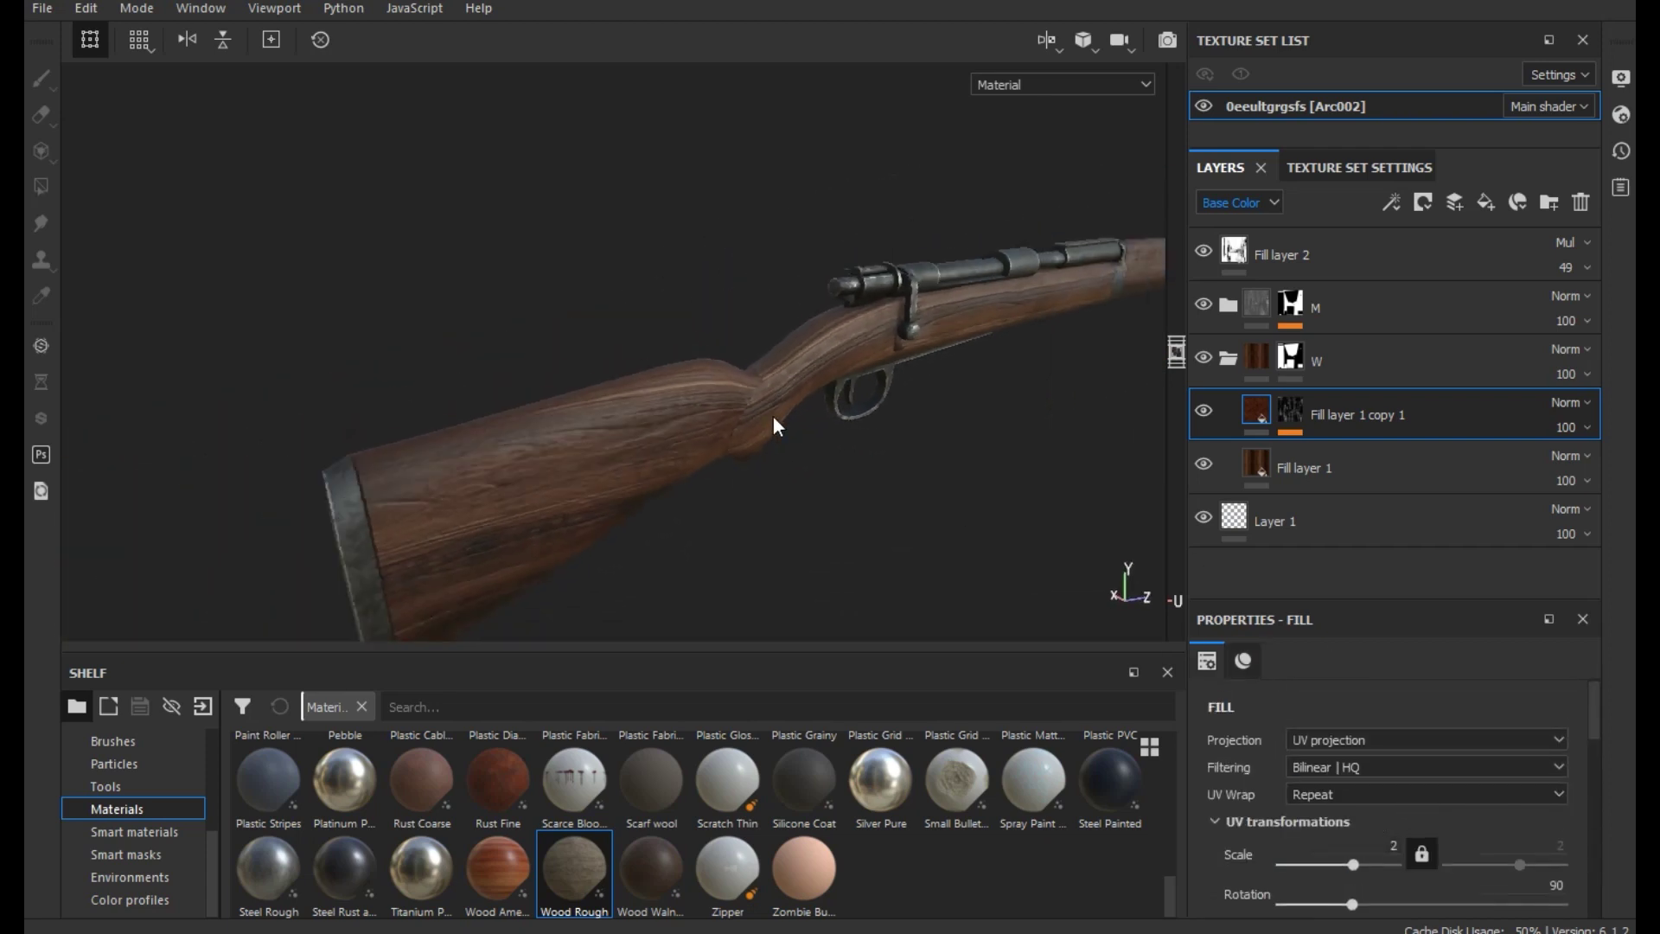
mouse_move(773, 415)
alt+mouse_down()
mouse_move(778, 437)
mouse_move(600, 381)
mouse_move(804, 371)
alt+mouse_up()
scroll(1531, 869, down, 3)
scroll(1531, 869, down, 2)
scroll(1531, 870, down, 2)
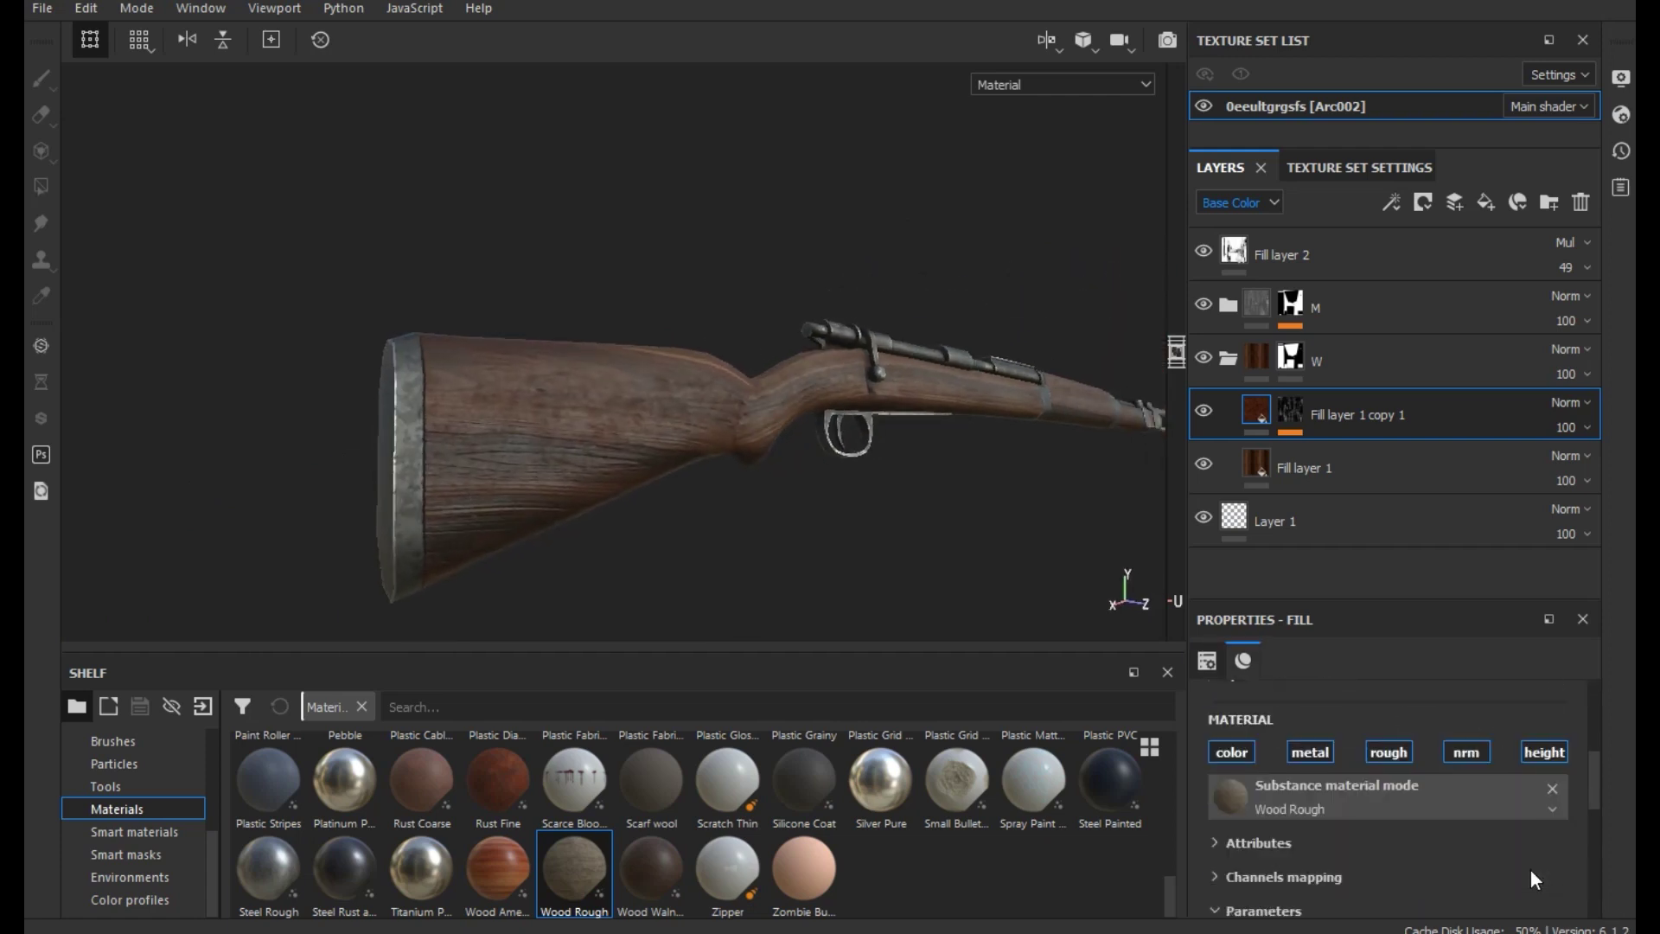
scroll(1530, 869, down, 3)
click(1521, 751)
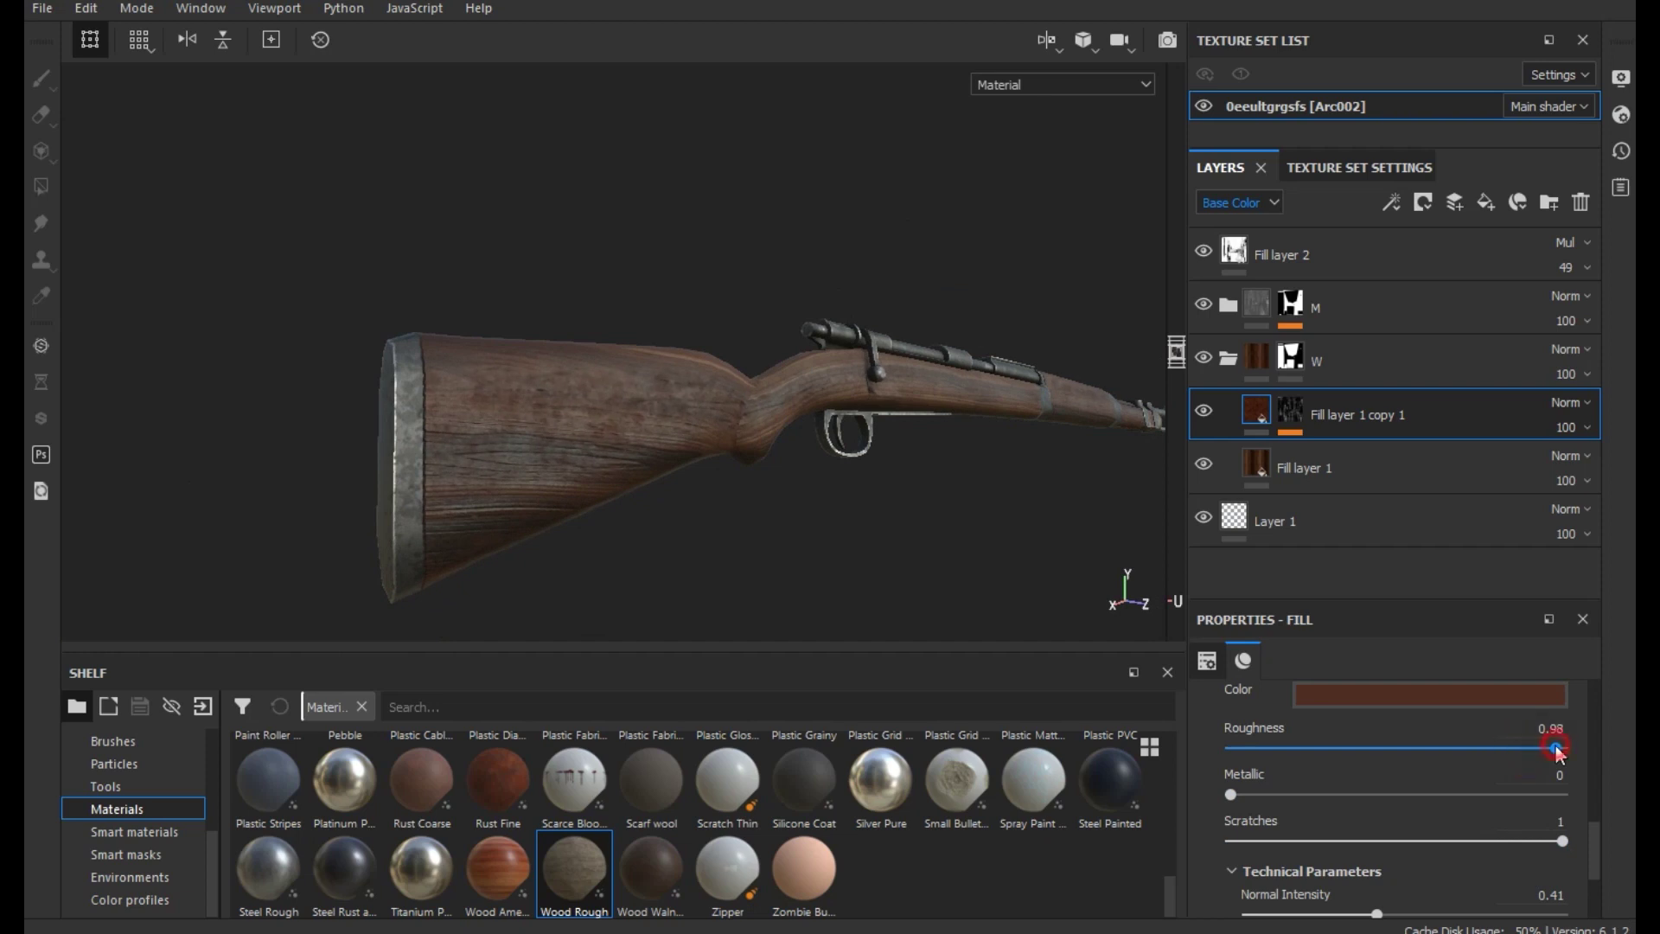
mouse_move(853, 433)
alt+mouse_down()
mouse_move(830, 482)
mouse_move(899, 389)
mouse_move(932, 421)
alt+mouse_up()
mouse_move(553, 391)
alt+mouse_down()
mouse_move(556, 435)
mouse_move(623, 419)
mouse_move(525, 511)
alt+mouse_up()
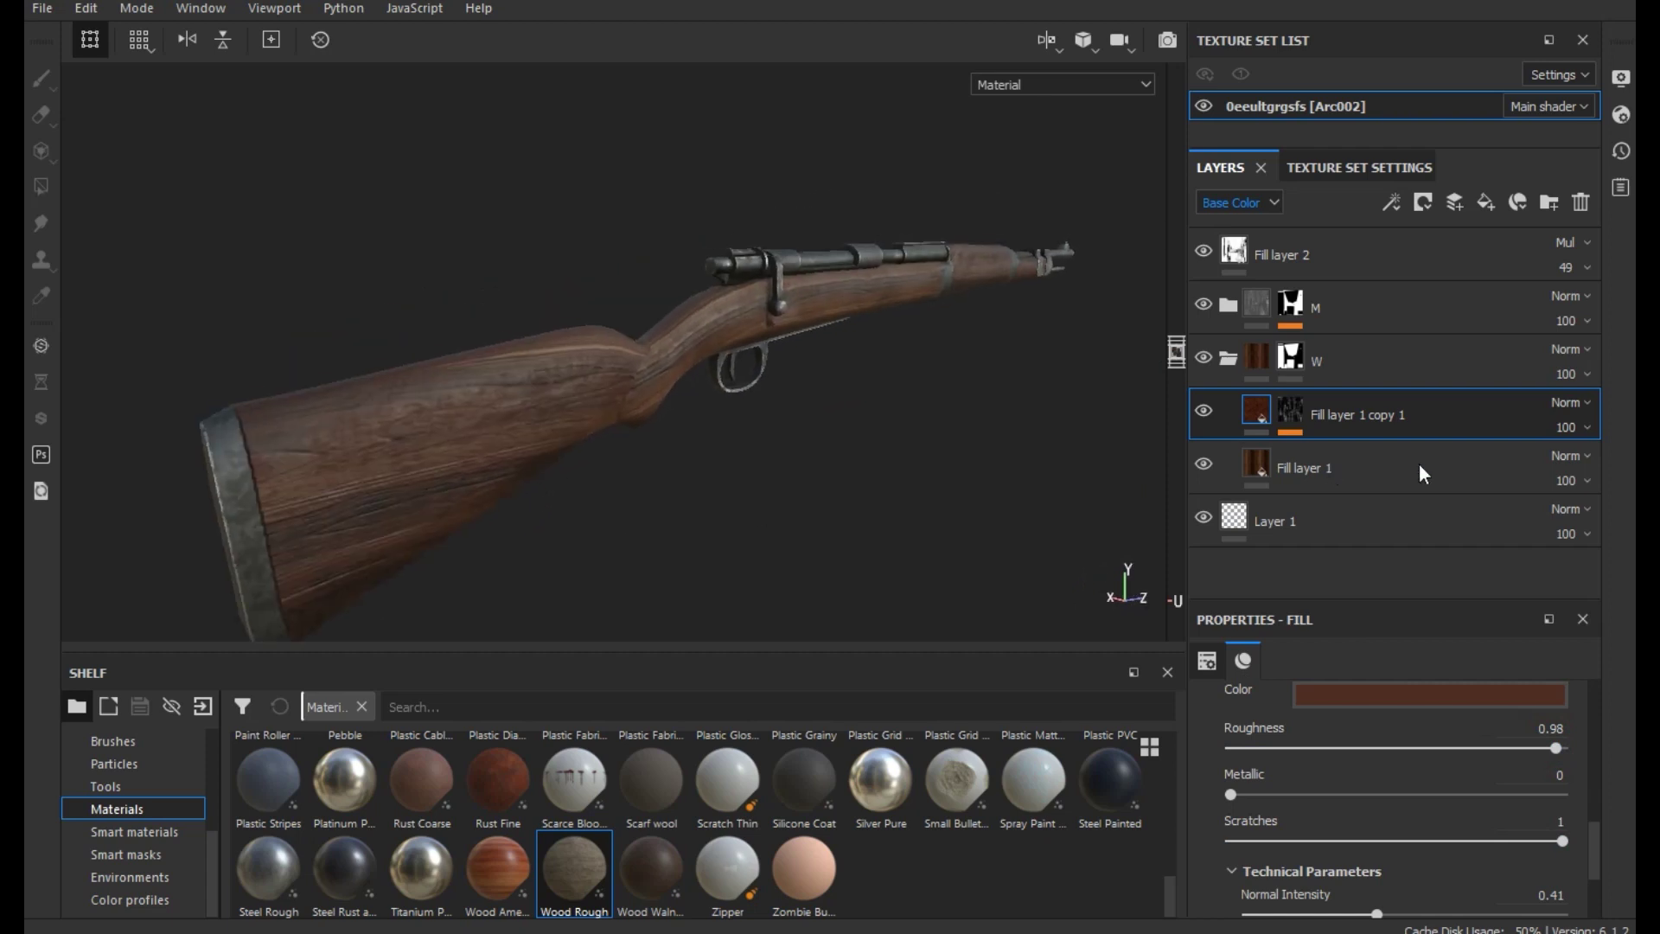
right_click(1404, 423)
Duplicate the wood fill, clear the copy's mask and apply the Cavity Rust smart mask
key(Escape)
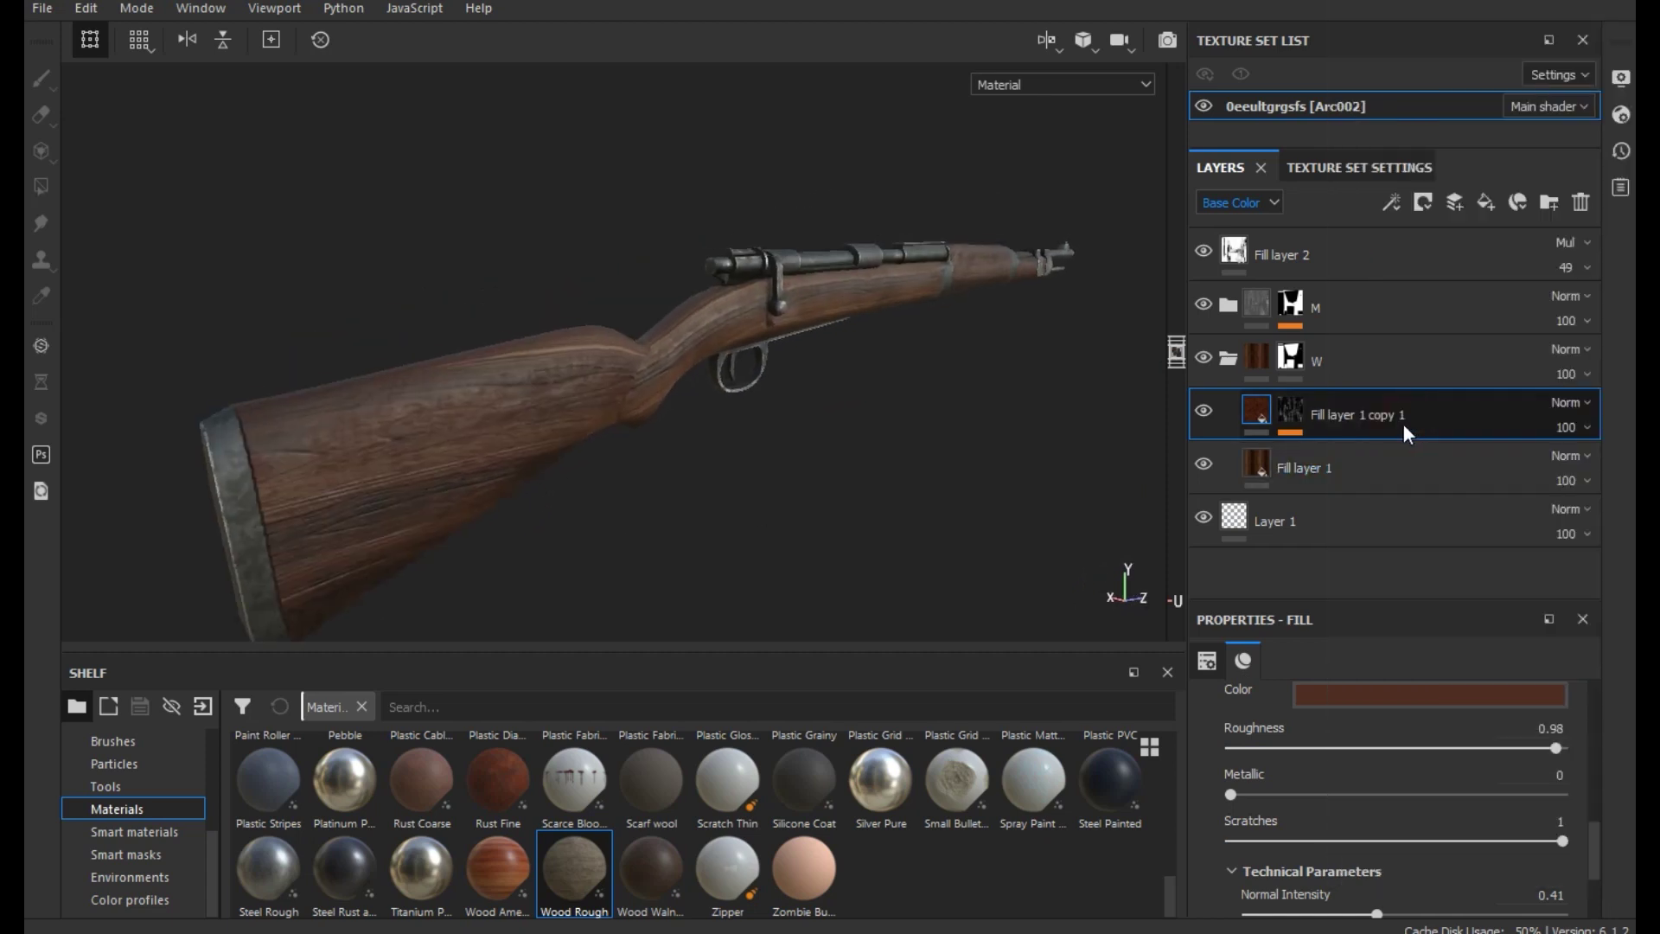
right_click(1382, 417)
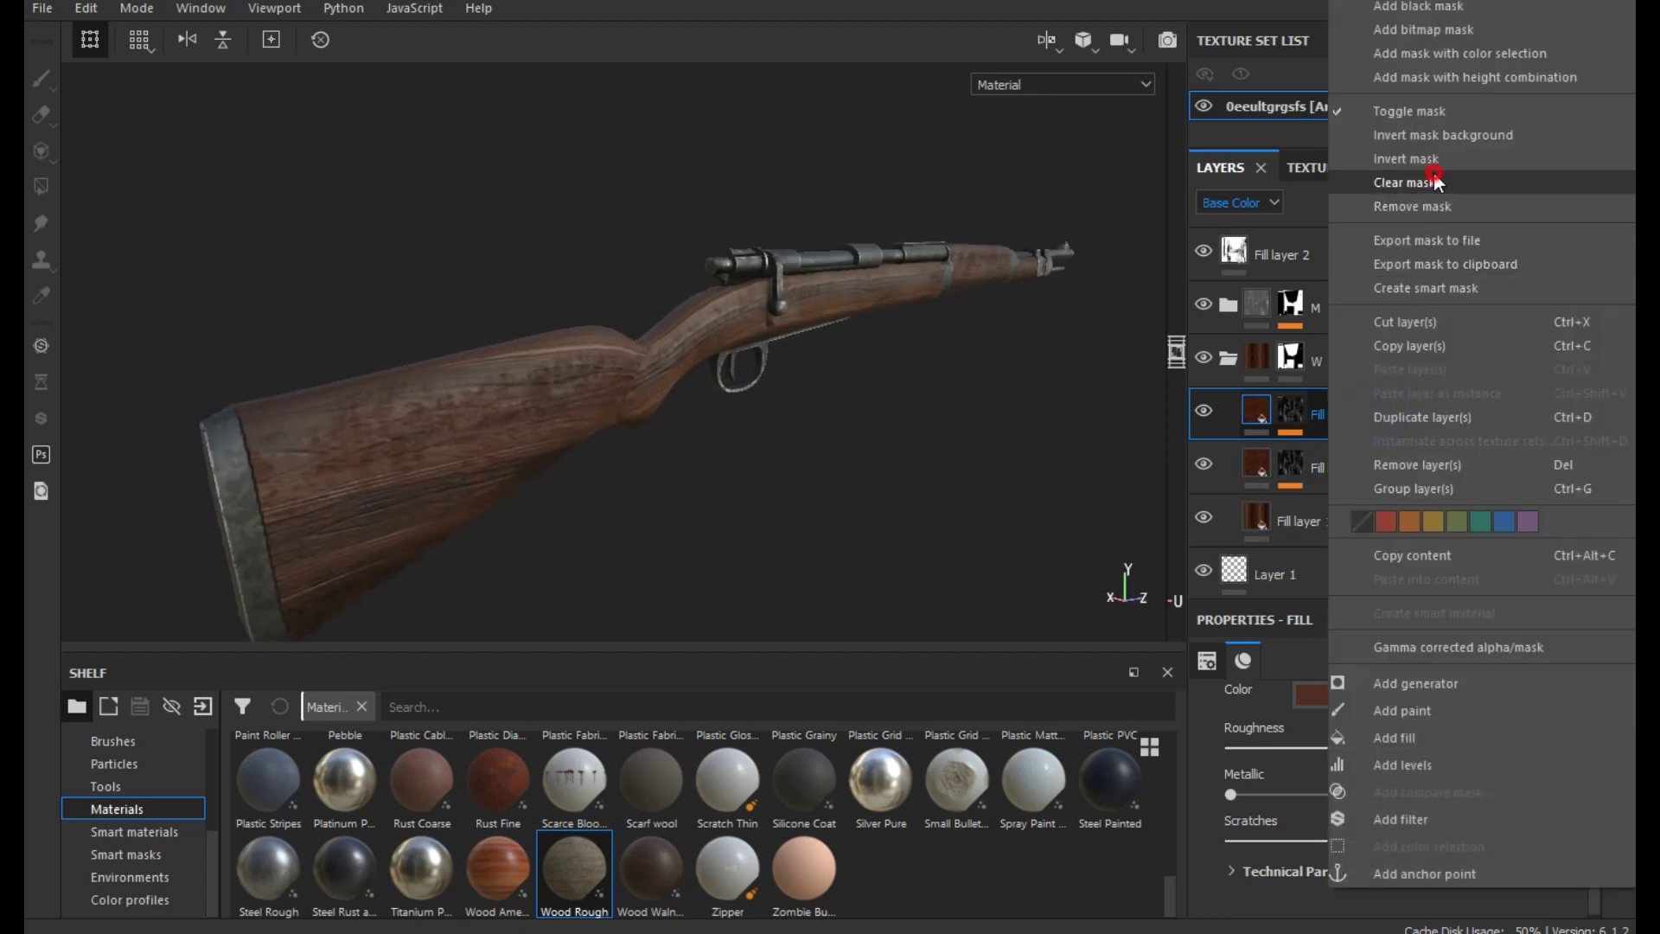
click(1434, 180)
scroll(562, 856, up, 10)
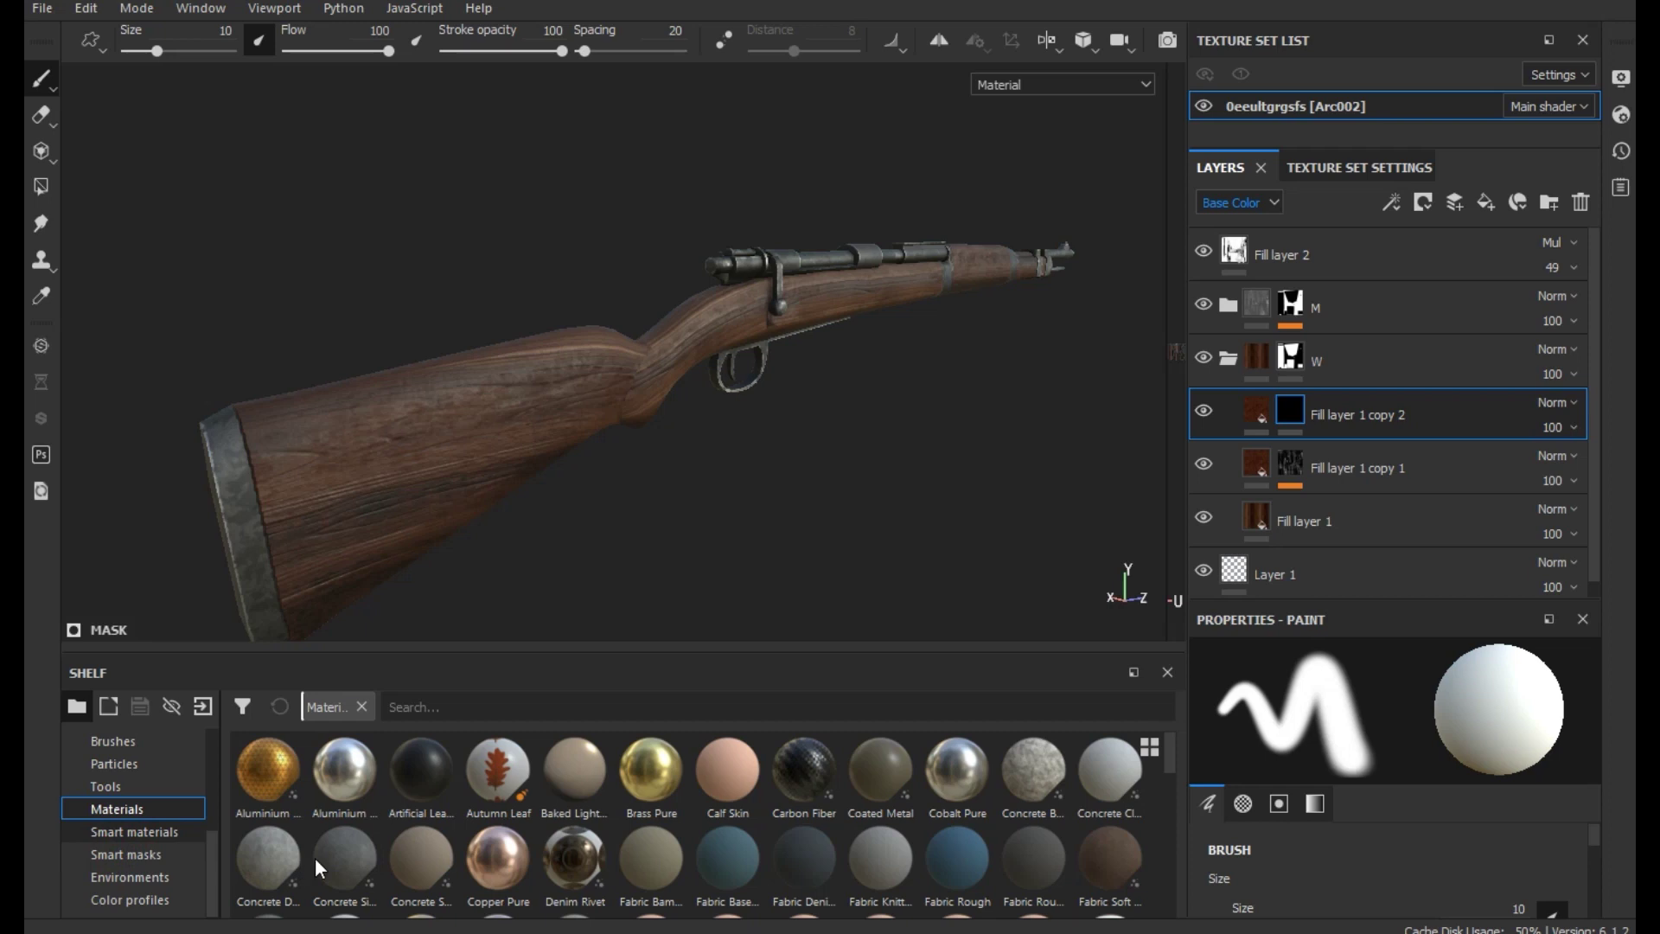
click(126, 854)
mouse_move(273, 797)
mouse_down()
mouse_move(1378, 381)
mouse_move(1347, 418)
mouse_up()
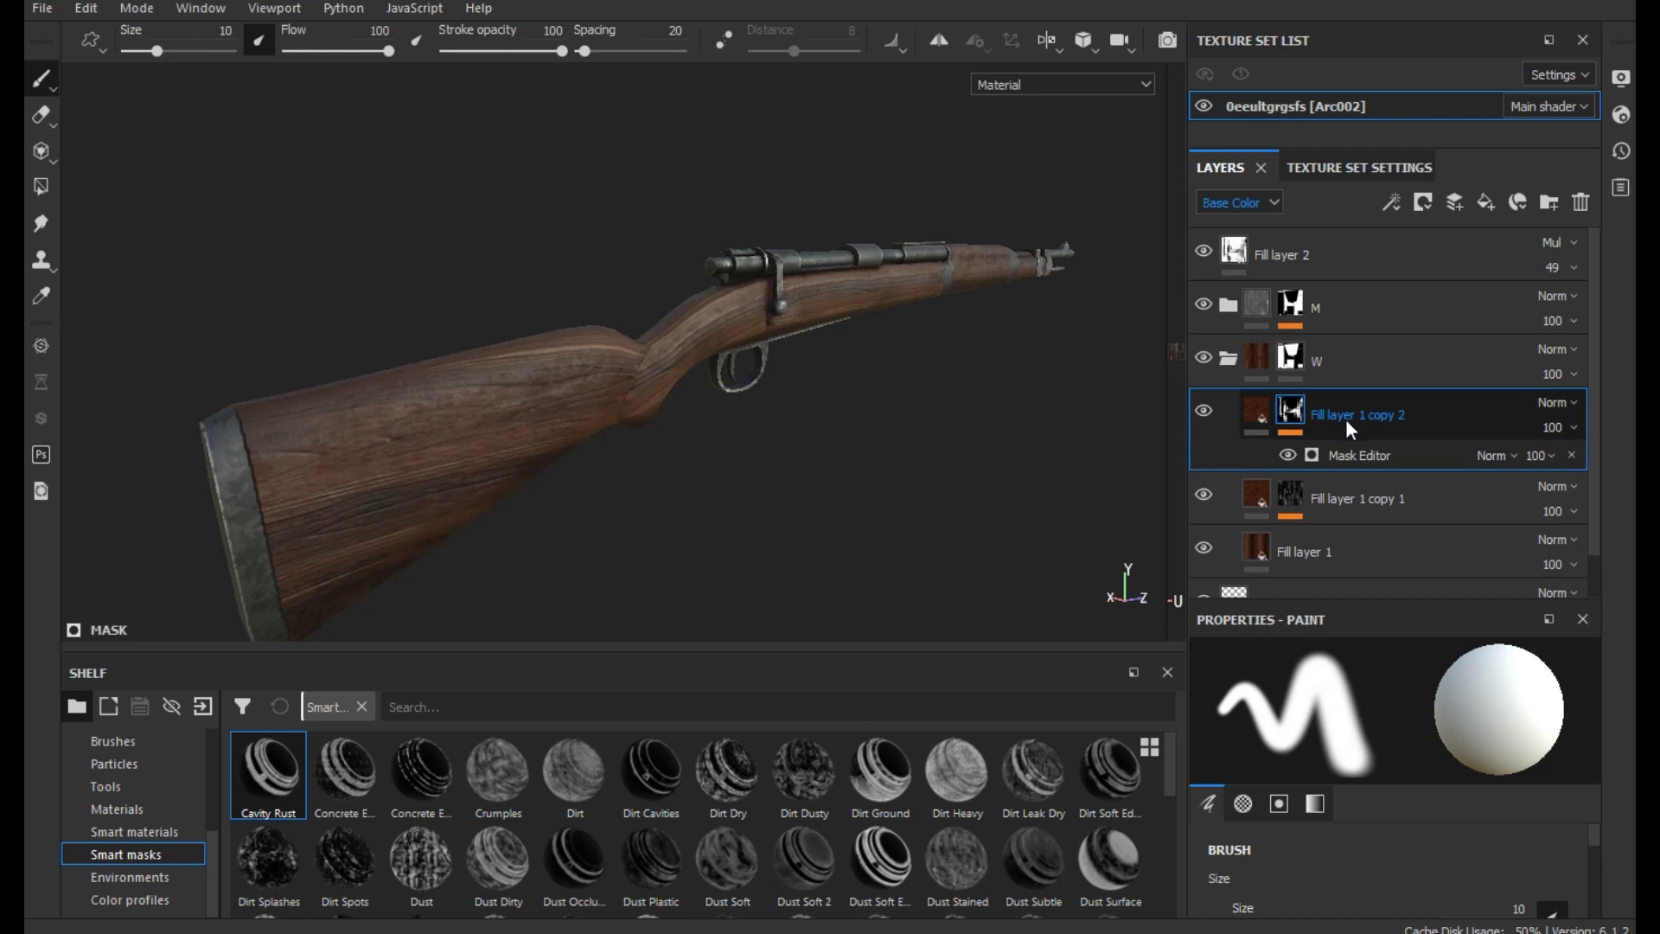
Lighten the copy's colour to a light tan (0.569, 0.401, 0.333)
click(1268, 412)
scroll(1408, 818, down, 2)
scroll(1408, 834, down, 2)
click(1357, 816)
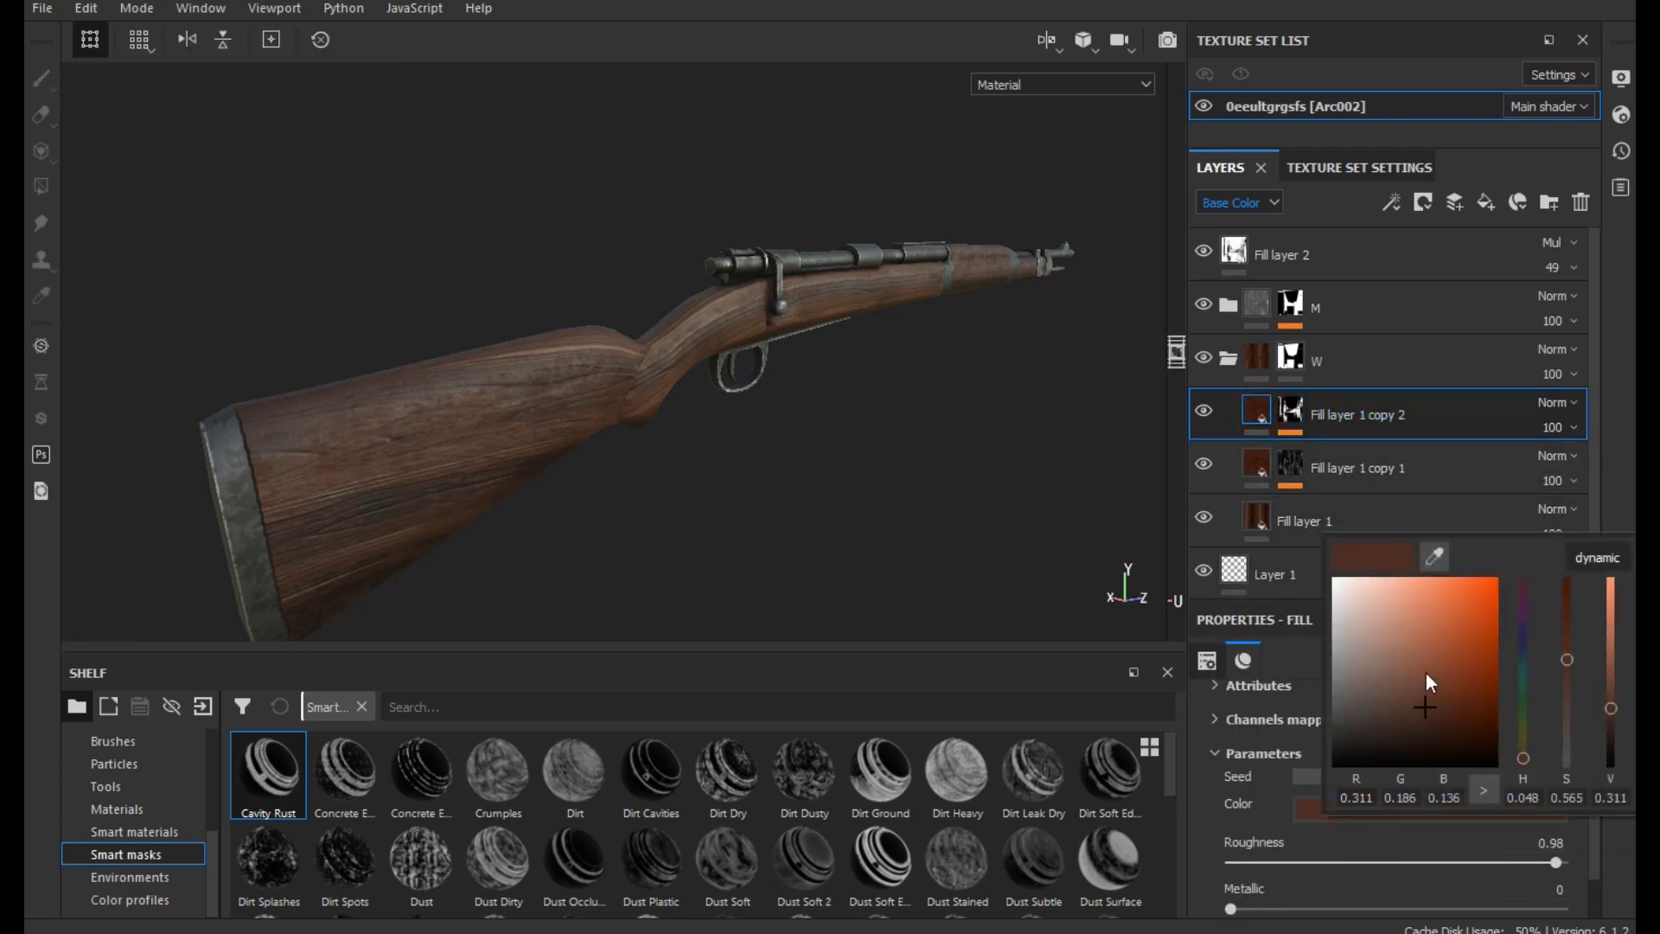
drag(1413, 669, 1401, 657)
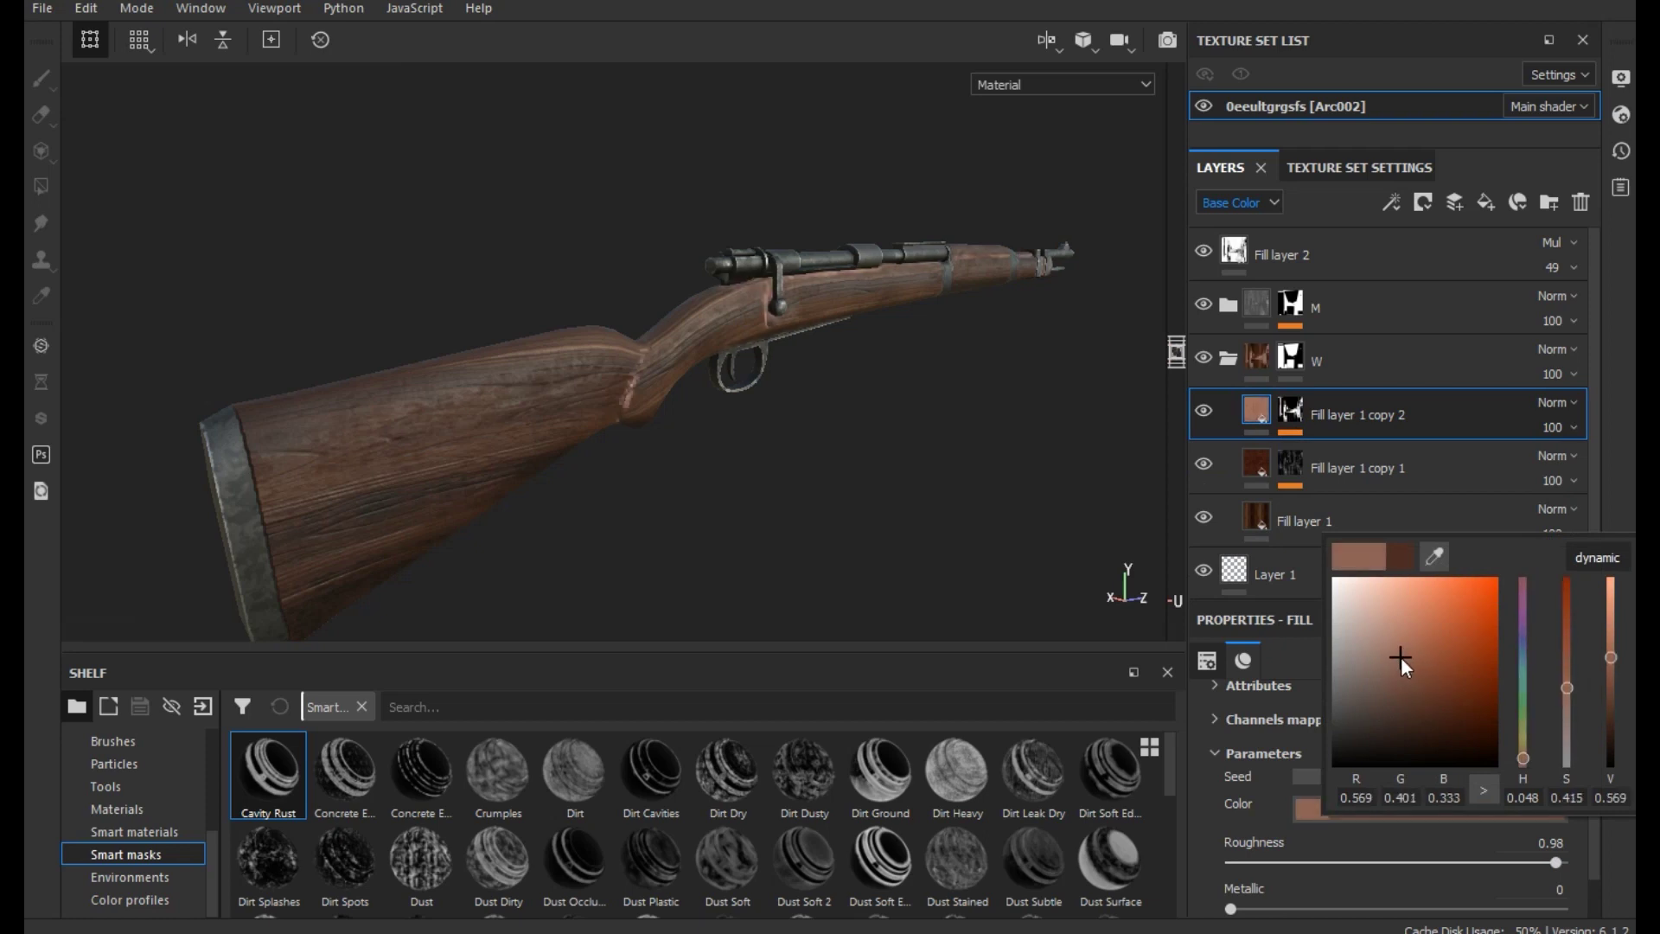
mouse_move(981, 493)
alt+mouse_down()
mouse_move(861, 545)
mouse_move(1001, 558)
mouse_move(735, 541)
mouse_move(782, 548)
alt+mouse_up()
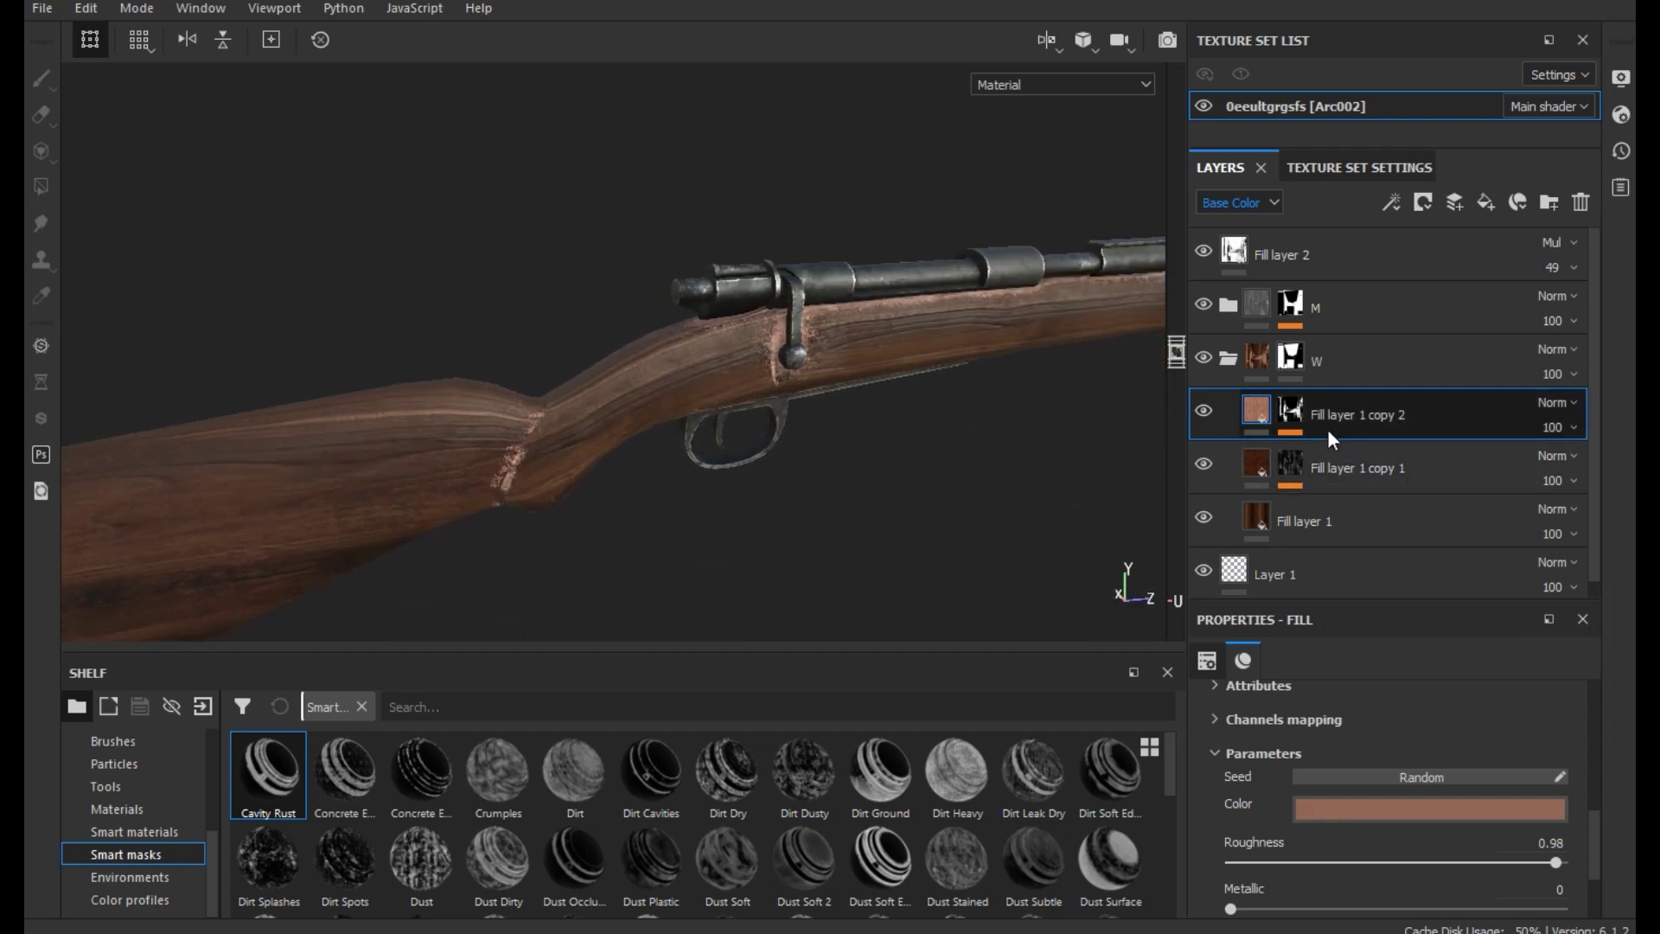
click(1292, 409)
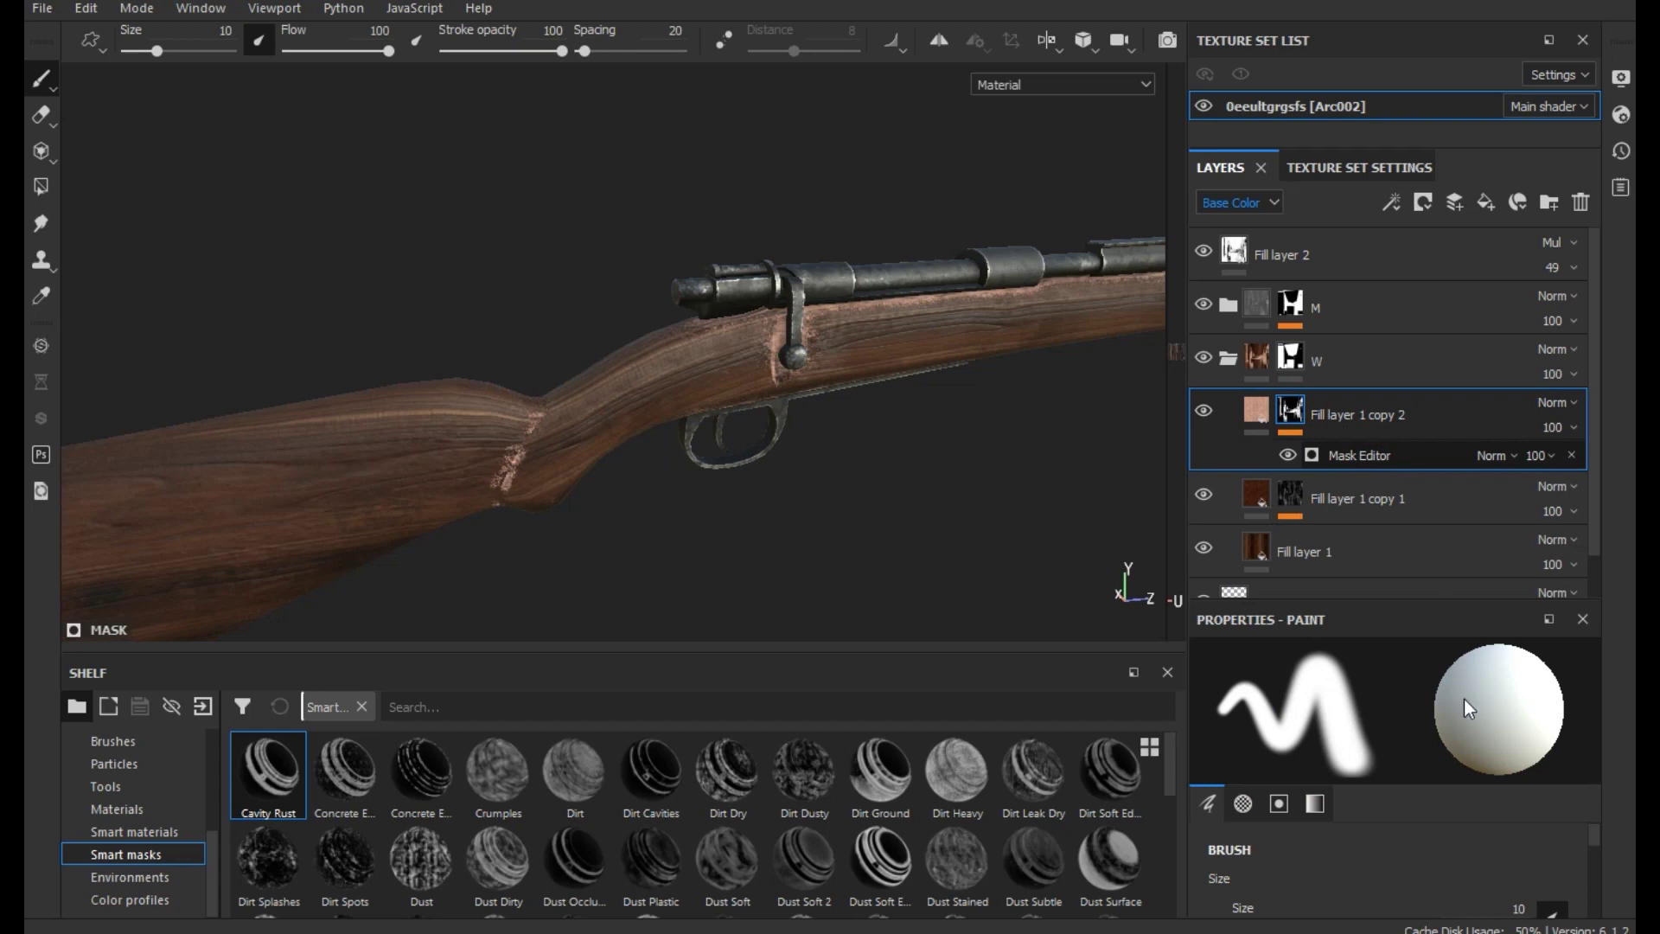
Tune the Cavity Rust mask to Global Balance 0.69 and Global Contrast 0.65, checking the wear
mouse_move(1389, 864)
mouse_down()
mouse_move(1341, 873)
mouse_move(1419, 863)
mouse_move(1383, 818)
mouse_move(1464, 824)
mouse_up()
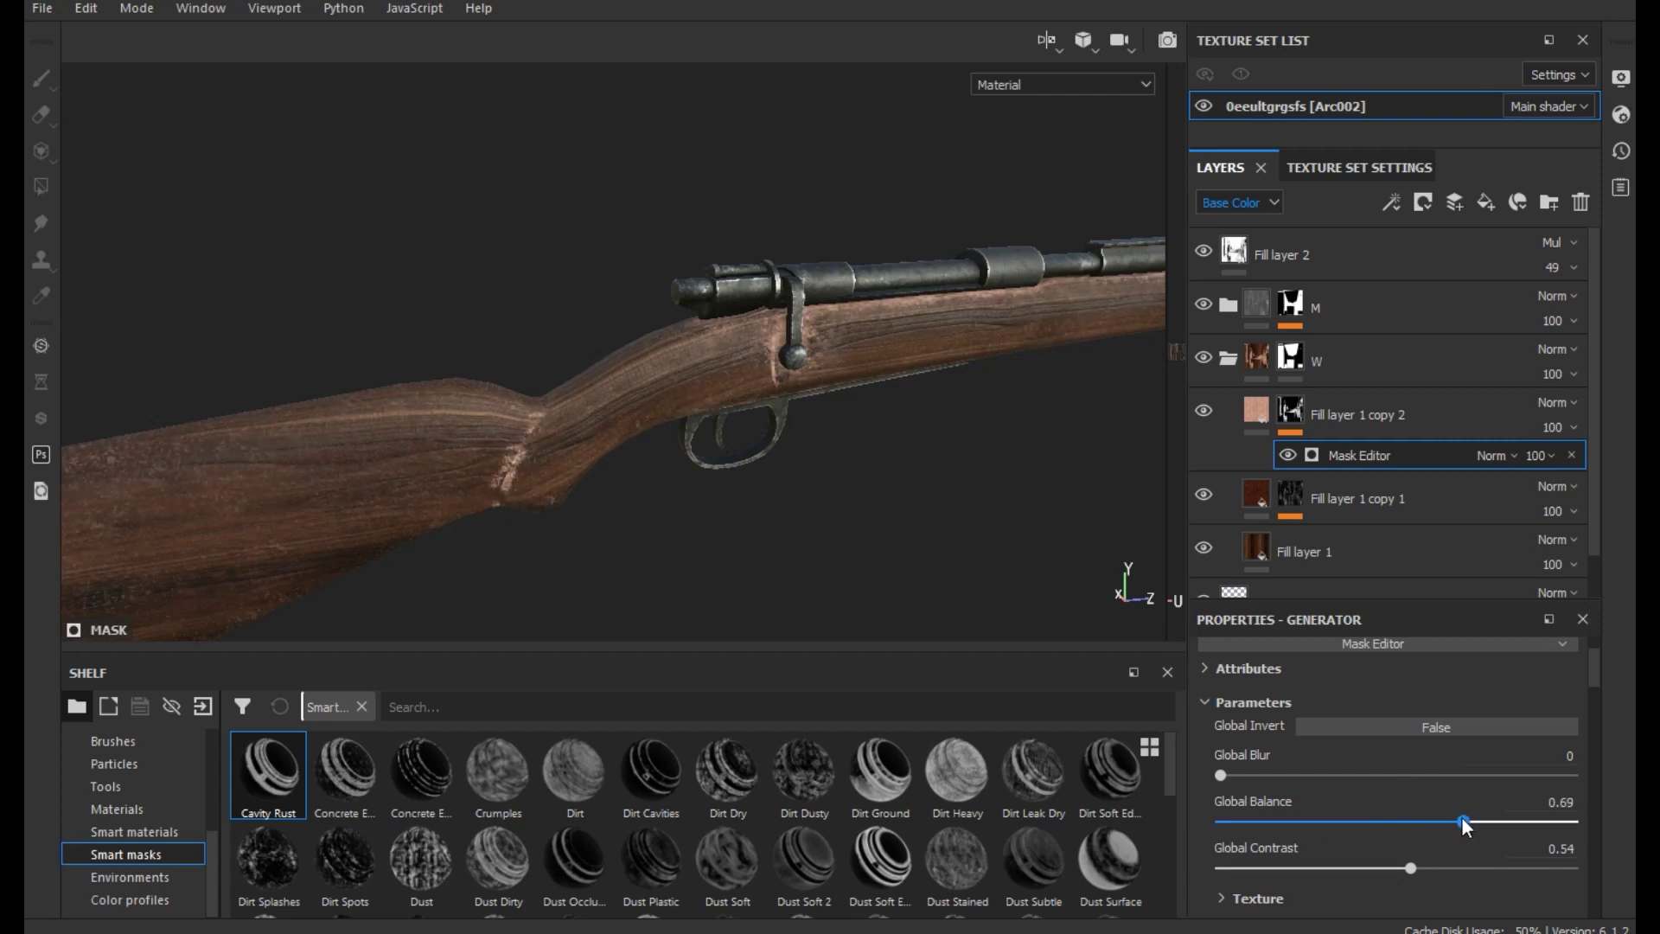
mouse_move(523, 441)
alt+mouse_down()
mouse_move(432, 482)
mouse_move(378, 482)
mouse_move(515, 478)
mouse_move(653, 445)
alt+mouse_up()
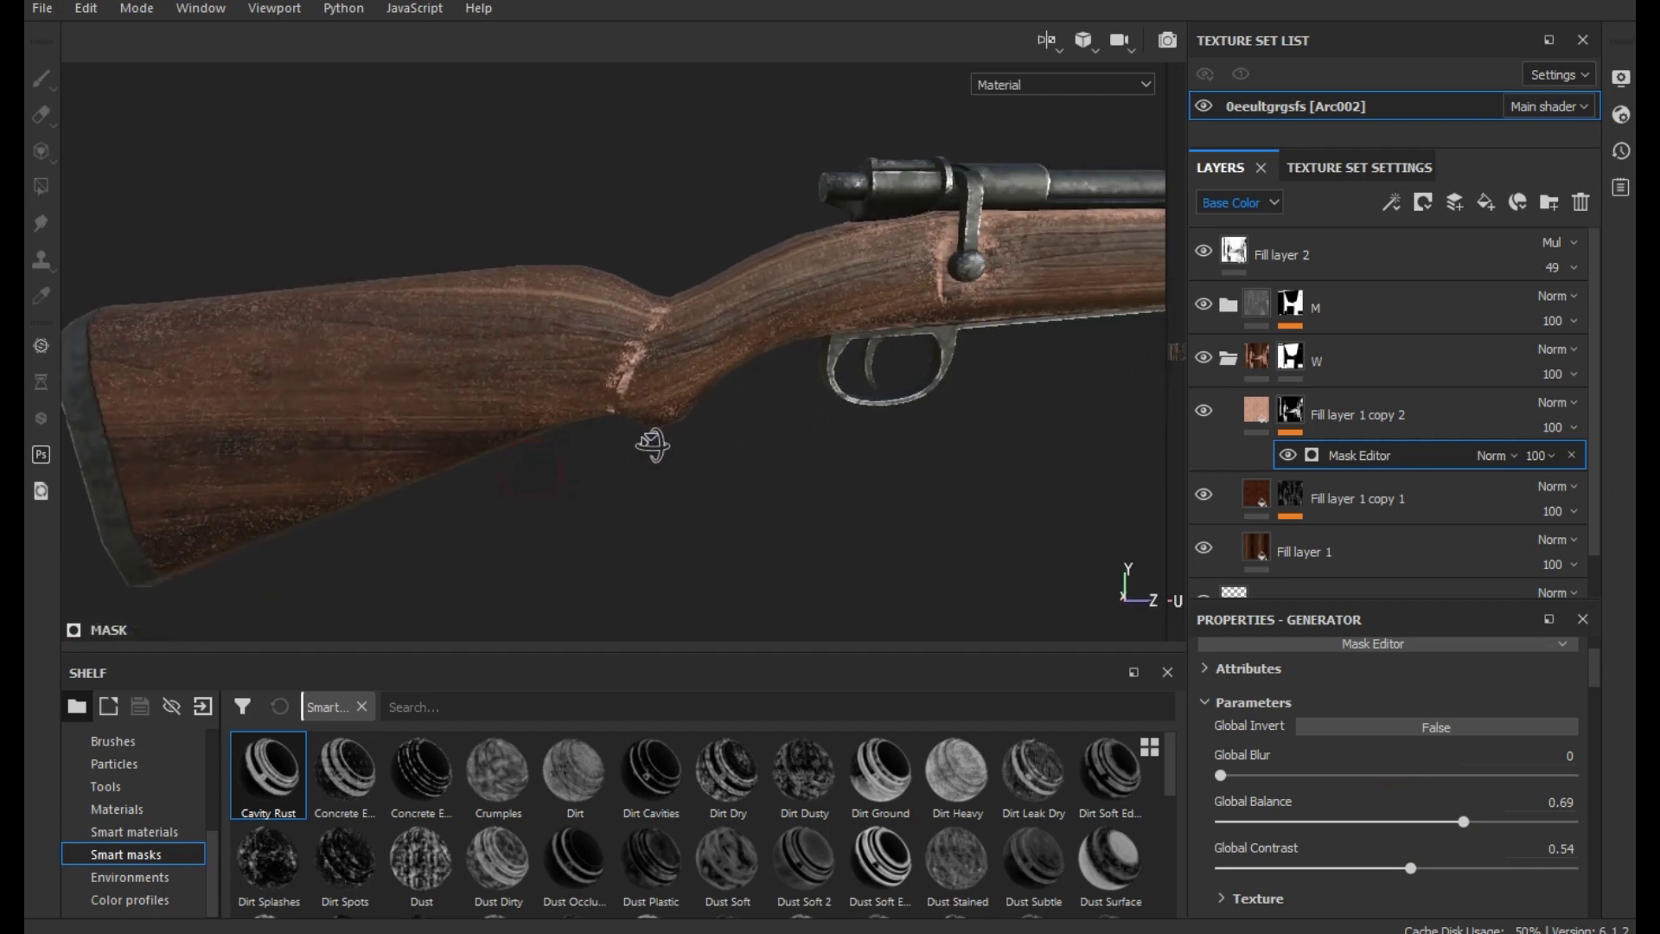
middle_drag(638, 453, 538, 494)
alt+drag(733, 519, 796, 531)
click(1441, 867)
drag(1463, 873, 1478, 870)
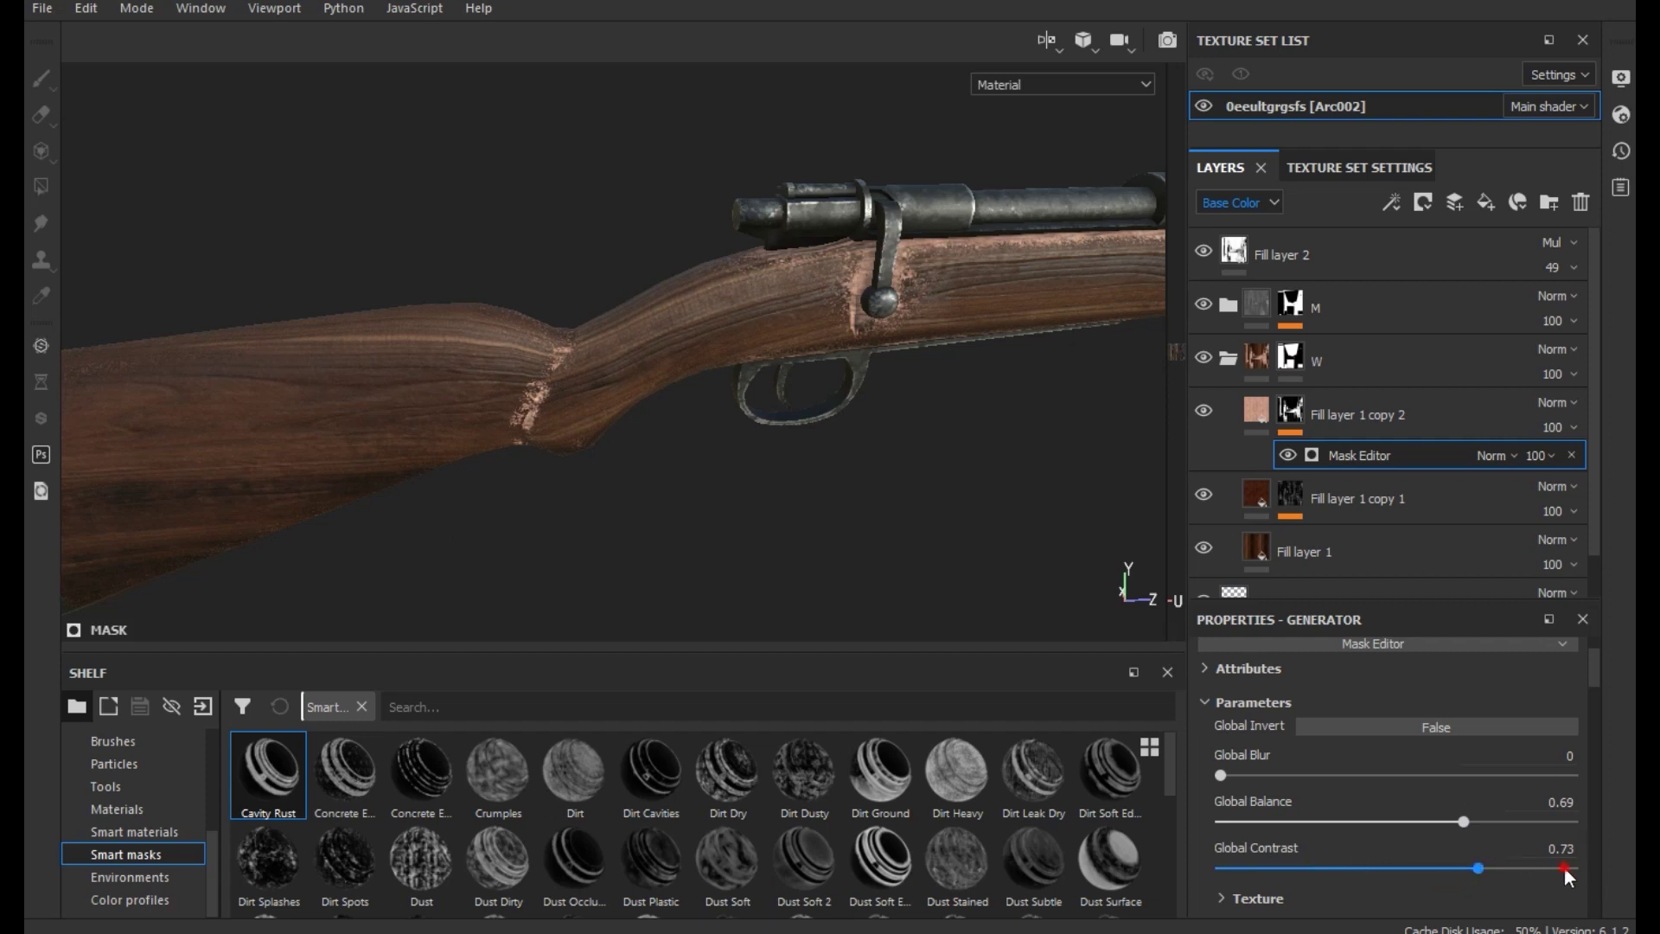
drag(1453, 871, 1427, 872)
scroll(583, 458, down, 3)
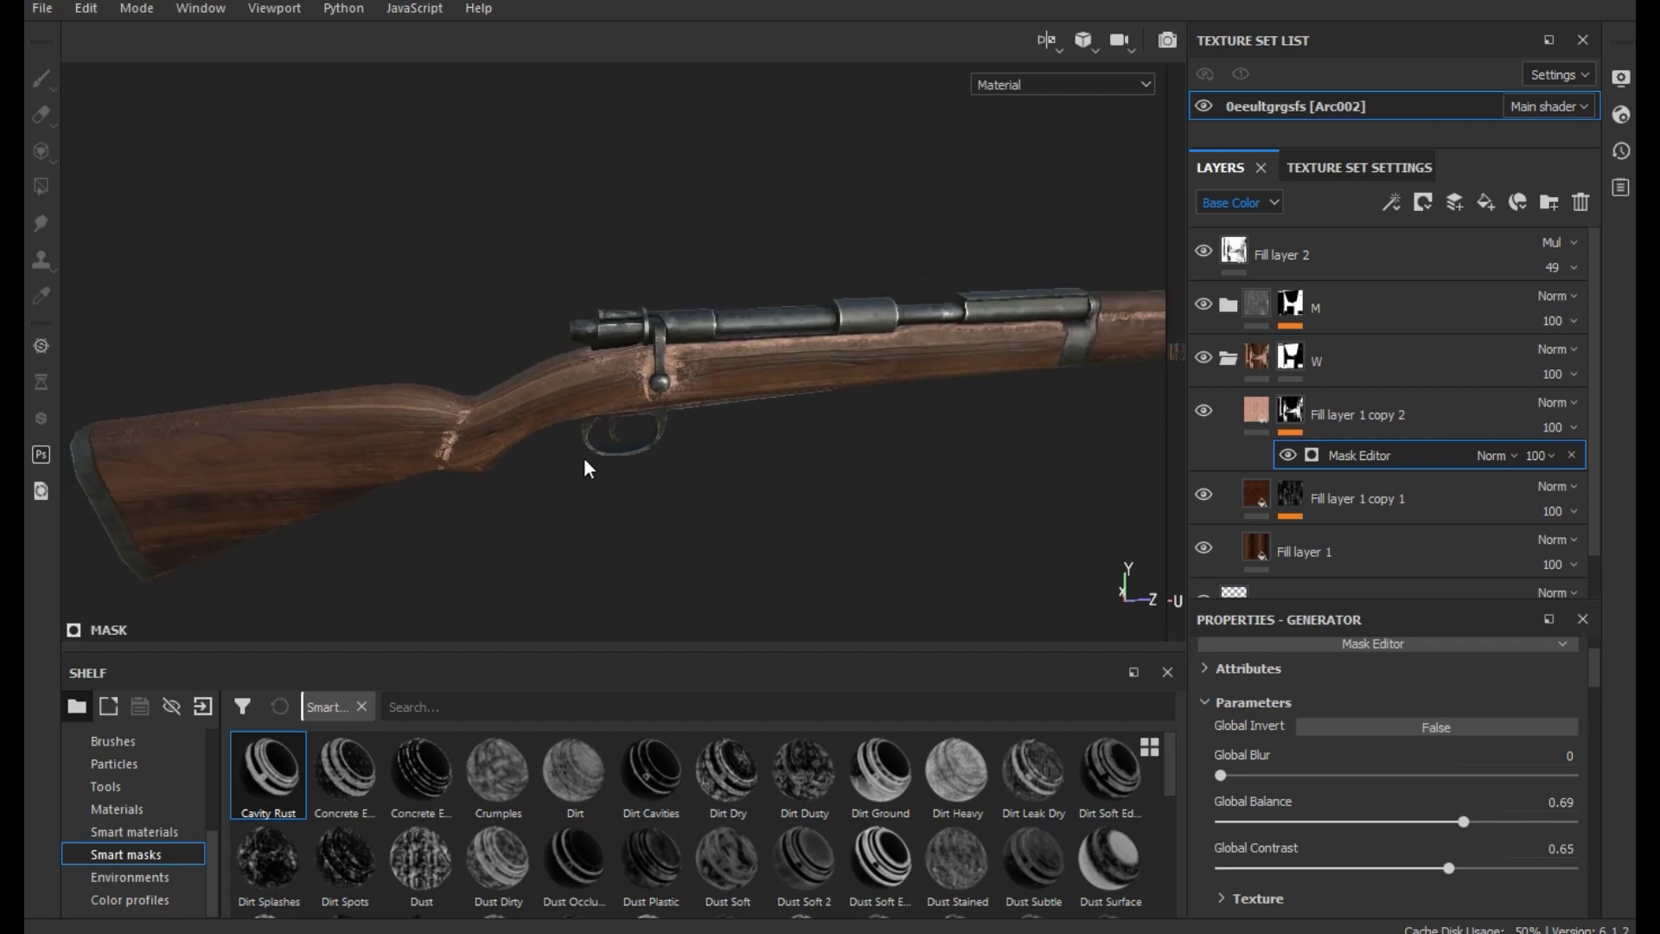
scroll(584, 460, down, 3)
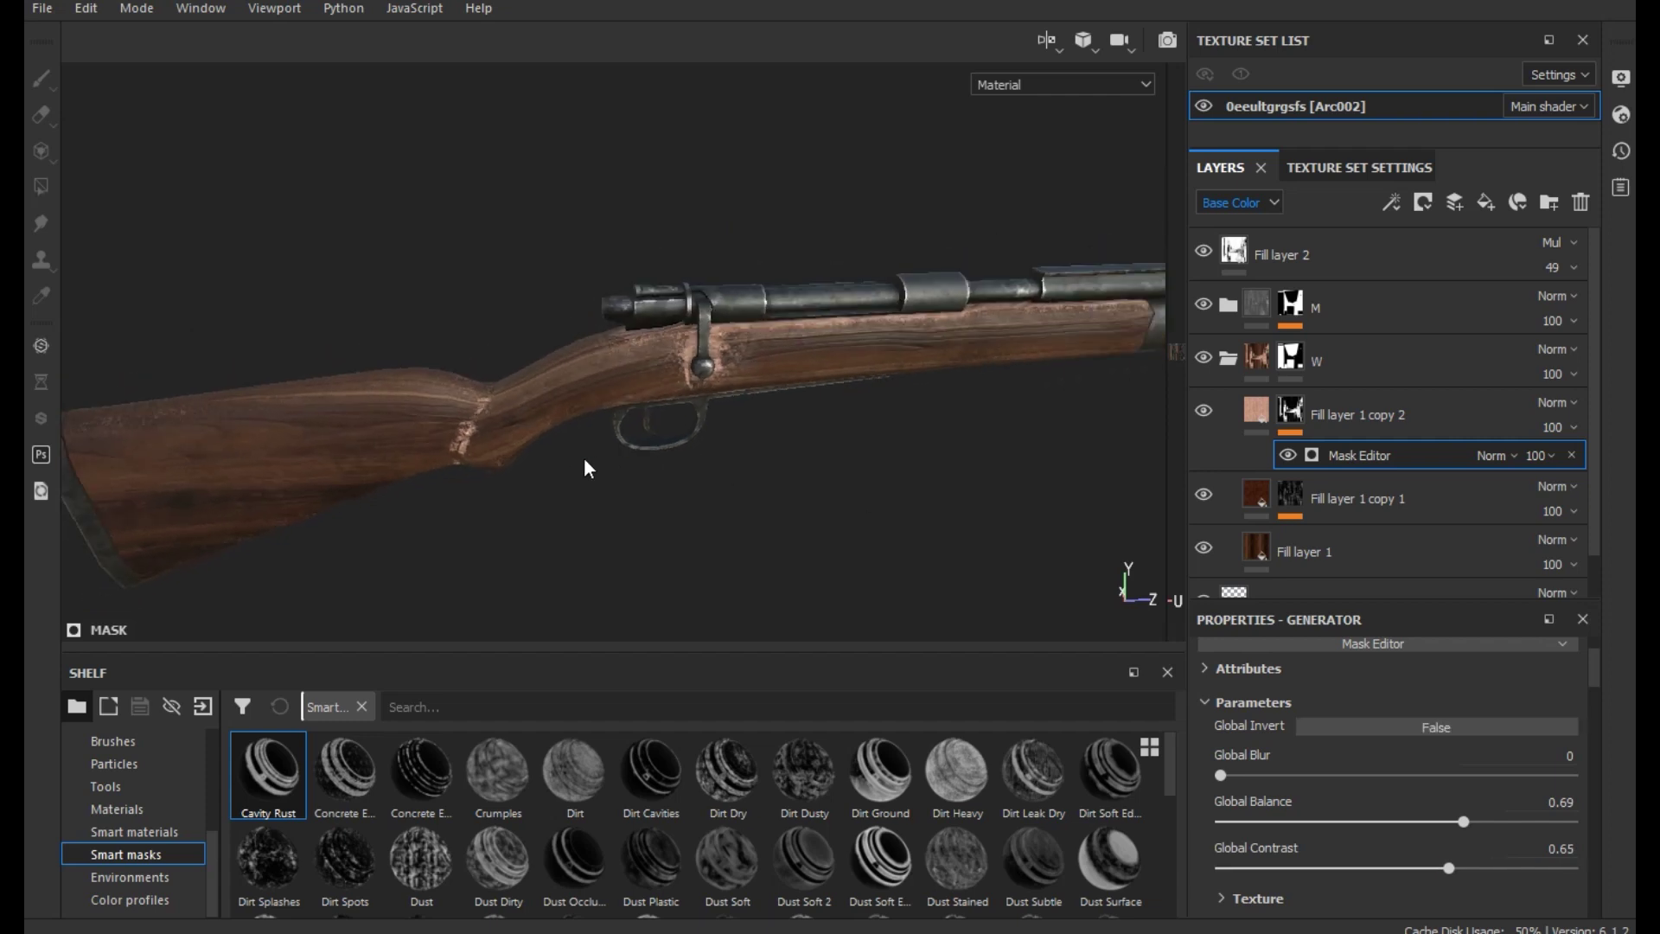
scroll(585, 460, down, 2)
alt+drag(584, 460, 698, 466)
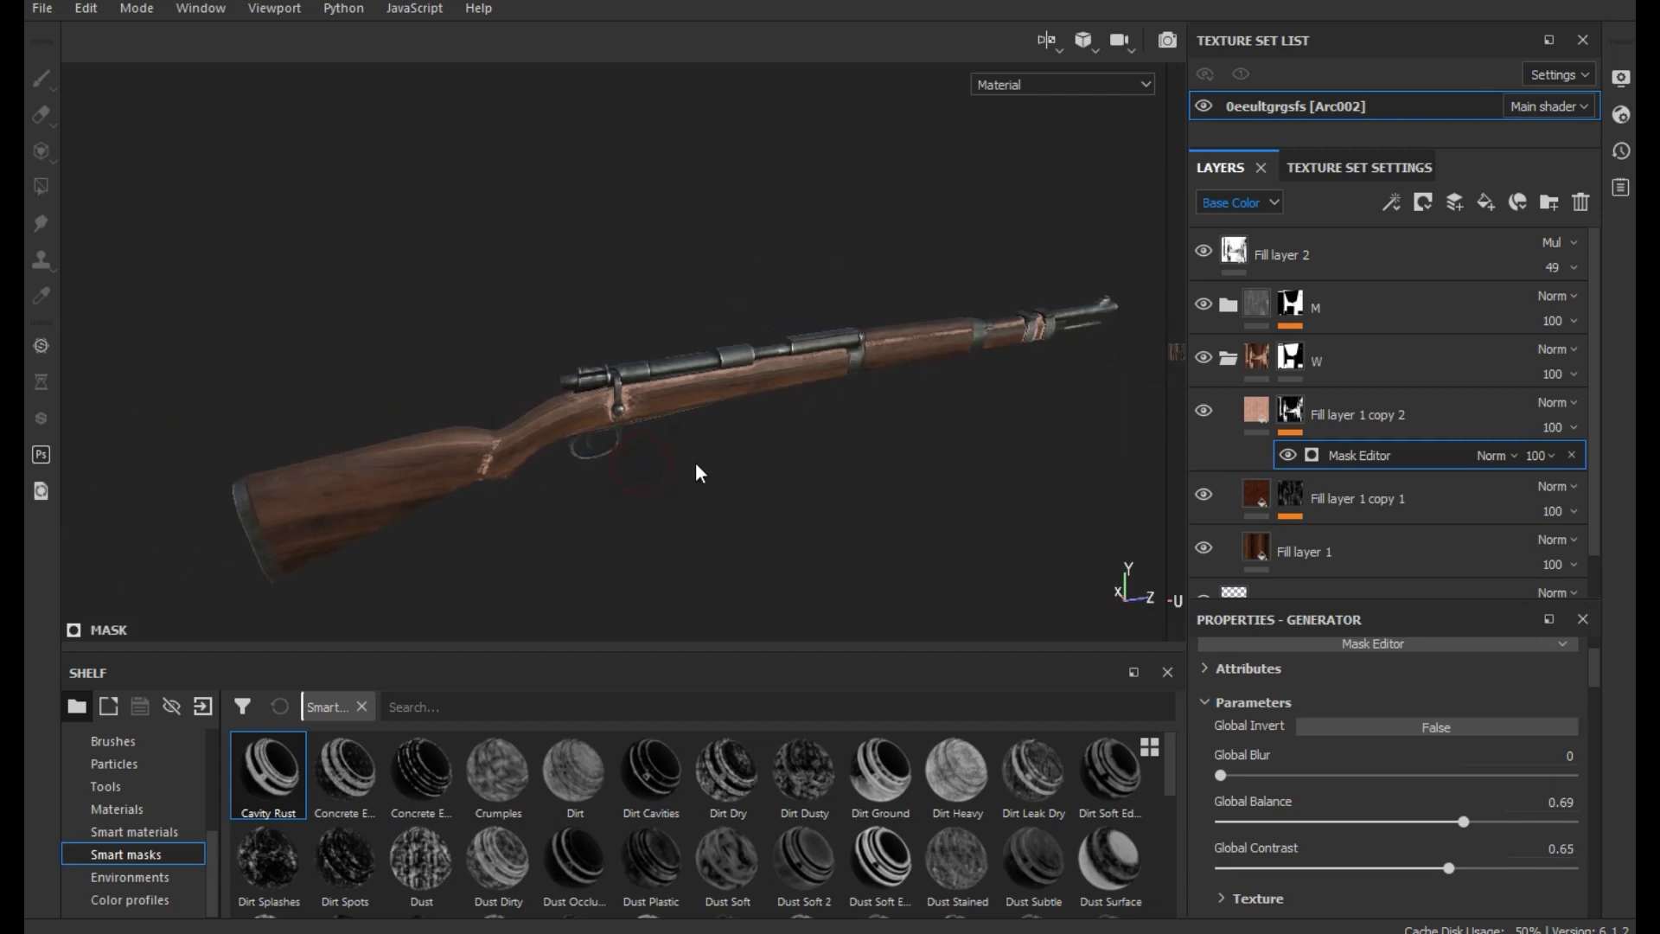
scroll(700, 473, up, 2)
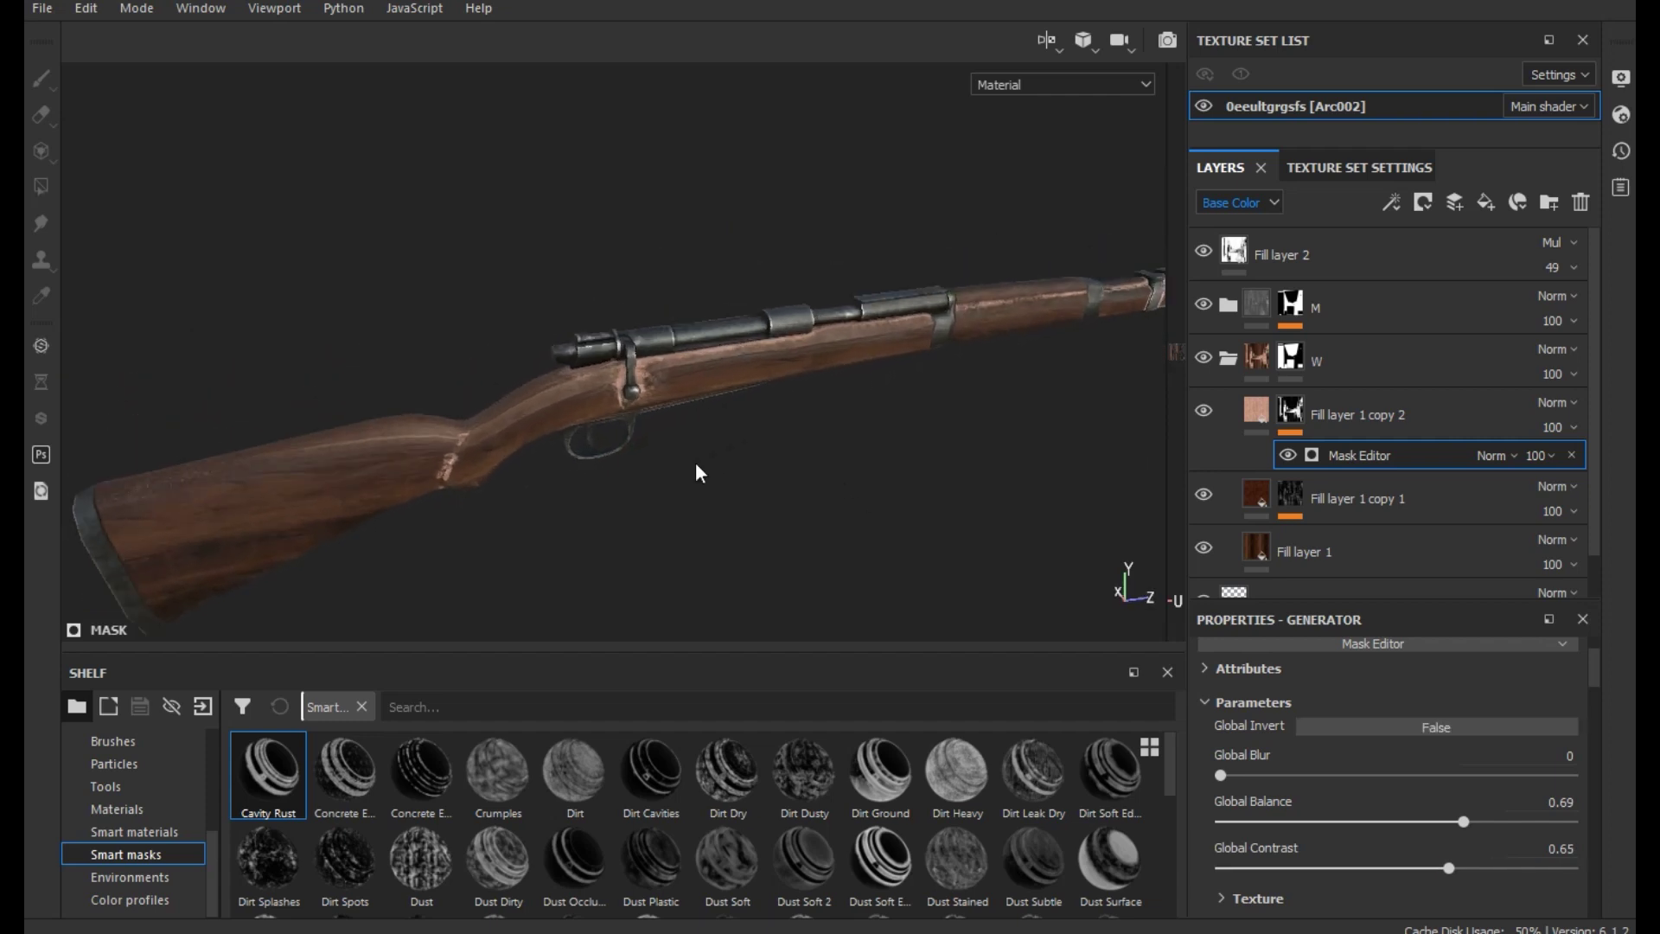
click(1255, 412)
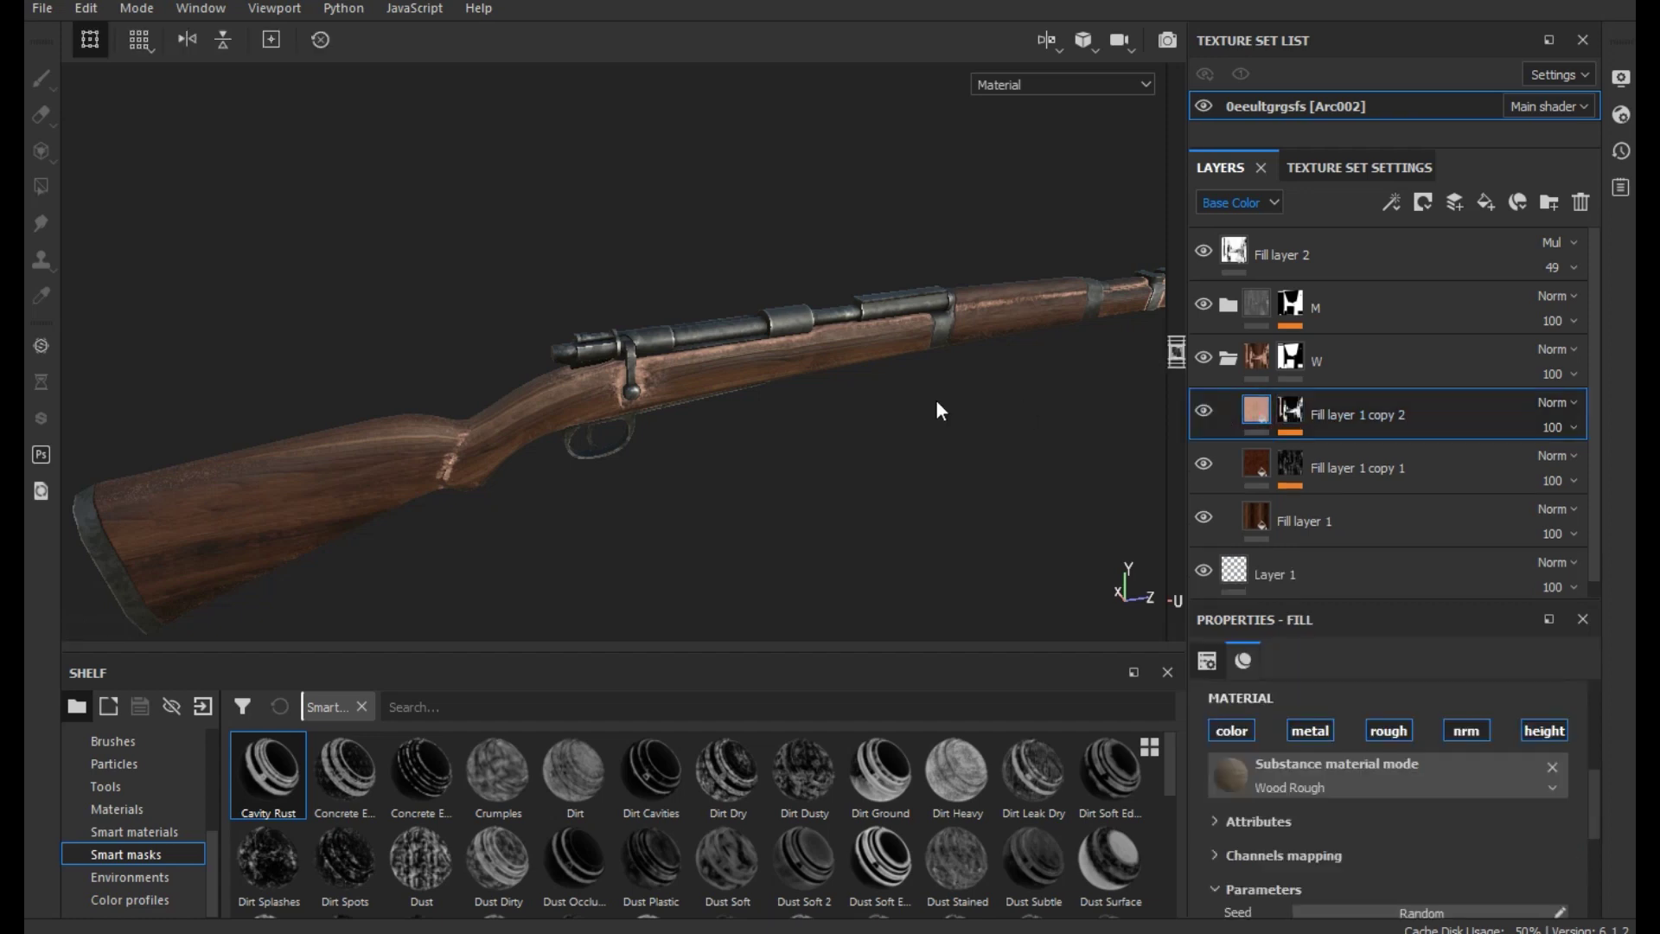
Darken the worn wood colour of Fill layer 1 copy 2 slightly
scroll(583, 379, up, 3)
scroll(1455, 824, down, 2)
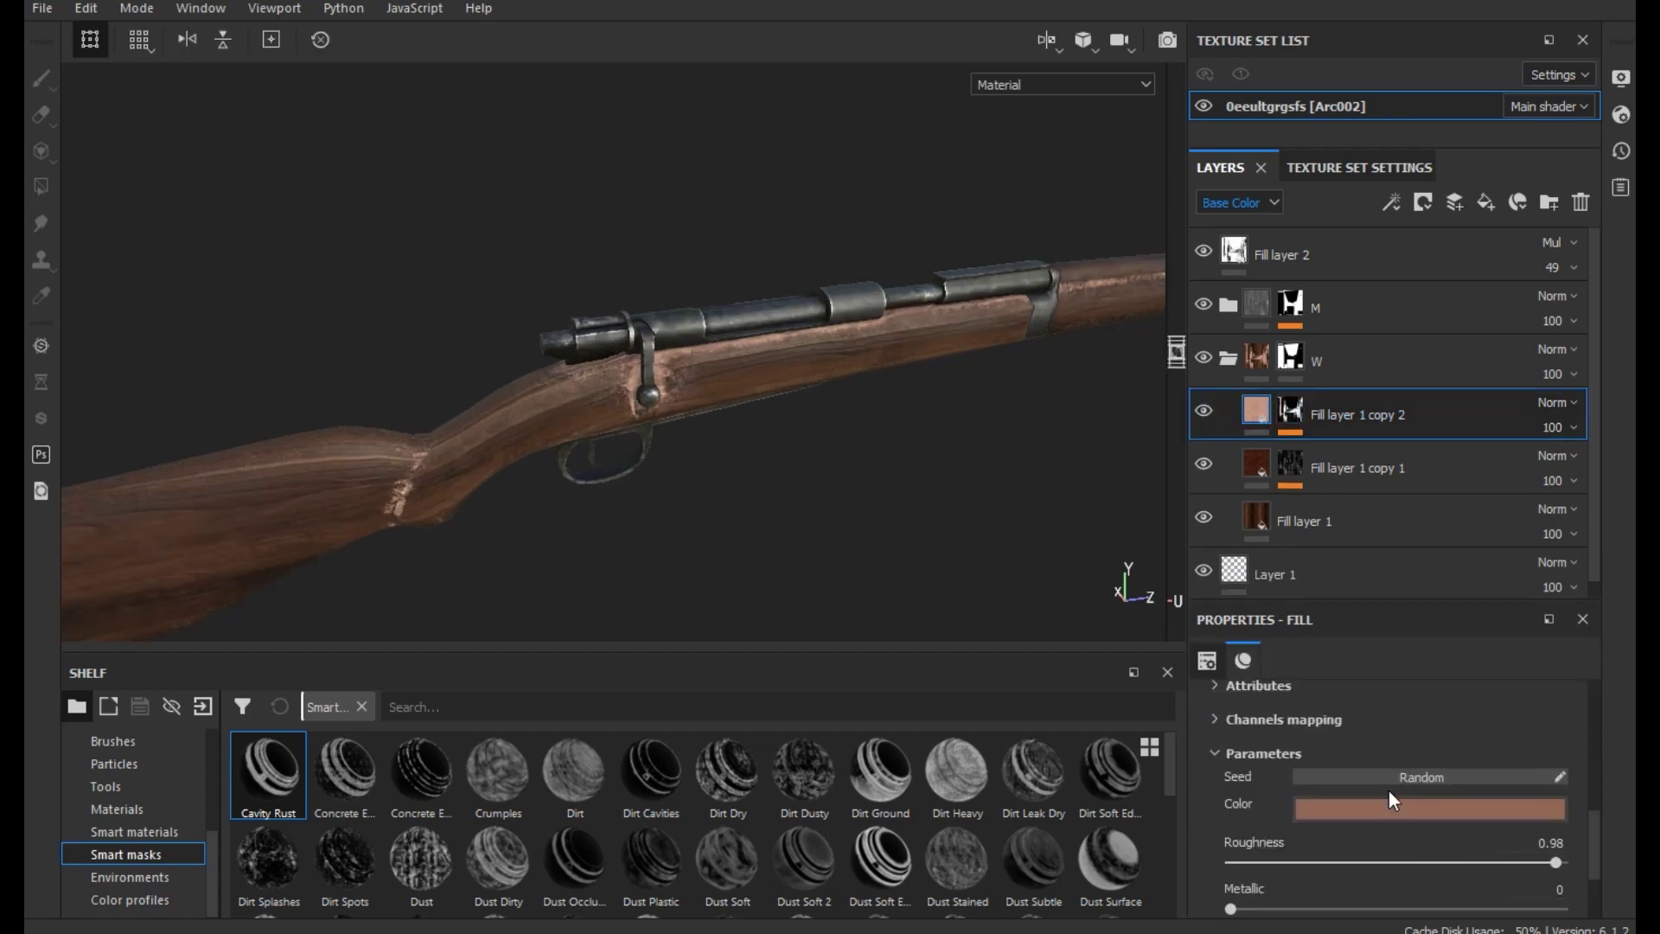
click(1383, 810)
mouse_move(1419, 666)
mouse_down()
mouse_move(1392, 679)
mouse_move(1389, 663)
mouse_up()
click(1014, 548)
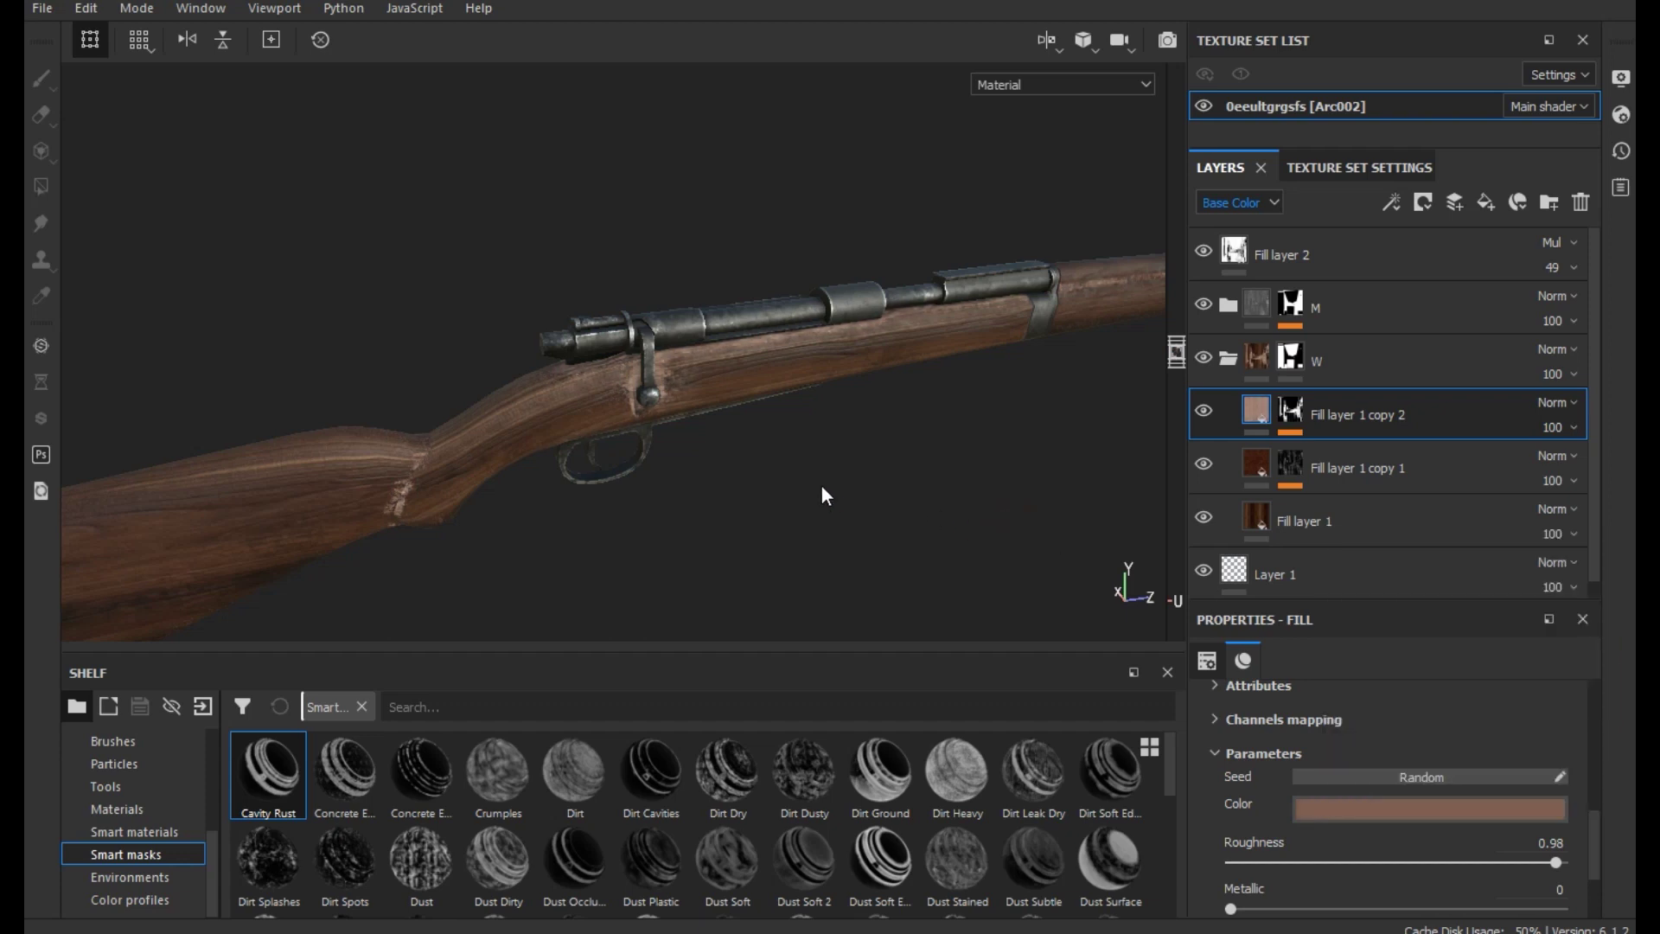
alt+drag(821, 486, 727, 512)
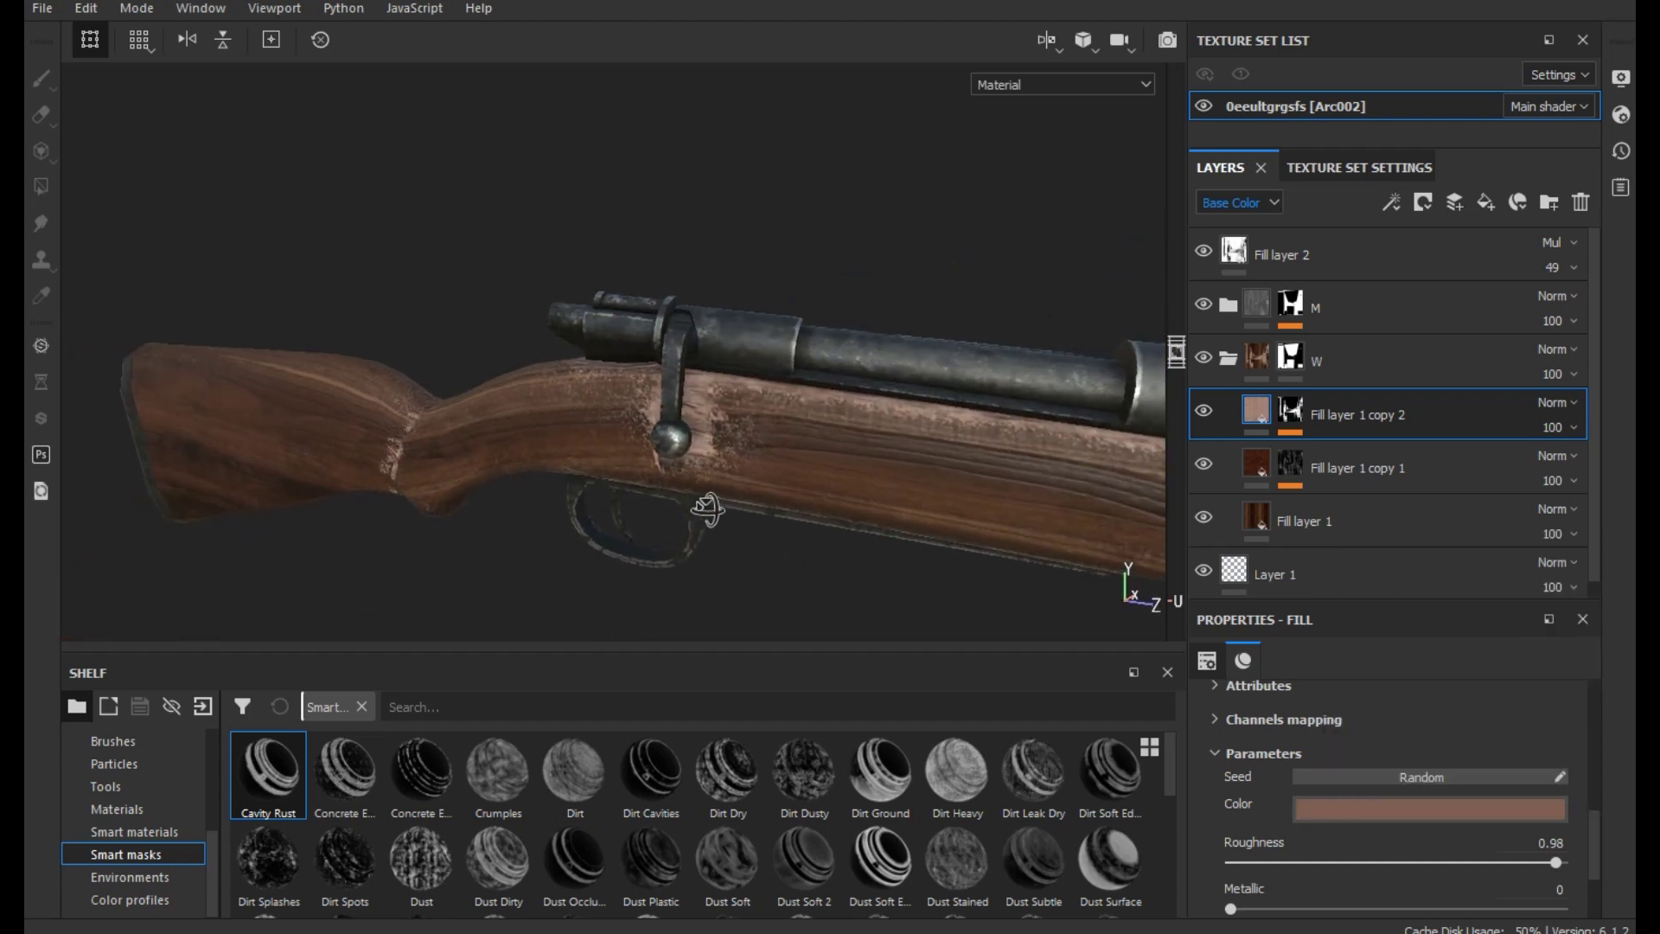
mouse_move(726, 512)
alt+mouse_down()
mouse_move(771, 487)
mouse_move(832, 500)
mouse_move(785, 359)
mouse_move(1435, 663)
alt+mouse_up()
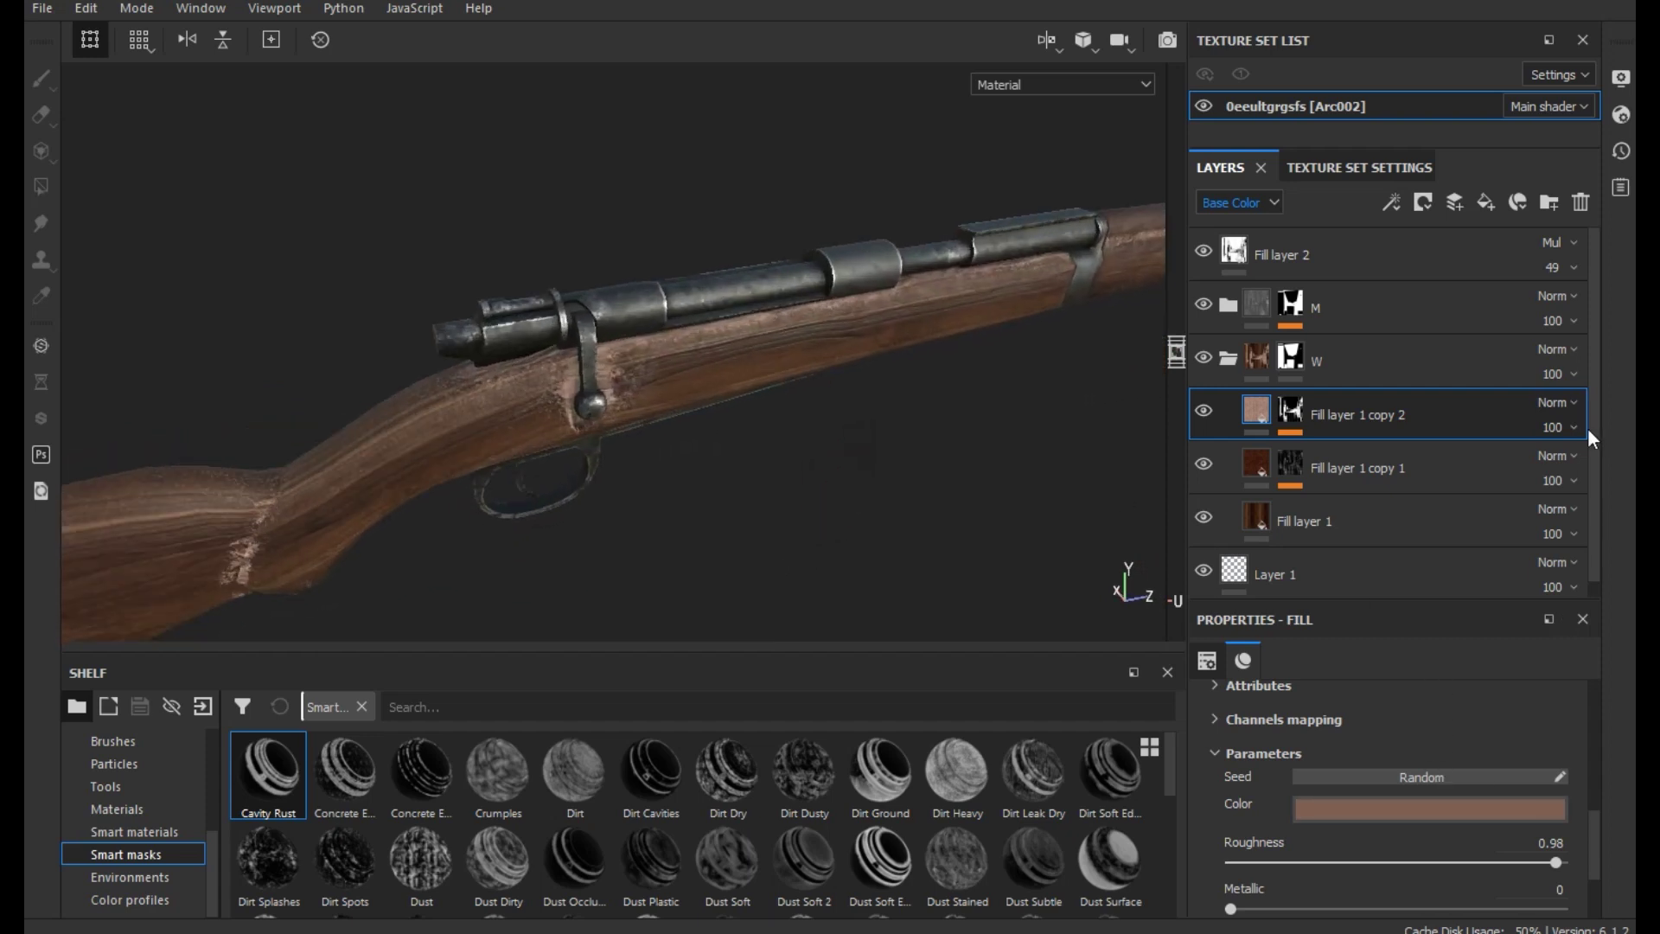
Lower Fill layer 1 copy 2's opacity to 70 and bring up its mask's effect list
click(1559, 426)
drag(1631, 468, 1593, 472)
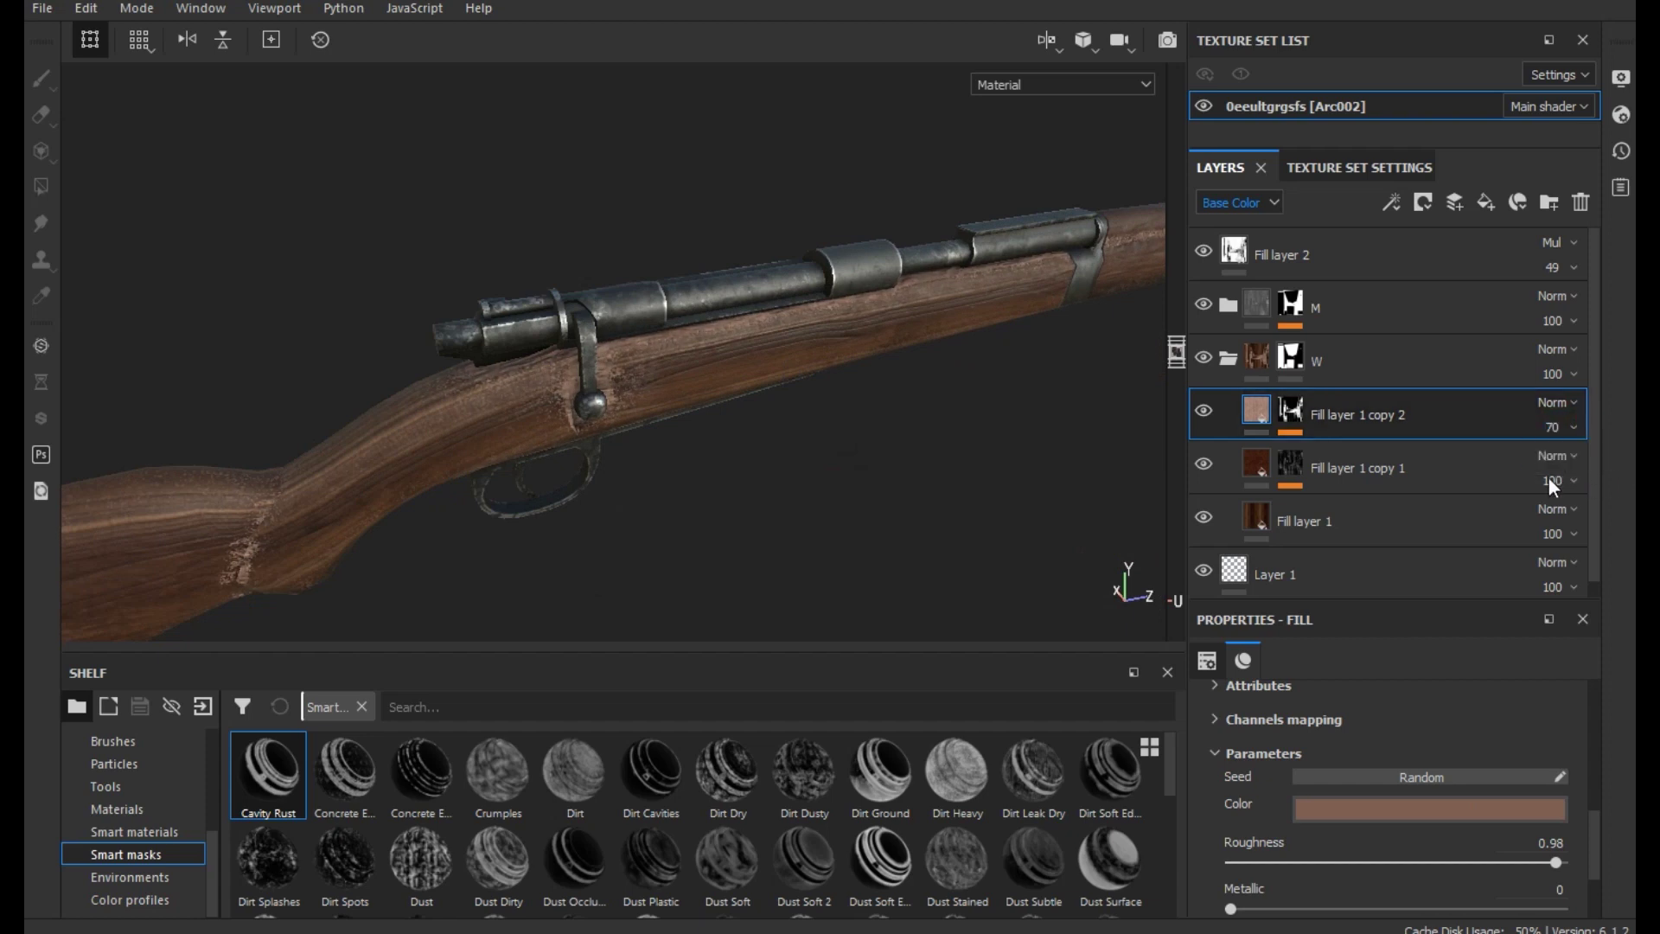
click(925, 500)
mouse_move(590, 425)
alt+mouse_down()
mouse_move(444, 464)
mouse_move(375, 449)
alt+mouse_up()
scroll(375, 450, up, 3)
scroll(376, 449, up, 2)
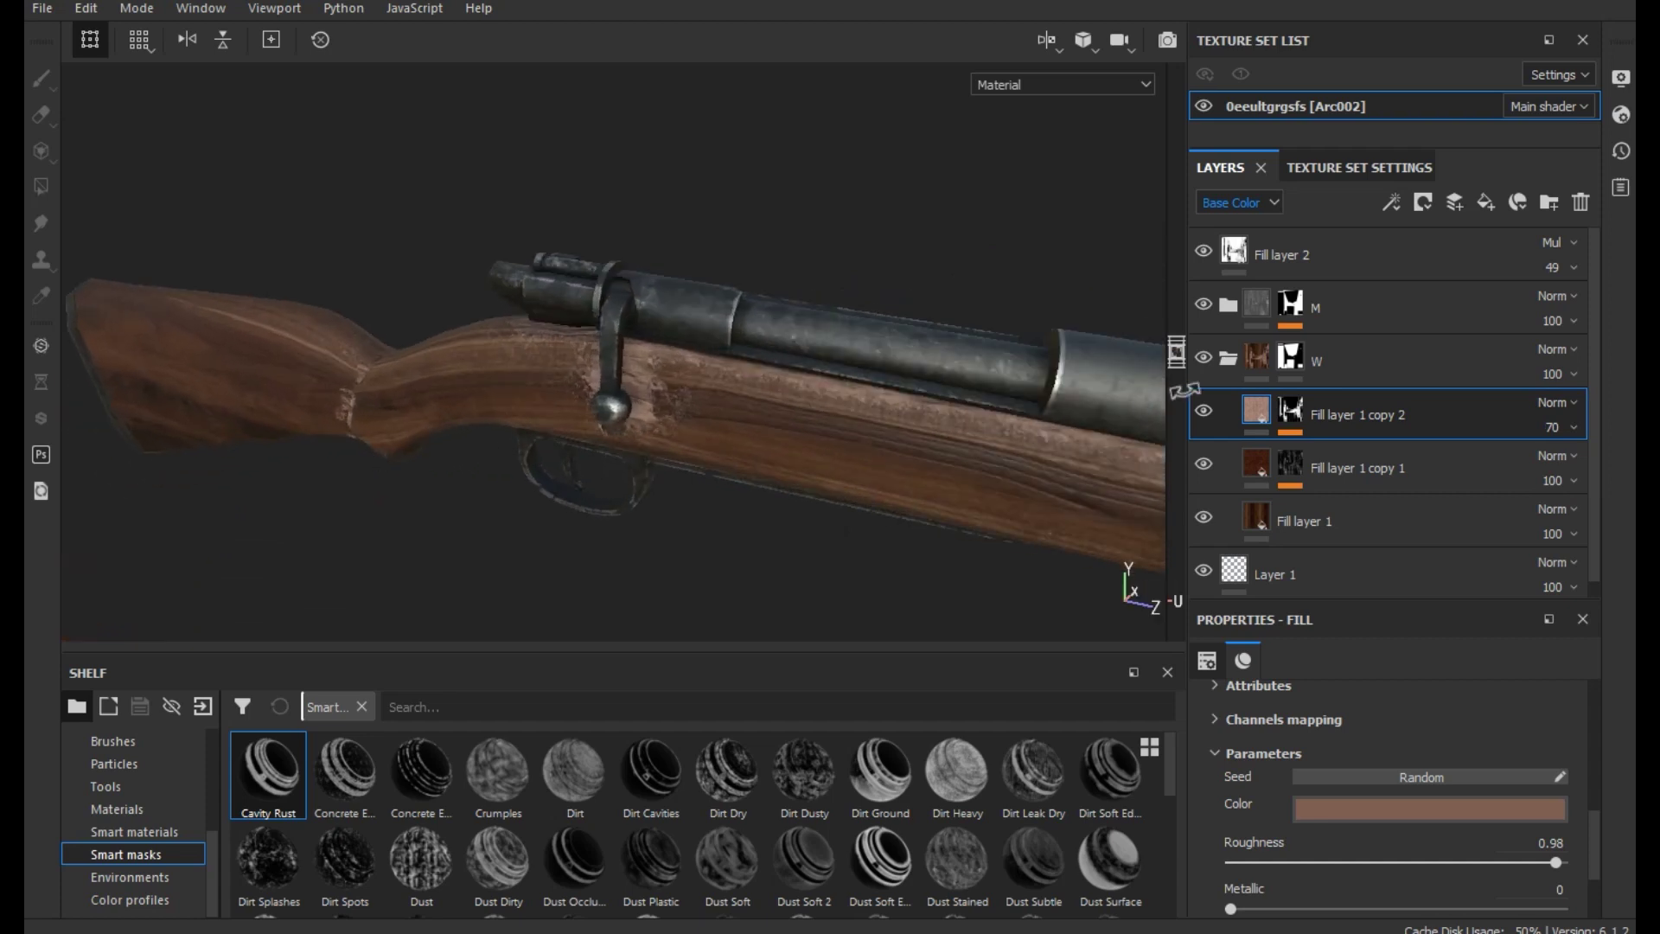
click(1295, 415)
click(1394, 212)
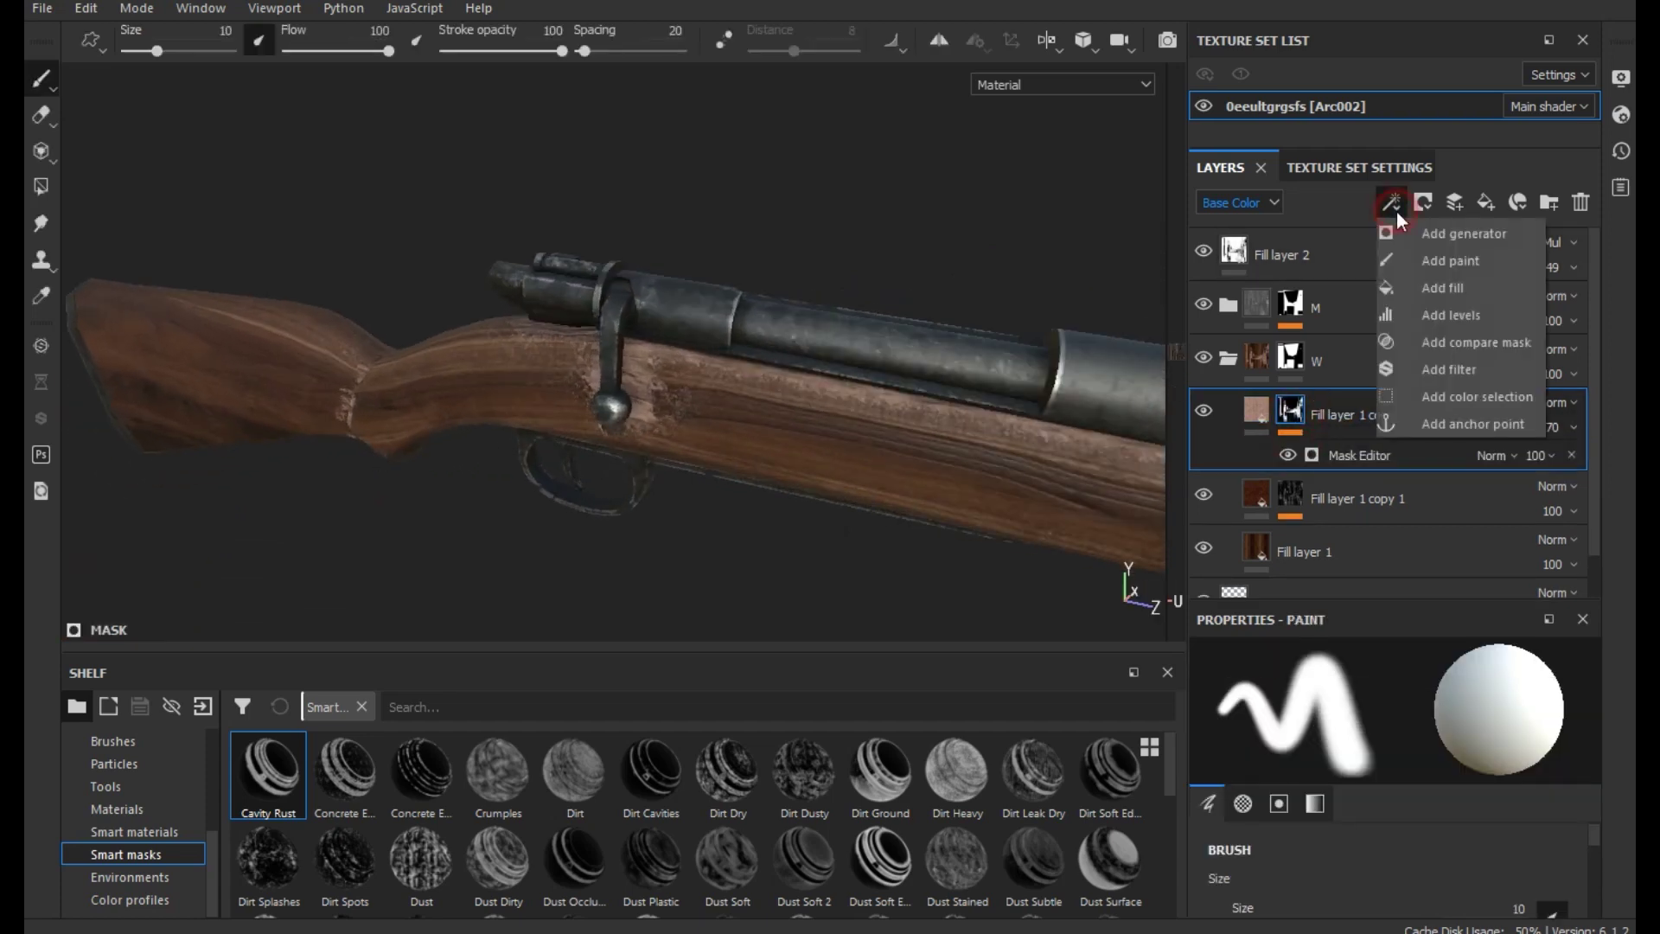
Add a paint effect to the mask and paint out light stock wear with a 4.68 brush
click(1436, 262)
alt+drag(538, 445, 839, 401)
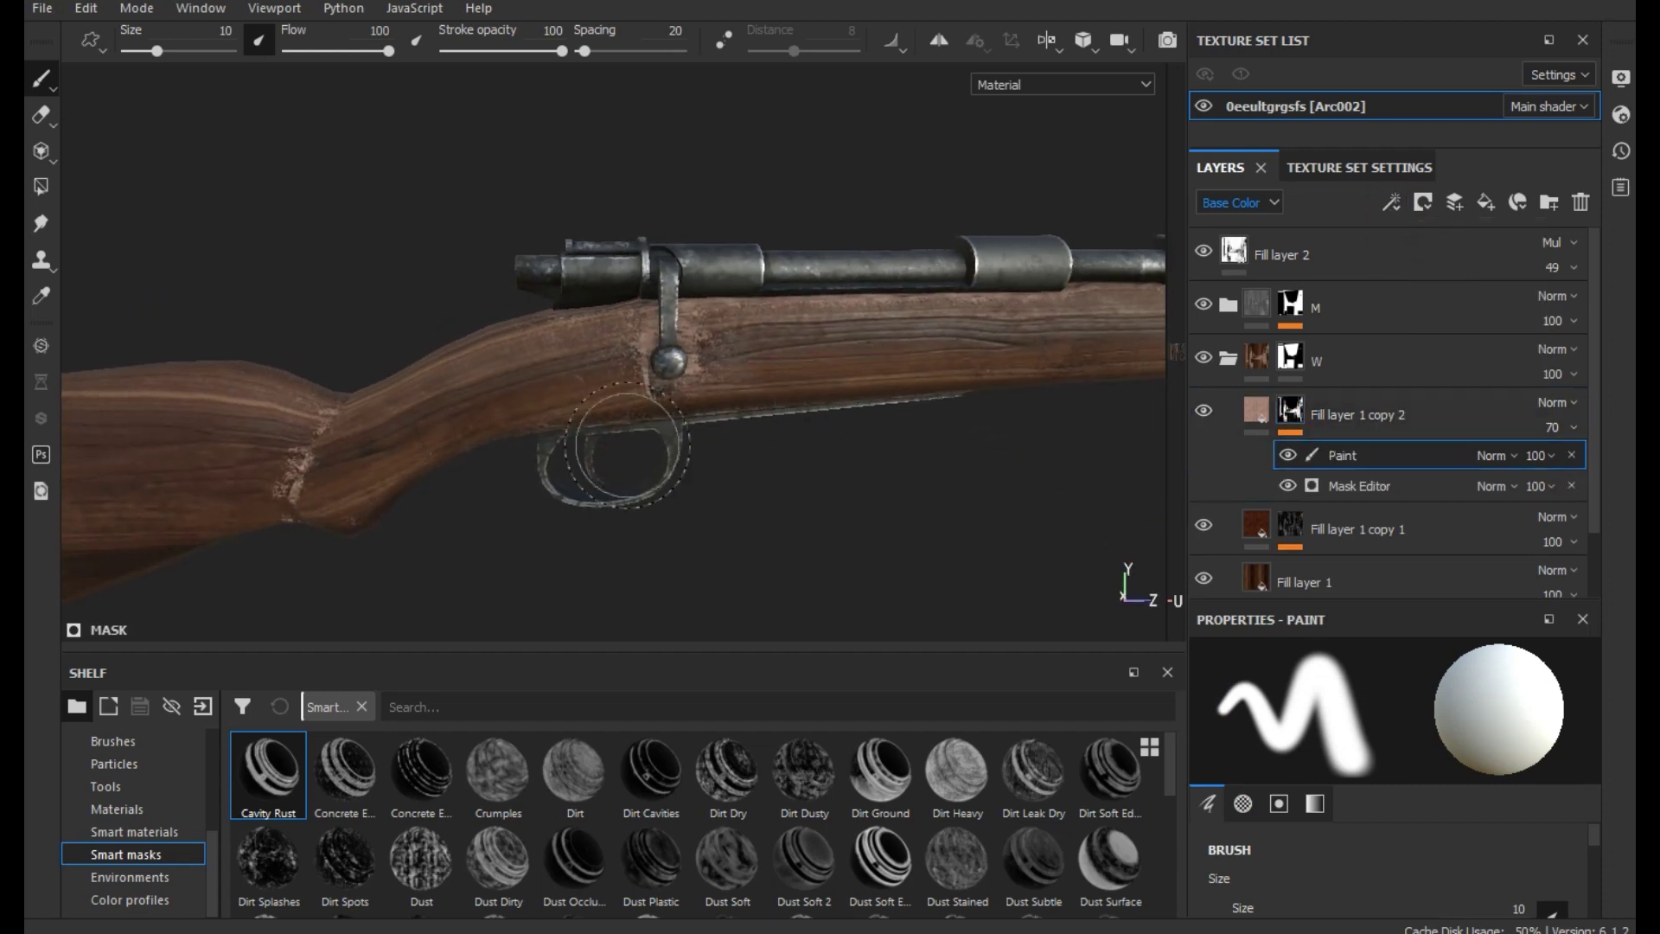
mouse_move(323, 453)
mouse_down()
mouse_move(270, 467)
mouse_move(271, 512)
mouse_move(360, 486)
mouse_move(374, 500)
mouse_move(362, 519)
mouse_move(329, 493)
mouse_up()
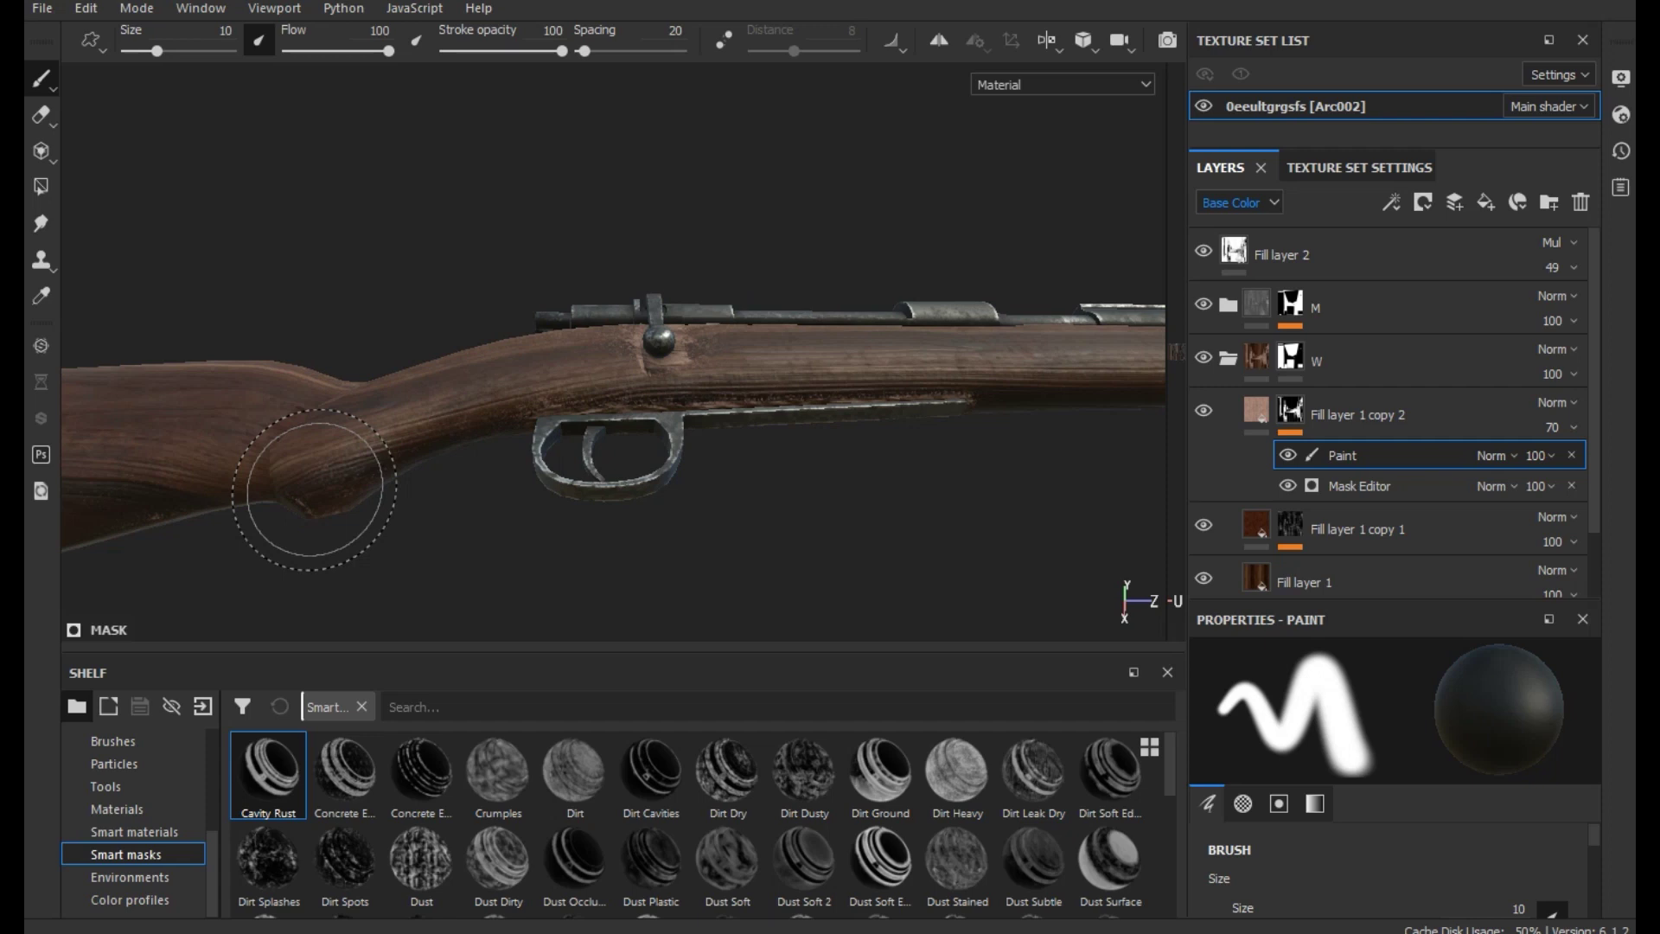
ctrl+right_drag(315, 489, 312, 482)
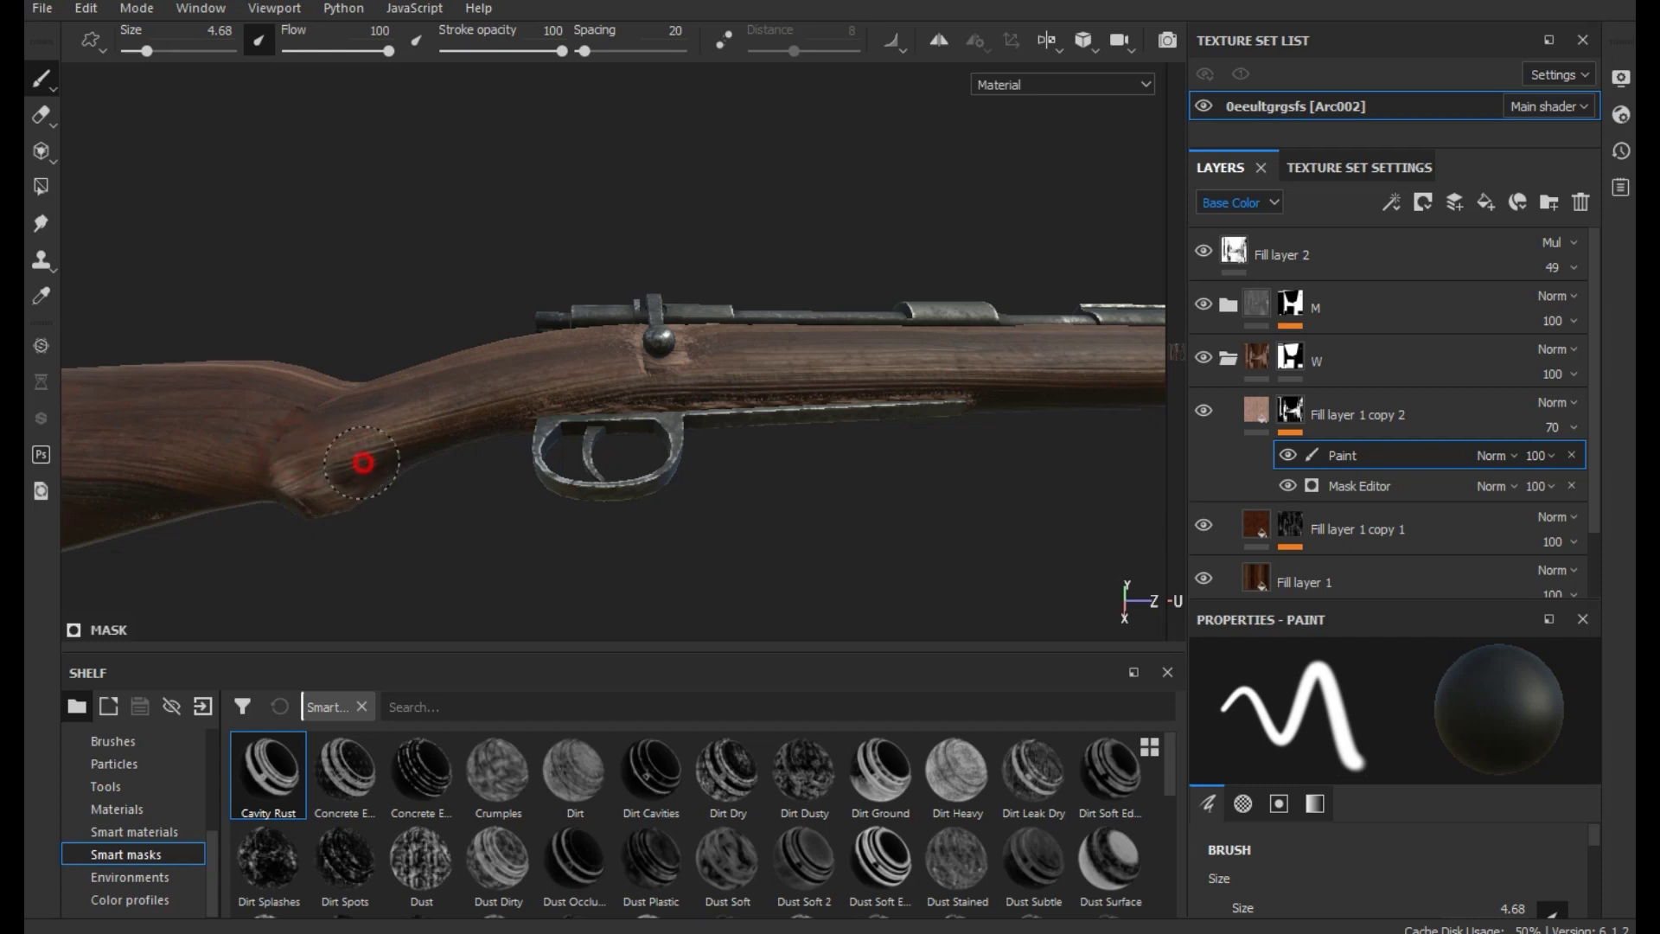
mouse_move(289, 448)
mouse_down()
mouse_move(328, 522)
mouse_move(304, 472)
mouse_up()
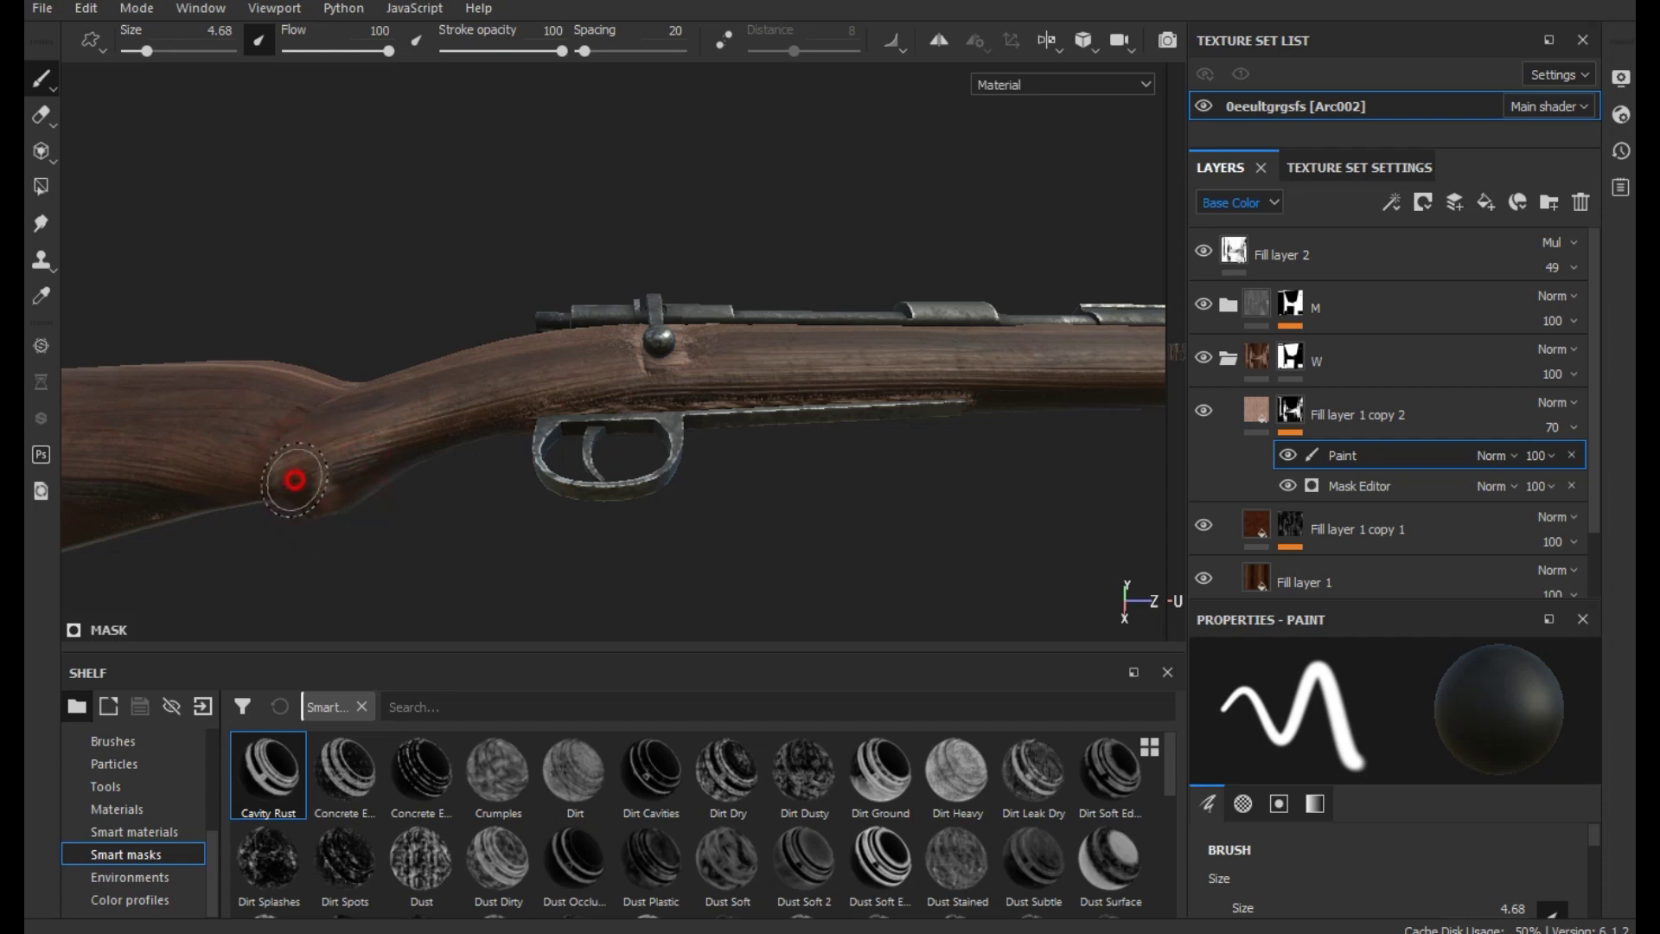
drag(292, 457, 314, 514)
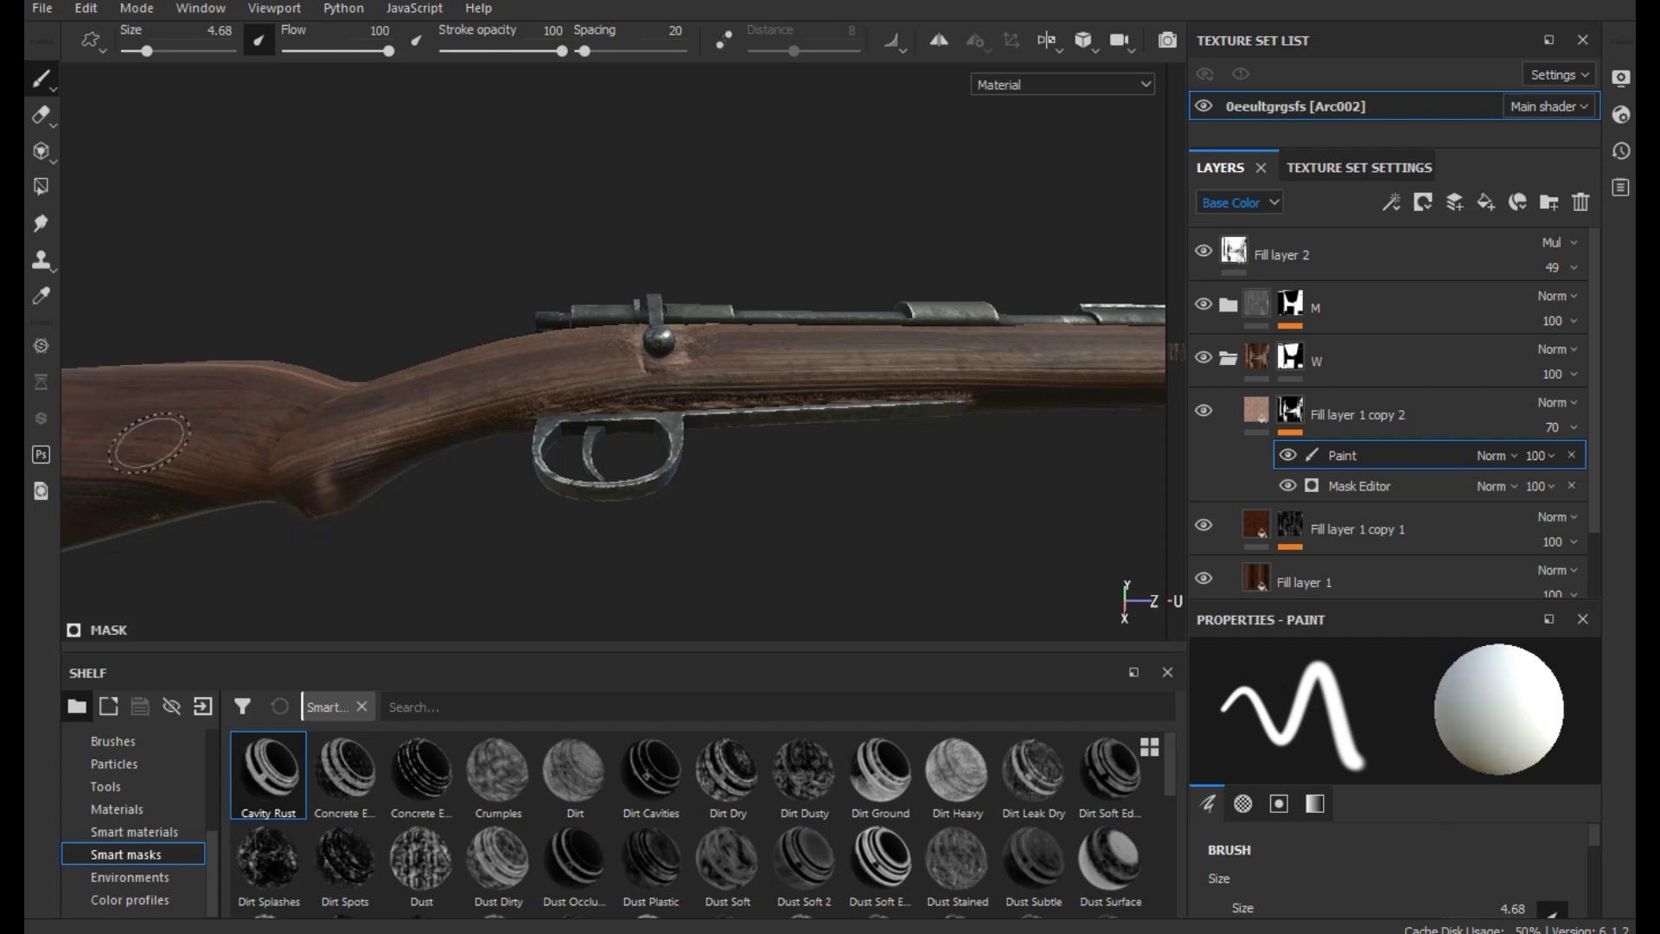
drag(275, 472, 326, 506)
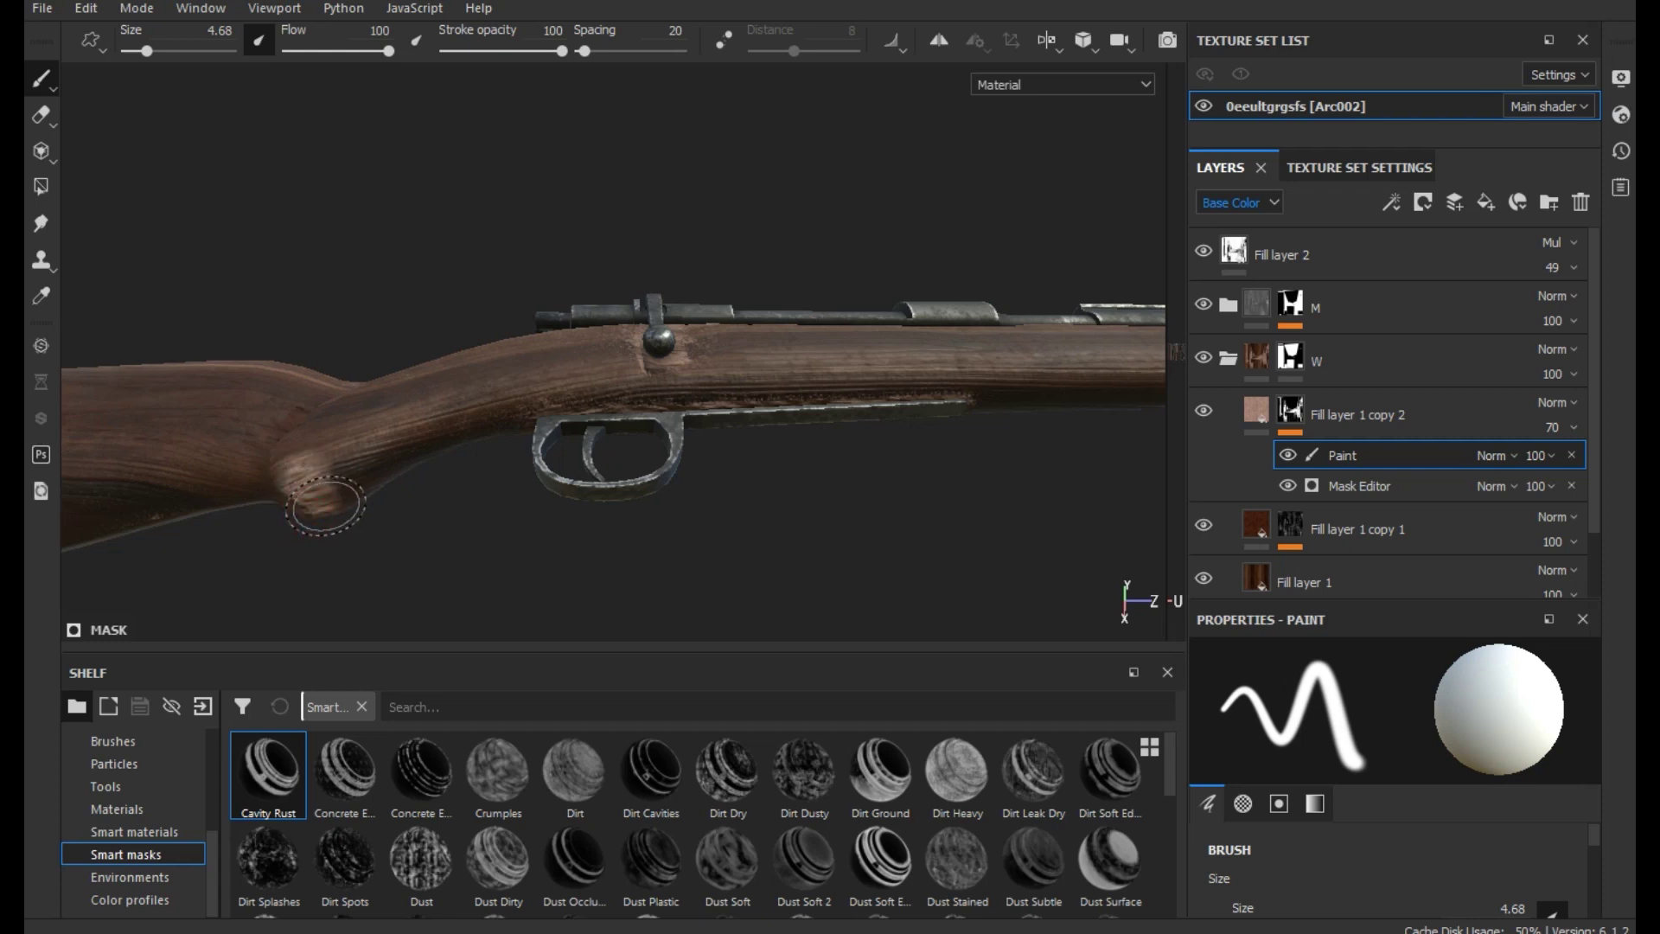
mouse_move(345, 499)
mouse_down()
mouse_move(322, 493)
mouse_move(316, 453)
mouse_move(271, 452)
mouse_move(307, 458)
mouse_up()
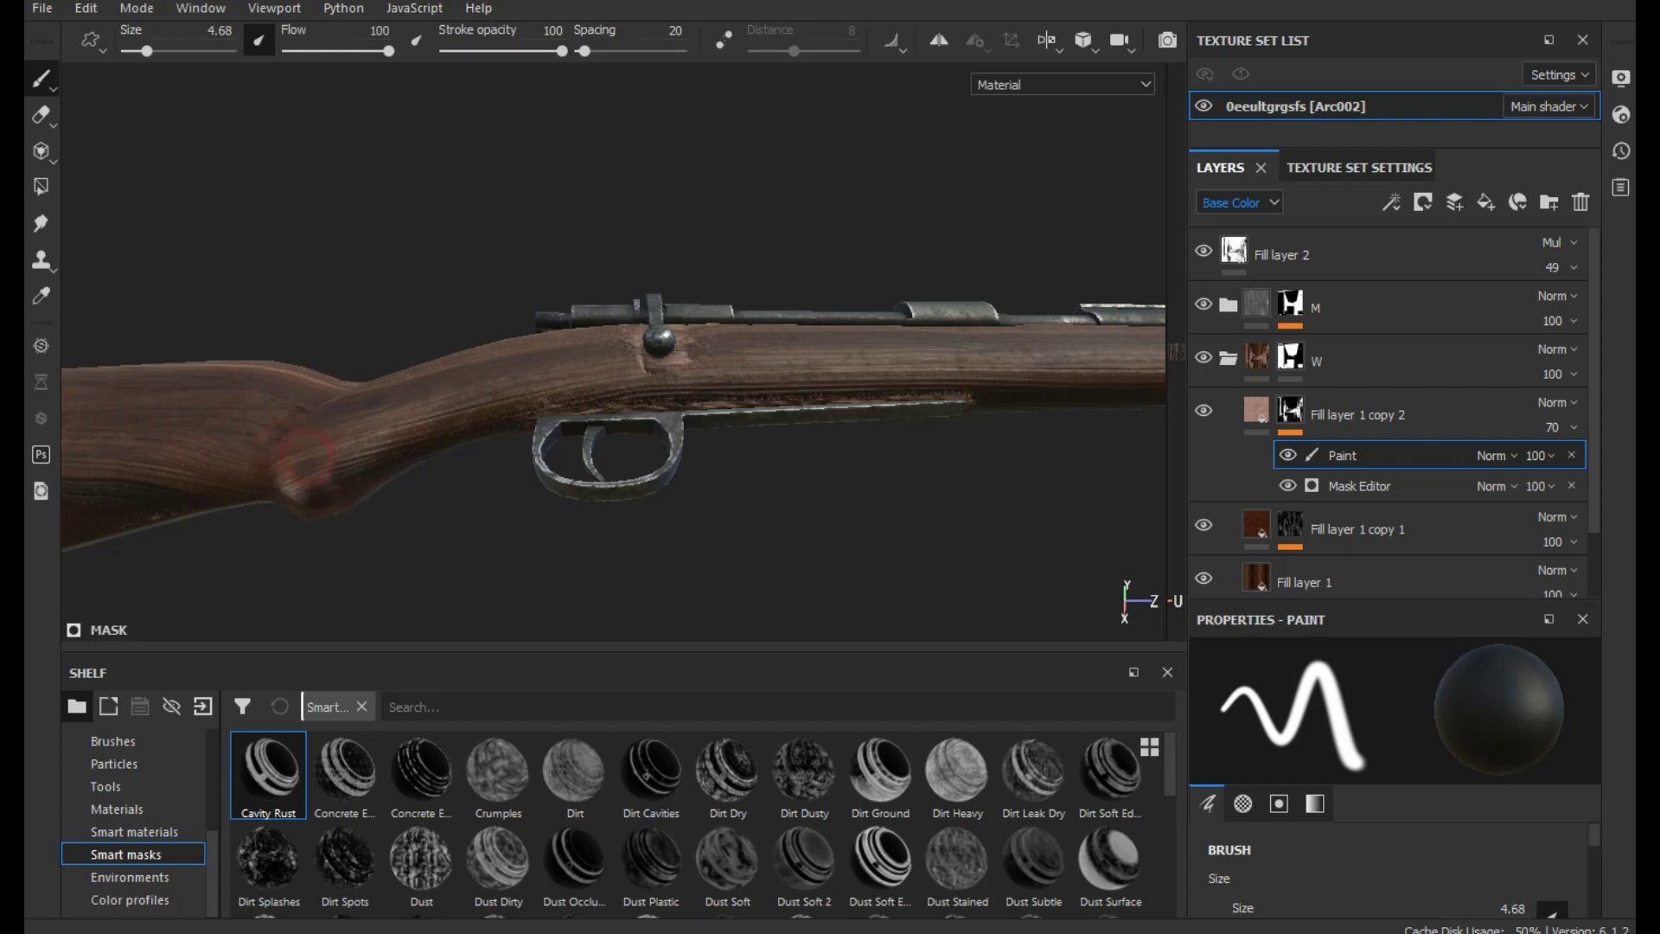
Inspect Fill layer 1's wood material, then return to the mask's paint effect
click(1357, 601)
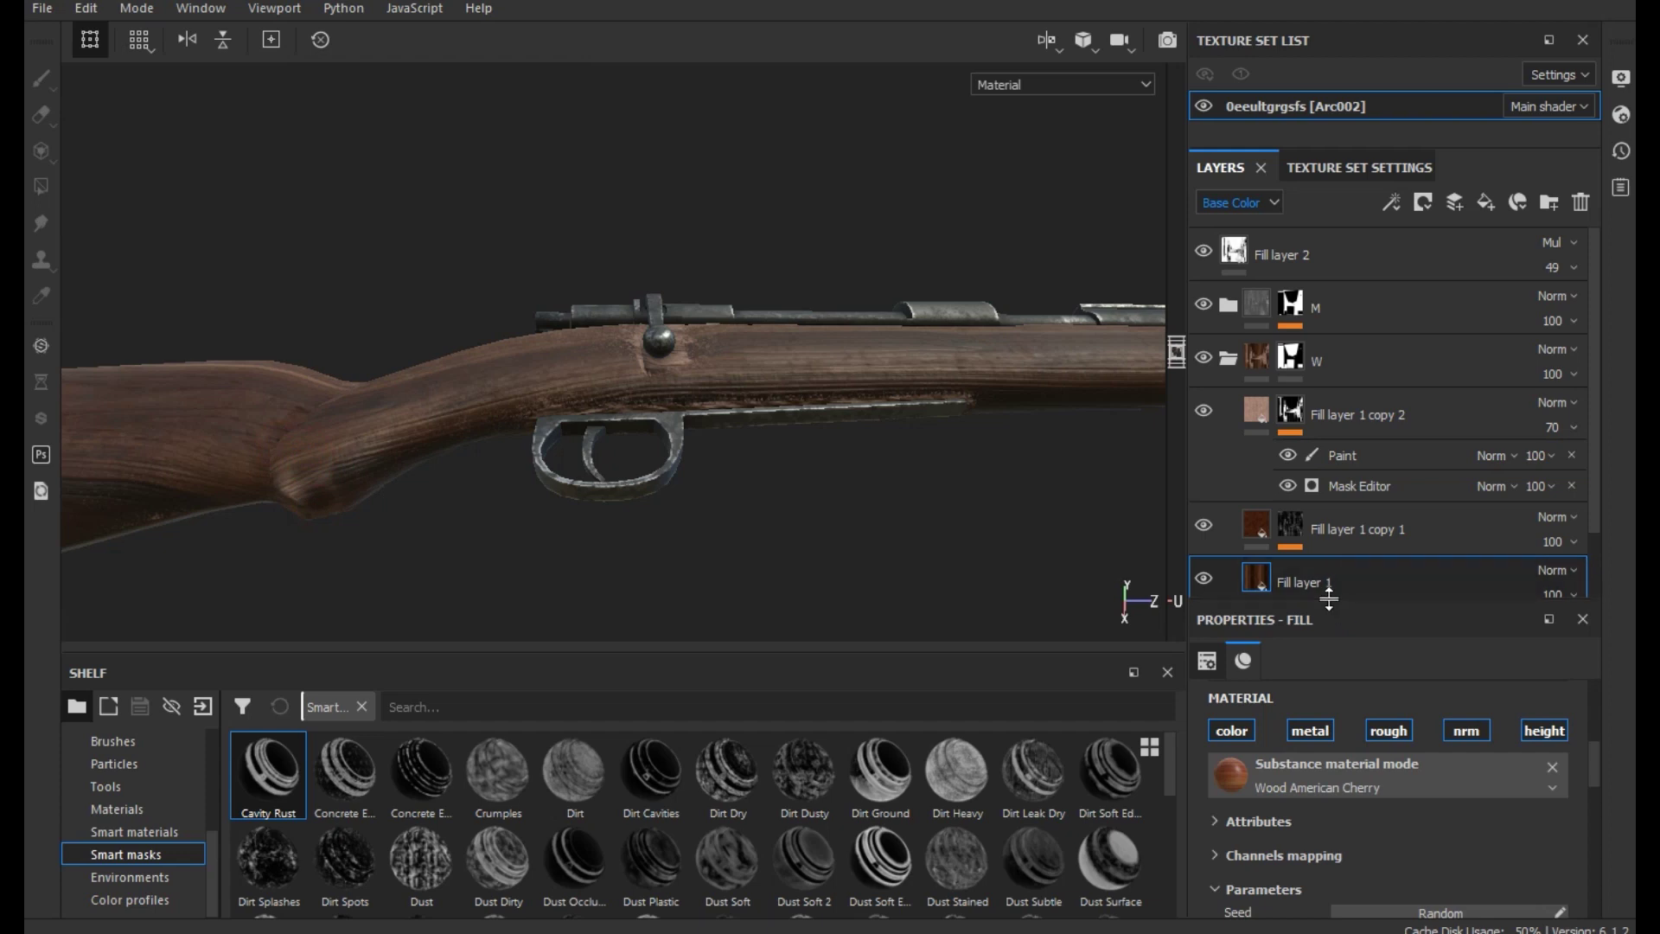
drag(1329, 599, 1329, 496)
scroll(1387, 374, down, 3)
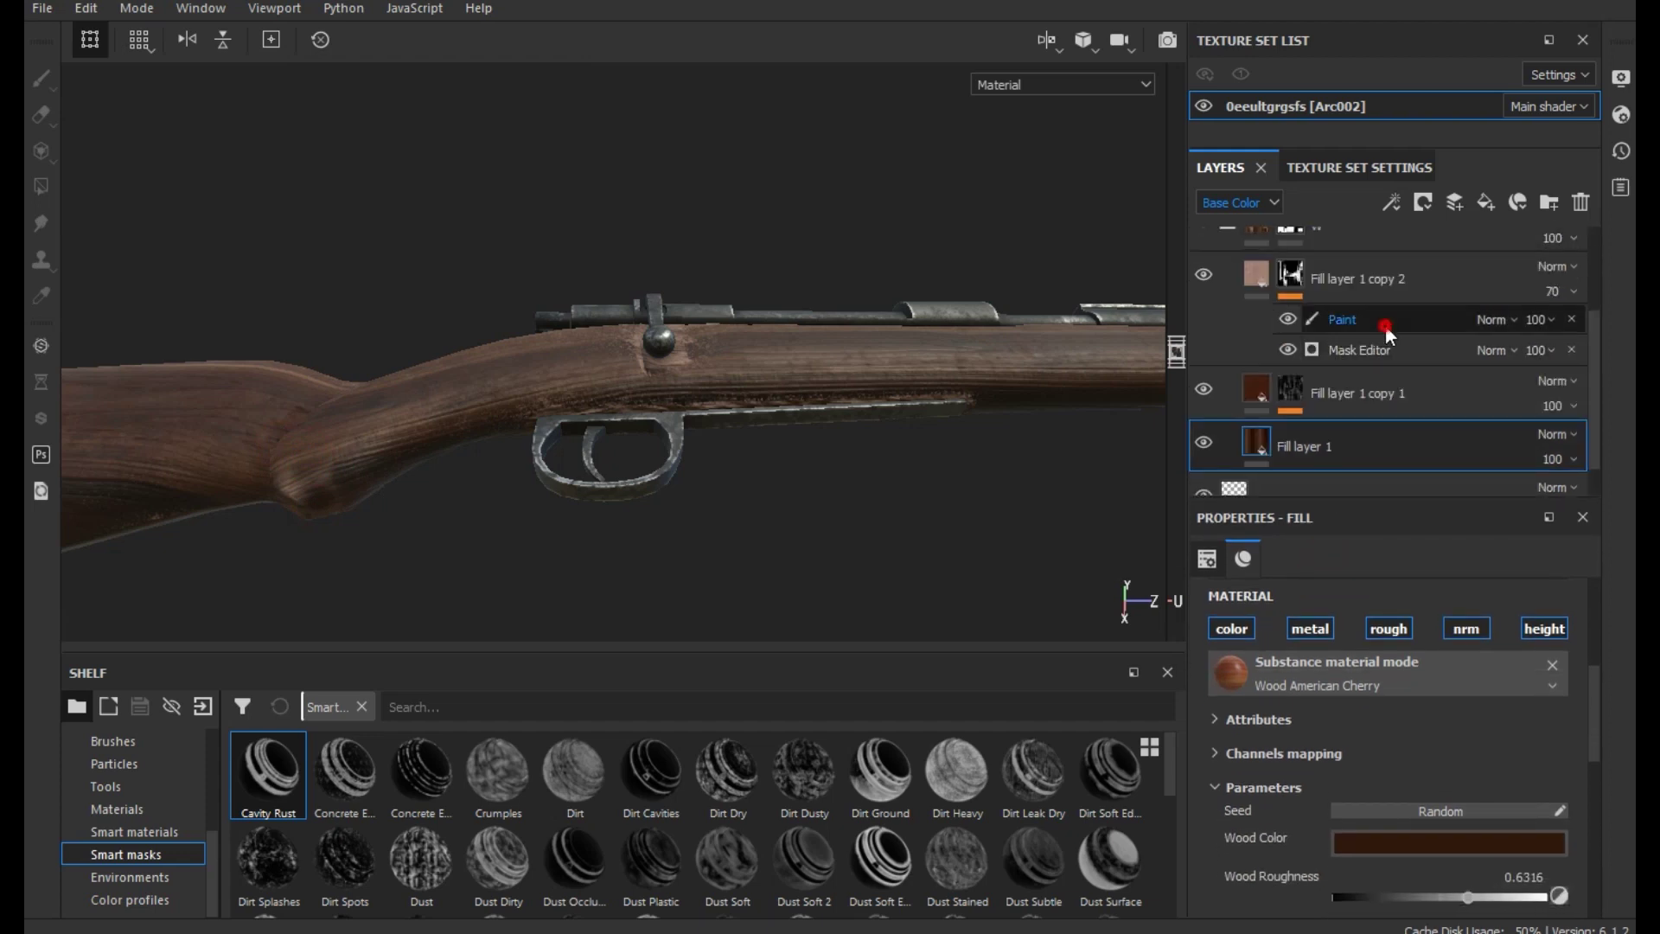
click(1386, 325)
scroll(1384, 832, down, 2)
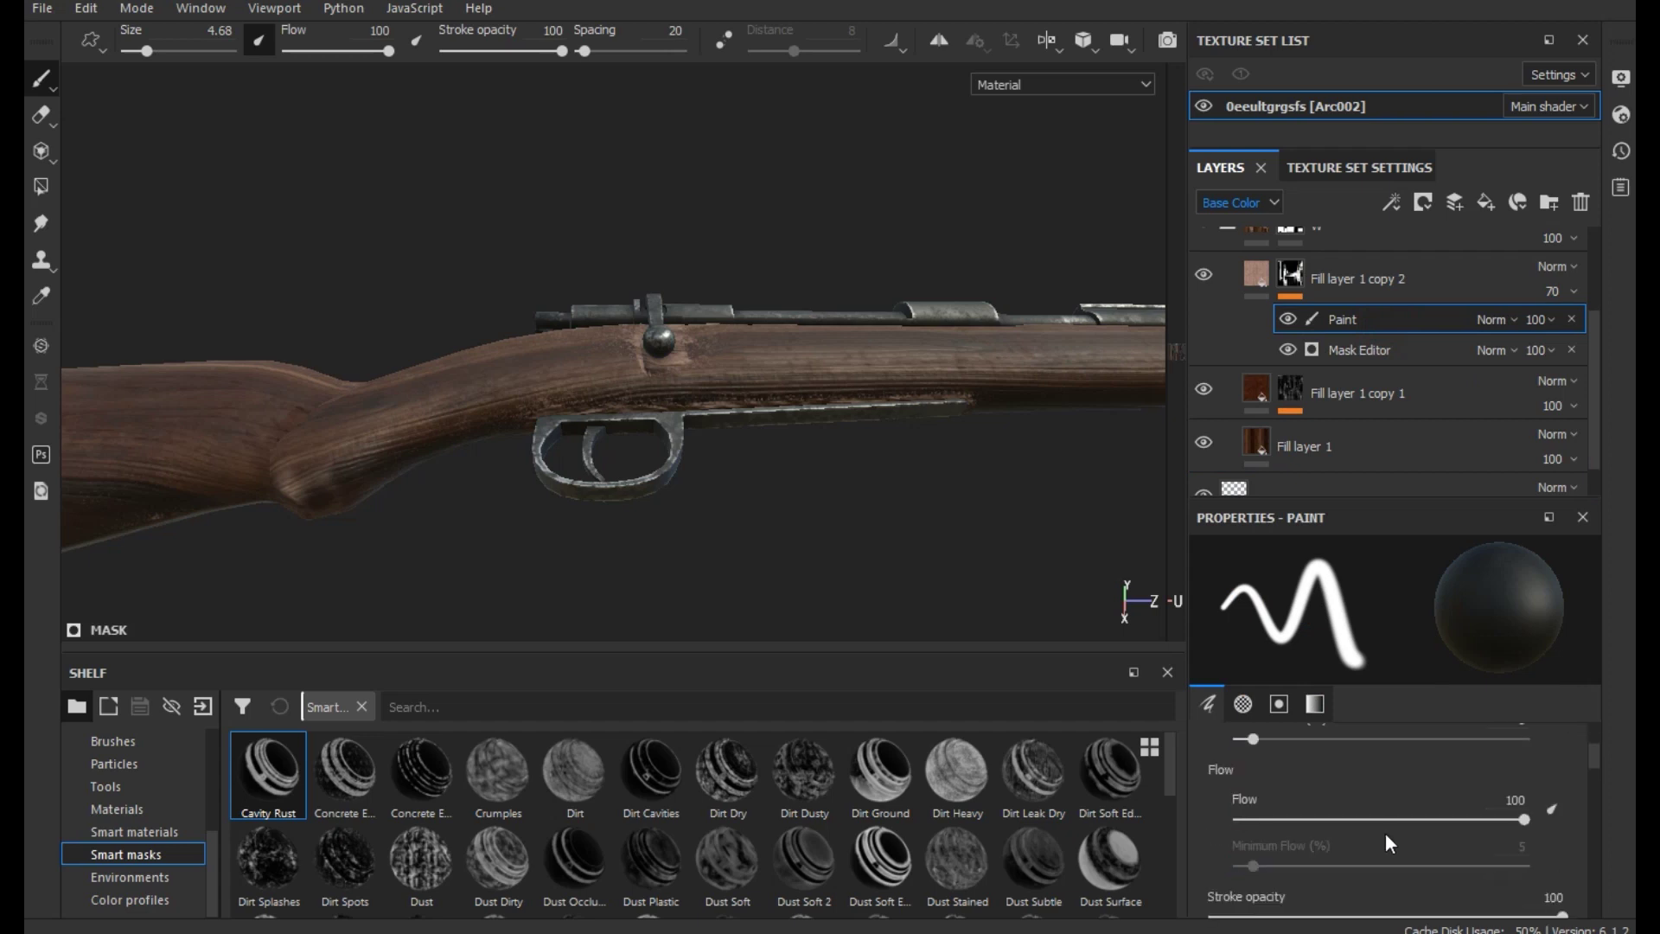
drag(1405, 820, 1288, 818)
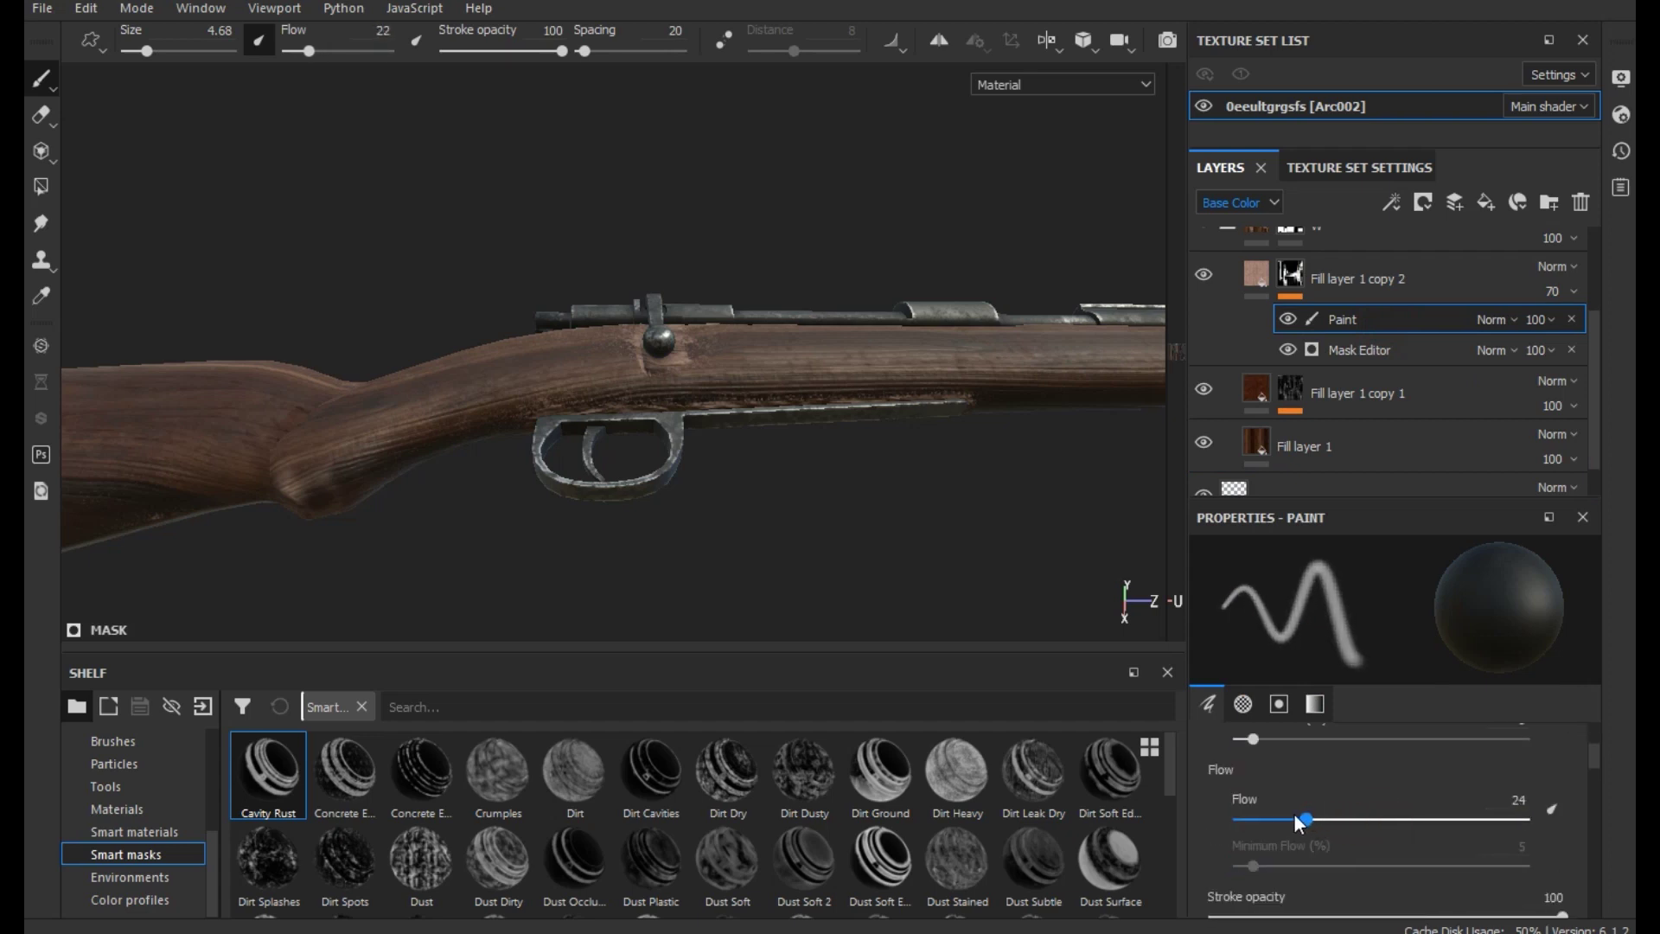
Set brush flow 37 and stroke opacity 43, switch to black, and paint over the stock
drag(359, 468, 285, 495)
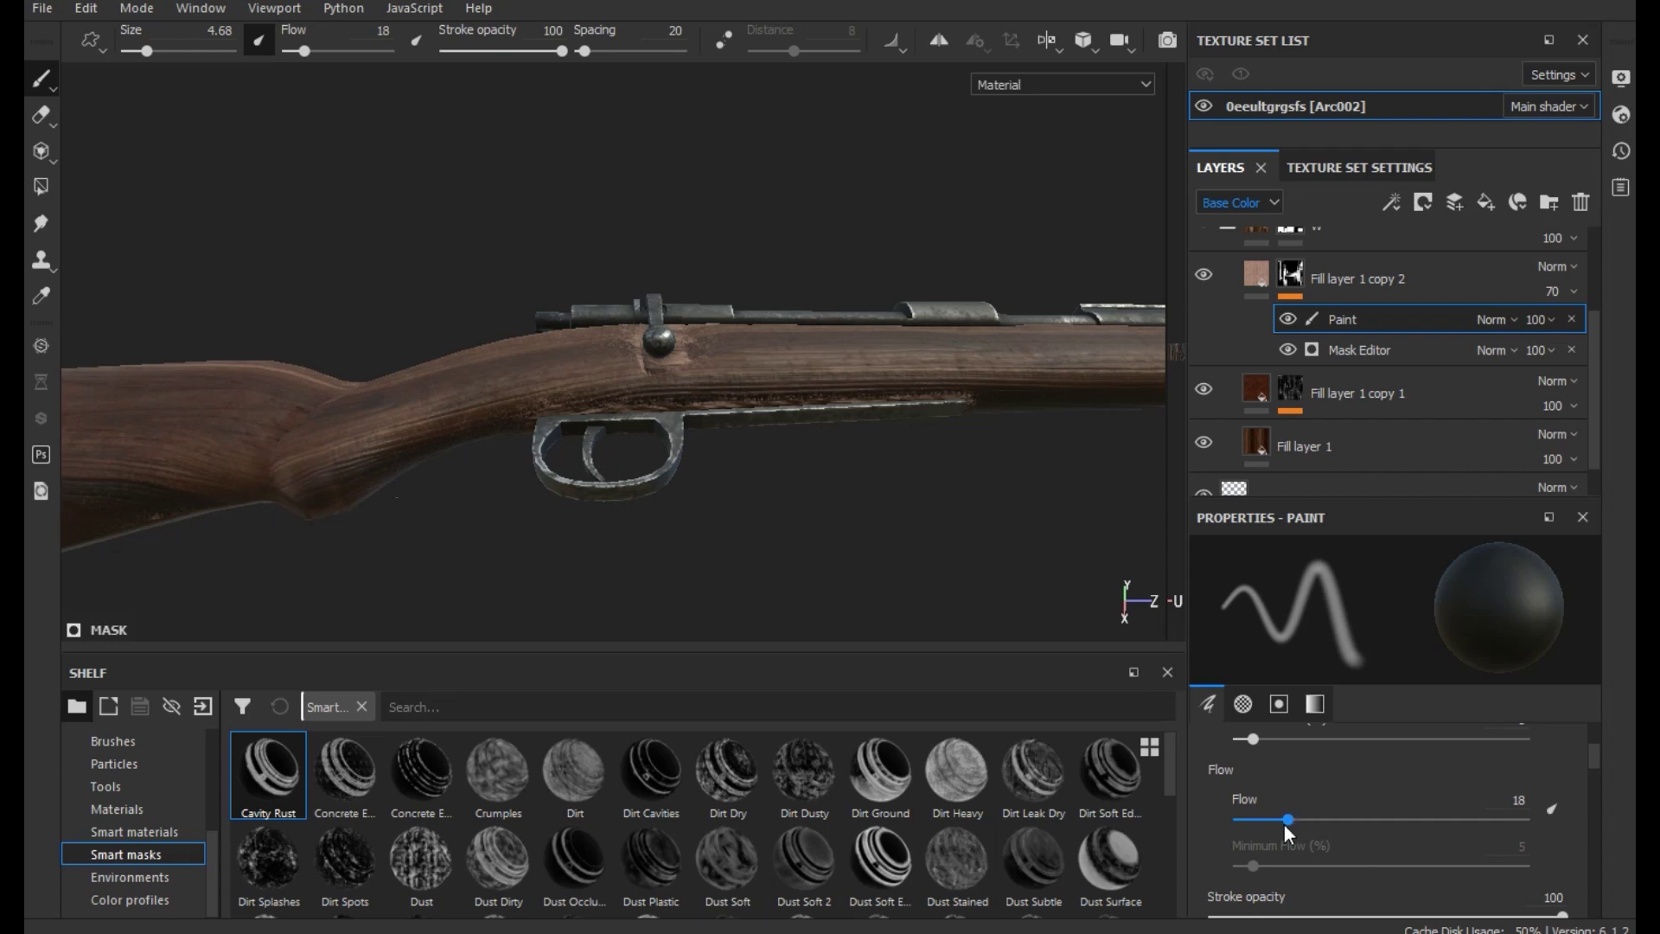
drag(1284, 824, 1271, 823)
click(1440, 917)
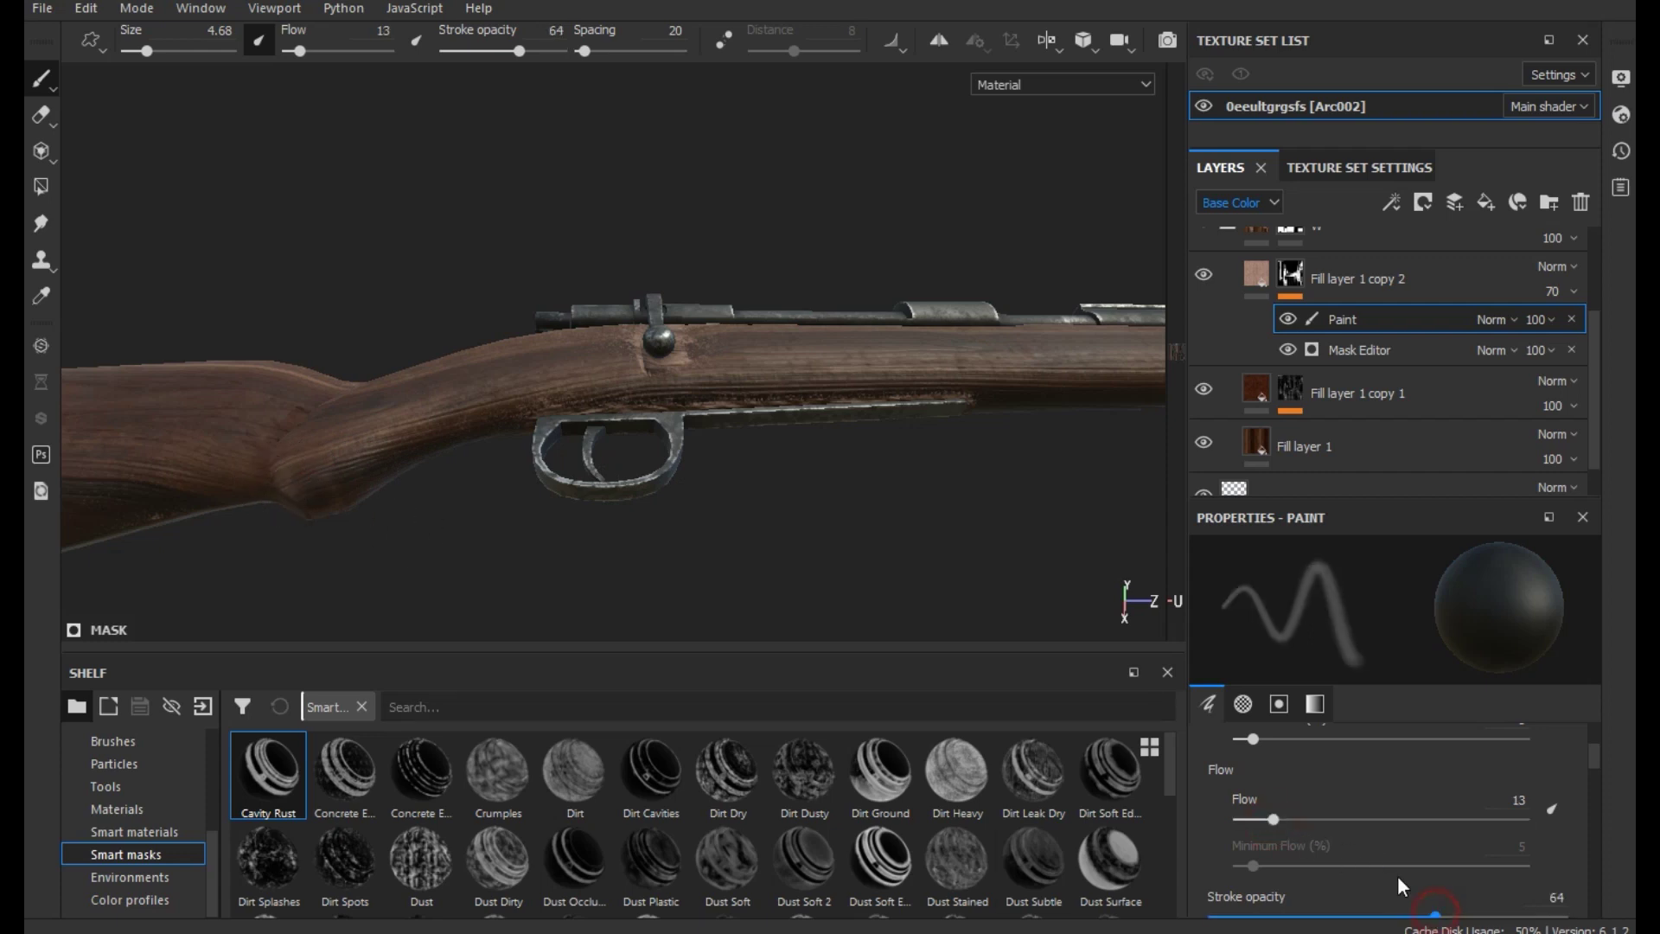
drag(1319, 819, 1342, 820)
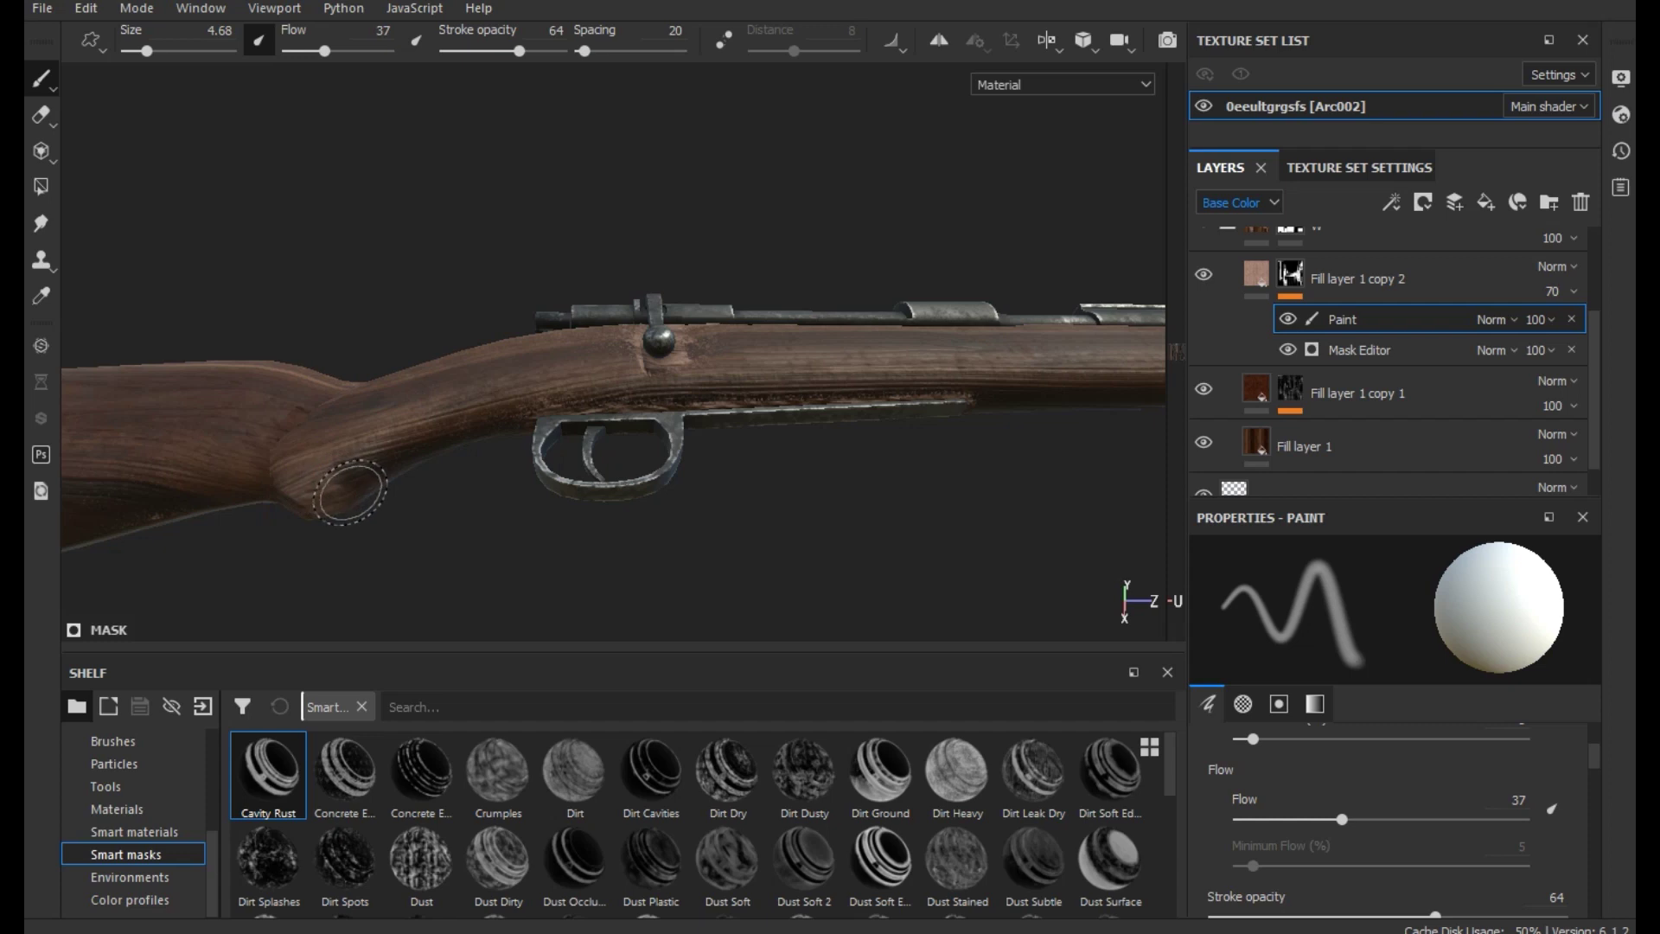
drag(1436, 915, 1362, 915)
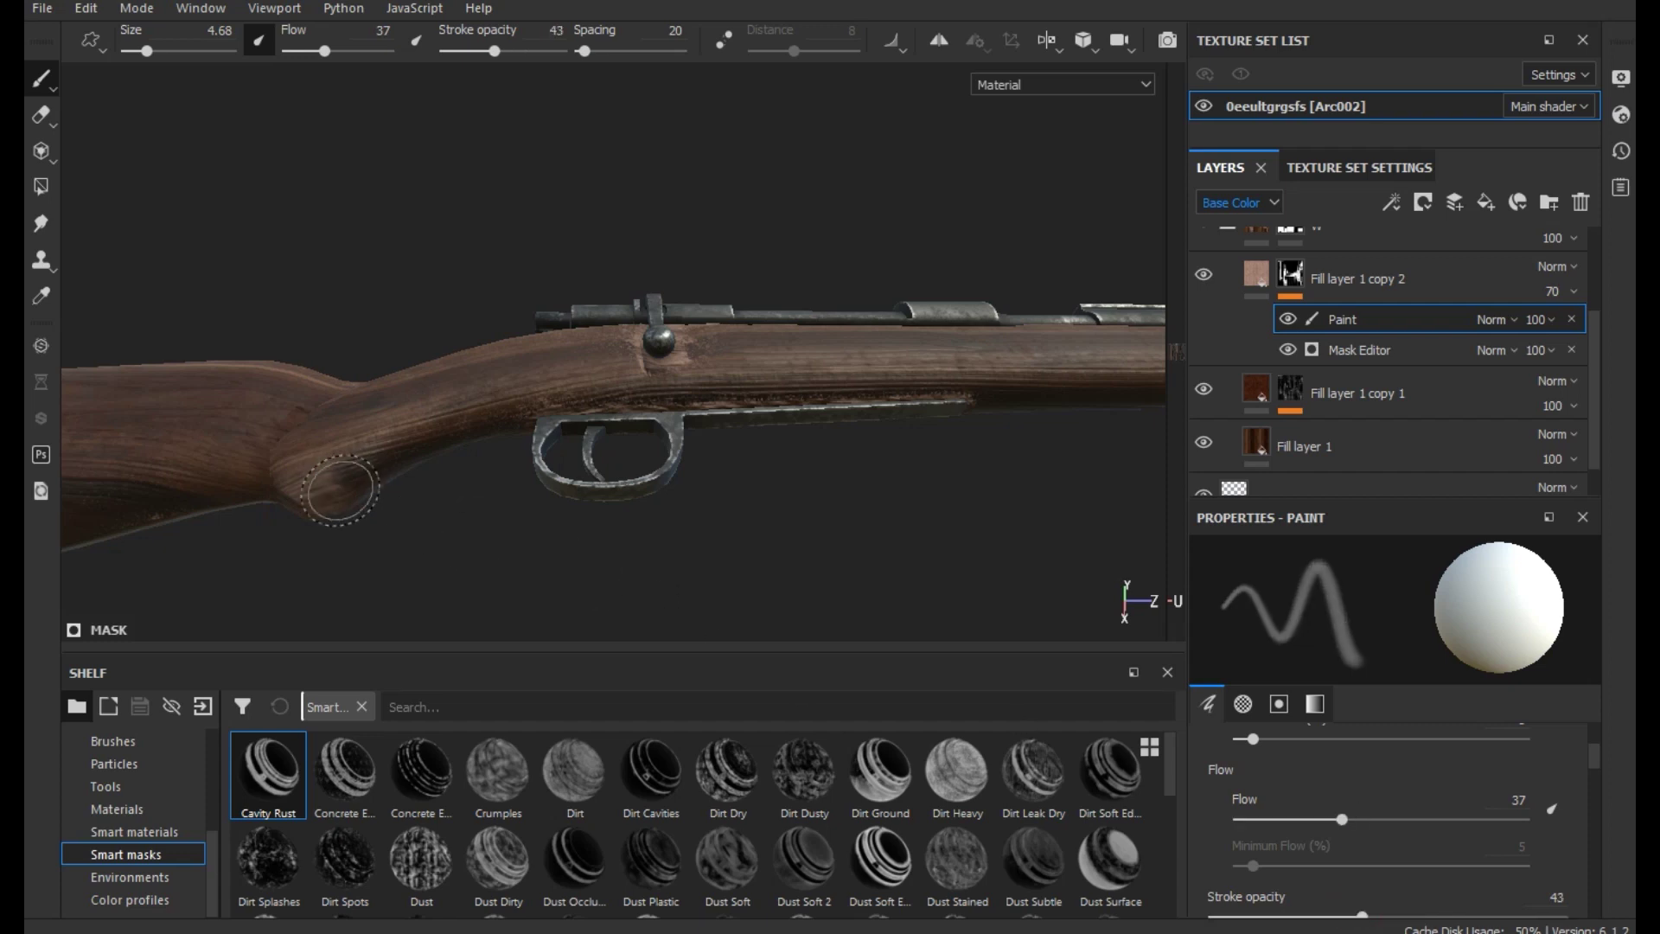
key(x)
mouse_move(330, 488)
mouse_down()
mouse_move(628, 588)
mouse_move(585, 556)
mouse_up()
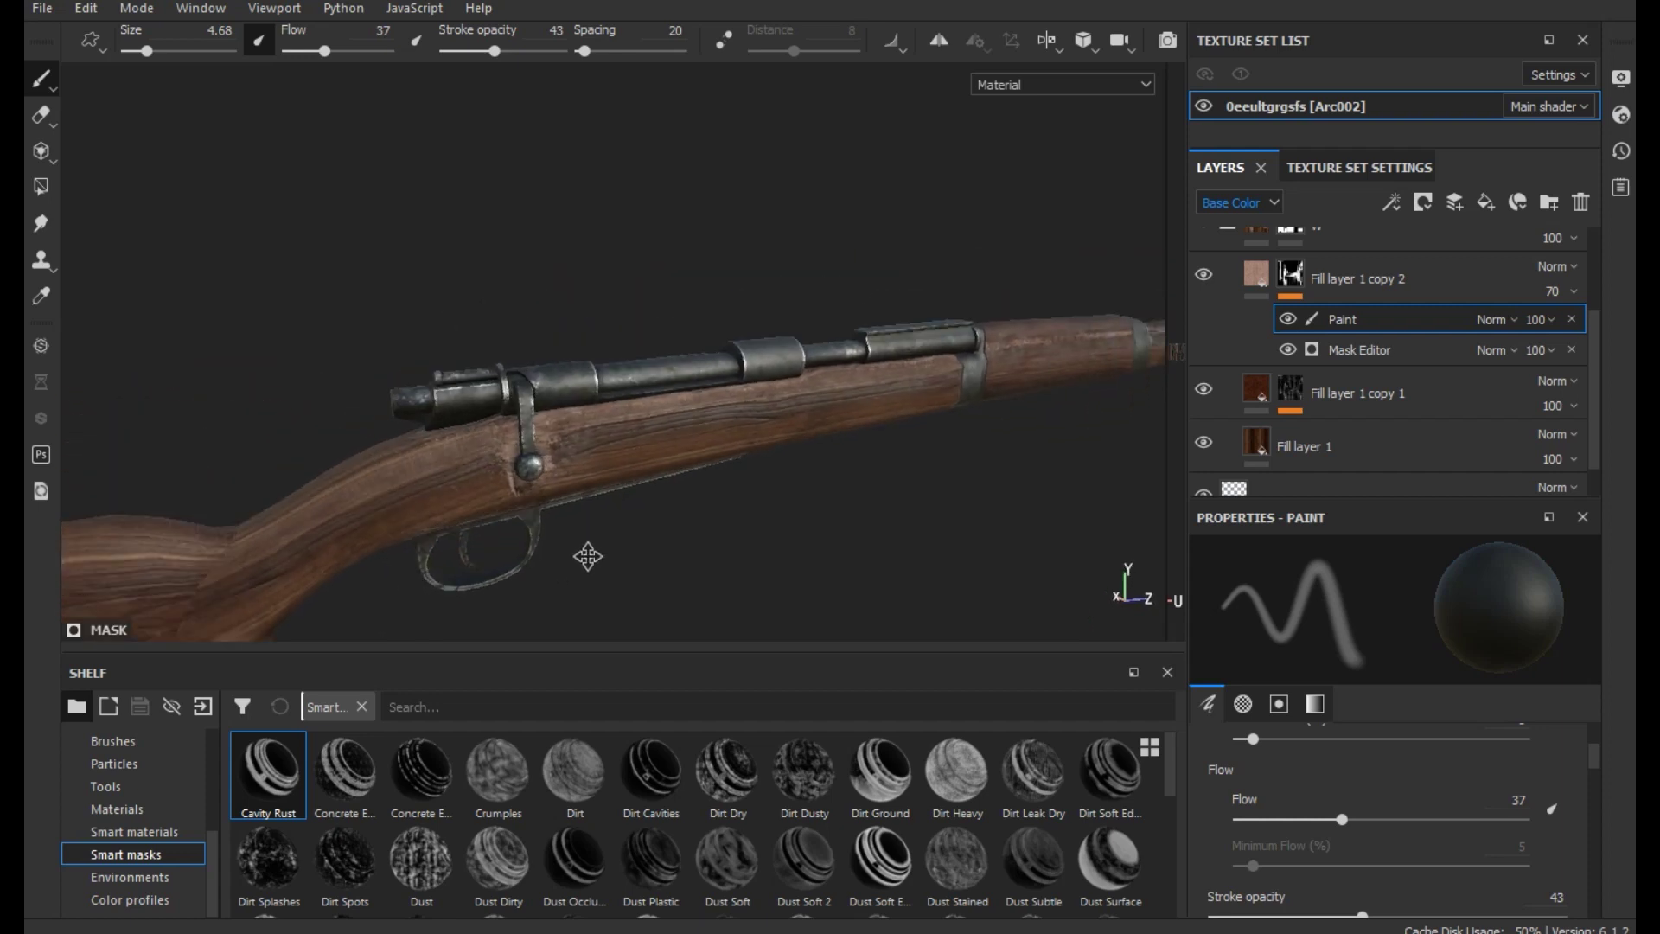
scroll(647, 441, up, 3)
mouse_move(647, 439)
alt+mouse_down()
mouse_move(585, 563)
mouse_move(486, 546)
alt+mouse_up()
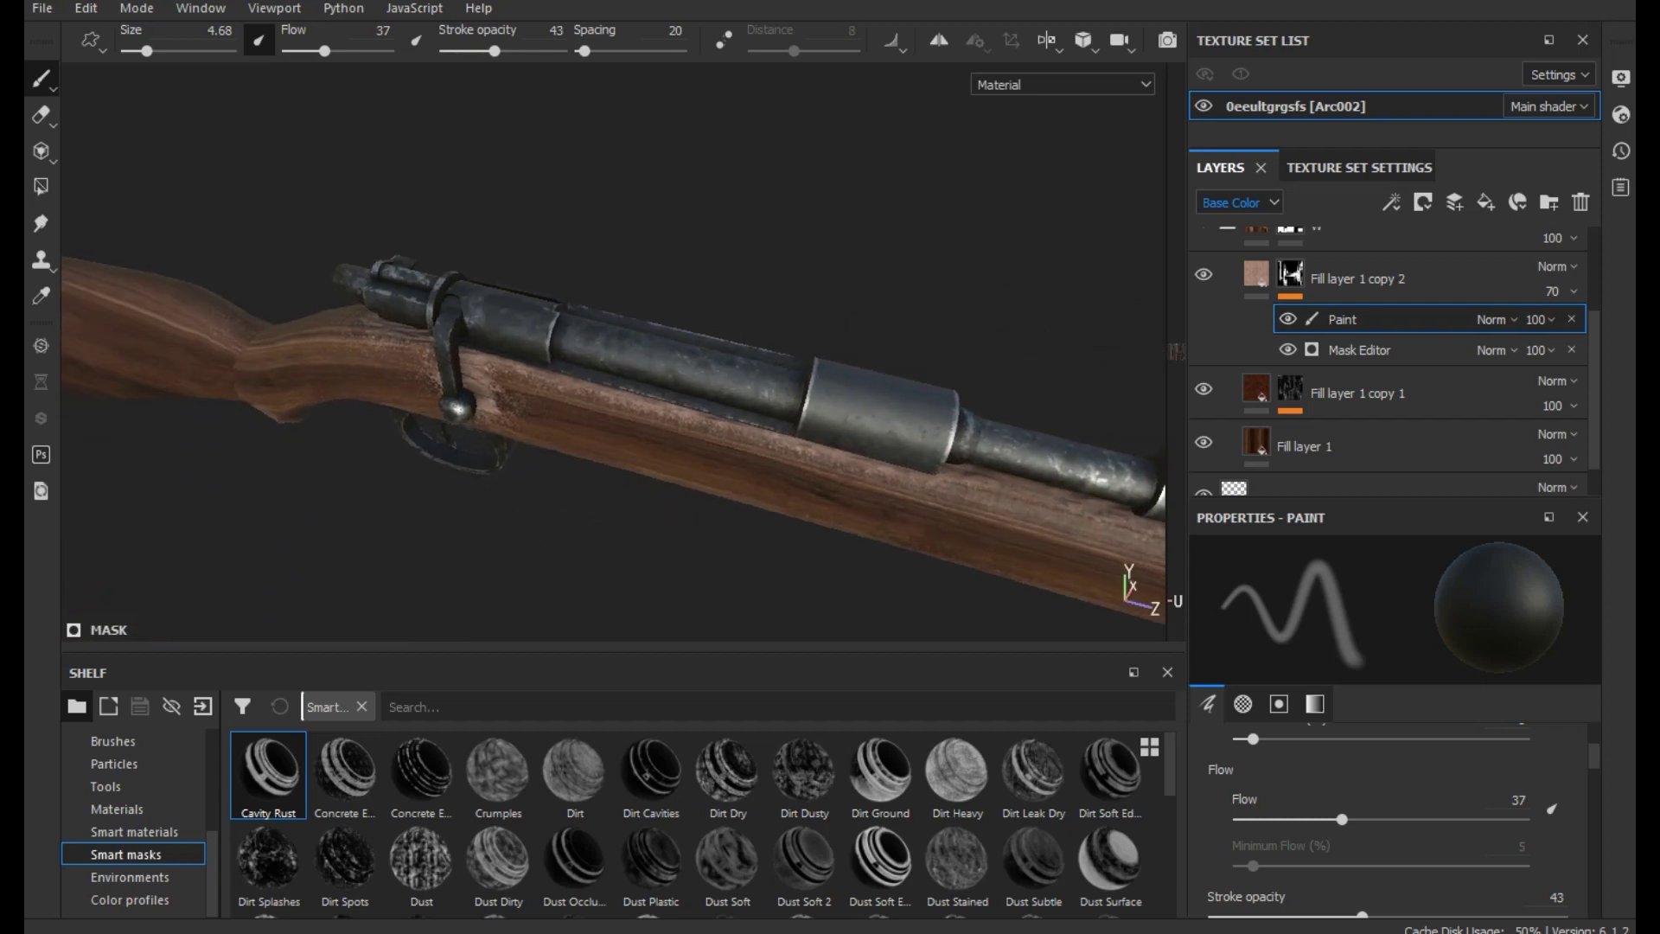
Set the Mask Editor wear mask to Global Balance 0.73 and Global Contrast 0.81
click(1354, 359)
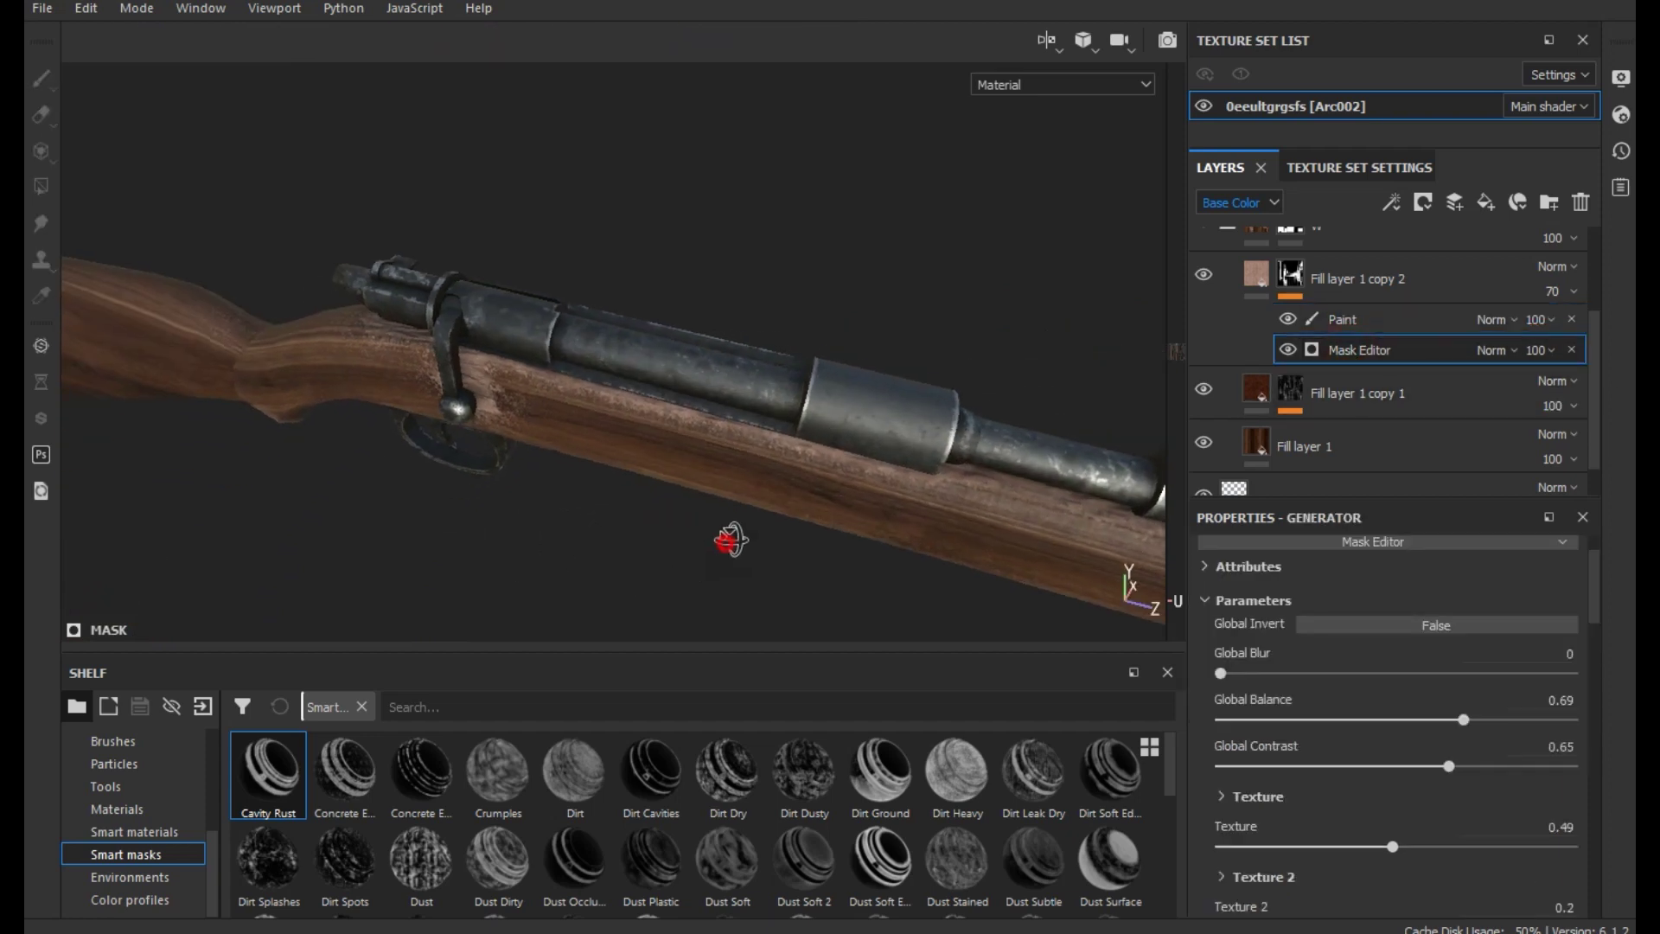
alt+drag(729, 537, 657, 519)
click(1513, 765)
drag(1464, 721, 1513, 719)
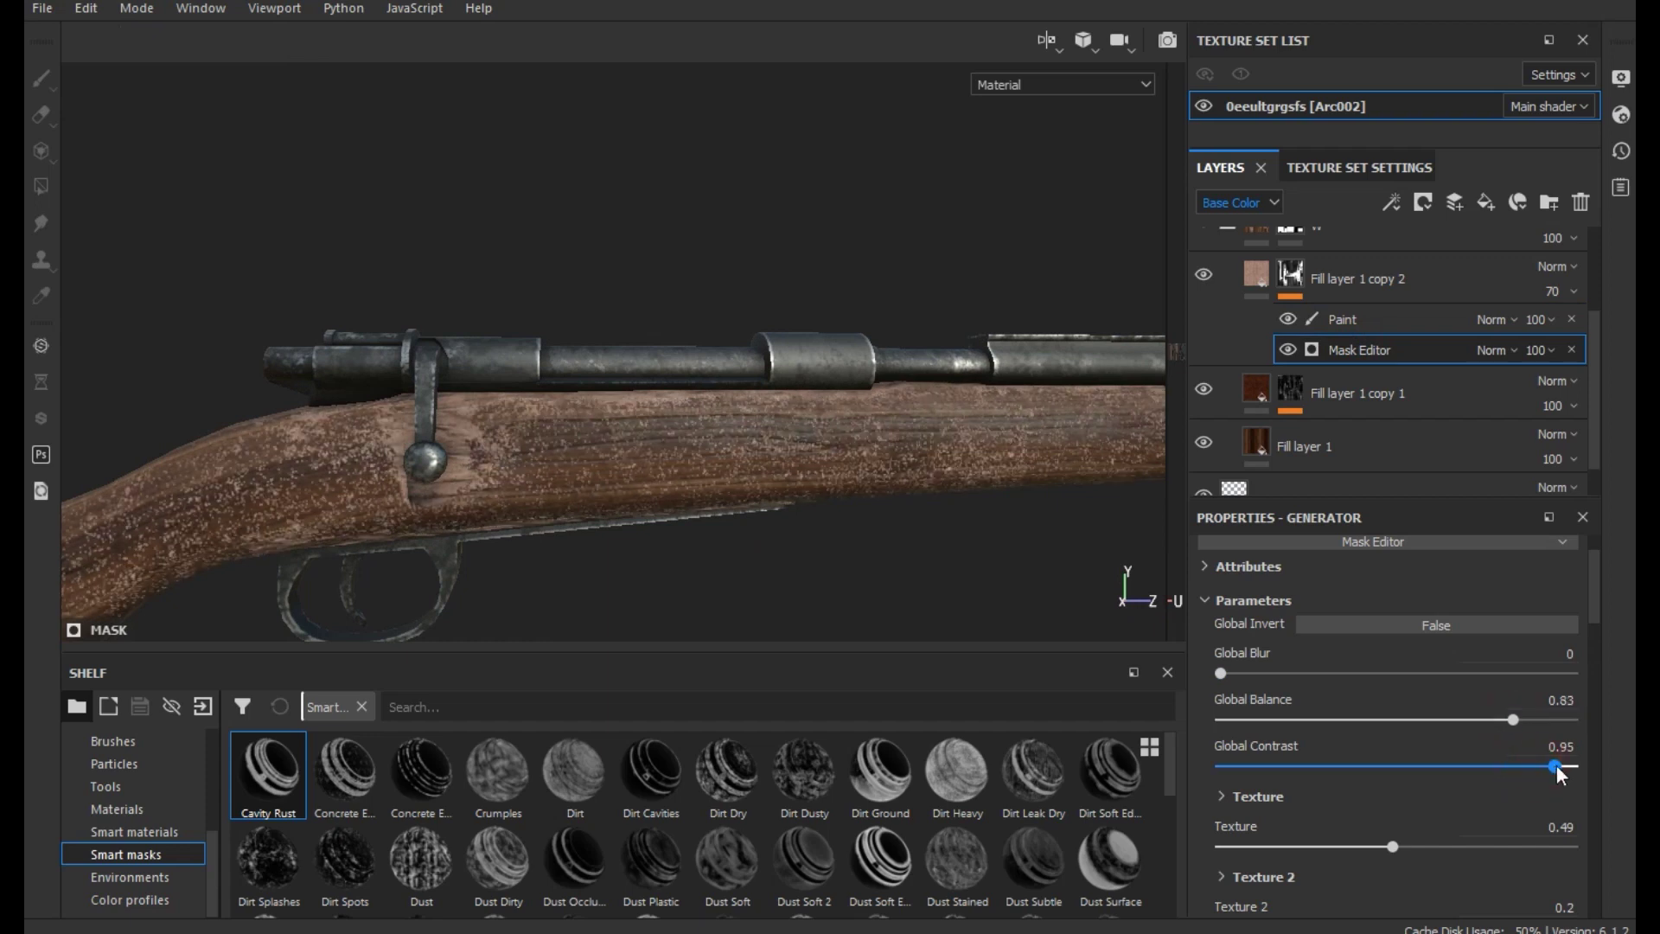
click(1506, 766)
click(1486, 719)
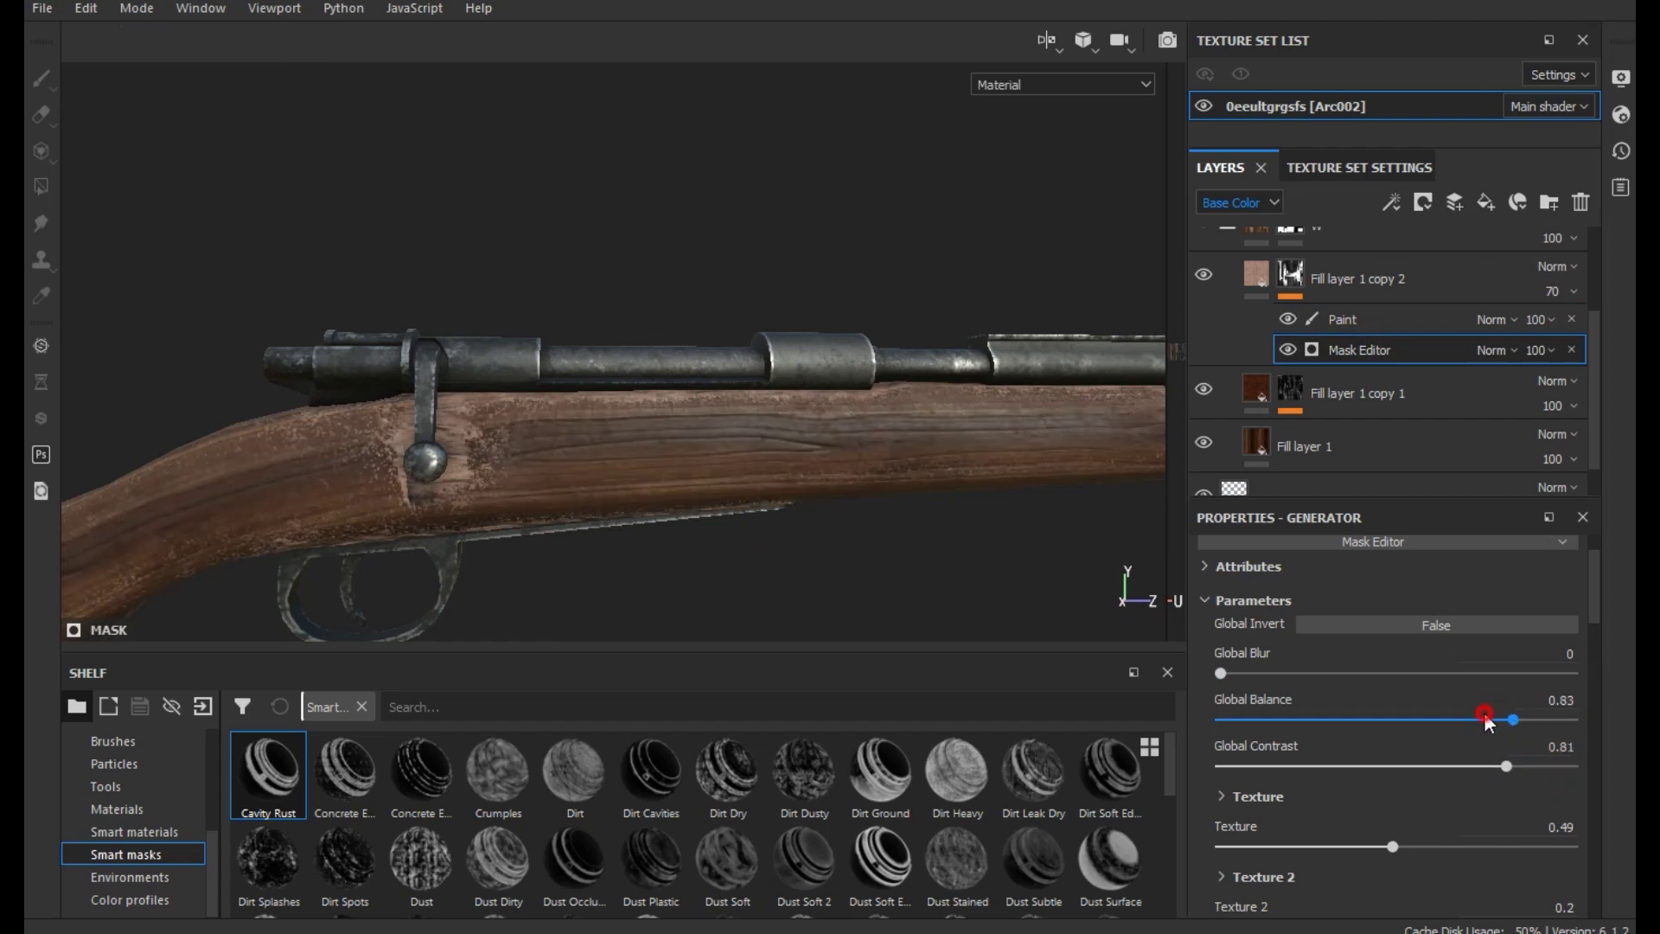
drag(1486, 718, 1479, 718)
scroll(479, 449, down, 3)
mouse_move(479, 450)
alt+mouse_down()
mouse_move(580, 551)
mouse_move(602, 619)
mouse_move(415, 593)
mouse_move(391, 550)
alt+mouse_up()
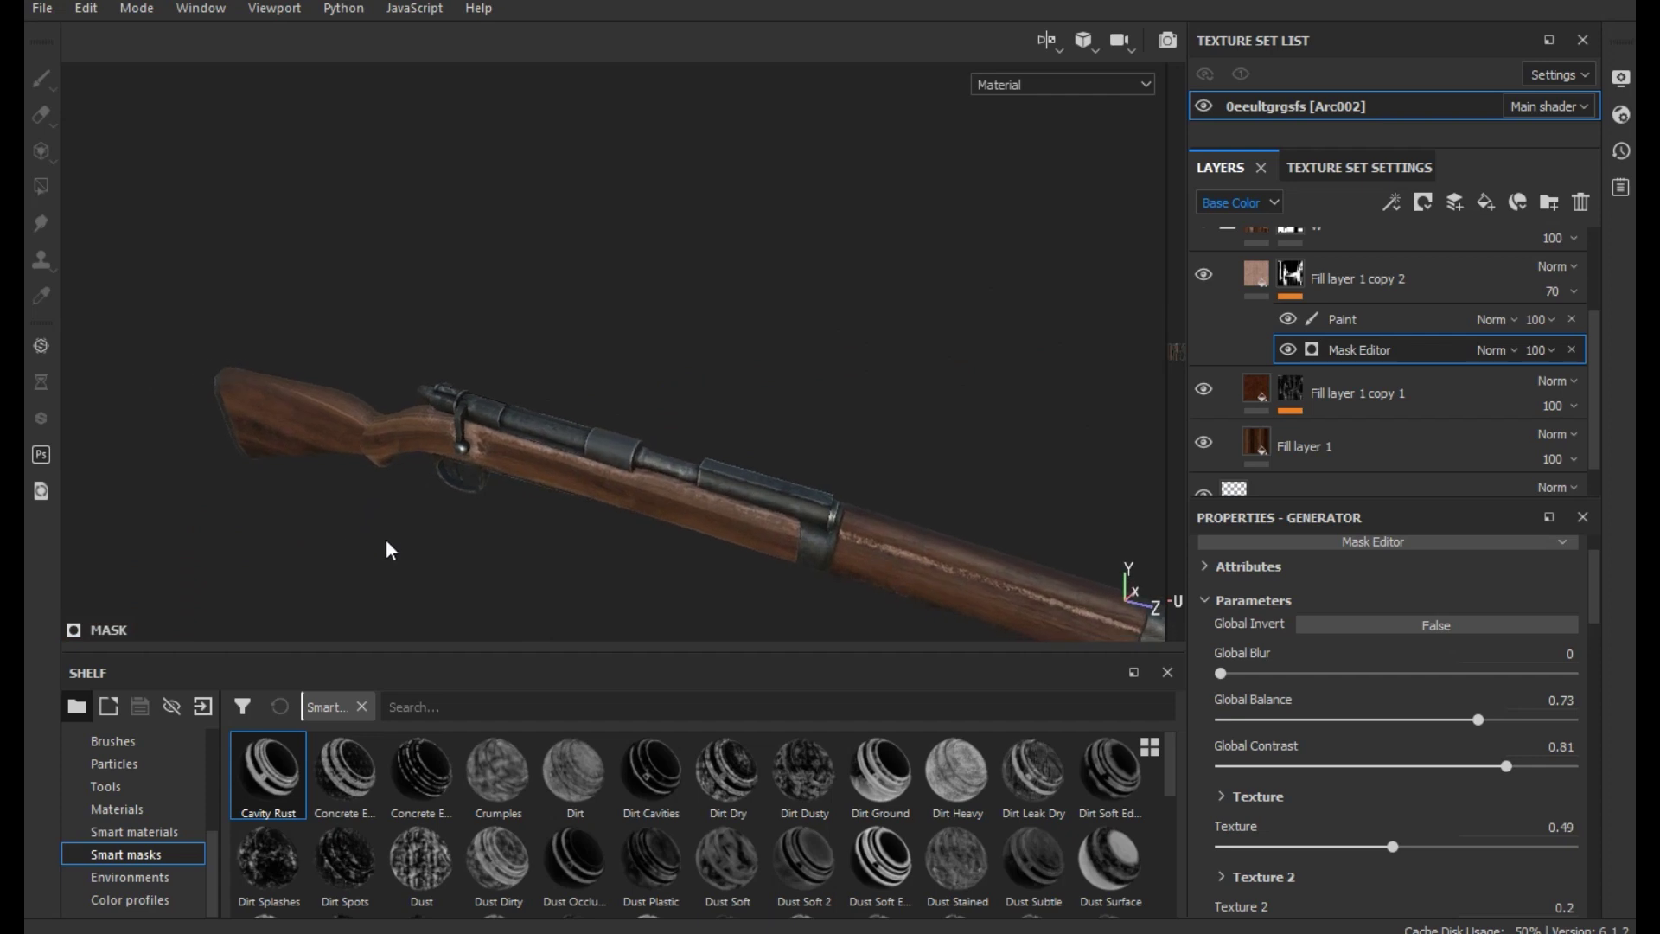
scroll(593, 501, up, 3)
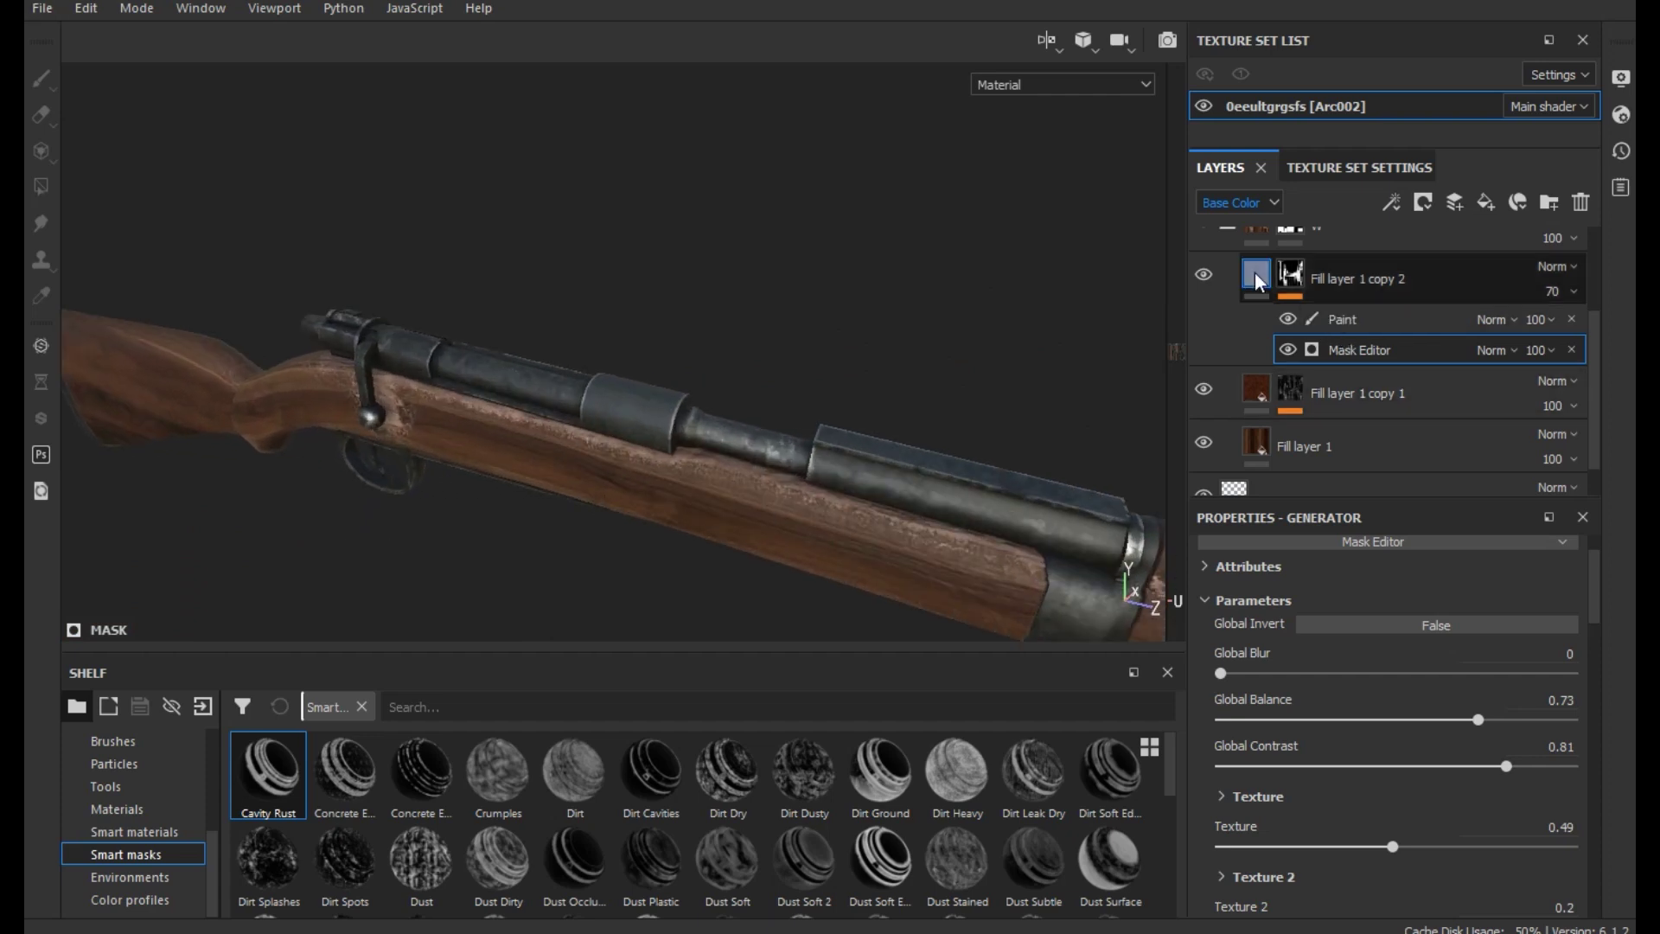
click(1374, 843)
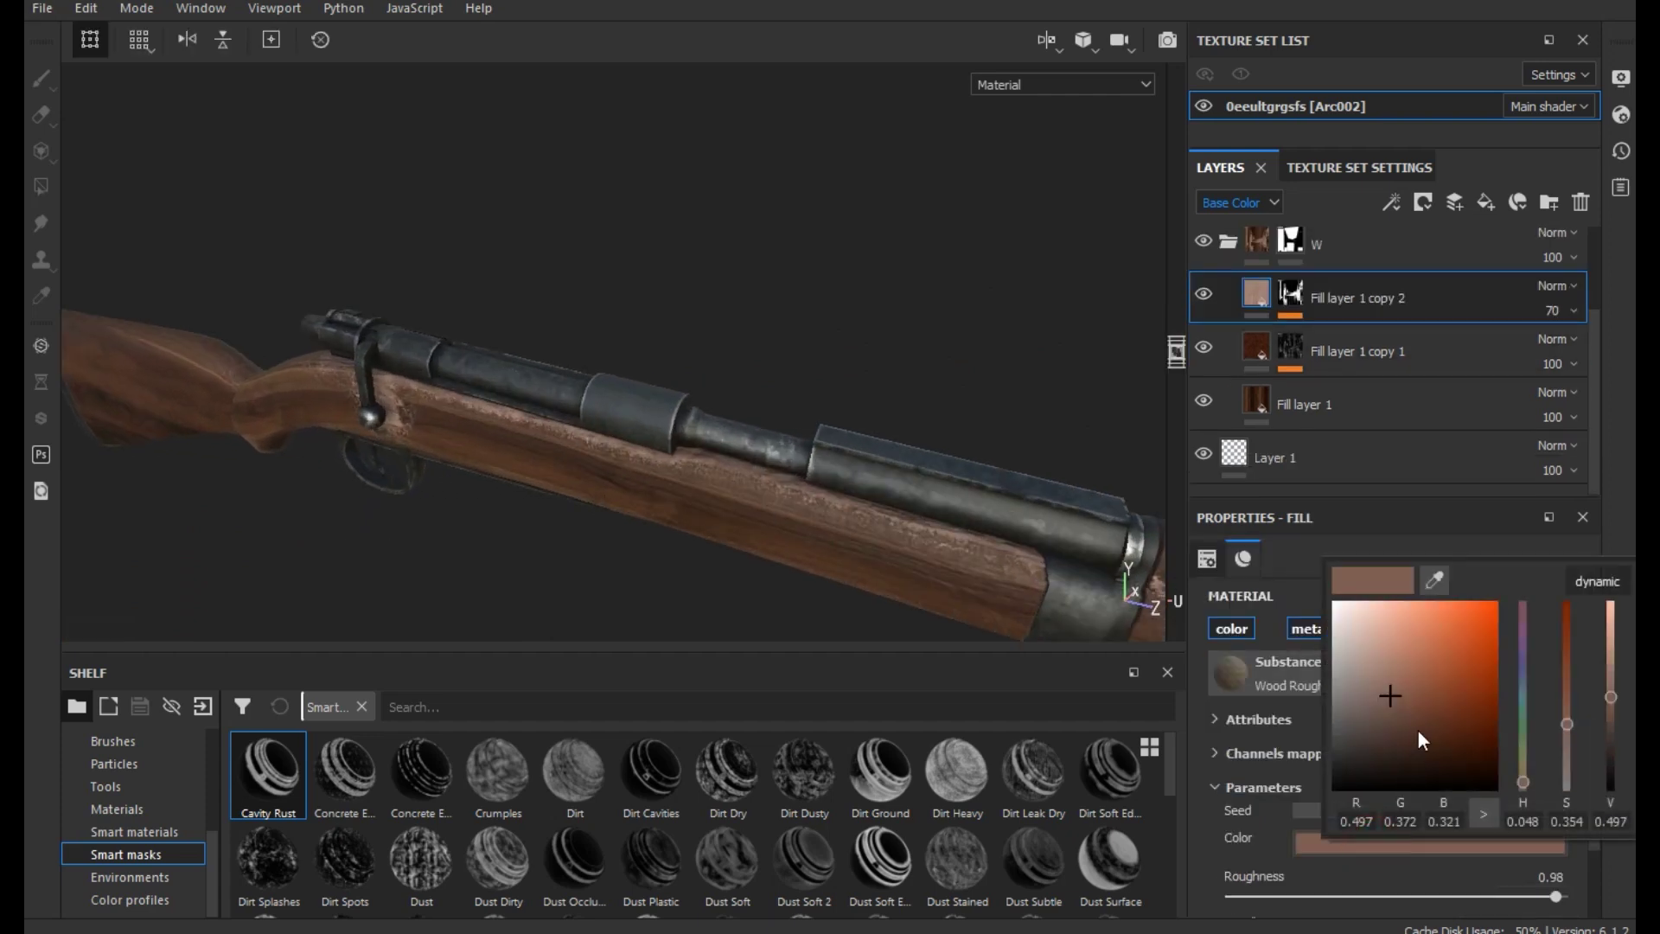
Darken the worn wood colour to (0.449, 0.312, 0.257) and recentre the rifle view
drag(1389, 715, 1404, 705)
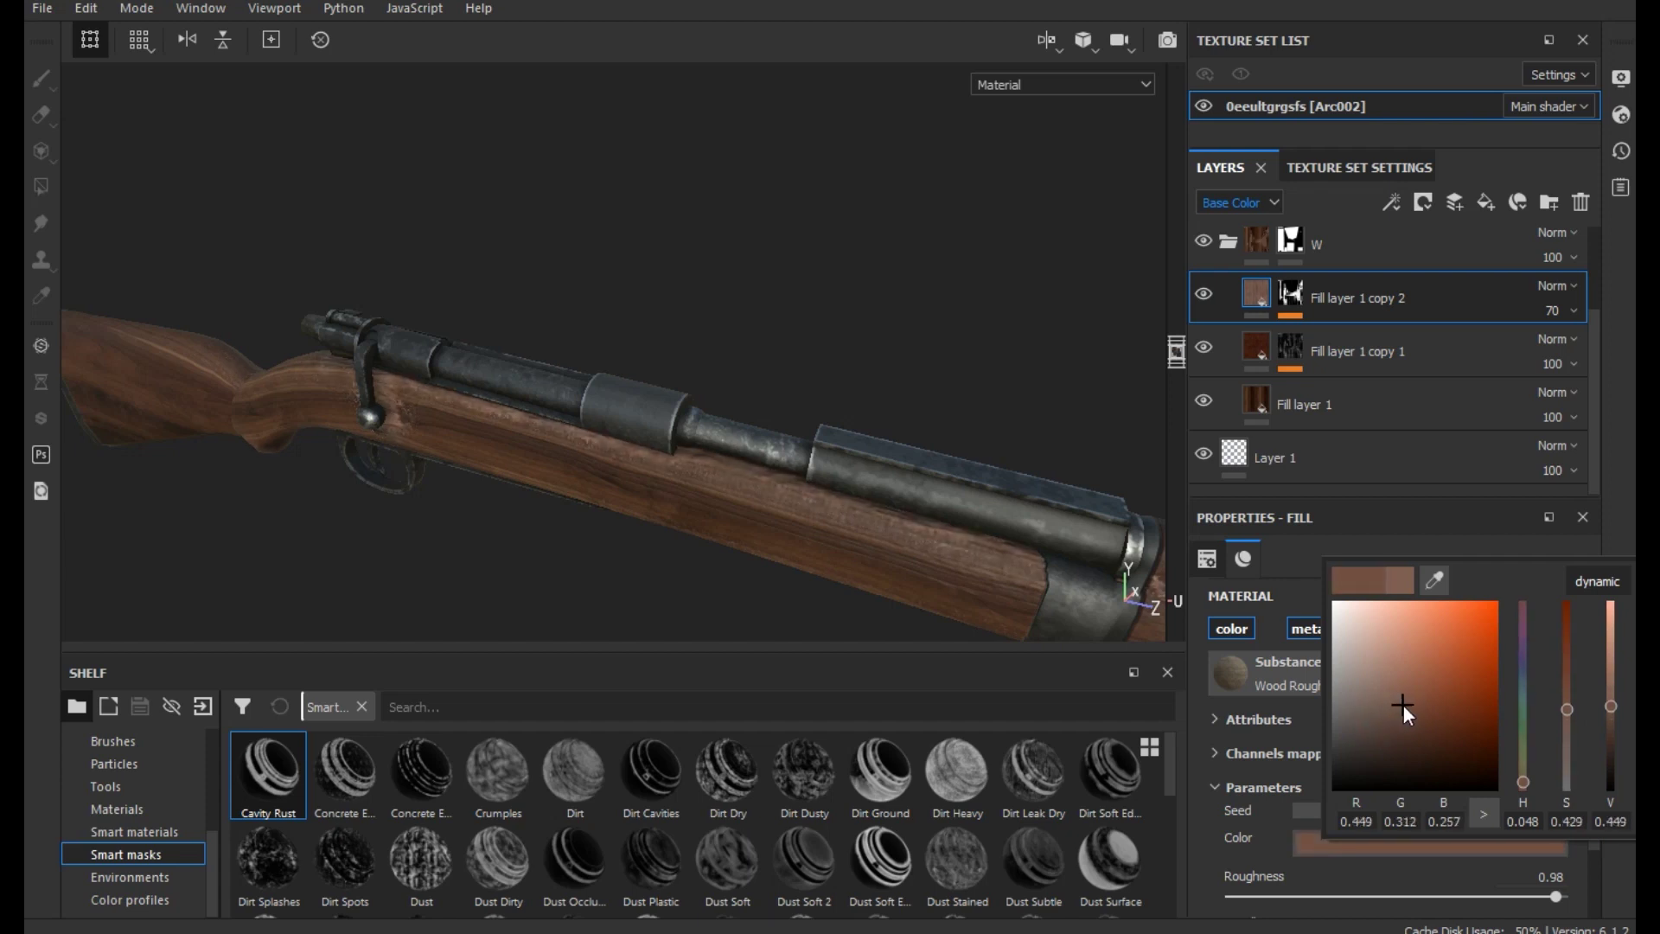
click(576, 541)
mouse_move(576, 541)
alt+mouse_down()
mouse_move(1016, 489)
mouse_move(750, 438)
alt+mouse_up()
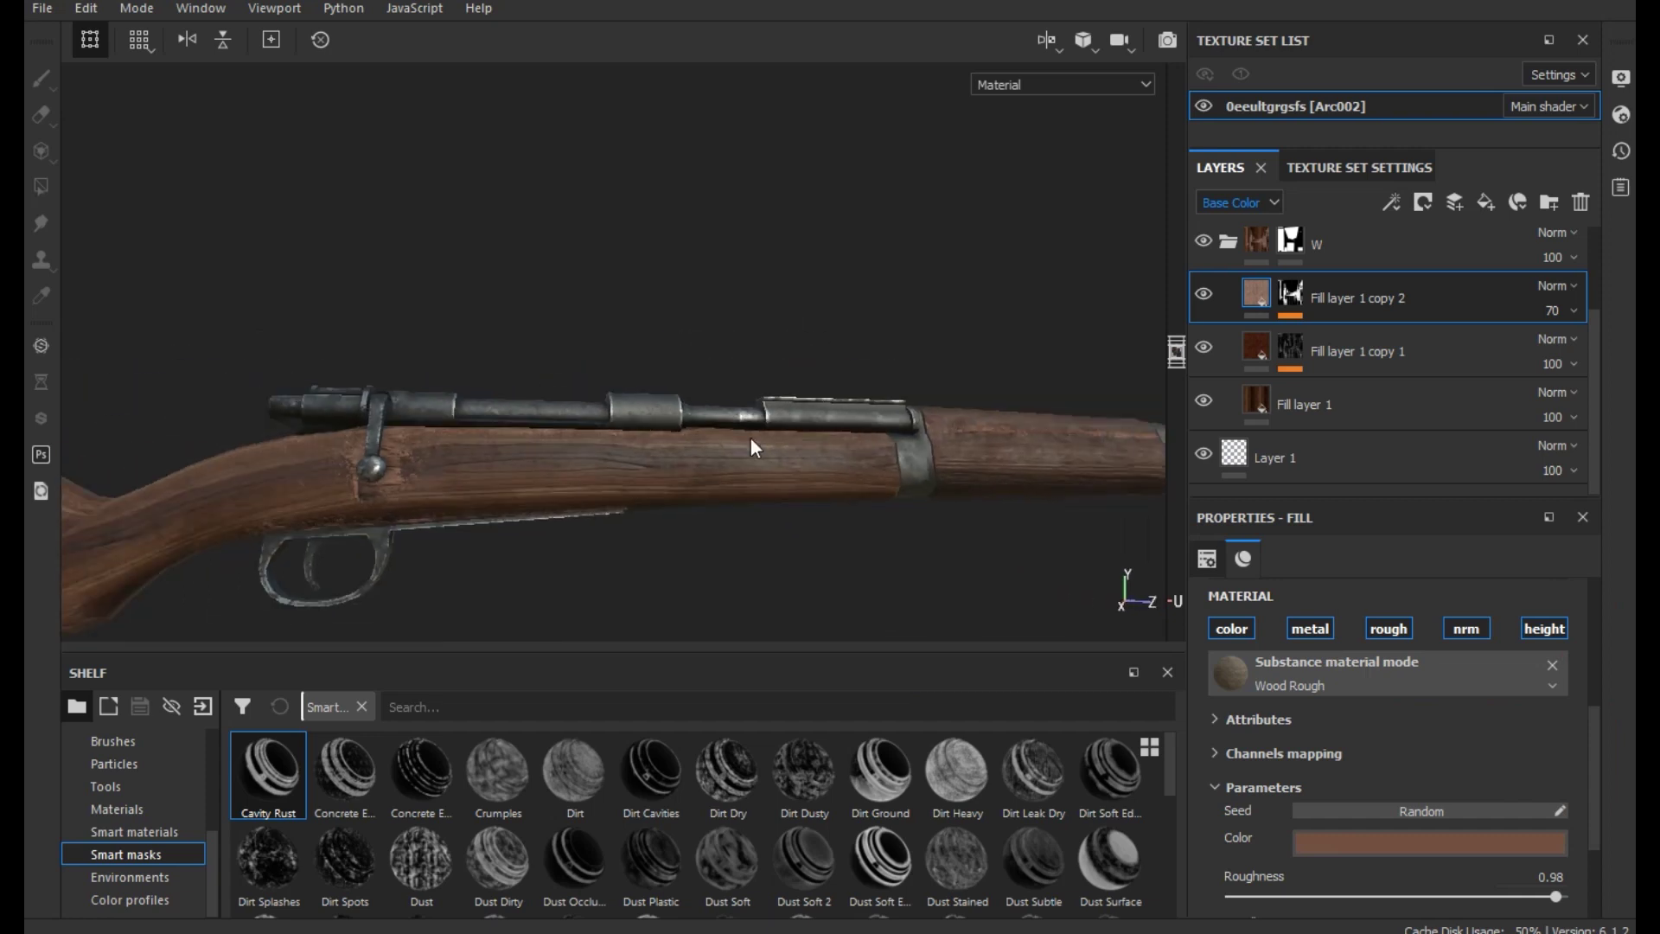
mouse_move(628, 511)
alt+mouse_down()
mouse_move(657, 497)
mouse_move(813, 546)
alt+mouse_up()
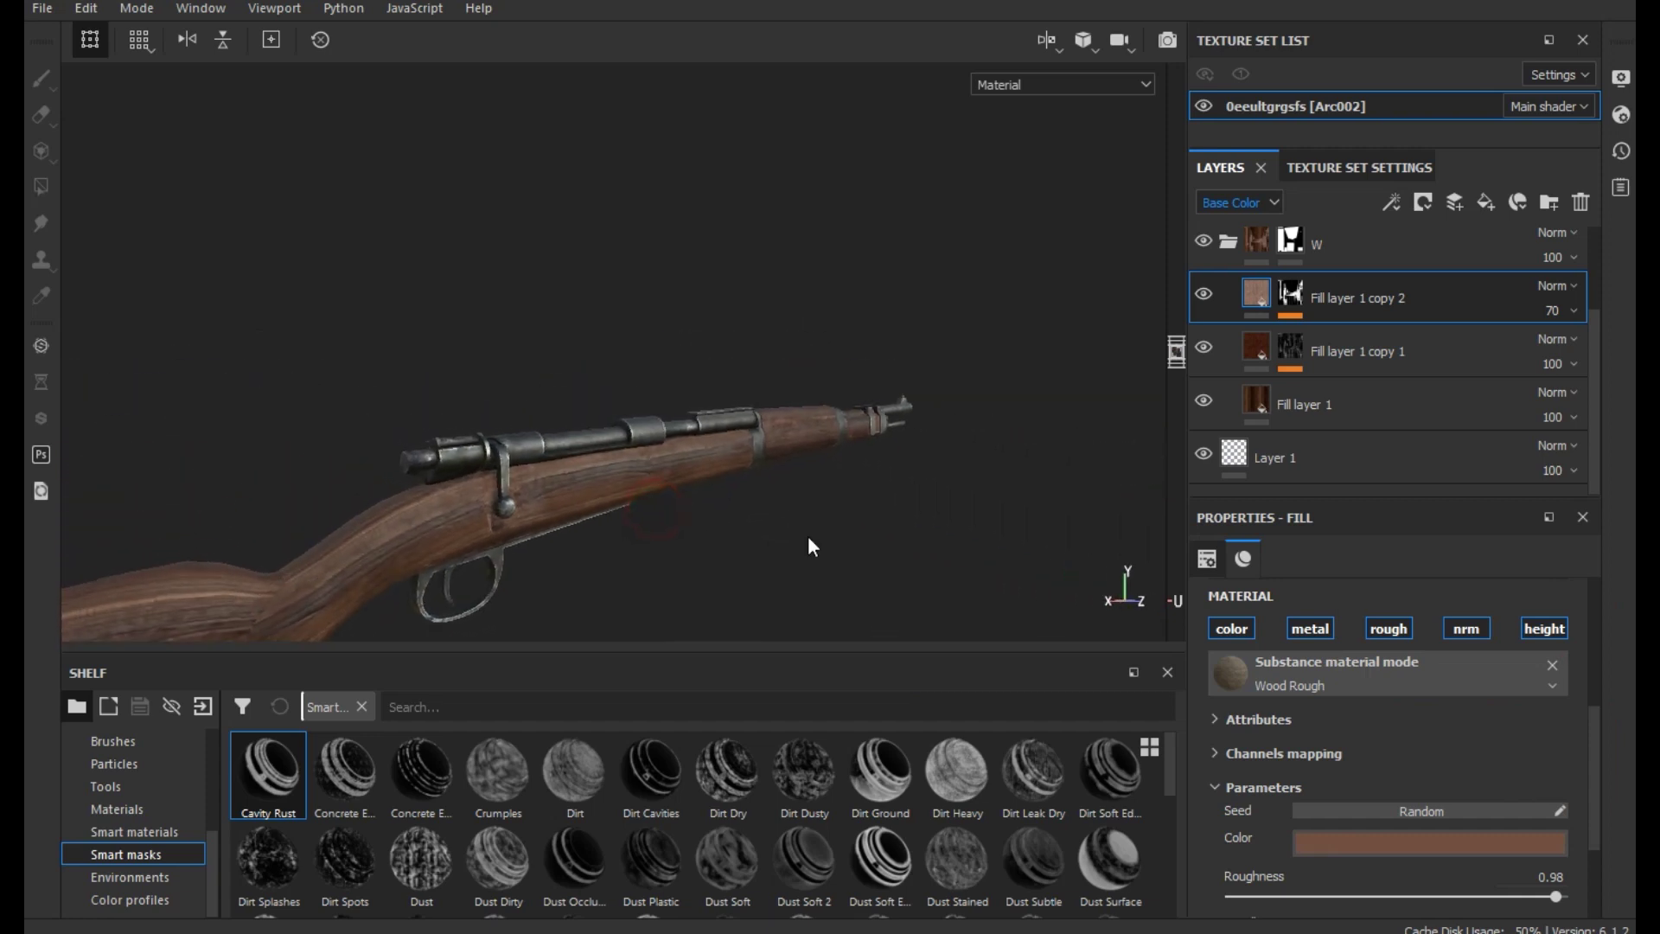
alt+middle_drag(691, 560, 831, 531)
scroll(152, 776, up, 3)
scroll(144, 792, up, 2)
click(125, 785)
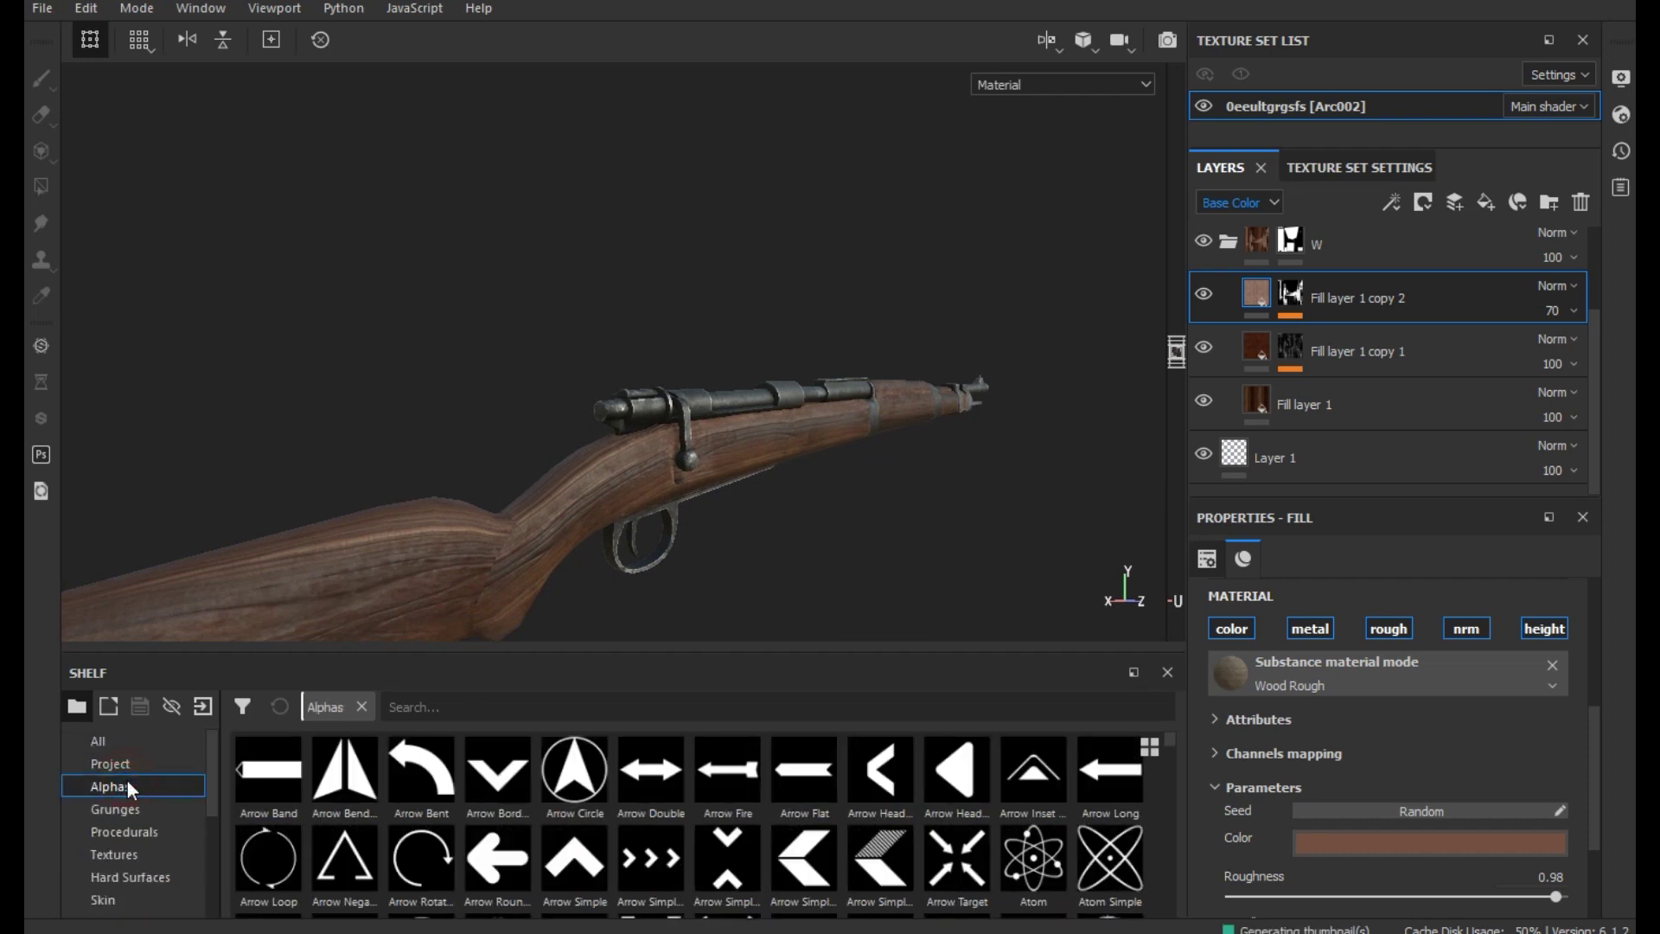
Pick a Brush Paint alpha from the enlarged shelf and add a paint layer to copy 2's mask
drag(897, 651, 890, 567)
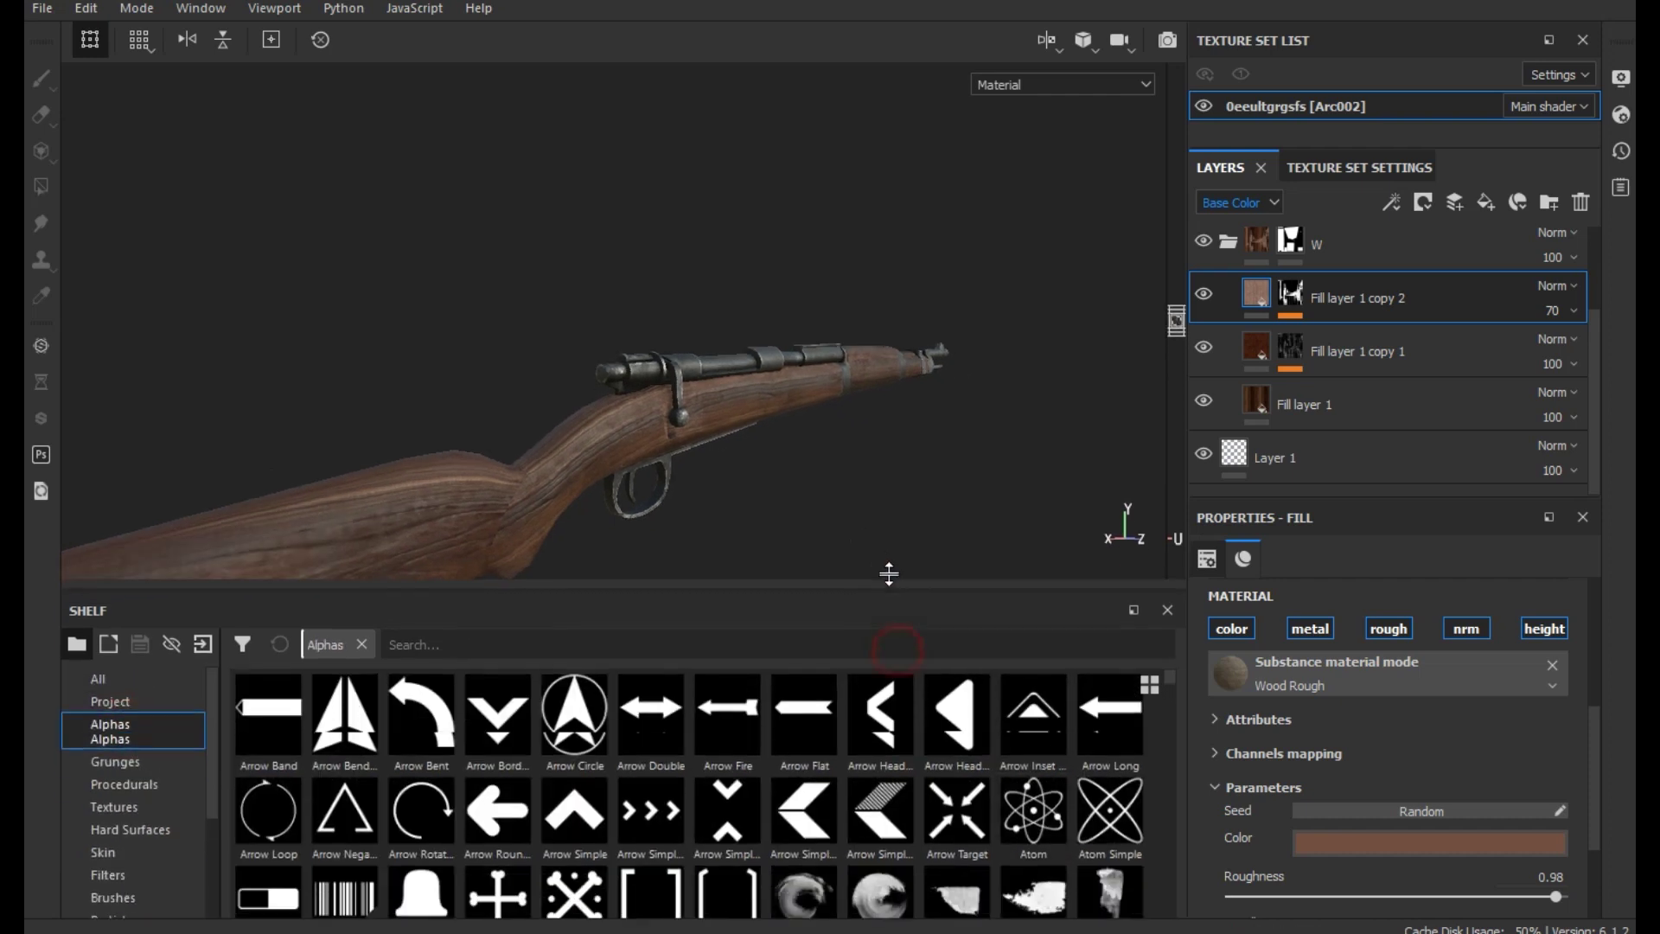
mouse_move(1034, 860)
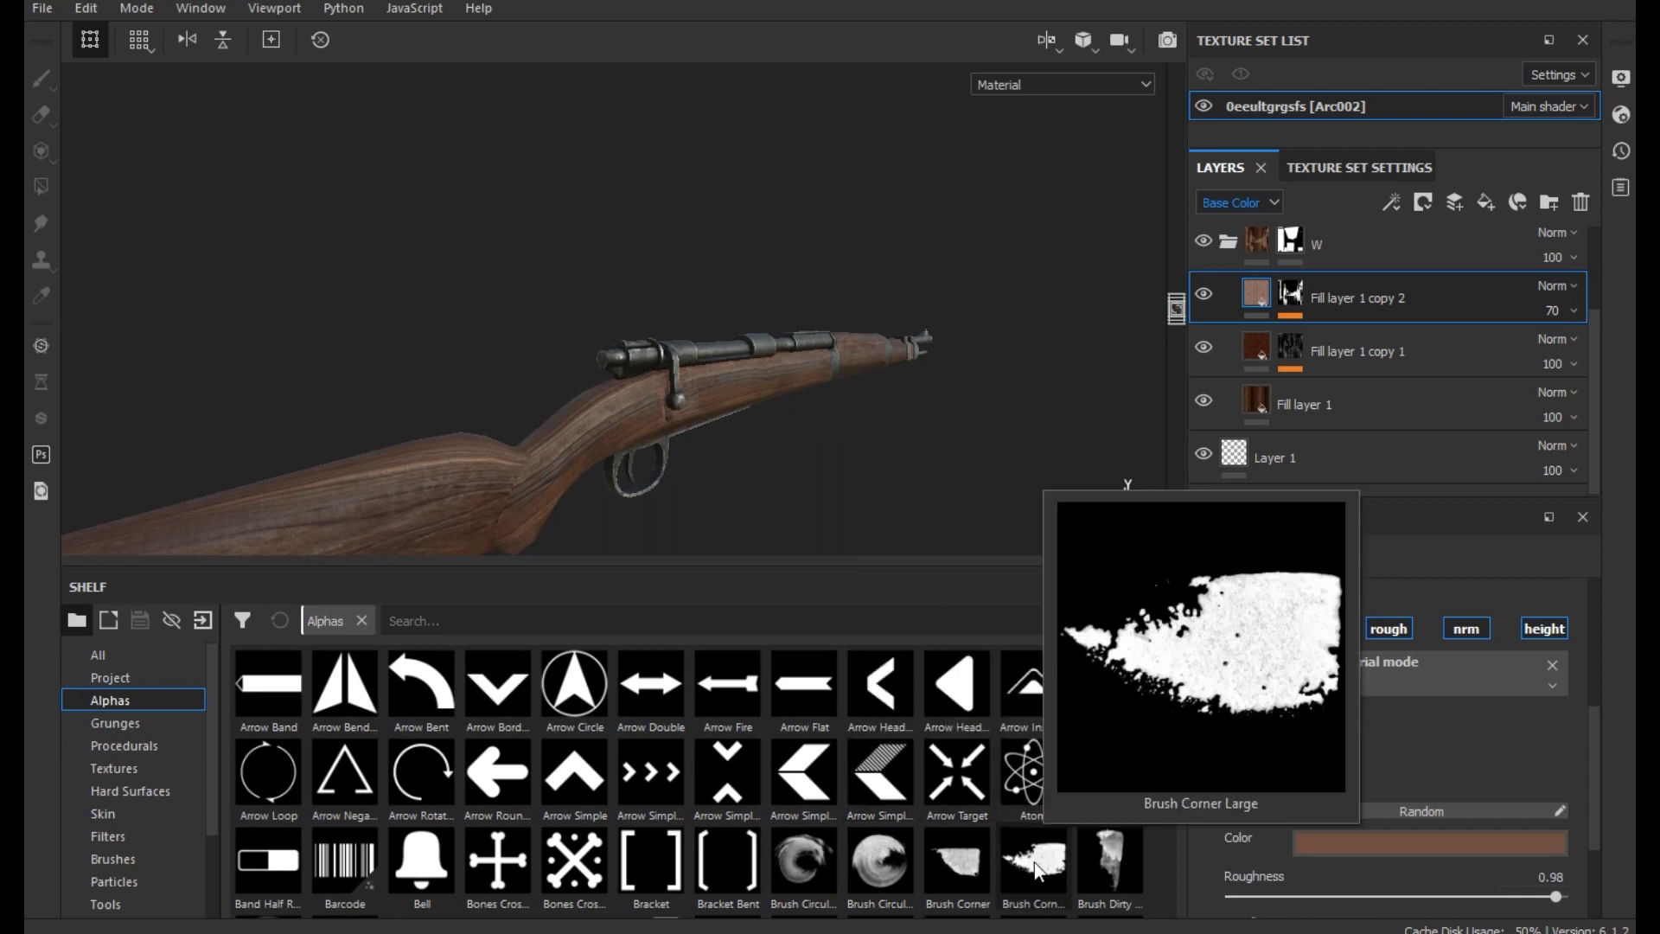
scroll(1034, 861, down, 3)
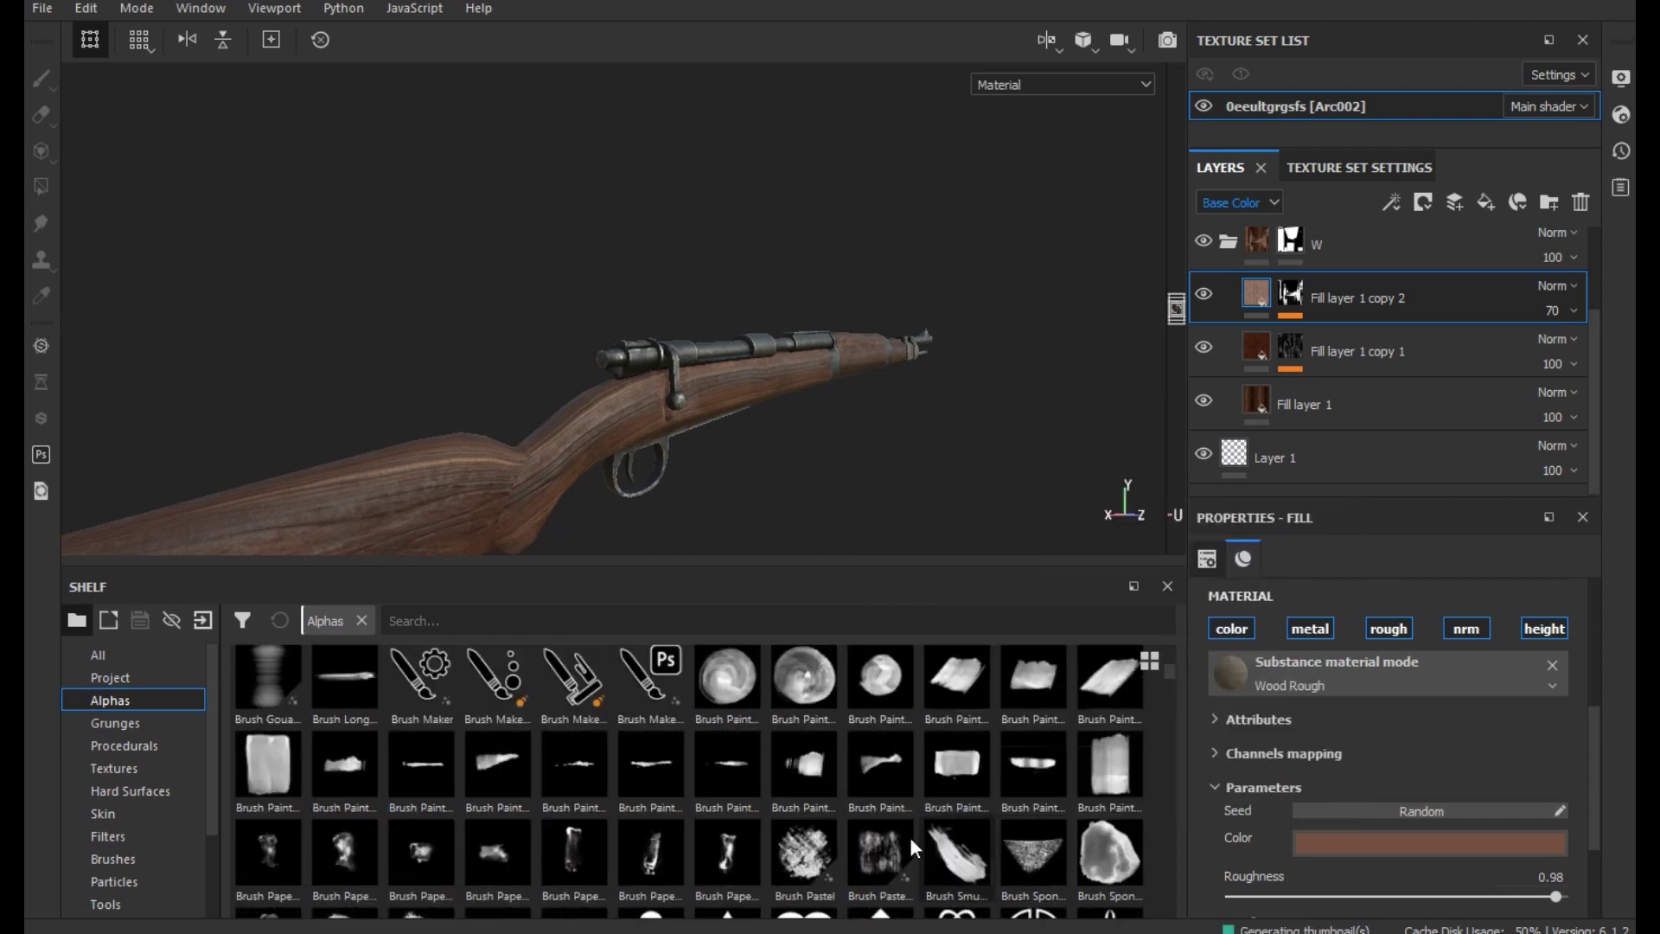
mouse_move(498, 765)
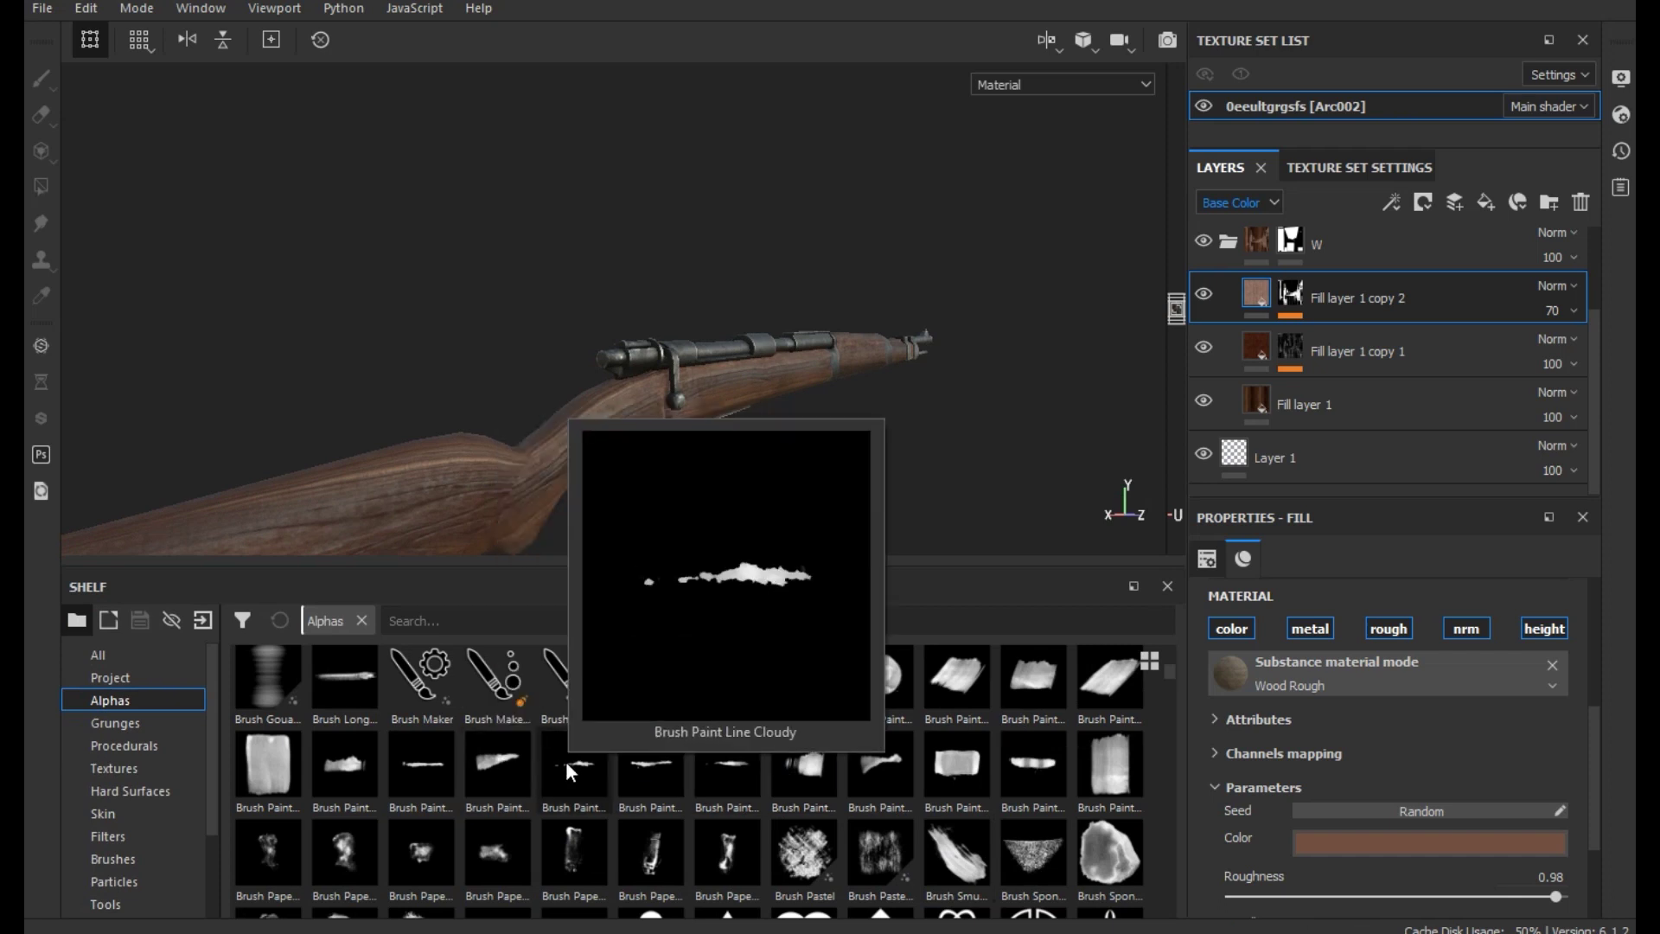
click(565, 761)
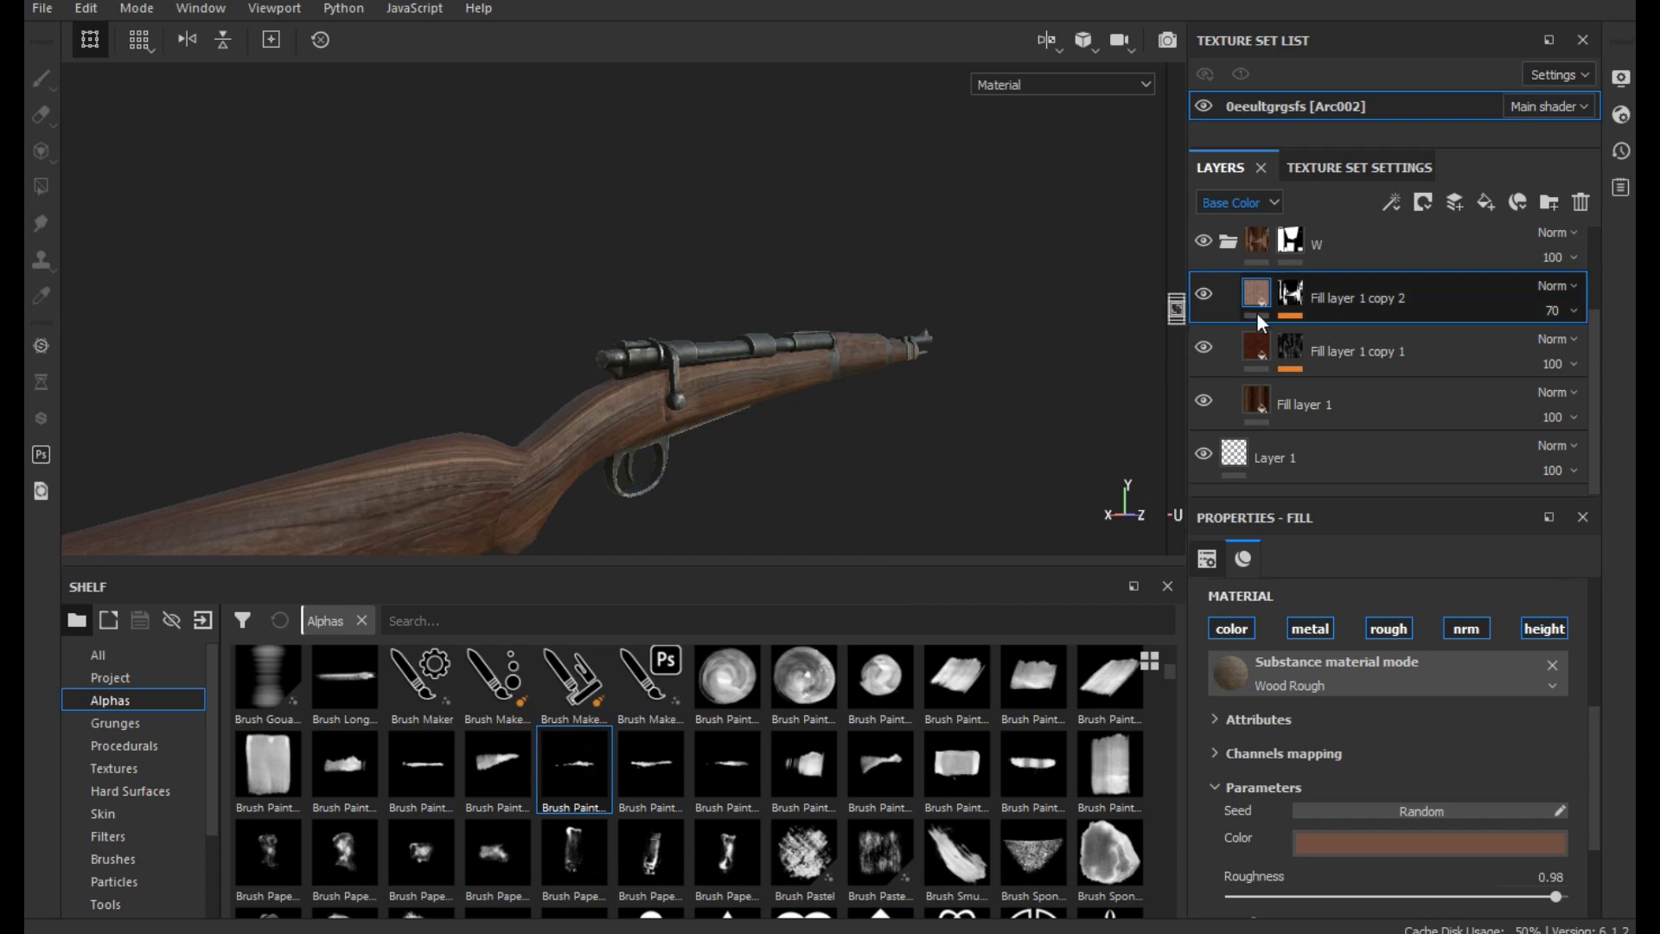
click(1293, 297)
click(1352, 341)
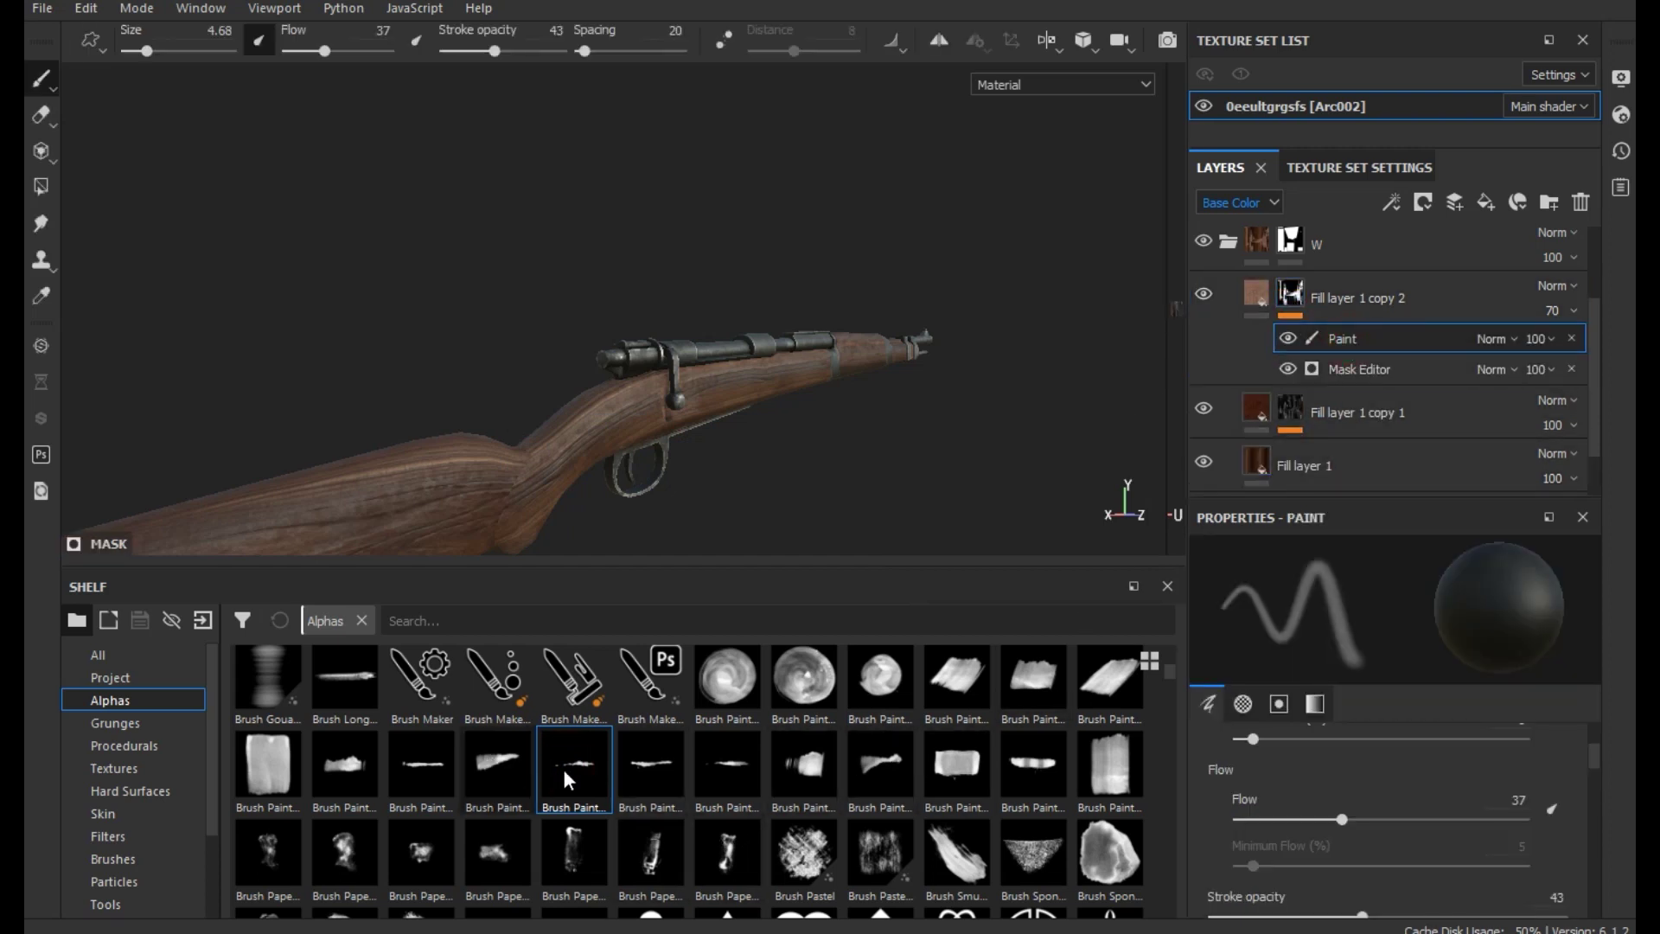
Zoom in on the bolt and try other alphas, settling on a 6.58 brush size
scroll(847, 311, up, 2)
scroll(847, 311, up, 2)
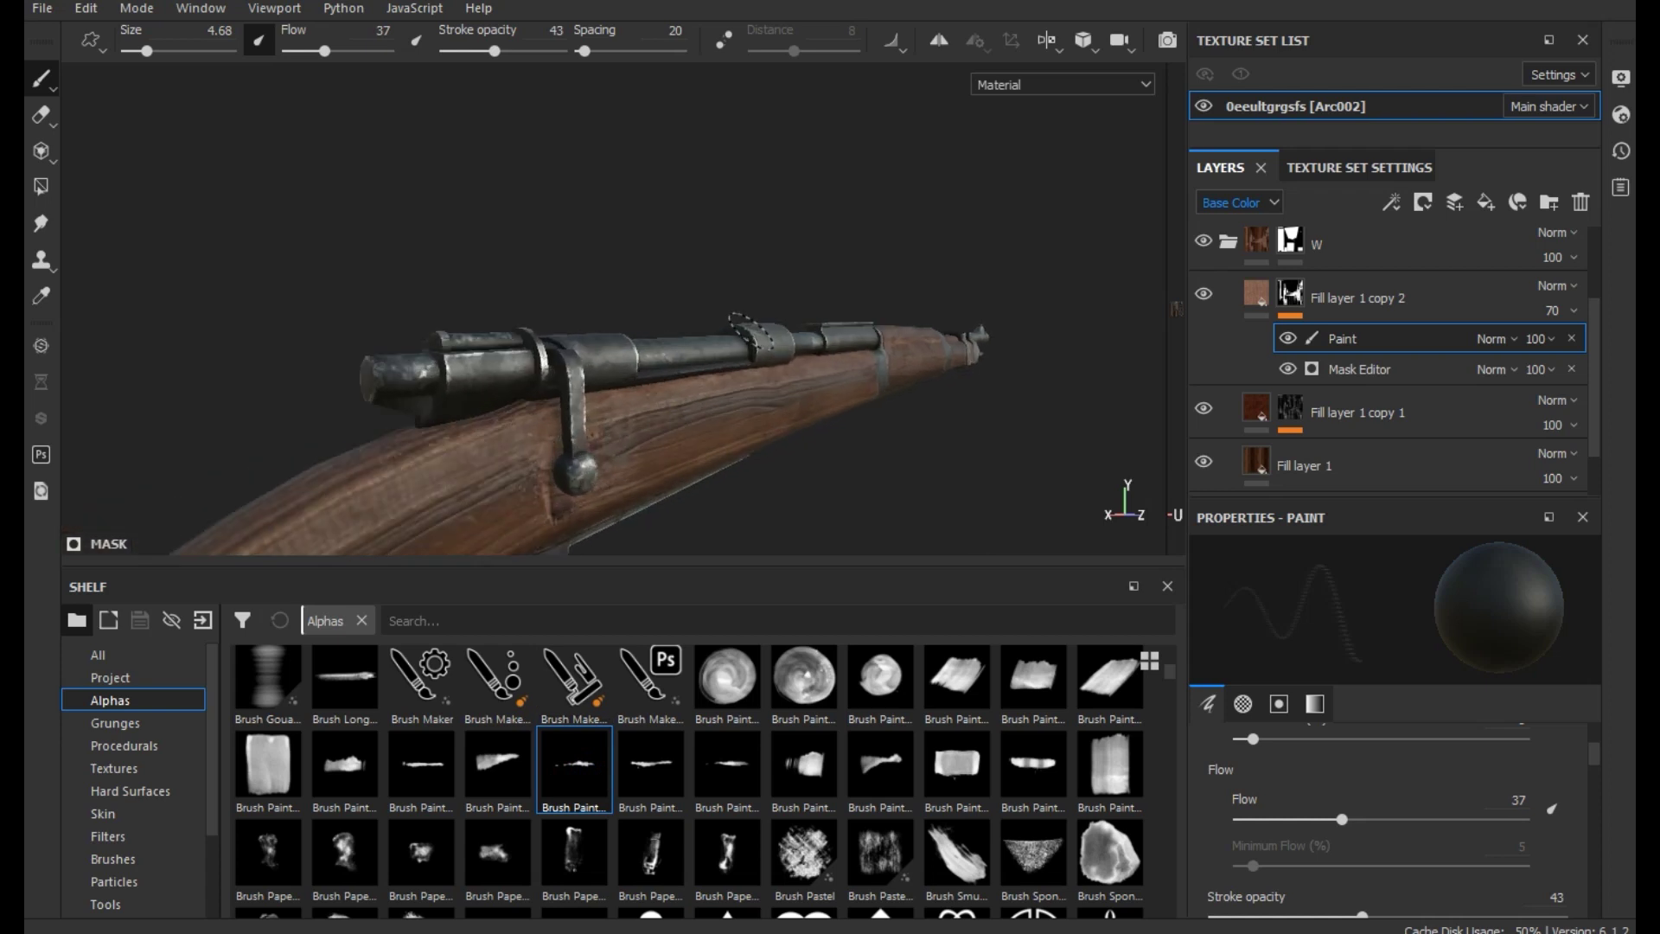
mouse_move(744, 332)
alt+mouse_down()
mouse_move(649, 449)
mouse_move(604, 396)
mouse_move(657, 372)
alt+mouse_up()
scroll(648, 451, up, 2)
scroll(649, 452, up, 2)
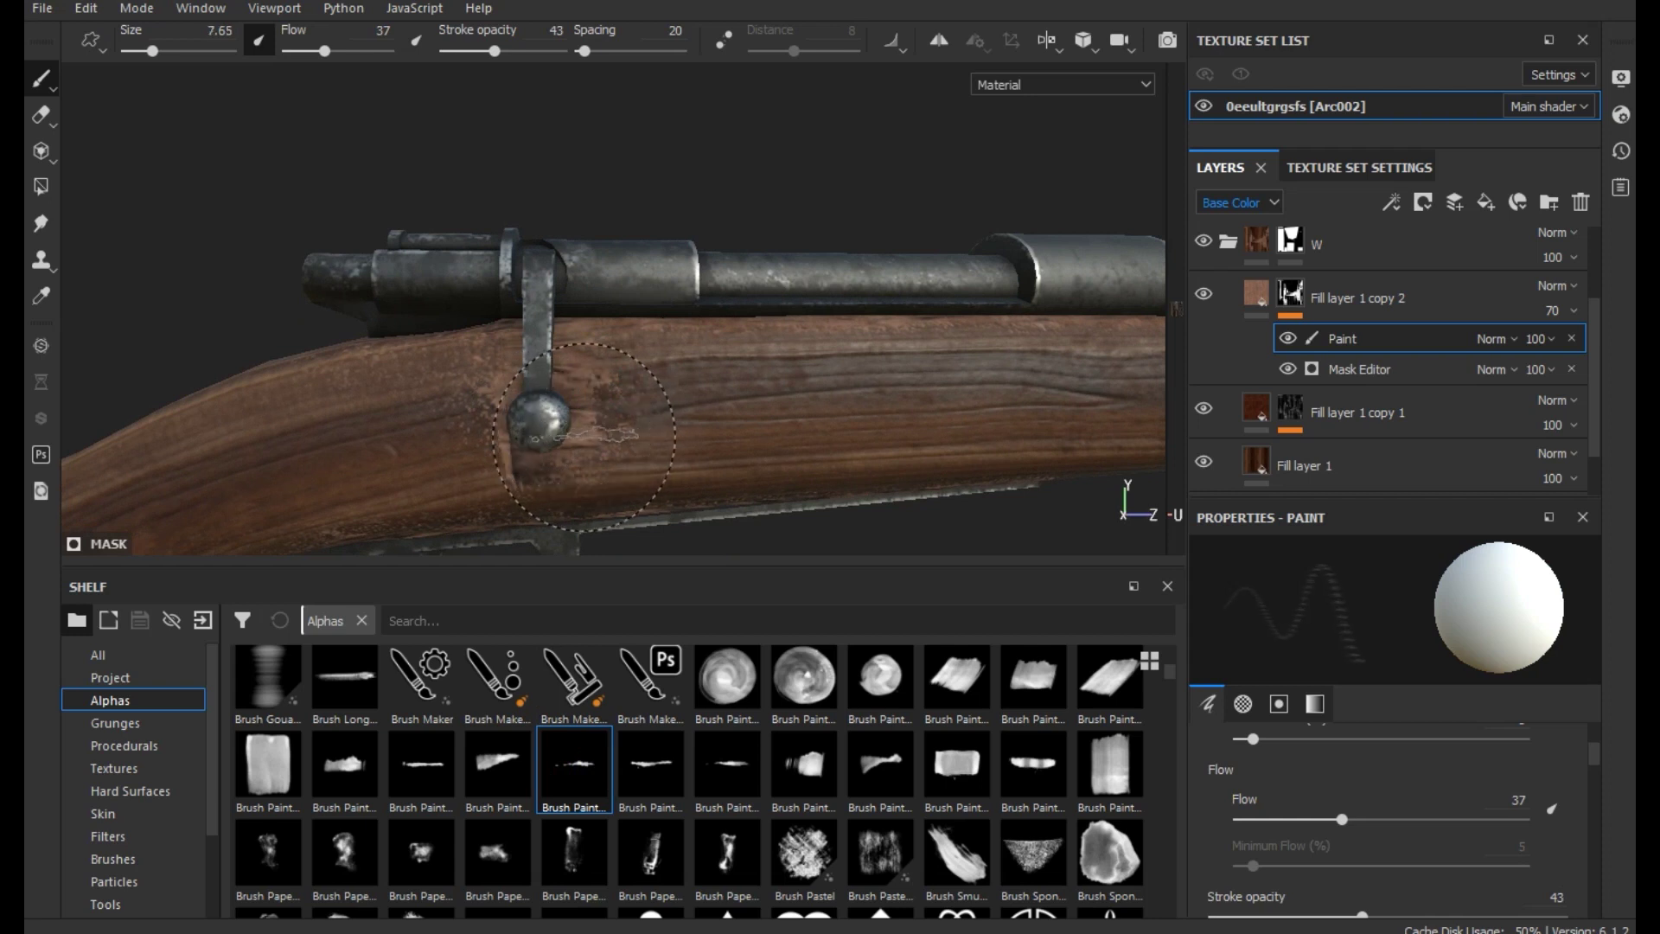
ctrl+right_drag(519, 429, 543, 428)
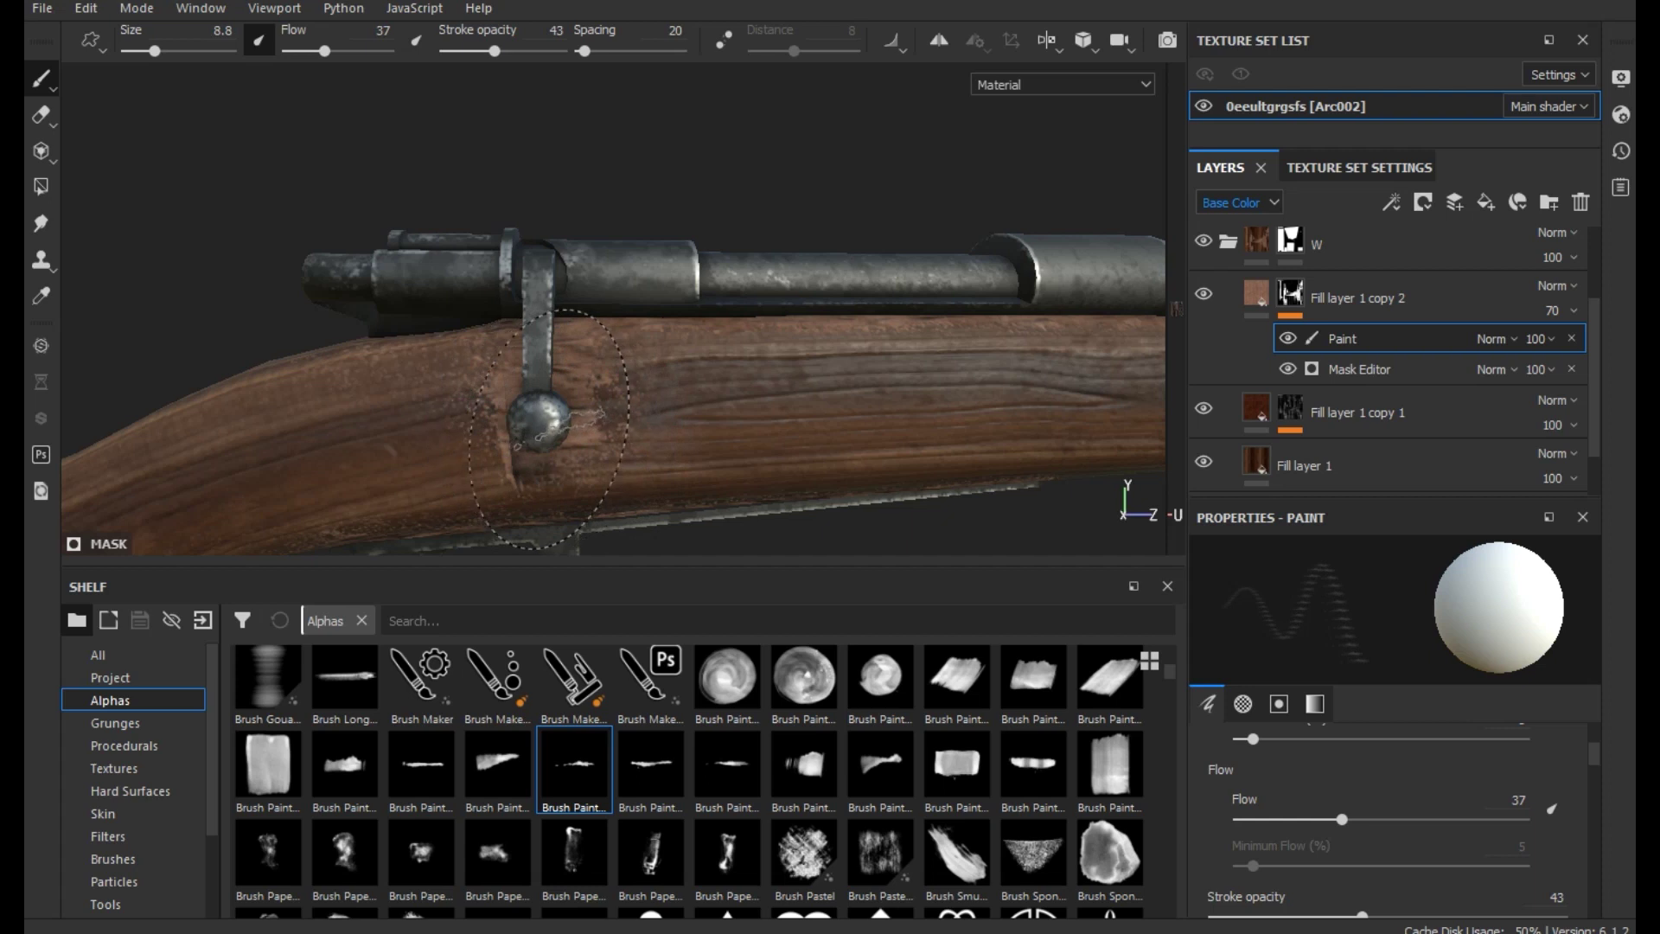
click(803, 780)
ctrl+right_drag(503, 422, 546, 421)
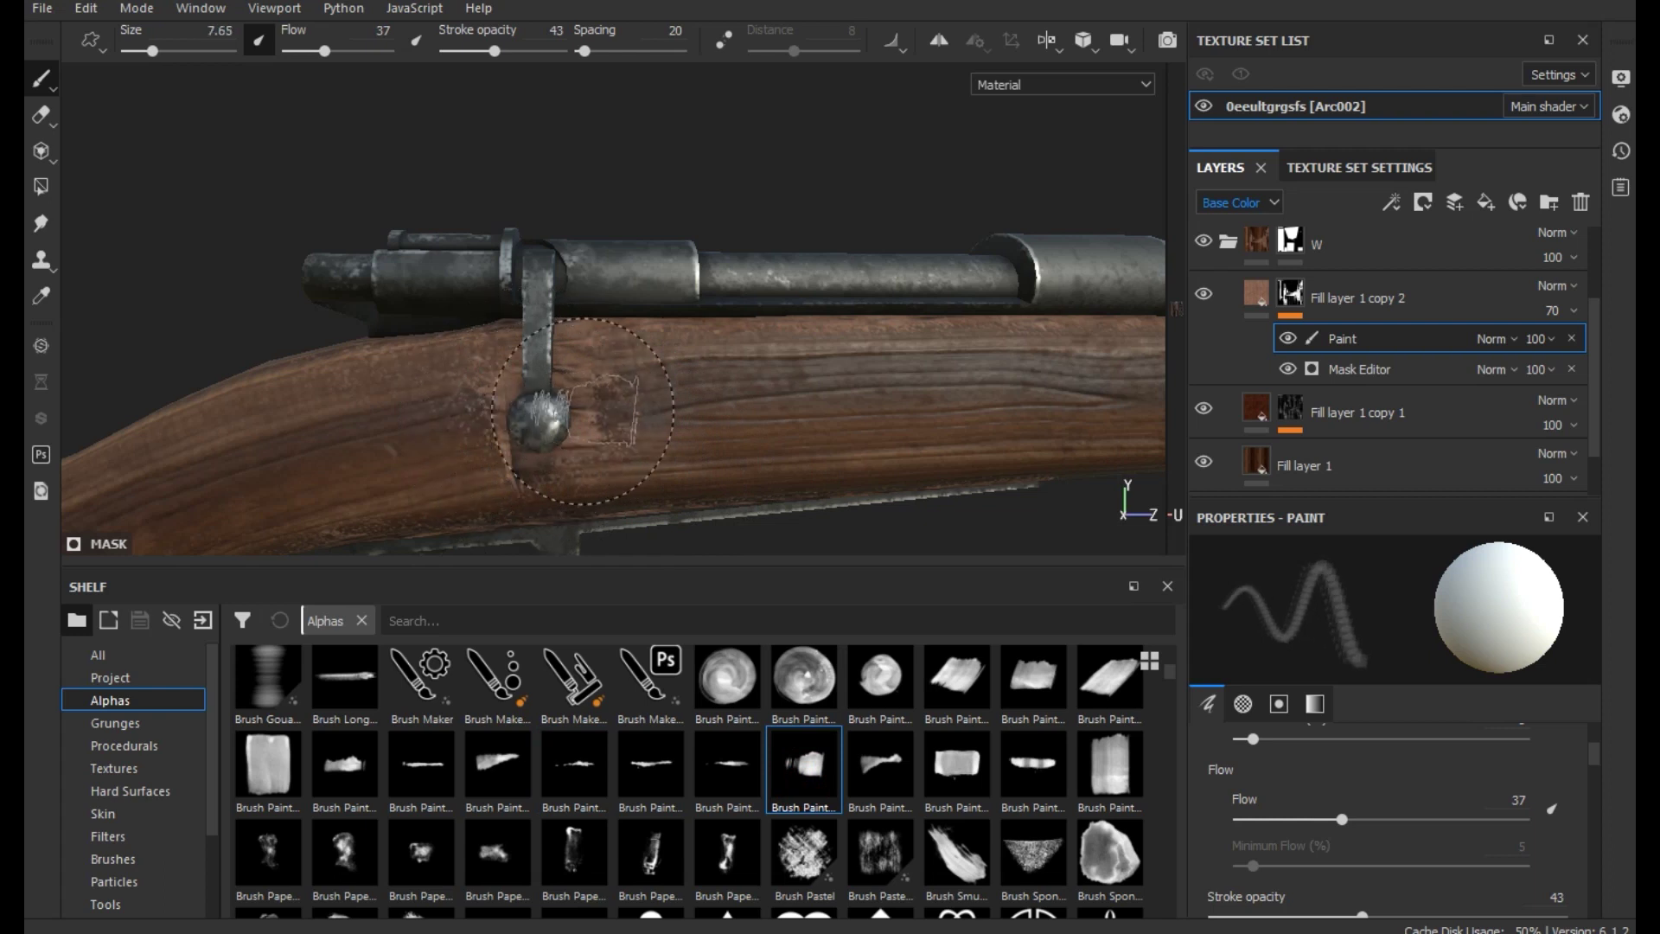
ctrl+right_drag(584, 411, 571, 410)
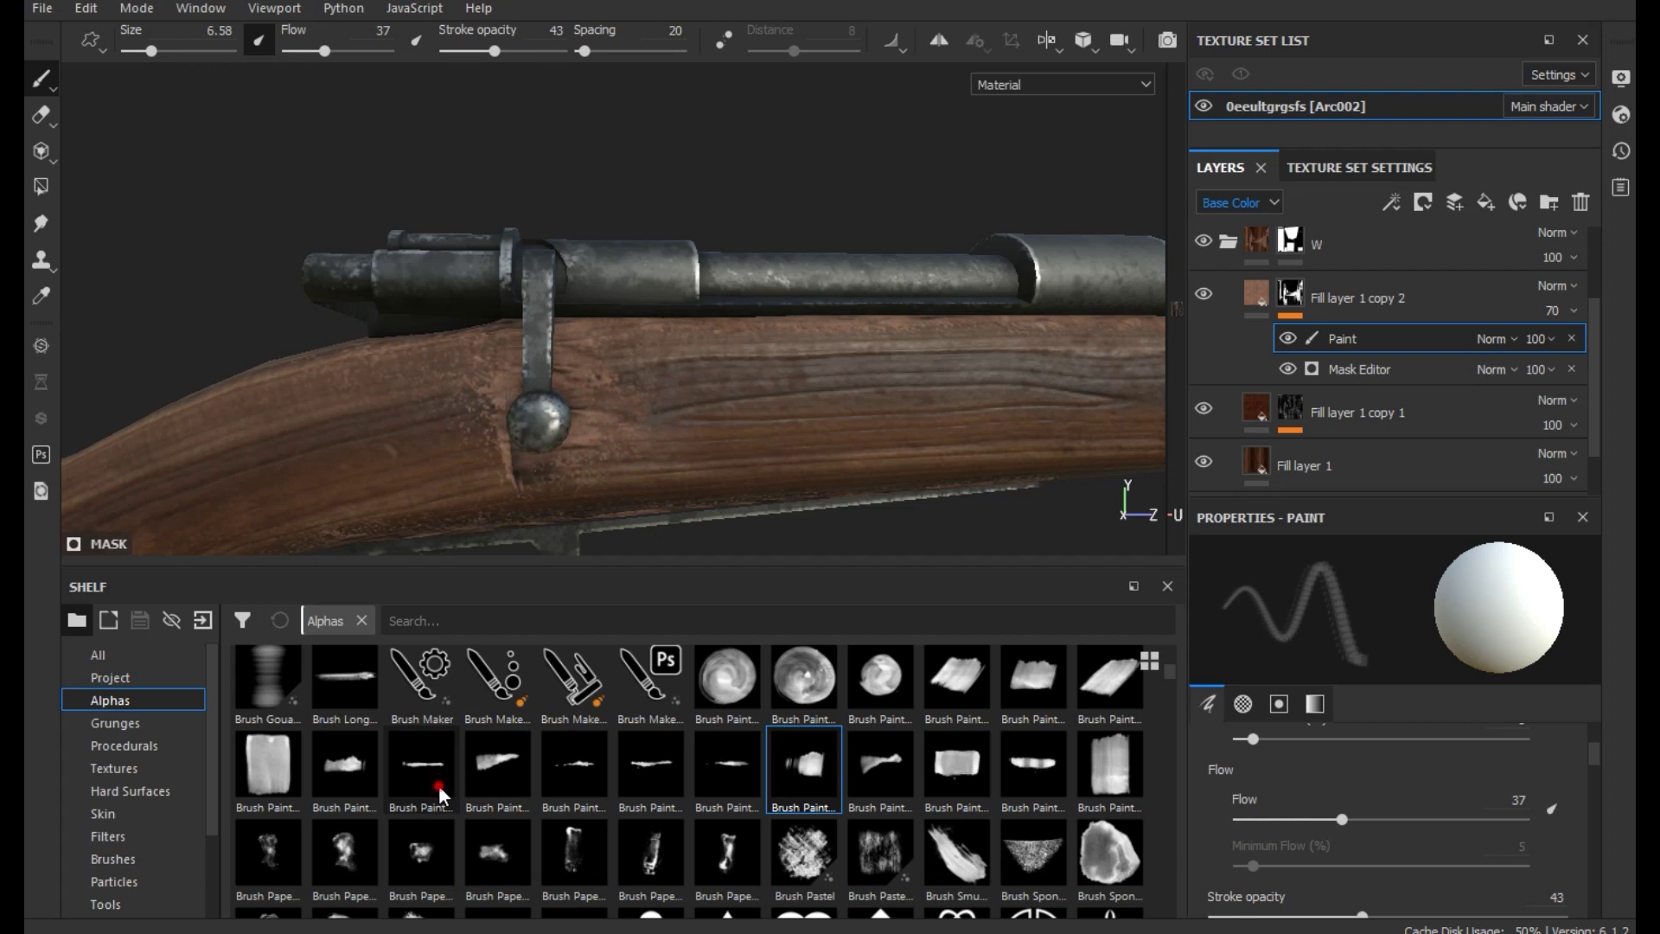
Paint a wear streak on the stock with a thin line Brush Paint alpha at flow 66
click(421, 765)
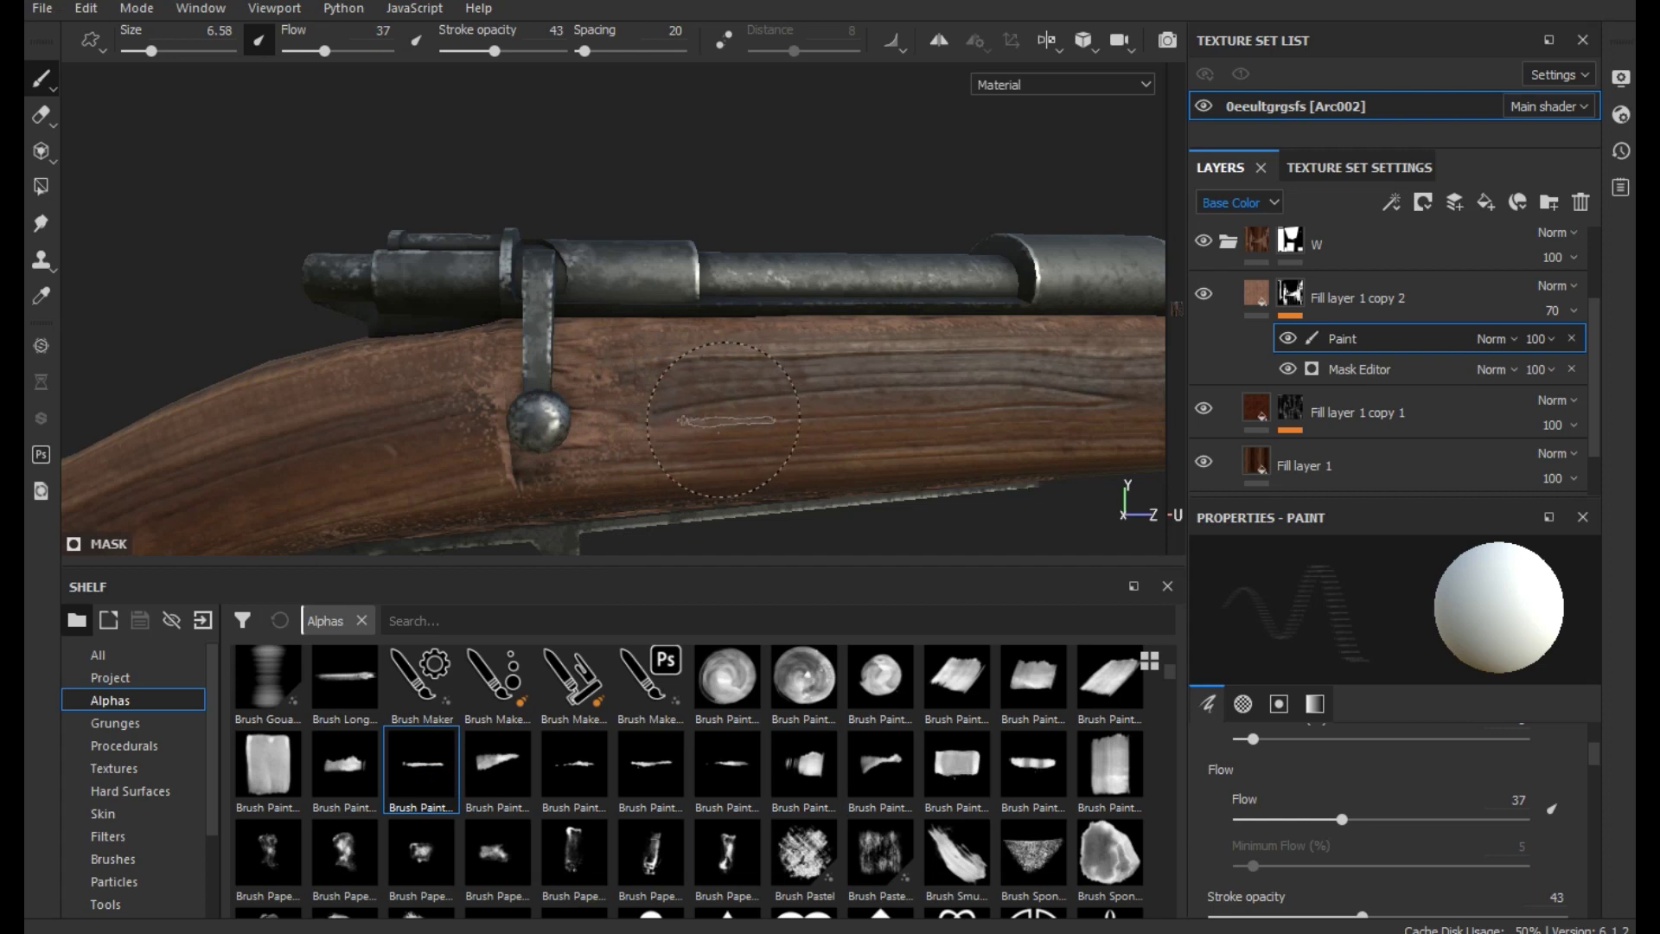
click(1428, 817)
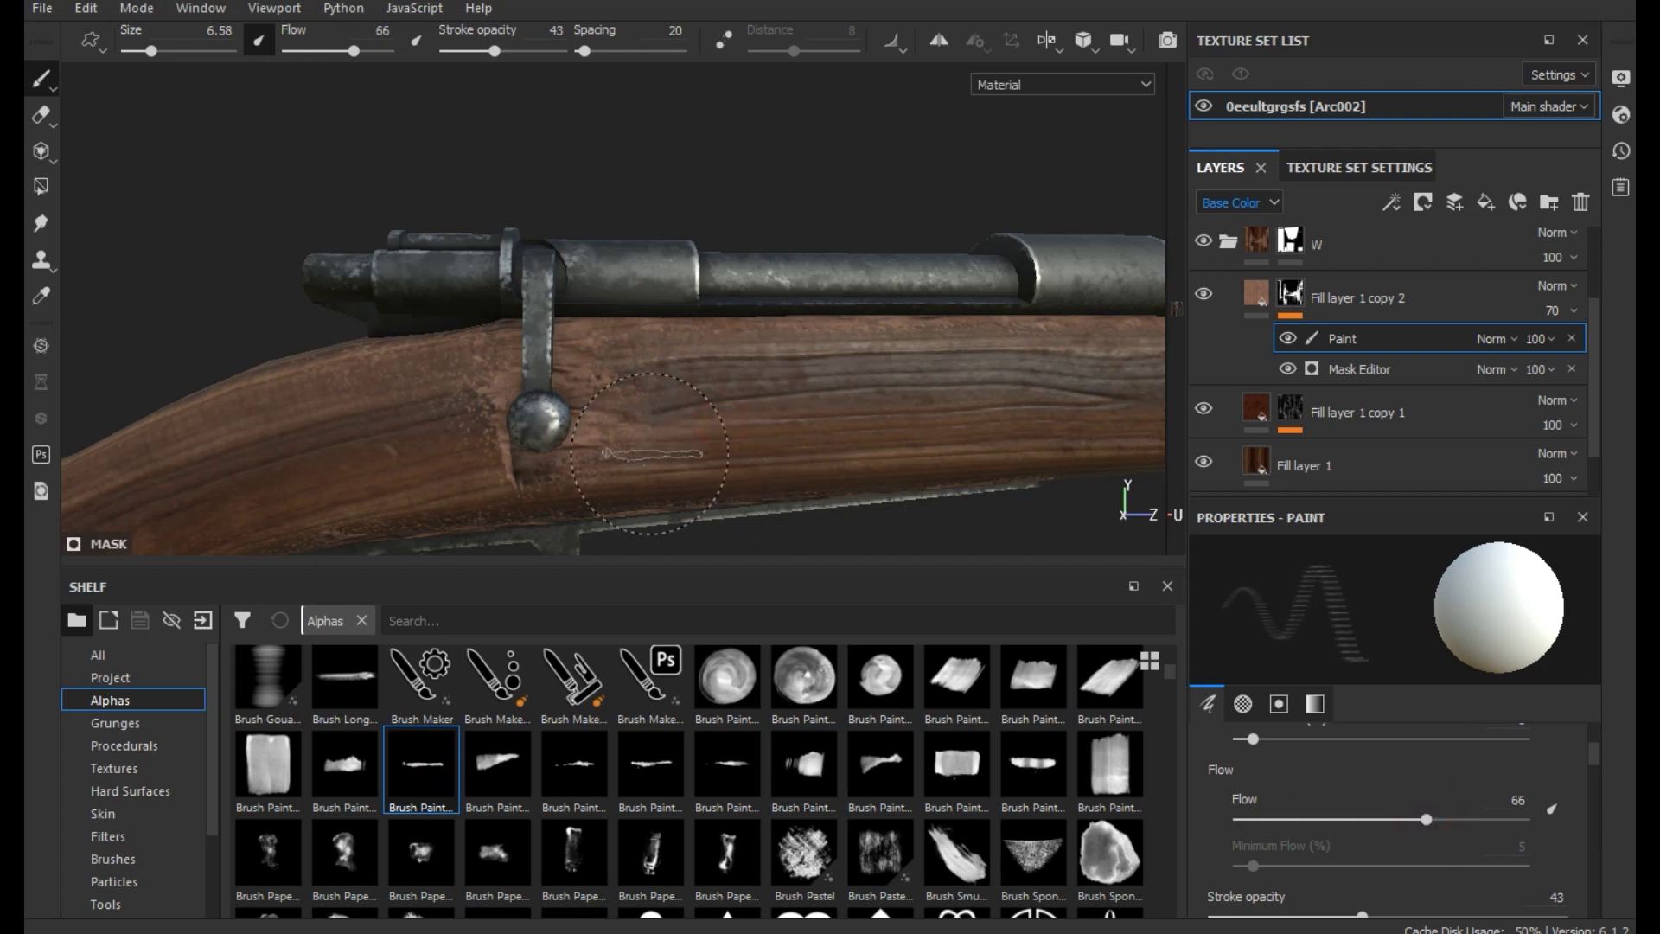
drag(655, 425, 728, 427)
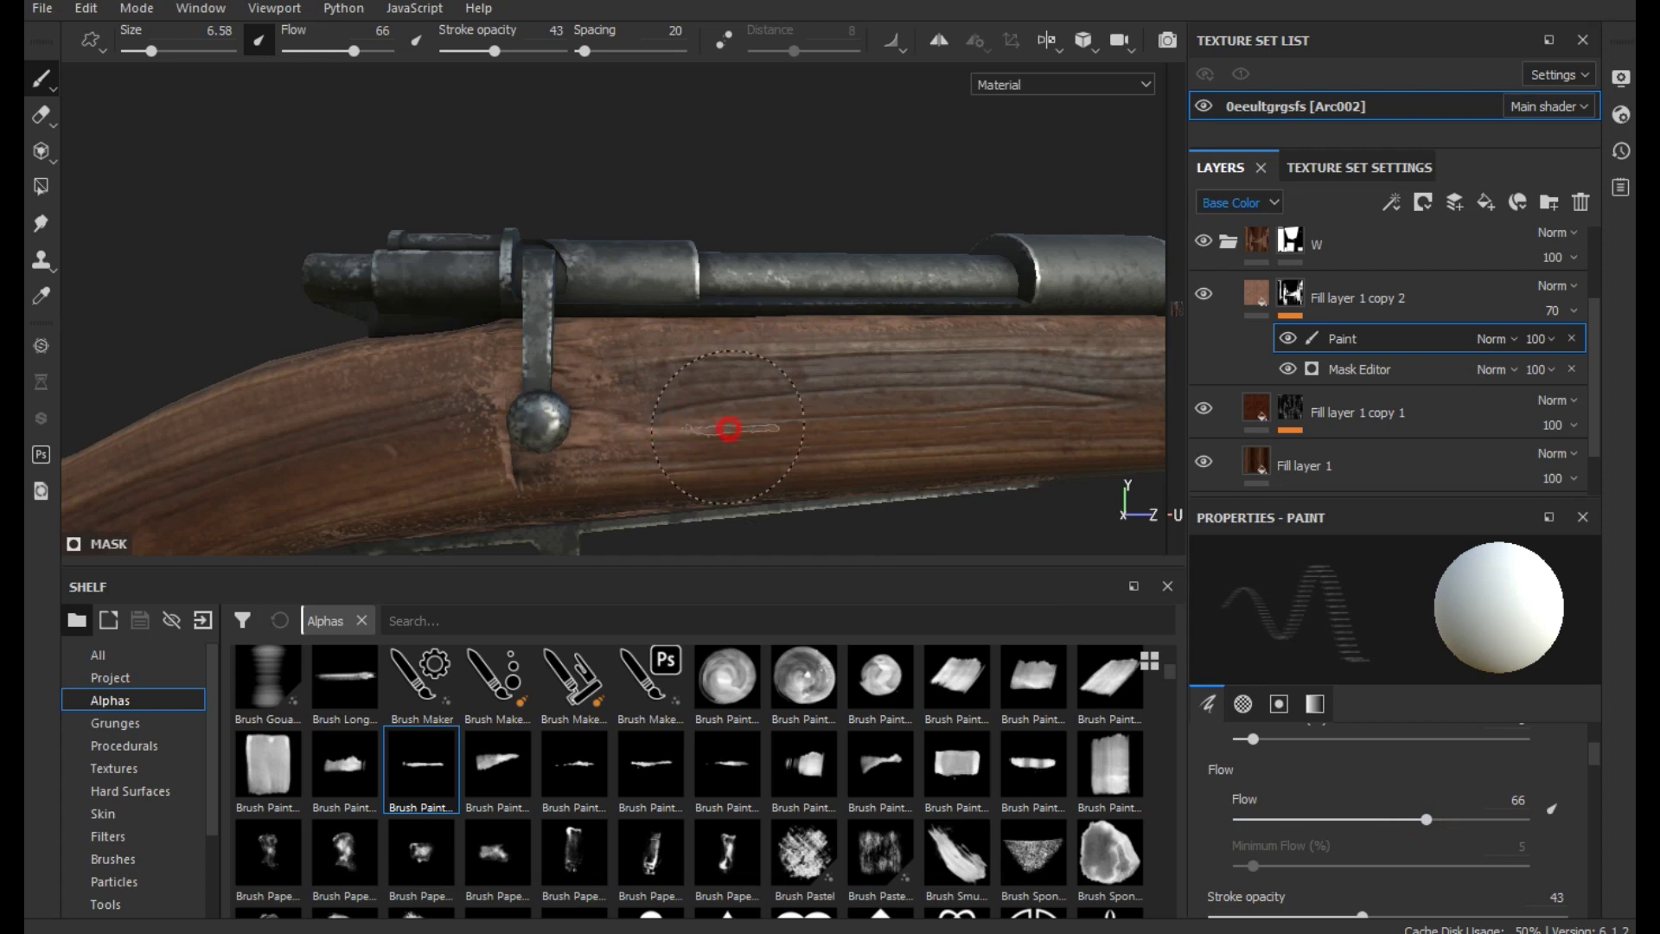
scroll(665, 437, down, 4)
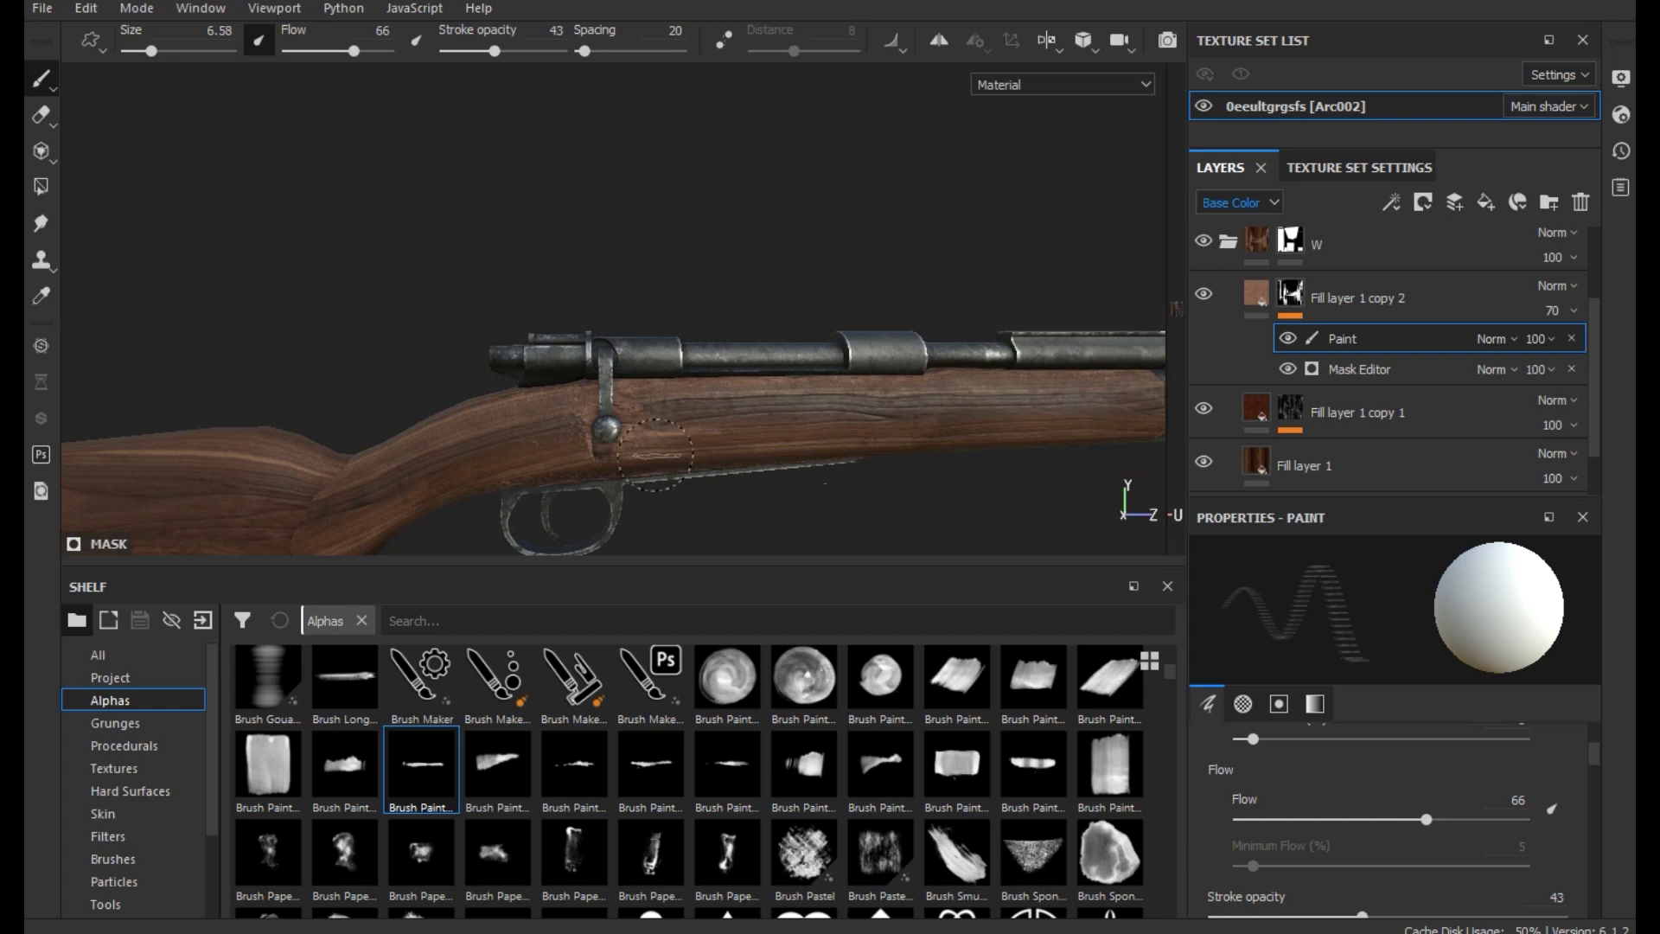
alt+drag(556, 426, 779, 455)
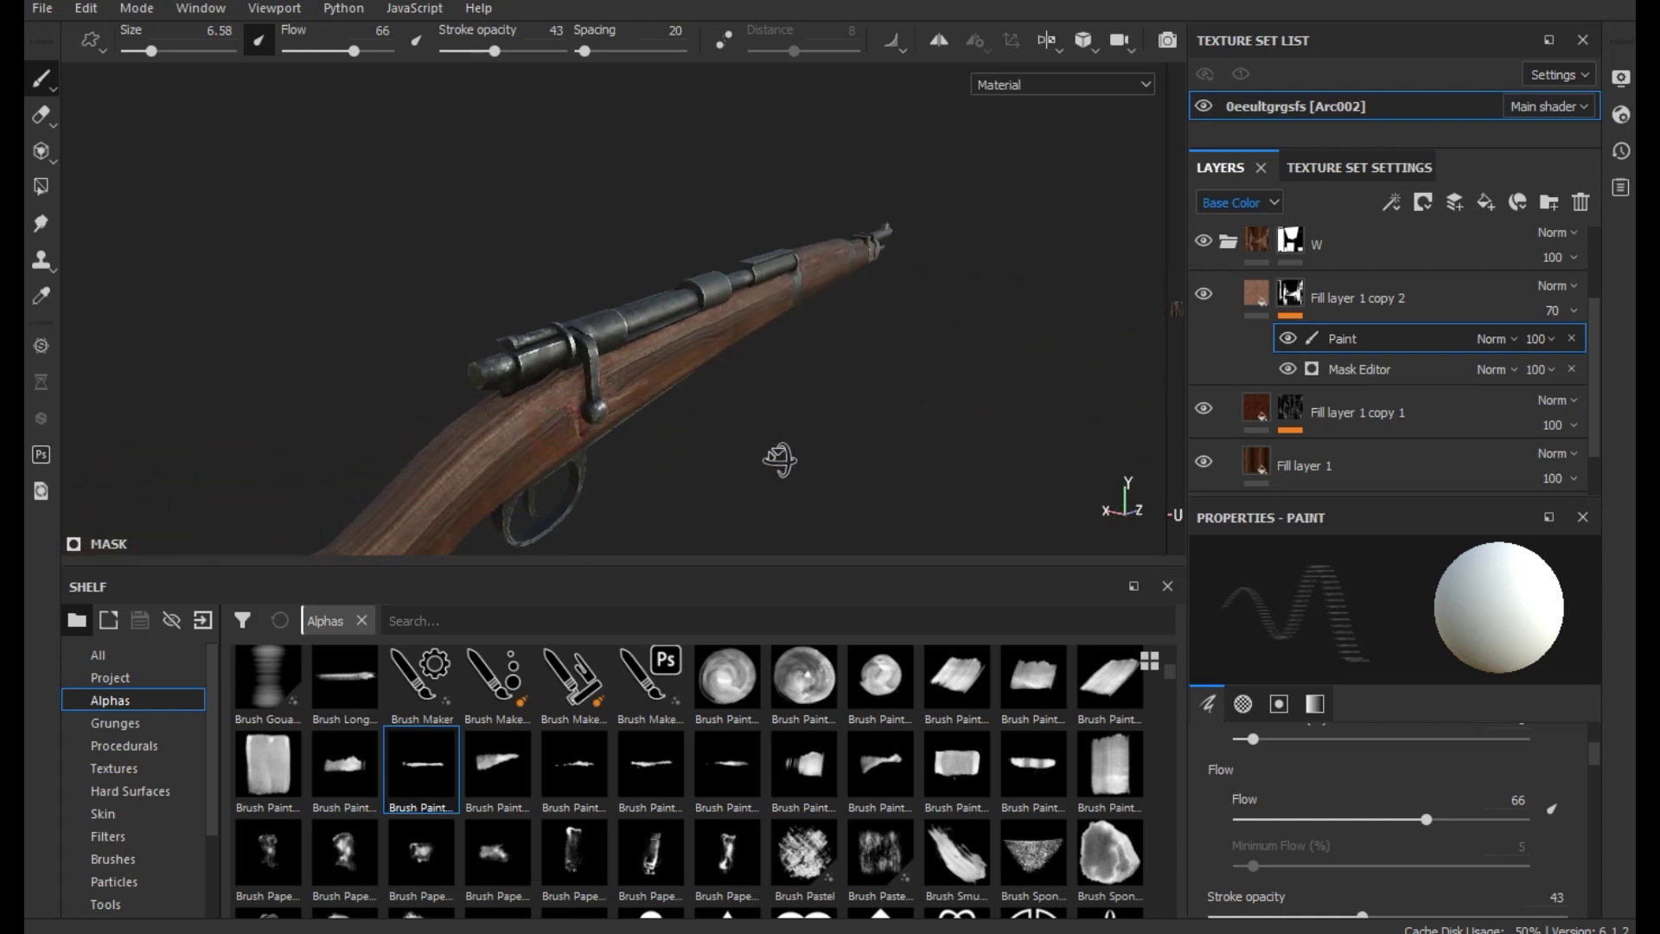
mouse_move(587, 415)
alt+mouse_down()
mouse_move(550, 405)
mouse_move(698, 409)
mouse_move(697, 448)
alt+mouse_up()
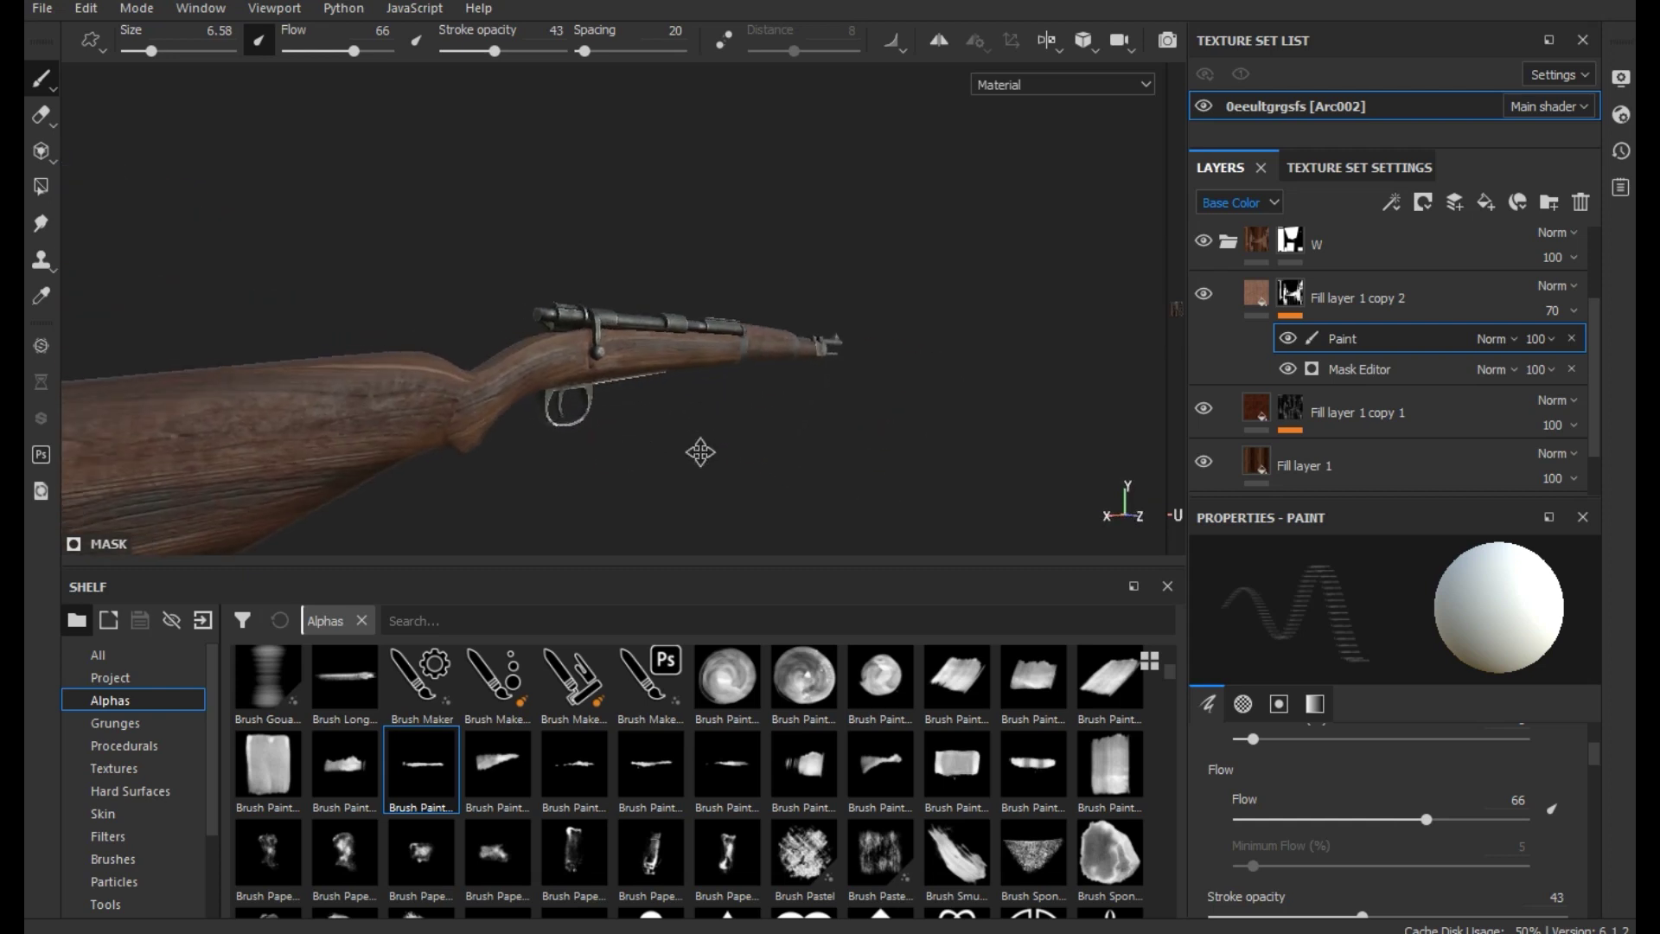
scroll(1210, 363, up, 2)
click(1228, 357)
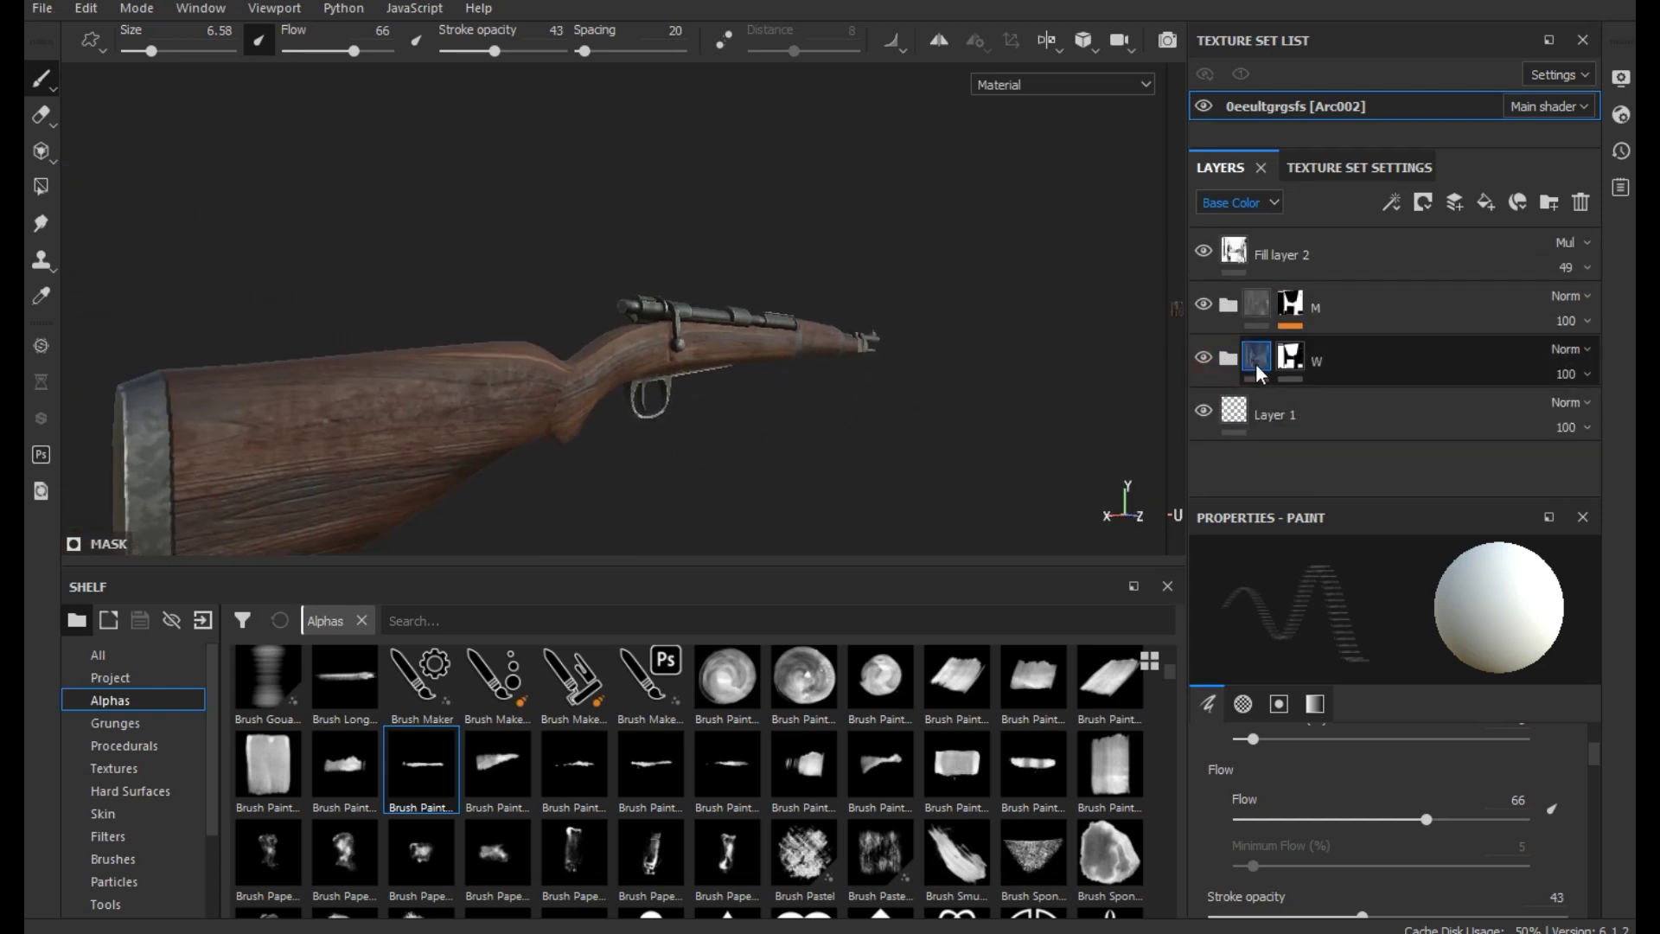
Add a new paint layer above the M group and browse the Hard Surfaces stamps in the shelf
click(1258, 307)
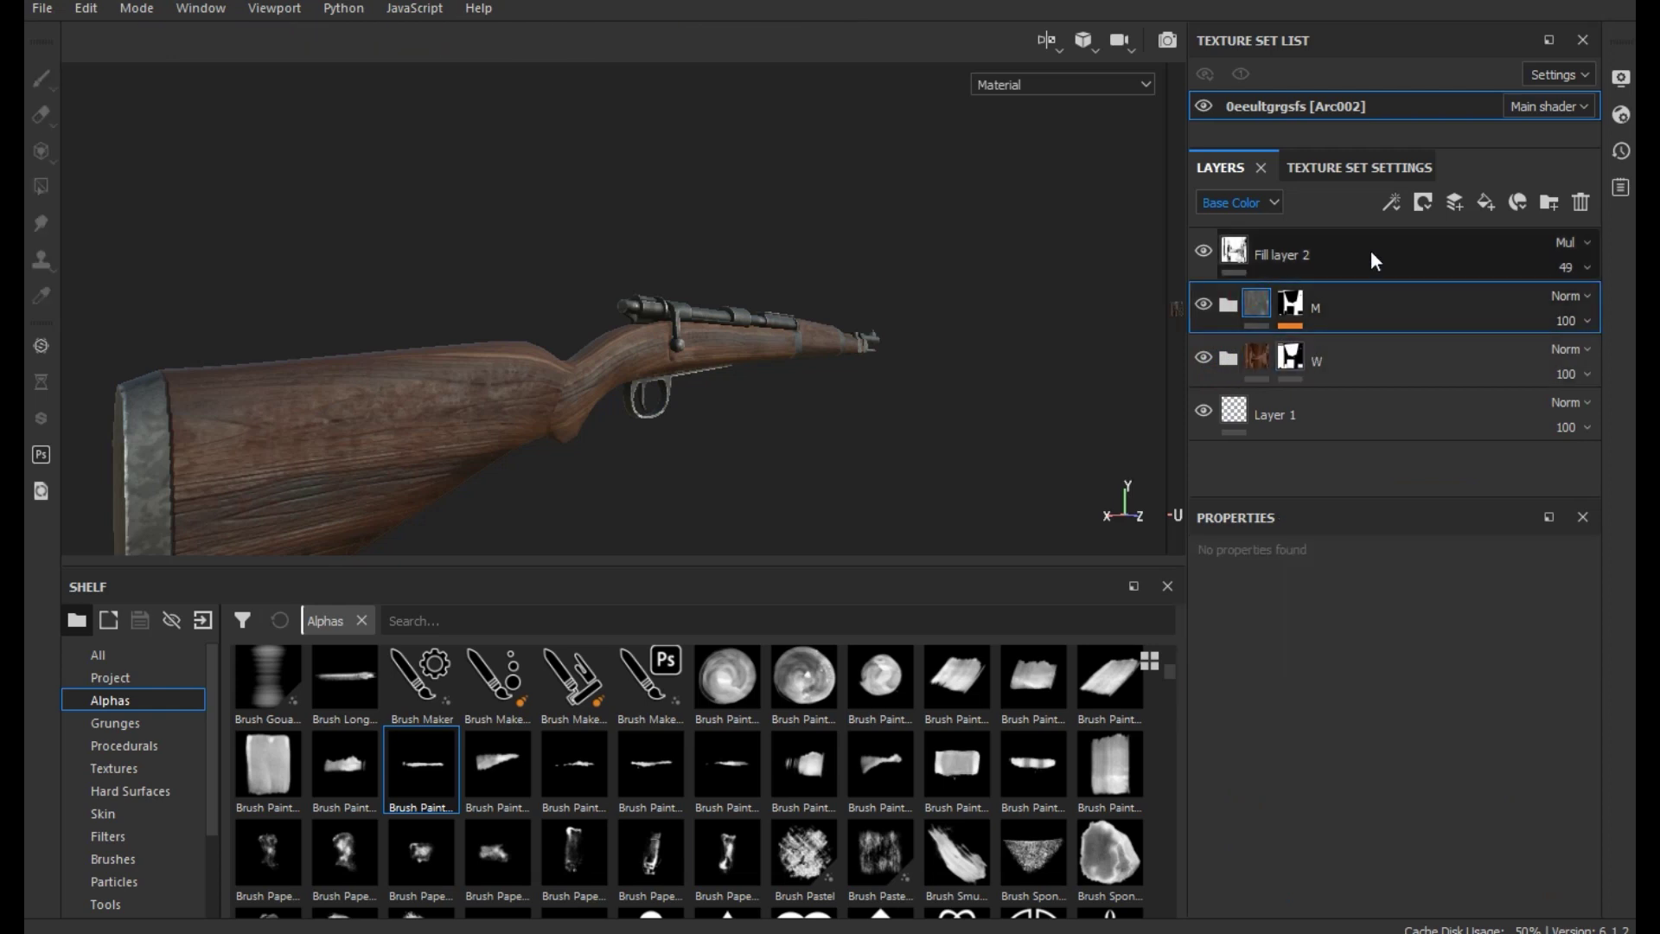
click(1470, 202)
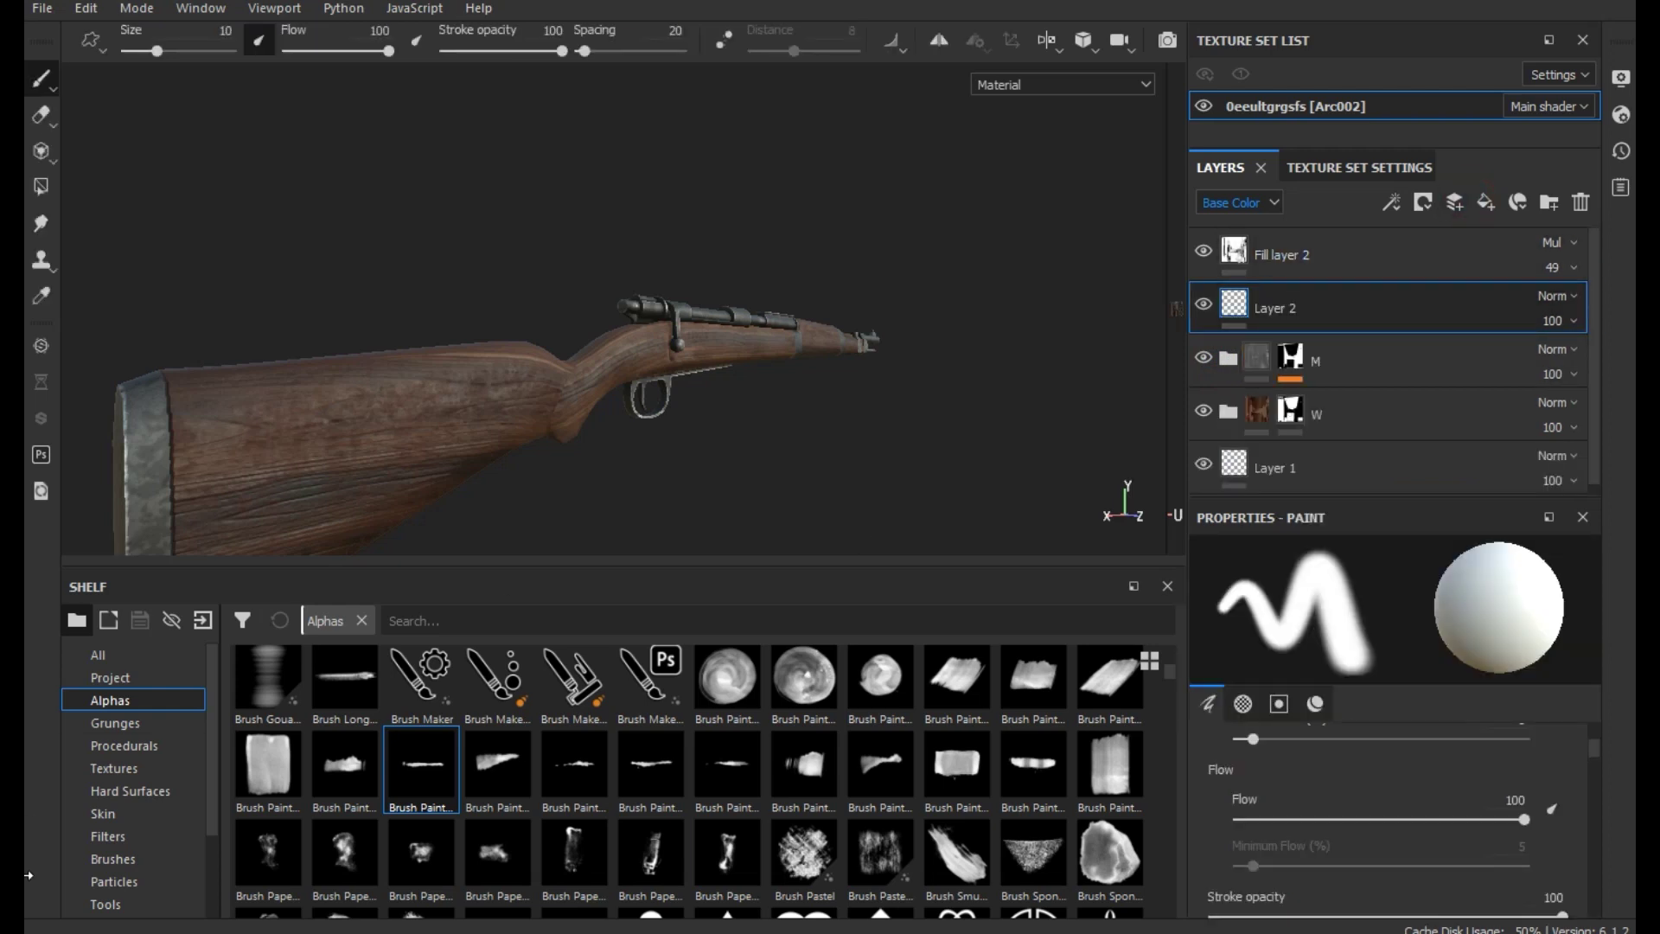
click(152, 795)
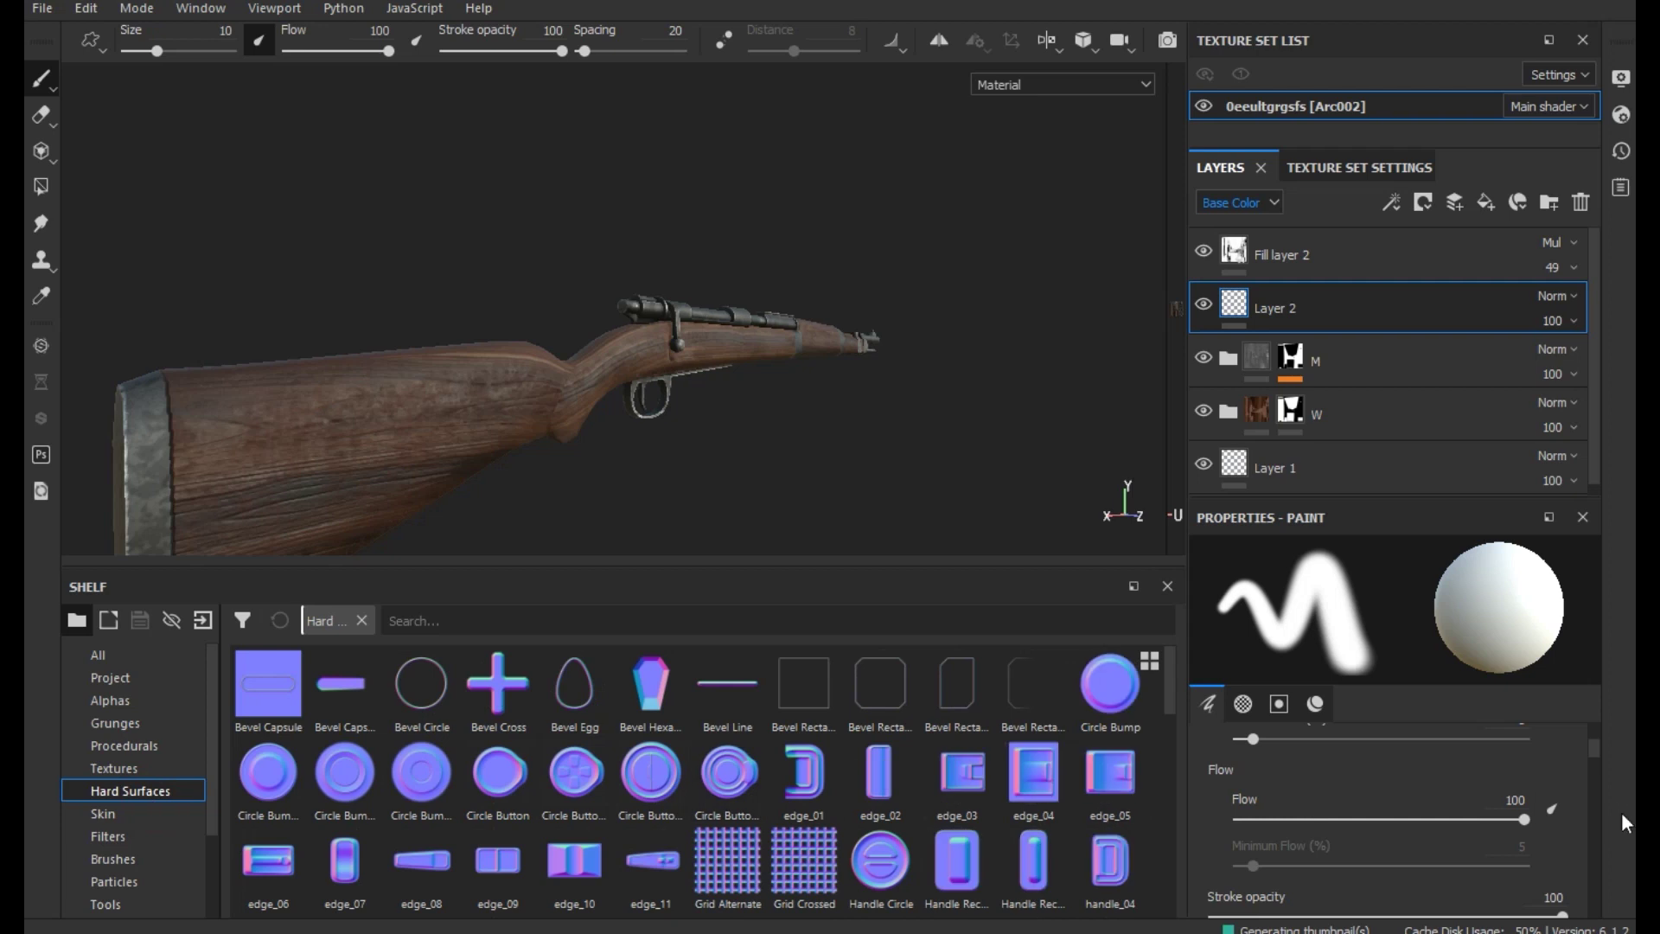
scroll(1419, 804, down, 3)
scroll(1418, 804, down, 2)
scroll(1418, 804, up, 2)
scroll(1418, 804, up, 2)
scroll(1418, 804, down, 1)
scroll(1418, 804, down, 3)
scroll(1418, 806, down, 3)
scroll(1418, 806, down, 1)
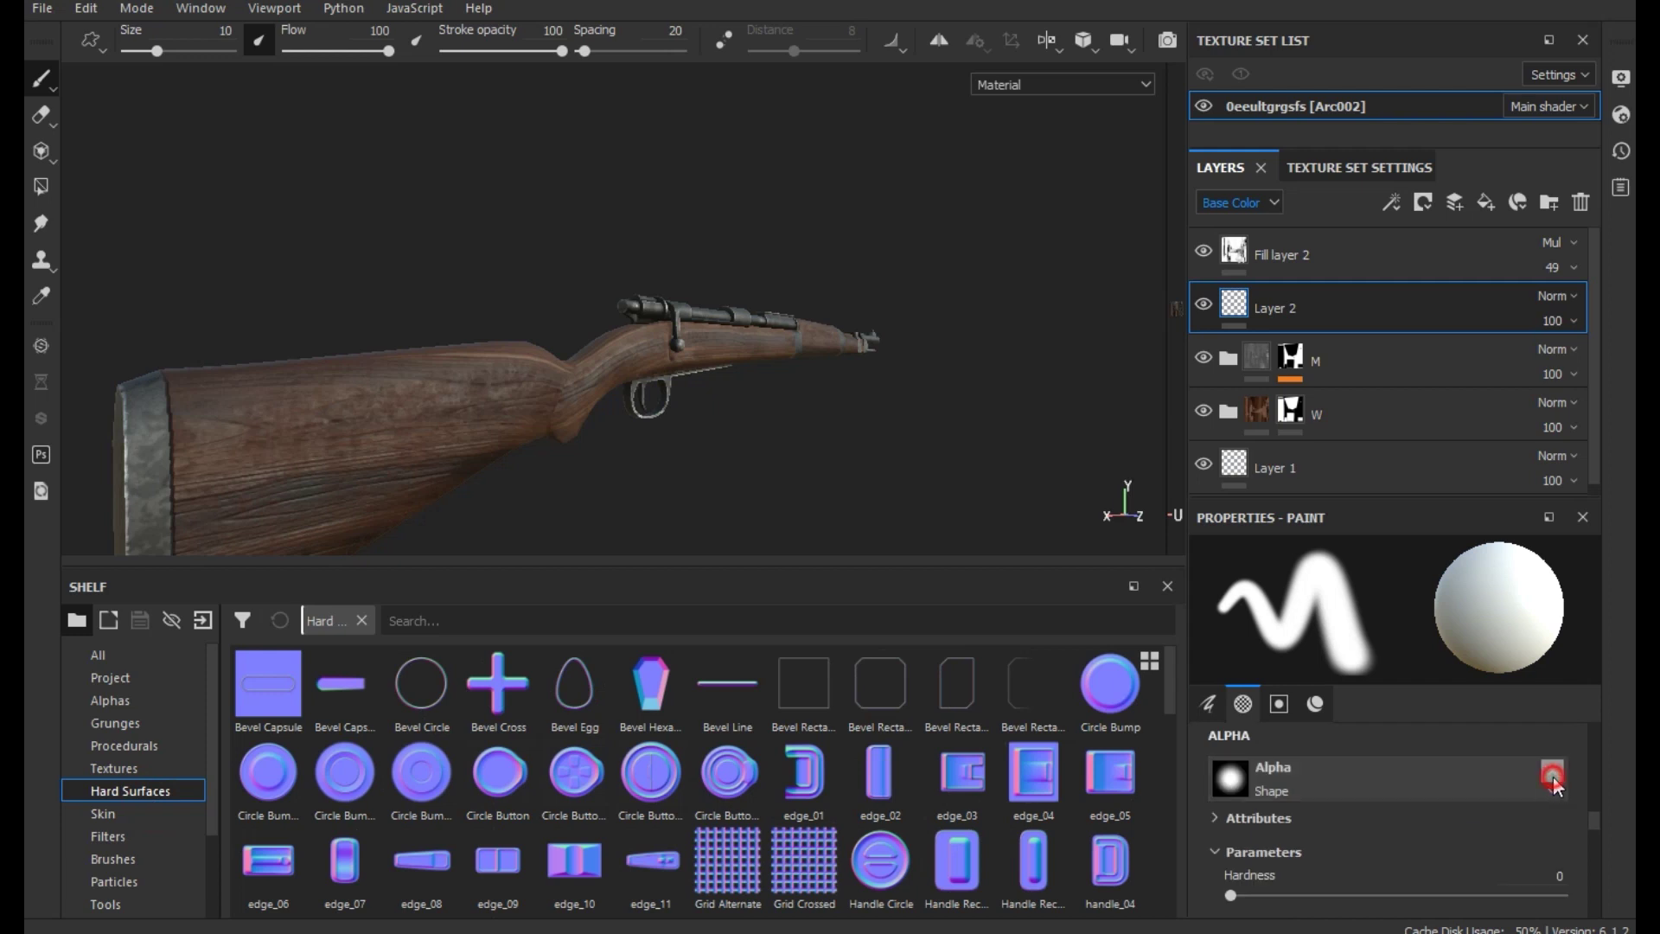
Make the brush paint normal only, with no alpha and color, metal, roughness and height disabled
click(1554, 783)
scroll(1533, 783, down, 1)
click(1542, 802)
click(1372, 806)
click(1314, 804)
click(1248, 798)
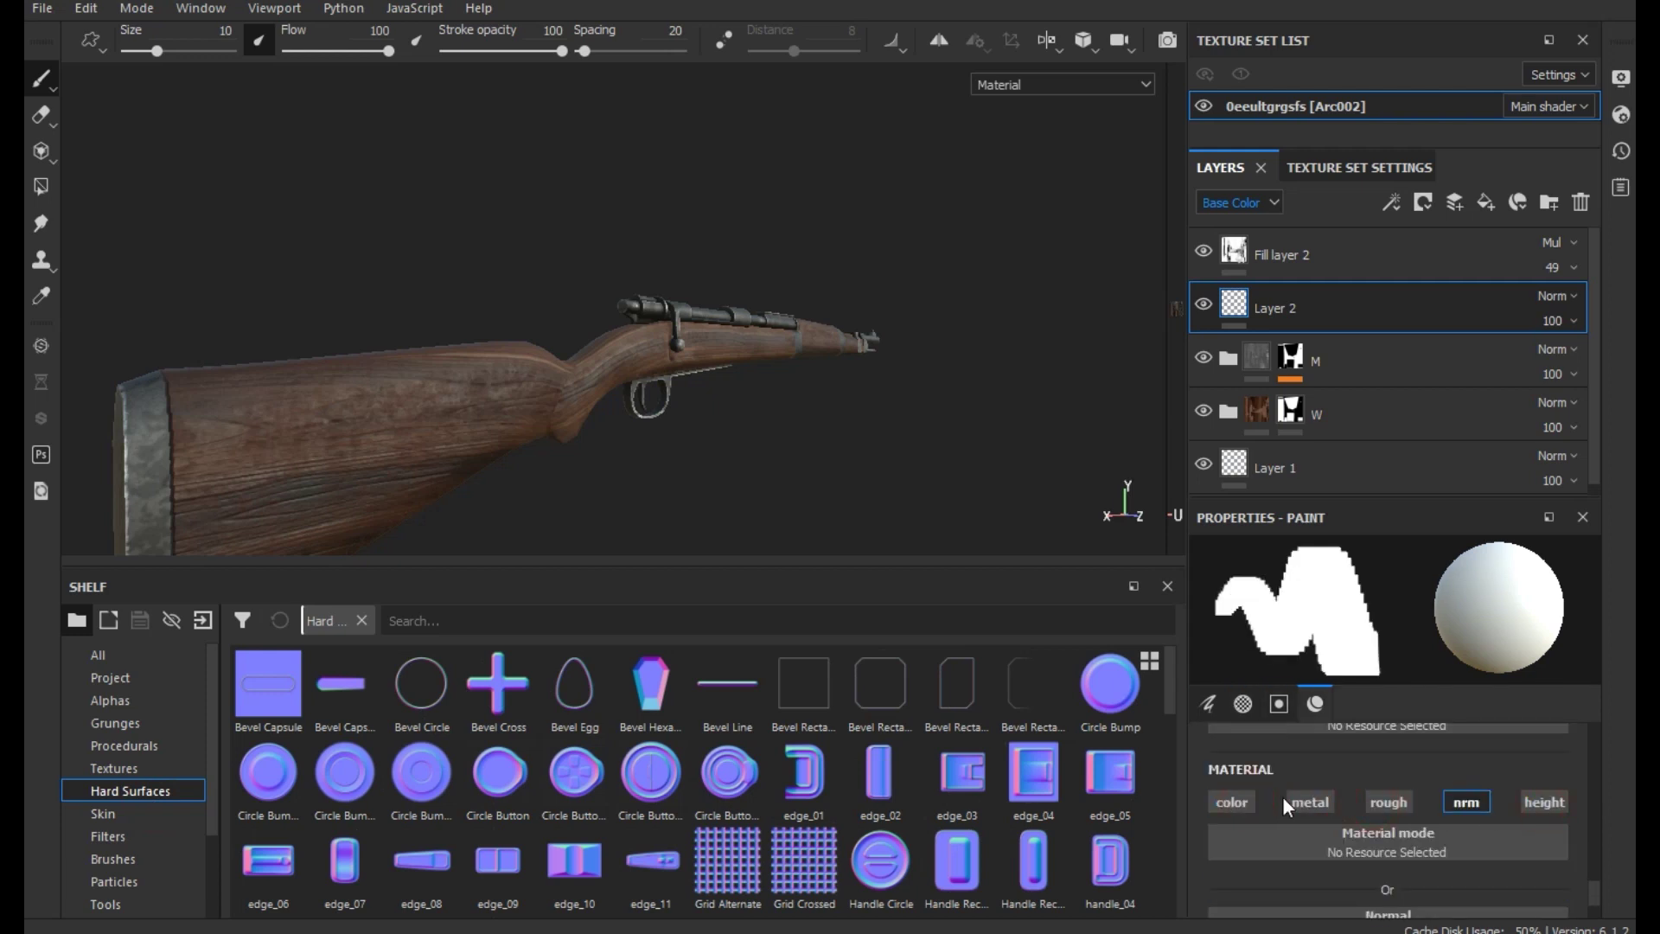
scroll(1283, 796, down, 1)
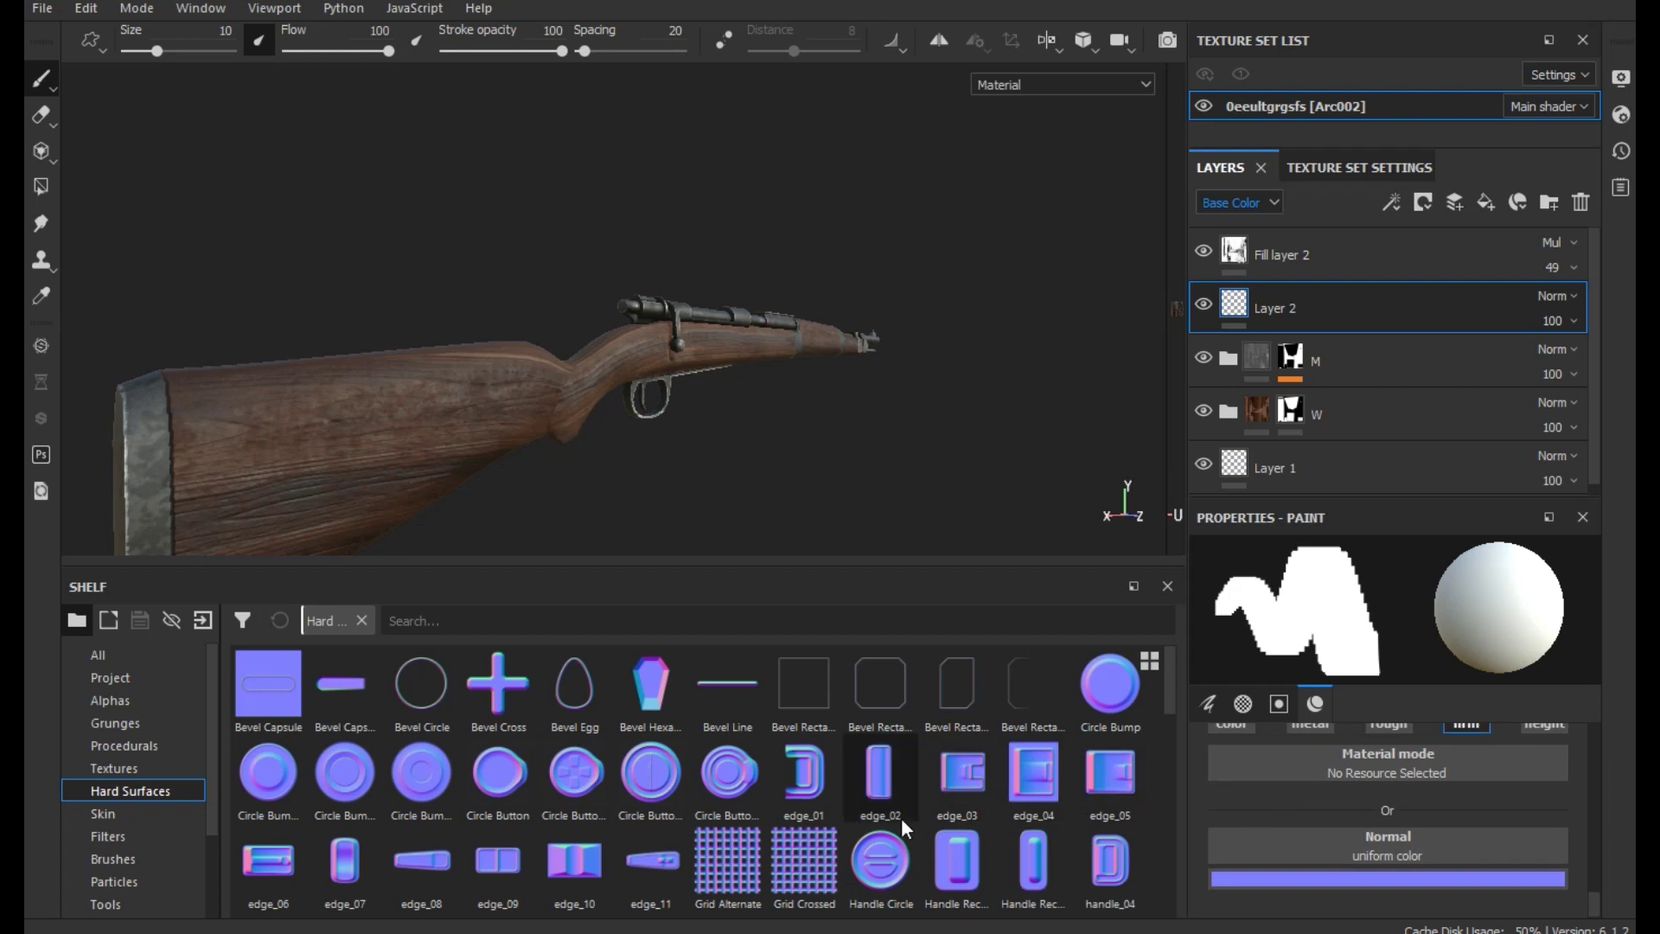
mouse_move(880, 775)
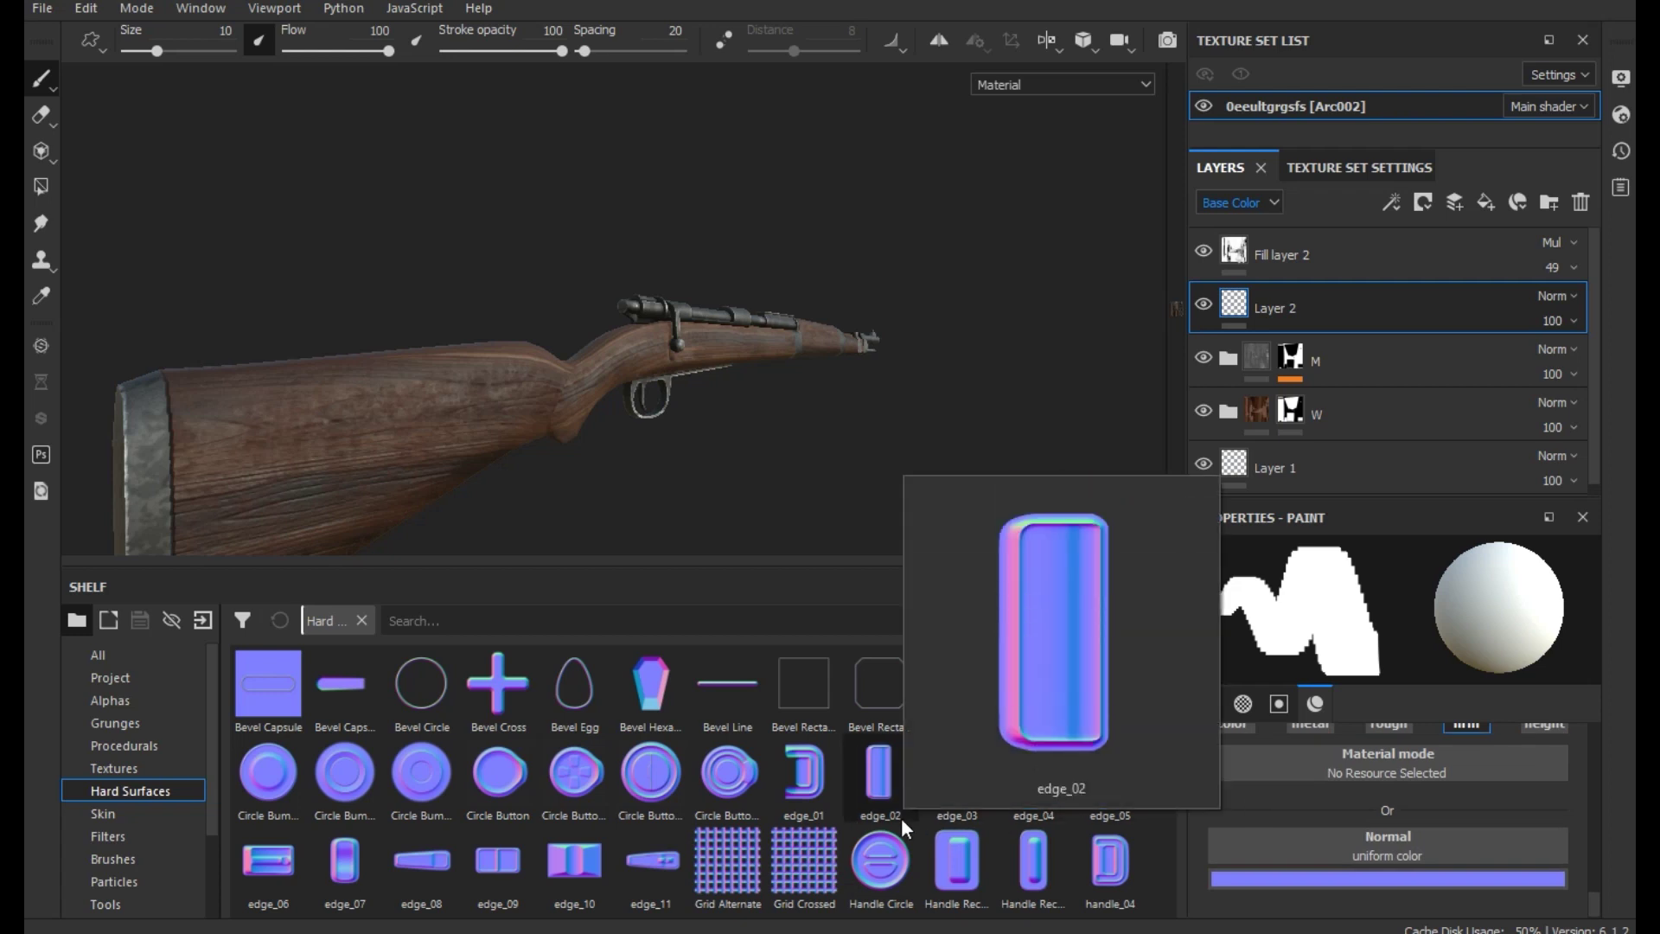
scroll(901, 818, down, 3)
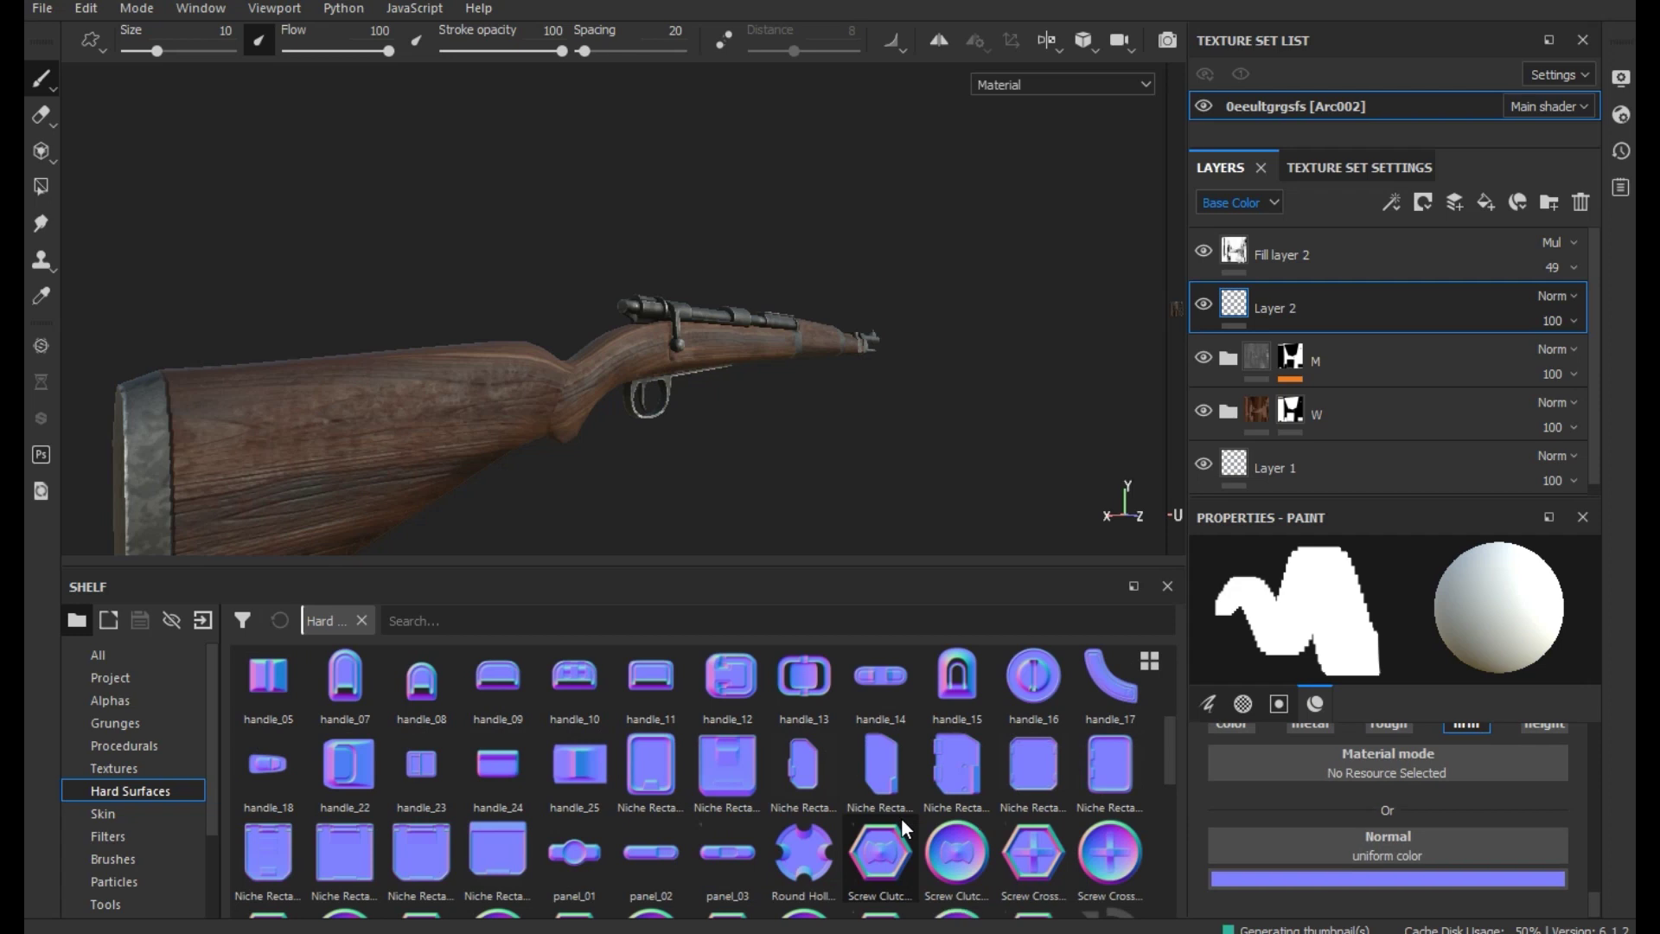
scroll(949, 810, down, 3)
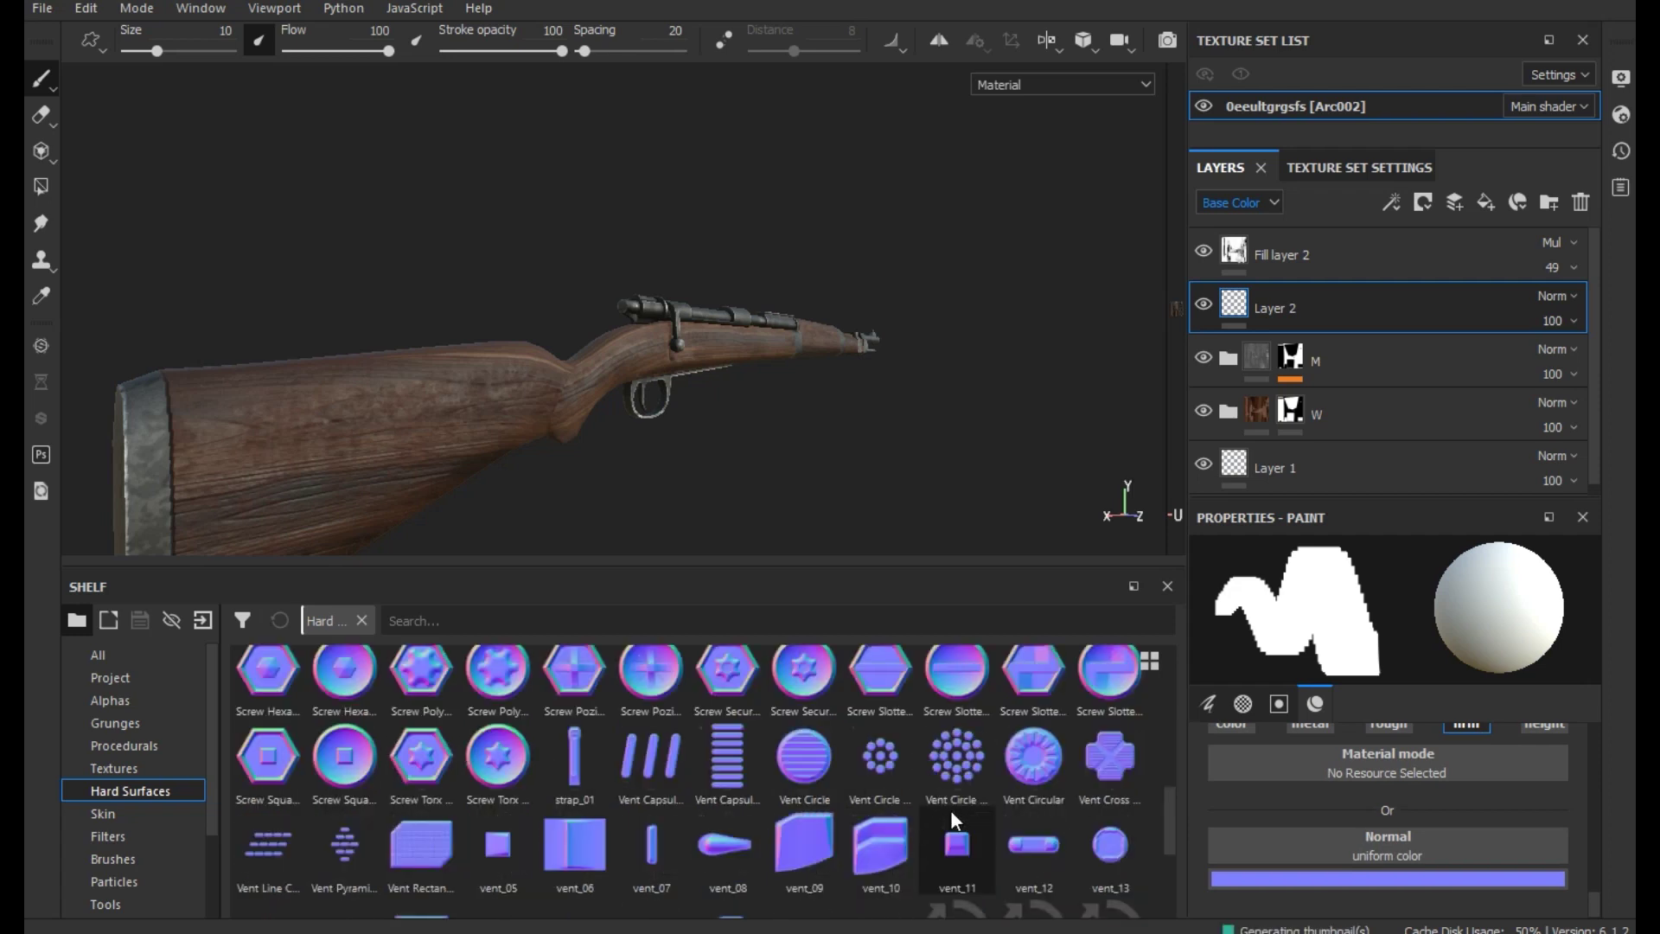
scroll(951, 810, down, 3)
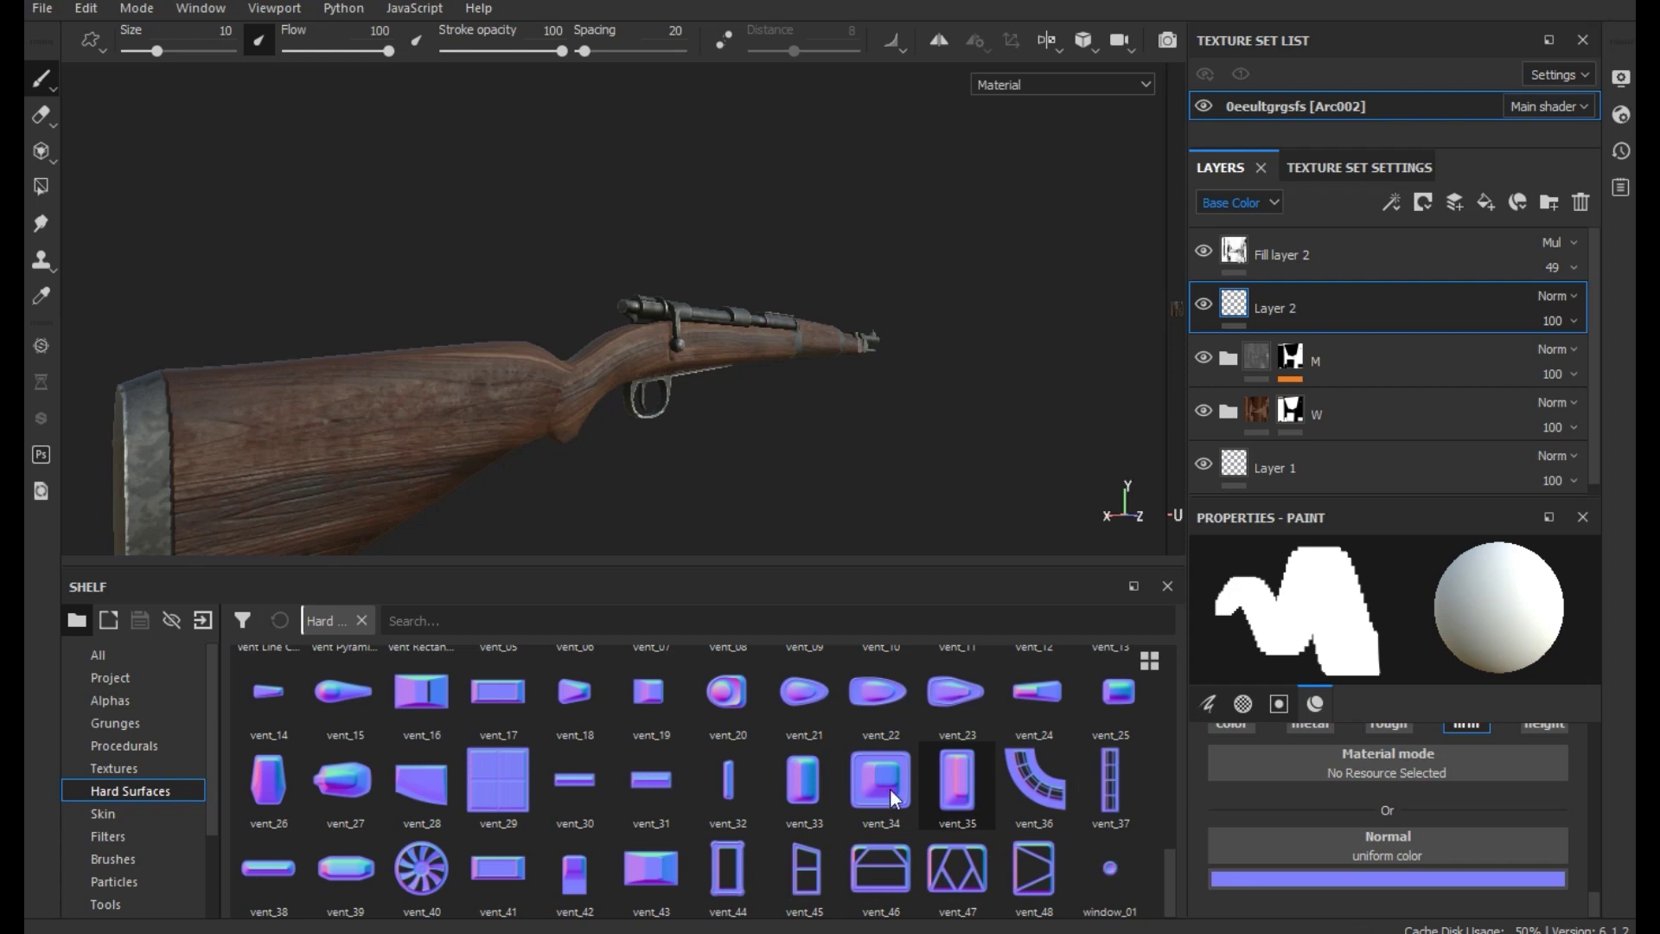
Stamp the vent_20 normal detail onto the wooden stock, then switch the viewport to Iray
drag(742, 693, 1354, 841)
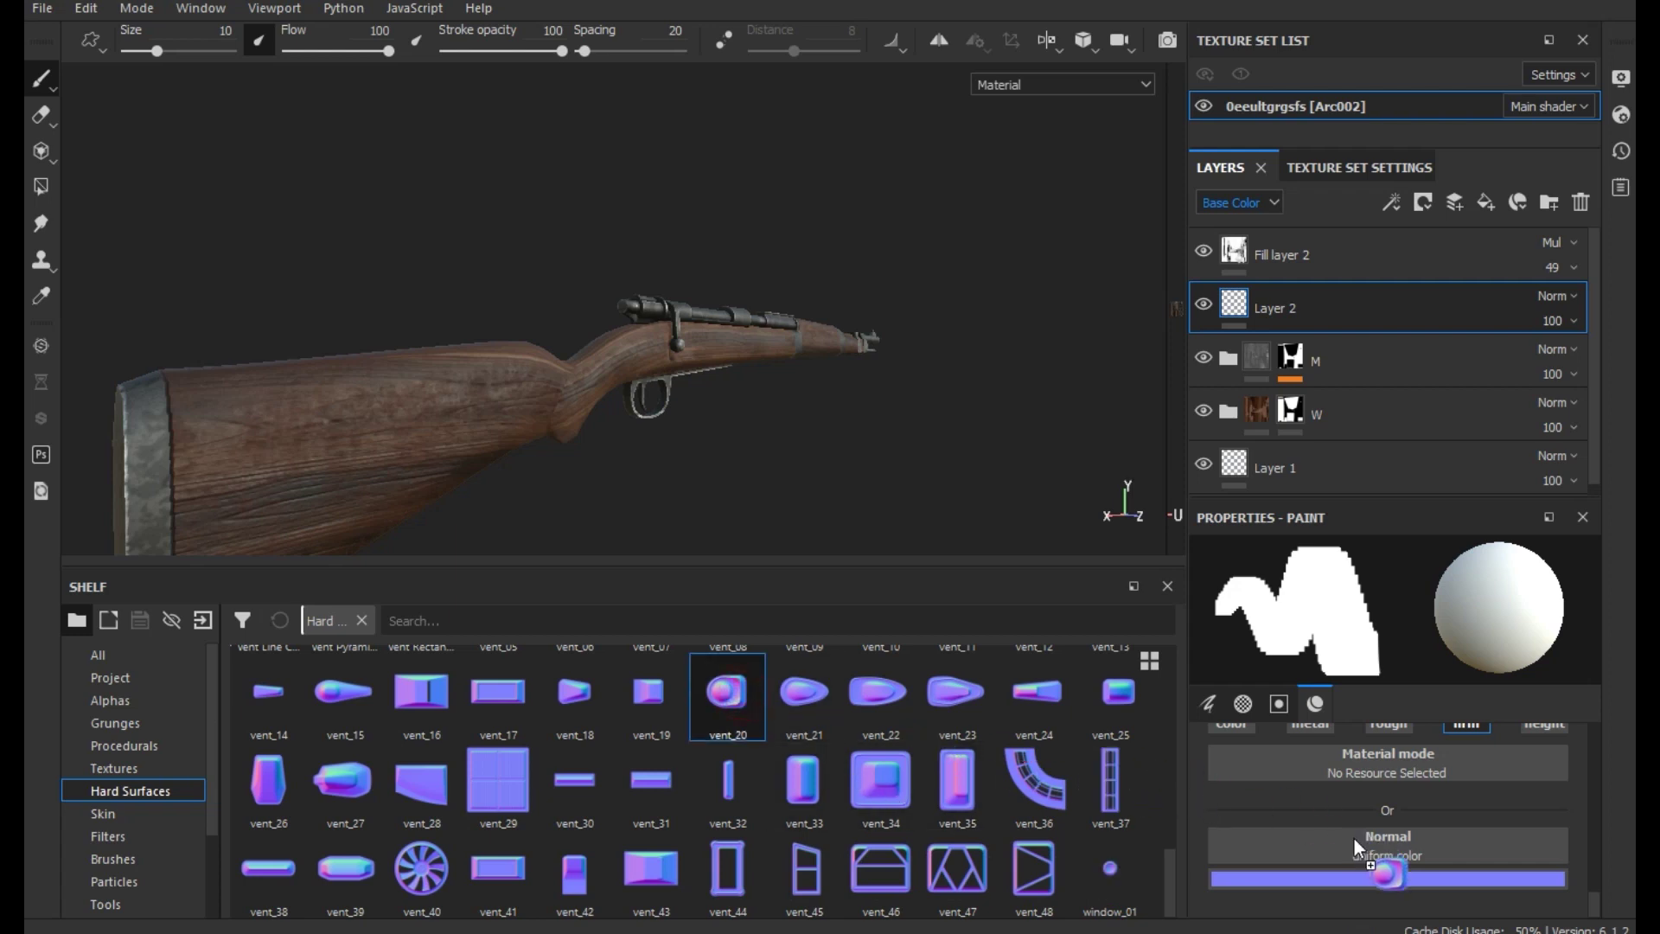
alt+drag(586, 277, 511, 318)
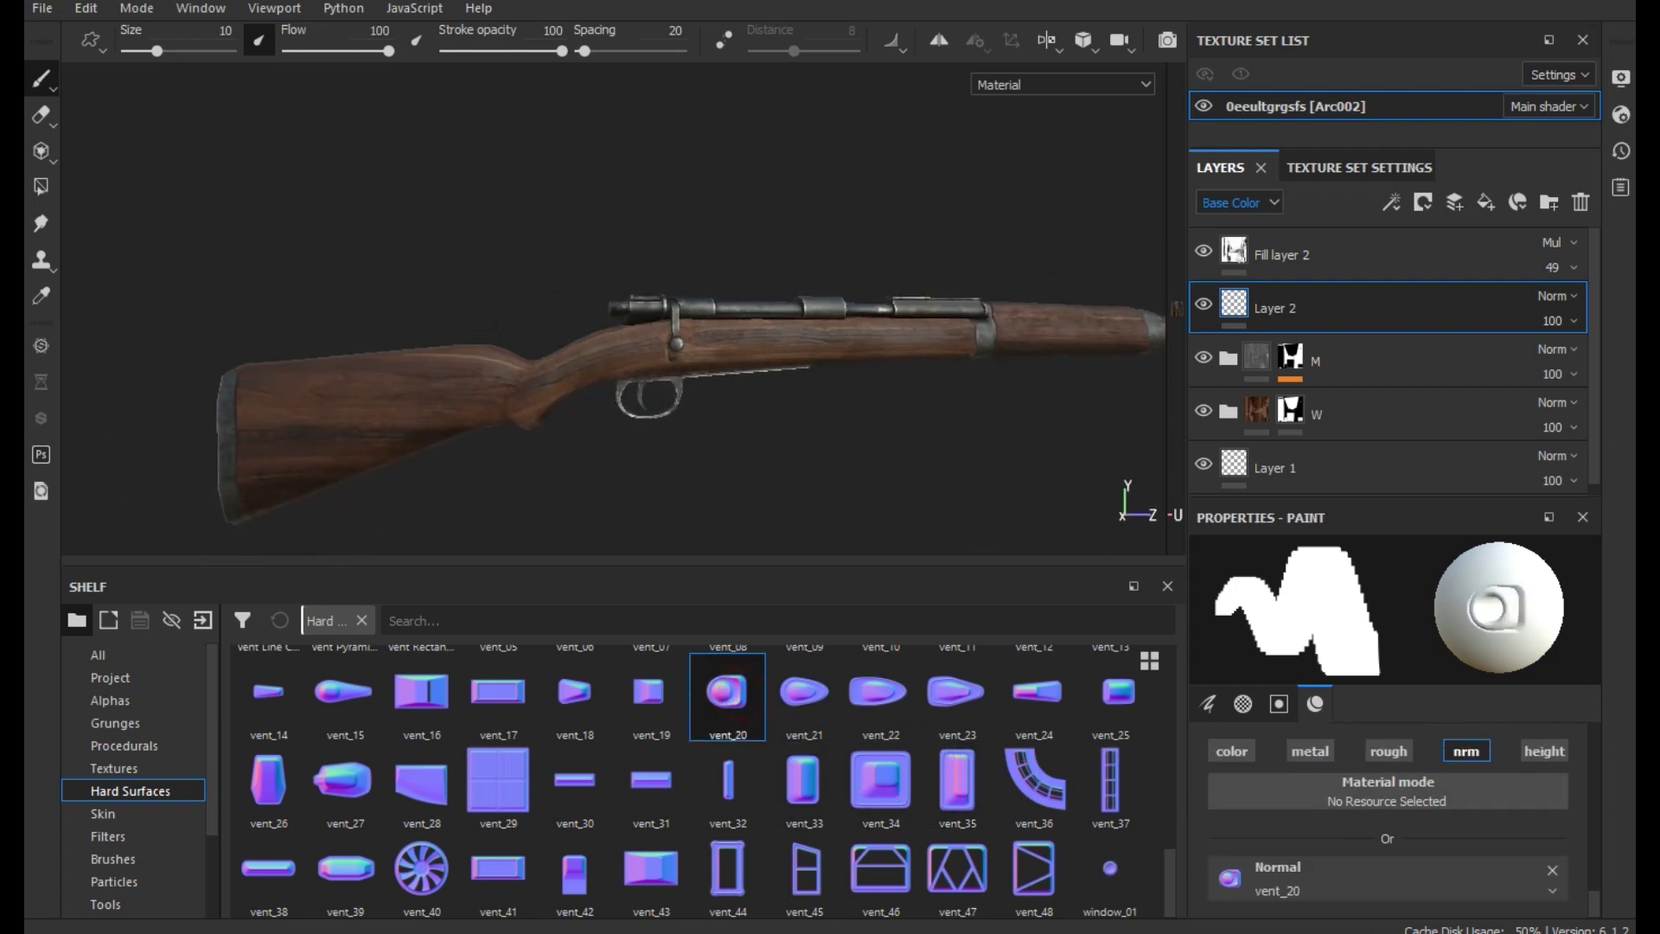
scroll(563, 410, up, 4)
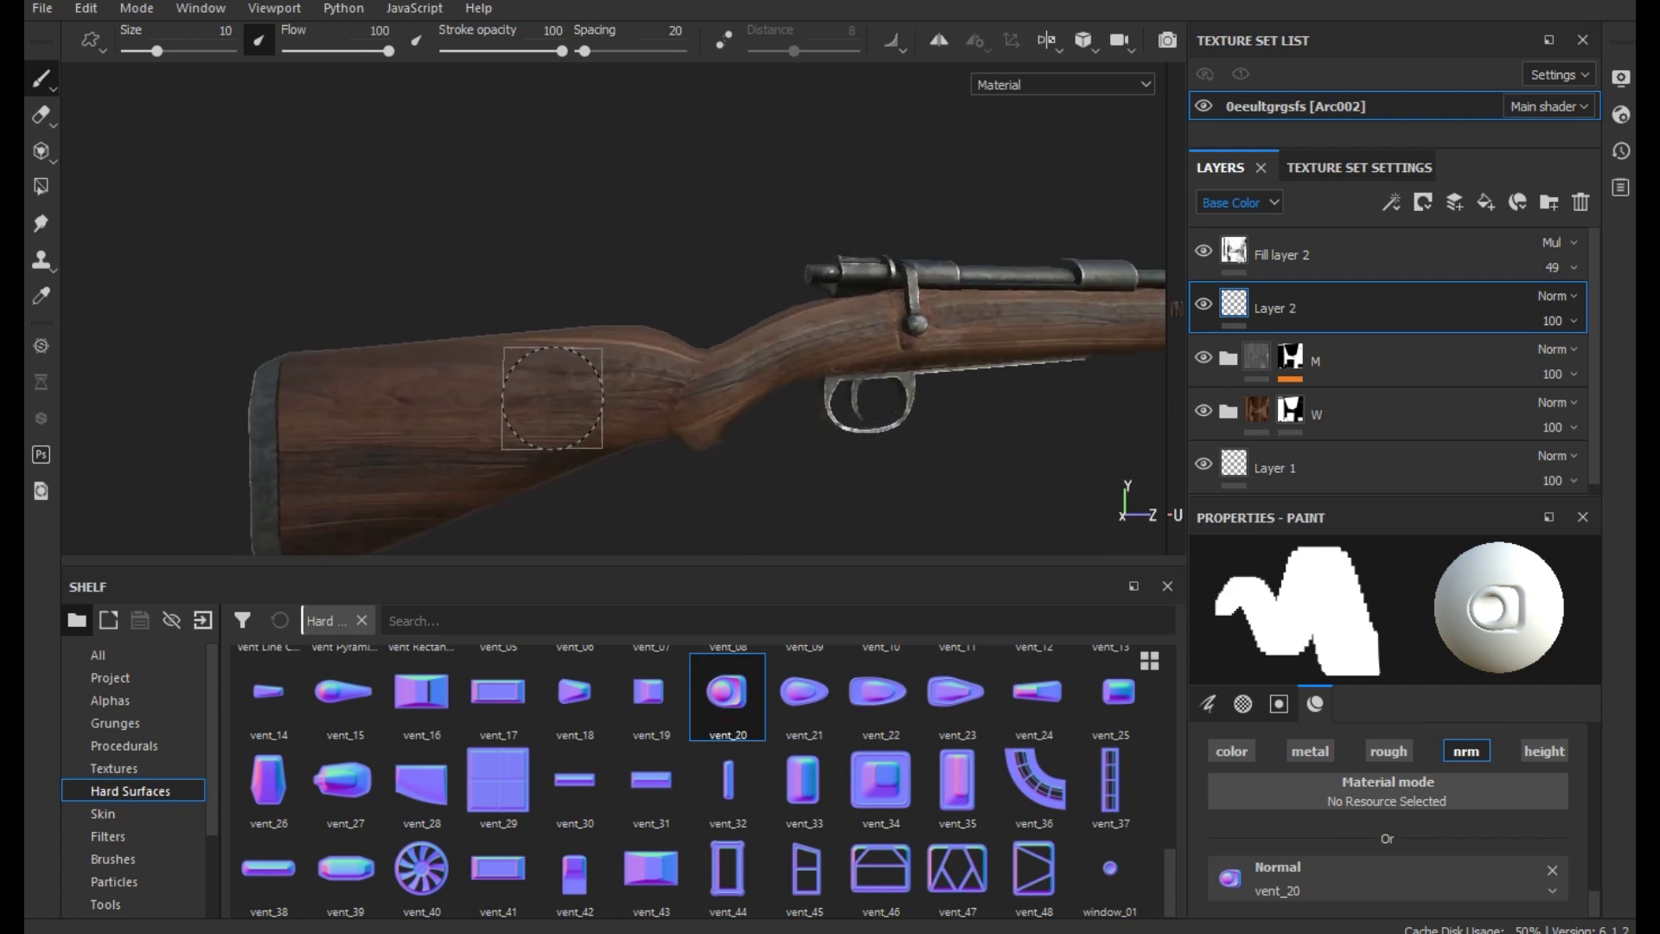
scroll(551, 398, up, 1)
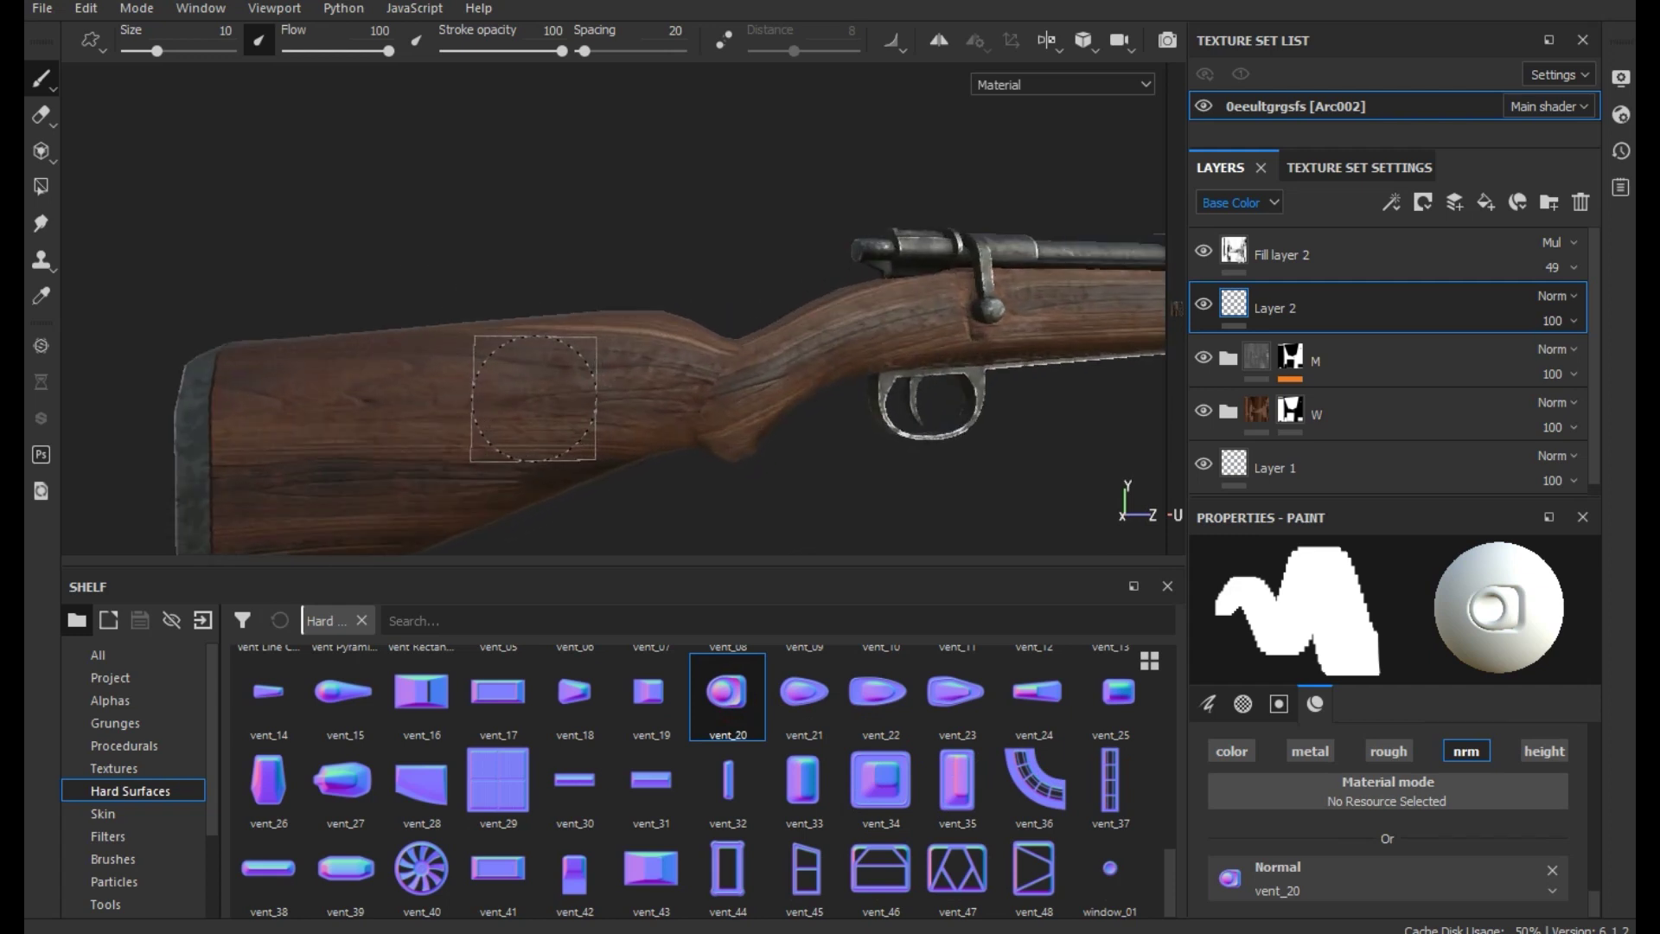
click(560, 389)
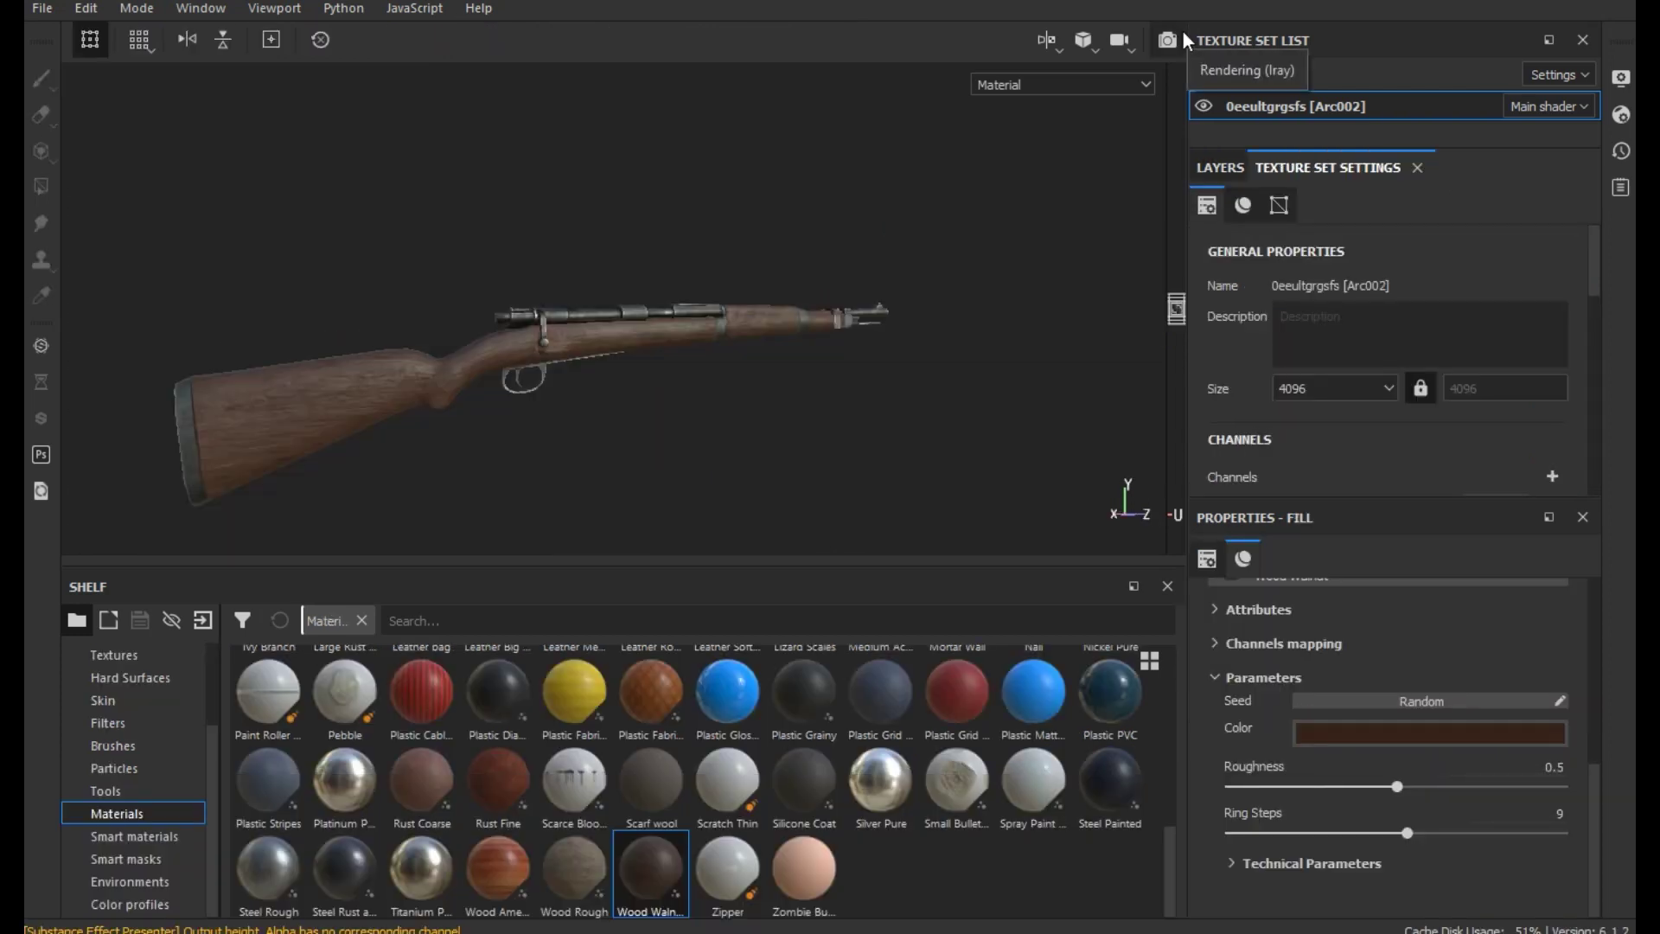
click(1177, 37)
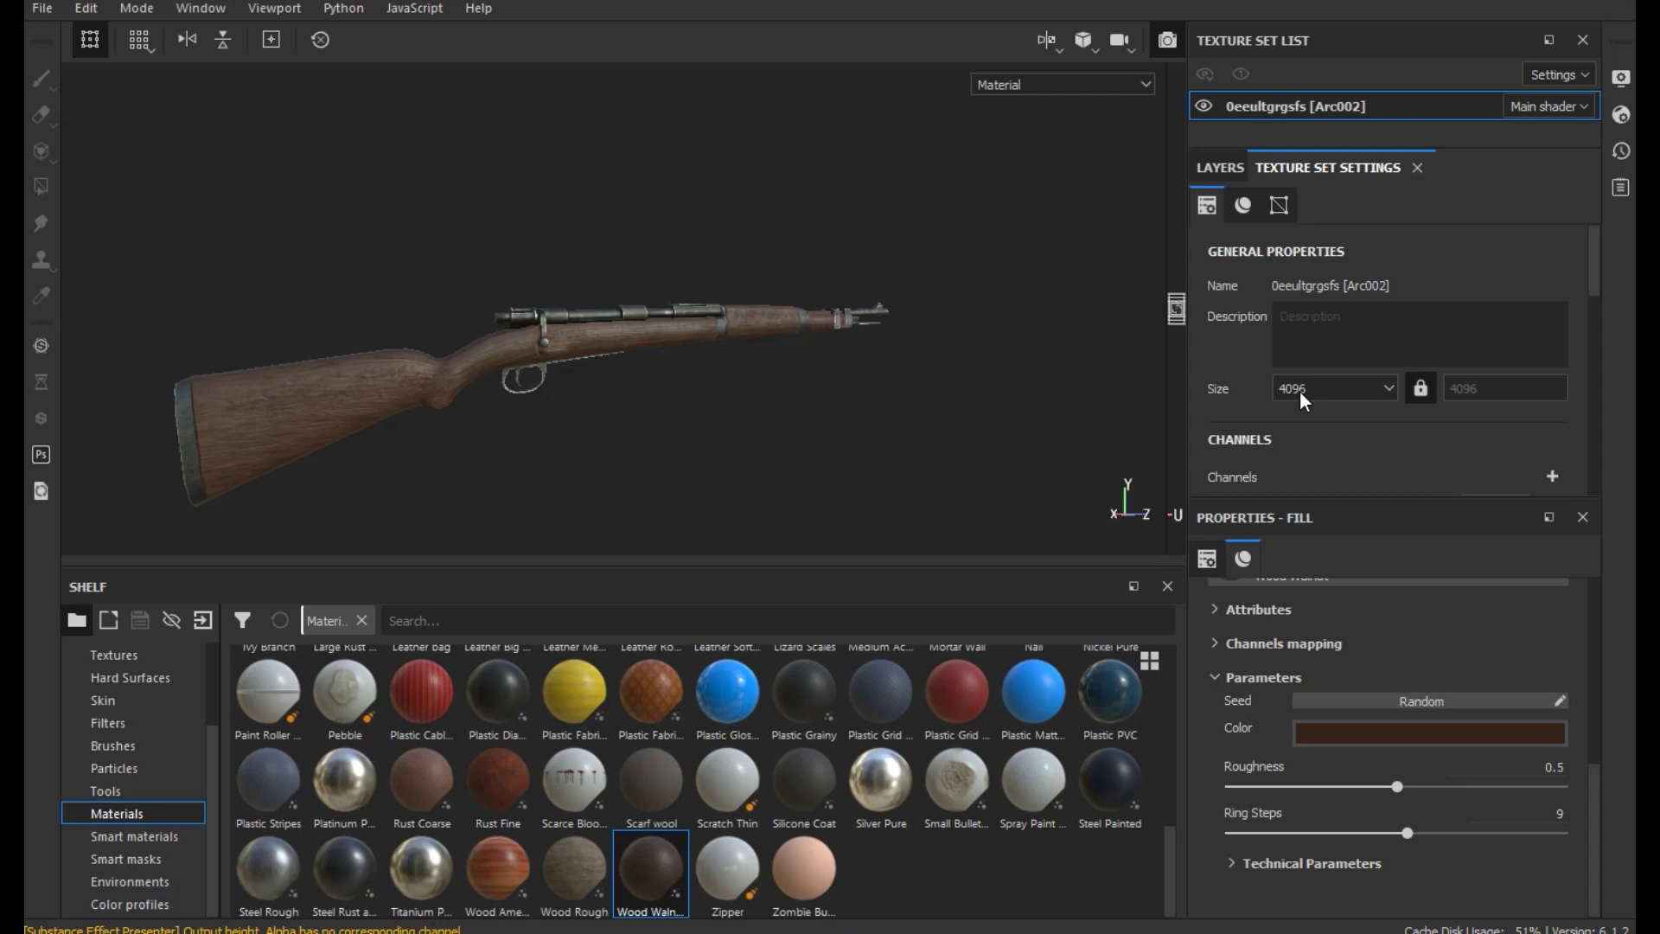
key(F10)
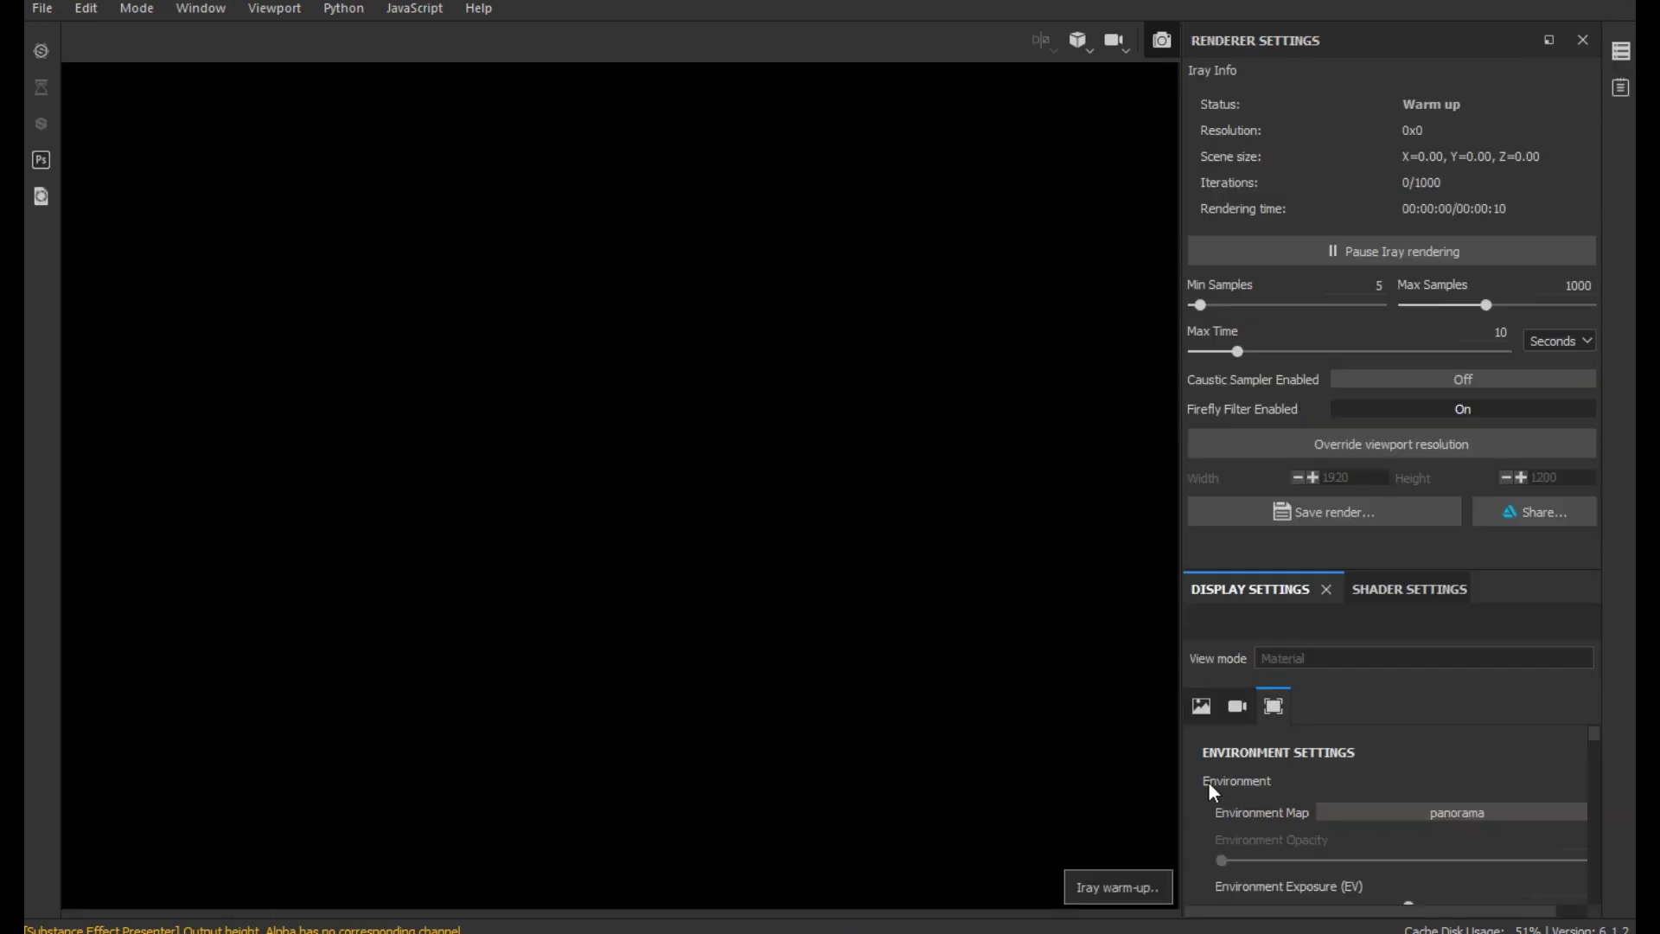
Enable Clear color and darken the background to near-black, about 0.006
scroll(1207, 781, down, 3)
scroll(1252, 833, down, 1)
scroll(1252, 834, up, 1)
scroll(1252, 834, up, 3)
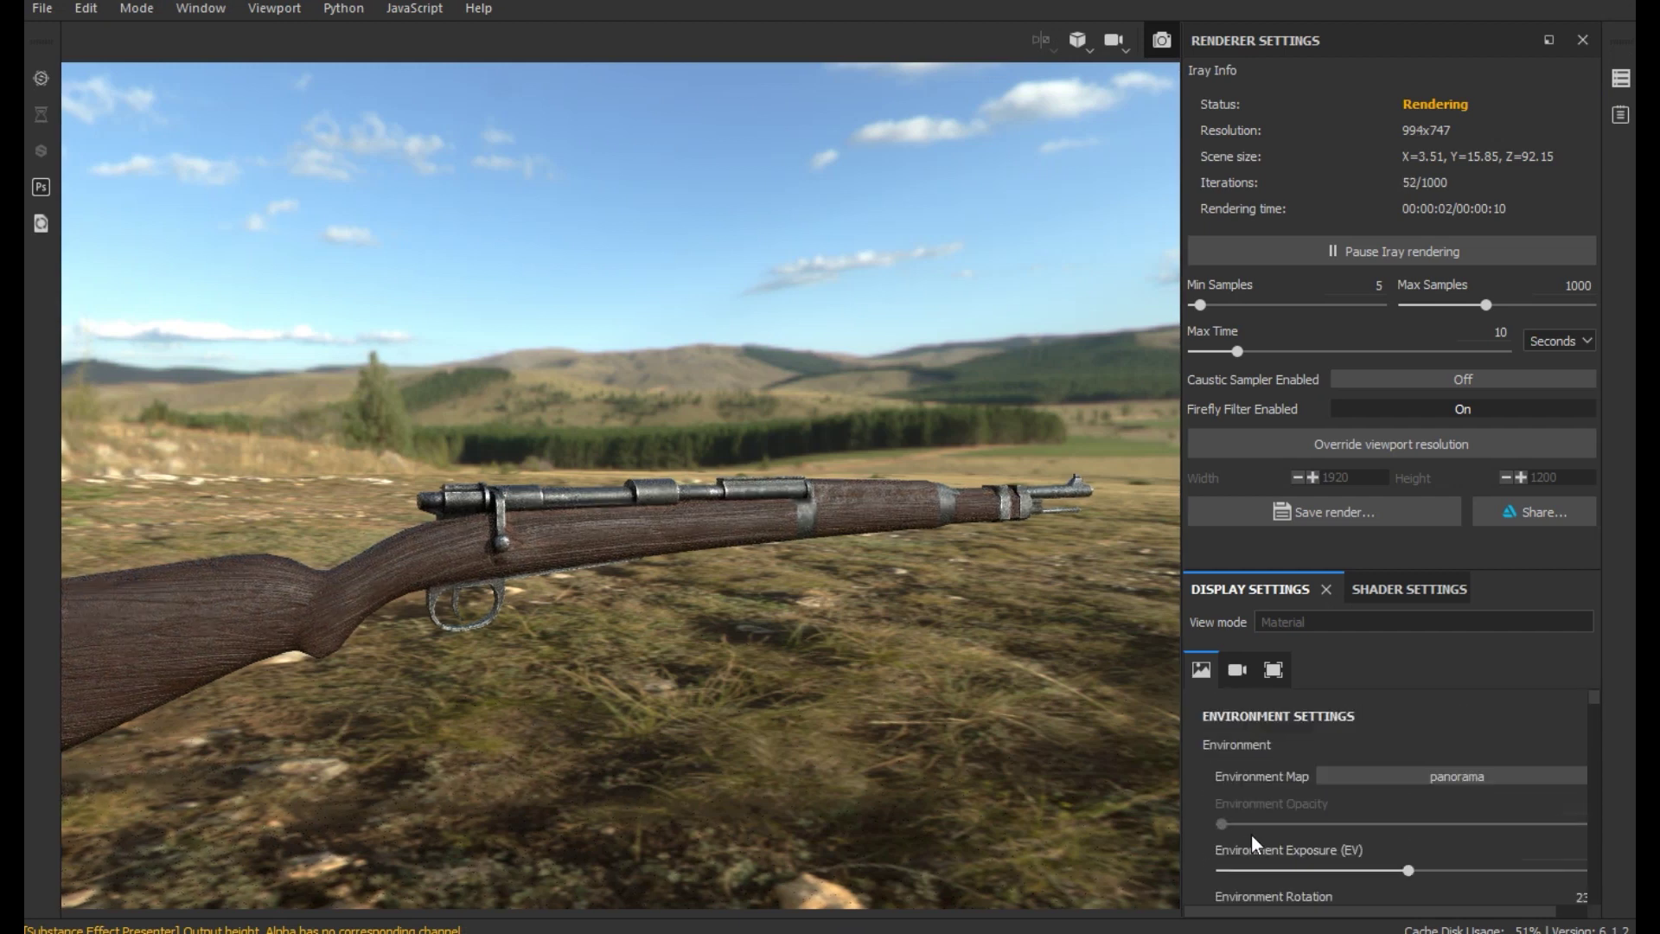
scroll(1252, 833, down, 3)
scroll(1252, 834, down, 2)
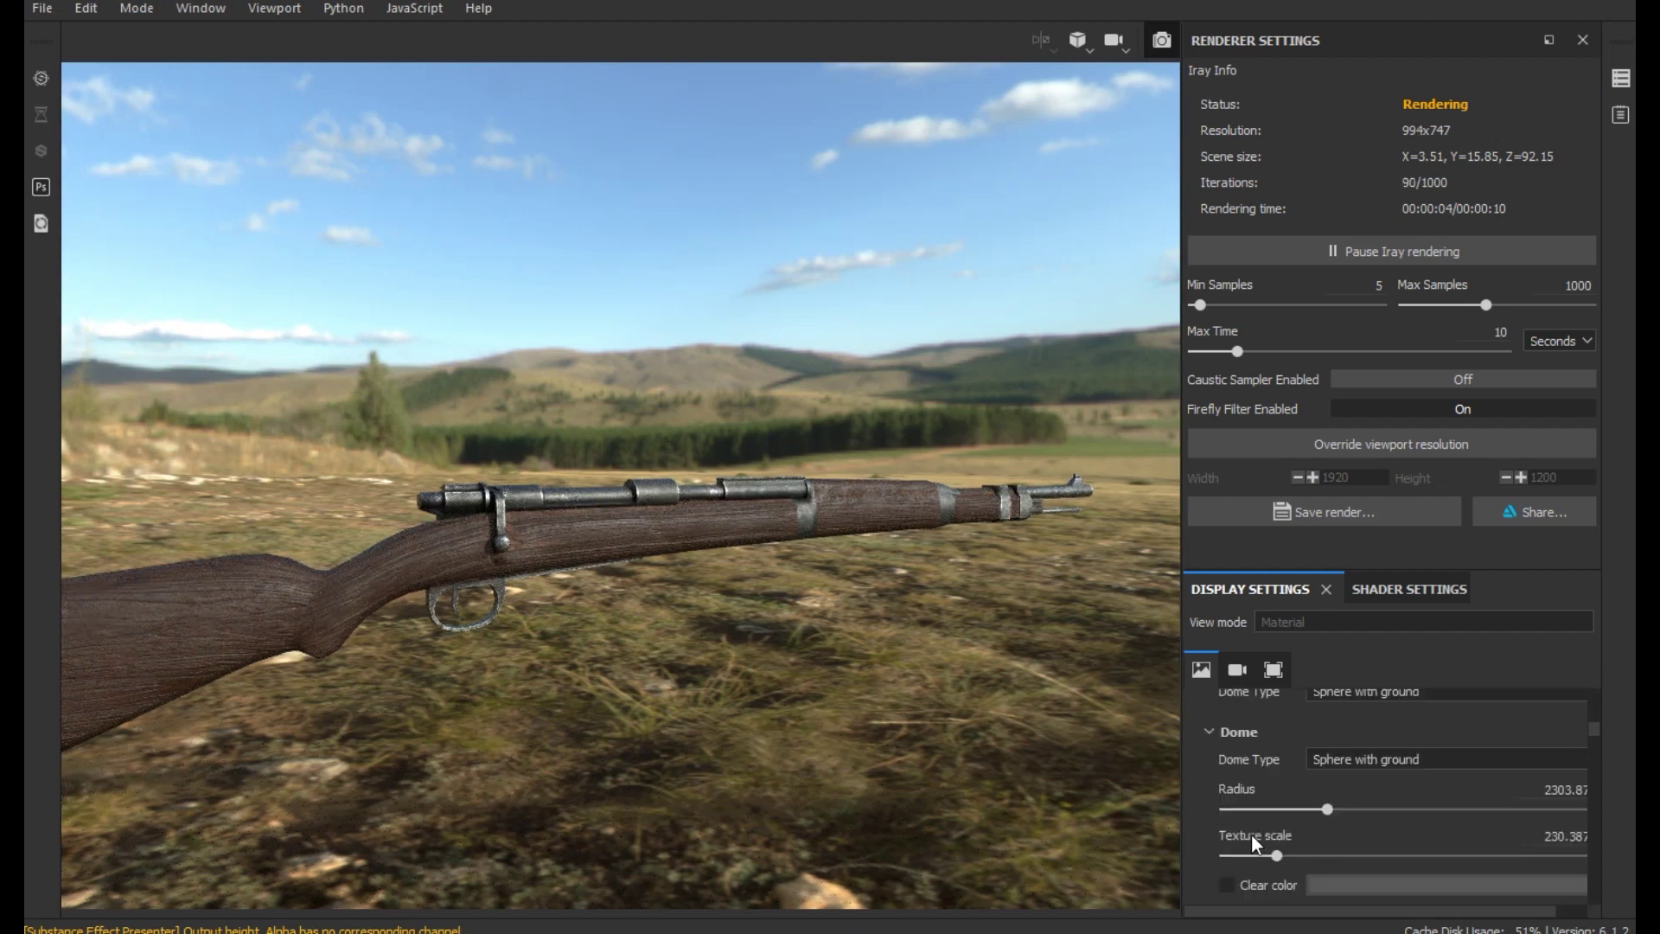
scroll(1252, 834, down, 2)
click(1220, 819)
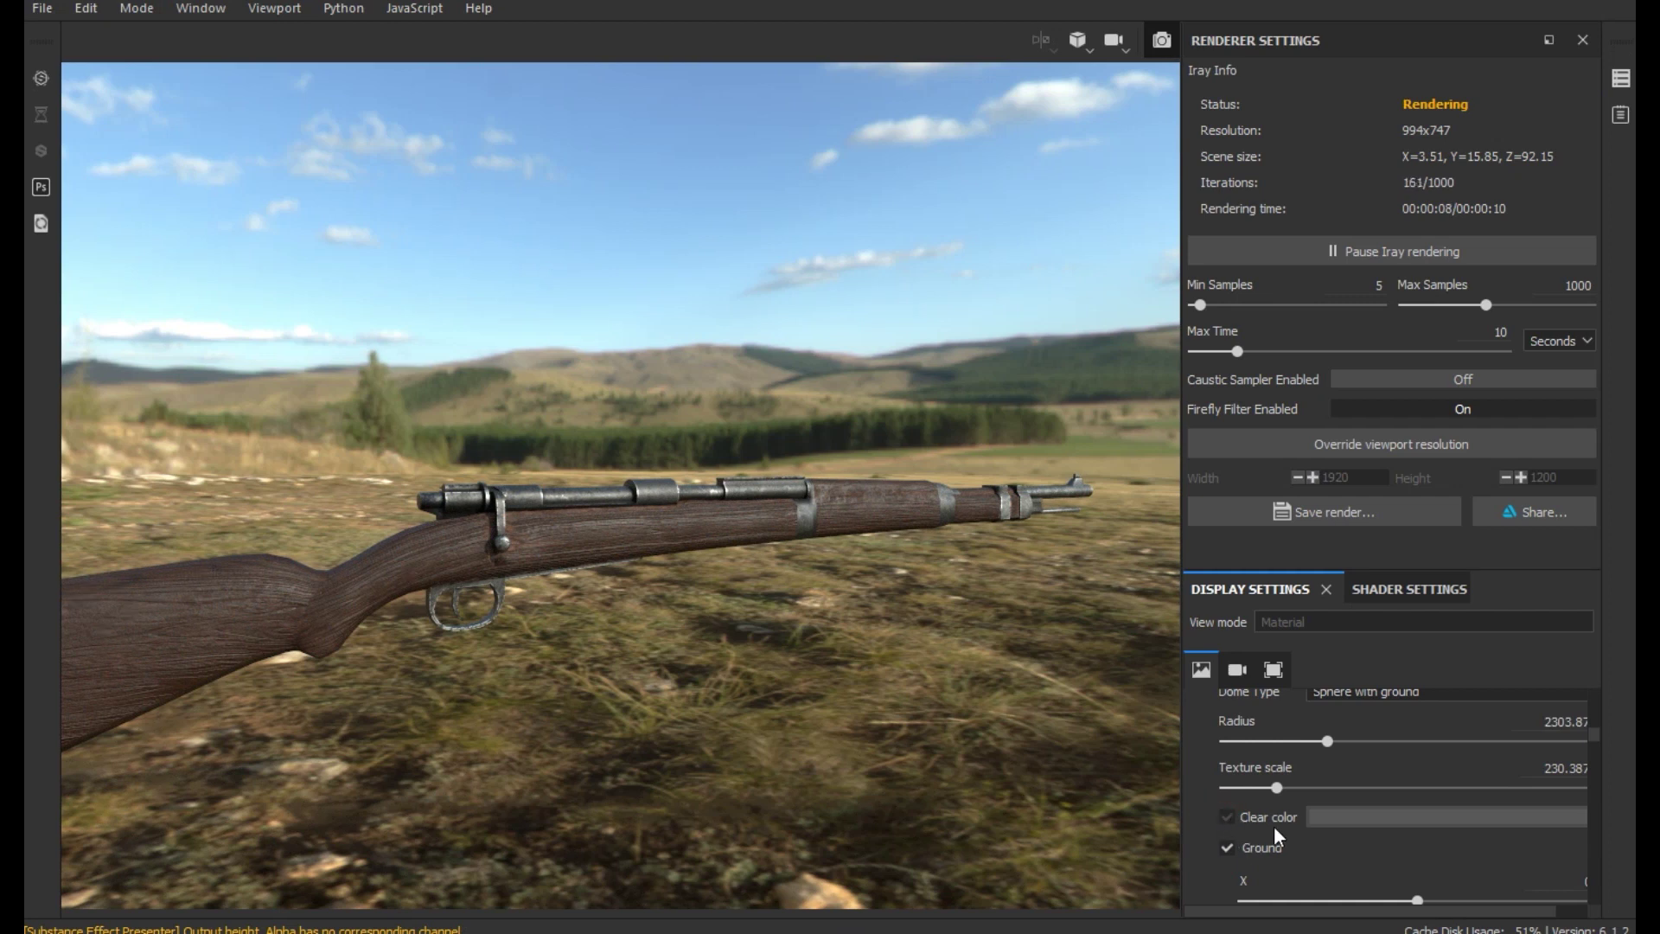
click(1226, 816)
click(1324, 821)
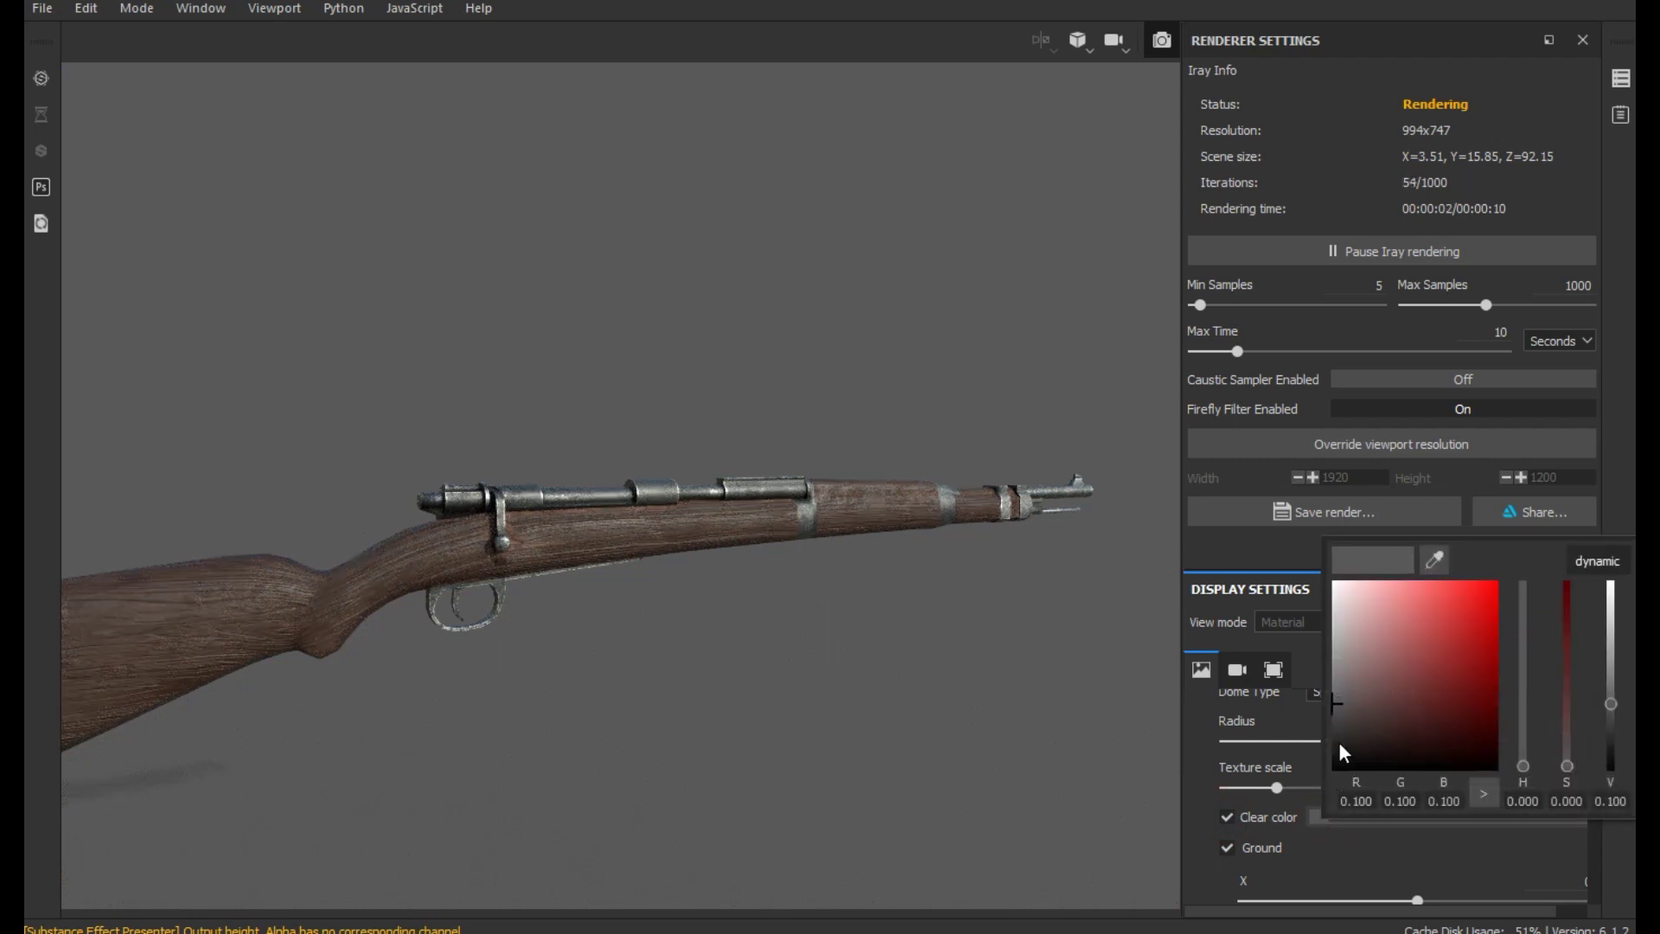
drag(1338, 744, 1327, 750)
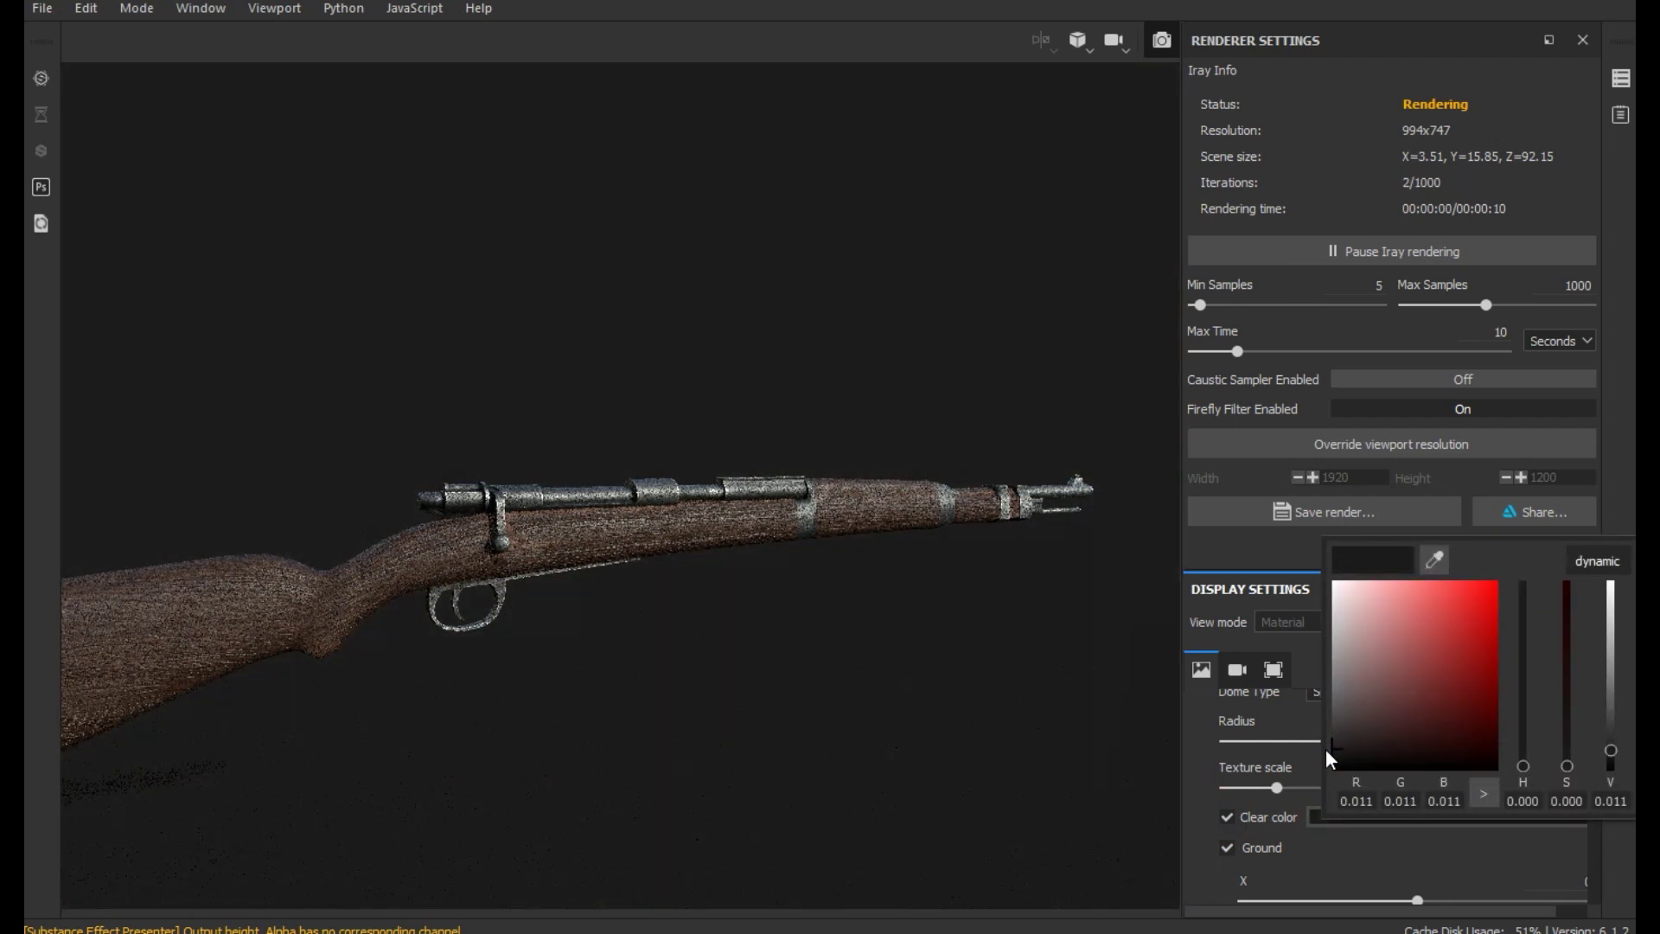
drag(1329, 748, 1330, 755)
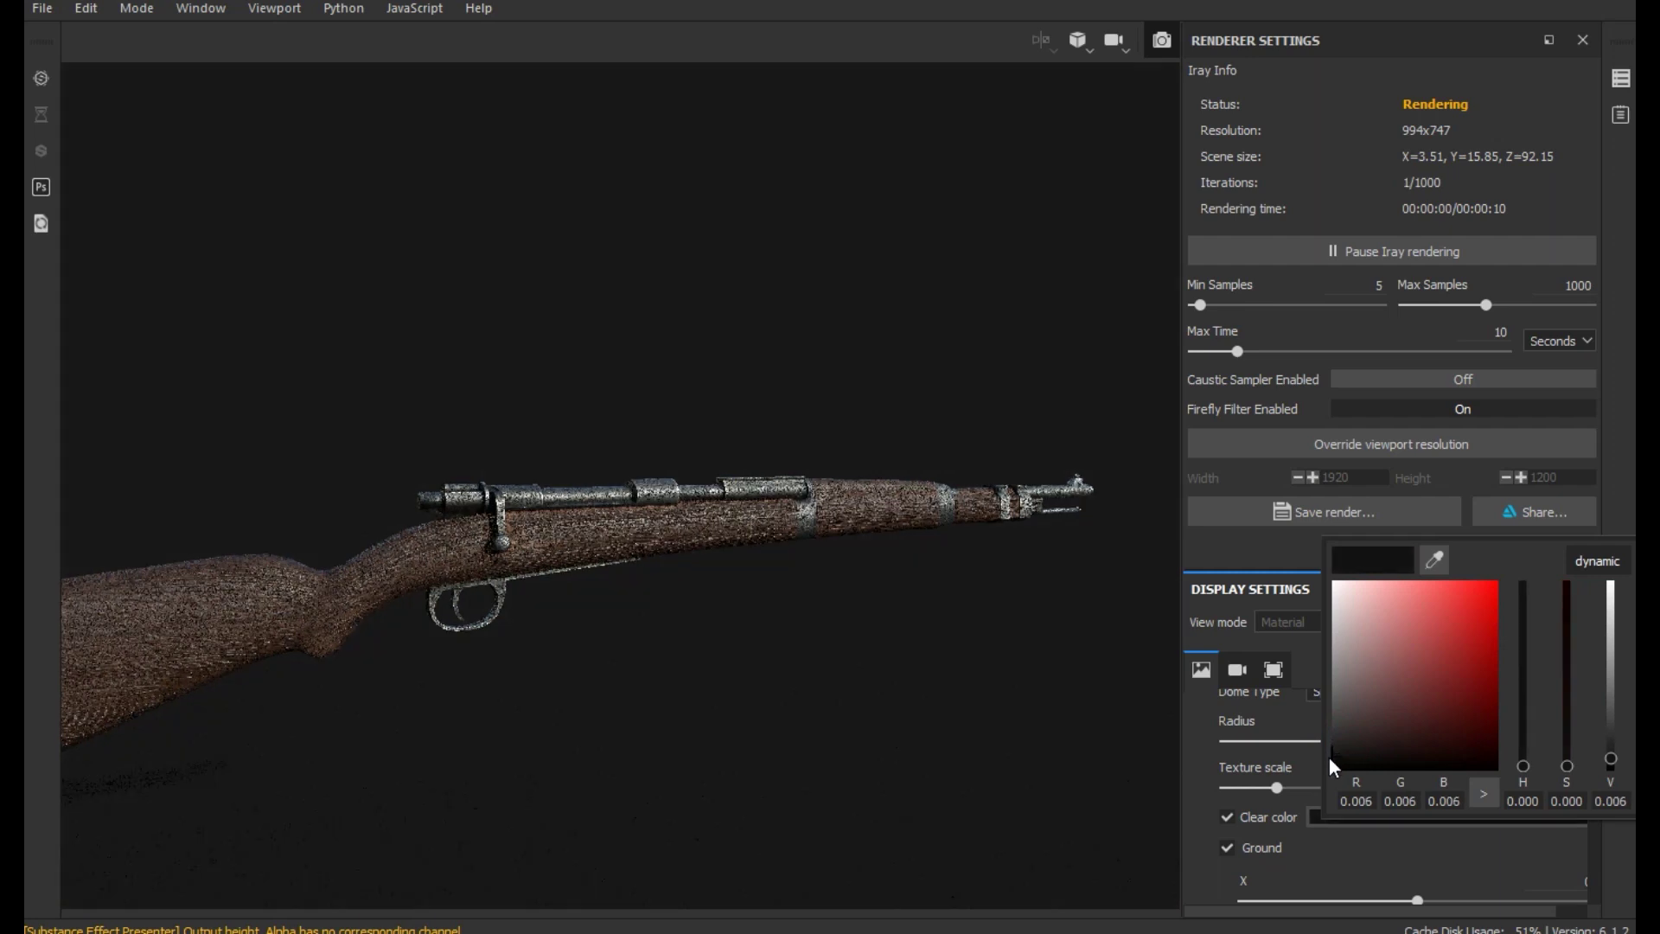
click(1088, 696)
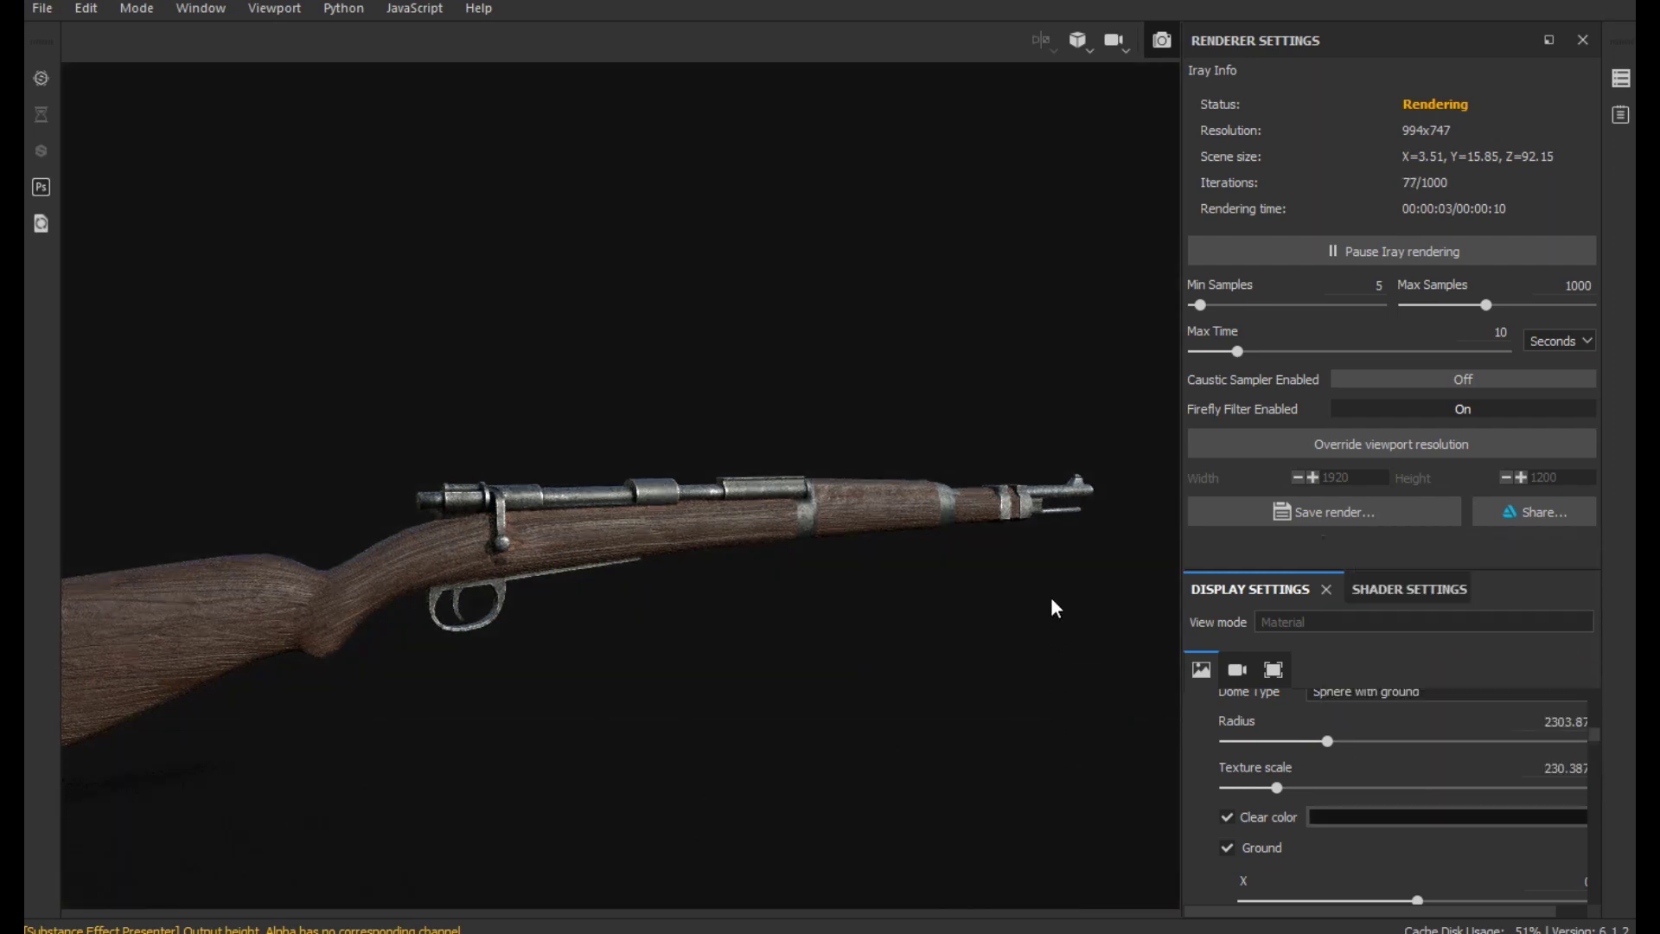
Orbit and pan the camera so the whole rifle is framed in view
alt+drag(1053, 606, 996, 597)
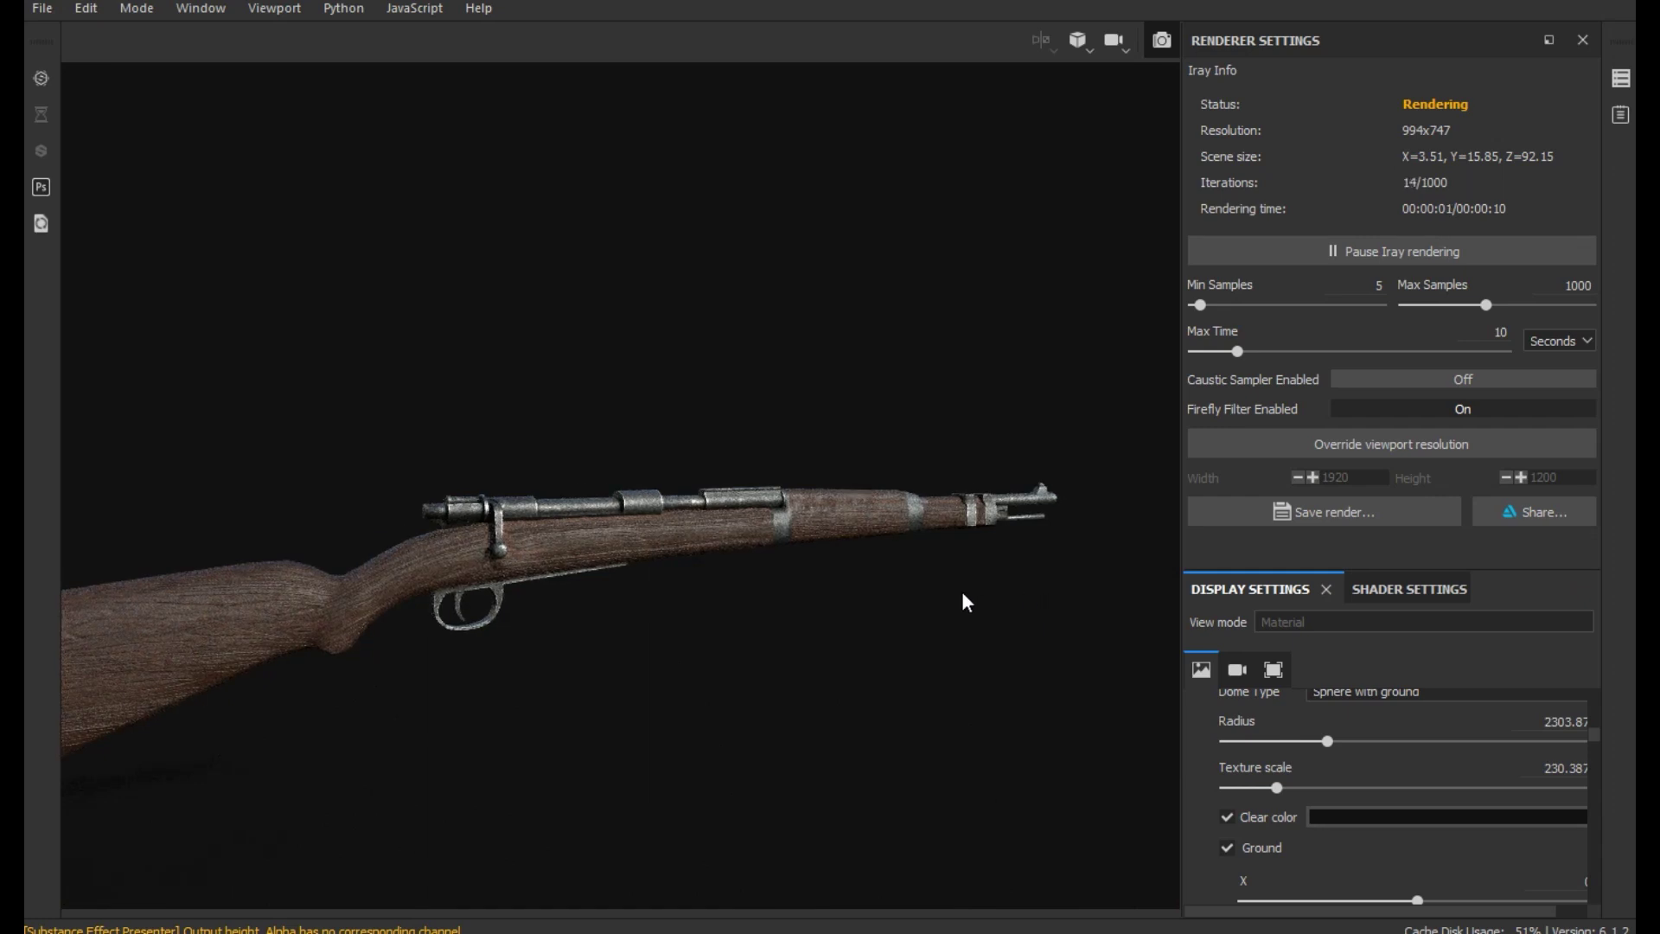
key(ctrl+alt)
alt+drag(761, 556, 771, 549)
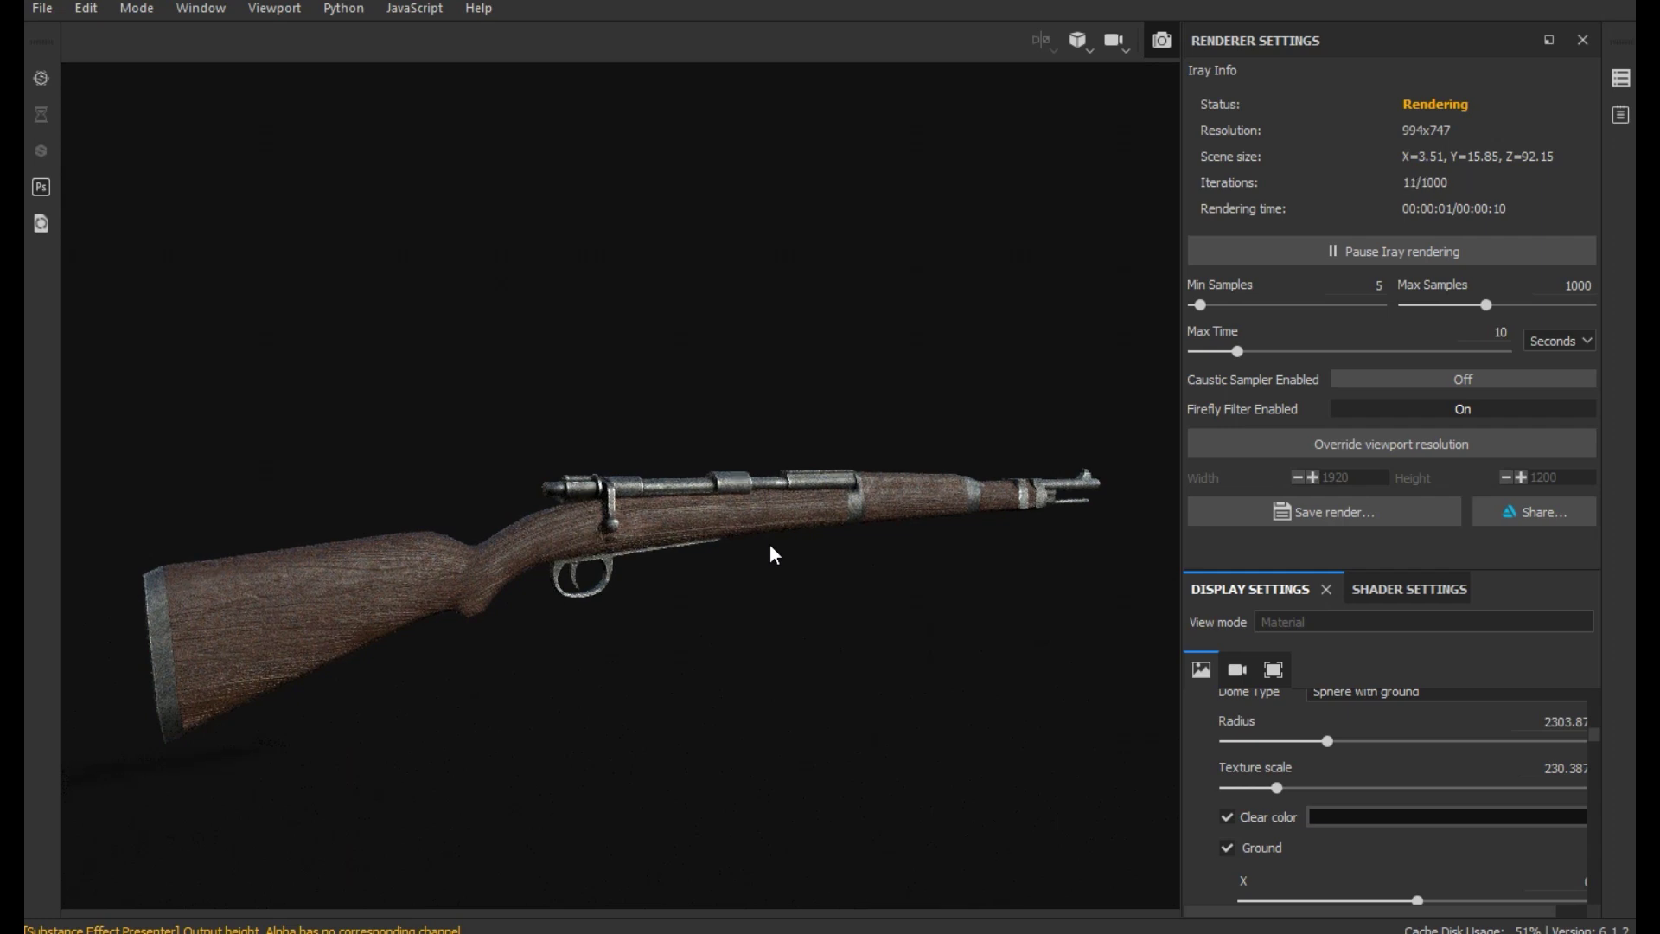
click(1318, 823)
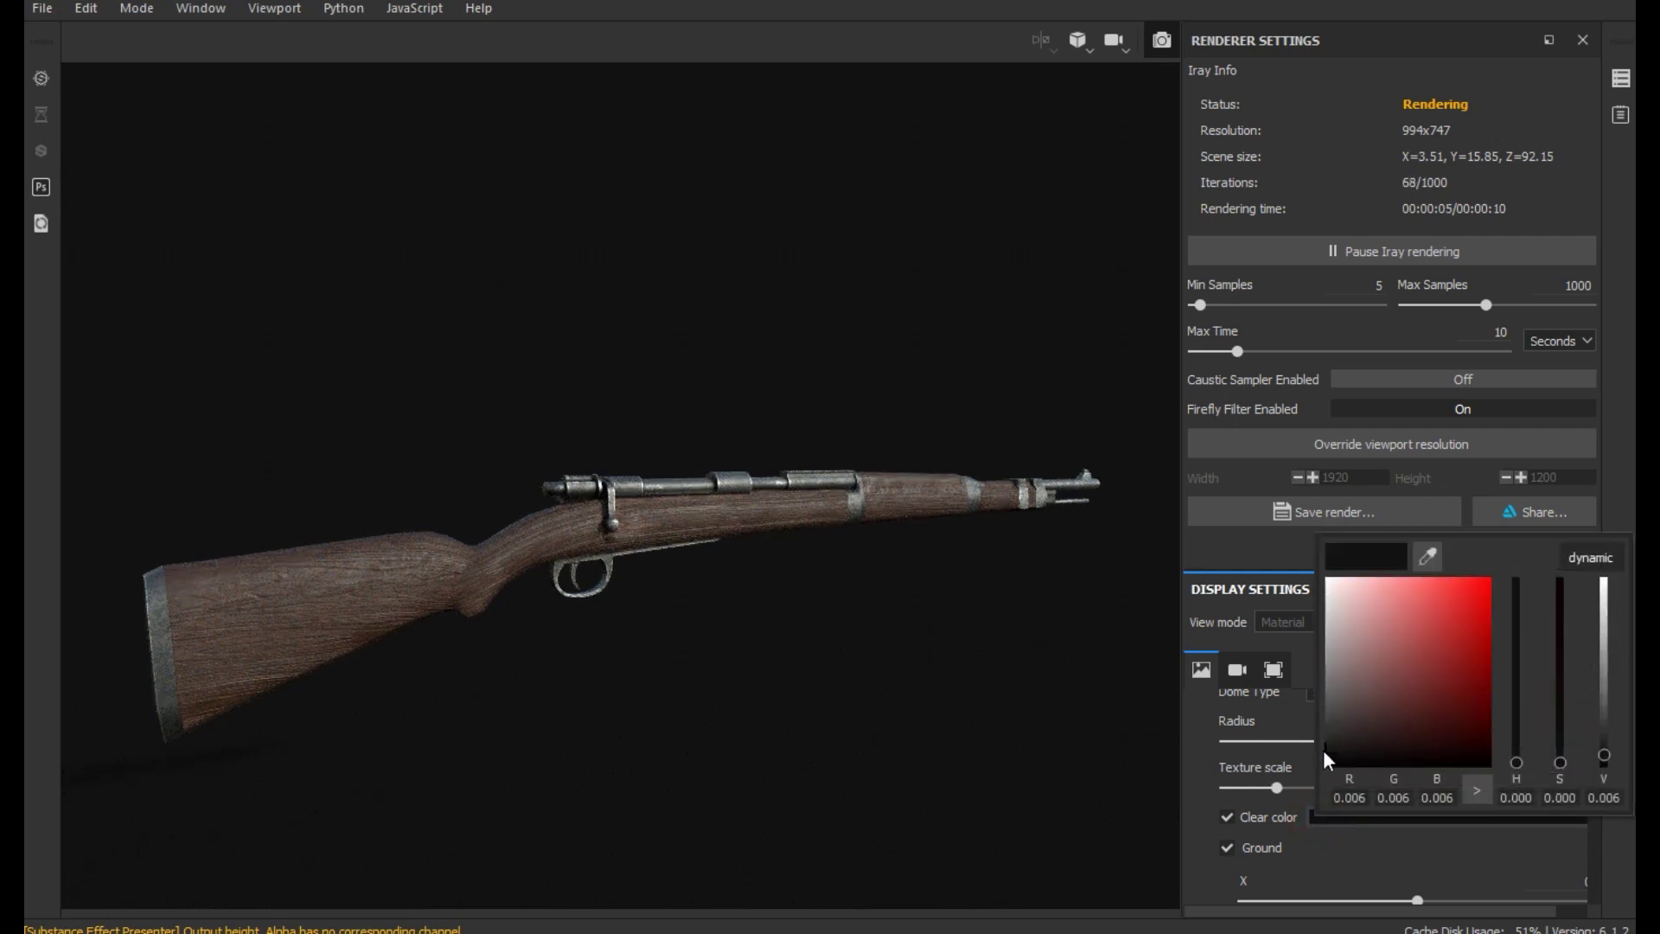
click(983, 703)
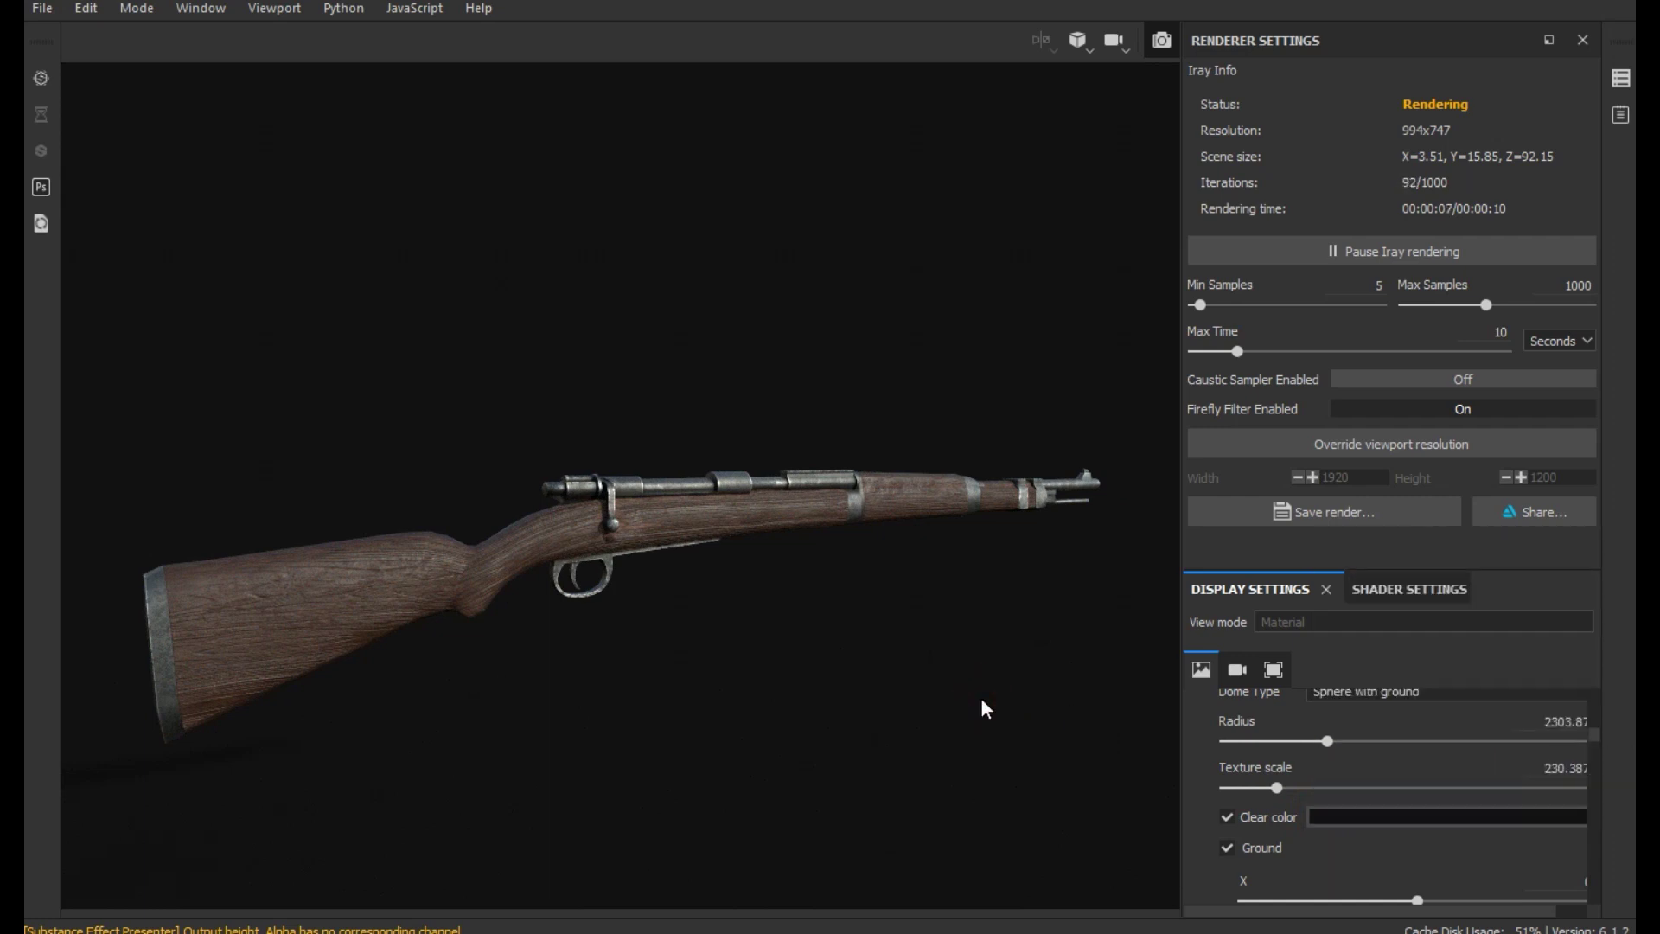
scroll(1463, 728, up, 5)
click(1446, 709)
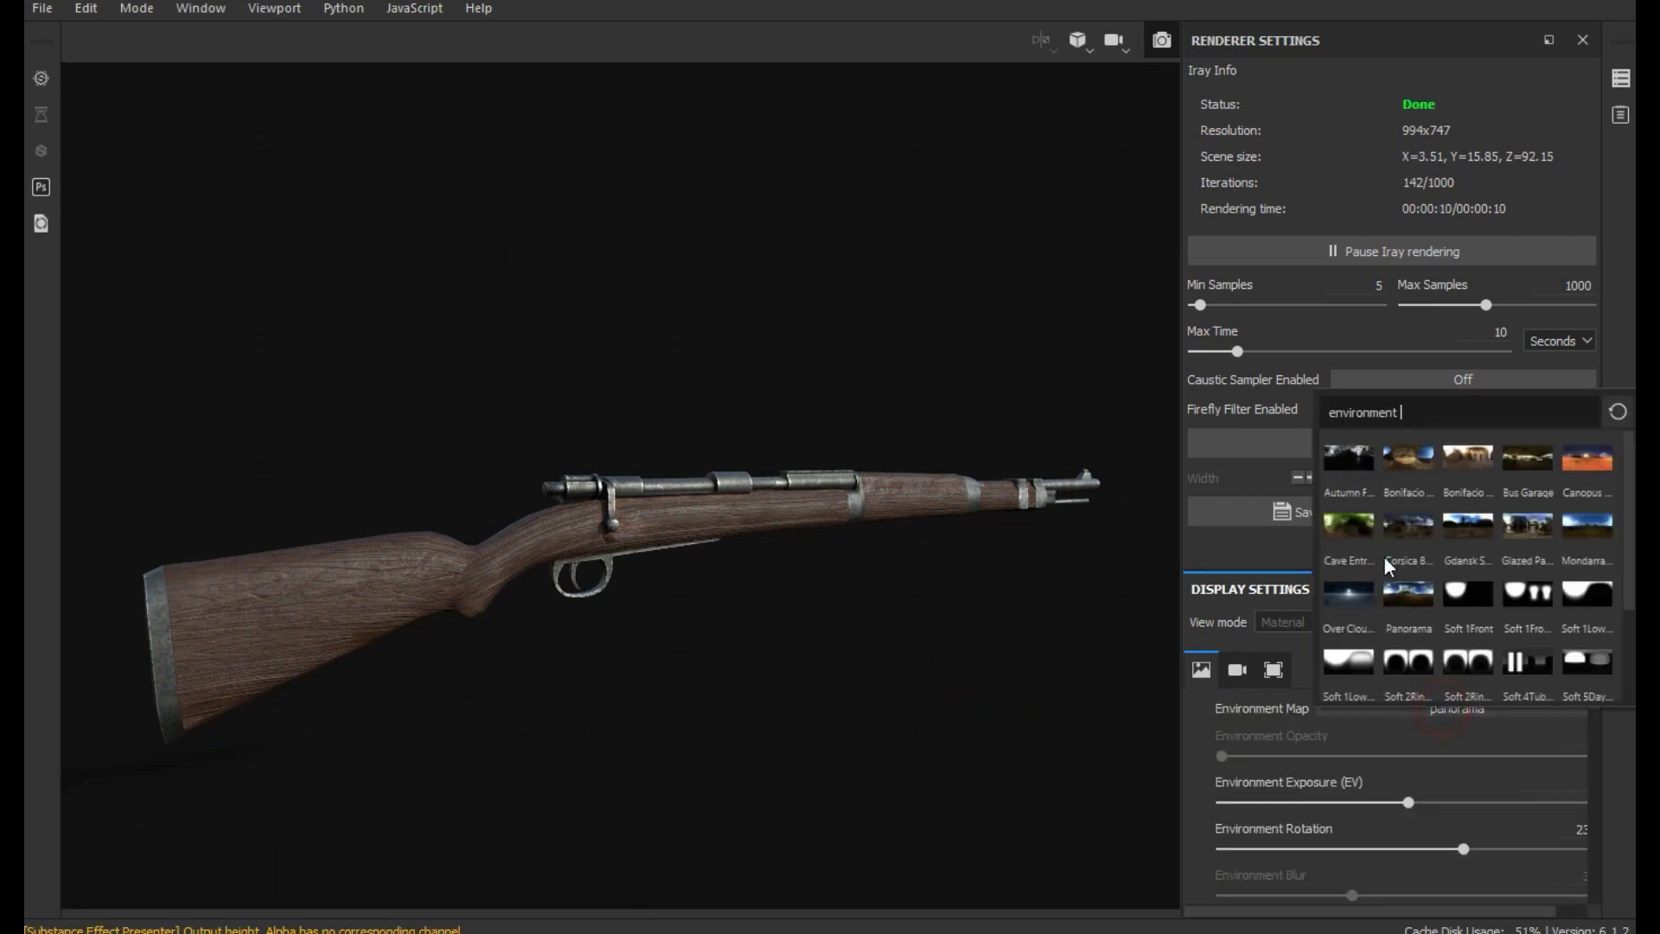
Use the Autumn Forest environment map with Environment Rotation set to 10
click(1347, 458)
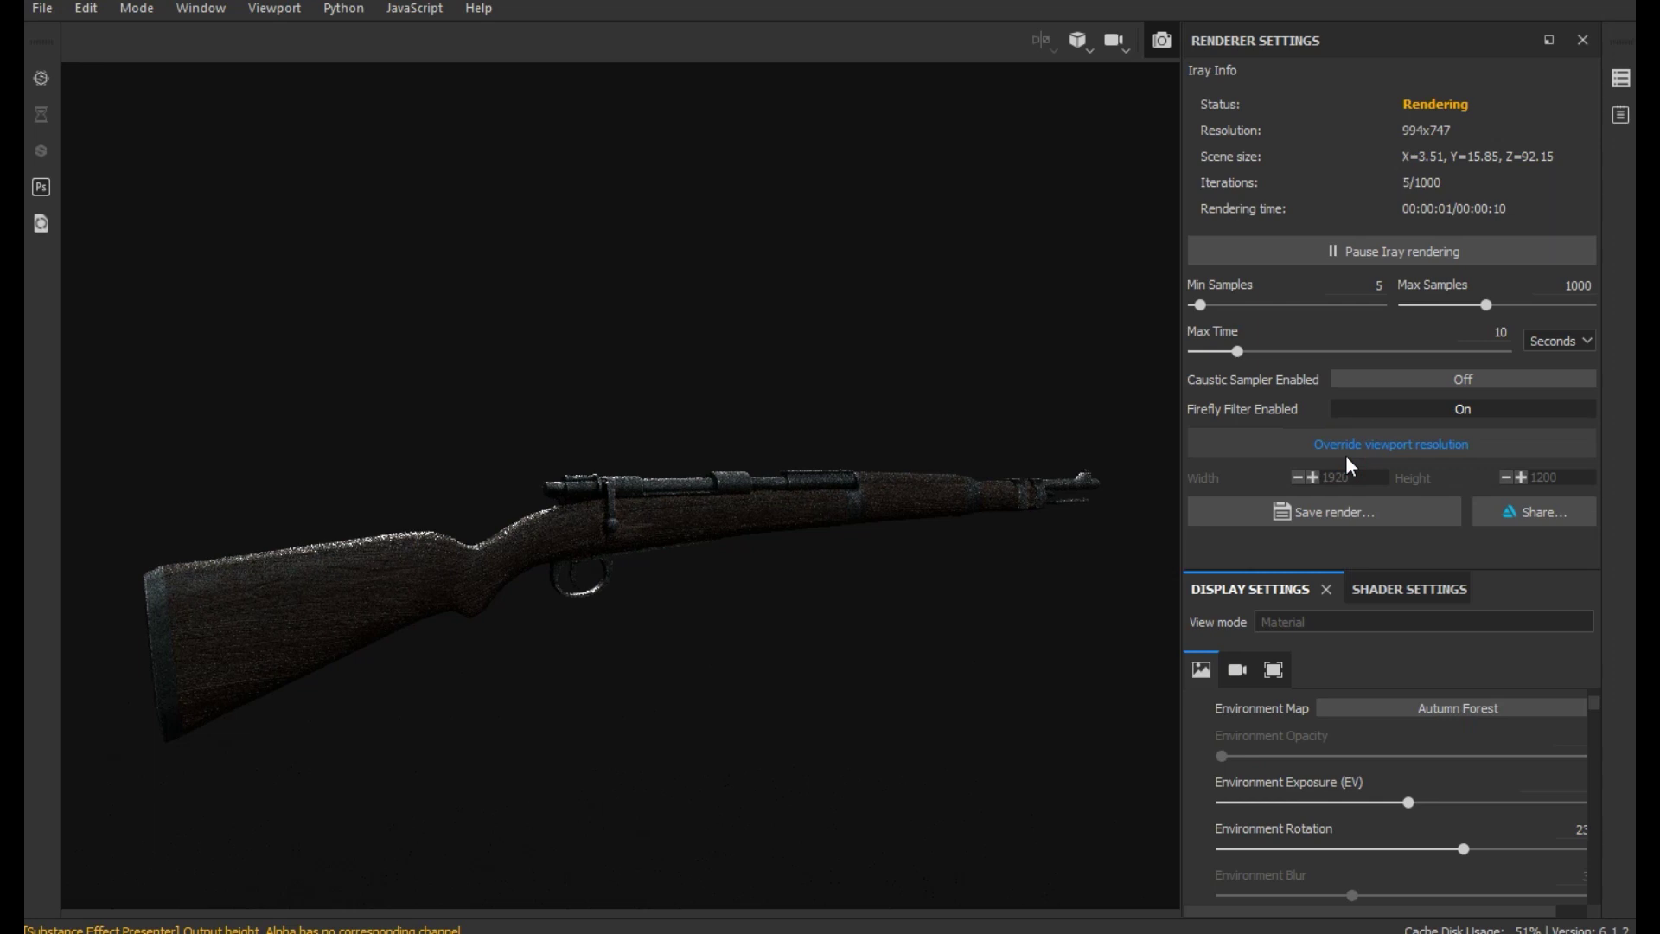
drag(1492, 854, 1564, 853)
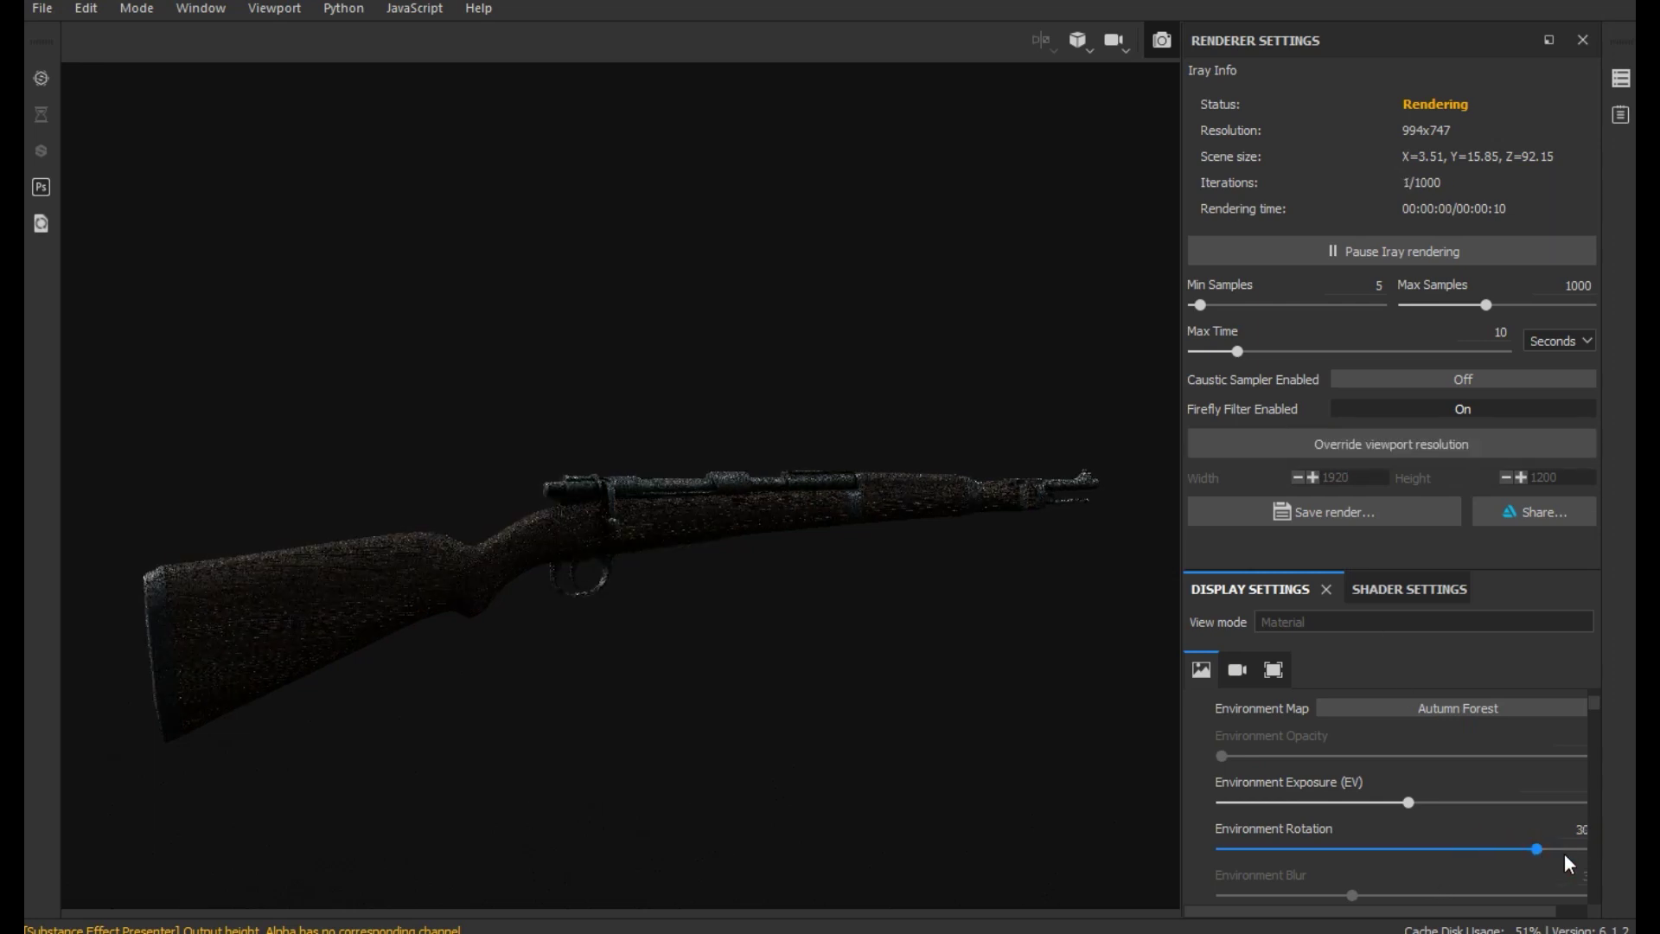
click(1278, 852)
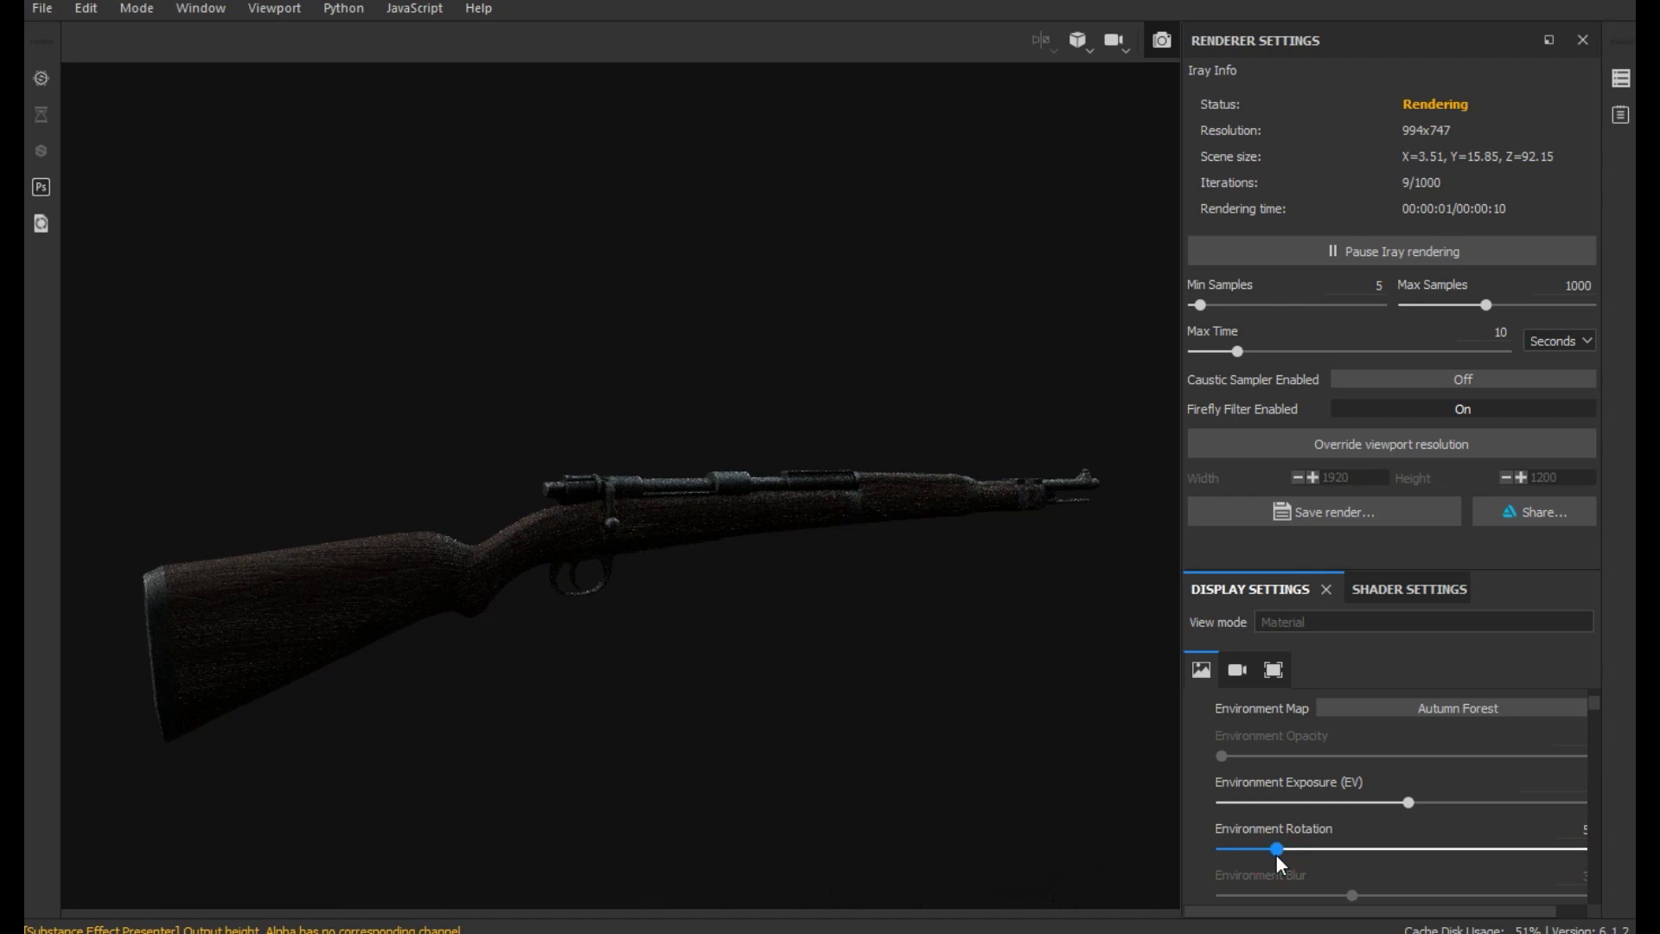
click(1309, 853)
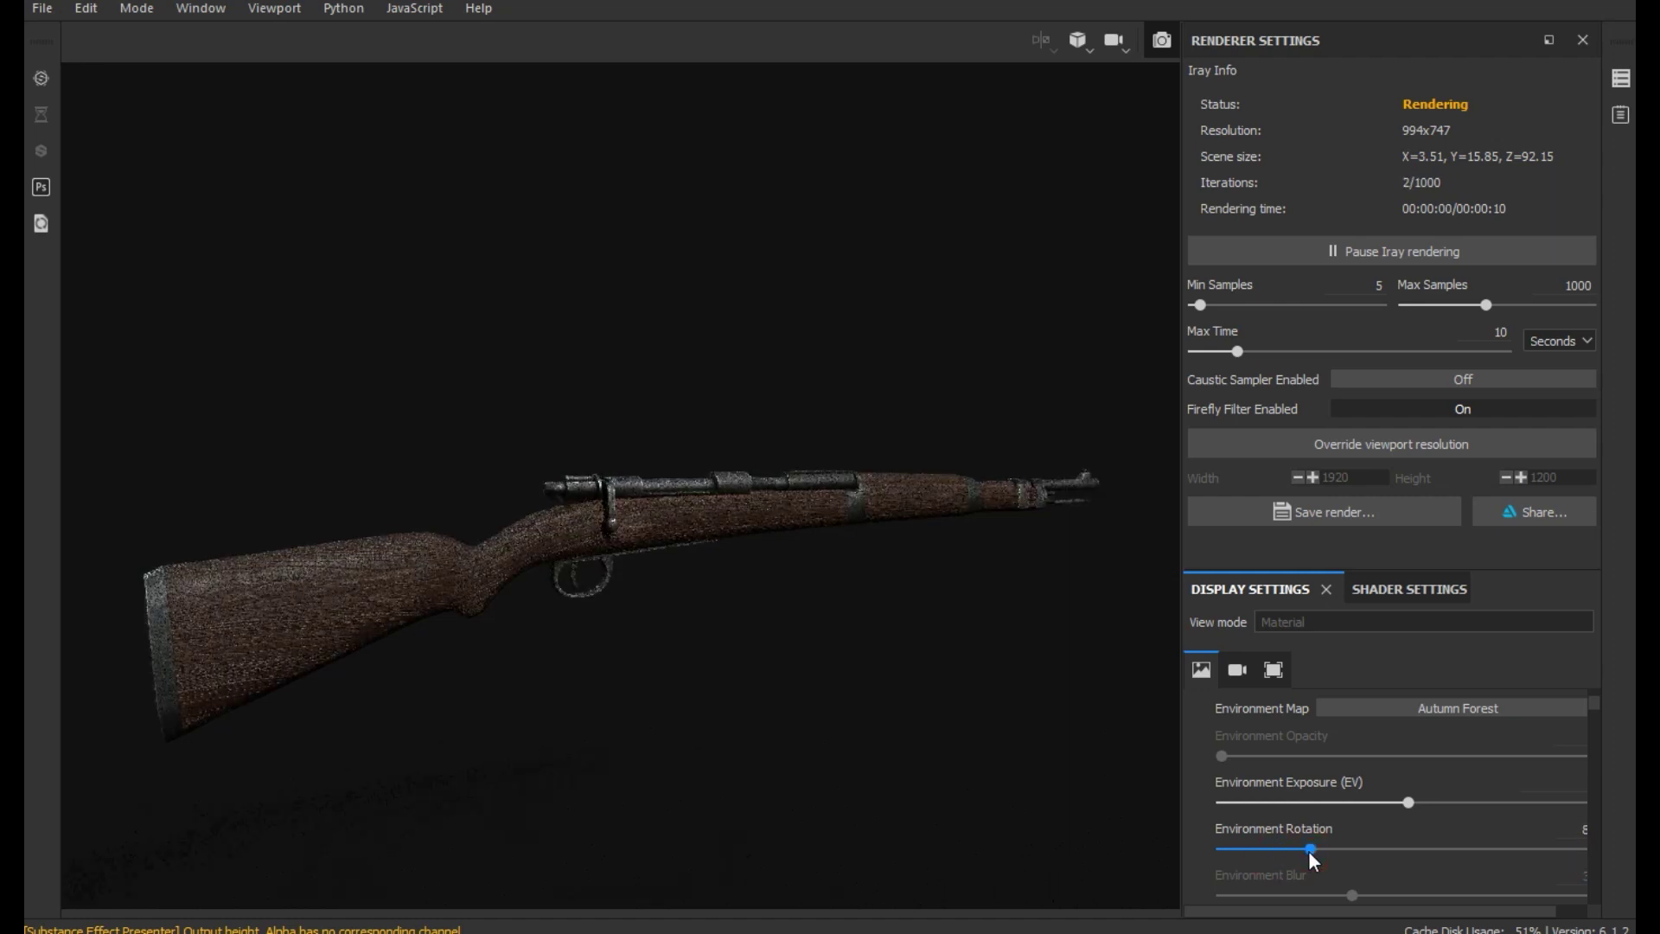
click(1328, 848)
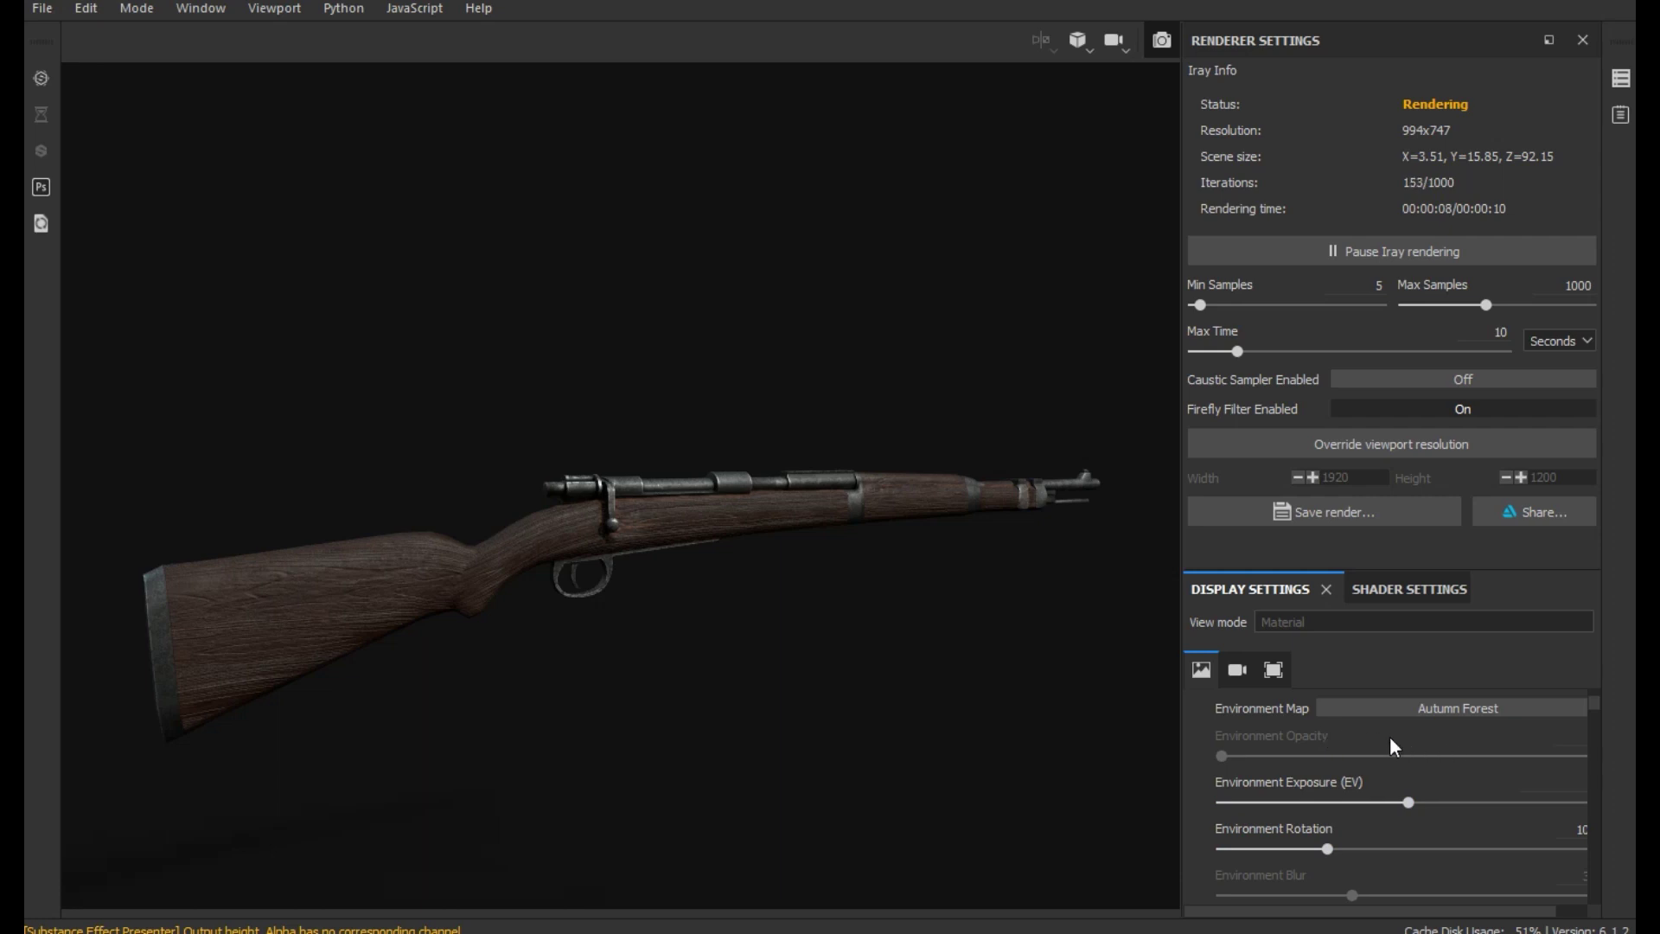
Set the ground plane Y offset to -19.352, then switch the ground plane off
scroll(1385, 825, down, 2)
scroll(1385, 825, down, 3)
scroll(1380, 826, down, 2)
scroll(1373, 826, down, 2)
scroll(1388, 818, down, 2)
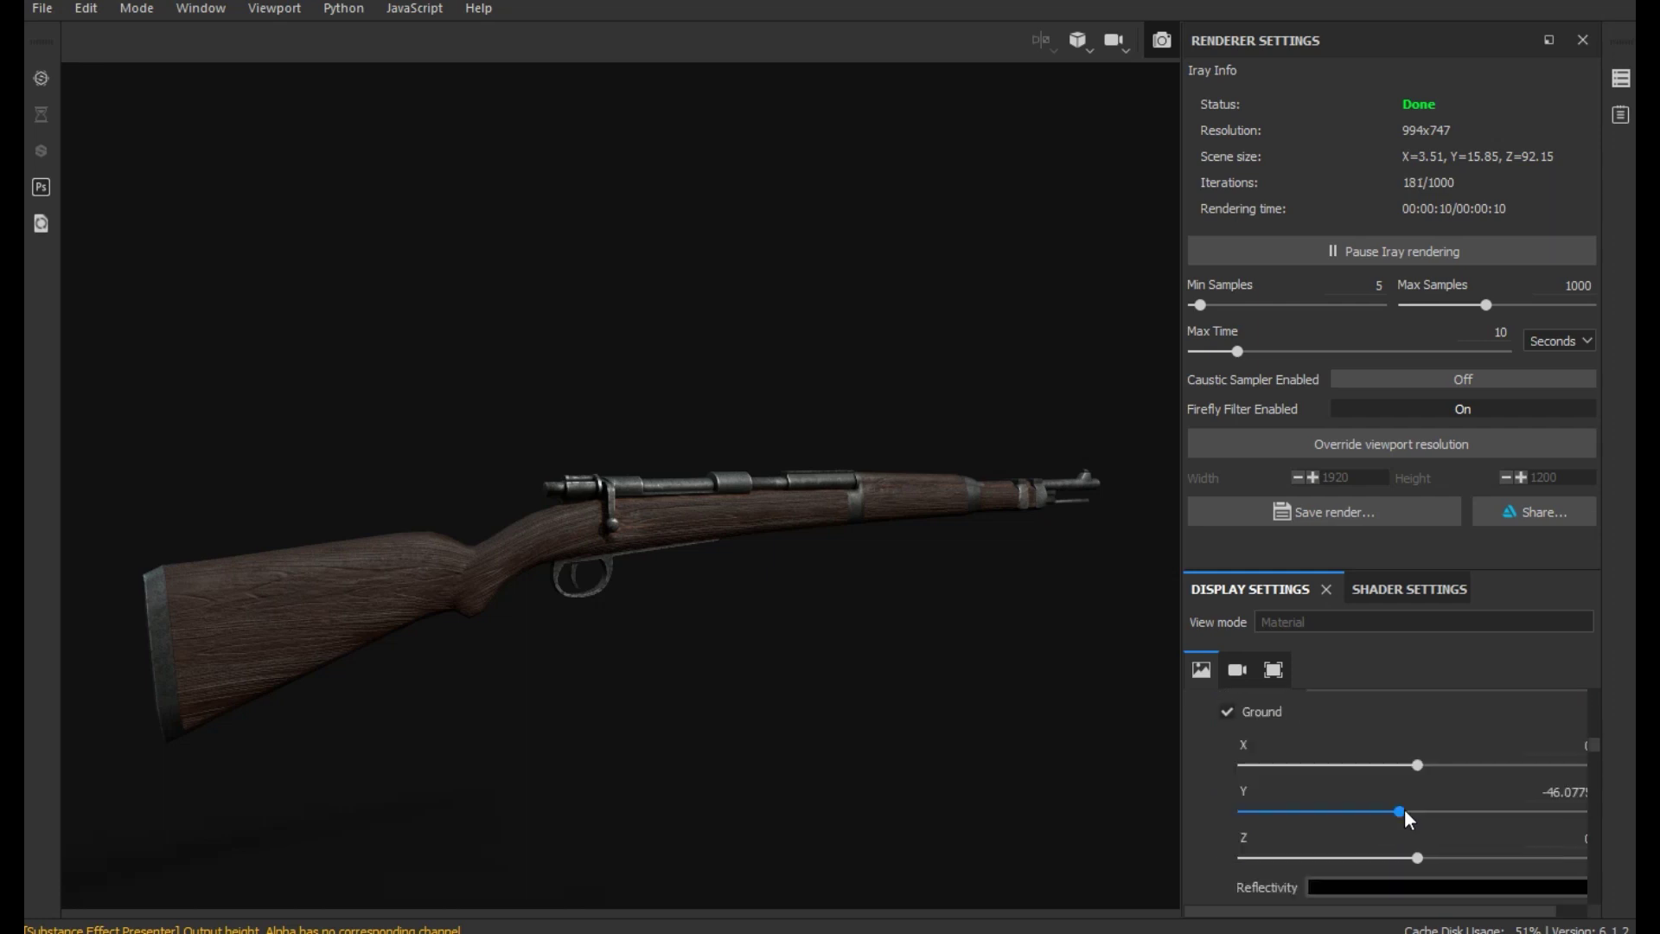
click(1412, 811)
click(1428, 811)
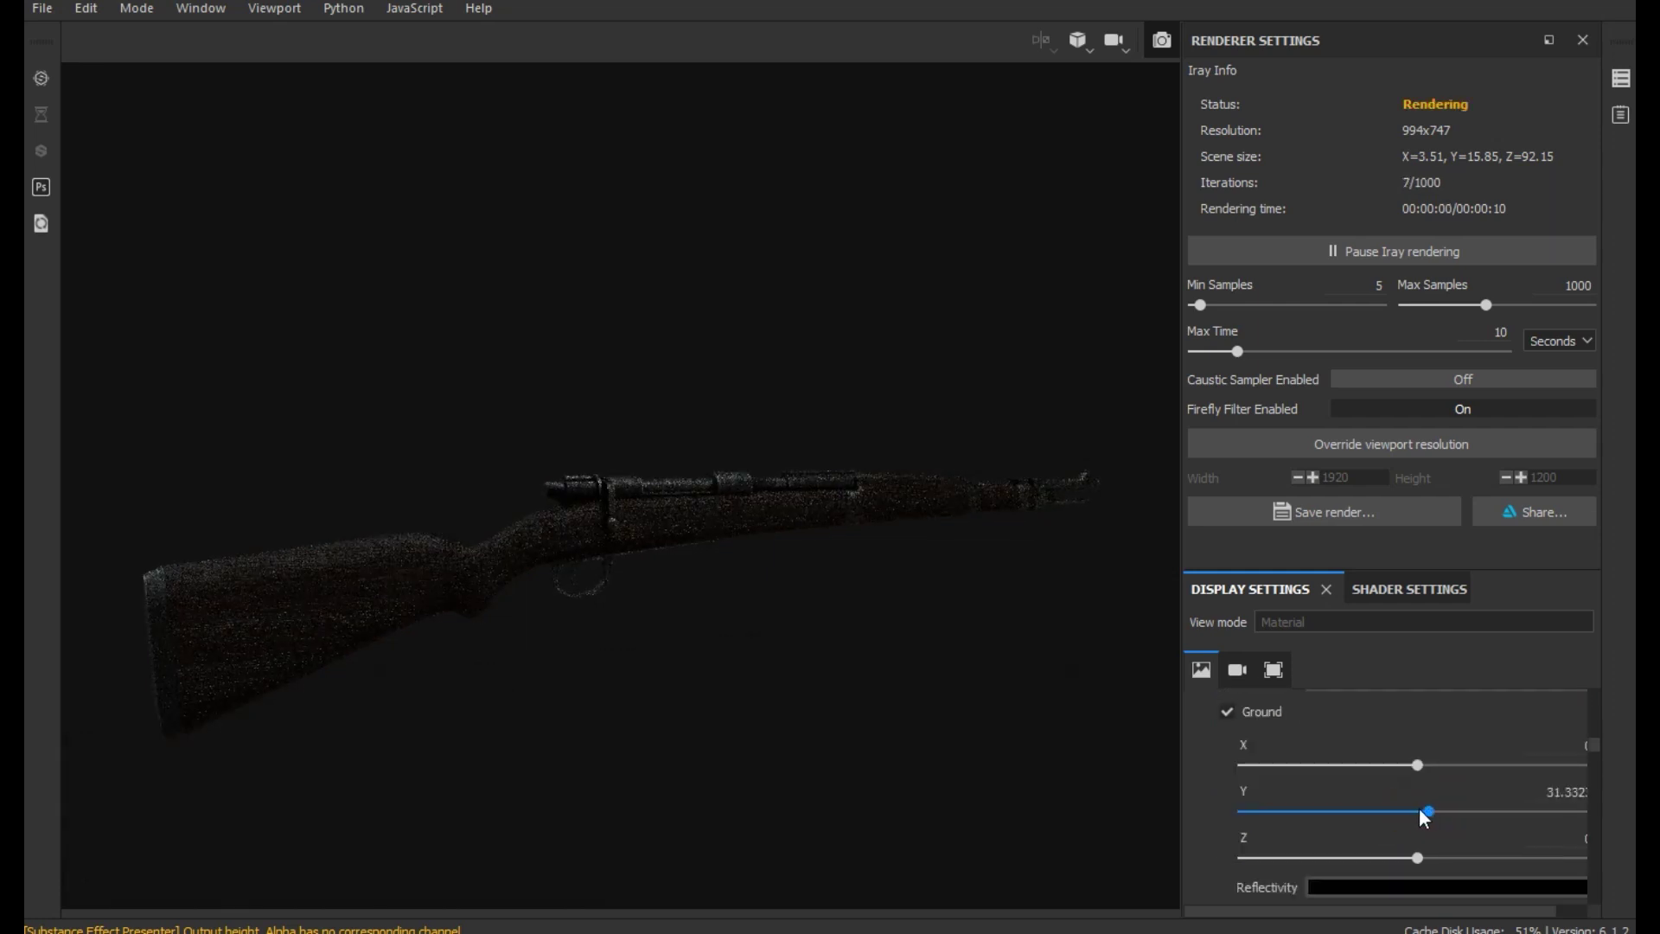
click(1417, 811)
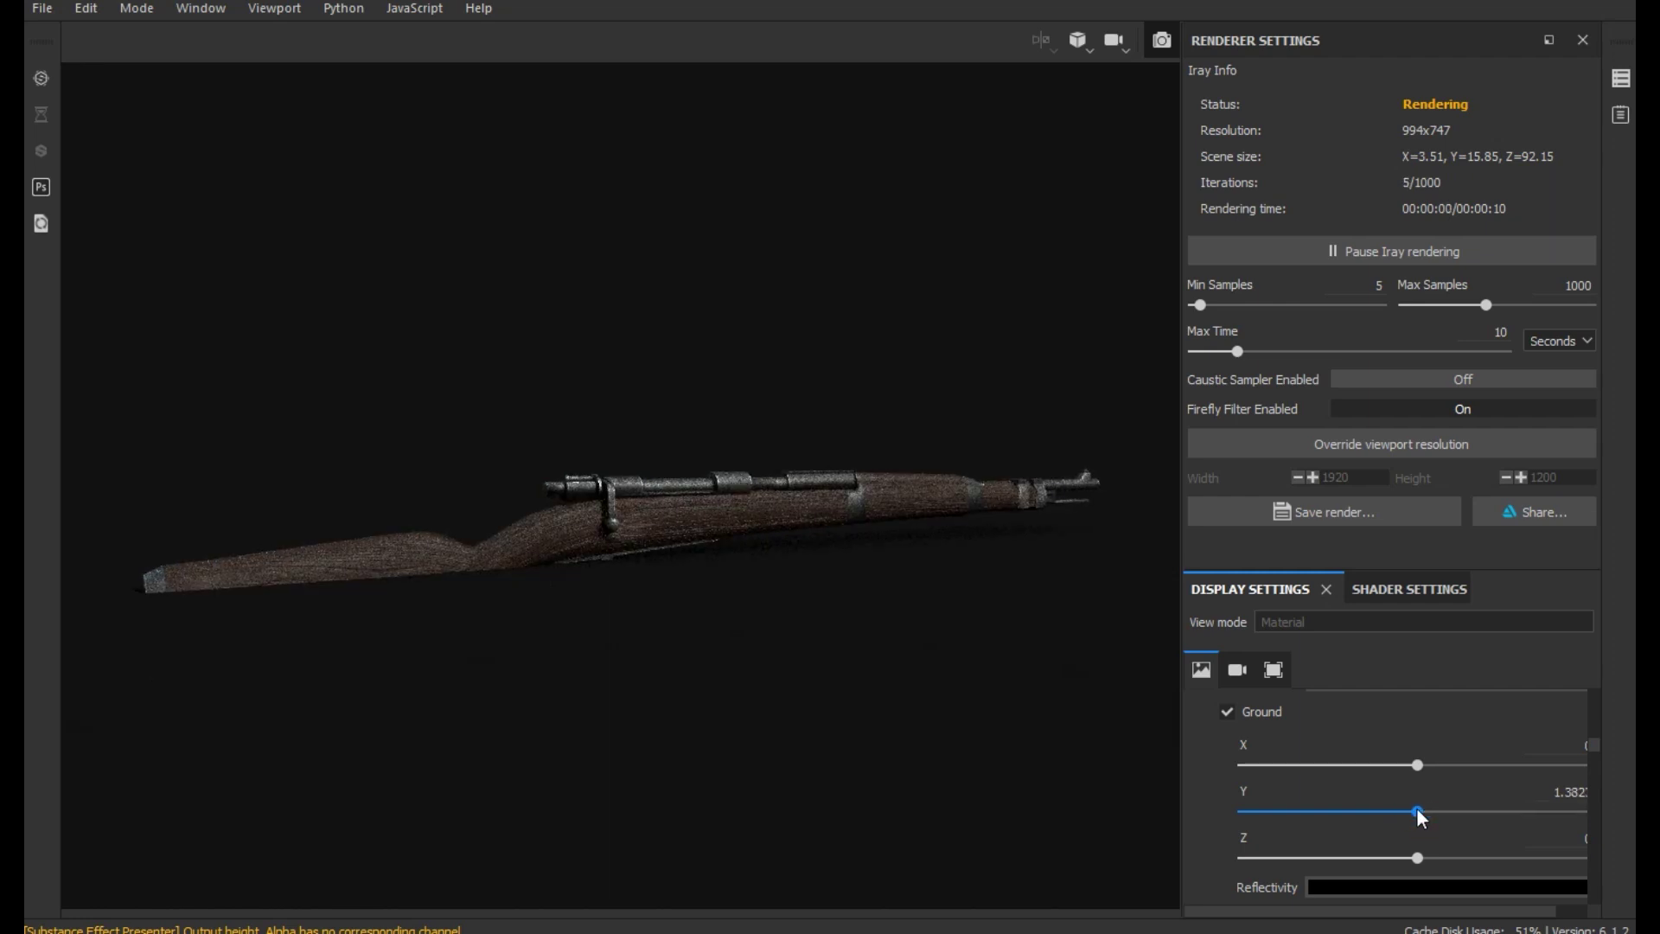
click(1409, 811)
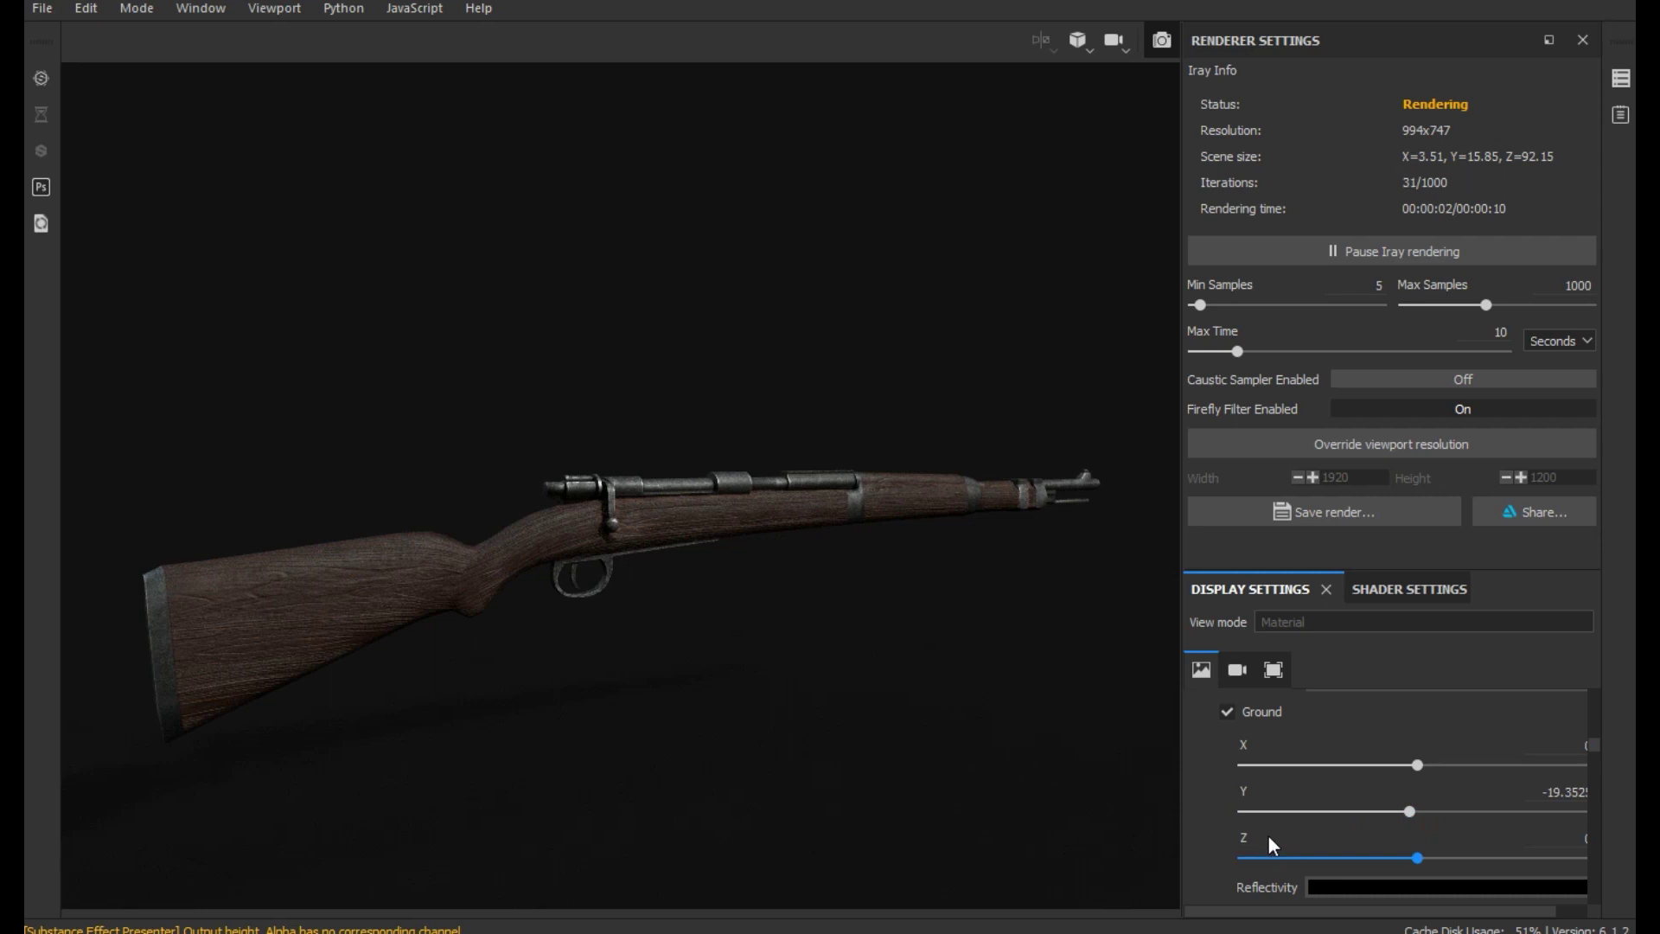
scroll(1285, 848, up, 3)
scroll(1285, 842, down, 1)
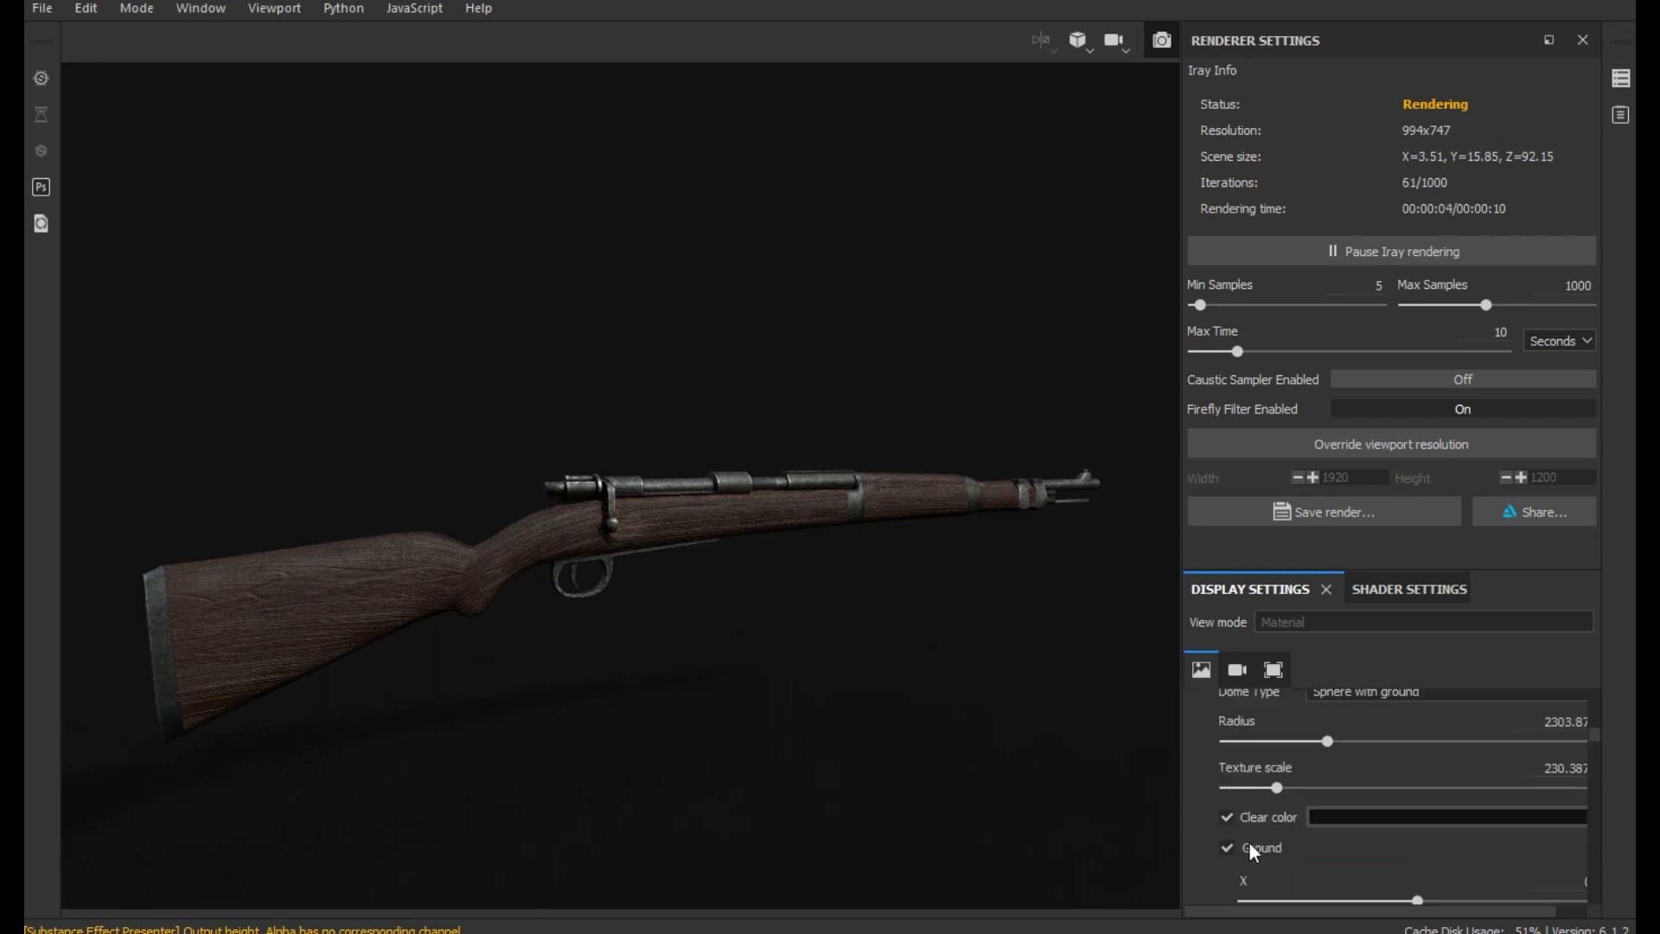
scroll(1259, 776, down, 1)
click(1259, 779)
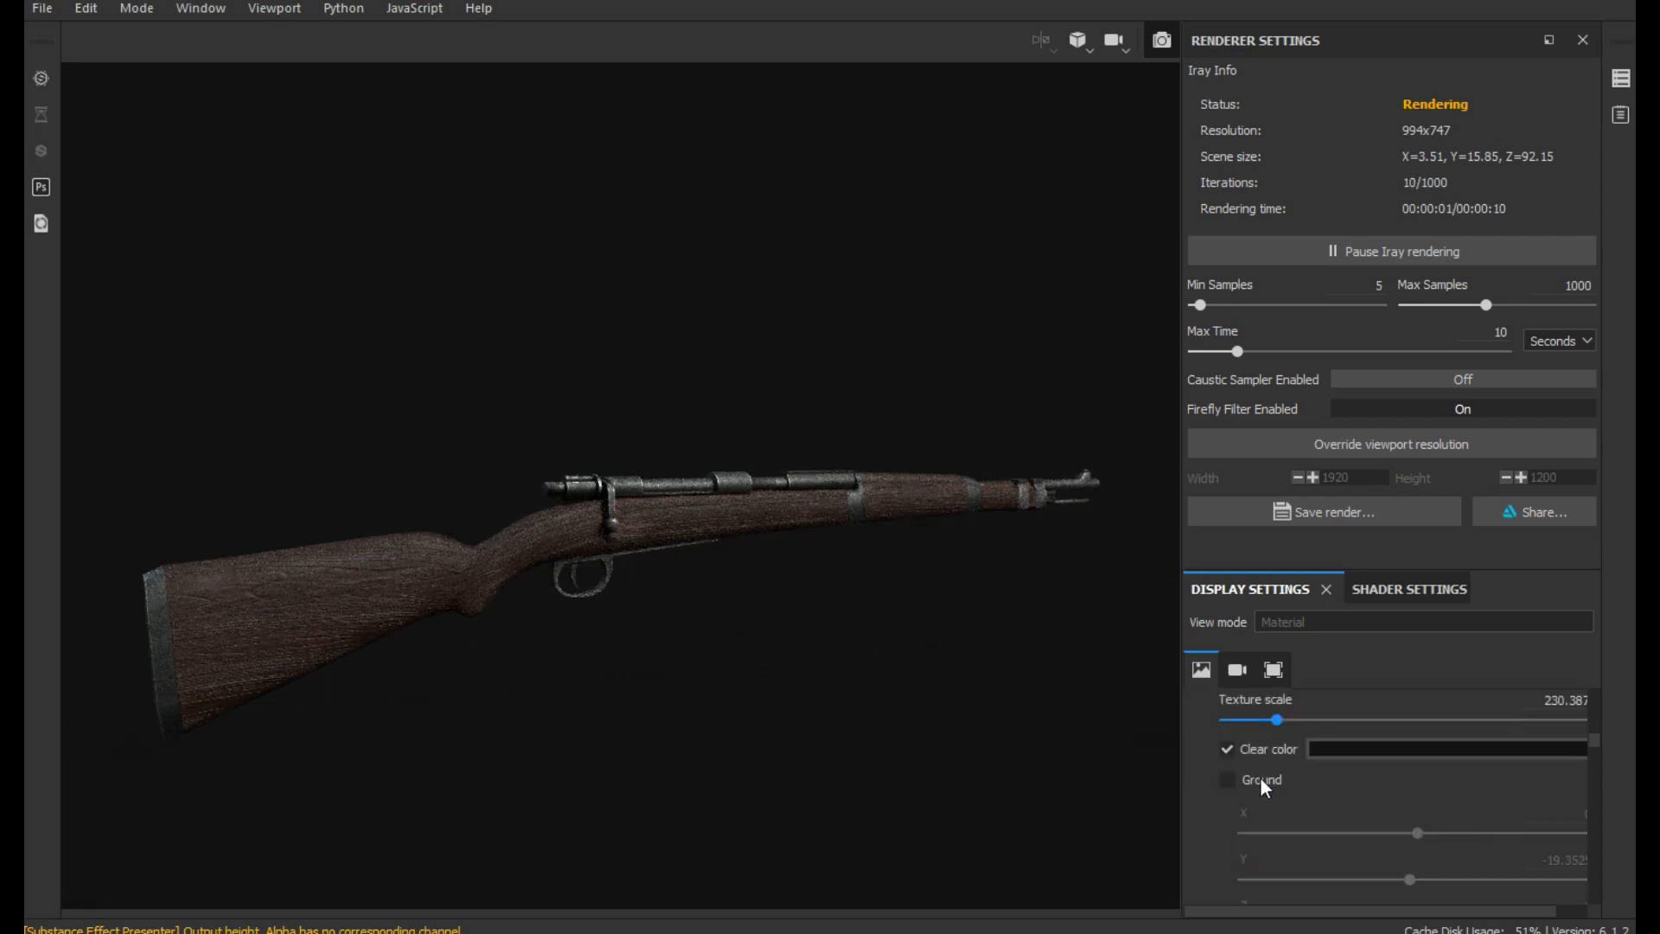
Make the Clear color background slightly darker
click(1336, 758)
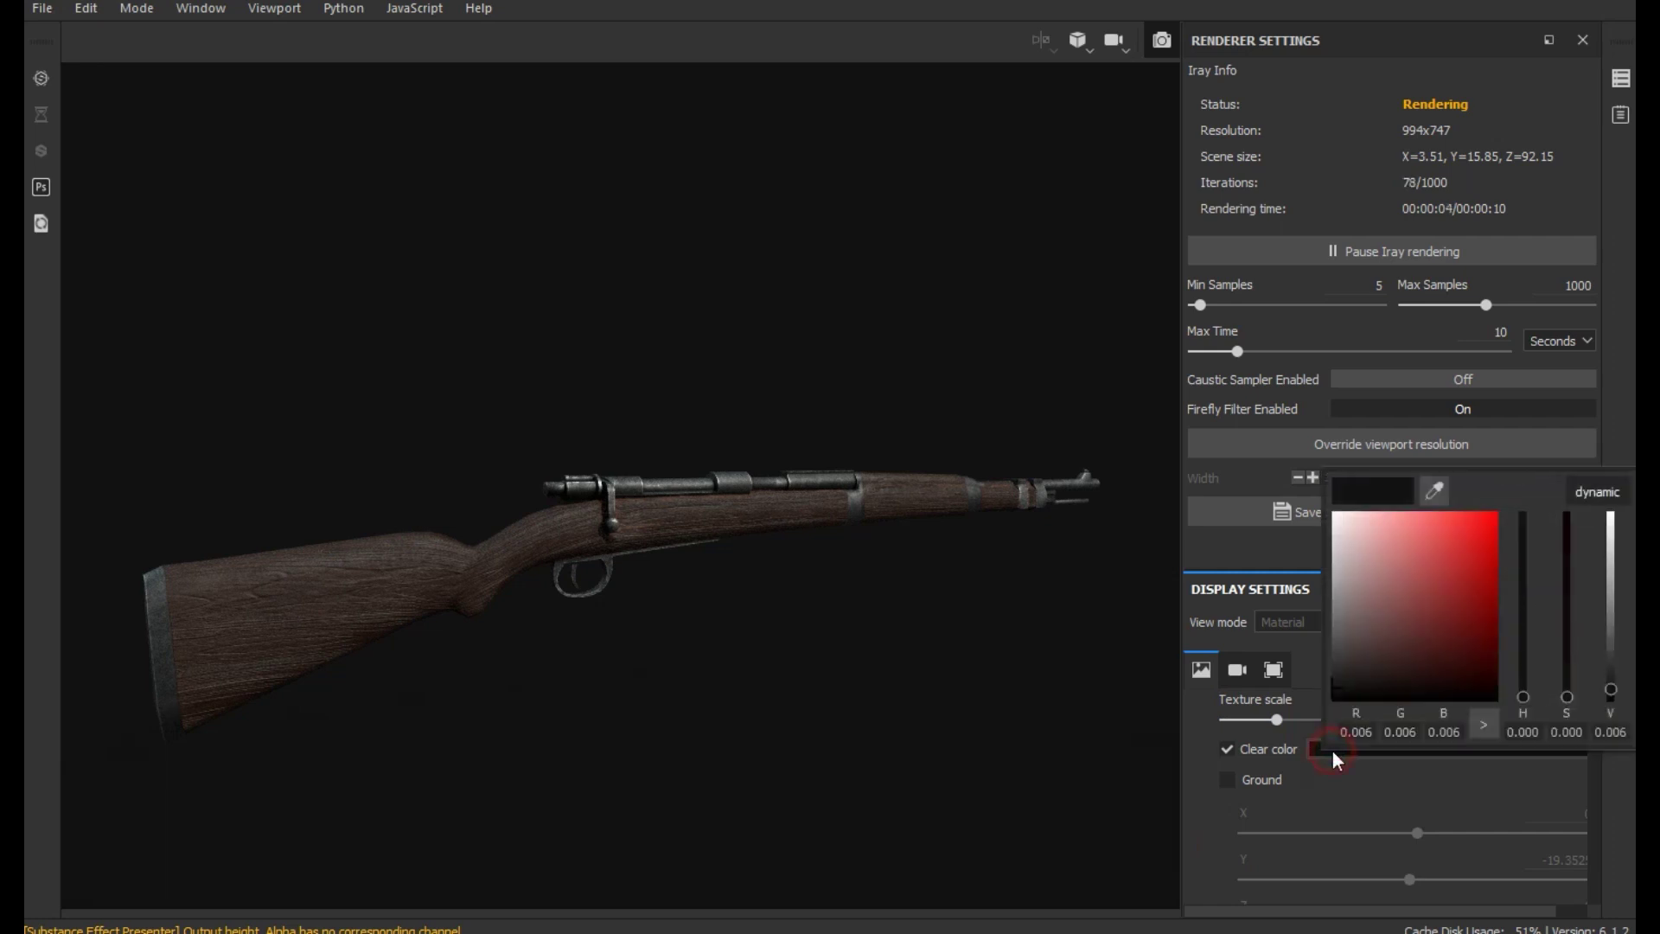
click(1336, 693)
click(1005, 703)
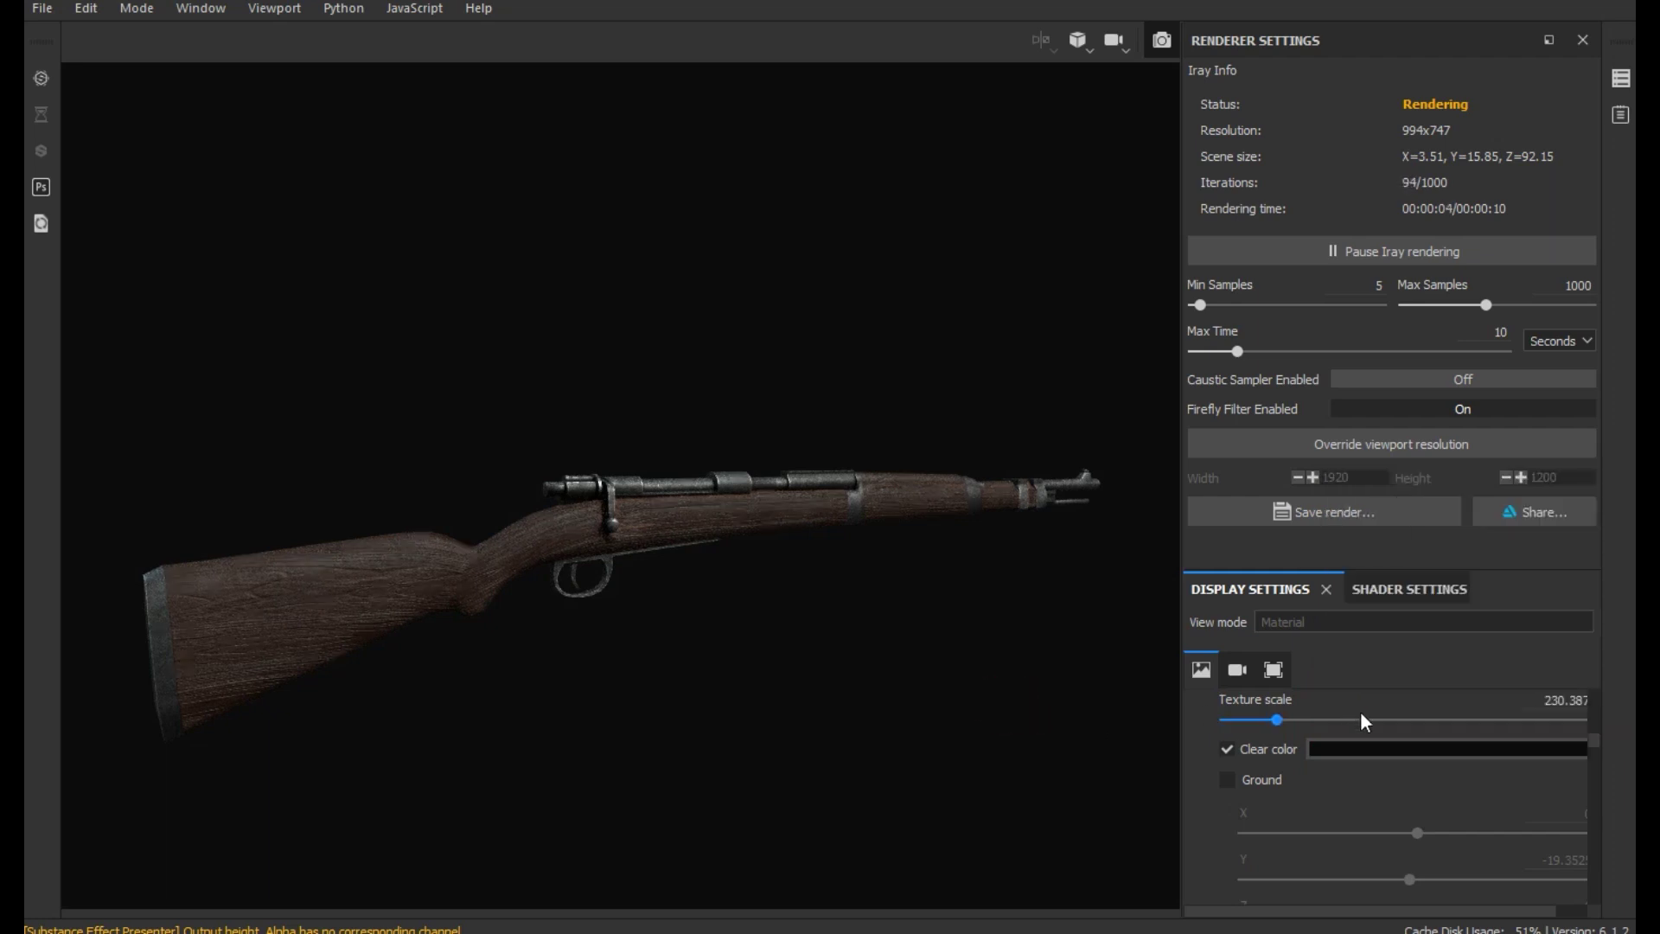
scroll(1416, 785, down, 3)
scroll(1416, 787, down, 2)
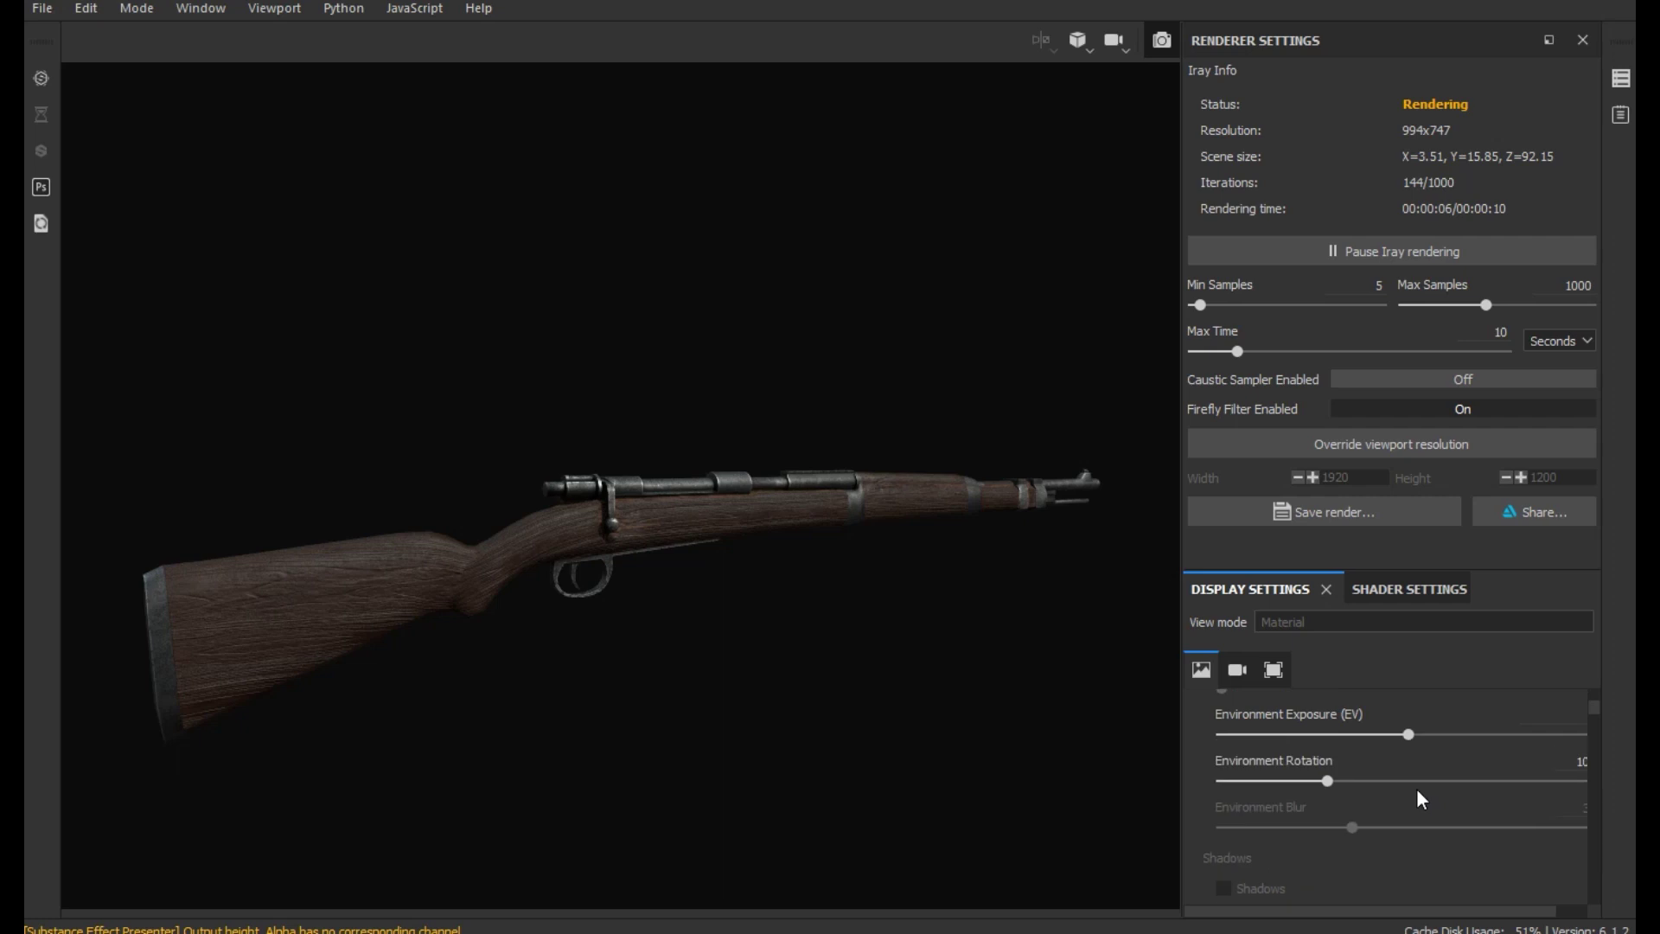
scroll(1418, 791, up, 2)
Keep Environment Rotation at 10 and raise Iray Min Samples to 46
drag(1345, 848, 1382, 850)
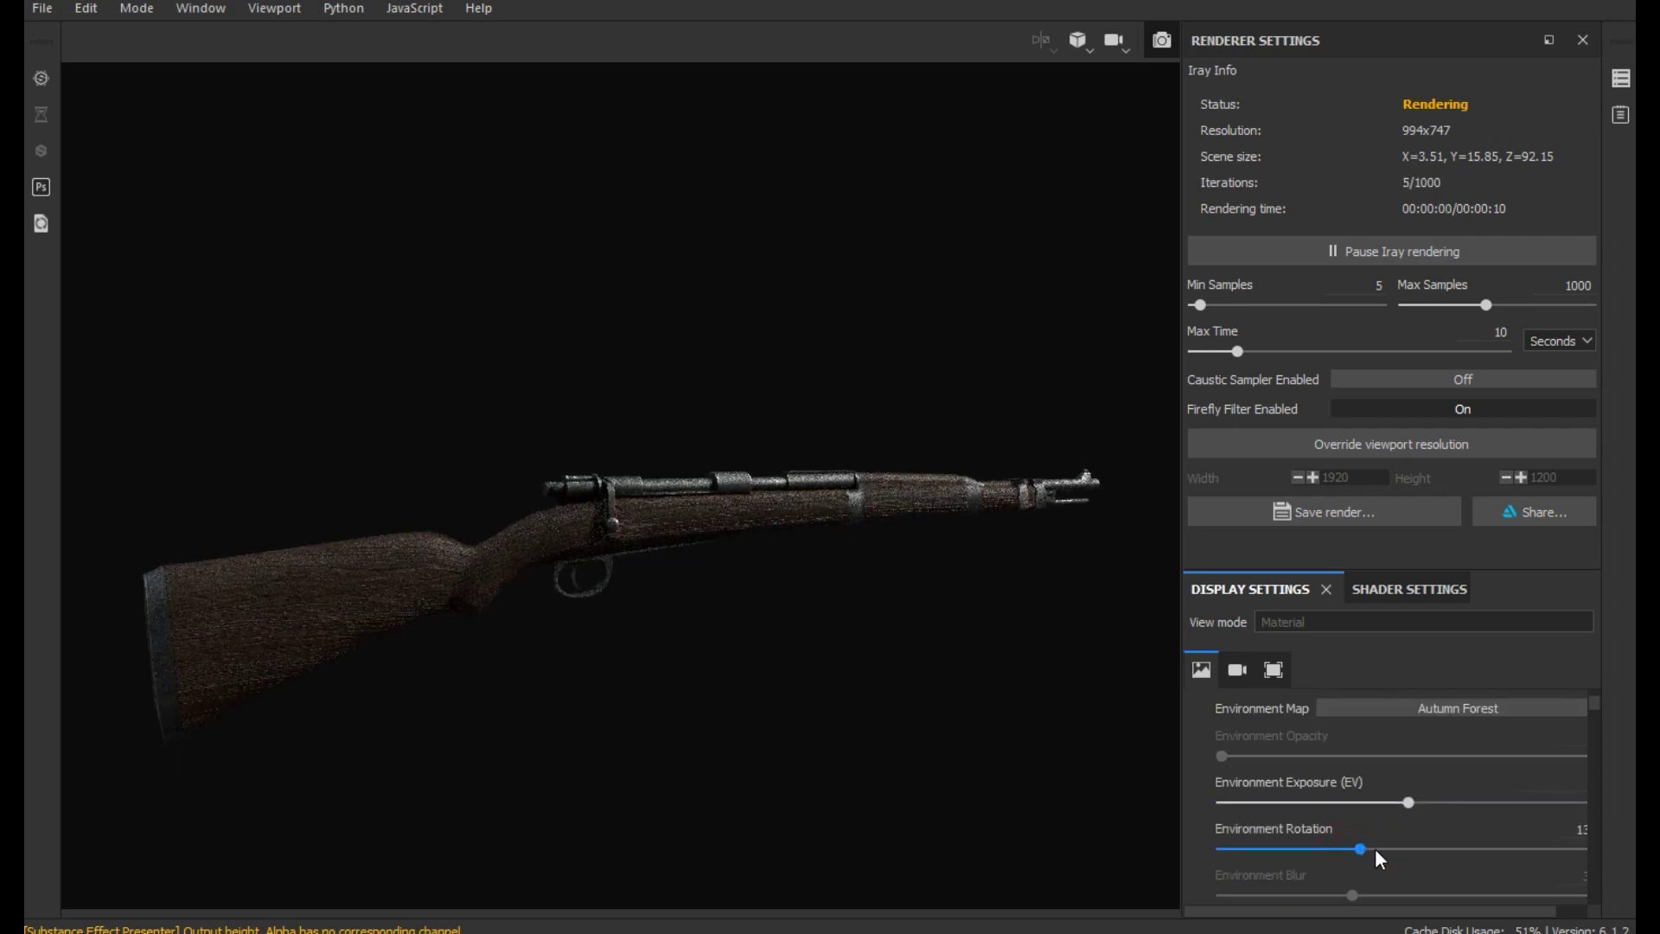
click(1293, 847)
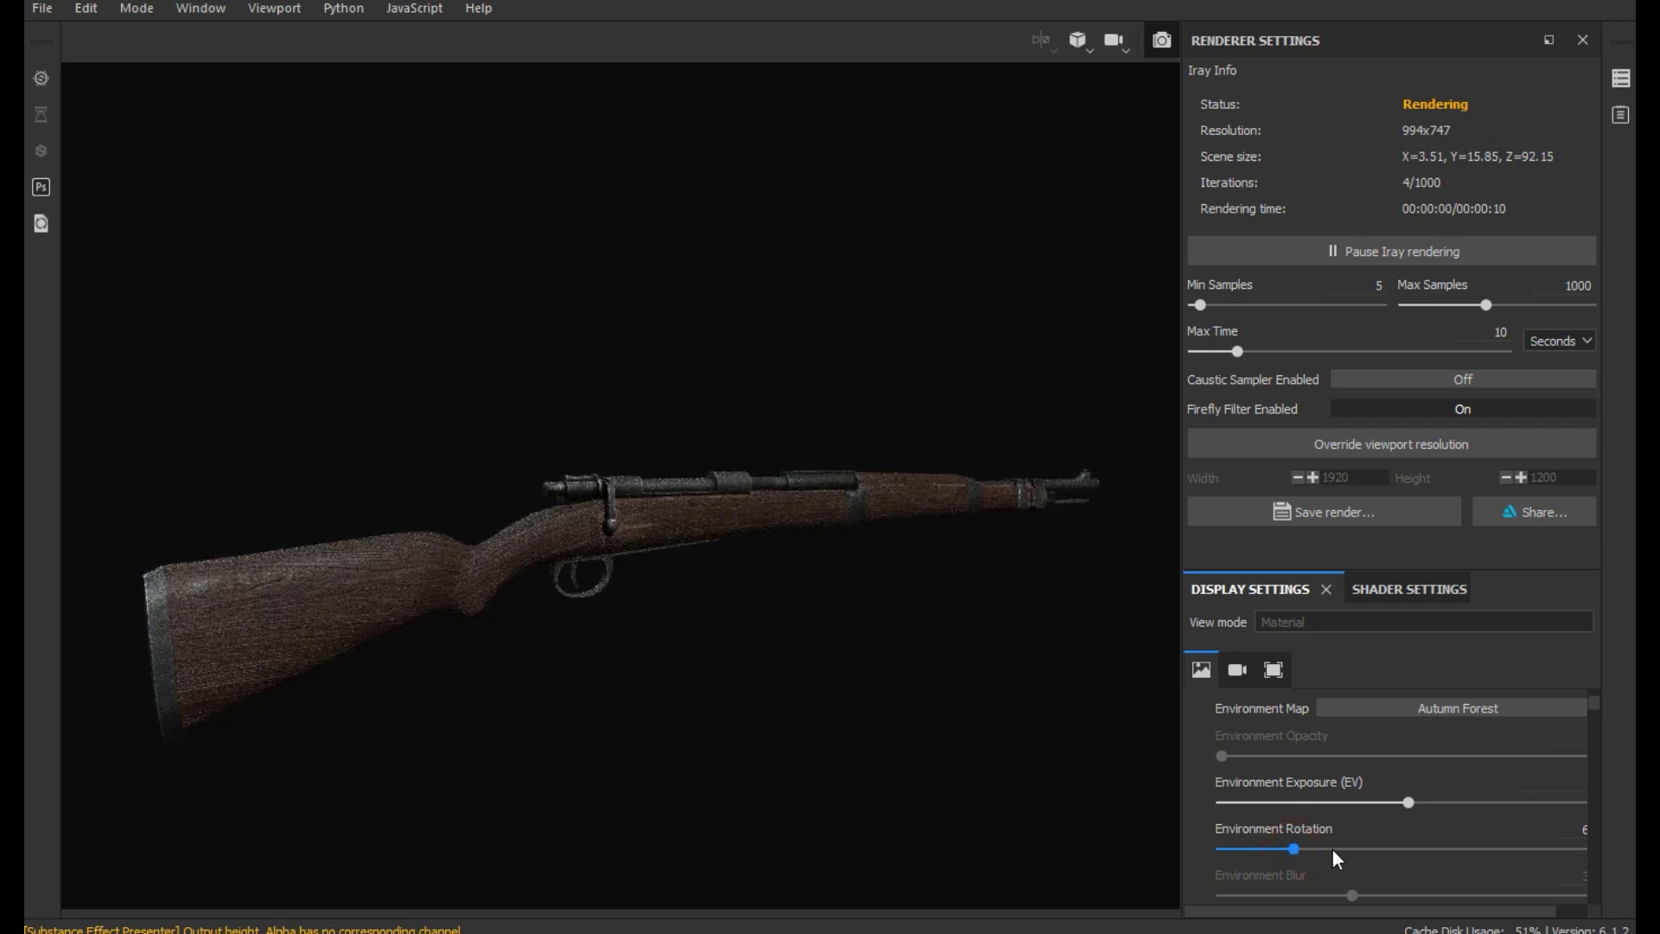
drag(1350, 849, 1334, 850)
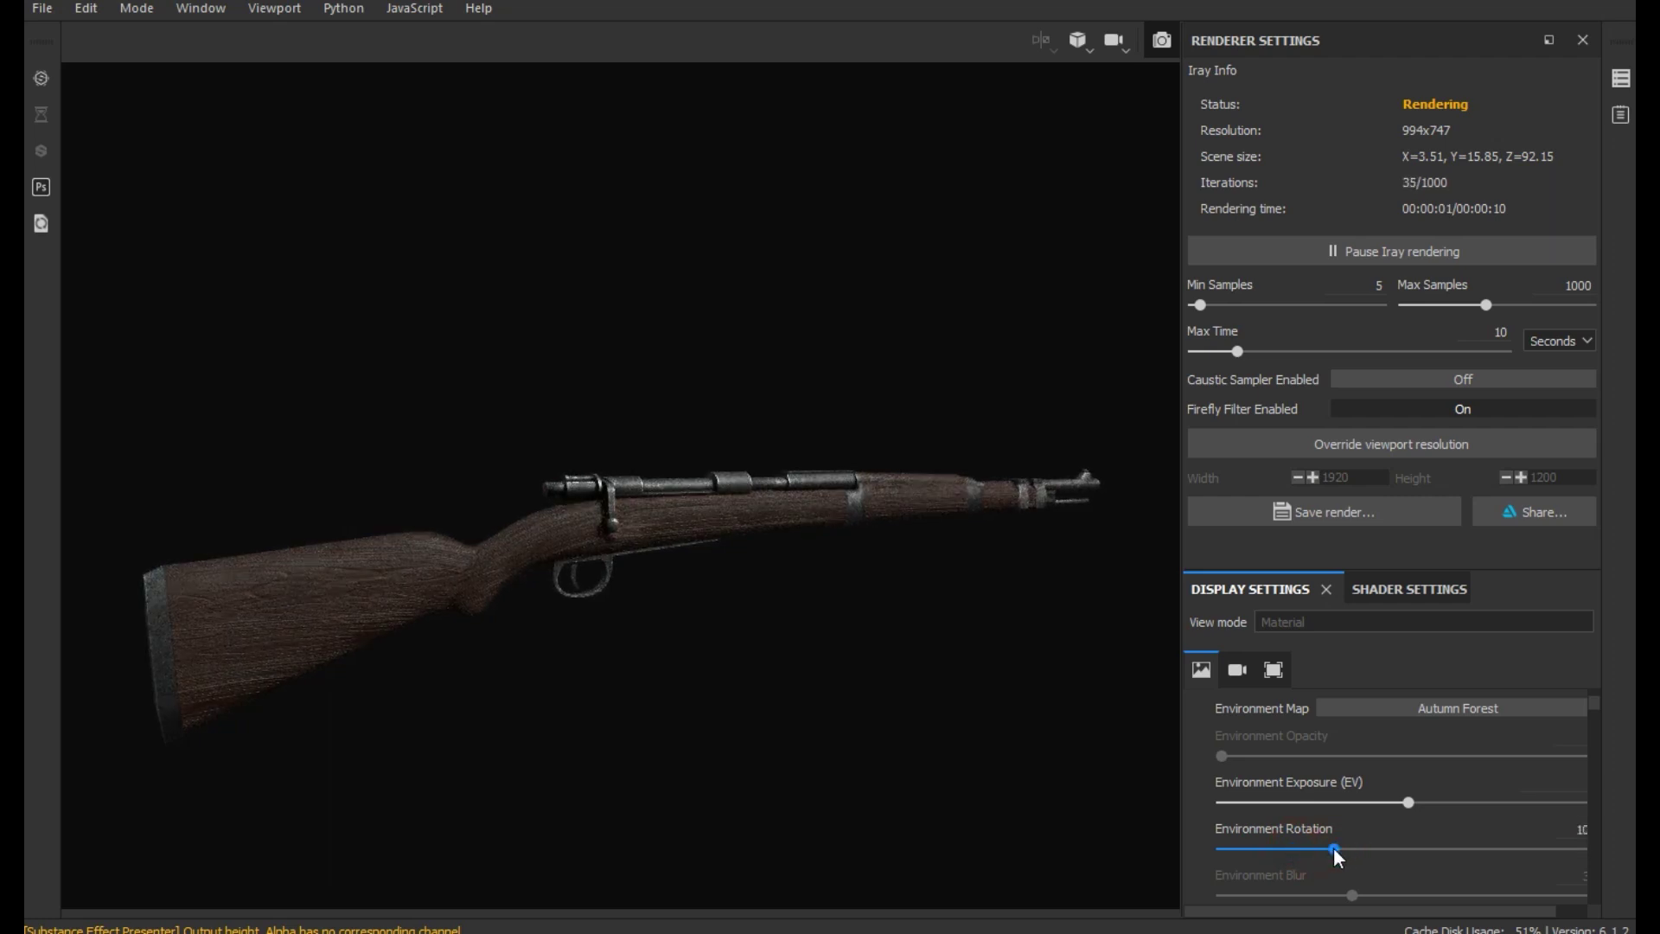
click(1201, 306)
drag(1204, 309, 1218, 310)
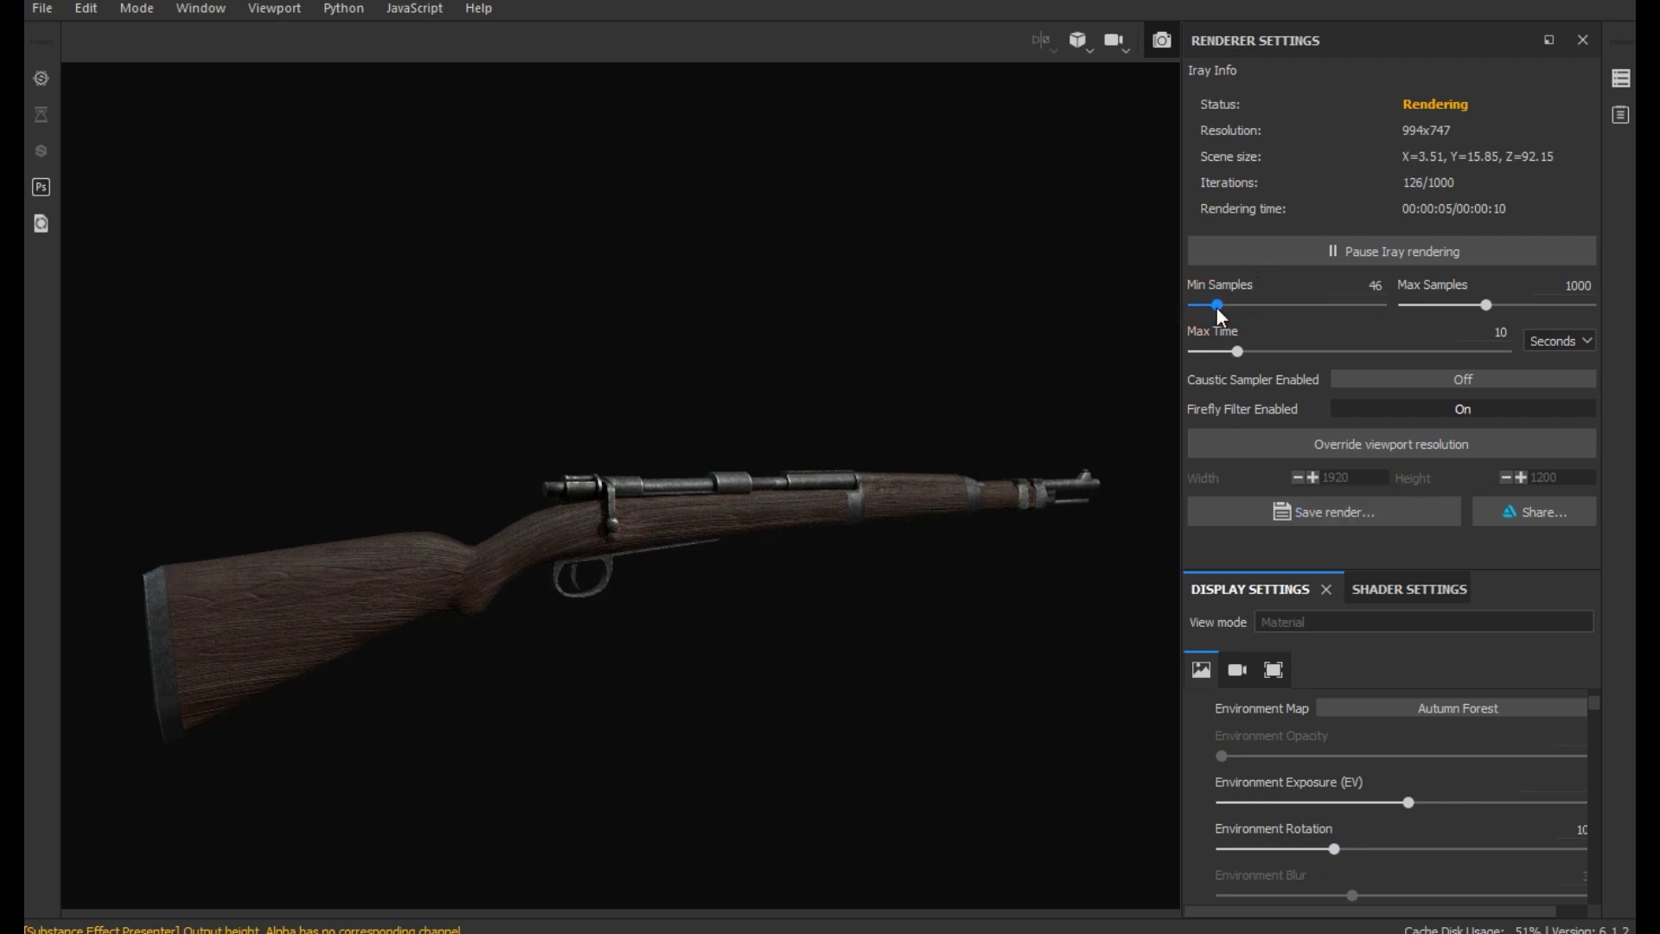